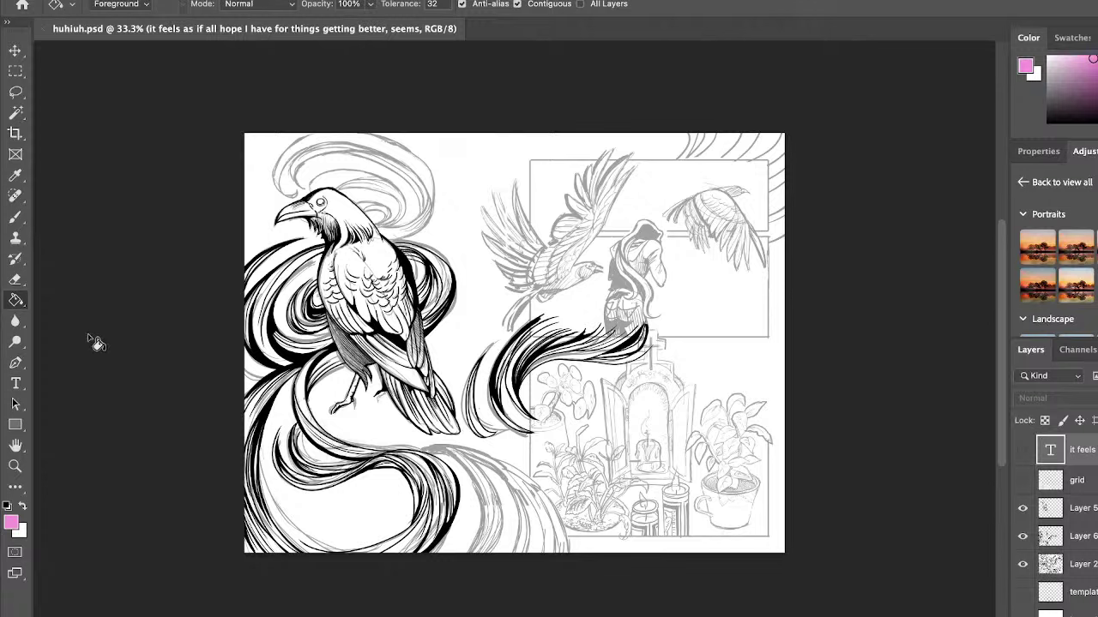
Check what Layer 5, Layer 6 and Layer 2 contain by toggling each layer's visibility.
left_click(1081, 508)
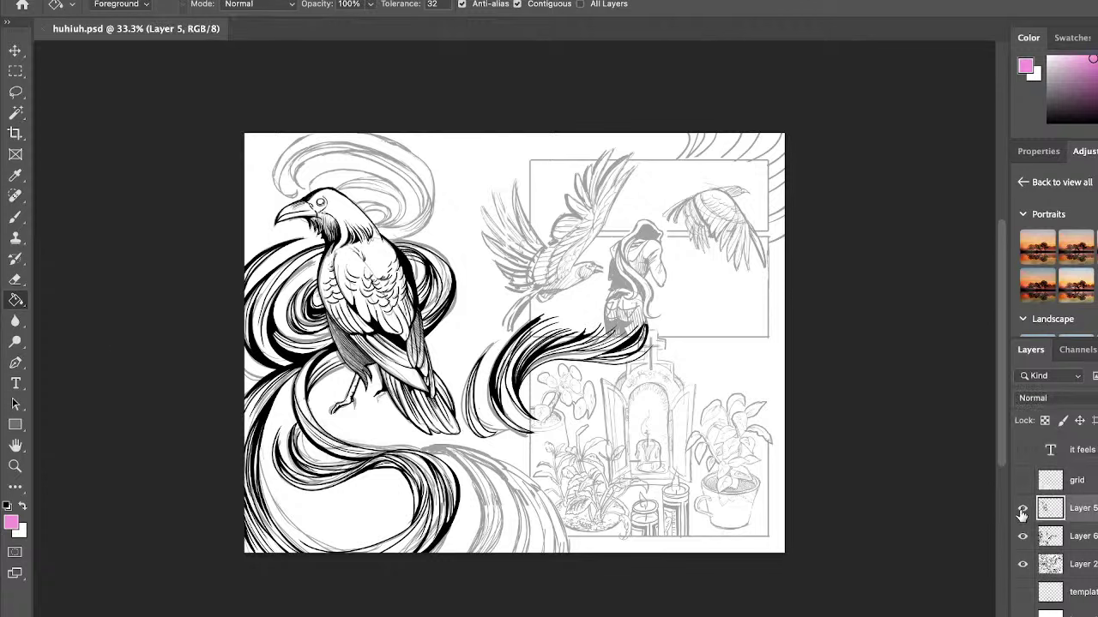
left_click(1022, 507)
left_click(1022, 508)
left_click(1051, 538)
left_click(1022, 537)
left_click(1022, 537)
left_click(1022, 565)
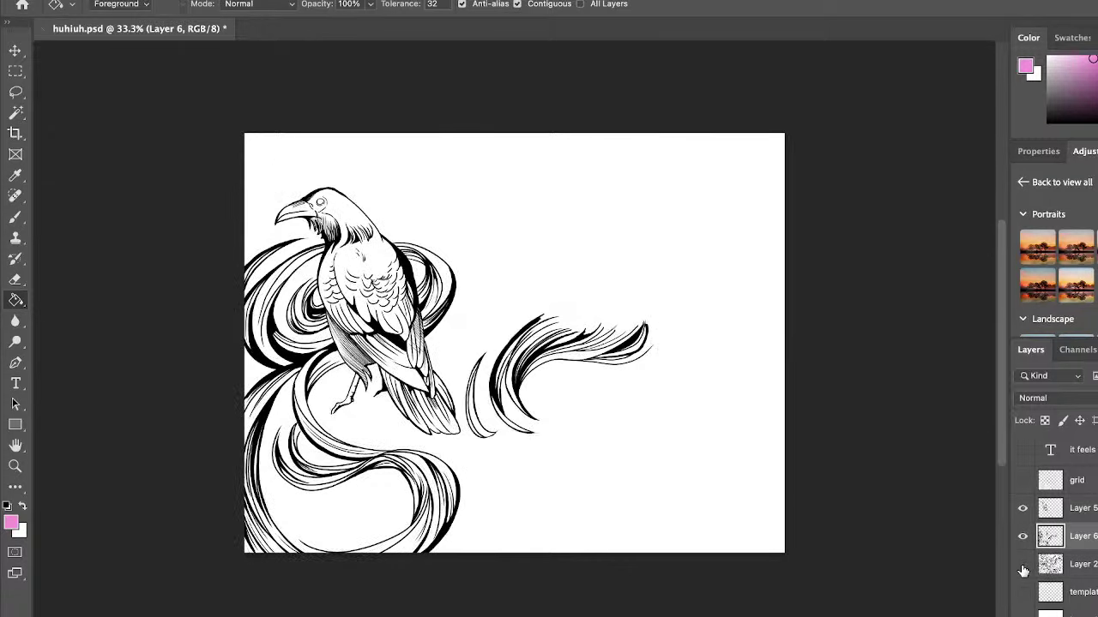
left_click(1022, 565)
Fade the Layer 2 sketch and set up a black Brush on Layer 6 for inking around the crow's head.
left_click(1050, 564)
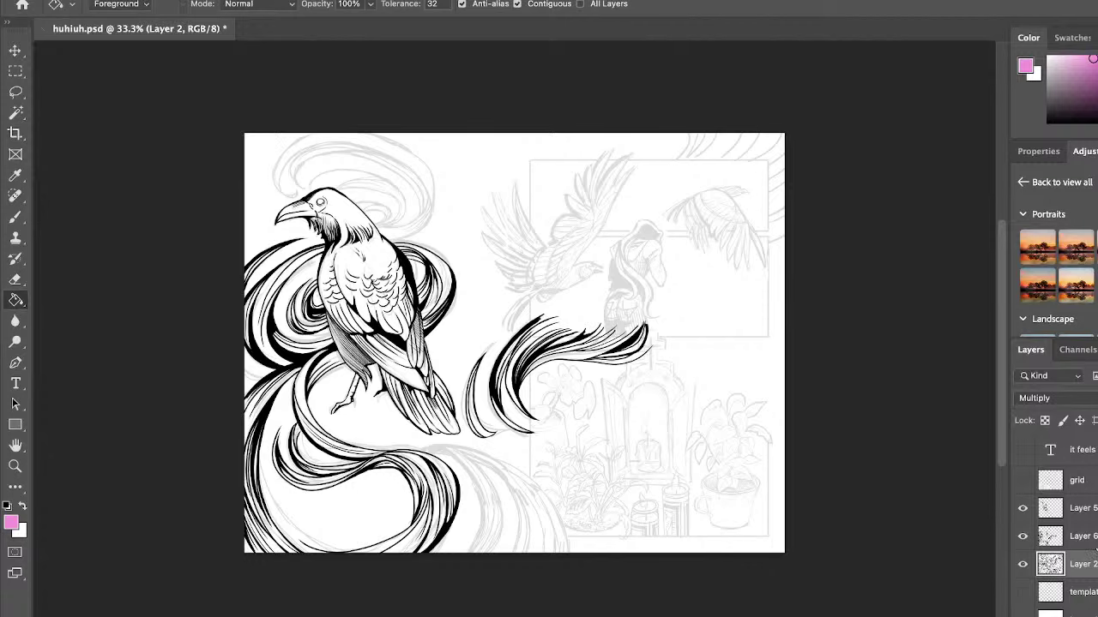
left_click(1050, 535)
key("d")
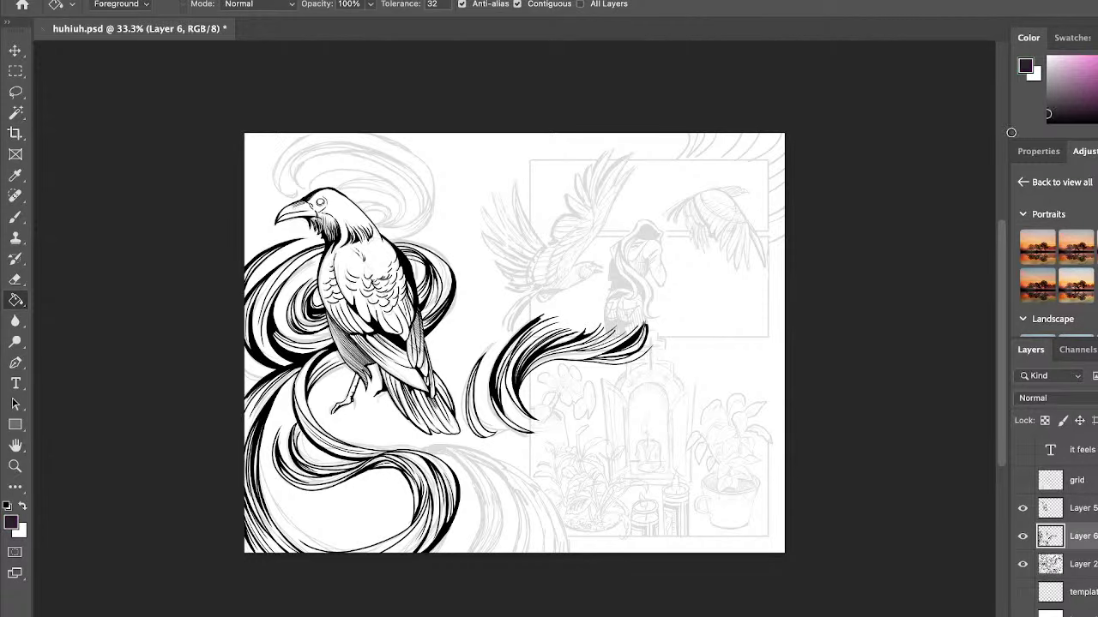
left_click(16, 466)
left_click(326, 155)
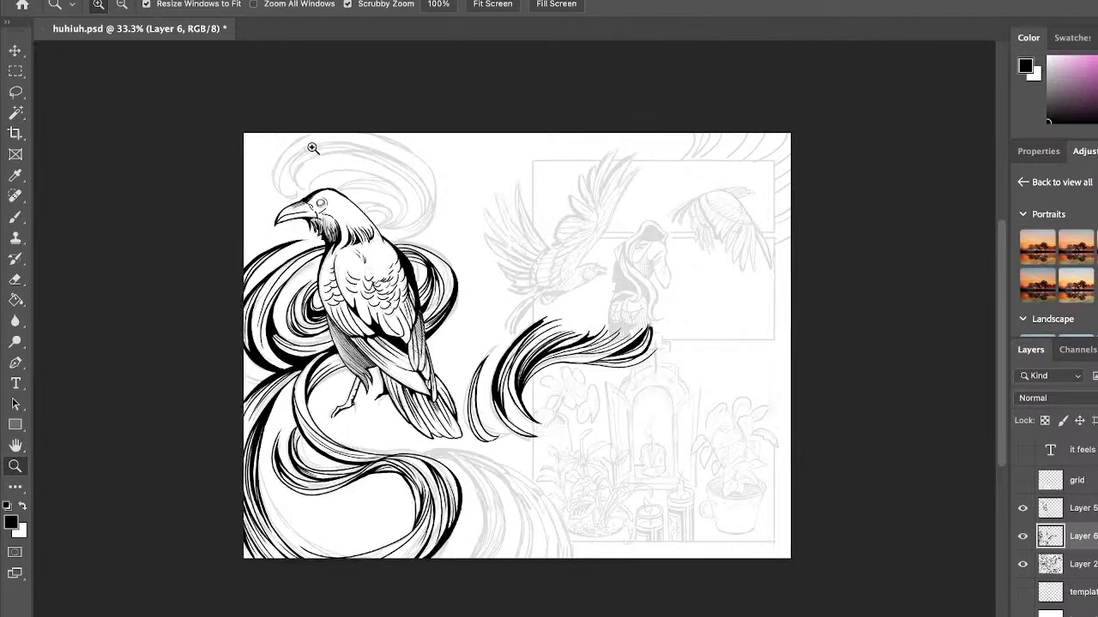
left_click(328, 154)
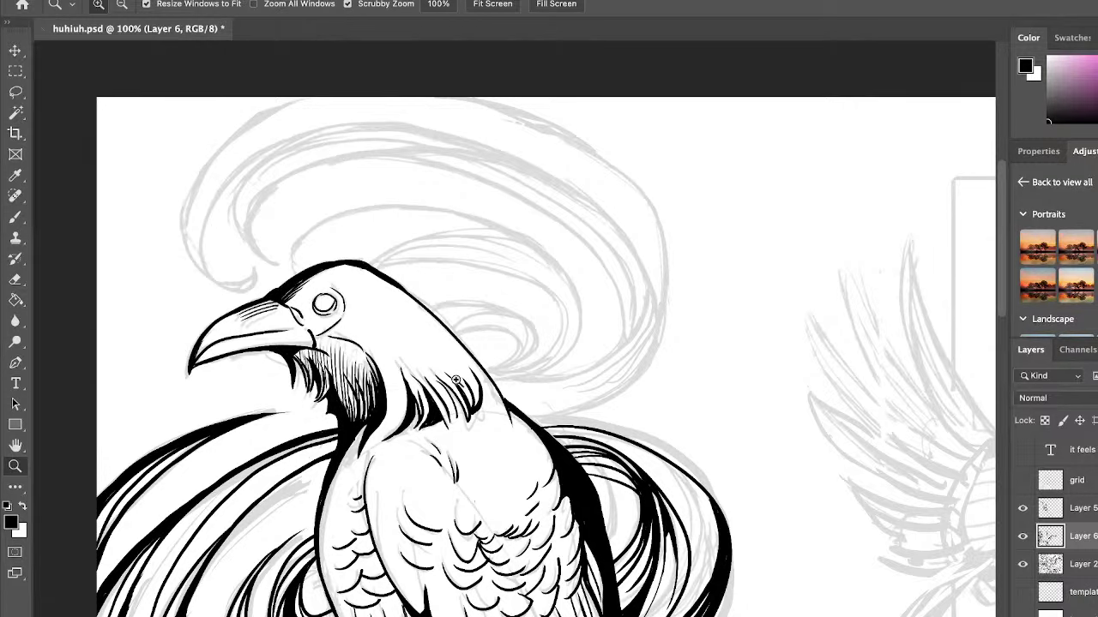
left_click(17, 219)
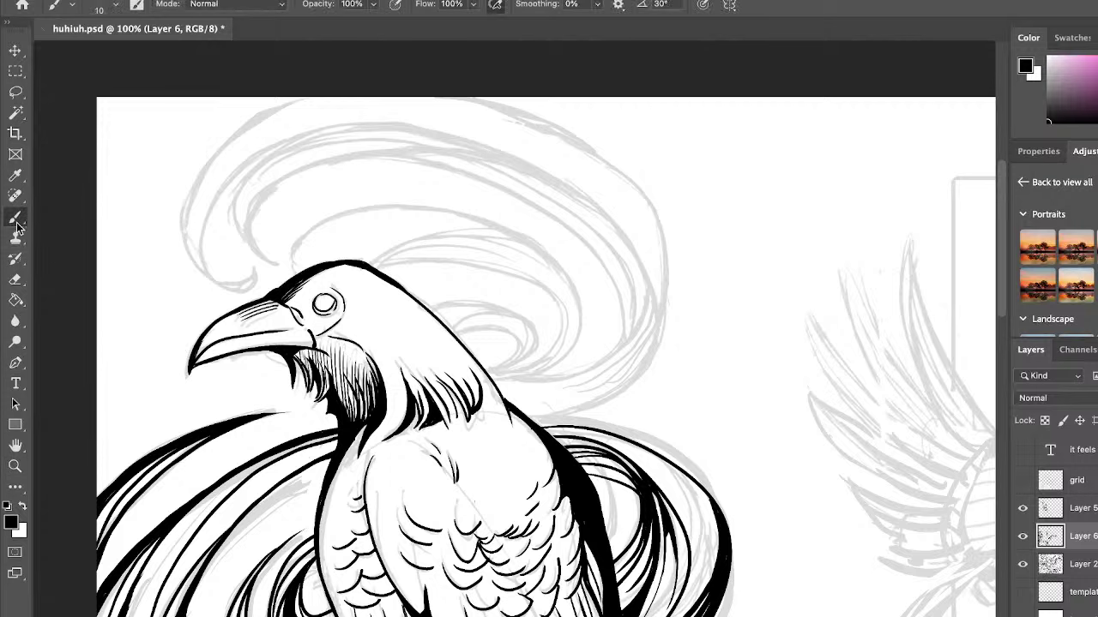
mouse_move(378, 263)
left_mouse_down()
mouse_move(483, 235)
mouse_move(450, 374)
left_mouse_up()
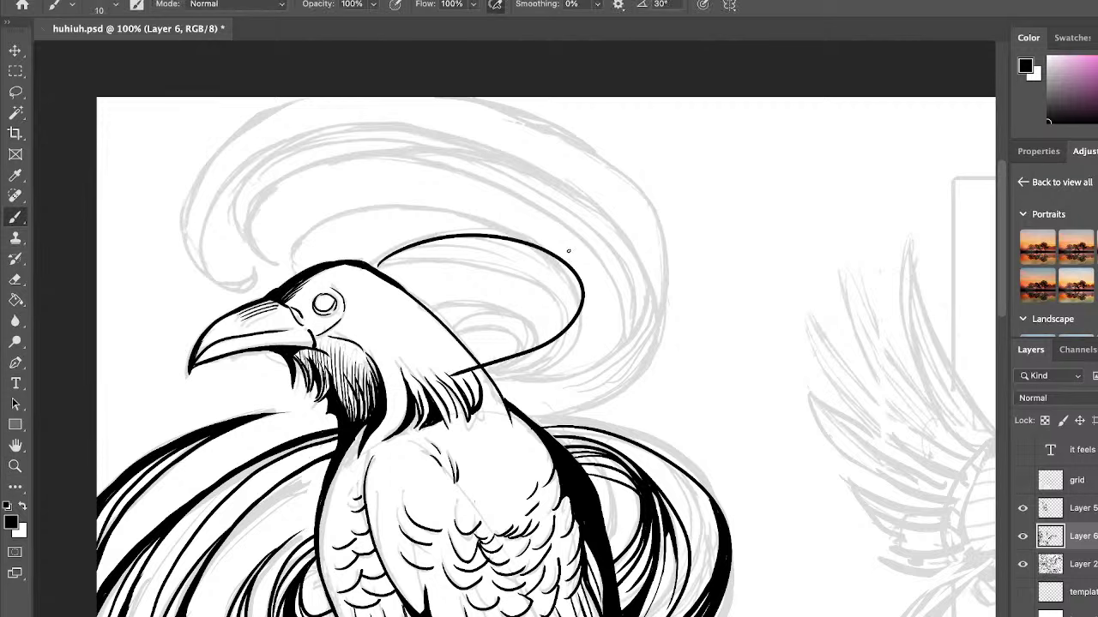
key("ctrl+z")
mouse_move(295, 281)
left_mouse_down()
mouse_move(390, 220)
mouse_move(559, 409)
left_mouse_up()
key("ctrl+z")
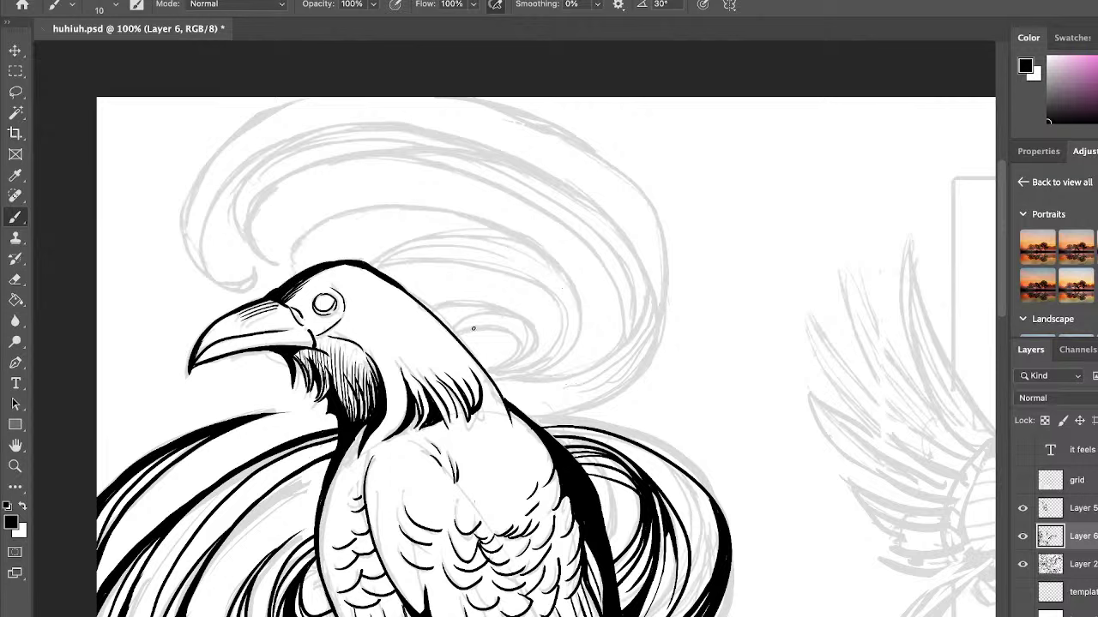
mouse_move(298, 274)
left_mouse_down()
mouse_move(587, 306)
mouse_move(558, 379)
mouse_move(590, 374)
left_mouse_up()
key("ctrl+z")
mouse_move(298, 273)
left_mouse_down()
mouse_move(296, 258)
mouse_move(542, 397)
left_mouse_up()
key("ctrl+z")
mouse_move(477, 377)
left_mouse_down()
mouse_move(569, 247)
mouse_move(297, 261)
left_mouse_up()
key("ctrl+z")
Ink two nested loops behind the crow's head, sweeping from the nape up and over toward the beak.
mouse_move(474, 386)
left_mouse_down()
mouse_move(588, 311)
mouse_move(281, 288)
left_mouse_up()
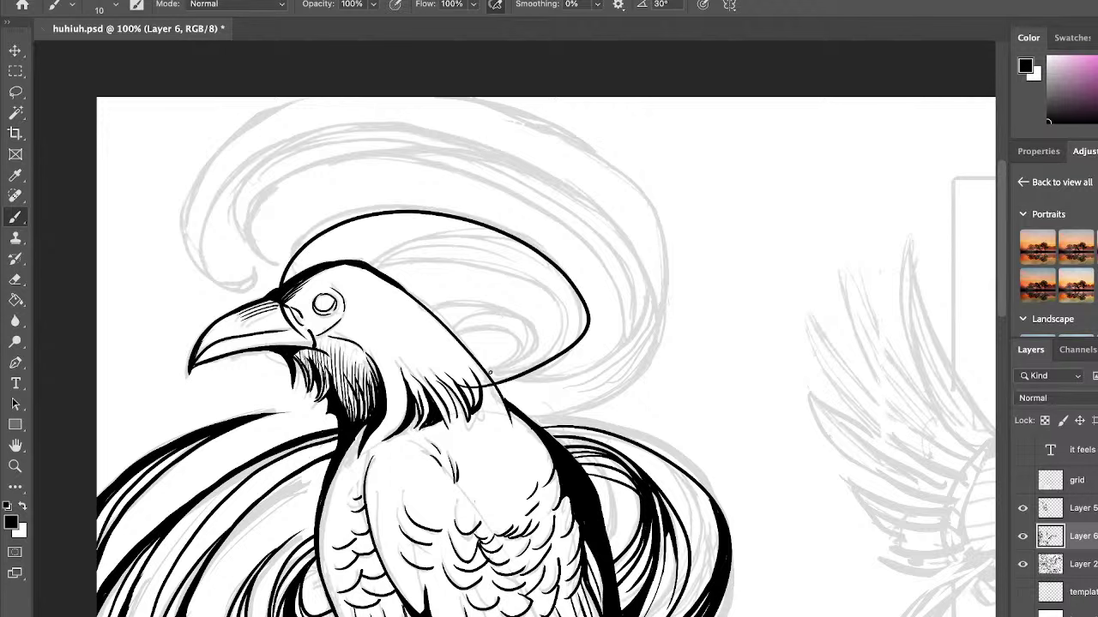
mouse_move(487, 382)
left_mouse_down()
mouse_move(519, 260)
mouse_move(353, 305)
left_mouse_up()
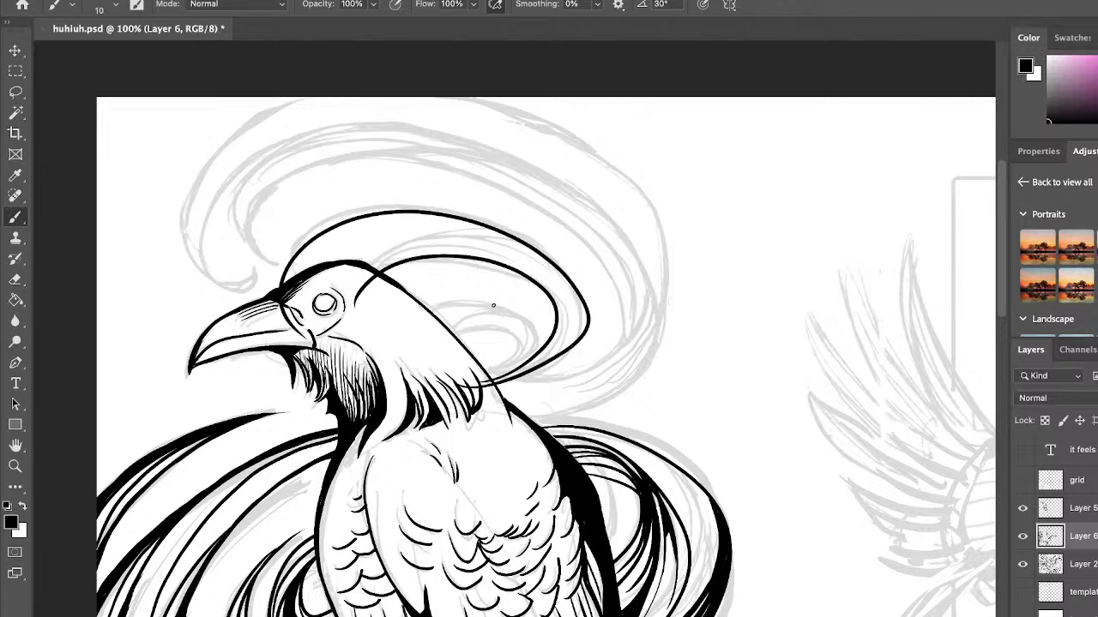
left_click_drag(553, 297, 550, 355)
key("super+z")
Add thin flowing strands between the two inked loops behind the crow's head, following the sketch.
mouse_move(549, 290)
left_mouse_down()
mouse_move(545, 361)
mouse_move(554, 351)
mouse_move(542, 362)
mouse_move(487, 239)
mouse_move(326, 340)
left_mouse_up()
key("ctrl+z")
mouse_move(576, 345)
left_mouse_down()
mouse_move(580, 319)
mouse_move(332, 314)
mouse_move(330, 327)
mouse_move(456, 230)
mouse_move(520, 256)
left_mouse_up()
key("super+z")
mouse_move(353, 290)
left_mouse_down()
mouse_move(403, 250)
mouse_move(501, 245)
left_mouse_up()
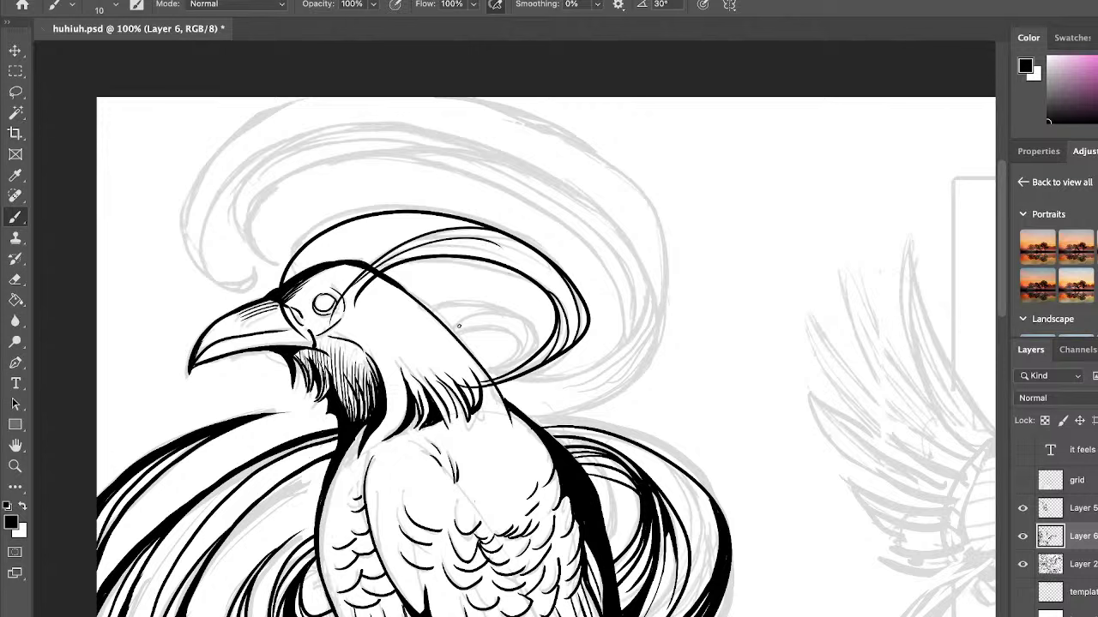
left_click_drag(414, 251, 538, 280)
Ink the small innermost curl at the crow's nape and fill it with tight curved strands.
mouse_move(470, 377)
left_mouse_down()
mouse_move(500, 303)
mouse_move(396, 348)
left_mouse_up()
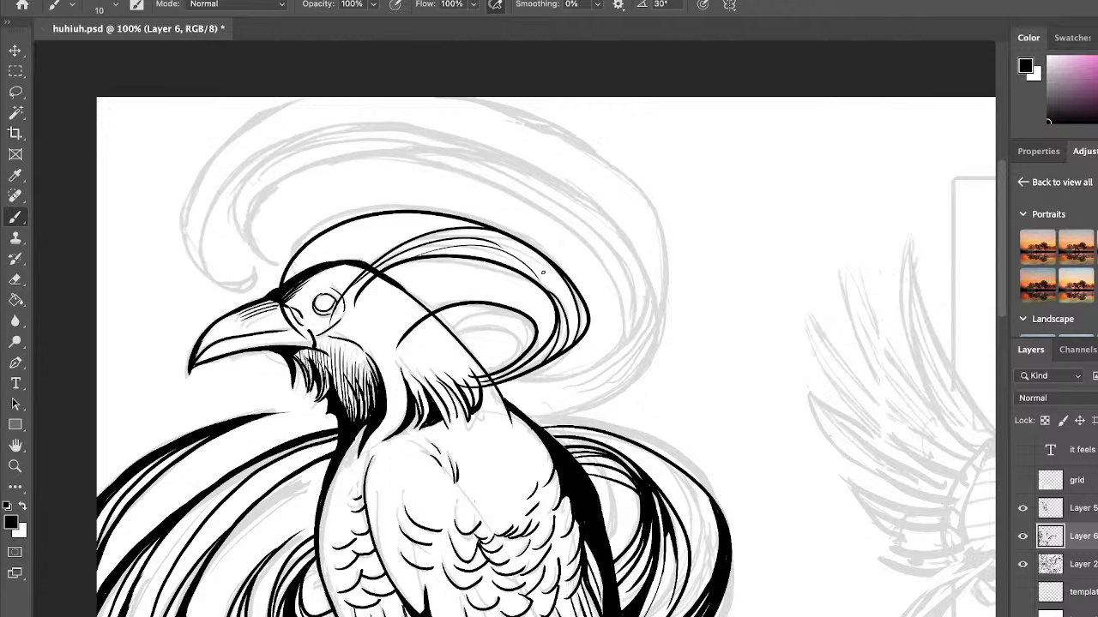
mouse_move(480, 376)
left_mouse_down()
mouse_move(494, 372)
mouse_move(438, 340)
mouse_move(427, 351)
left_mouse_up()
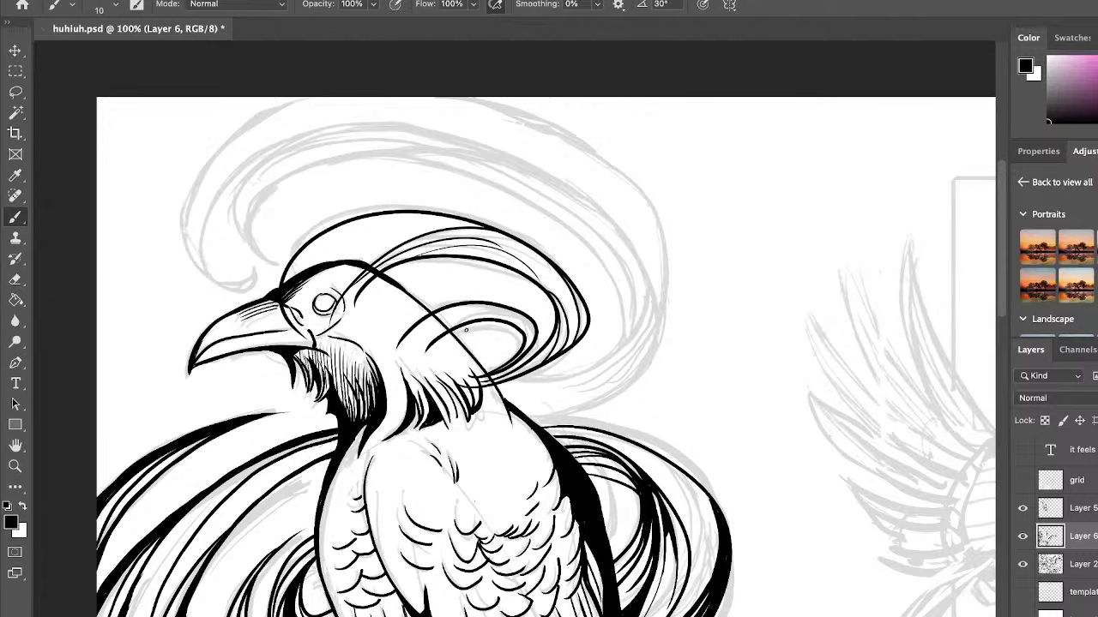
mouse_move(513, 319)
left_mouse_down()
mouse_move(441, 333)
mouse_move(519, 346)
mouse_move(487, 372)
mouse_move(514, 349)
mouse_move(451, 339)
mouse_move(515, 336)
mouse_move(489, 372)
left_mouse_up()
left_click_drag(458, 336, 517, 347)
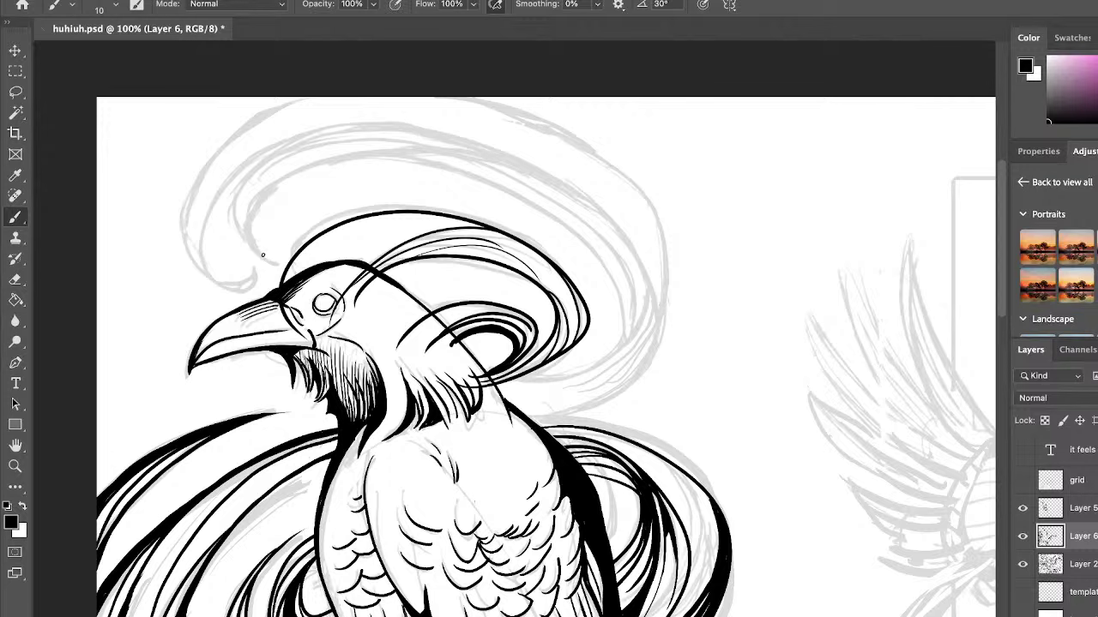
mouse_move(263, 254)
left_mouse_down()
mouse_move(429, 152)
mouse_move(514, 419)
left_mouse_up()
key("ctrl+z")
mouse_move(263, 262)
left_mouse_down()
mouse_move(306, 178)
mouse_move(601, 408)
left_mouse_up()
key("ctrl+z")
mouse_move(516, 380)
left_mouse_down()
mouse_move(490, 190)
mouse_move(219, 263)
left_mouse_up()
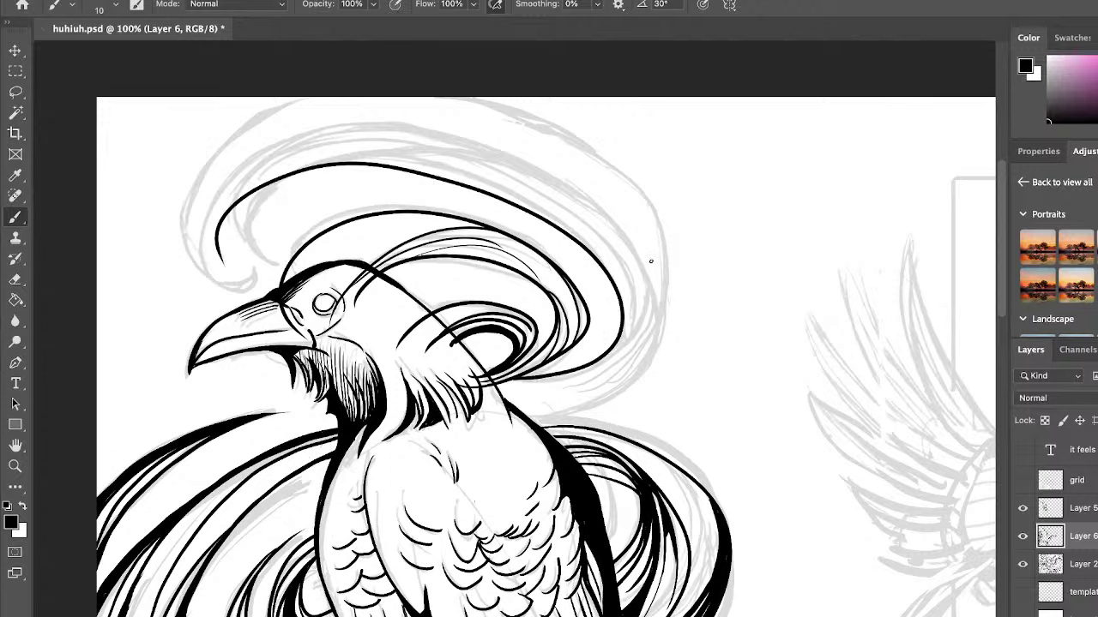
key("ctrl+z")
mouse_move(513, 384)
left_mouse_down()
mouse_move(620, 300)
mouse_move(487, 162)
mouse_move(239, 237)
left_mouse_up()
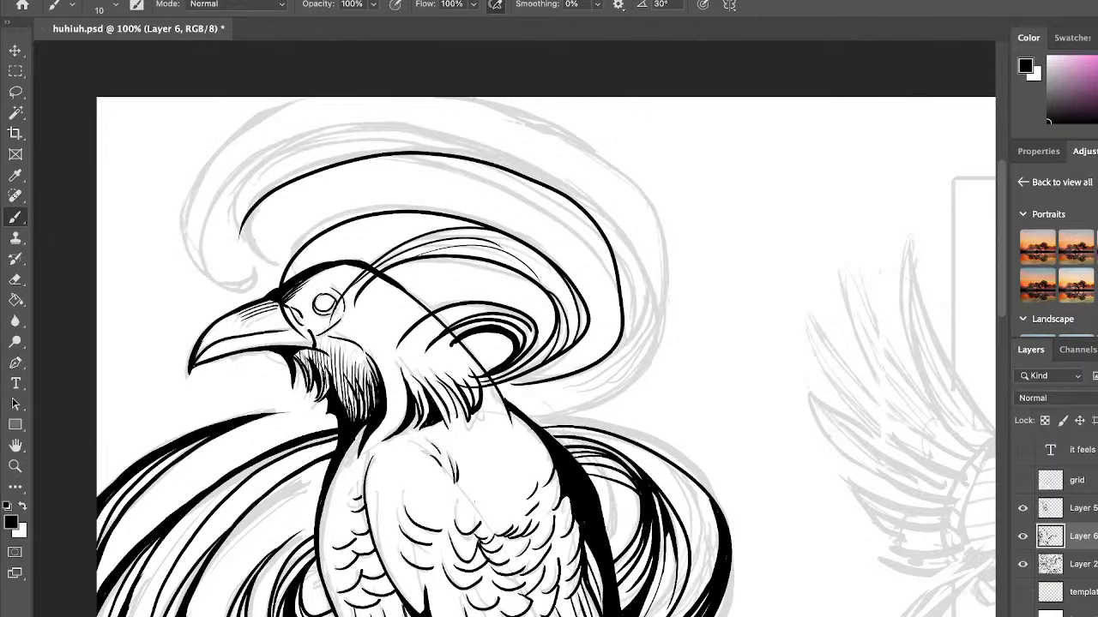
key("ctrl+z")
mouse_move(513, 384)
left_mouse_down()
mouse_move(549, 381)
mouse_move(565, 224)
mouse_move(227, 231)
left_mouse_up()
key("ctrl+z")
Ink a larger arc around the loops from the nape to above the beak and erase its excess tip.
mouse_move(504, 383)
left_mouse_down()
mouse_move(585, 370)
mouse_move(625, 298)
mouse_move(525, 200)
mouse_move(273, 276)
left_mouse_up()
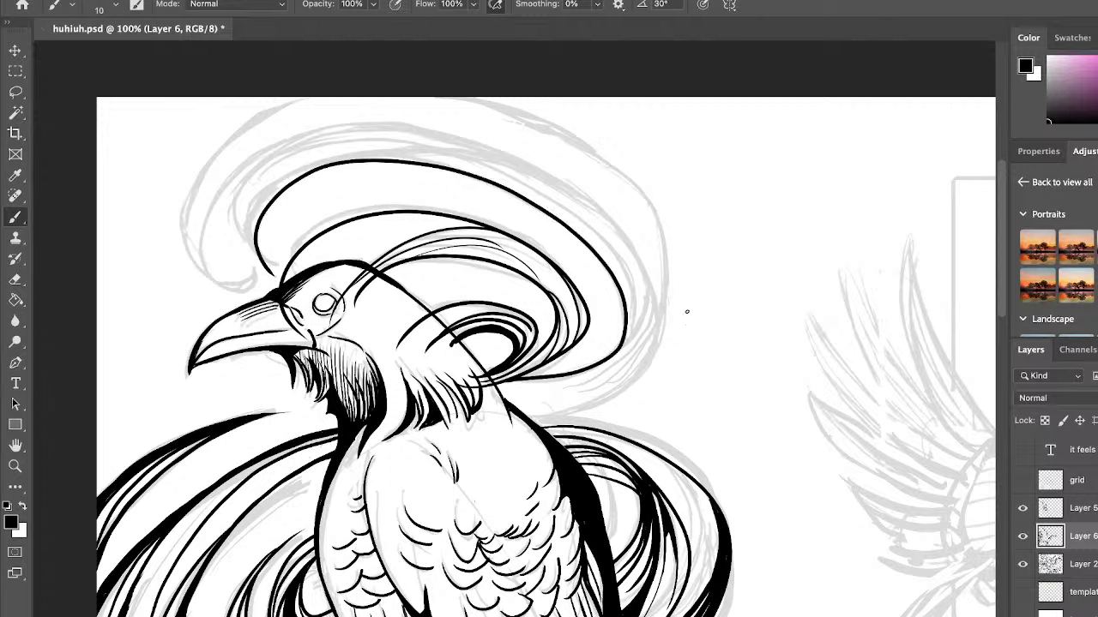
key("e")
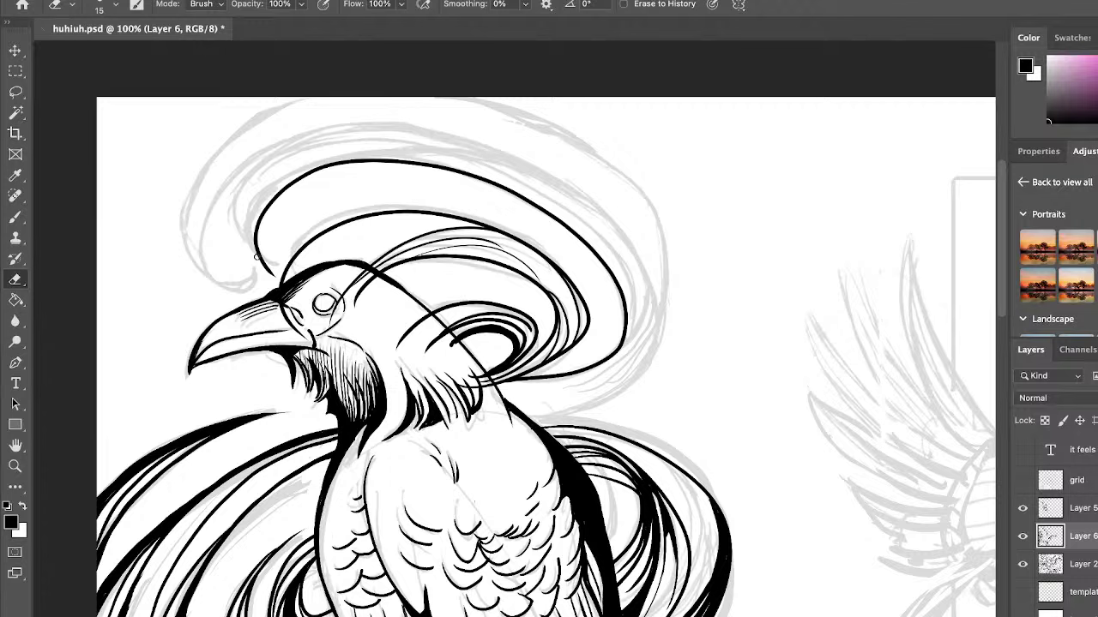
left_click_drag(257, 255, 265, 265)
left_click(17, 214)
left_click_drag(237, 195, 259, 254)
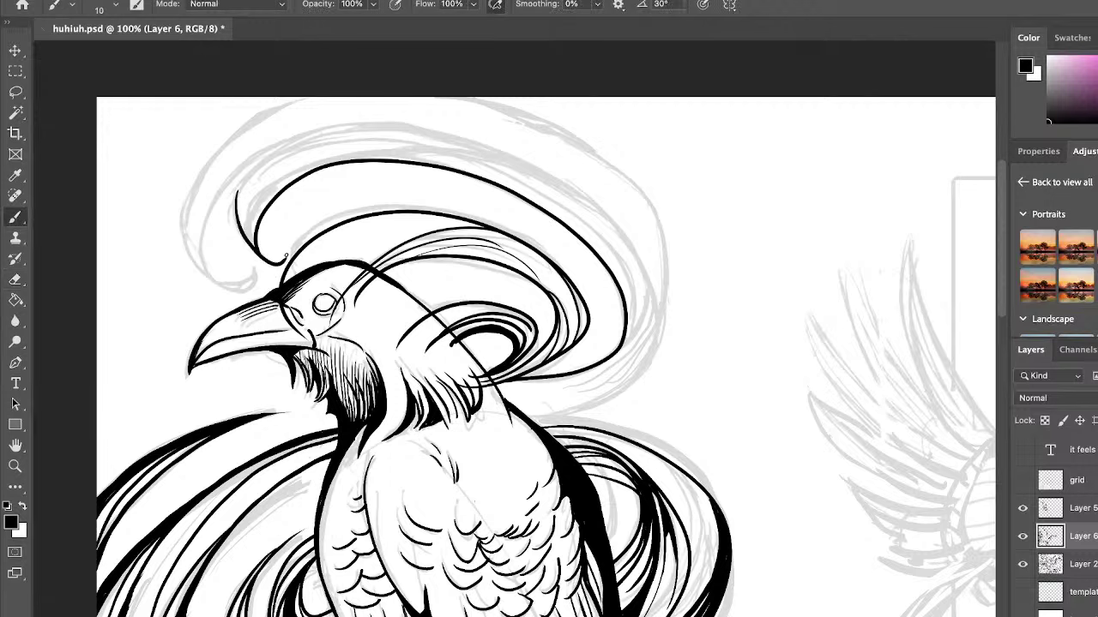
key("ctrl+z")
mouse_move(273, 263)
left_mouse_down()
mouse_move(246, 211)
mouse_move(292, 168)
left_mouse_up()
key("ctrl+z")
mouse_move(262, 252)
left_mouse_down()
mouse_move(312, 162)
mouse_move(638, 213)
mouse_move(668, 317)
left_mouse_up()
key("ctrl+z")
mouse_move(268, 261)
left_mouse_down()
mouse_move(255, 257)
mouse_move(288, 160)
left_mouse_up()
key("ctrl+z")
mouse_move(266, 261)
left_mouse_down()
mouse_move(235, 223)
mouse_move(310, 142)
left_mouse_up()
key("ctrl+z")
mouse_move(258, 255)
left_mouse_down()
mouse_move(250, 242)
mouse_move(300, 123)
left_mouse_up()
key("ctrl+z")
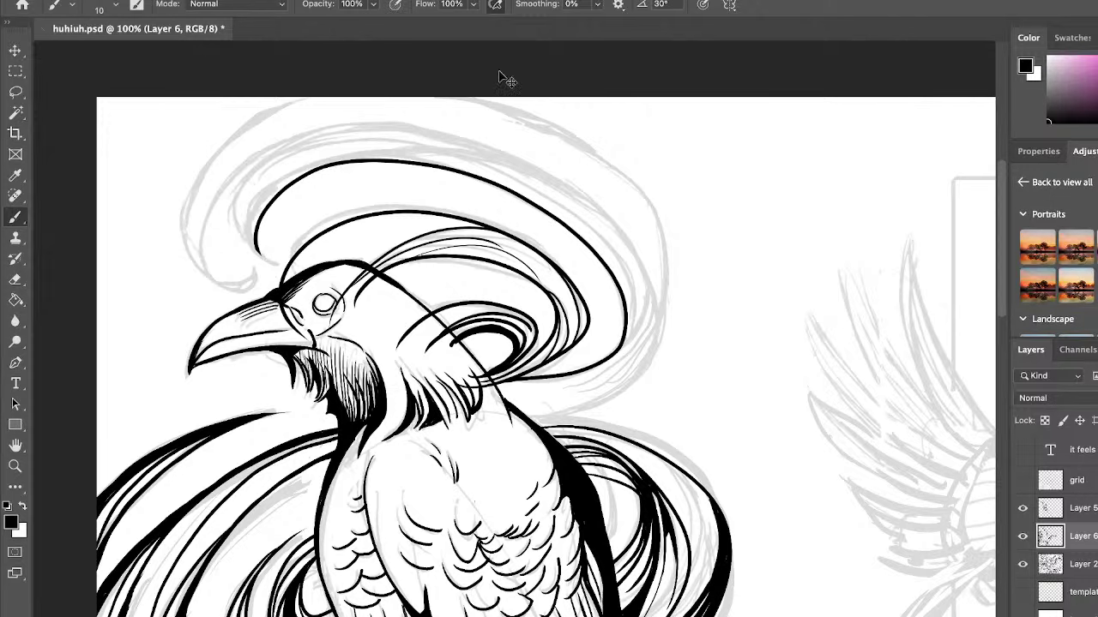
mouse_move(562, 206)
left_mouse_down()
mouse_move(578, 214)
mouse_move(601, 375)
left_mouse_up()
key("ctrl+z")
mouse_move(370, 159)
left_mouse_down()
mouse_move(629, 339)
mouse_move(614, 391)
left_mouse_up()
key("ctrl+z")
Ink an outer strand branching from the large arc's crest down its far side and trim the strand's end.
mouse_move(367, 158)
left_mouse_down()
mouse_move(644, 277)
mouse_move(681, 374)
left_mouse_up()
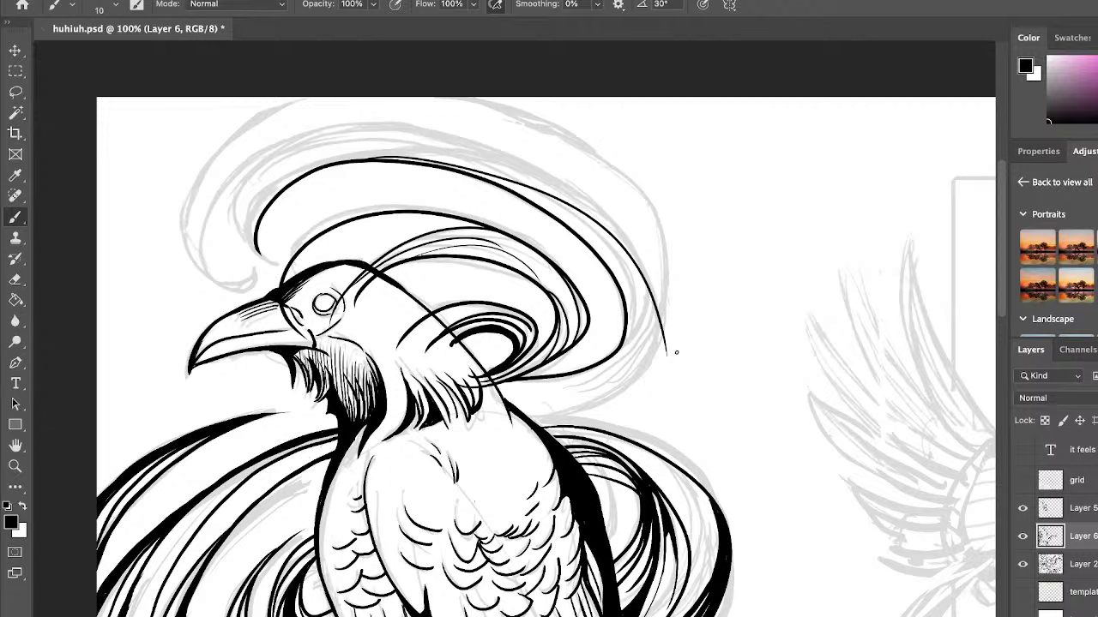
left_click_drag(658, 321, 479, 429)
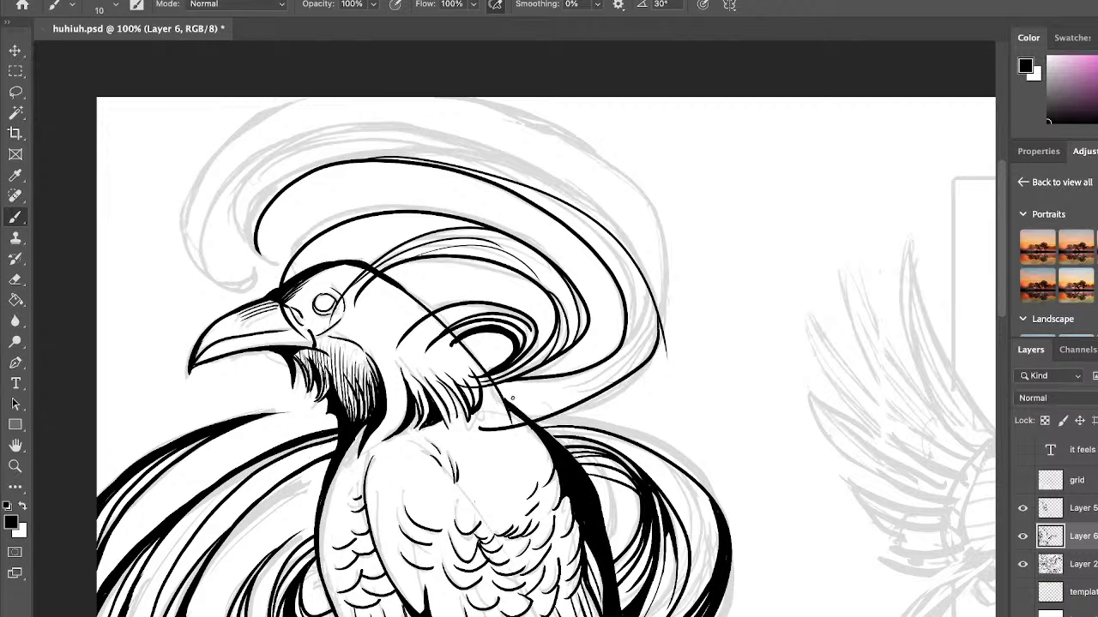
key("ctrl+z")
mouse_move(660, 323)
left_mouse_down()
mouse_move(523, 432)
mouse_move(456, 440)
left_mouse_up()
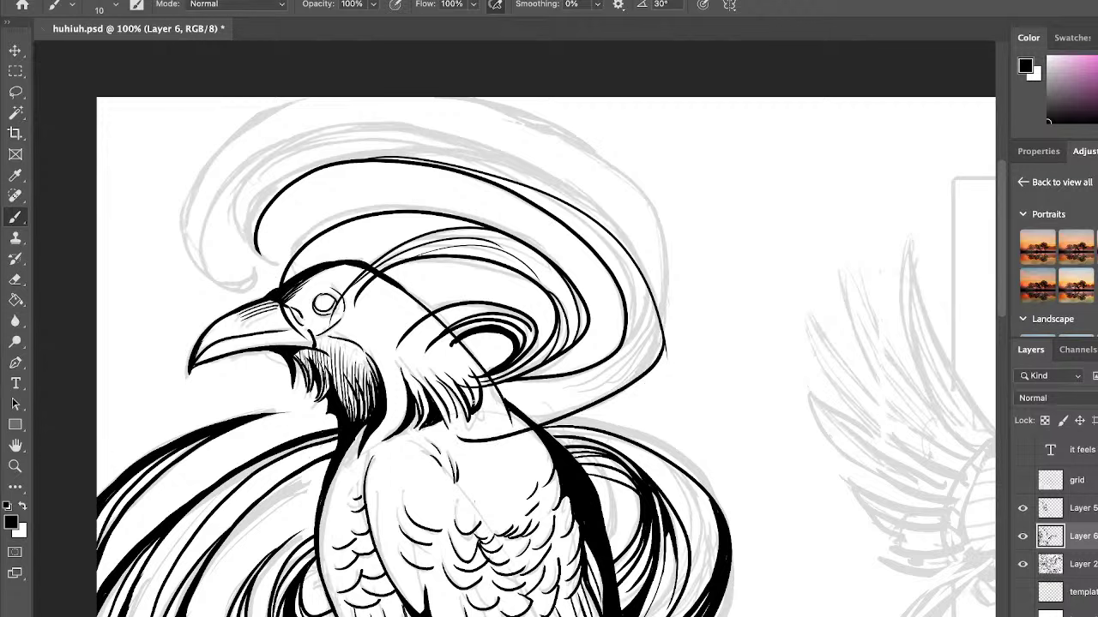
key("ctrl+z")
key("e")
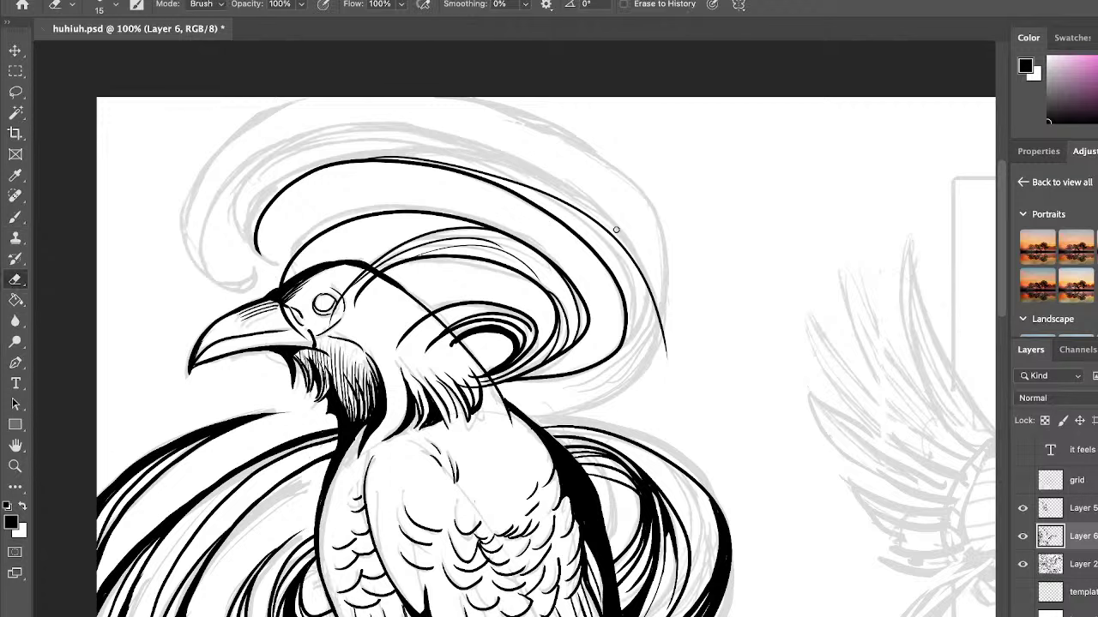
left_click_drag(648, 293, 670, 364)
key("b")
Continue the trimmed outer strand in a smooth curve around the swirl to the back of the crow's neck.
mouse_move(649, 290)
left_mouse_down()
mouse_move(603, 415)
mouse_move(547, 434)
left_mouse_up()
key("ctrl+z")
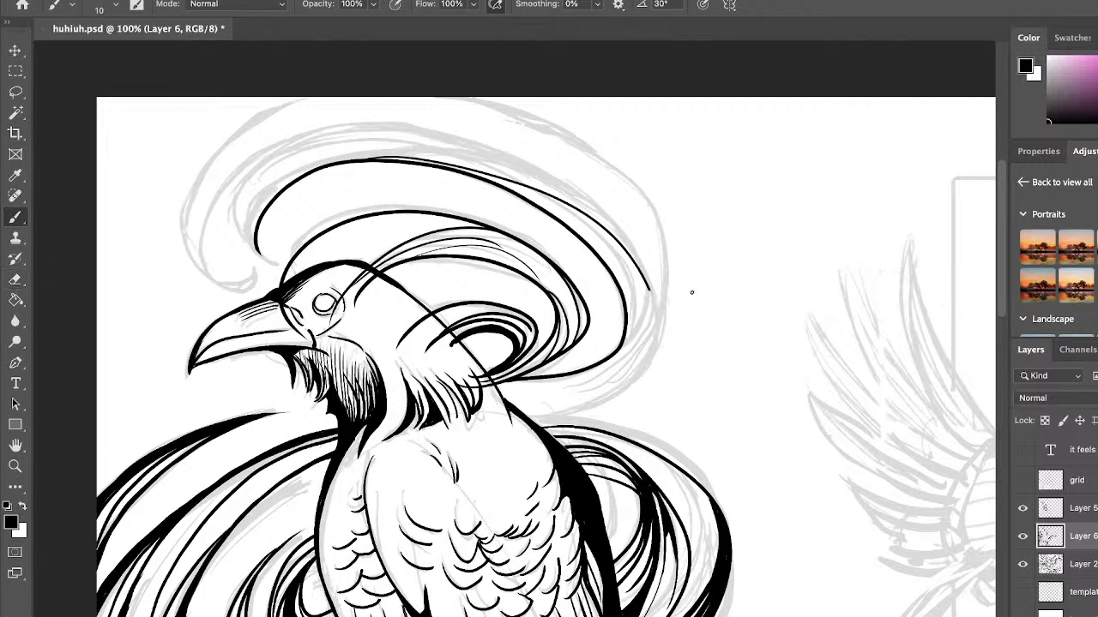
mouse_move(649, 290)
left_mouse_down()
mouse_move(533, 420)
mouse_move(486, 420)
left_mouse_up()
key("ctrl+z")
mouse_move(649, 288)
left_mouse_down()
mouse_move(656, 364)
mouse_move(477, 426)
left_mouse_up()
key("ctrl+z")
key("ctrl+z")
mouse_move(649, 290)
left_mouse_down()
mouse_move(656, 312)
mouse_move(482, 422)
left_mouse_up()
Add inner strands from the swirl's outer bend toward the crow's nape, between the large arc and outer strand.
mouse_move(644, 284)
left_mouse_down()
mouse_move(648, 300)
mouse_move(482, 385)
left_mouse_up()
key("ctrl+z")
left_click_drag(639, 283, 481, 407)
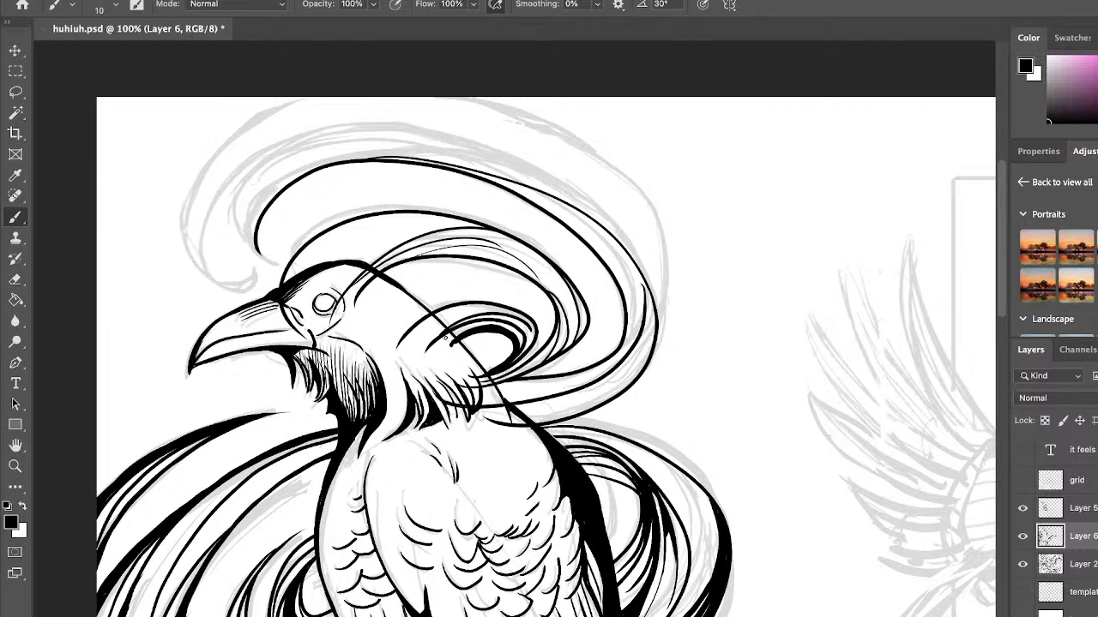
key("ctrl+z")
mouse_move(641, 277)
left_mouse_down()
mouse_move(610, 361)
mouse_move(482, 364)
left_mouse_up()
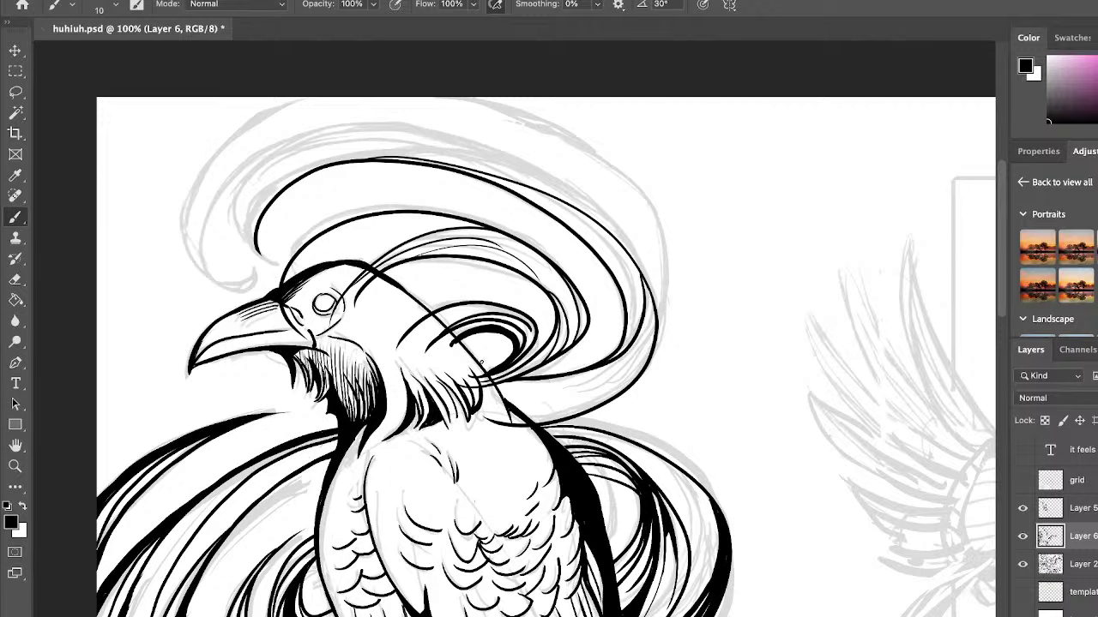
mouse_move(643, 276)
left_mouse_down()
mouse_move(650, 297)
mouse_move(512, 406)
left_mouse_up()
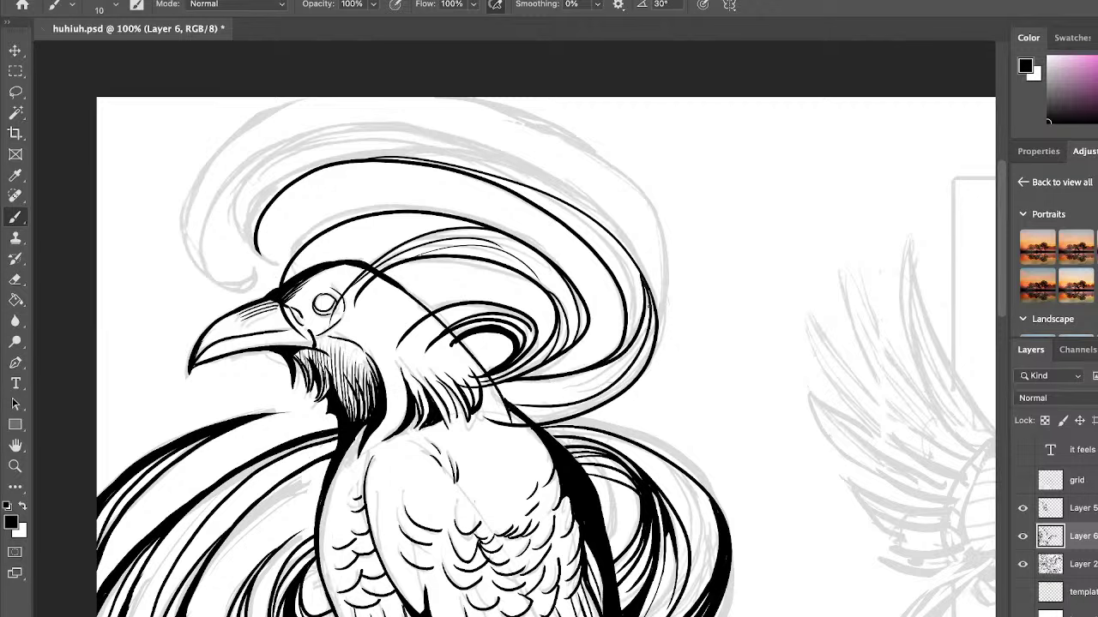
Refine the strands along the swirl's outer bend with extra lines that thicken the shadow there.
mouse_move(647, 288)
left_mouse_down()
mouse_move(561, 390)
mouse_move(518, 391)
mouse_move(652, 332)
left_mouse_up()
key("ctrl+z")
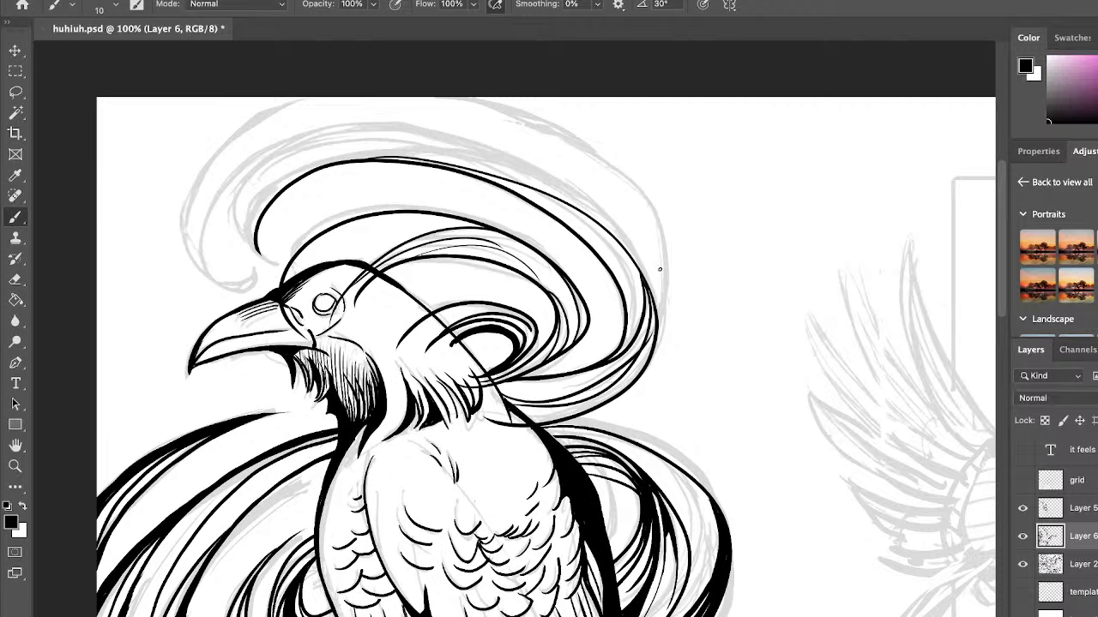
key("ctrl+z")
left_click_drag(643, 282, 521, 396)
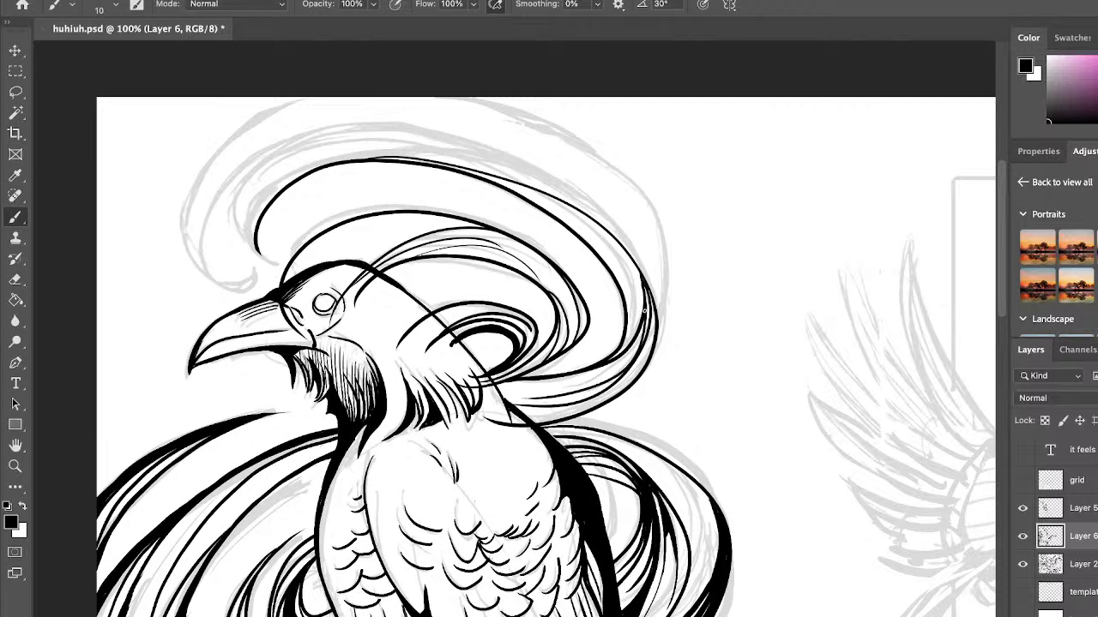
key("ctrl+z")
mouse_move(646, 288)
left_mouse_down()
mouse_move(645, 318)
mouse_move(544, 392)
mouse_move(611, 379)
mouse_move(646, 278)
mouse_move(629, 378)
left_mouse_up()
key("ctrl+z")
left_click_drag(645, 291, 631, 380)
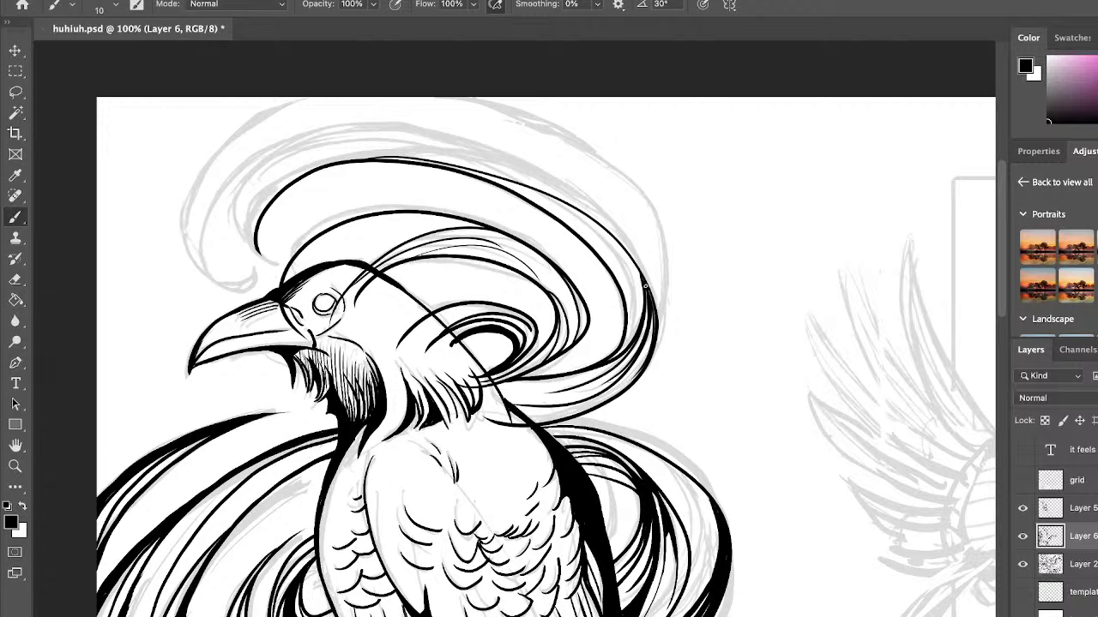
mouse_move(645, 287)
left_mouse_down()
mouse_move(660, 319)
mouse_move(652, 333)
mouse_move(648, 291)
mouse_move(654, 317)
left_mouse_up()
key("super+z")
Ink a wider arc from above the beak over the existing loops and blend it into the outer bend with short strands.
mouse_move(263, 253)
left_mouse_down()
mouse_move(348, 135)
mouse_move(659, 268)
left_mouse_up()
left_click_drag(610, 218, 658, 339)
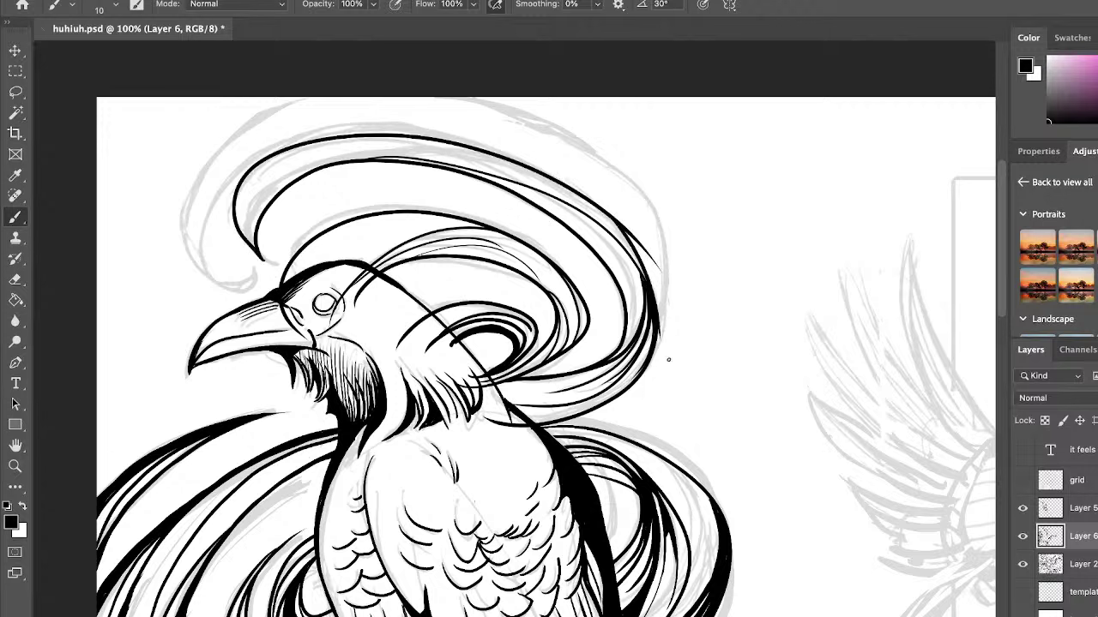
key("super+z")
left_click_drag(623, 229, 657, 326)
mouse_move(611, 219)
left_mouse_down()
mouse_move(655, 261)
mouse_move(636, 237)
mouse_move(666, 289)
left_mouse_up()
key("e")
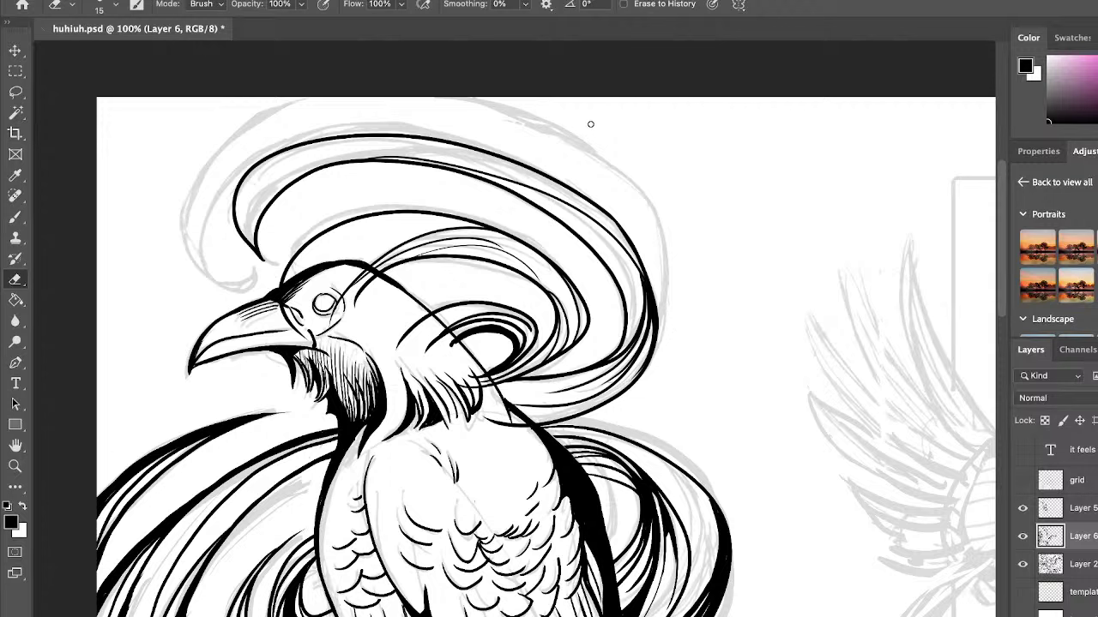
Add thin inner strands to the front end of the swirl above the crow's beak, curving up between its two inked arcs.
key("b")
mouse_move(263, 260)
left_mouse_down()
mouse_move(250, 228)
mouse_move(324, 160)
left_mouse_up()
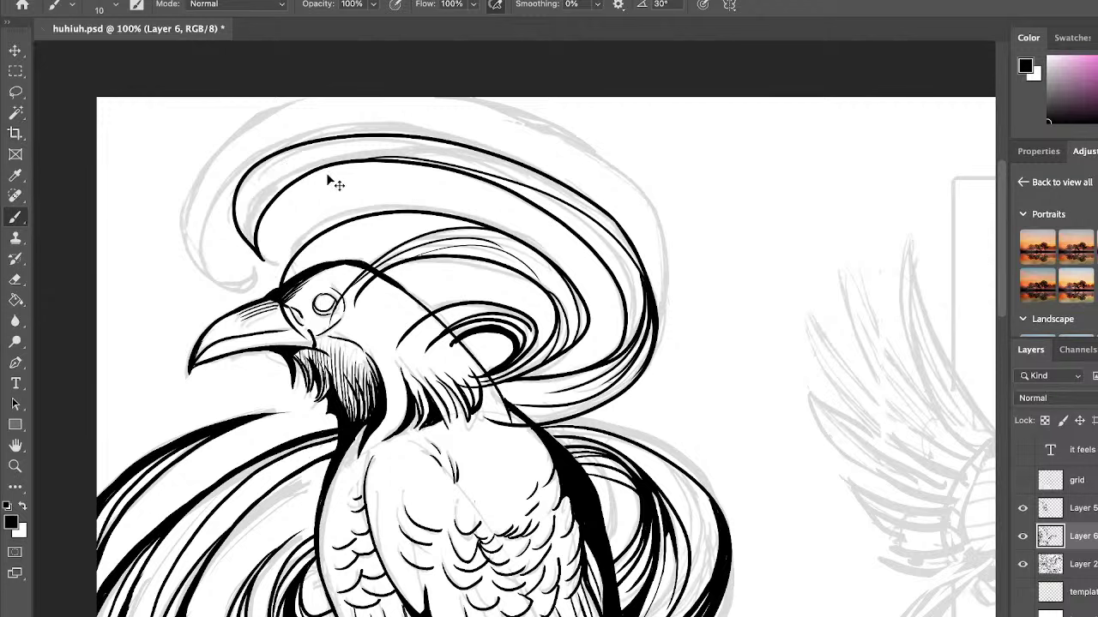
mouse_move(258, 254)
left_mouse_down()
mouse_move(336, 141)
mouse_move(357, 136)
left_mouse_up()
key("super+z")
left_click_drag(255, 249, 382, 135)
left_click_drag(251, 233, 408, 133)
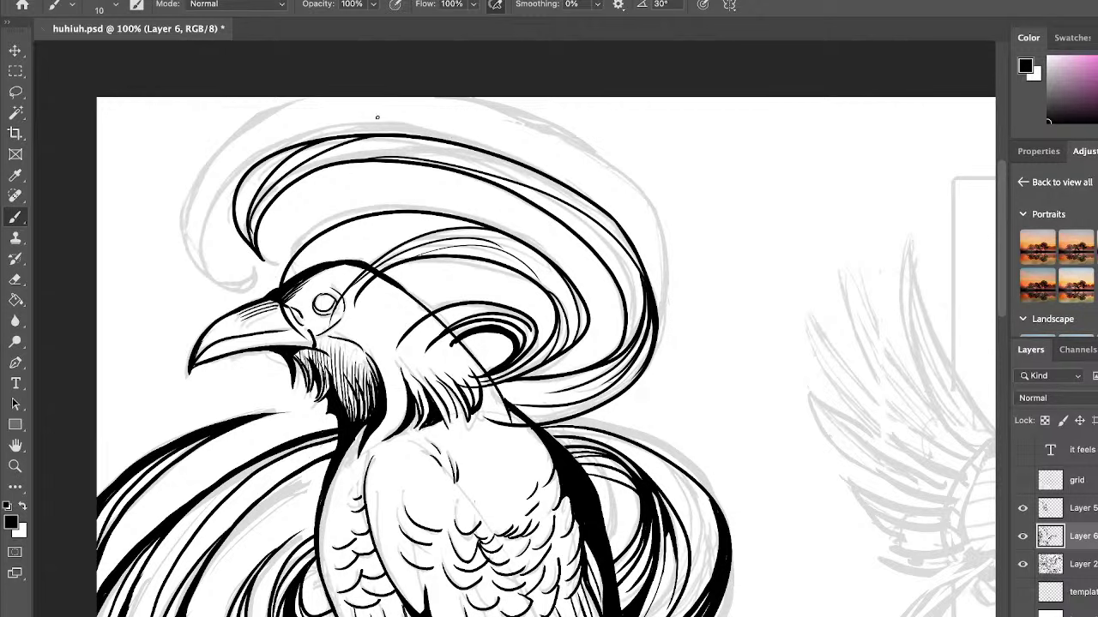
key("ctrl+z")
left_click_drag(251, 239, 382, 144)
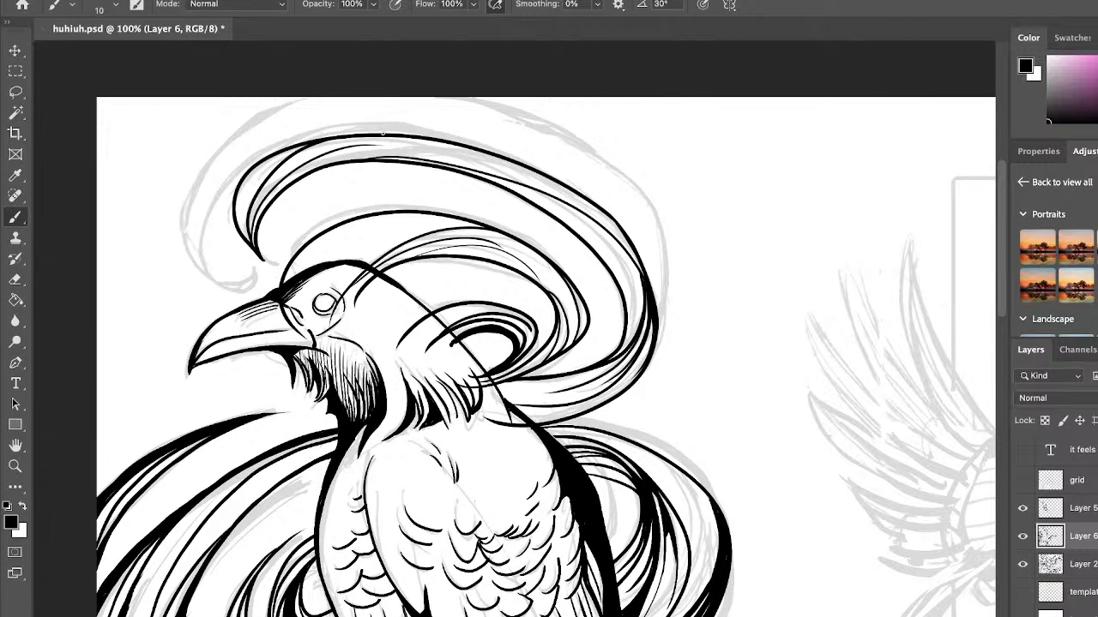
Ink the rounded curl tip above the beak and carry the swirl's outer front edge up to the canvas's upper edge.
mouse_move(216, 283)
left_mouse_down()
mouse_move(202, 259)
mouse_move(433, 156)
left_mouse_up()
key("ctrl+z")
mouse_move(259, 268)
left_mouse_down()
mouse_move(212, 296)
mouse_move(286, 154)
left_mouse_up()
key("ctrl+z")
mouse_move(256, 260)
left_mouse_down()
mouse_move(218, 293)
mouse_move(297, 151)
left_mouse_up()
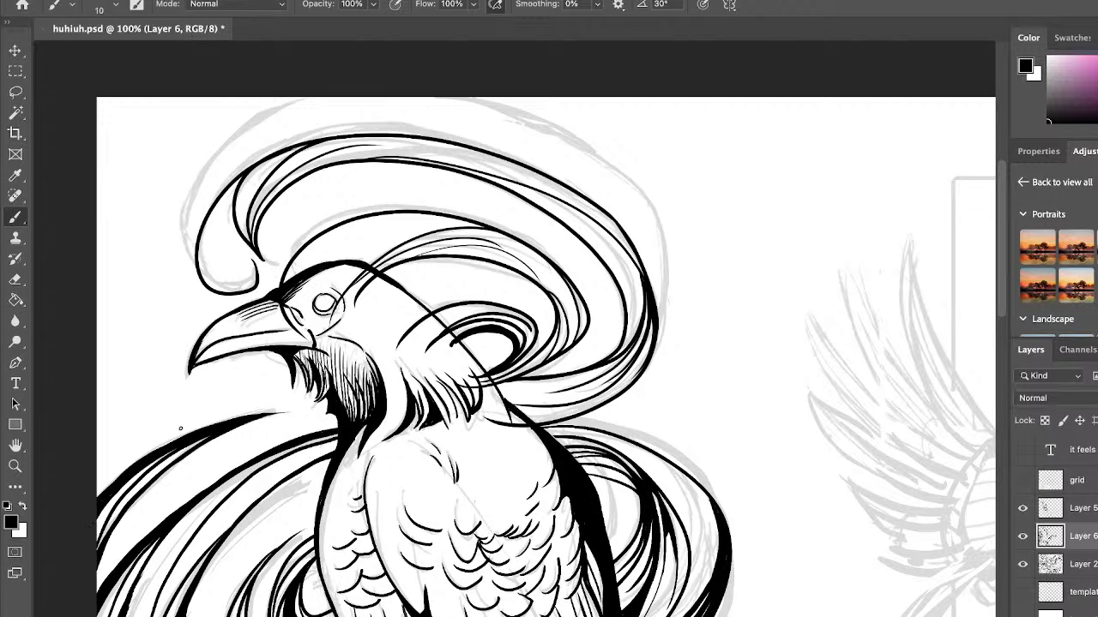
left_click_drag(197, 276, 318, 98)
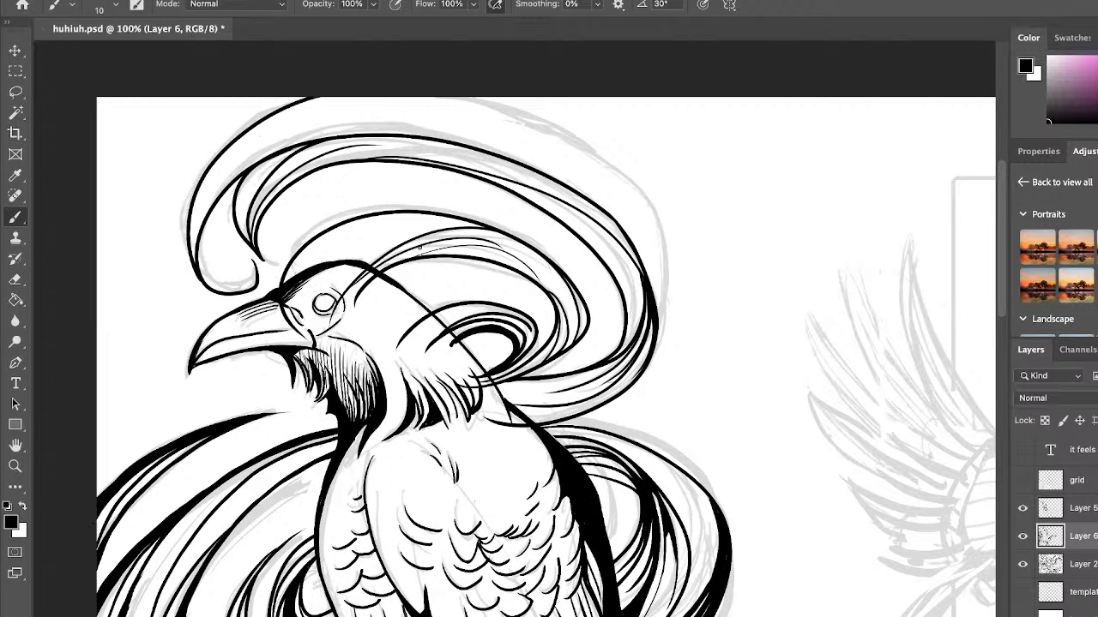
Add a second line inside the rounded curl tip above the beak to thicken its inner edge.
mouse_move(200, 233)
left_mouse_down()
mouse_move(234, 286)
mouse_move(245, 257)
mouse_move(252, 269)
mouse_move(209, 224)
mouse_move(209, 273)
mouse_move(246, 252)
mouse_move(204, 233)
mouse_move(207, 272)
mouse_move(204, 215)
left_mouse_up()
key("ctrl+z")
key("super+z")
key("super+z")
key("ctrl+z")
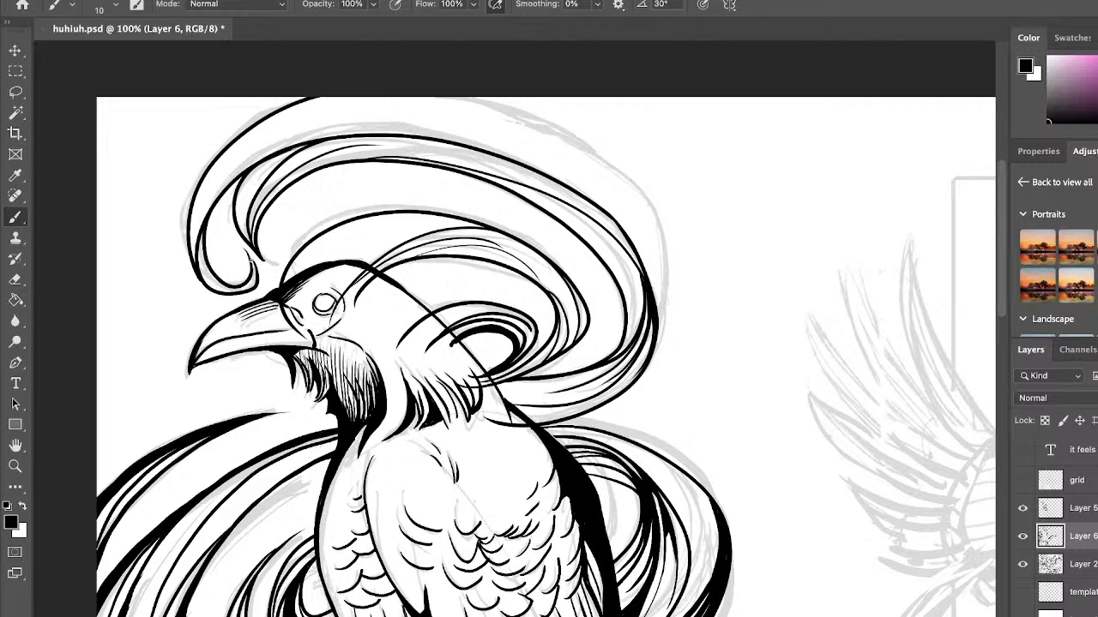
mouse_move(247, 252)
left_mouse_down()
mouse_move(262, 286)
mouse_move(253, 275)
left_mouse_up()
key("super+z")
key("super+z")
key("super+z")
Ink the swirl's outermost edge from the canvas's upper edge around the back and down into the outer bend.
mouse_move(476, 96)
left_mouse_down()
mouse_move(648, 238)
mouse_move(661, 364)
left_mouse_up()
key("super+z")
mouse_move(502, 98)
left_mouse_down()
mouse_move(659, 358)
mouse_move(653, 377)
left_mouse_up()
key("super+z")
mouse_move(476, 98)
left_mouse_down()
mouse_move(688, 324)
mouse_move(677, 388)
left_mouse_up()
key("ctrl+z")
mouse_move(661, 352)
left_mouse_down()
mouse_move(631, 197)
mouse_move(336, 106)
left_mouse_up()
key("ctrl+z")
key("ctrl+z")
mouse_move(502, 98)
left_mouse_down()
mouse_move(666, 300)
mouse_move(648, 376)
left_mouse_up()
key("e")
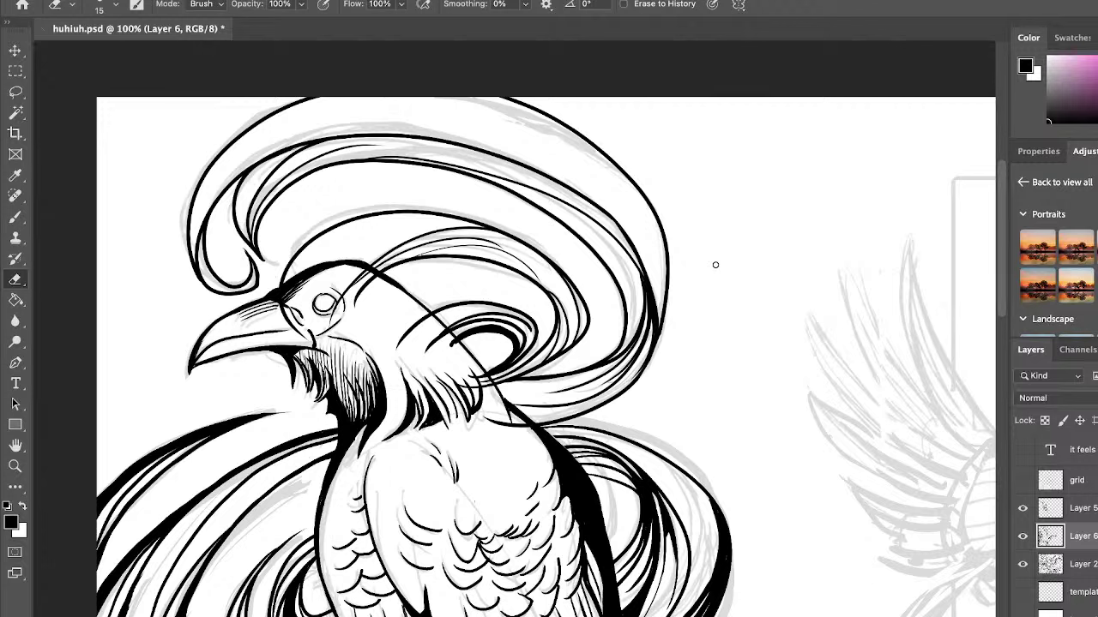
Try to ink one long strand across the crown of the swirl, between the curl tip and the outer bend.
key("b")
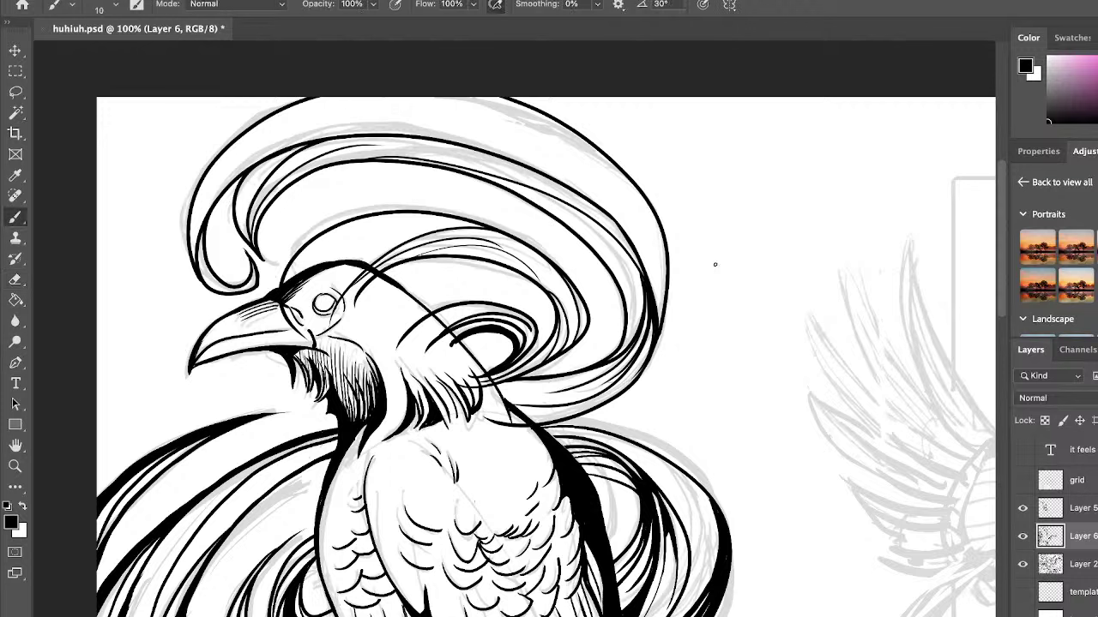
left_click_drag(211, 204, 510, 147)
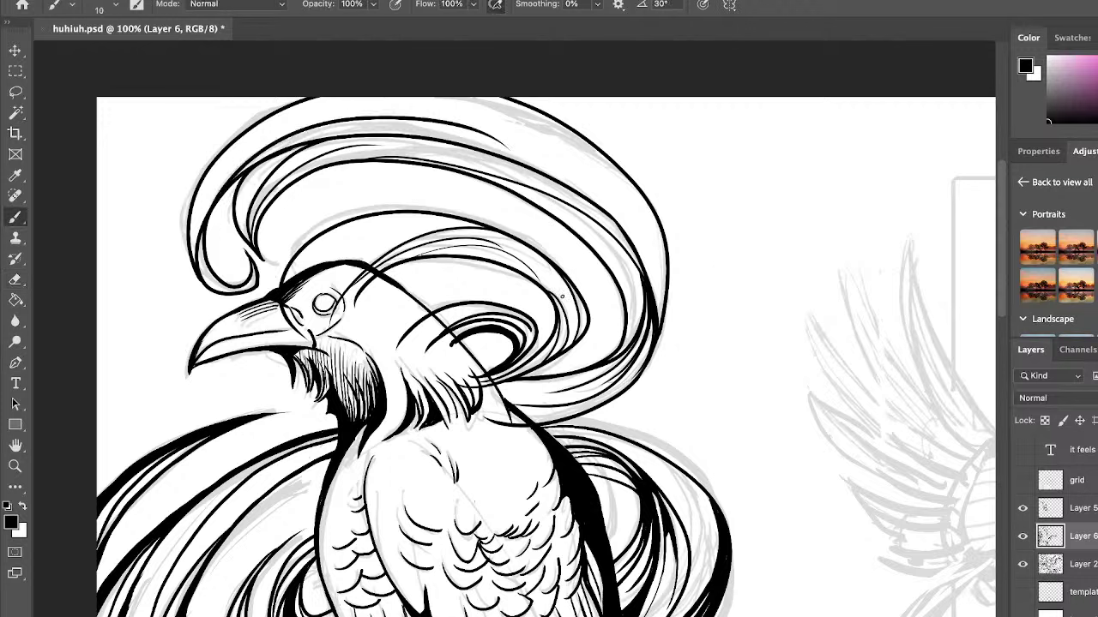
key("ctrl+z")
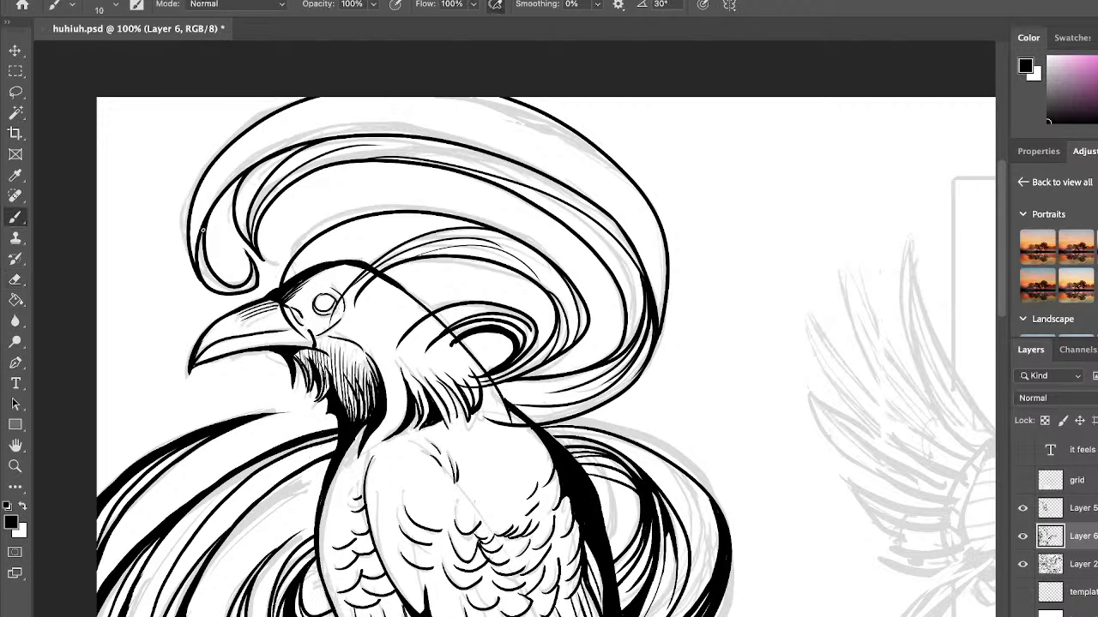
mouse_move(203, 229)
left_mouse_down()
mouse_move(598, 163)
mouse_move(662, 302)
left_mouse_up()
key("ctrl+z")
mouse_move(204, 231)
left_mouse_down()
mouse_move(300, 134)
mouse_move(657, 350)
mouse_move(589, 165)
mouse_move(200, 253)
left_mouse_up()
key("ctrl+z")
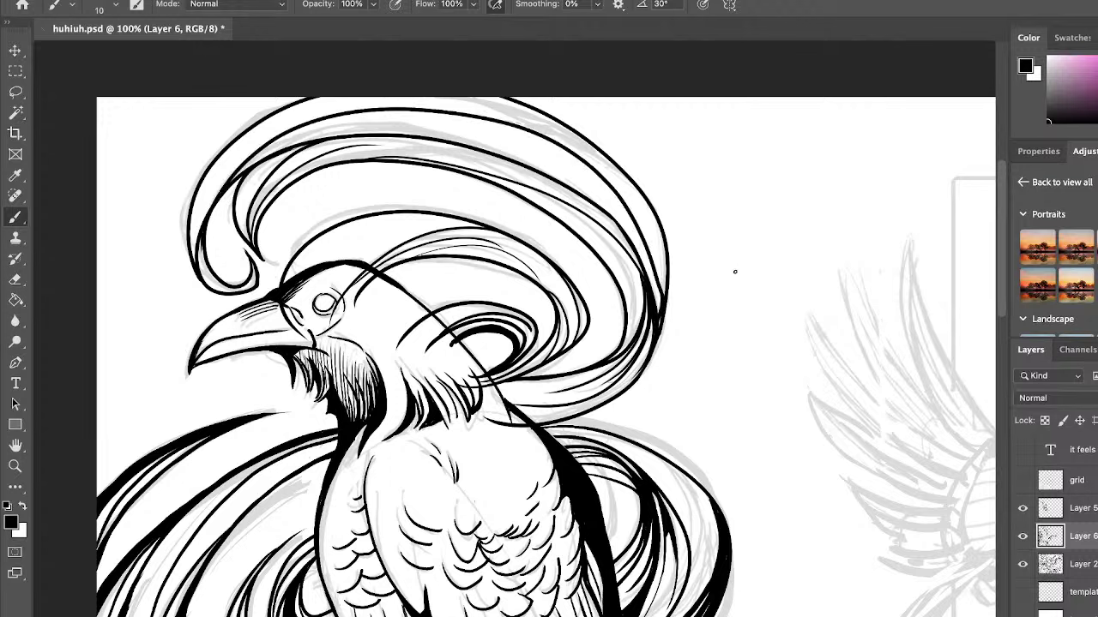
key("ctrl+z")
mouse_move(659, 326)
left_mouse_down()
mouse_move(634, 233)
mouse_move(192, 249)
mouse_move(225, 176)
mouse_move(674, 317)
mouse_move(244, 163)
mouse_move(190, 240)
left_mouse_up()
key("ctrl+z")
key("ctrl+z")
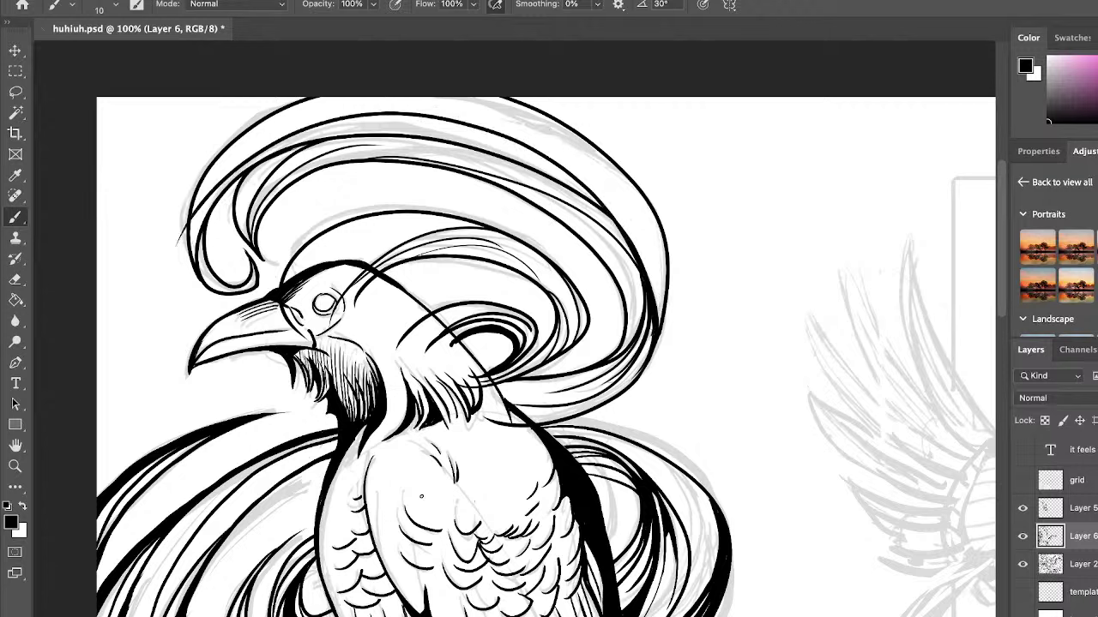
key("ctrl+z")
mouse_move(656, 316)
left_mouse_down()
mouse_move(269, 120)
mouse_move(197, 272)
left_mouse_up()
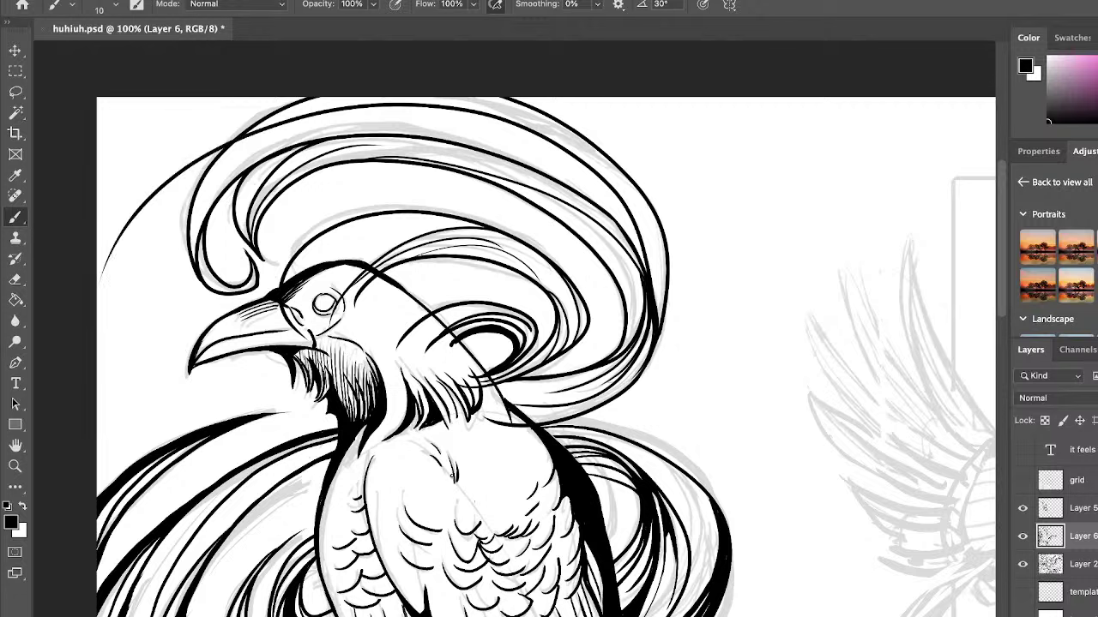
key("ctrl+z")
mouse_move(662, 320)
left_mouse_down()
mouse_move(658, 276)
mouse_move(447, 105)
mouse_move(49, 402)
left_mouse_up()
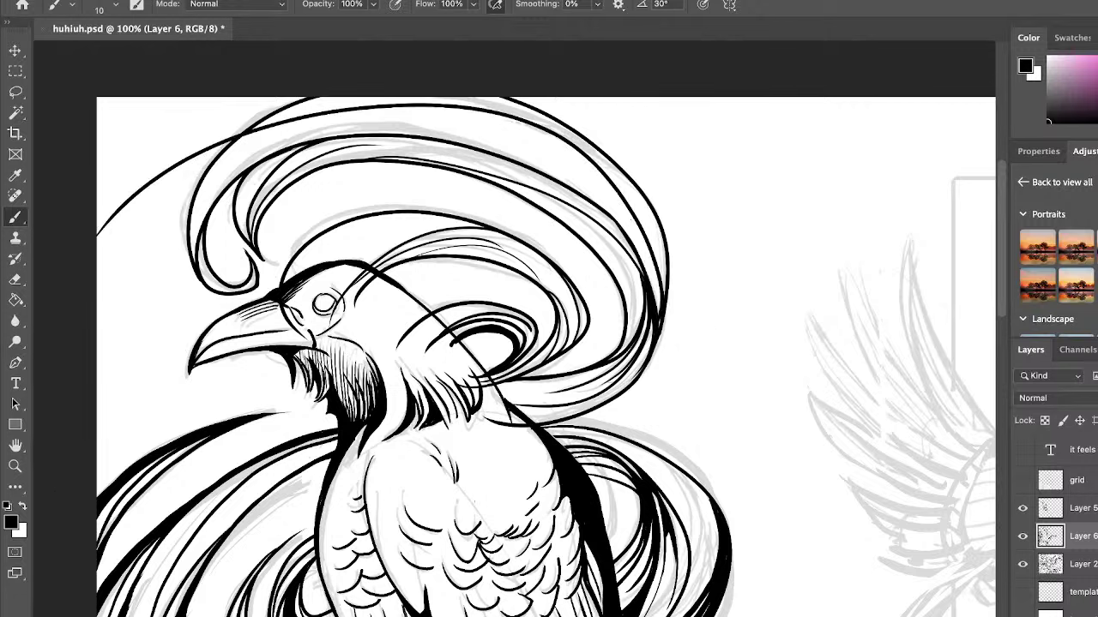
key("ctrl+z")
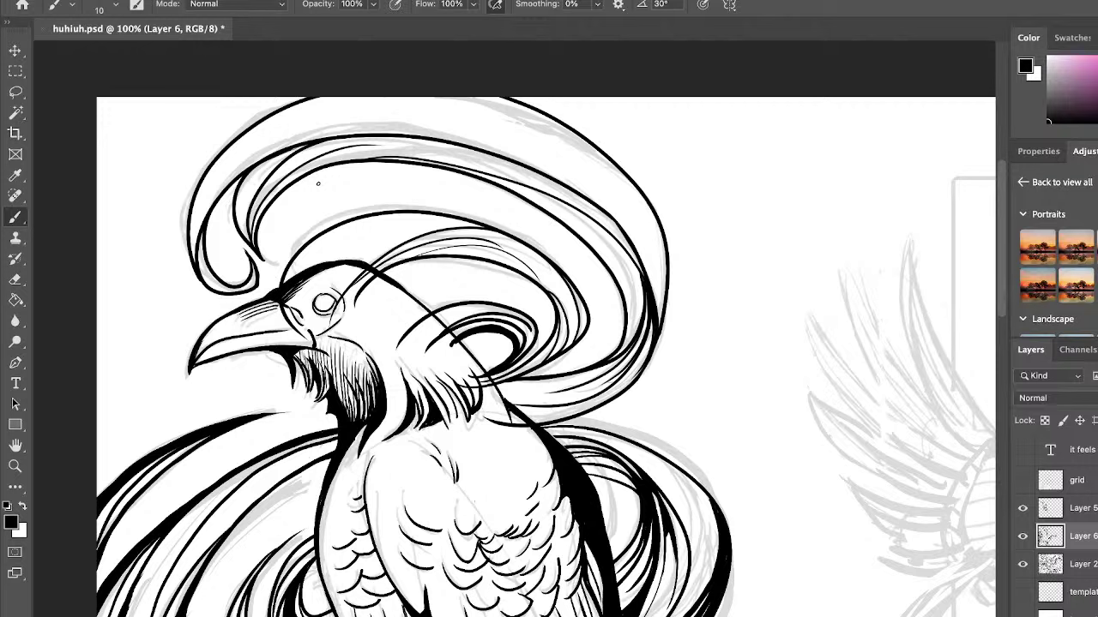
Add strands at the swirl's back bend and front edge, plus a thin line tapering across the crown of the swirl.
mouse_move(549, 139)
left_mouse_down()
mouse_move(642, 226)
mouse_move(652, 367)
left_mouse_up()
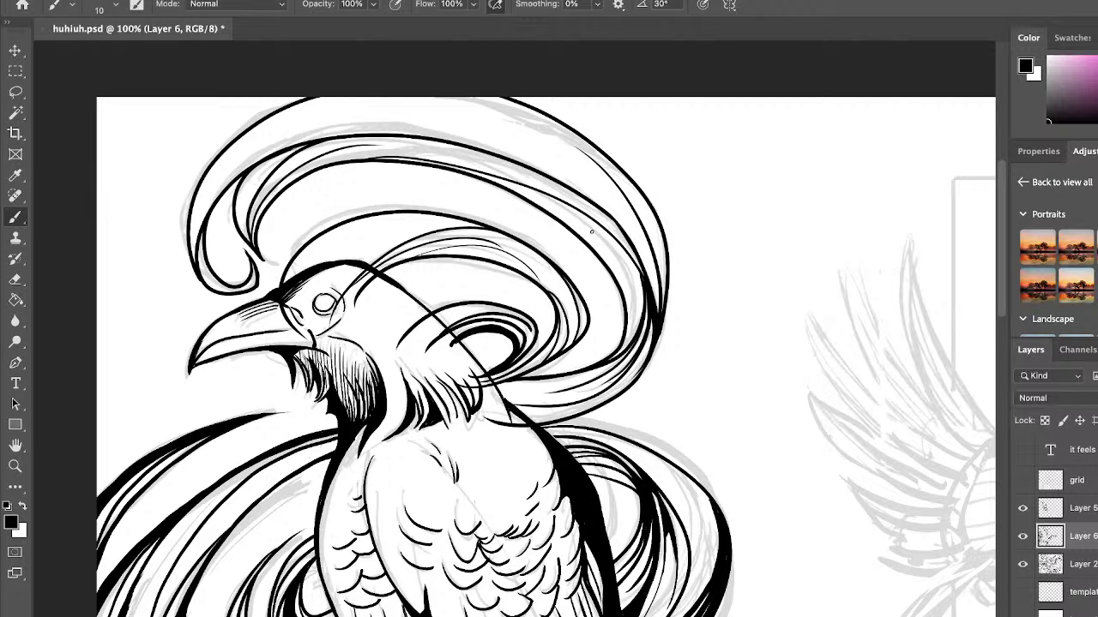
left_click_drag(190, 234, 311, 98)
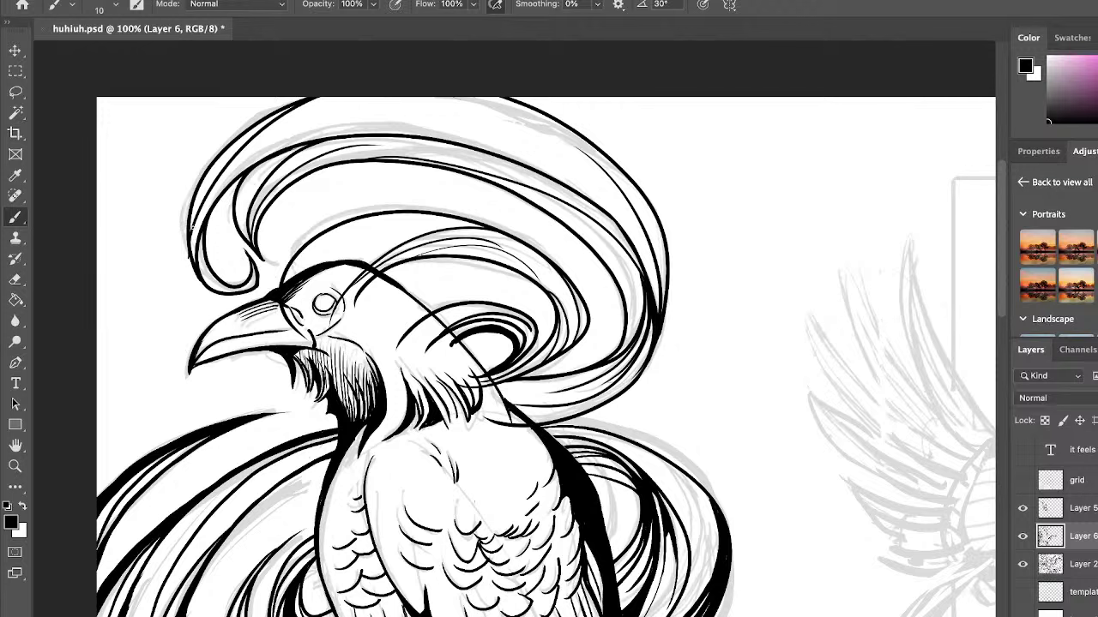
left_click_drag(195, 217, 485, 122)
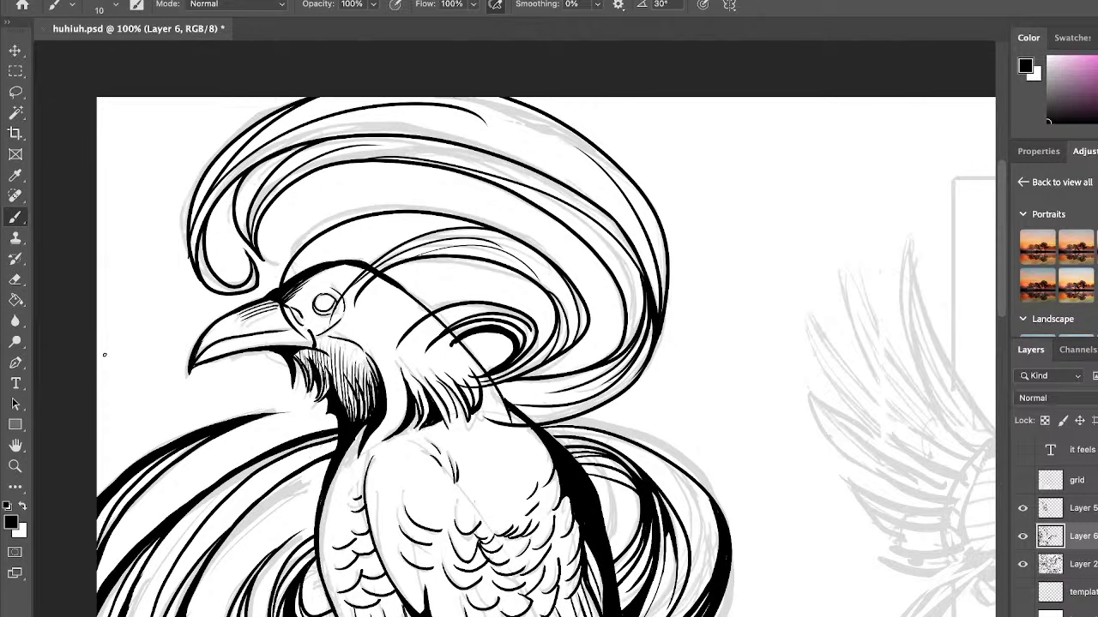
key("ctrl+z")
left_click_drag(221, 177, 531, 120)
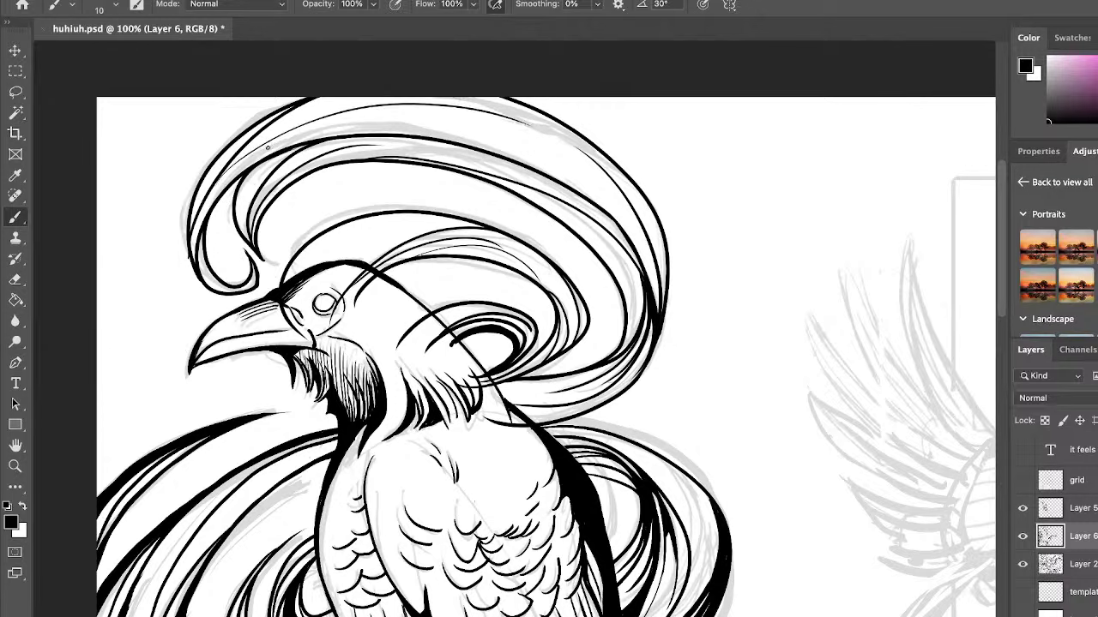
left_click_drag(240, 156, 475, 127)
key("ctrl+z")
mouse_move(240, 156)
left_mouse_down()
mouse_move(329, 106)
mouse_move(429, 101)
left_mouse_up()
key("ctrl+z")
key("e")
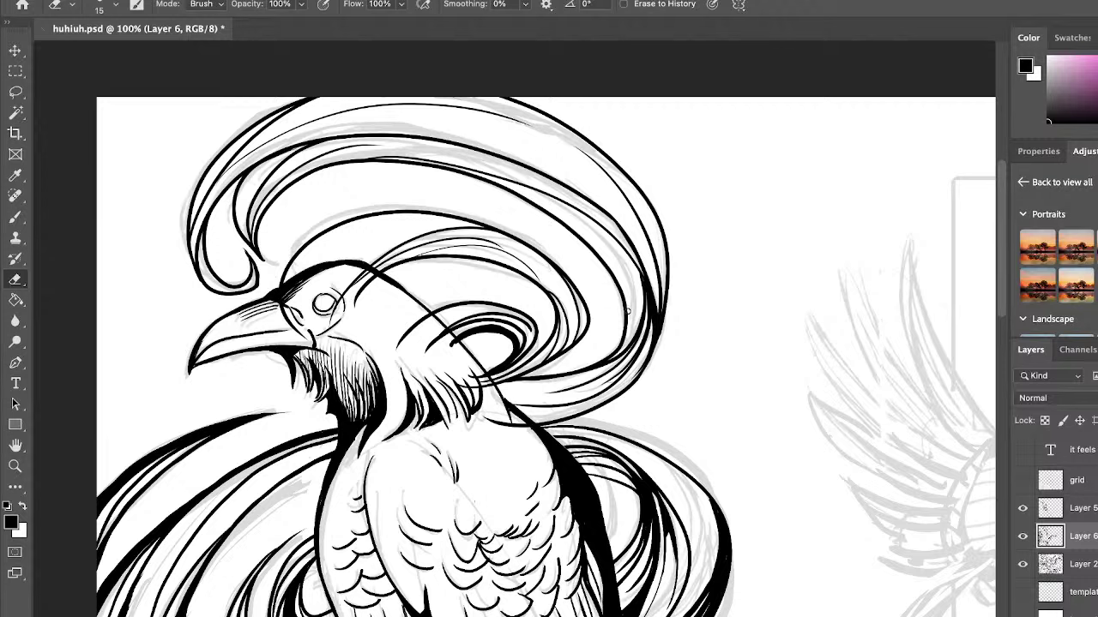
Lasso the swirl lines that overlap the crow's head and neck, delete them from Layer 6, and deselect.
left_click(16, 92)
mouse_move(277, 297)
left_mouse_down()
mouse_move(376, 273)
mouse_move(441, 324)
mouse_move(548, 442)
mouse_move(552, 516)
mouse_move(461, 531)
mouse_move(410, 430)
mouse_move(287, 309)
left_mouse_up()
key("Delete")
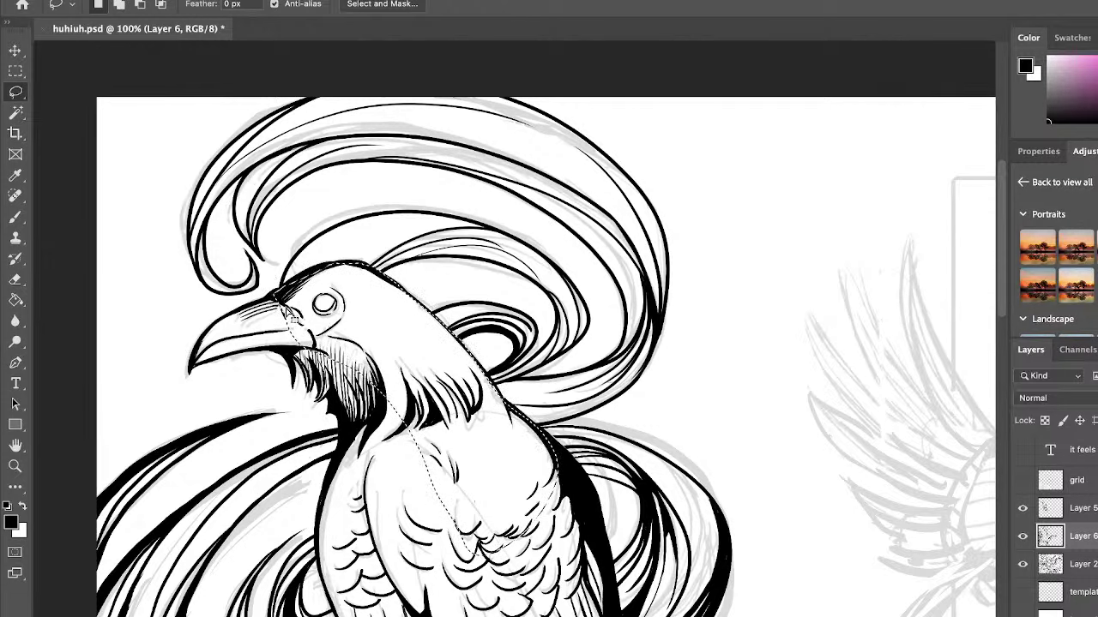
key("ctrl+d")
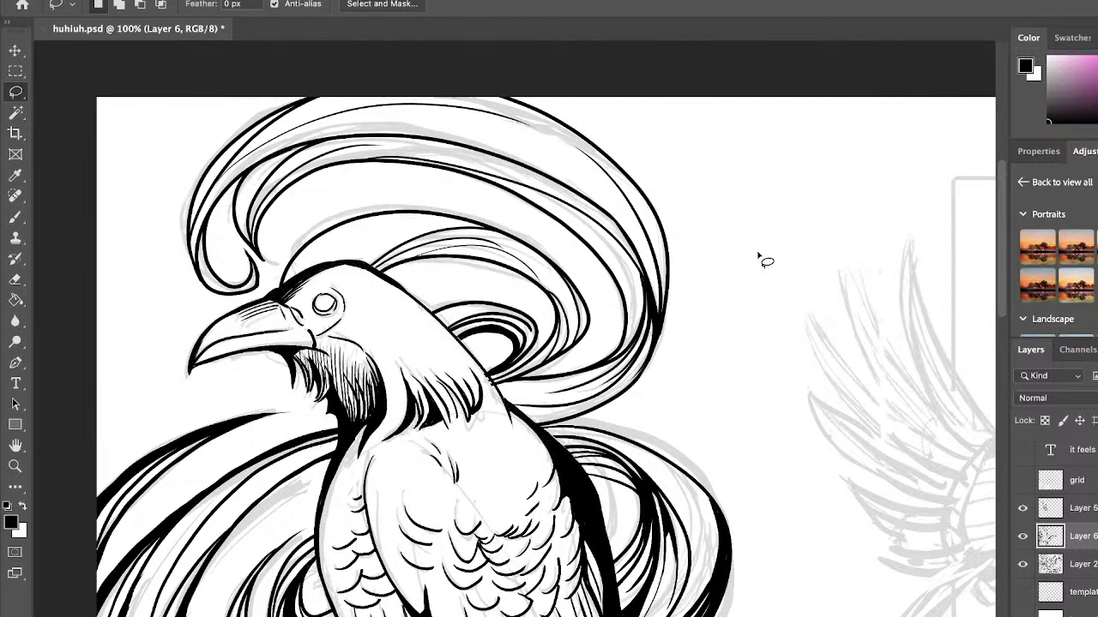
left_click(15, 279)
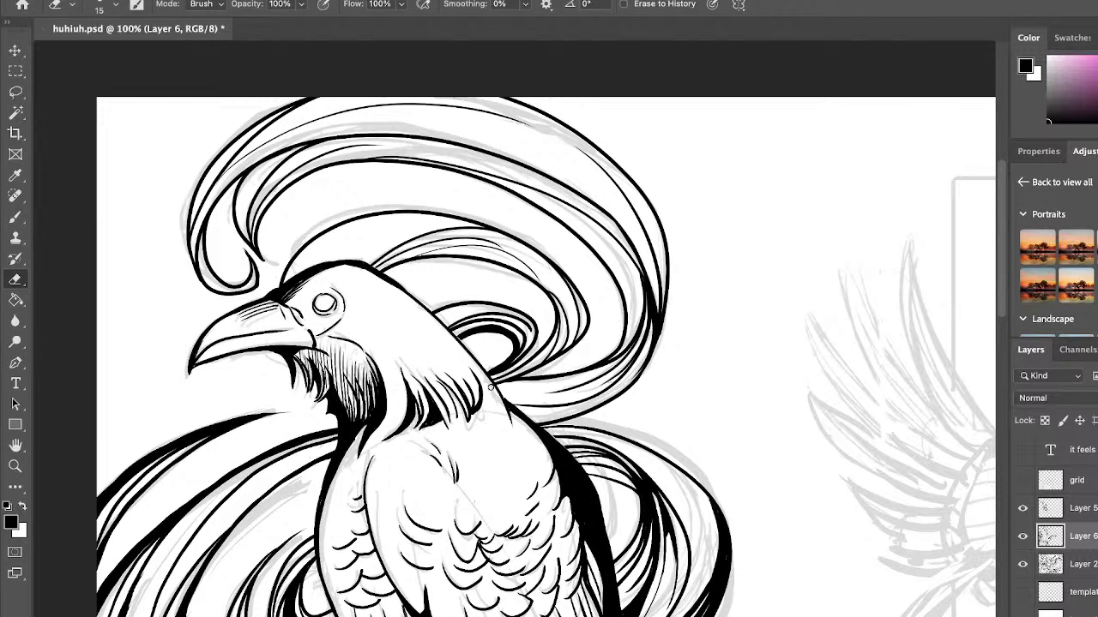
Ink additional tapering strands from the upper back of the swirl down into the dark outer bend.
key("b")
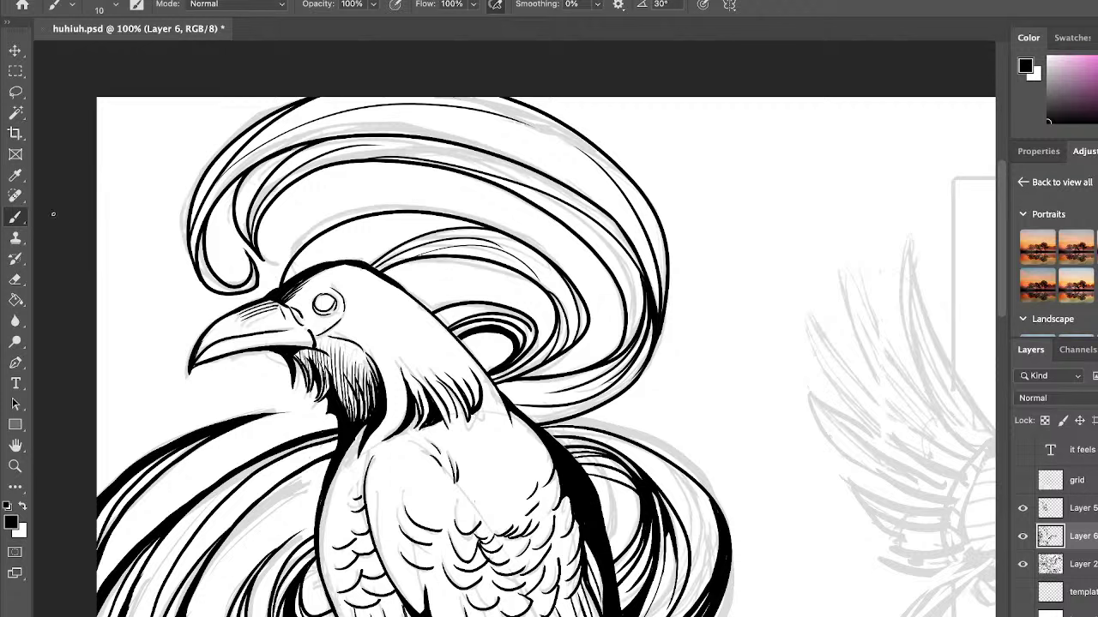
left_click_drag(583, 174, 663, 314)
key("super+z")
left_click_drag(575, 174, 657, 295)
key("super+z")
mouse_move(564, 163)
left_mouse_down()
mouse_move(586, 177)
mouse_move(648, 321)
left_mouse_up()
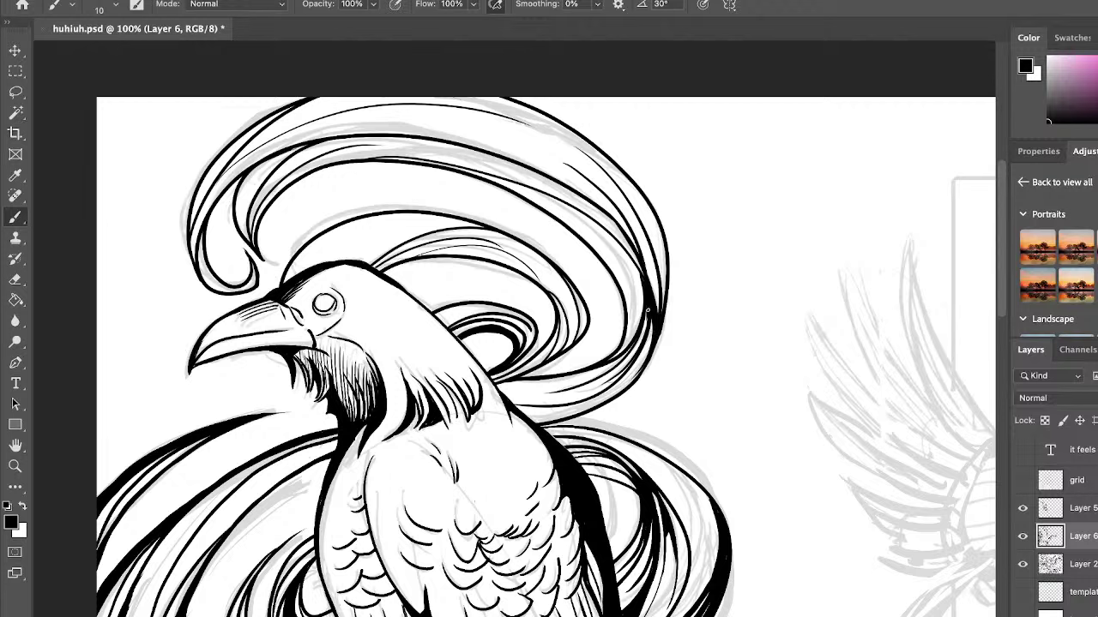
key("super+z")
left_click_drag(561, 158, 657, 314)
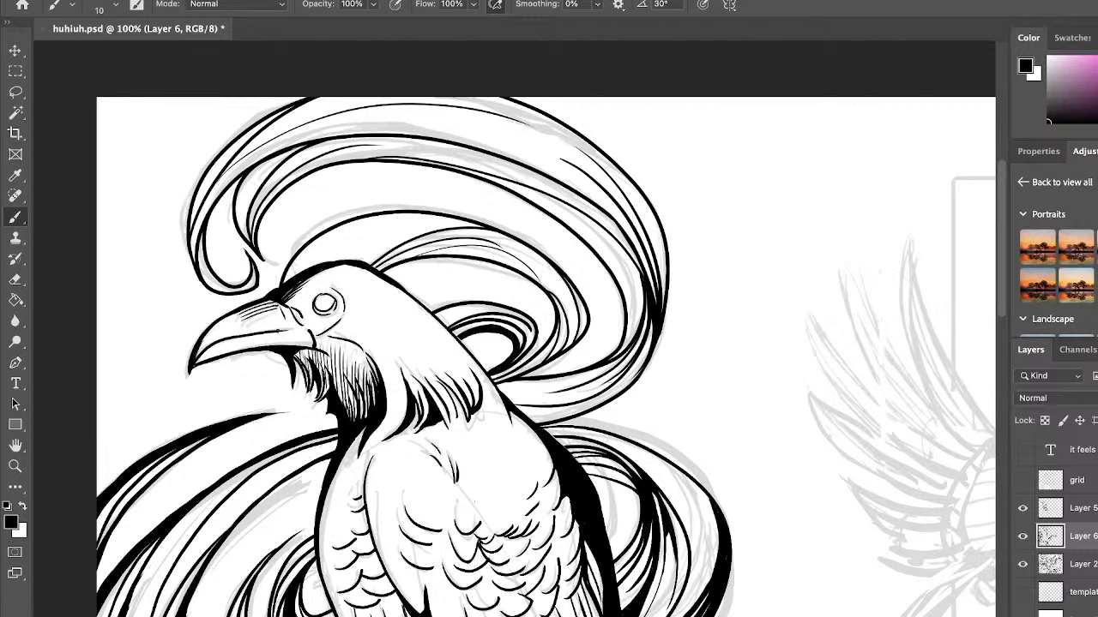
Check the inked swirls by toggling the visibility of Layer 6, and of sketch Layer 2 in a full view.
left_click(1023, 537)
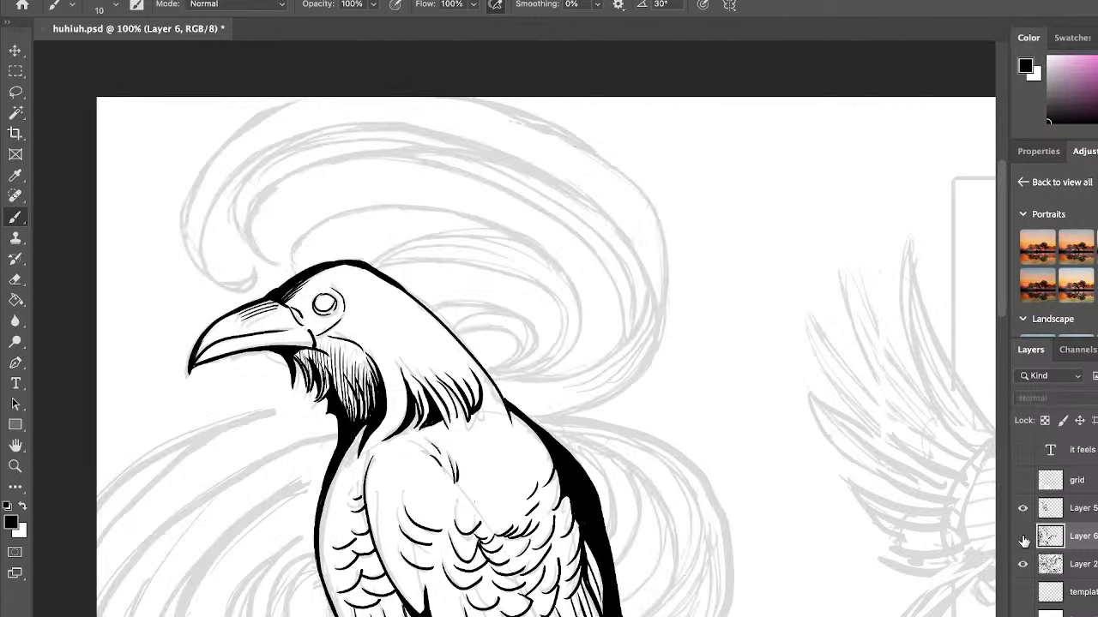
left_click(1022, 536)
left_click(1023, 539)
left_click(1023, 538)
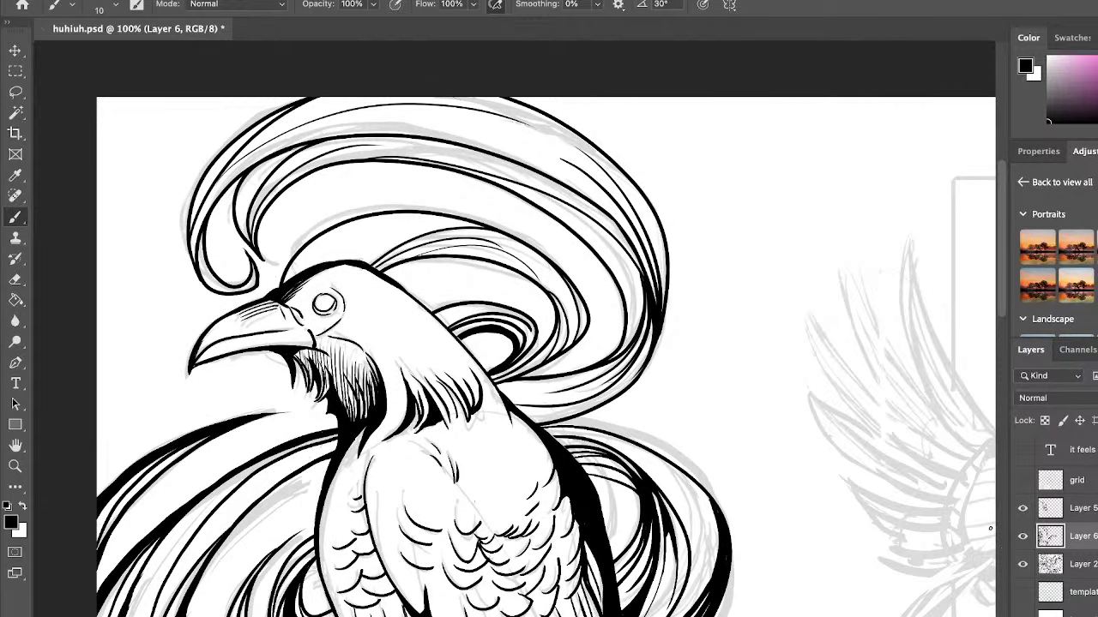
key("e")
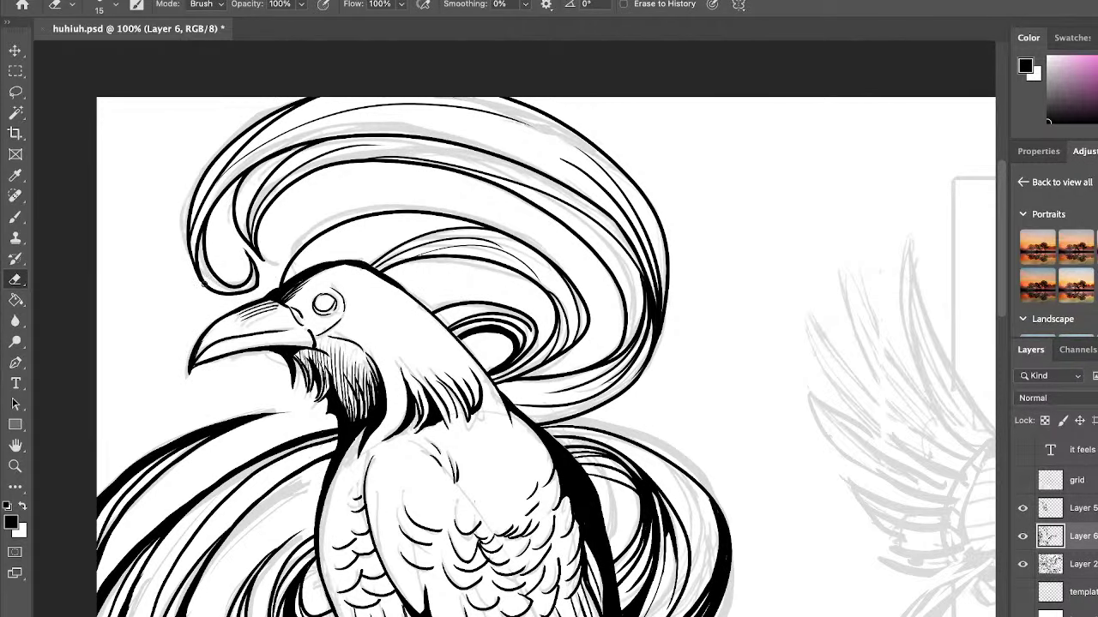
left_click(16, 466)
left_click(504, 9)
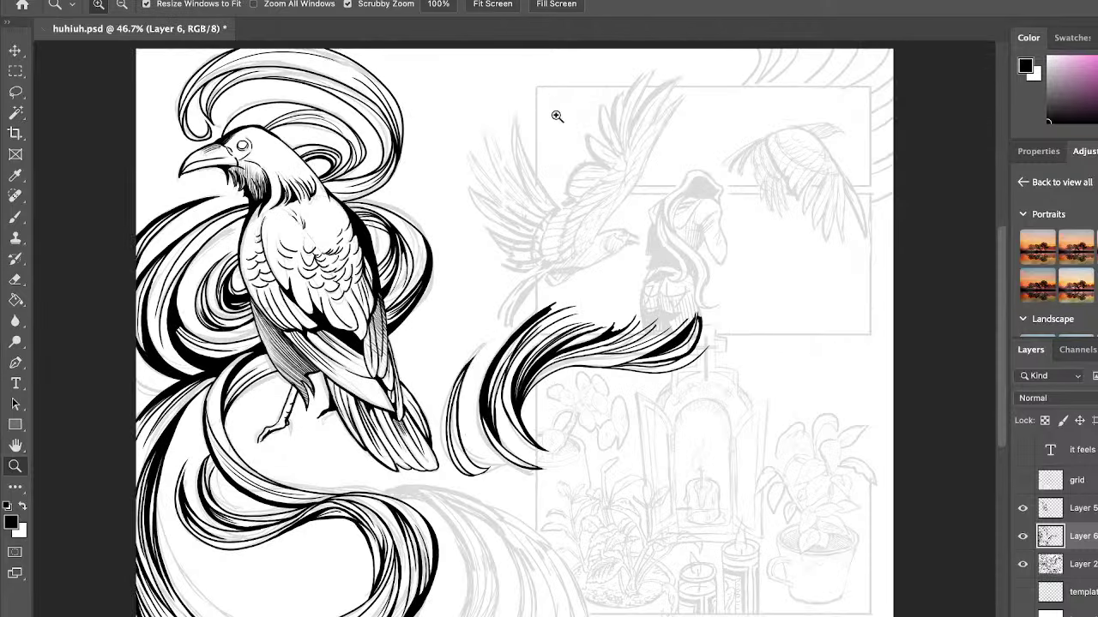
left_click(1021, 565)
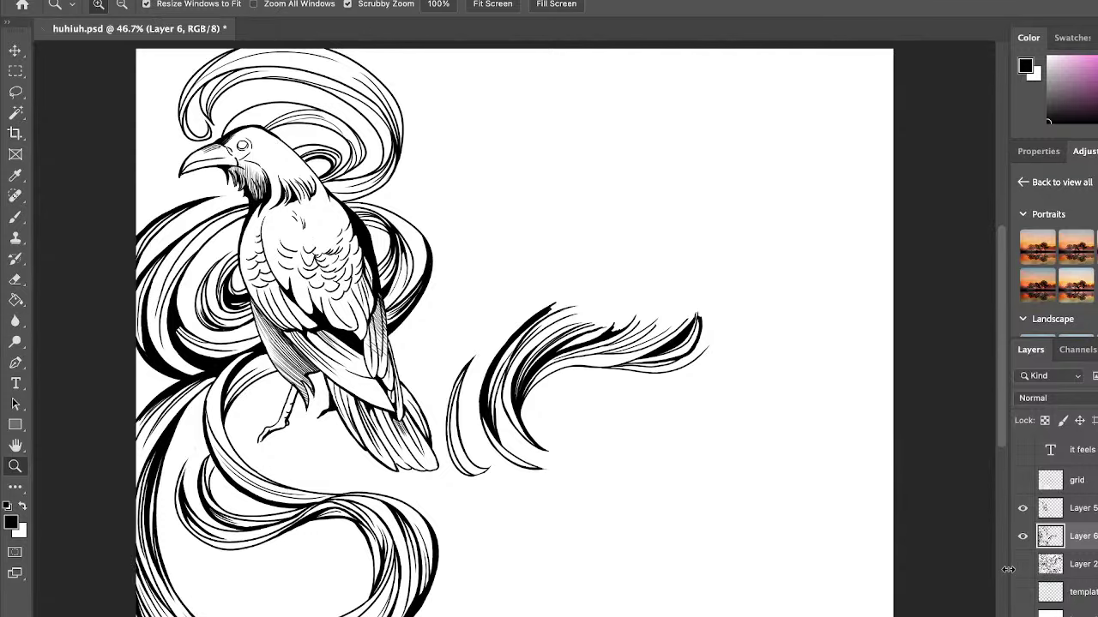
left_click(1021, 565)
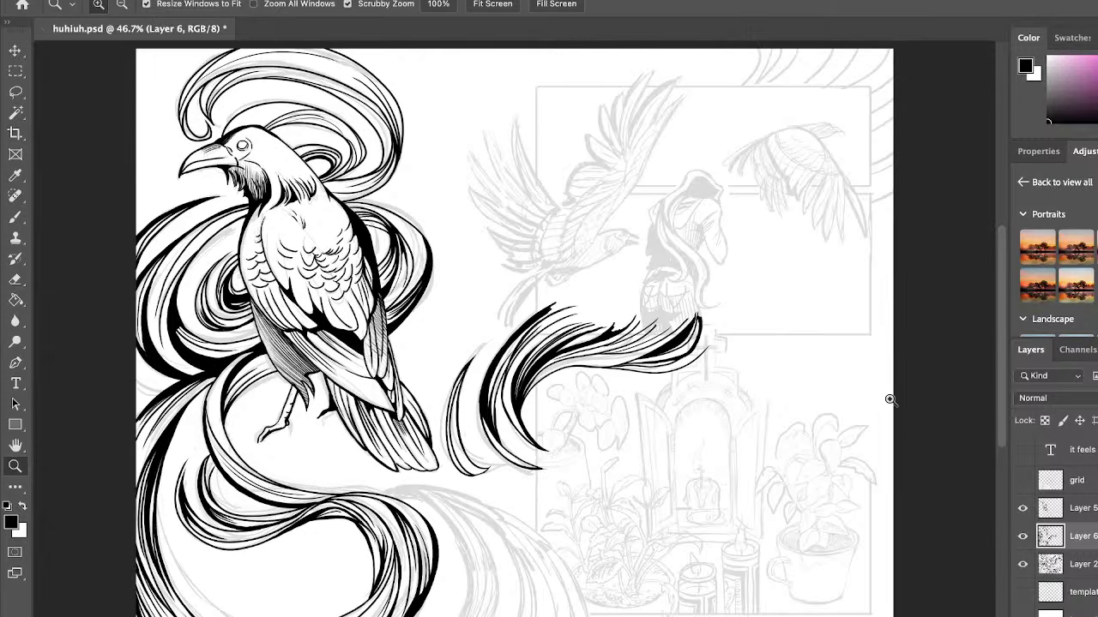
Ink the first tapering strands over the sketch at the page's upper edge, above the flying bird, and thicken the outermost one.
left_click(810, 57)
left_click_drag(1000, 294, 1001, 264)
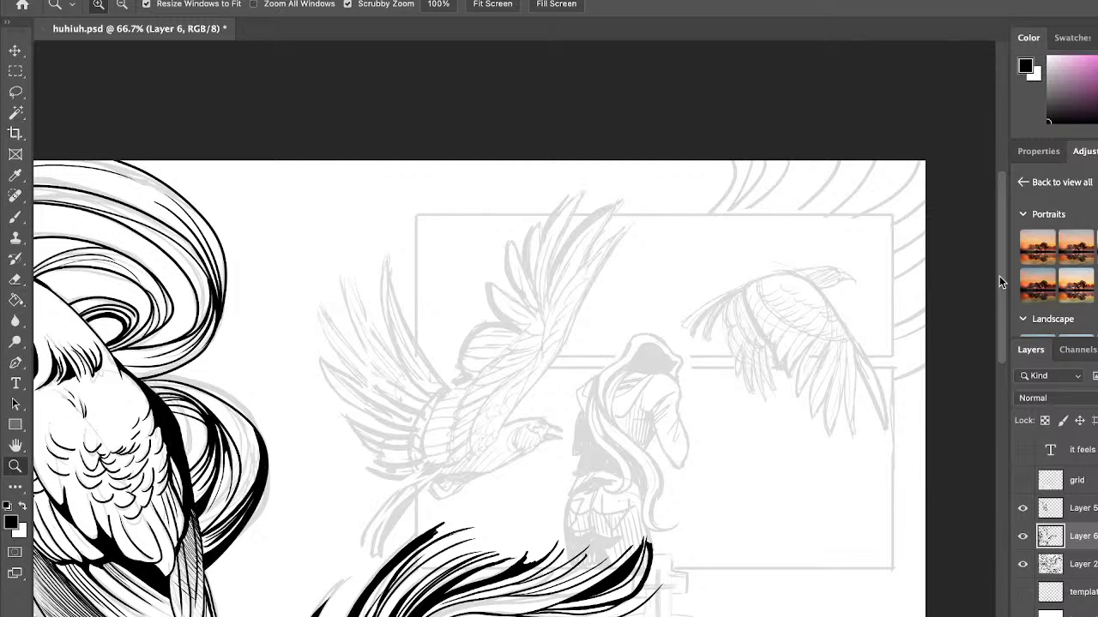
key("b")
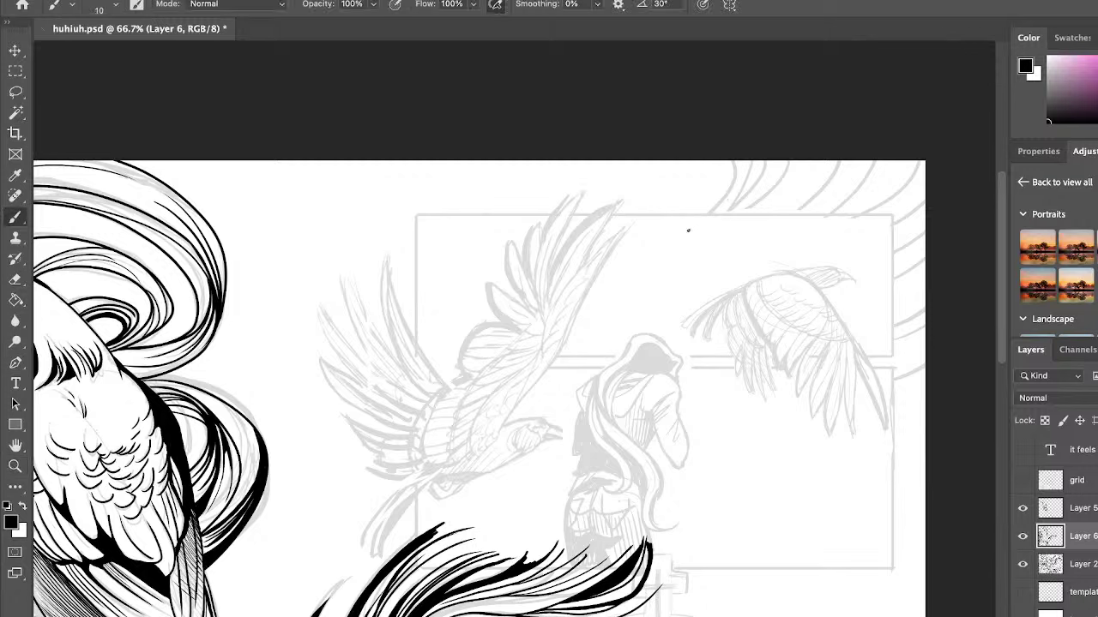
left_click_drag(687, 230, 749, 157)
left_click_drag(689, 229, 759, 148)
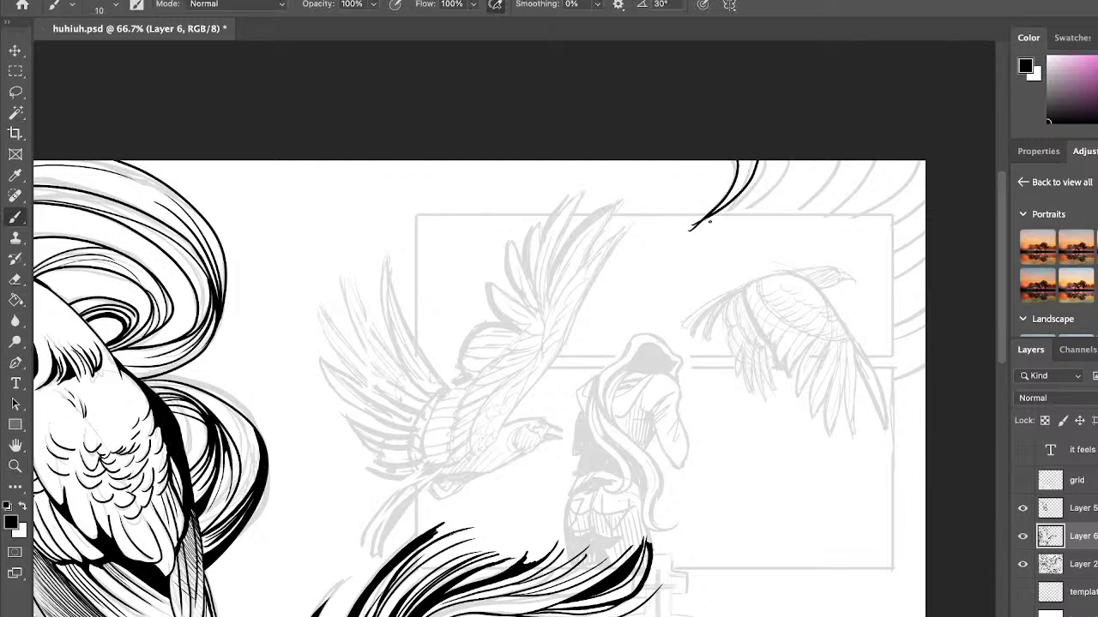
left_click_drag(699, 224, 735, 159)
left_click_drag(716, 206, 735, 165)
left_click_drag(693, 228, 771, 149)
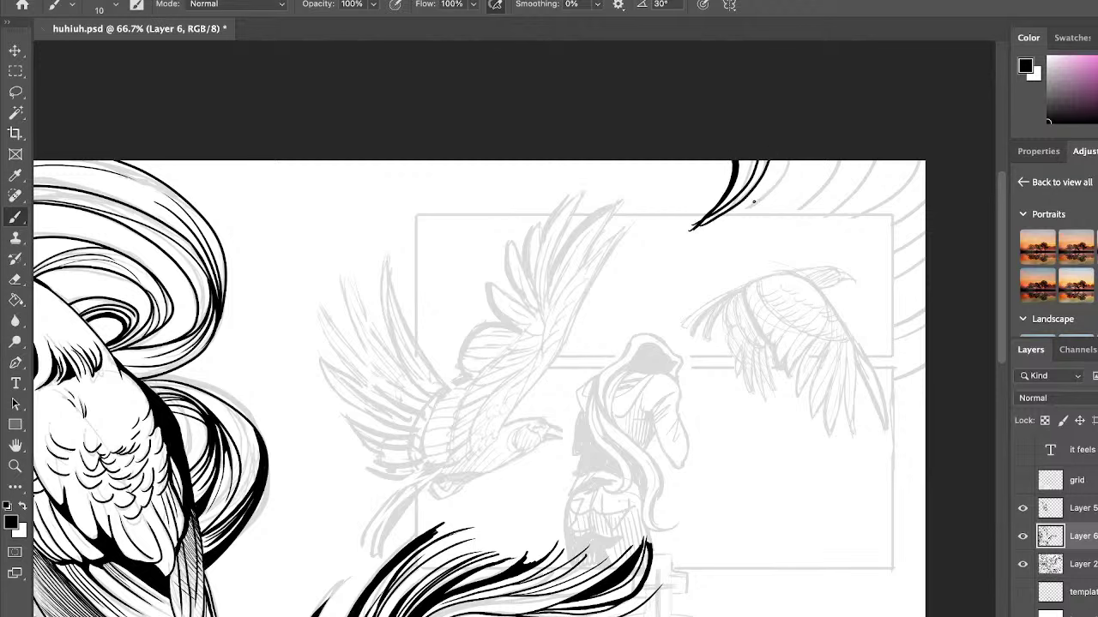
Continue the row of curved, tapering strands along the page's upper edge to the upper-right corner.
left_click_drag(723, 222, 793, 158)
mouse_move(731, 221)
left_mouse_down()
mouse_move(780, 196)
mouse_move(799, 140)
left_mouse_up()
left_click_drag(726, 230, 848, 160)
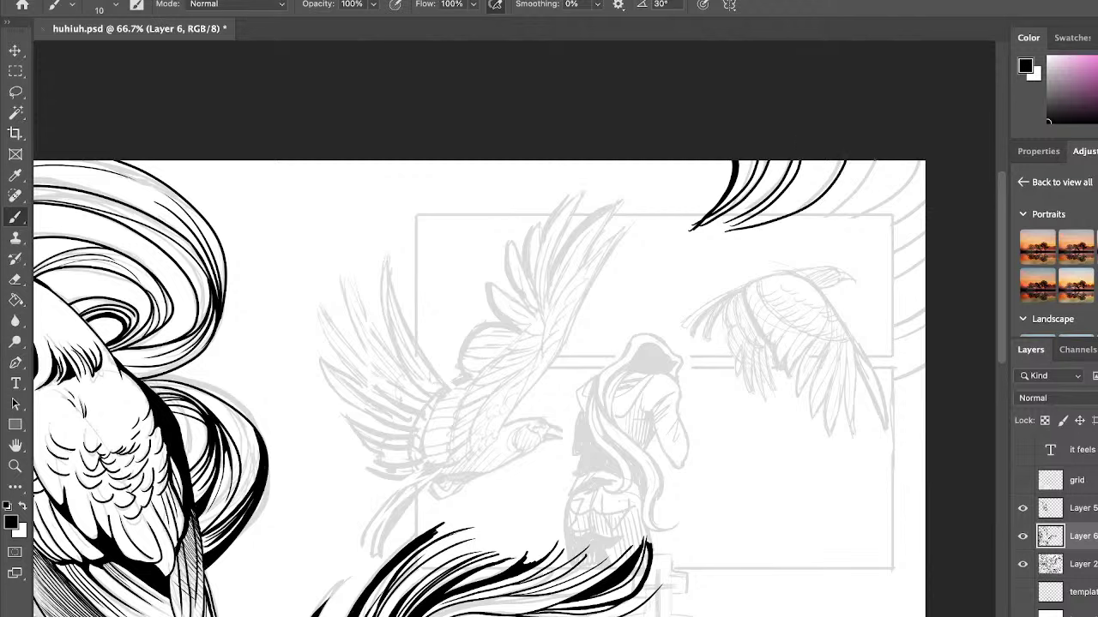
left_click_drag(787, 227, 880, 151)
mouse_move(811, 225)
left_mouse_down()
mouse_move(848, 192)
mouse_move(861, 157)
mouse_move(861, 216)
mouse_move(922, 159)
mouse_move(910, 156)
left_mouse_up()
left_click_drag(830, 223, 898, 161)
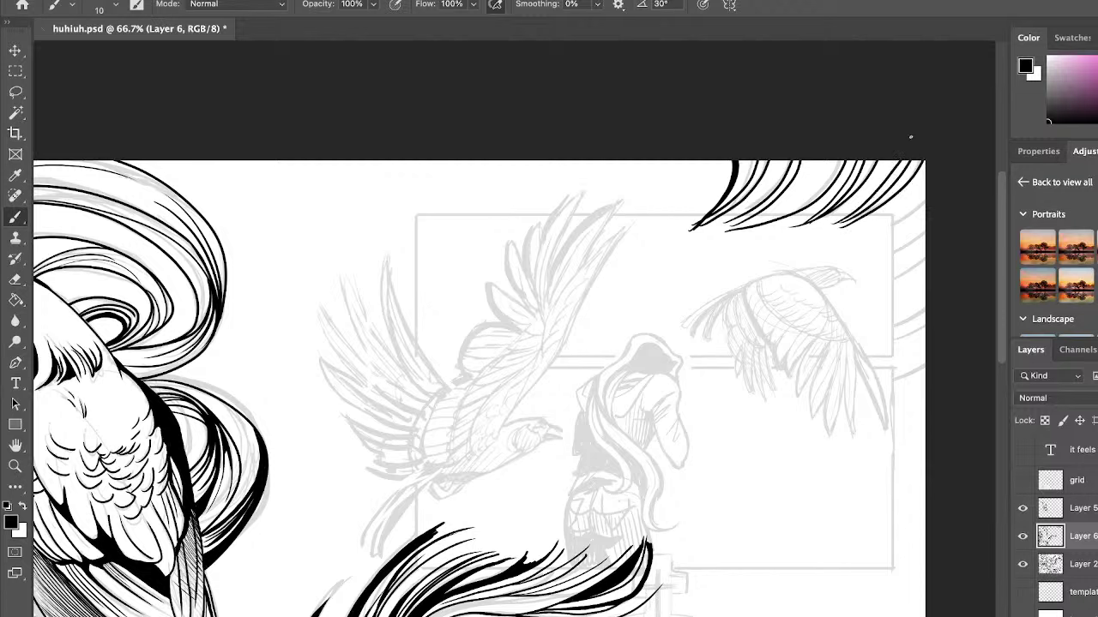
Fill the gaps with extra strands near the page's upper-right corner and ink the first one coming off the right edge.
left_click_drag(828, 220, 892, 165)
left_click_drag(821, 219, 907, 161)
key("ctrl+z")
left_click_drag(840, 206, 904, 134)
left_click_drag(858, 233, 926, 199)
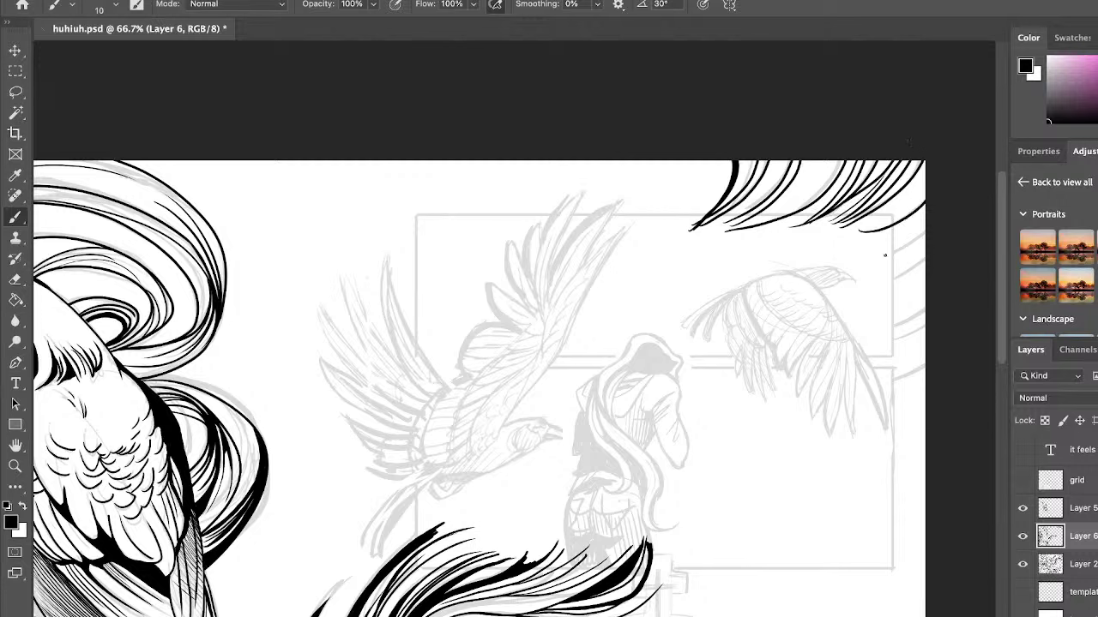
Ink curved strands sweeping inward from the page's right edge, down past the flying bird's wing.
left_click_drag(854, 263, 926, 230)
mouse_move(861, 283)
left_mouse_down()
mouse_move(903, 287)
mouse_move(944, 215)
left_mouse_up()
mouse_move(879, 391)
left_mouse_down()
mouse_move(922, 366)
mouse_move(946, 297)
left_mouse_up()
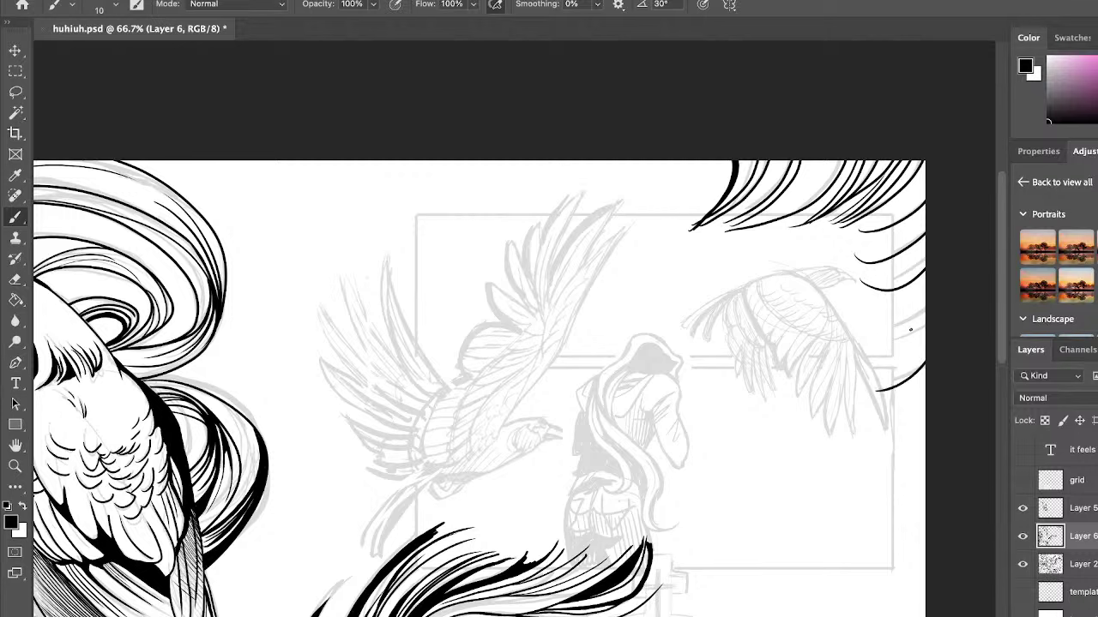
left_click_drag(794, 378, 937, 299)
left_click_drag(855, 340, 941, 286)
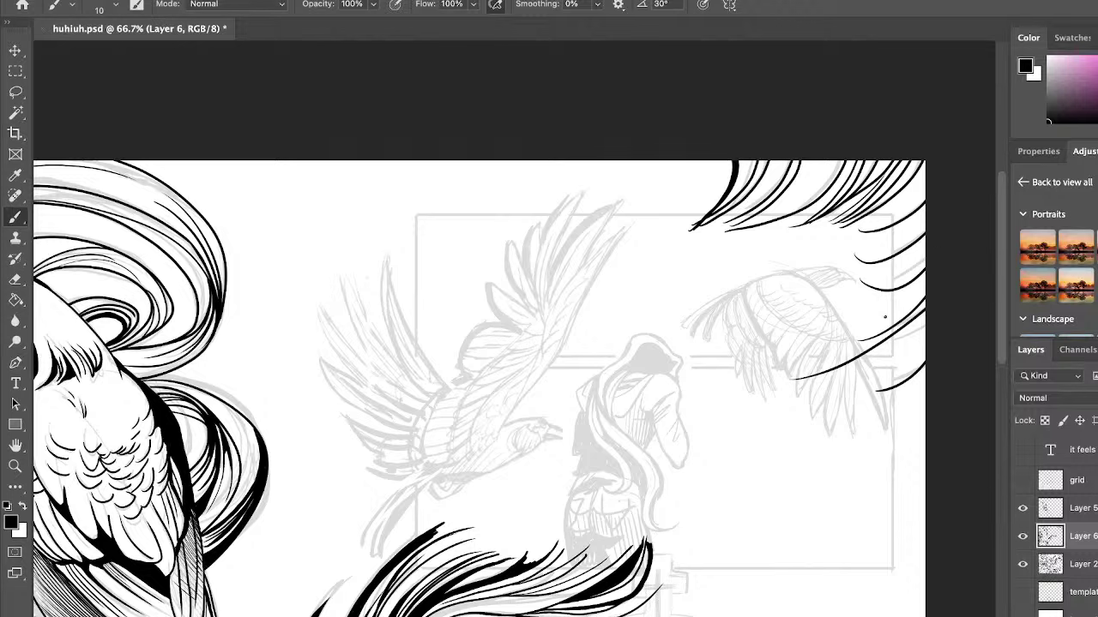
Build up a dense cluster of strands at the page's right edge beside the flying bird.
left_click_drag(866, 328, 940, 271)
left_click_drag(872, 319, 937, 247)
left_click_drag(879, 304, 936, 253)
left_click_drag(877, 332, 929, 280)
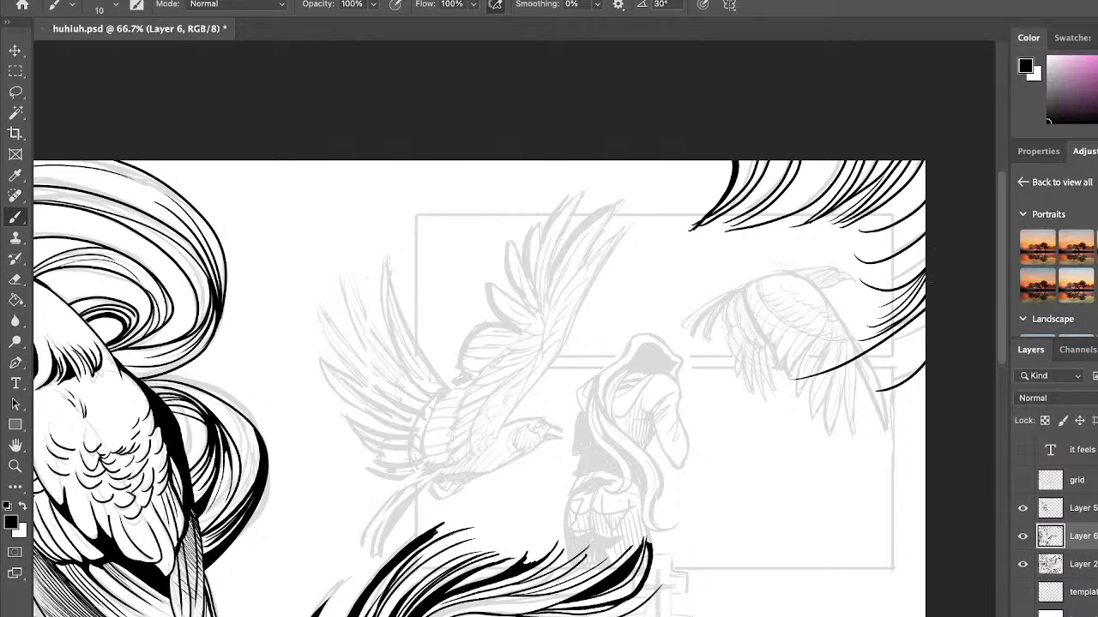
left_click_drag(869, 336, 926, 292)
Fill in fine strands between the upper-right corner and the dense cluster on the page's right edge.
left_click_drag(849, 266, 931, 244)
mouse_move(884, 286)
left_mouse_down()
mouse_move(929, 254)
mouse_move(914, 247)
mouse_move(931, 211)
left_mouse_up()
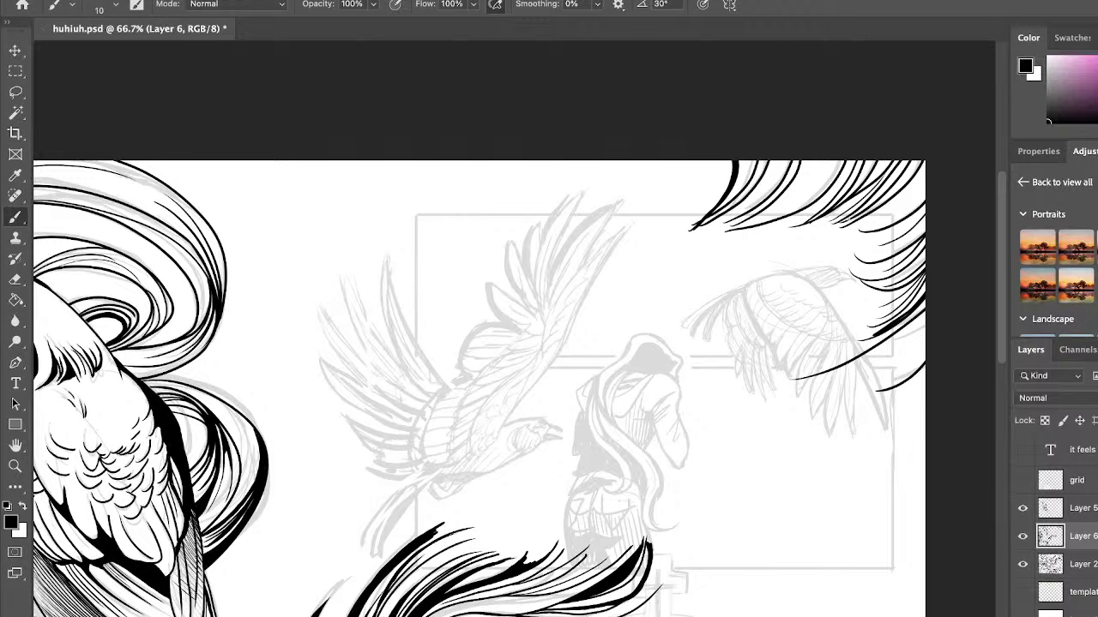
left_click_drag(873, 243, 932, 209)
left_click_drag(859, 247, 927, 204)
left_click_drag(857, 249, 937, 197)
left_click_drag(872, 250, 931, 208)
left_click_drag(1000, 315, 1000, 311)
left_click_drag(844, 391, 933, 345)
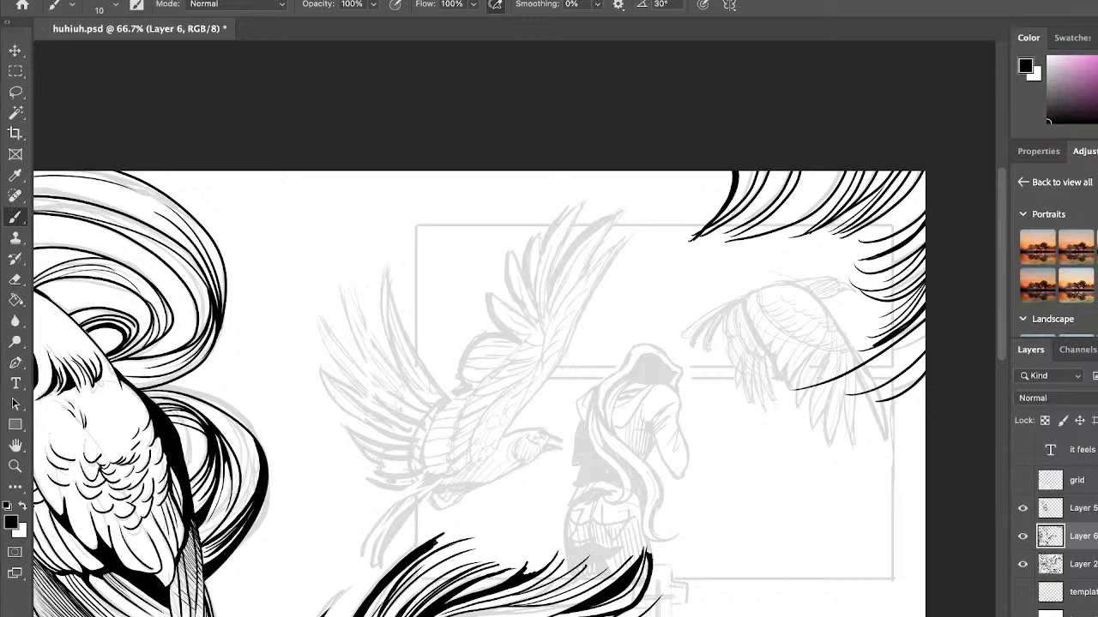
mouse_move(851, 394)
left_mouse_down()
mouse_move(913, 353)
mouse_move(926, 327)
left_mouse_up()
key("ctrl+z")
key("ctrl+z")
Thicken selected strands along the page's upper edge into solid black accents.
mouse_move(804, 174)
left_mouse_down()
mouse_move(799, 211)
mouse_move(757, 231)
mouse_move(771, 229)
mouse_move(803, 165)
mouse_move(802, 201)
mouse_move(758, 234)
left_mouse_up()
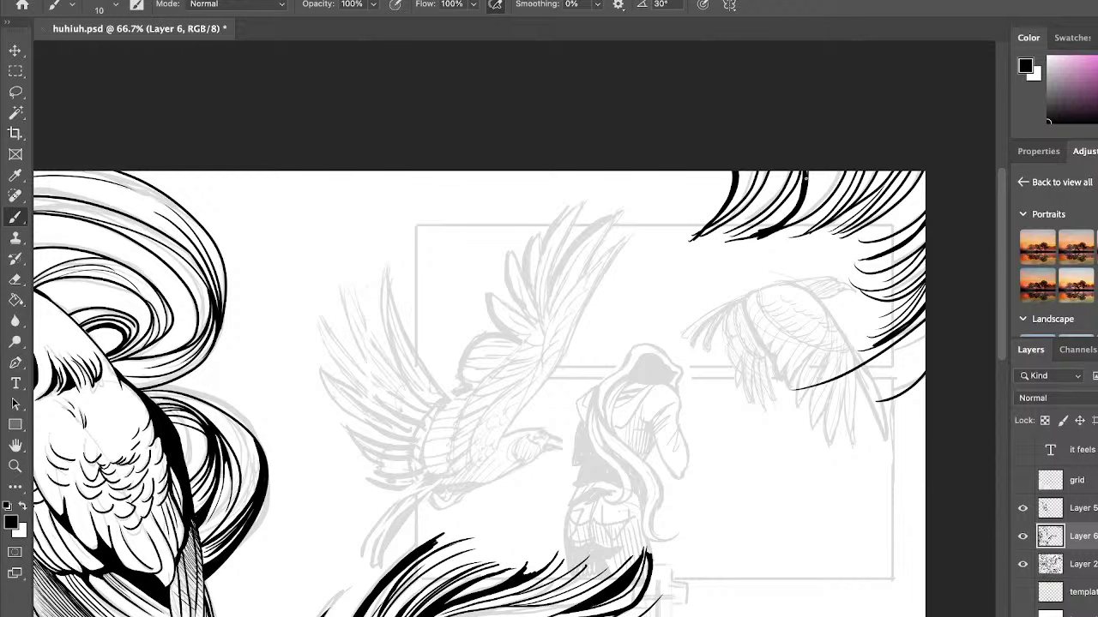
left_click_drag(806, 179, 807, 167)
mouse_move(786, 224)
left_mouse_down()
mouse_move(840, 166)
mouse_move(786, 225)
mouse_move(838, 171)
mouse_move(837, 186)
left_mouse_up()
left_click_drag(859, 232, 924, 171)
left_click_drag(921, 176, 860, 234)
left_click_drag(890, 214, 850, 238)
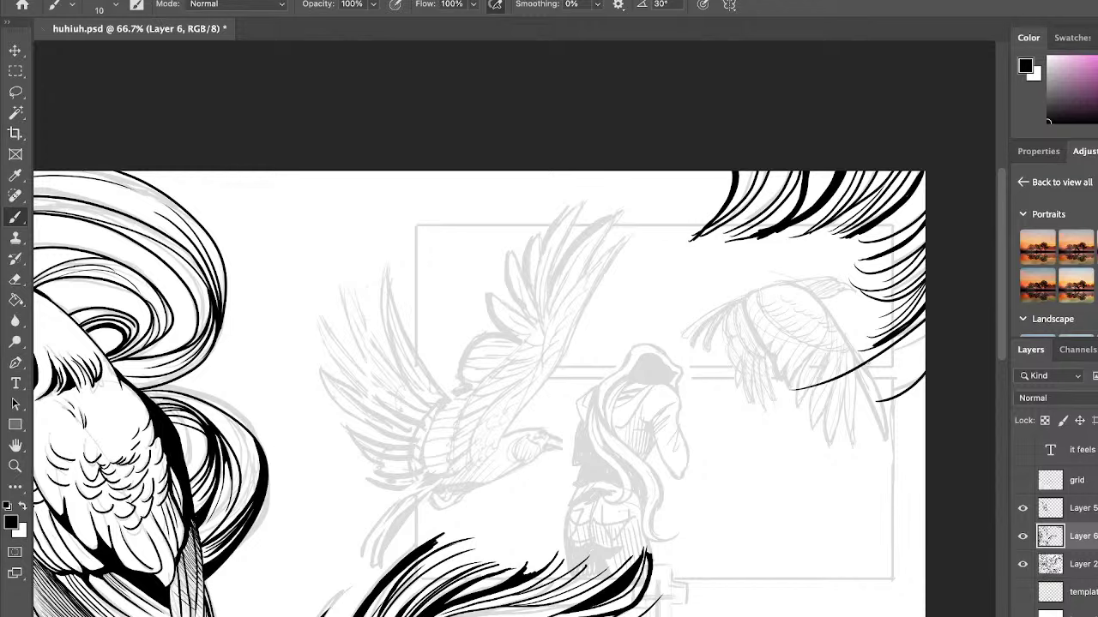
Select the upper panel's rectangle, delete the Layer 6 lines inside it, deselect, and check the result by toggling Layer 6's visibility.
left_click_drag(998, 321, 1008, 369)
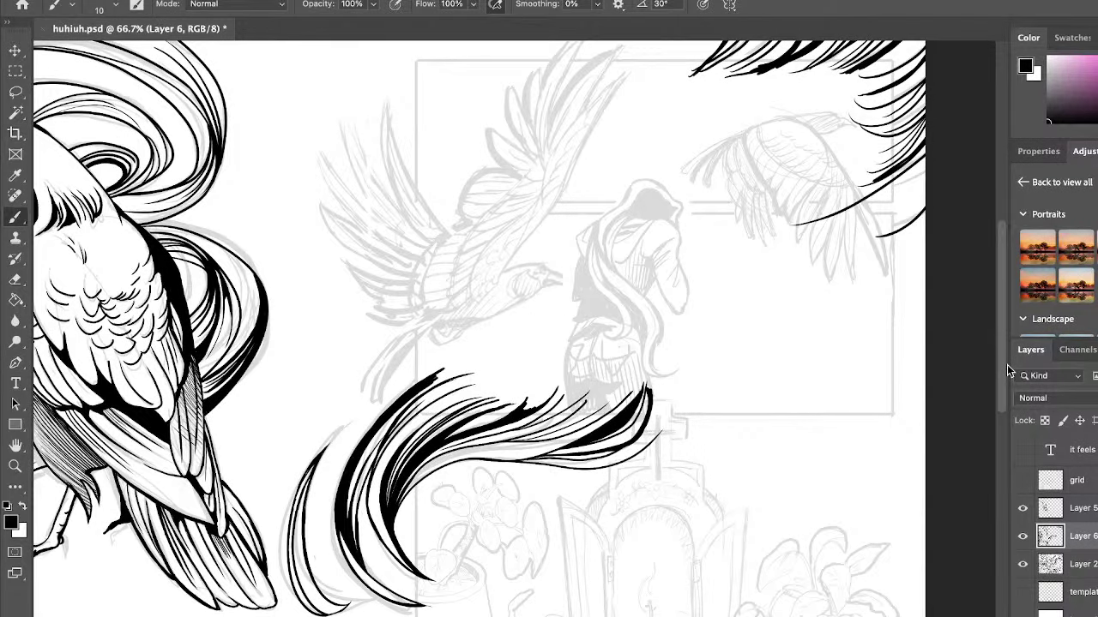
left_click(17, 70)
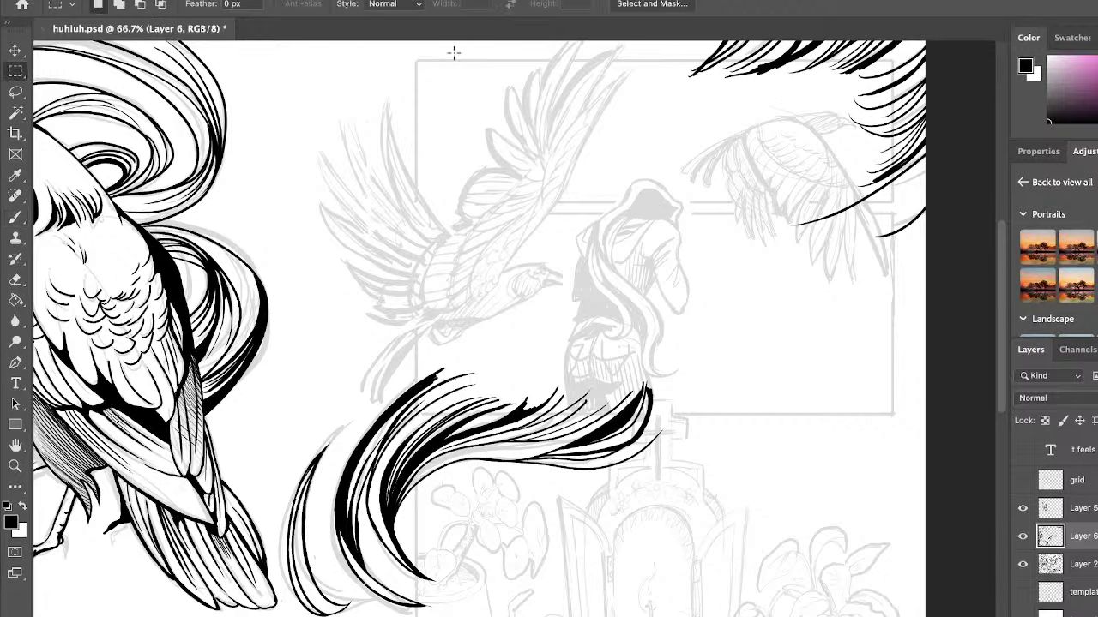
mouse_move(417, 60)
left_mouse_down()
mouse_move(803, 225)
mouse_move(895, 414)
left_mouse_up()
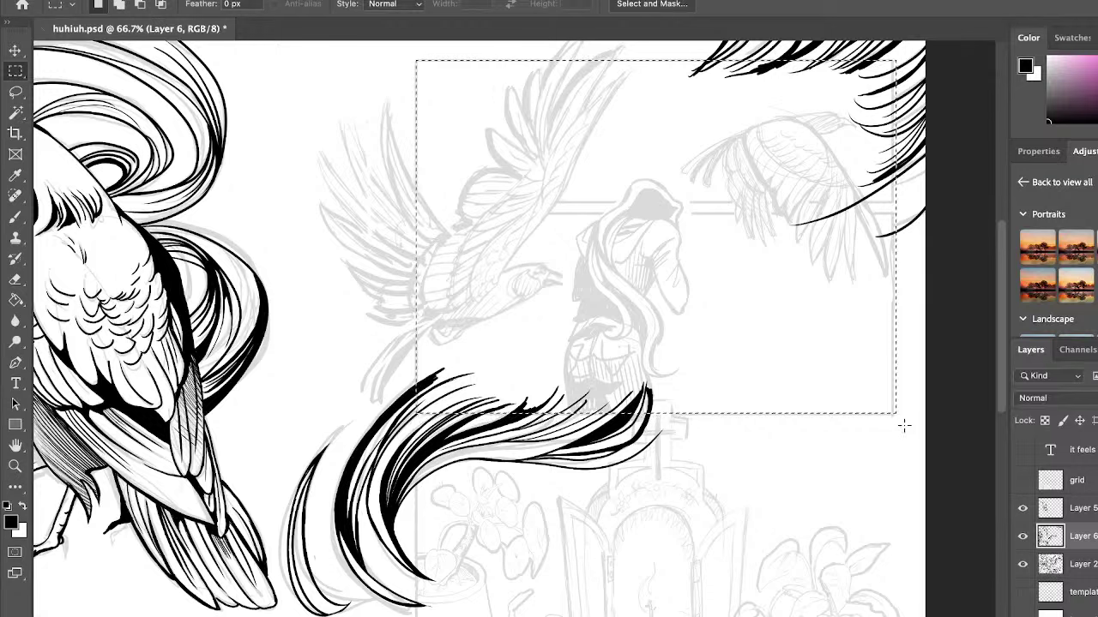
left_click(964, 368)
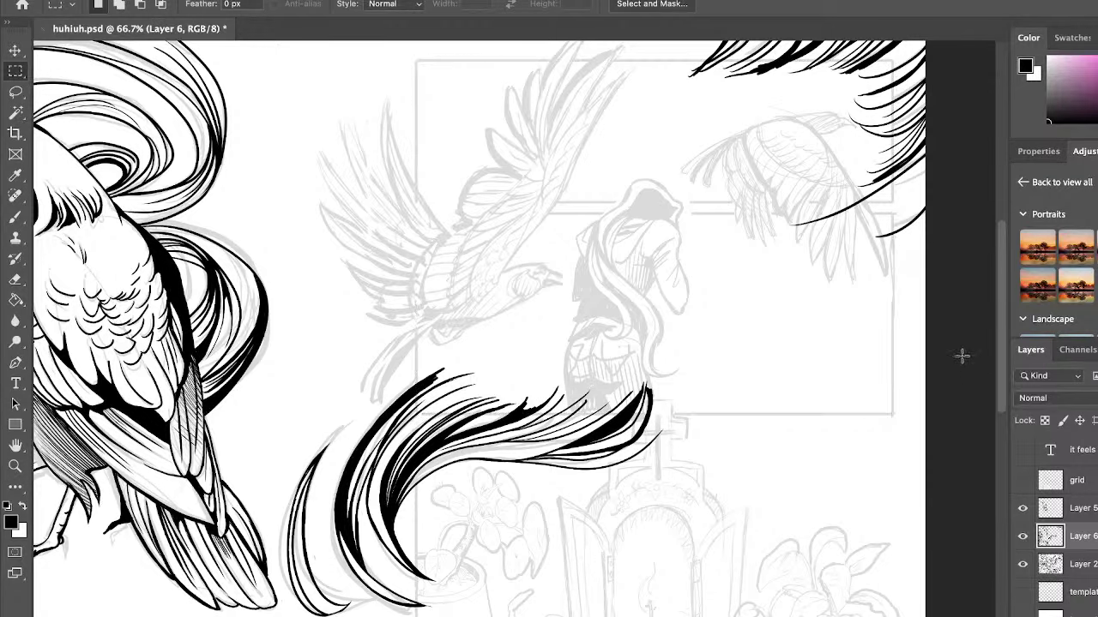
mouse_move(892, 61)
left_mouse_down()
mouse_move(642, 216)
mouse_move(415, 384)
mouse_move(418, 415)
left_mouse_up()
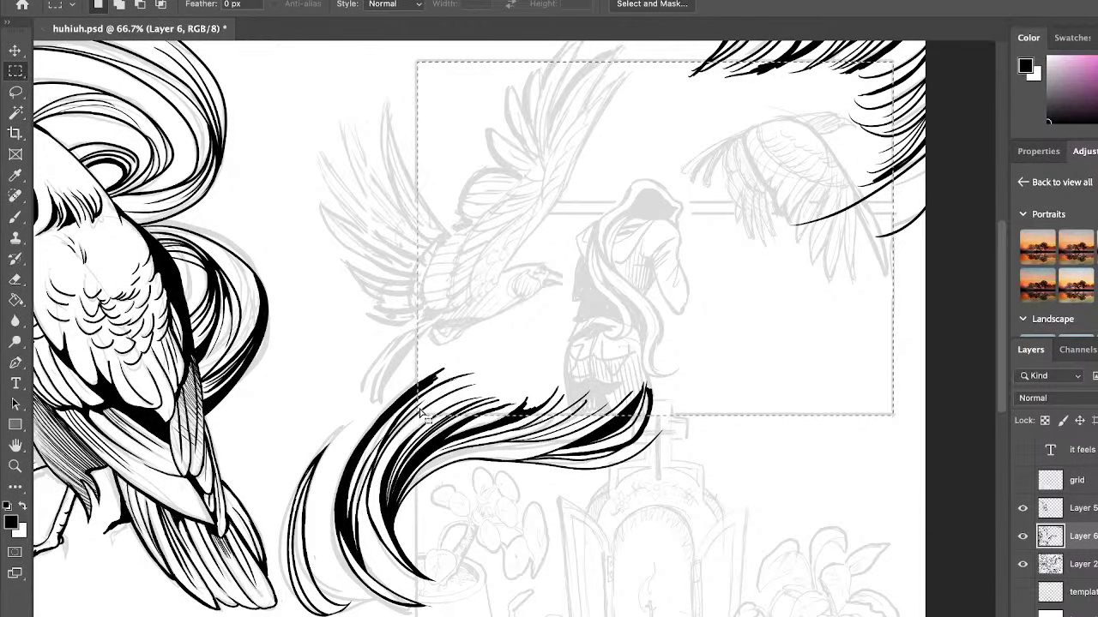
key("Delete")
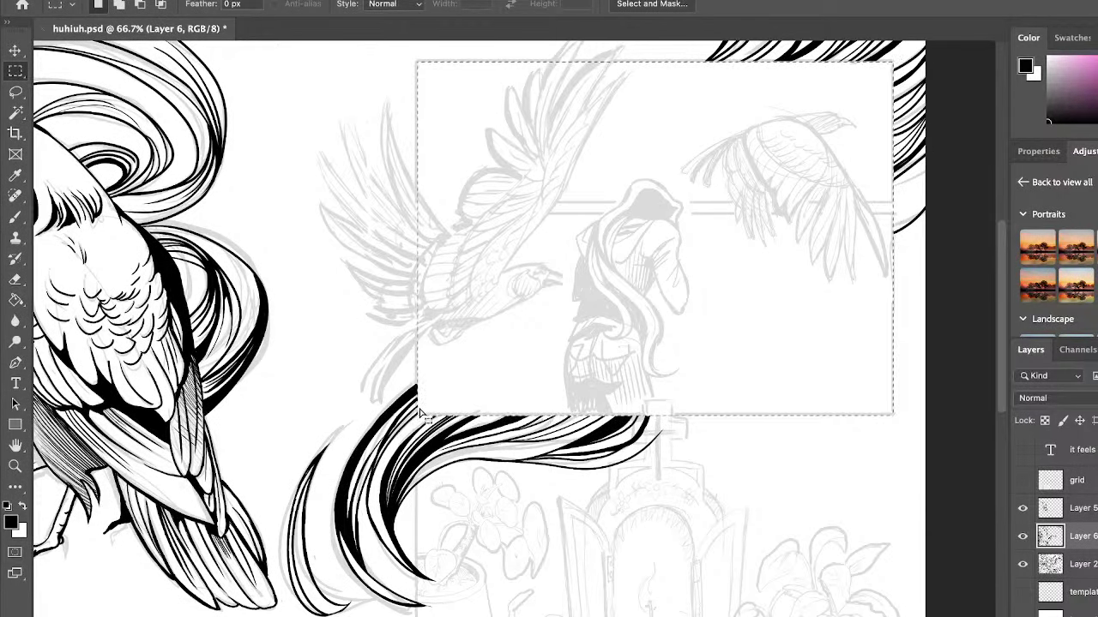
key("ctrl+d")
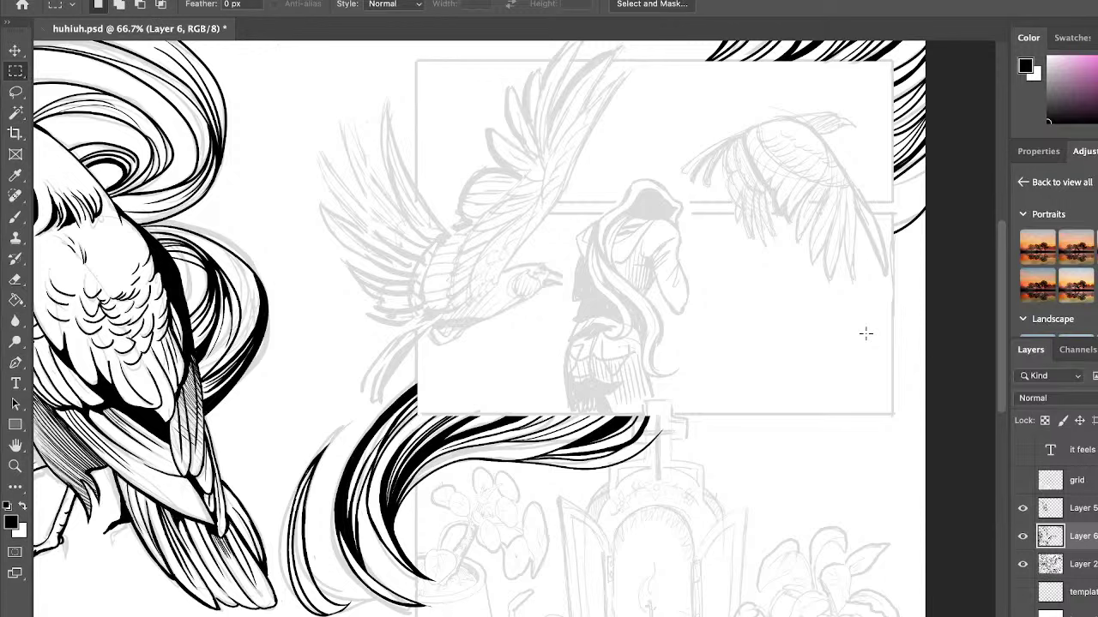
left_click(1022, 536)
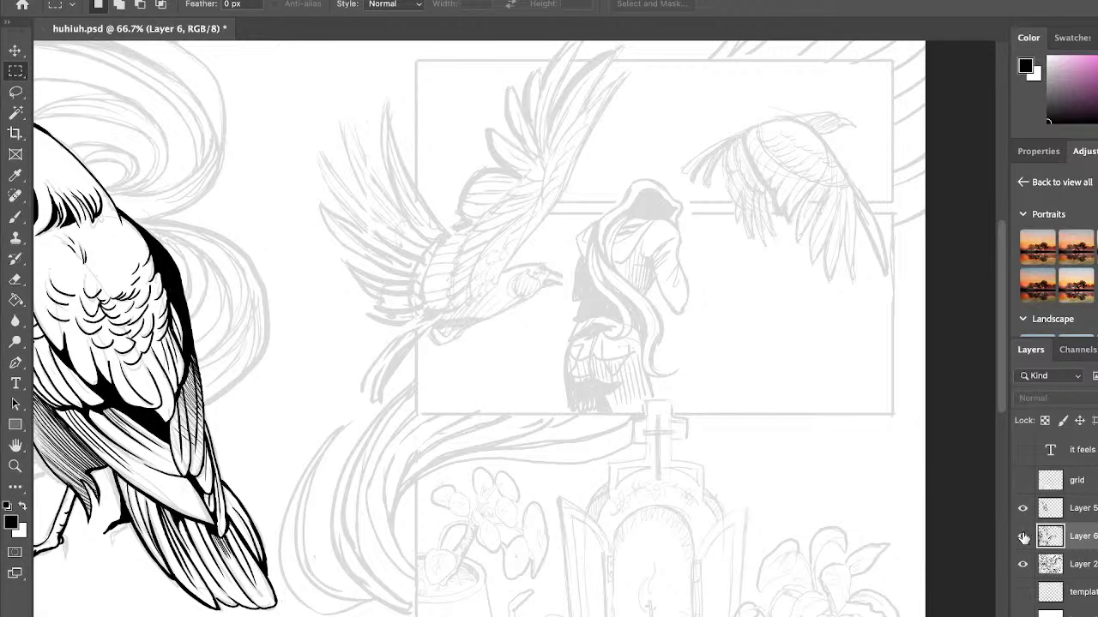
left_click(1022, 536)
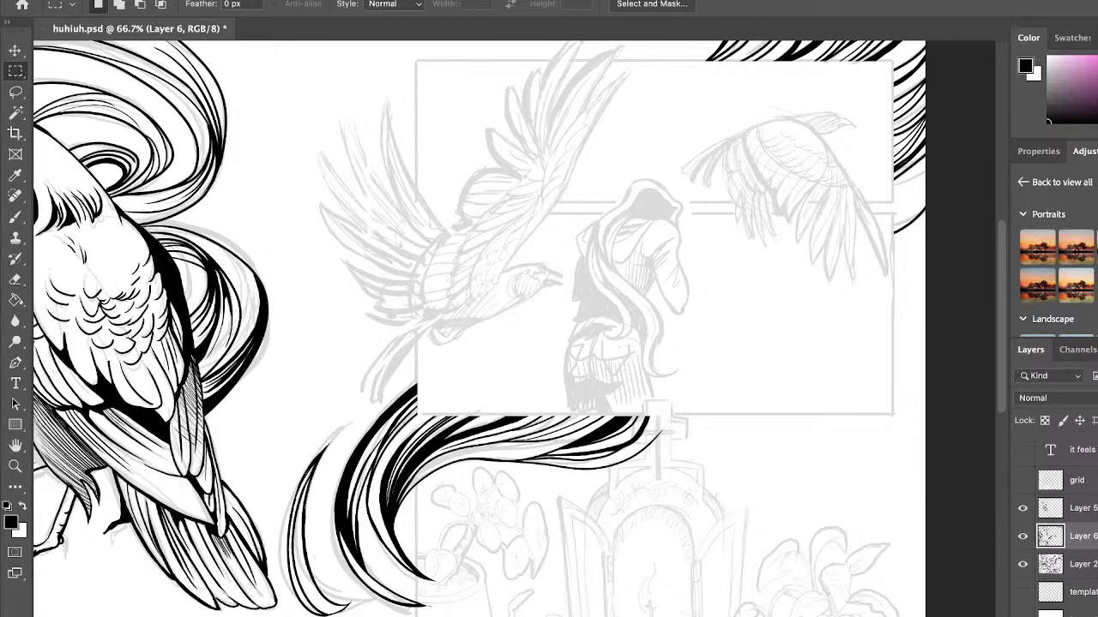
Add a new layer above Layer 5 and set the brush size to 15, trying it with test strokes that are undone.
left_click(1074, 513)
key("super+shift+alt+n")
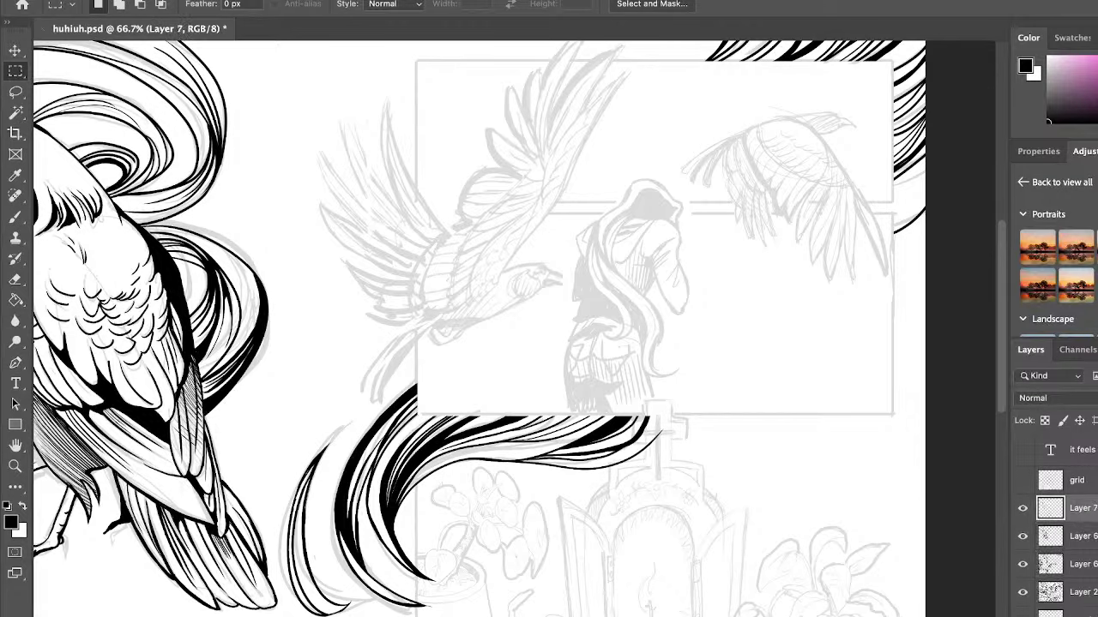
key("b")
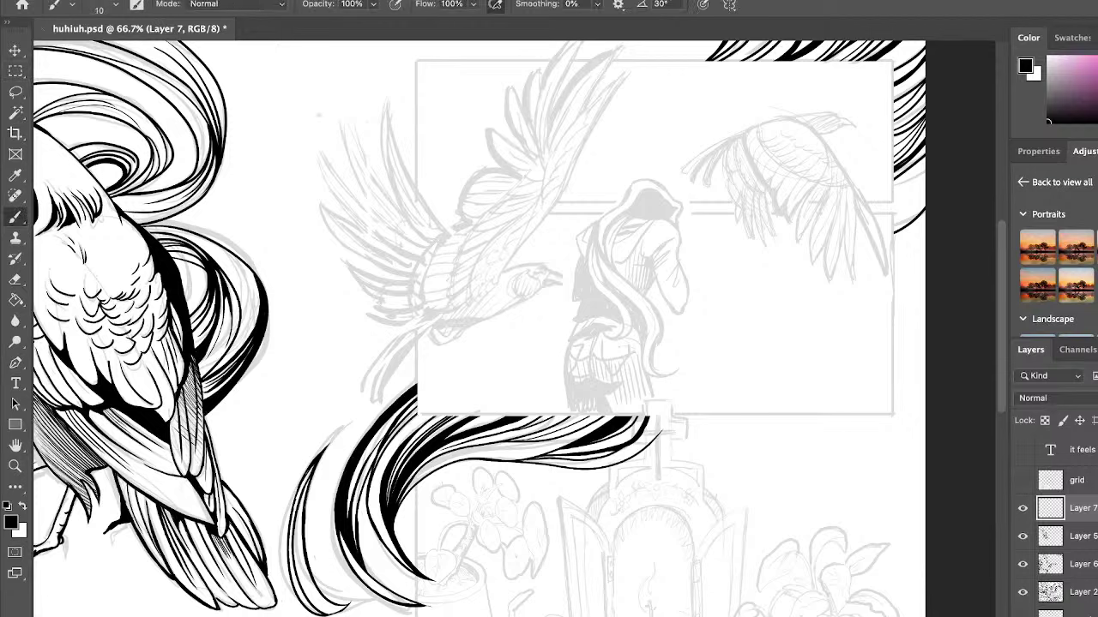
left_click_drag(489, 130, 645, 235)
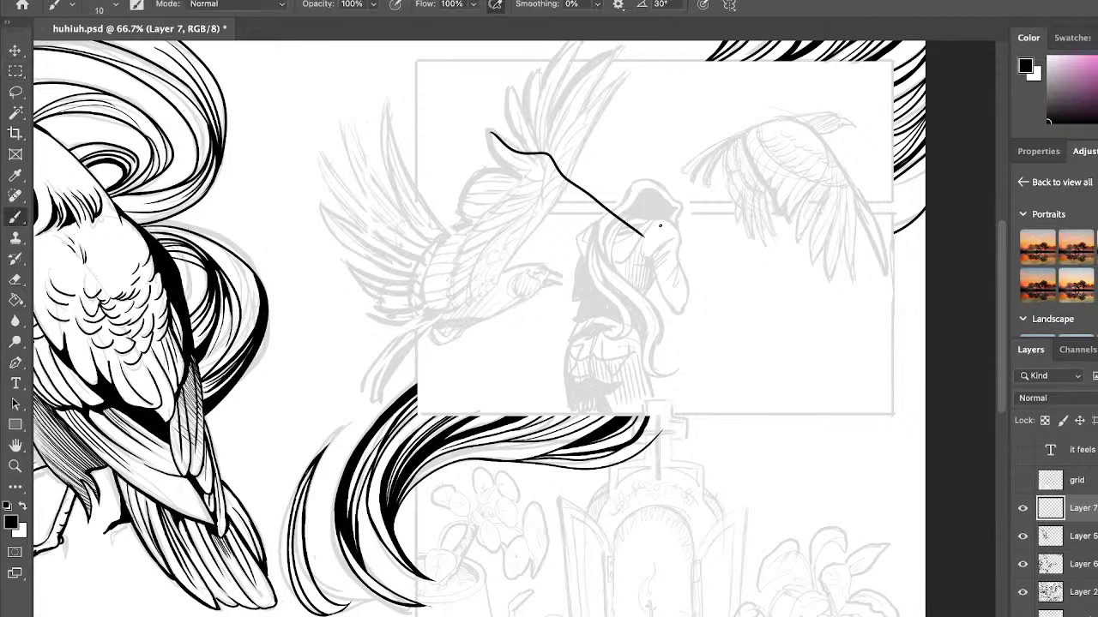
key("ctrl+z")
mouse_move(518, 115)
left_mouse_down()
mouse_move(595, 185)
mouse_move(711, 257)
left_mouse_up()
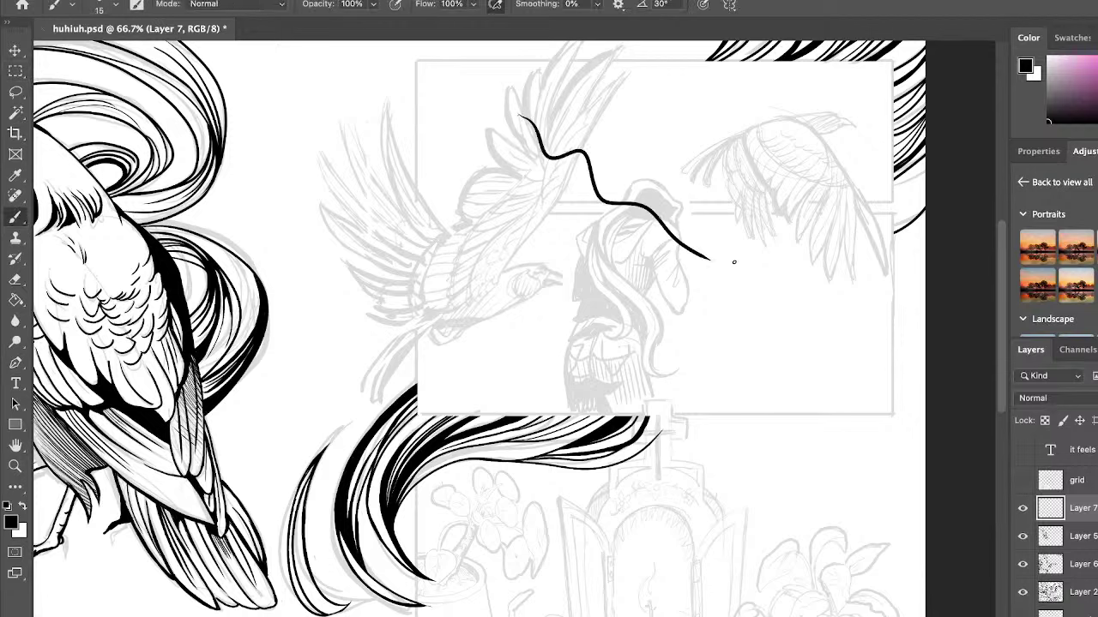
key("ctrl+z")
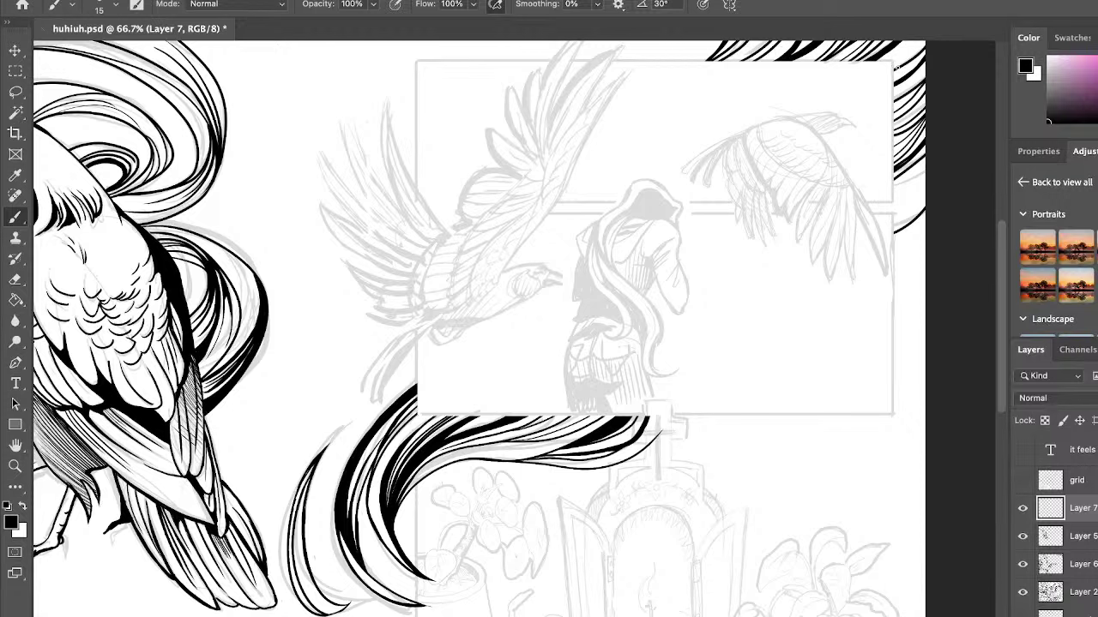
Ink the upper panel's rectangular border with straight lines on Layer 7, following the sketched frame.
mouse_move(892, 63)
left_mouse_down()
mouse_move(893, 416)
mouse_move(416, 414)
left_mouse_up()
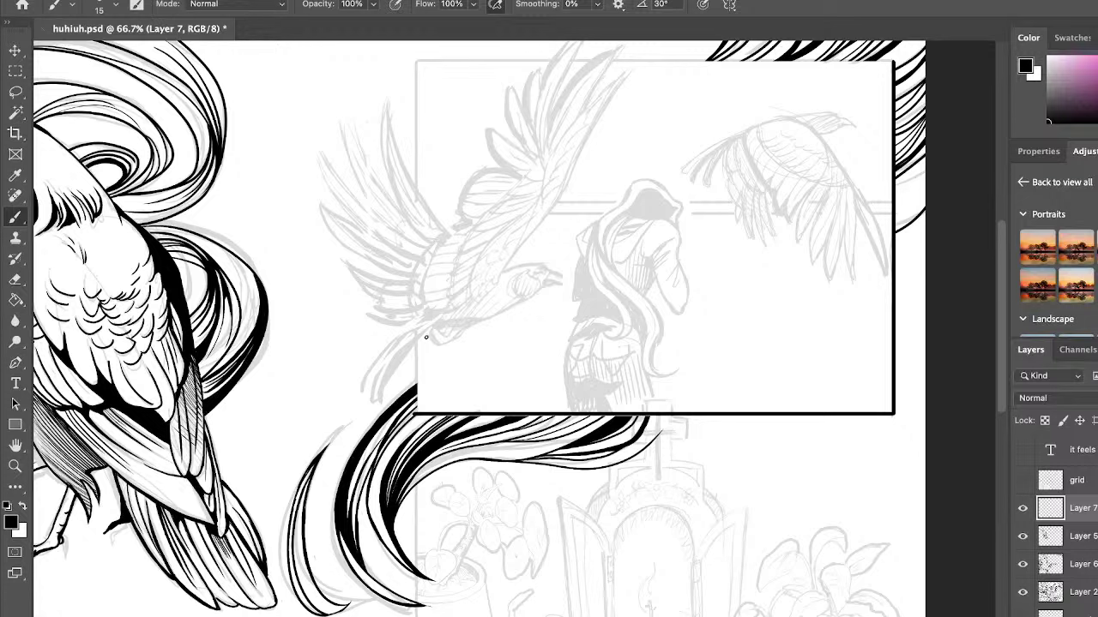
key("ctrl+z")
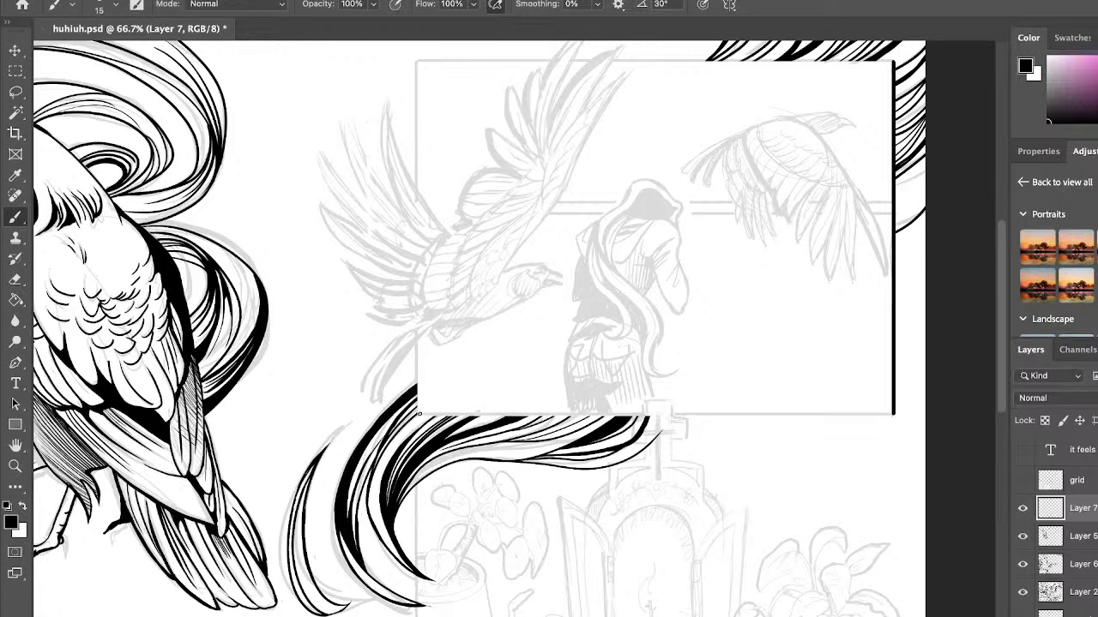
left_click_drag(418, 415, 884, 345)
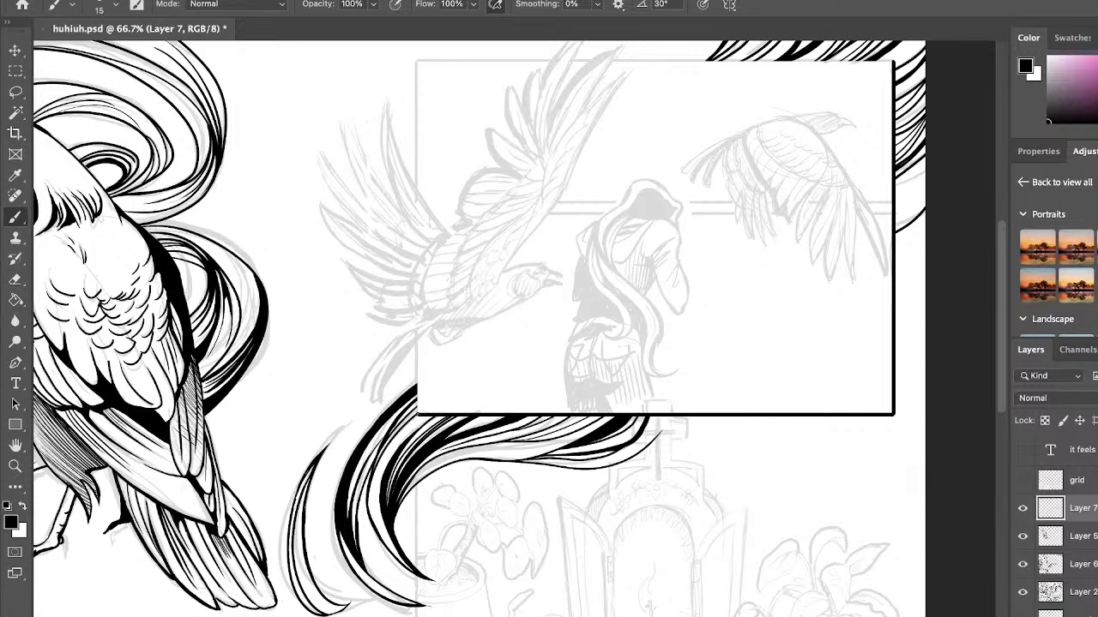
left_click_drag(418, 414, 419, 302)
key("ctrl+z")
mouse_move(416, 414)
left_mouse_down()
mouse_move(417, 62)
mouse_move(778, 142)
mouse_move(889, 139)
left_mouse_up()
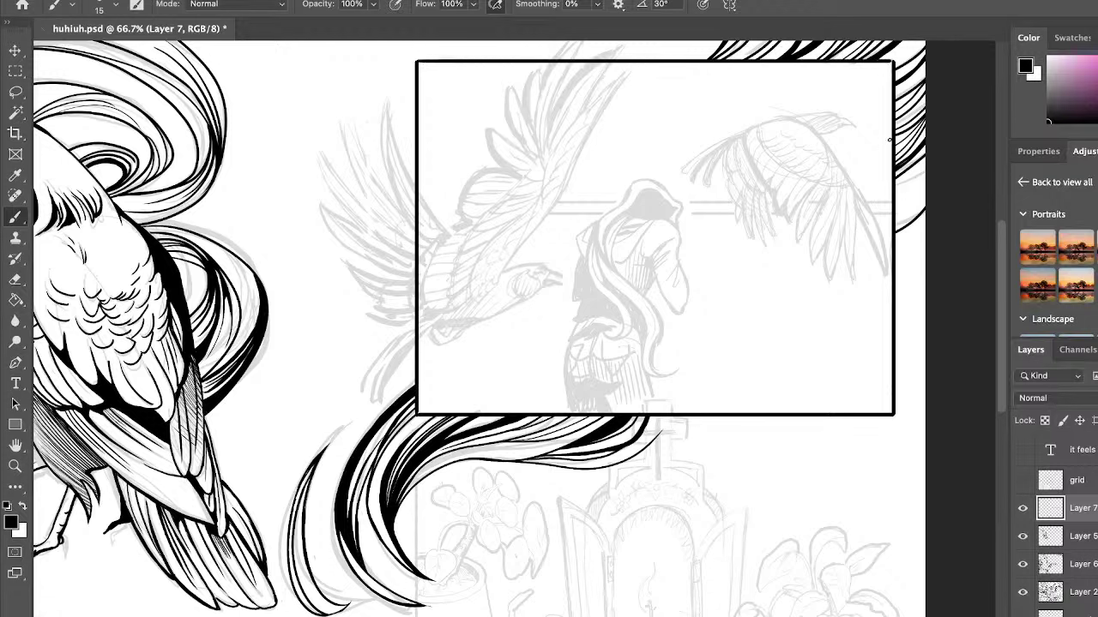
Ink two parallel horizontal divider lines from the panel's right border across to the flying crow's wing.
left_click_drag(893, 216, 509, 217)
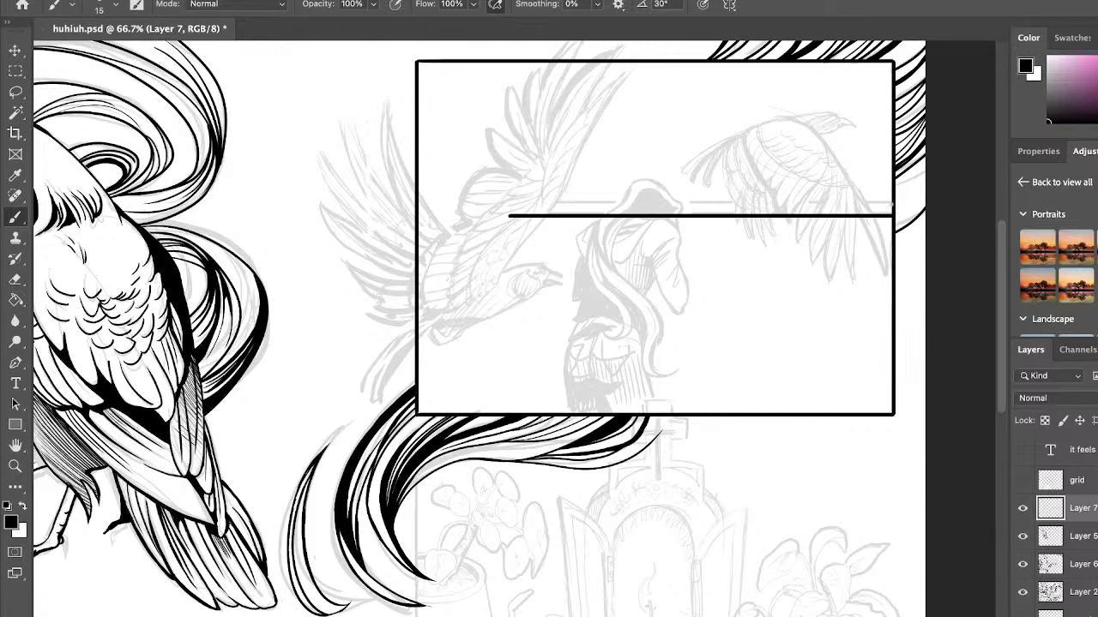
left_click_drag(892, 205, 520, 205)
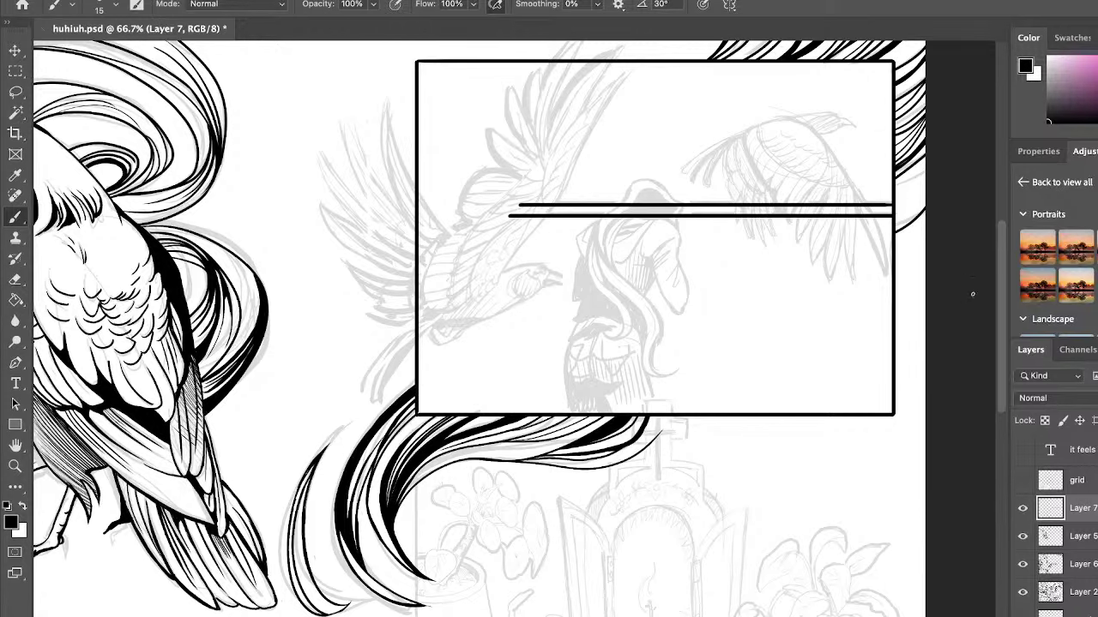
scroll(986, 427, "down", 10)
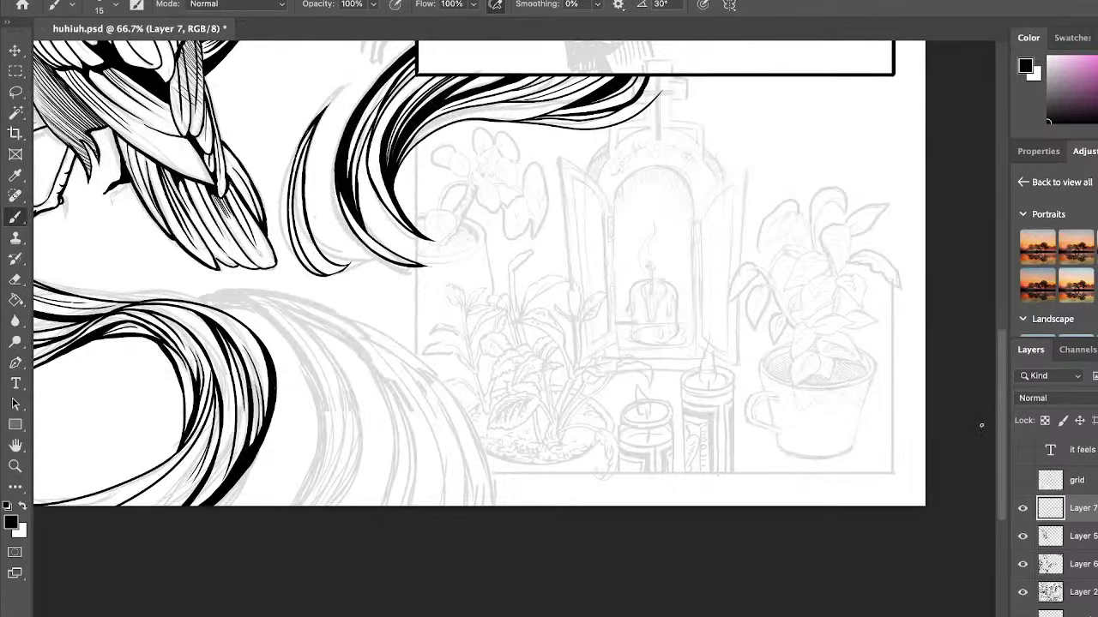
Ink the lower panel's left, right and bottom borders with straight lines on Layer 7, following the sketched frame.
left_click_drag(415, 148, 408, 414)
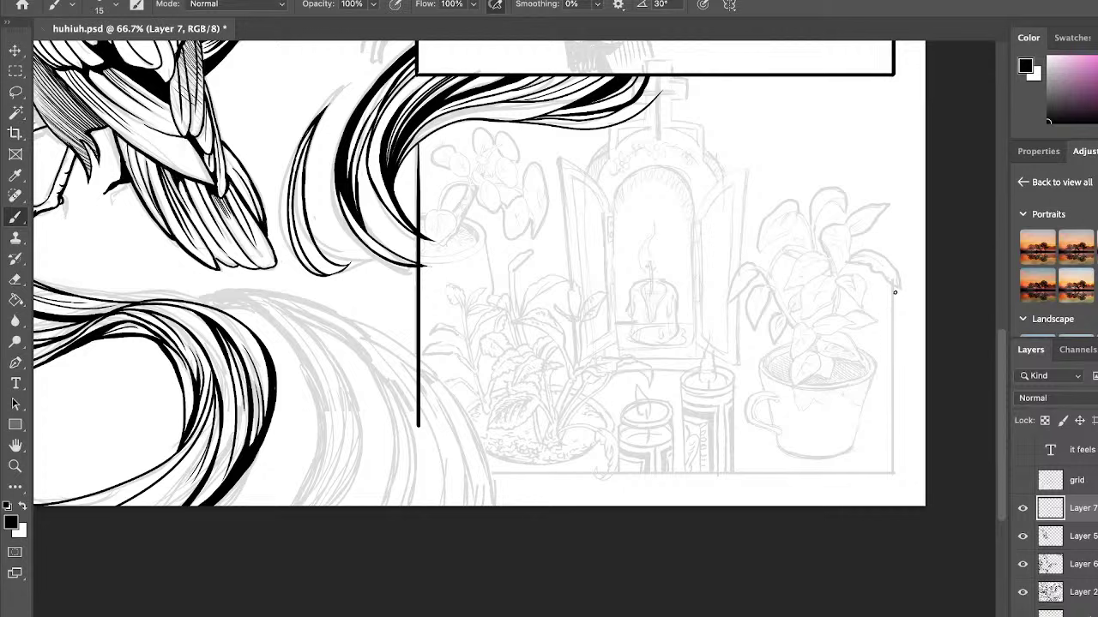
left_click_drag(895, 278, 896, 461)
key("ctrl+z")
mouse_move(891, 273)
left_mouse_down()
mouse_move(900, 473)
mouse_move(892, 276)
left_mouse_up()
key("ctrl+z")
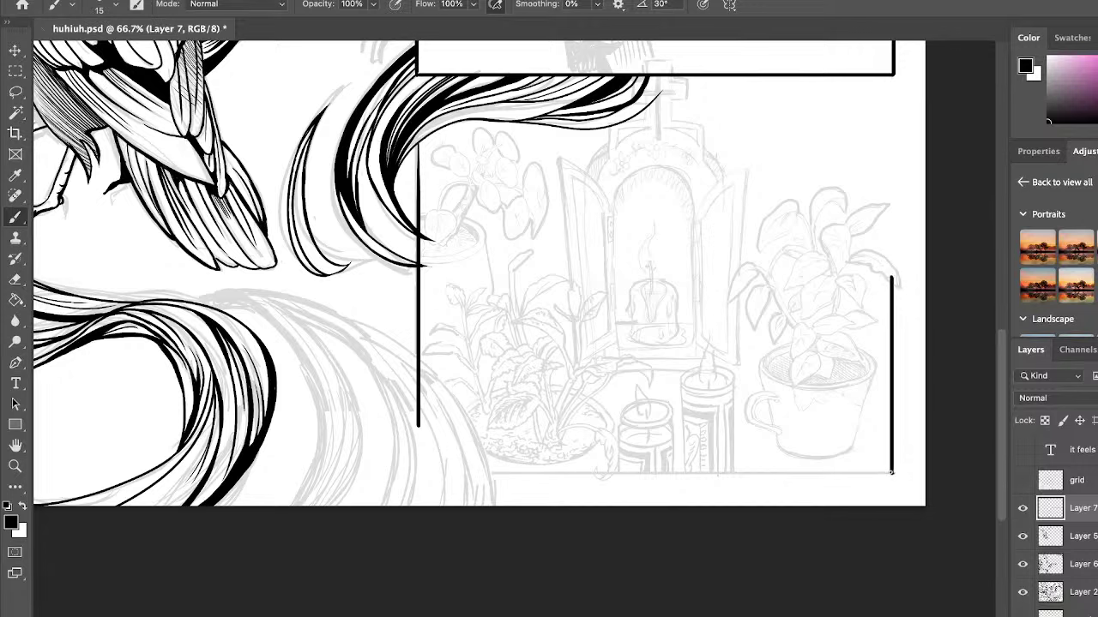
left_click_drag(891, 471, 384, 473)
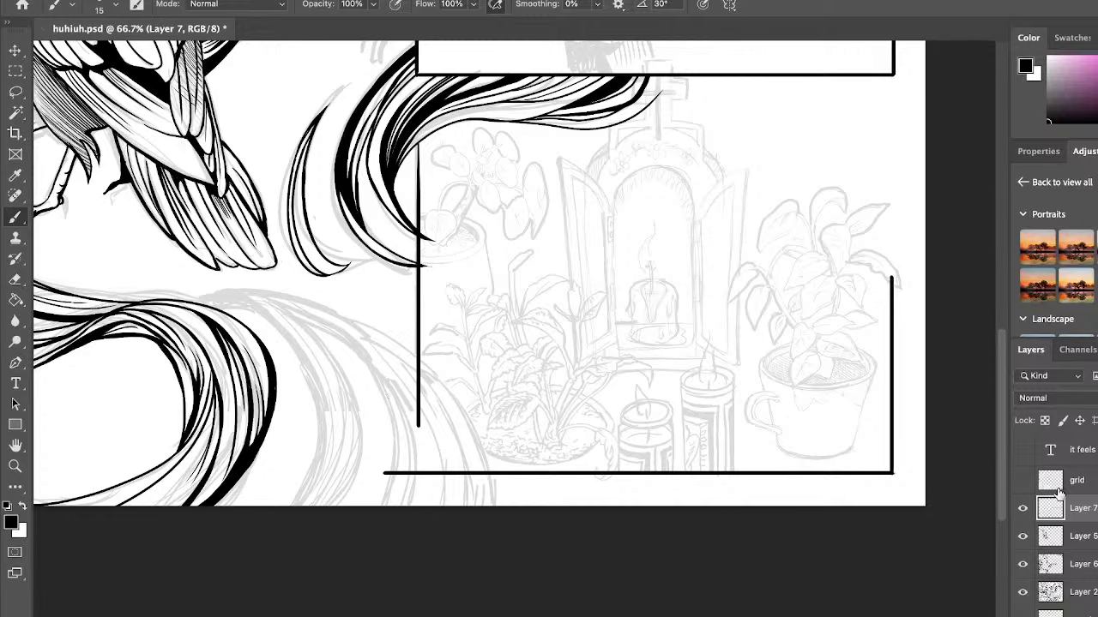
Check what Layers 7, 5 and 6 contain by toggling their visibility, and make Layer 6 the active layer.
left_click(1022, 509)
left_click(1023, 509)
left_click(1052, 542)
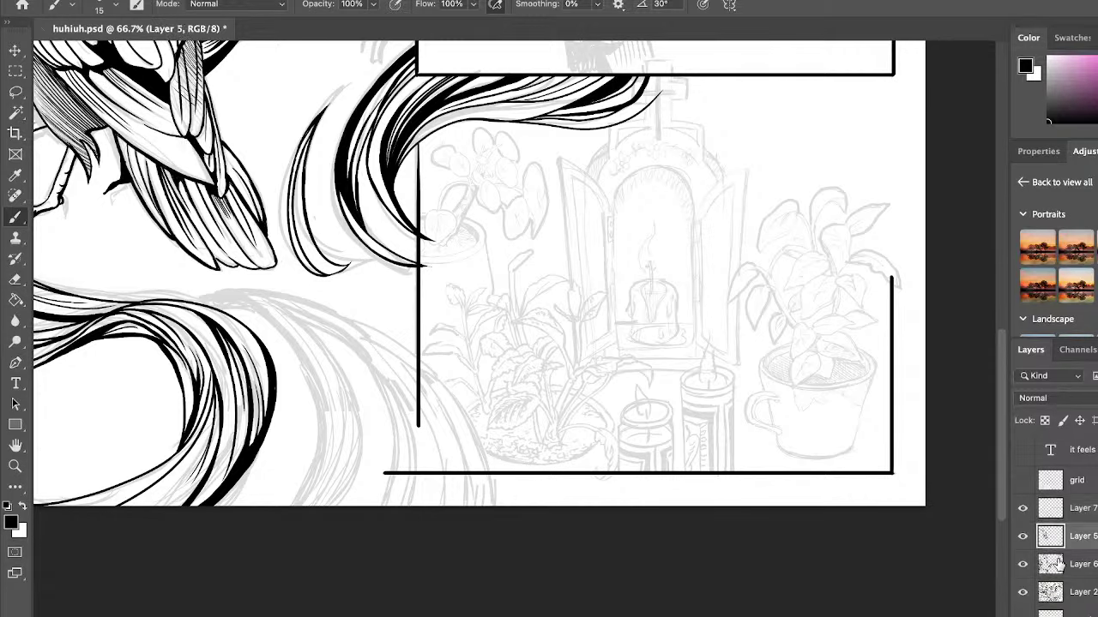
left_click(1022, 536)
left_click(1022, 536)
left_click(1051, 564)
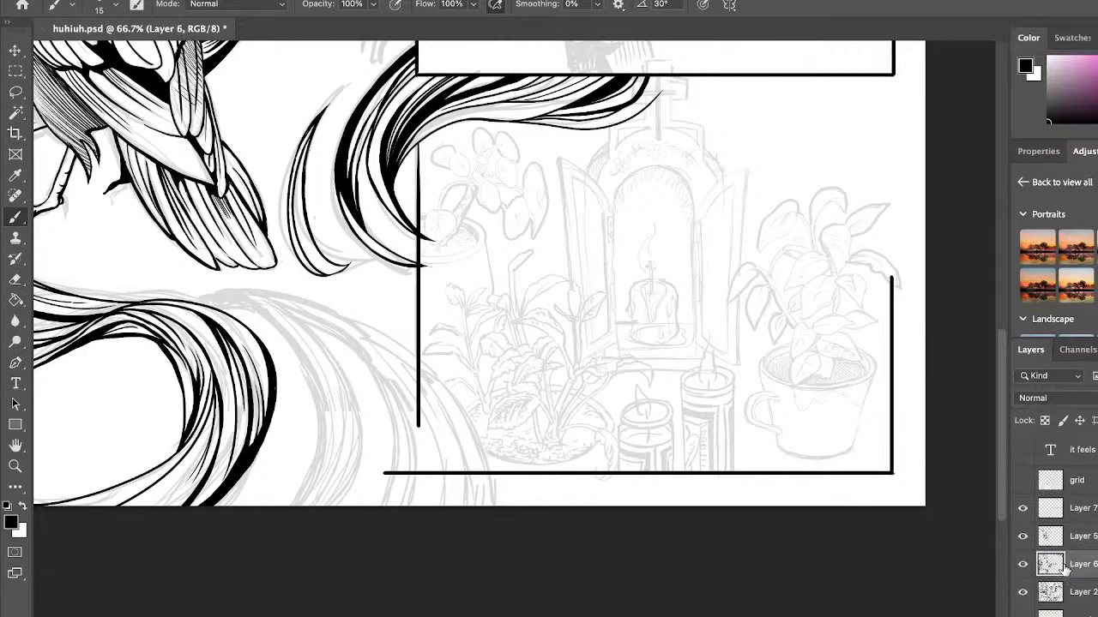
left_click(1022, 565)
left_click(1022, 565)
Ink the outer curve of the strand arching from beneath the crow's tail down to the canvas's bottom edge, redoing unsatisfactory strokes.
scroll(515, 274, "left", 10)
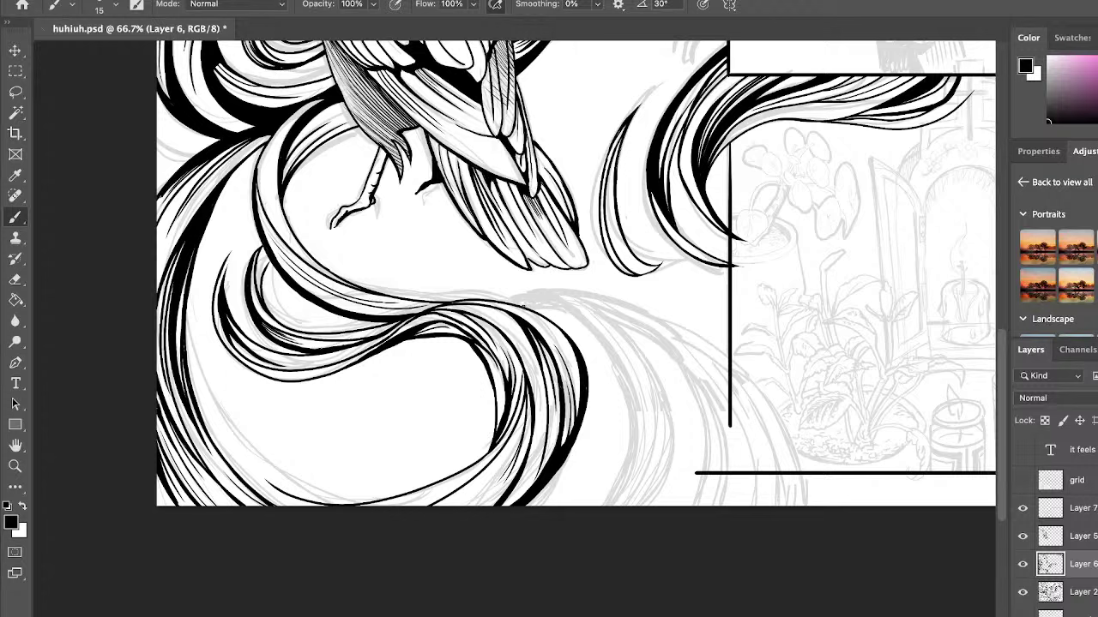
mouse_move(523, 302)
left_mouse_down()
mouse_move(552, 296)
mouse_move(656, 508)
left_mouse_up()
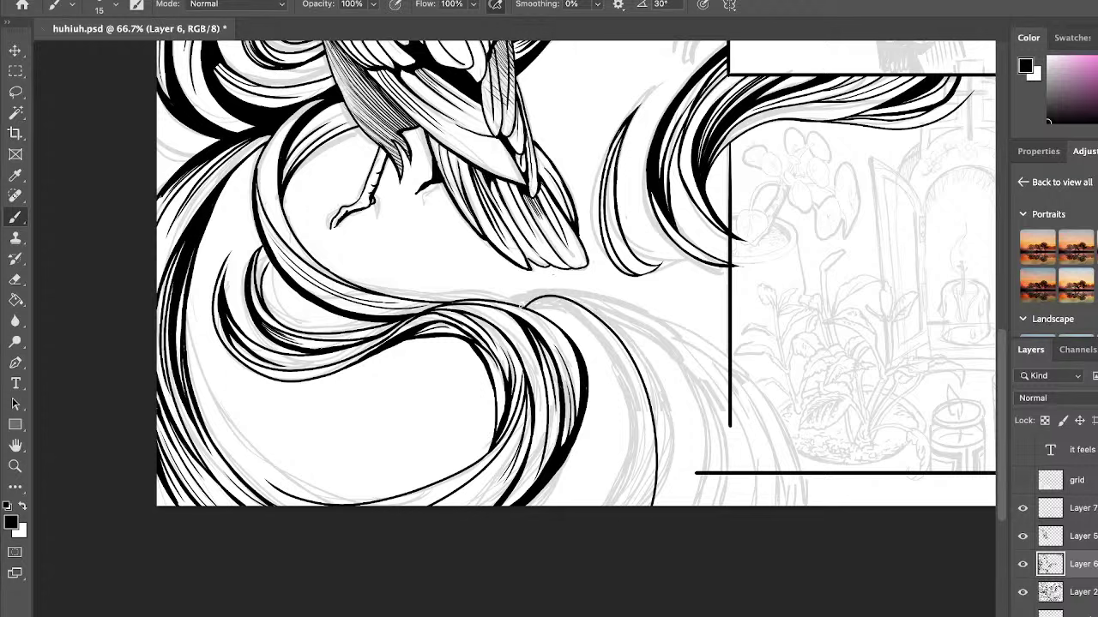
left_click_drag(522, 302, 679, 510)
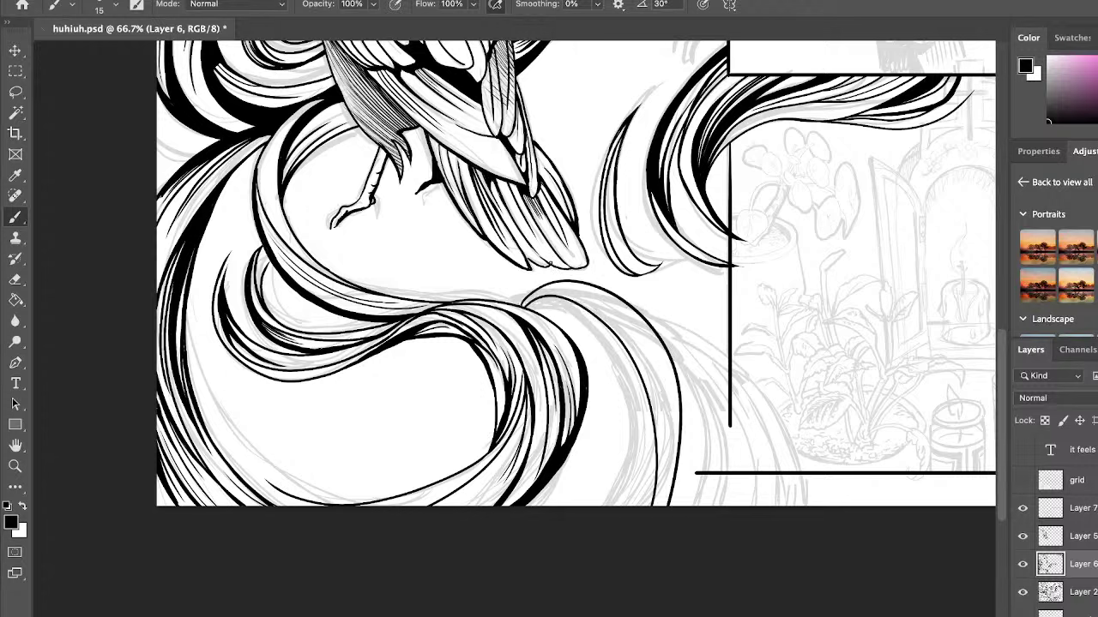
key("super+z")
key("ctrl+z")
left_click_drag(523, 300, 667, 508)
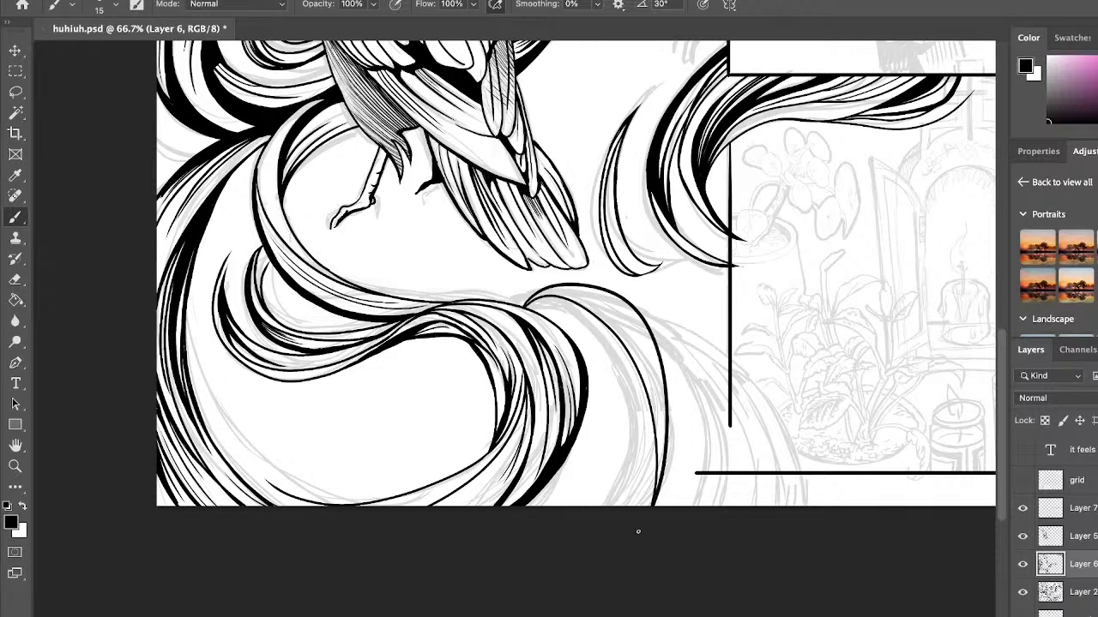
Ink the arching strand's inner contour and flowing hair lines, and blacken the shadow under its fold.
mouse_move(571, 301)
left_mouse_down()
mouse_move(642, 459)
mouse_move(643, 508)
left_mouse_up()
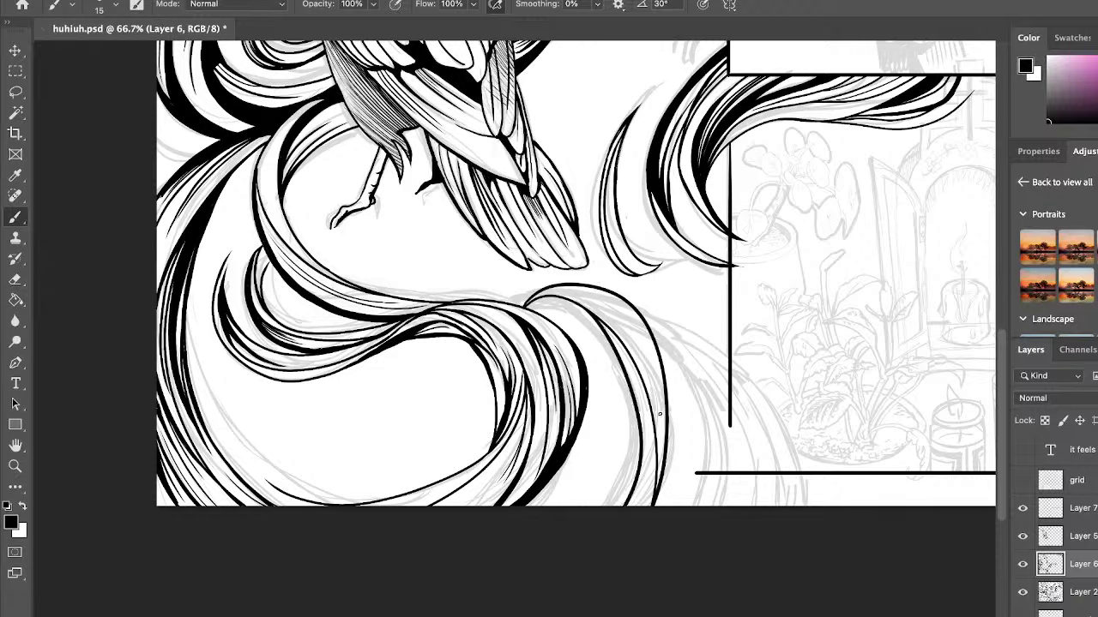
left_click_drag(613, 335, 651, 509)
left_click_drag(599, 324, 630, 509)
left_click_drag(626, 383, 609, 510)
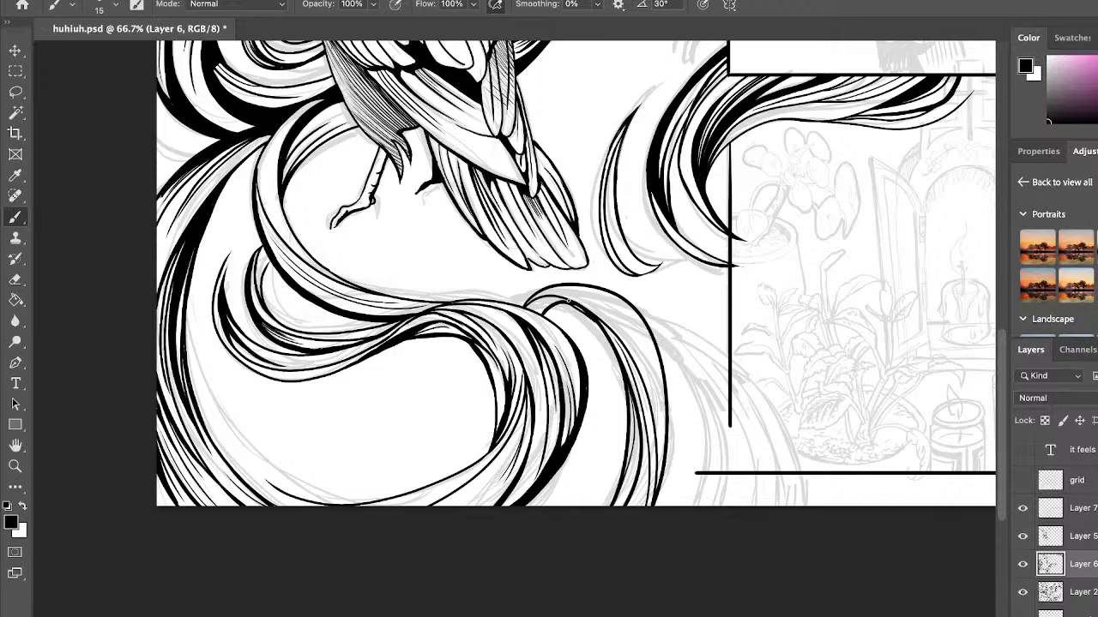
mouse_move(586, 314)
left_mouse_down()
mouse_move(540, 307)
mouse_move(580, 311)
left_mouse_up()
left_click_drag(532, 304, 553, 299)
Ink two long outer curves for the neighbouring strand, sweeping over the lower panel's corner to the canvas's bottom edge.
mouse_move(636, 309)
left_mouse_down()
mouse_move(670, 320)
mouse_move(723, 557)
left_mouse_up()
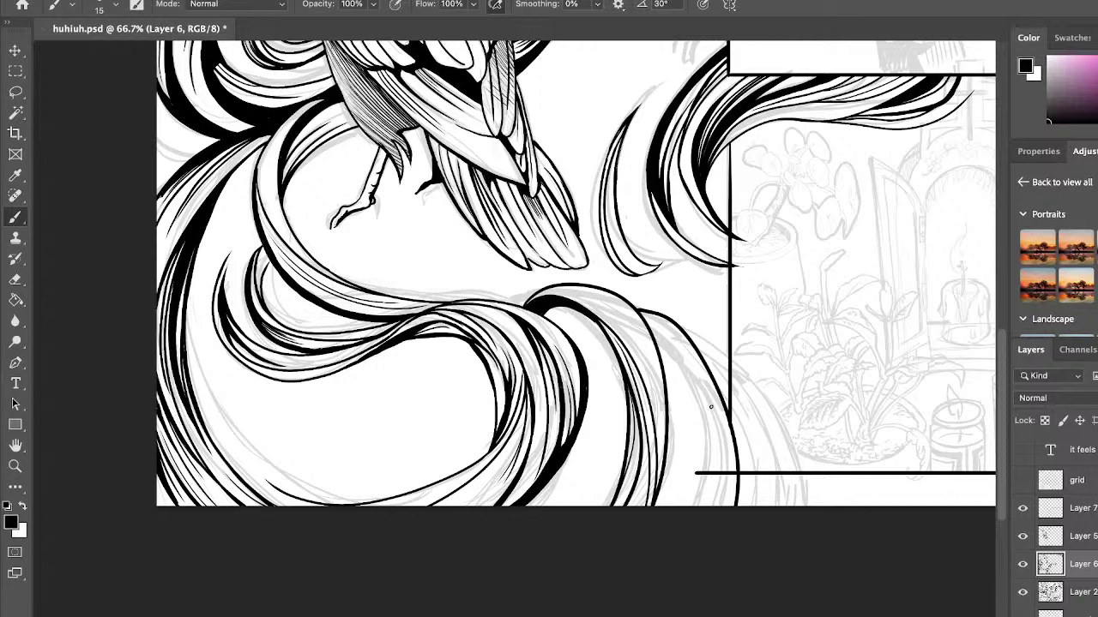
key("ctrl+z")
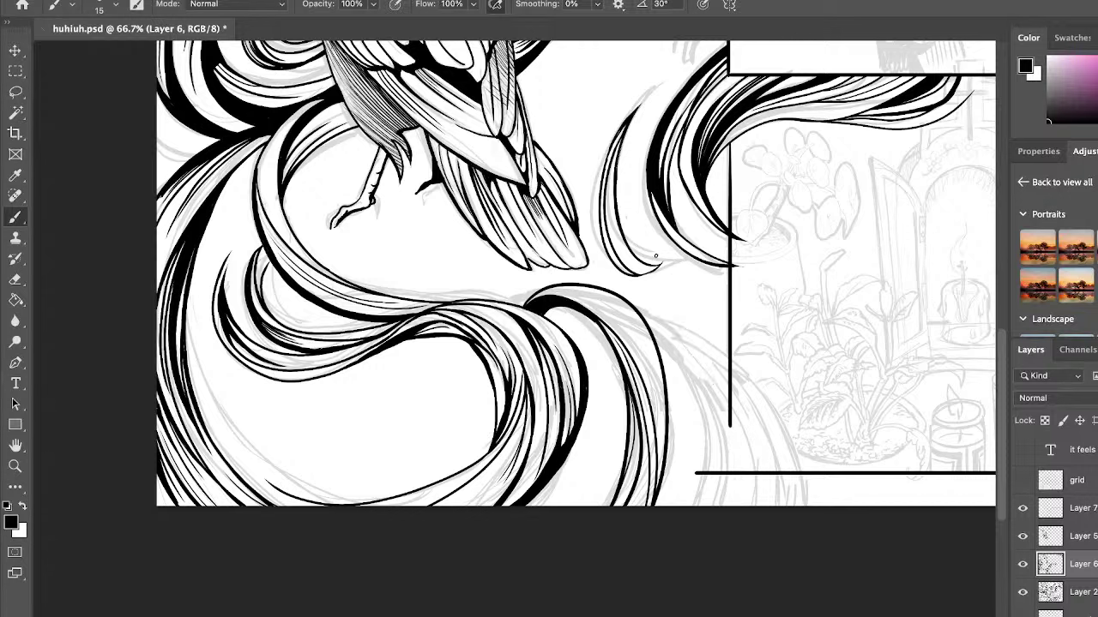
mouse_move(639, 310)
left_mouse_down()
mouse_move(764, 424)
mouse_move(776, 559)
left_mouse_up()
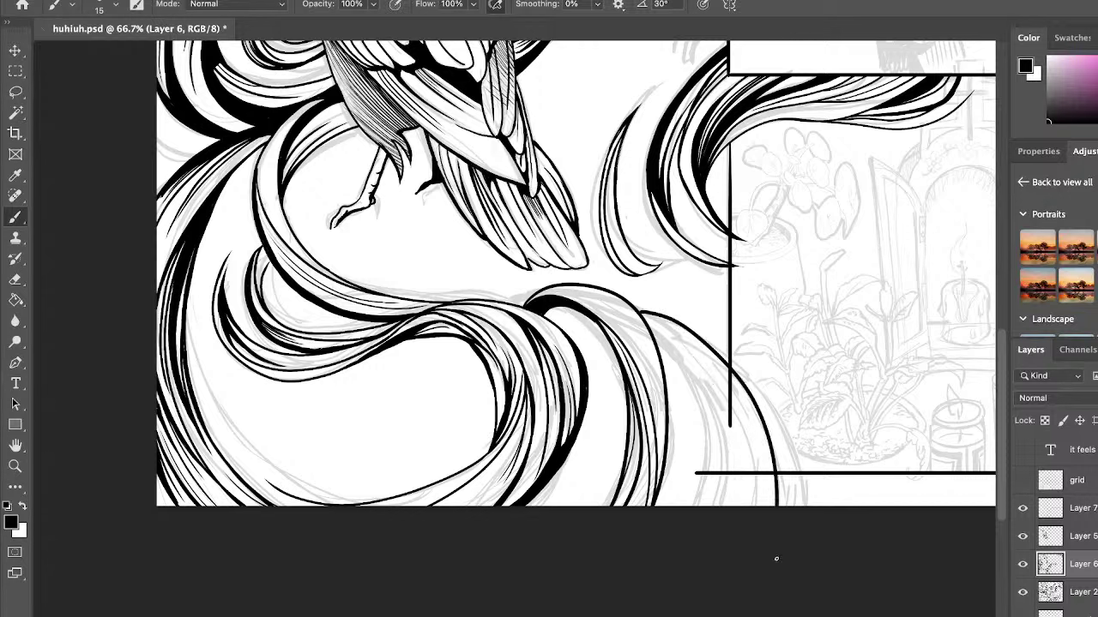
mouse_move(640, 310)
left_mouse_down()
mouse_move(796, 446)
mouse_move(806, 523)
left_mouse_up()
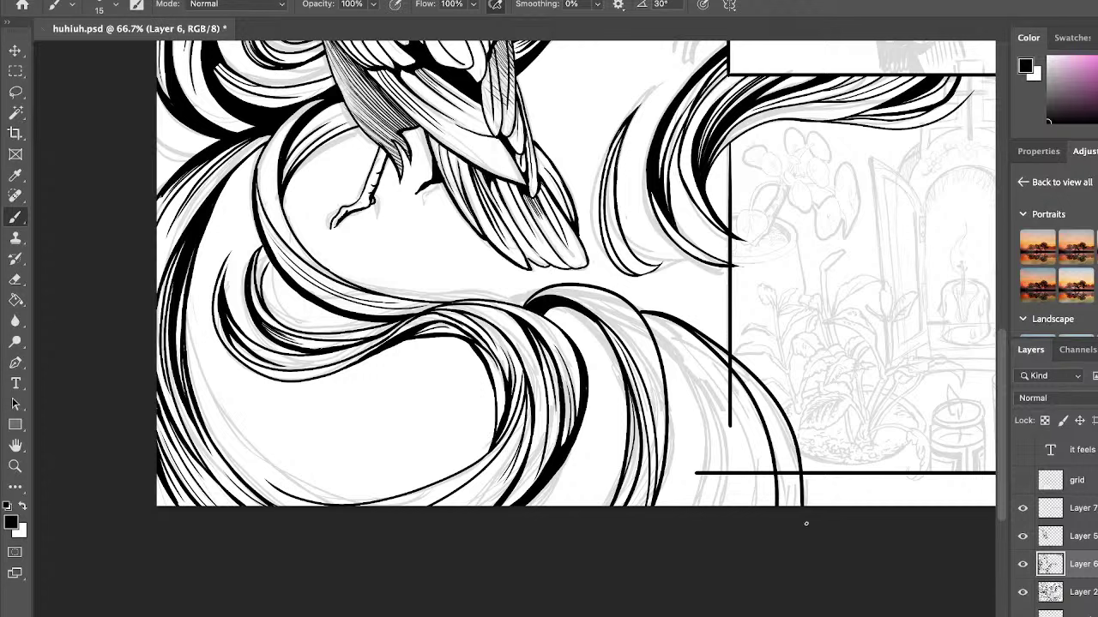
Ink the neighbouring strand's inner contour and long hair lines running from its fold to the canvas's bottom edge.
left_click_drag(656, 345, 728, 514)
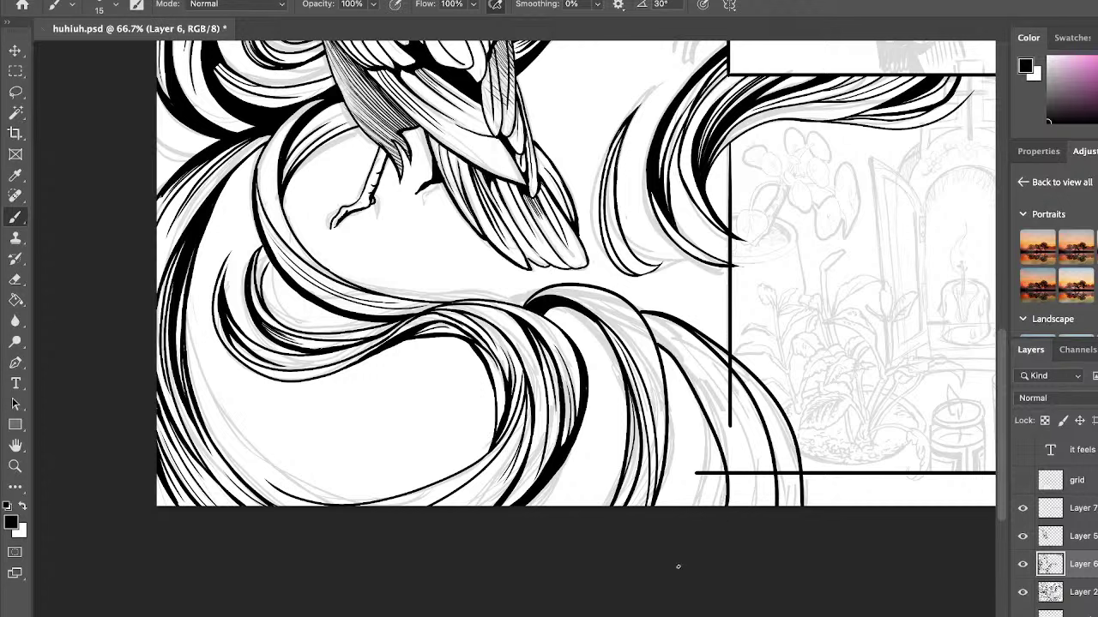
key("ctrl+z")
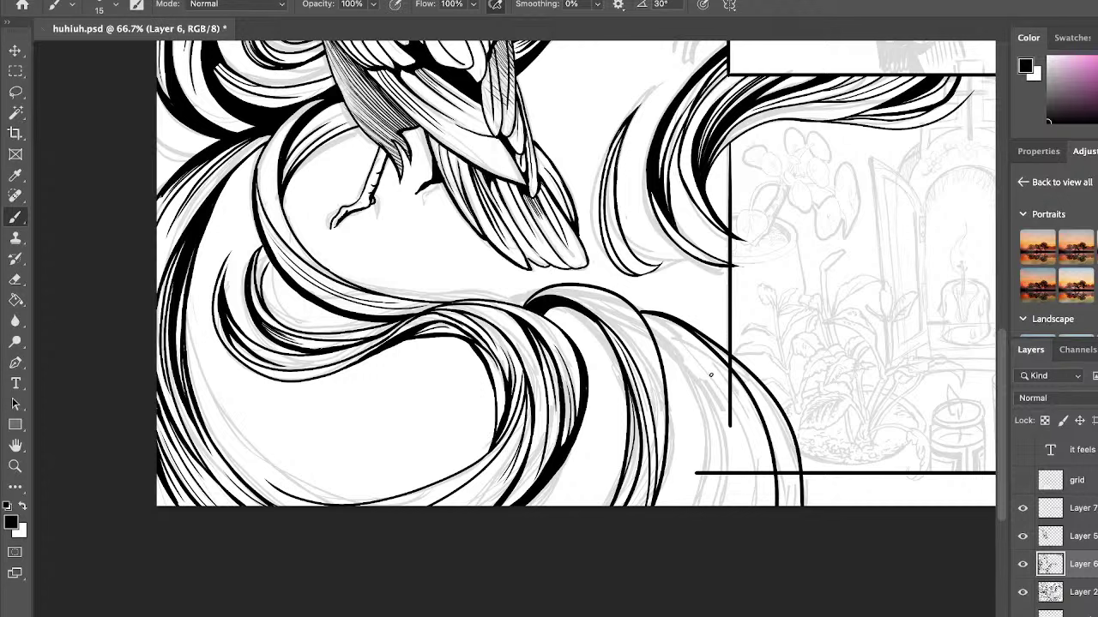
left_click_drag(660, 349, 705, 515)
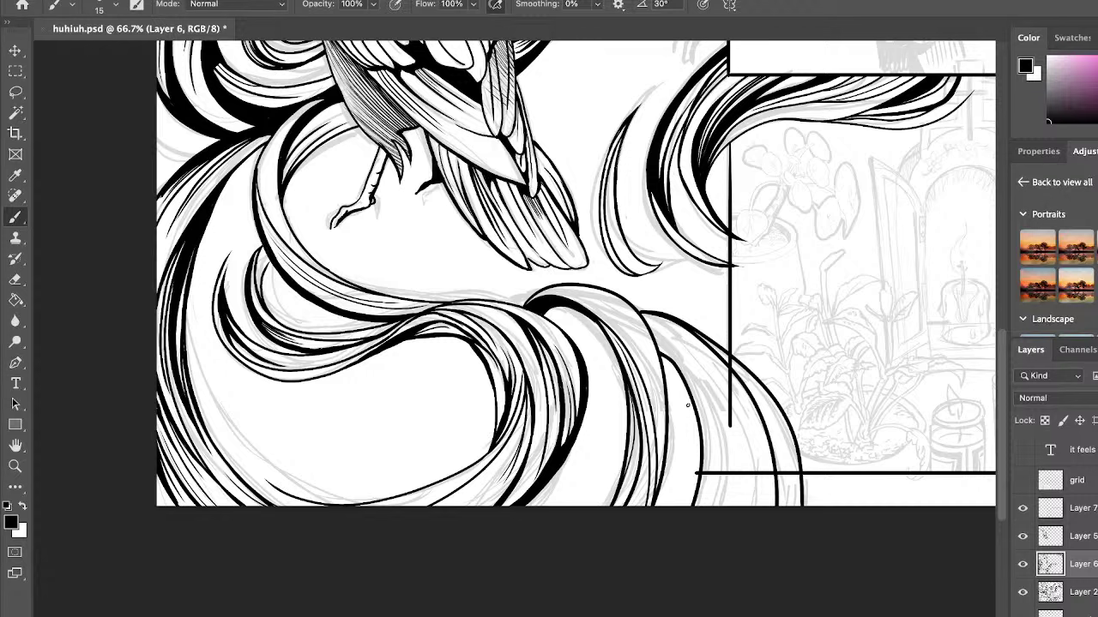
left_click_drag(663, 339, 711, 550)
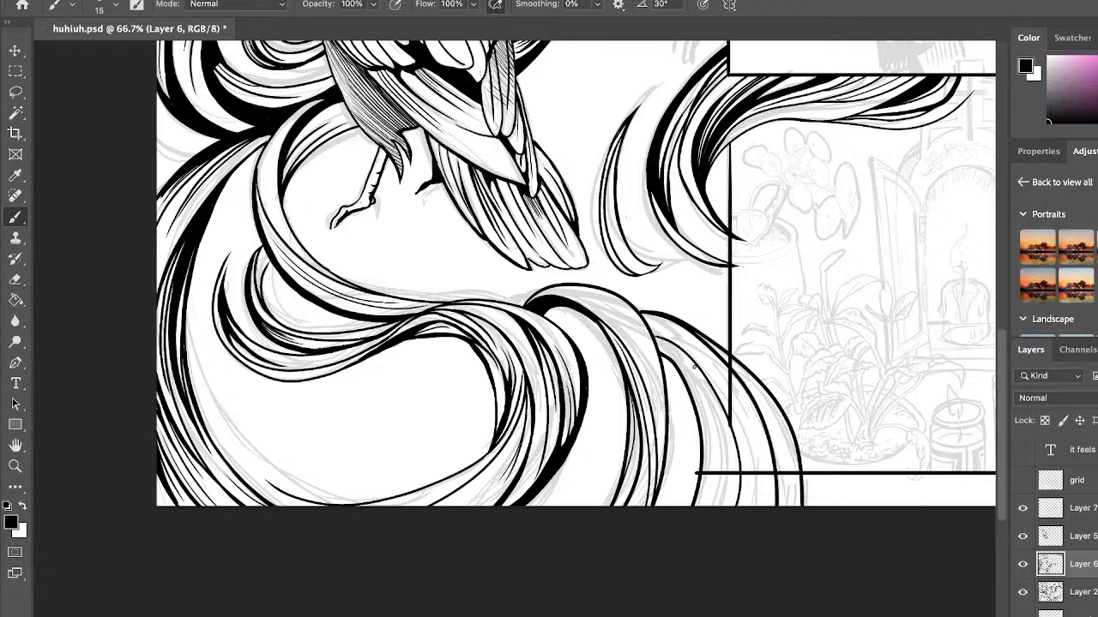
left_click_drag(672, 347, 711, 532)
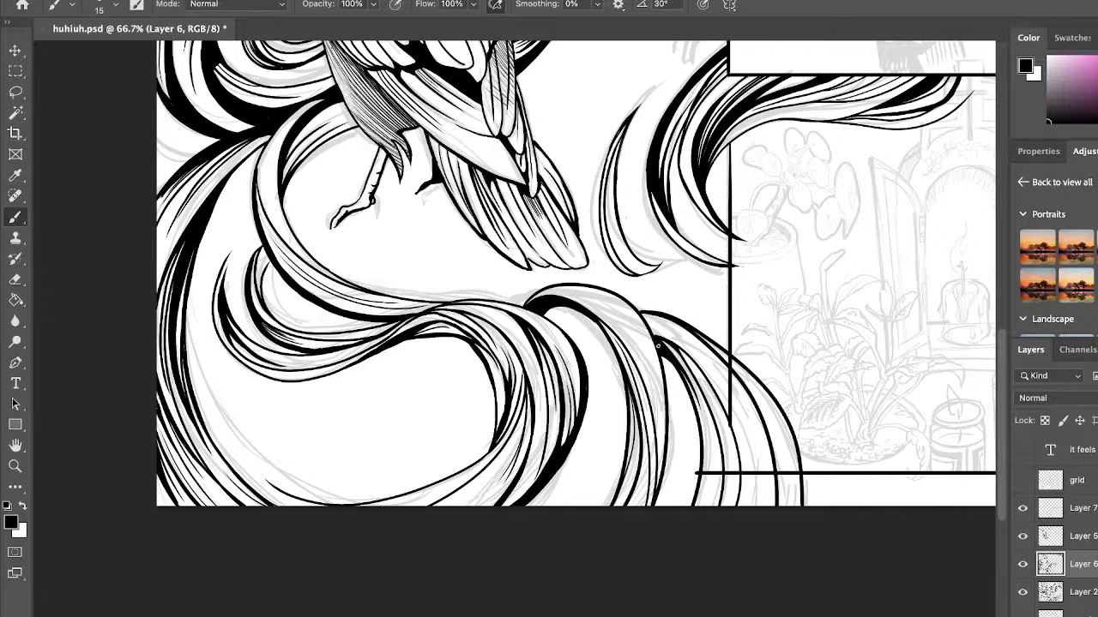
mouse_move(655, 339)
left_mouse_down()
mouse_move(774, 514)
mouse_move(769, 535)
left_mouse_up()
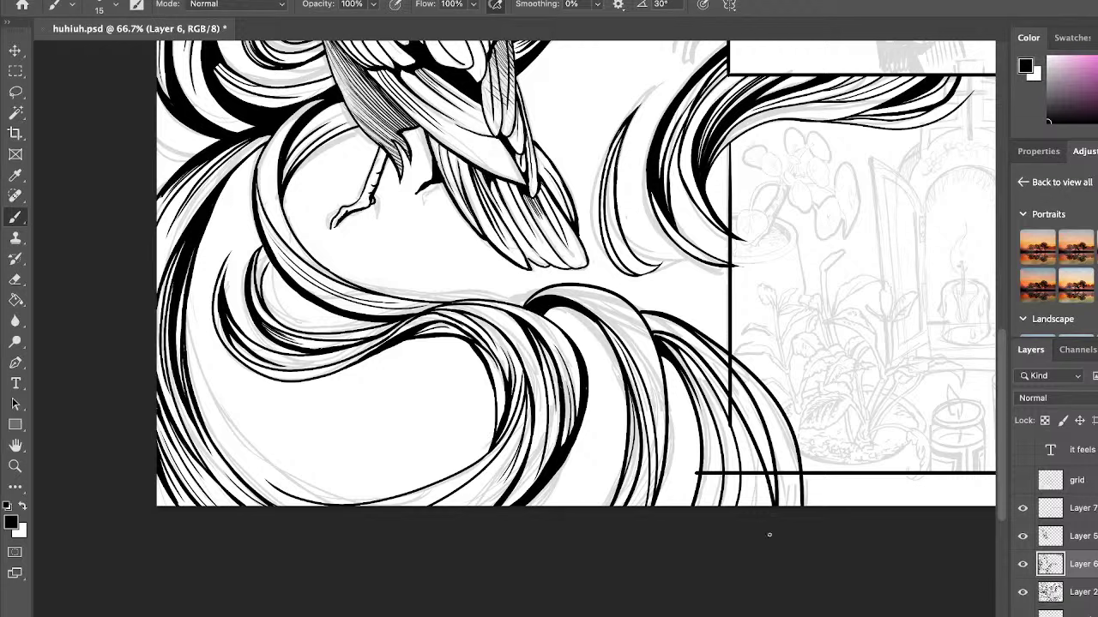
Add a tapered black shadow and fine hair lines inside the strand that crosses the lower panel's corner.
left_click_drag(756, 413, 773, 501)
left_click_drag(767, 446, 772, 461)
left_click_drag(646, 317, 768, 461)
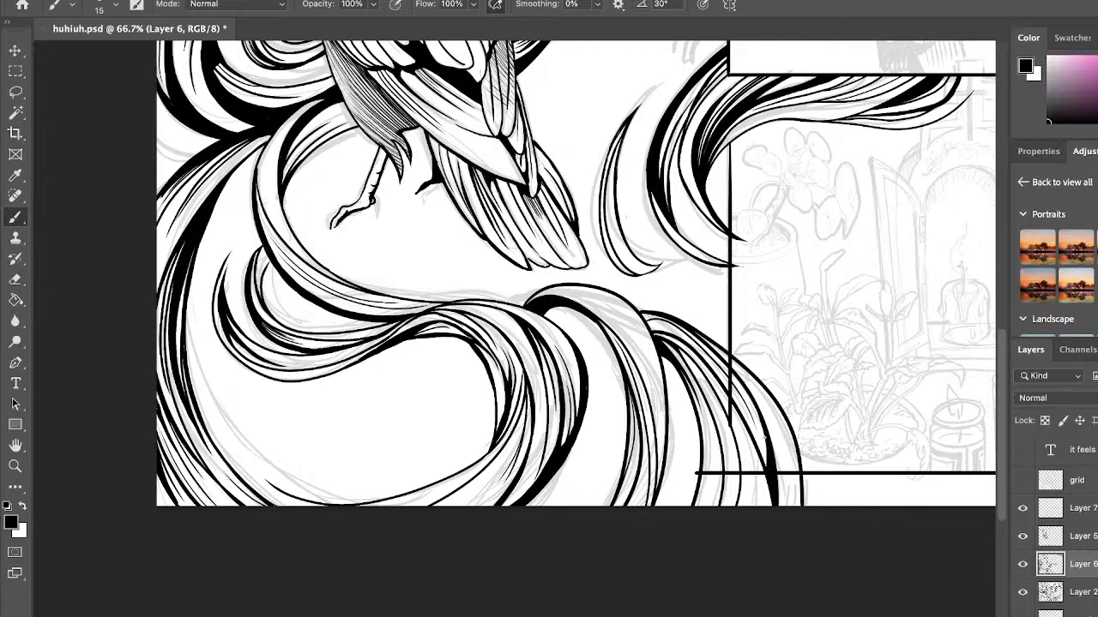
left_click_drag(734, 398, 766, 475)
left_click_drag(741, 398, 766, 469)
left_click_drag(746, 400, 770, 480)
left_click_drag(719, 425, 713, 540)
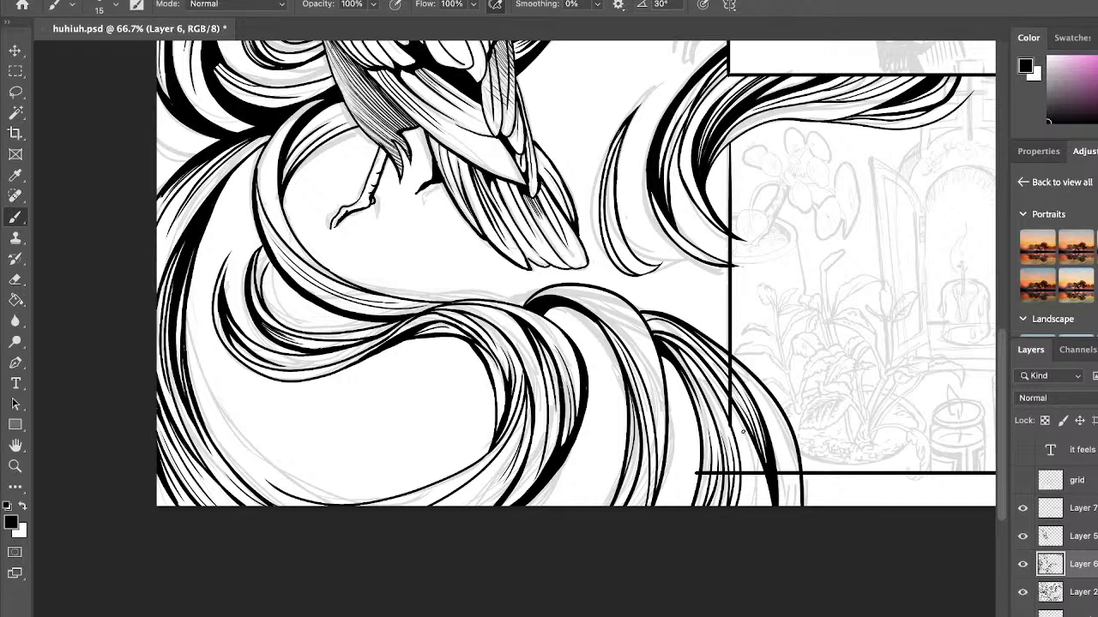
left_click_drag(742, 432, 756, 510)
Erase the lower panel's border lines on Layer 7 where they overlap the strand at its corner.
left_click(1023, 537)
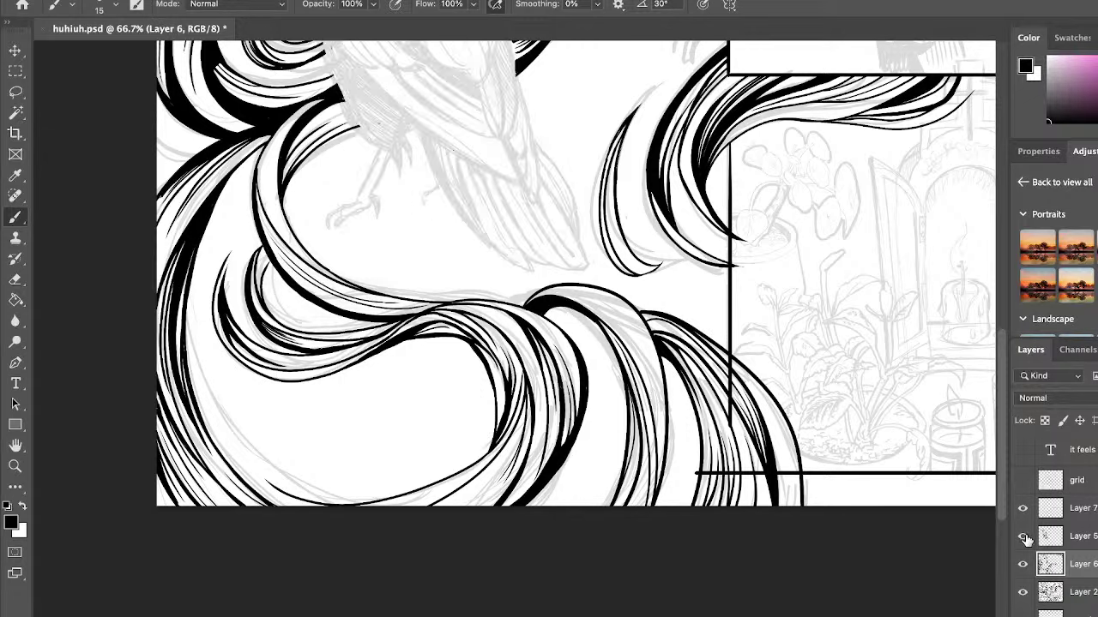
left_click(1023, 537)
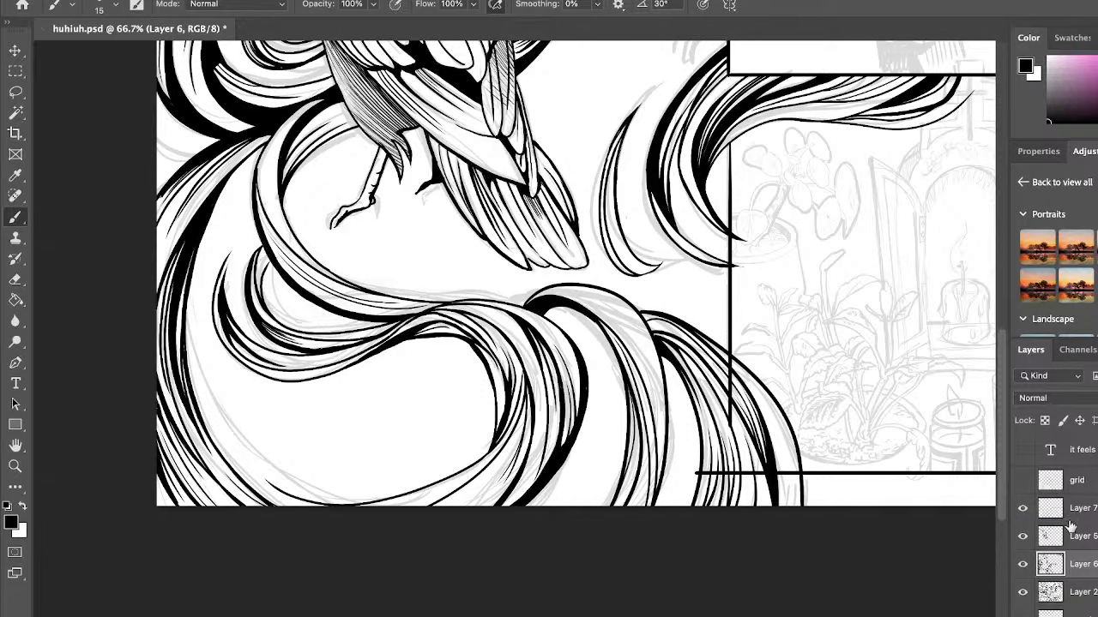
left_click(1072, 514)
left_click(16, 280)
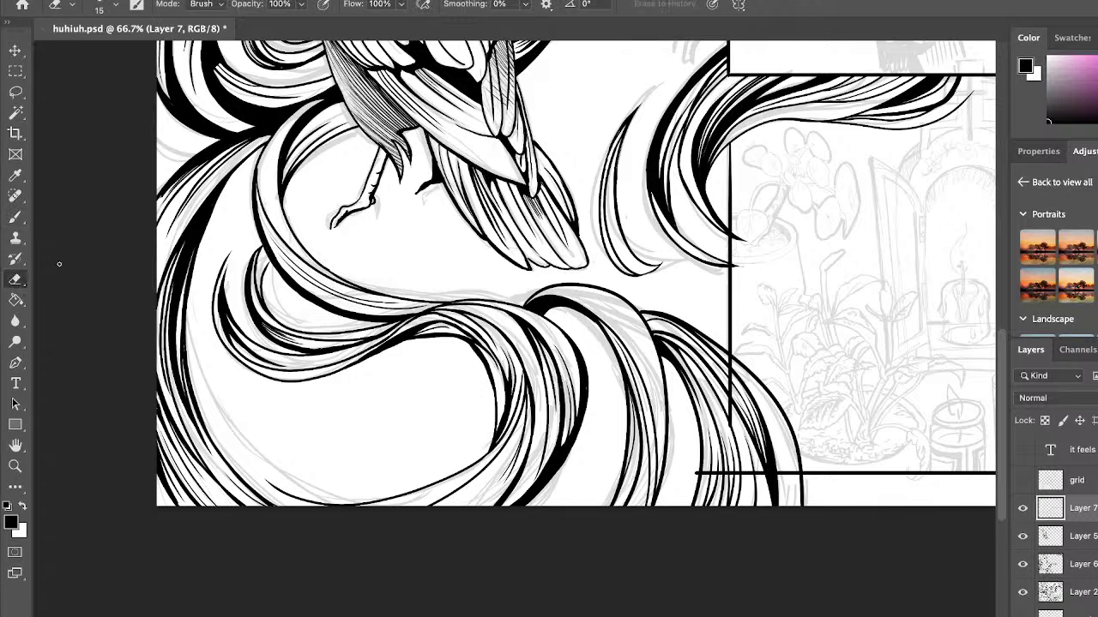
left_click_drag(729, 363, 731, 413)
left_click_drag(801, 473, 722, 473)
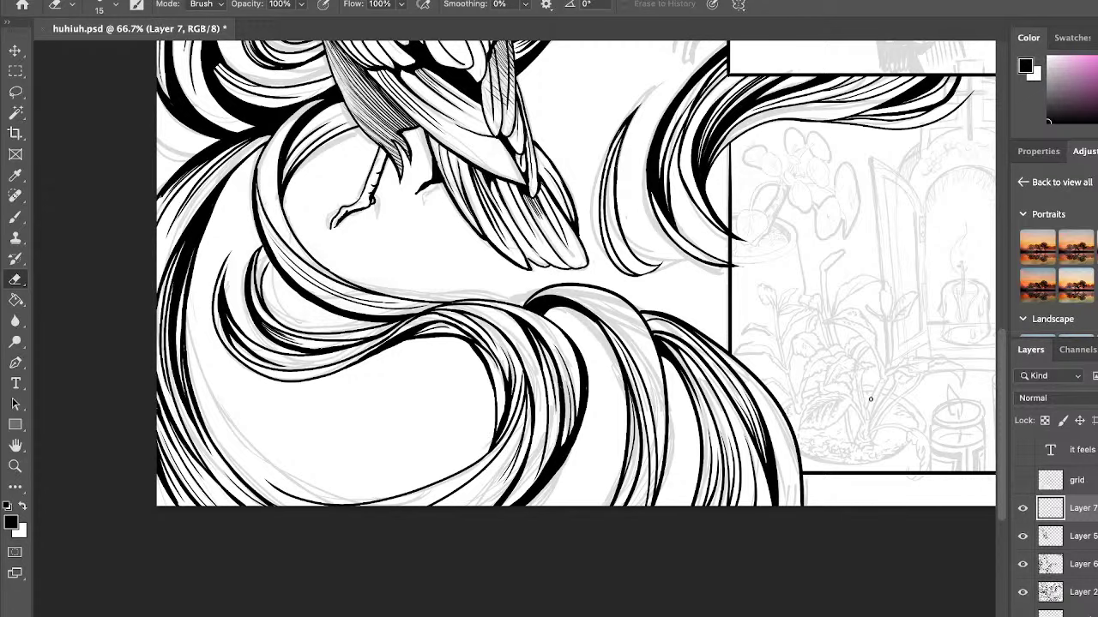
Check Layers 5 and 6 by toggling their visibility, and make Layer 6 active again.
left_click(1050, 537)
left_click(1023, 537)
left_click(1023, 537)
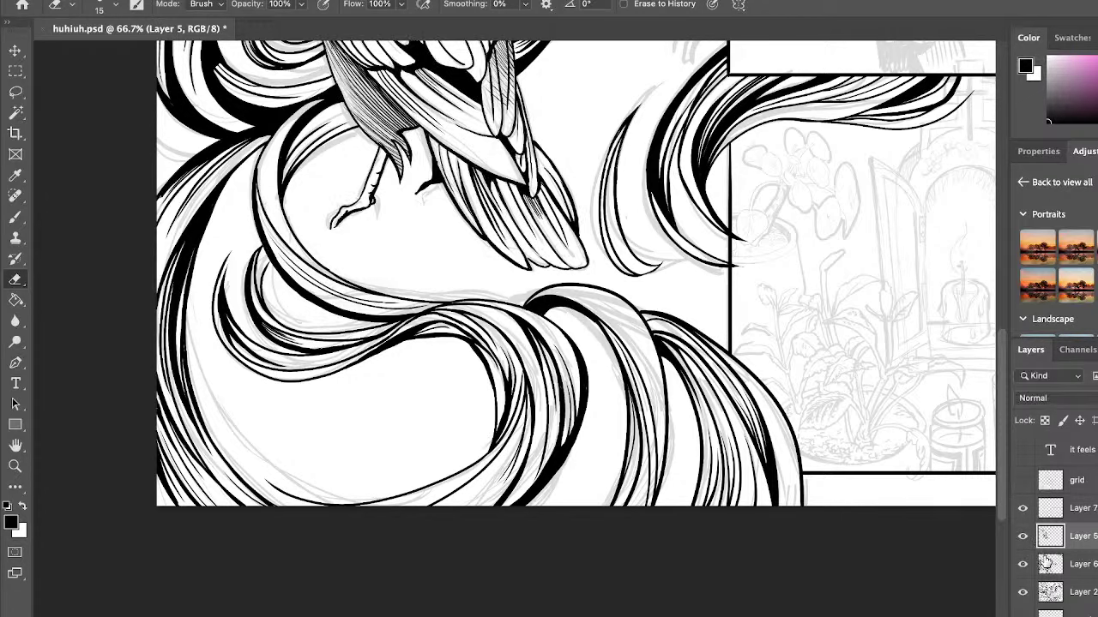
left_click(1048, 564)
left_click(1023, 564)
left_click(1023, 564)
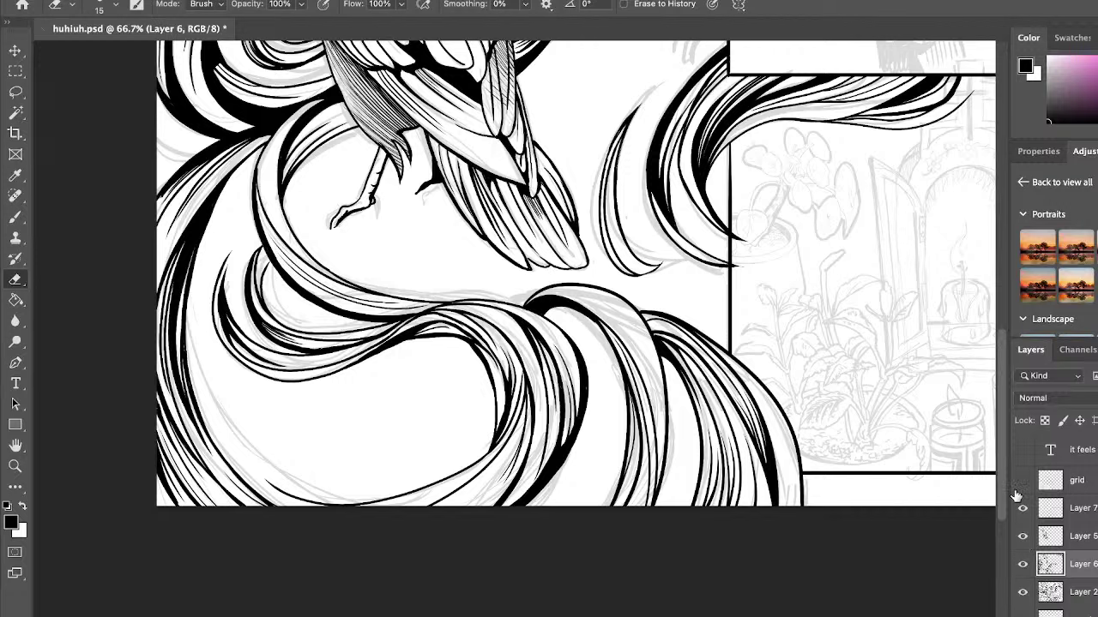
left_click(15, 216)
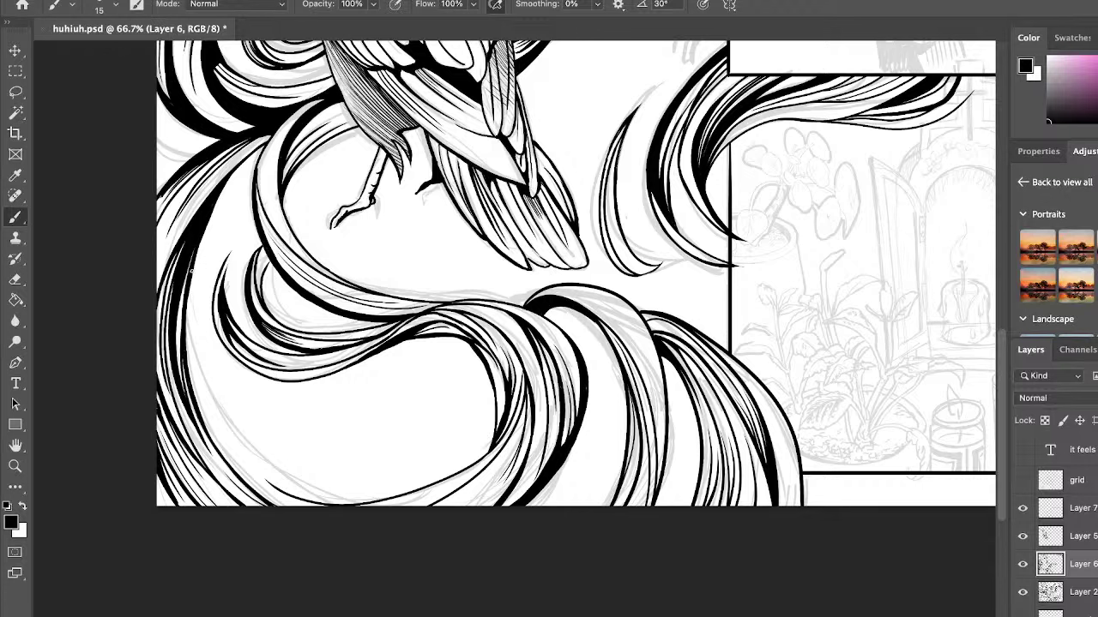
mouse_move(189, 290)
left_mouse_down()
mouse_move(199, 362)
mouse_move(353, 474)
mouse_move(500, 352)
left_mouse_up()
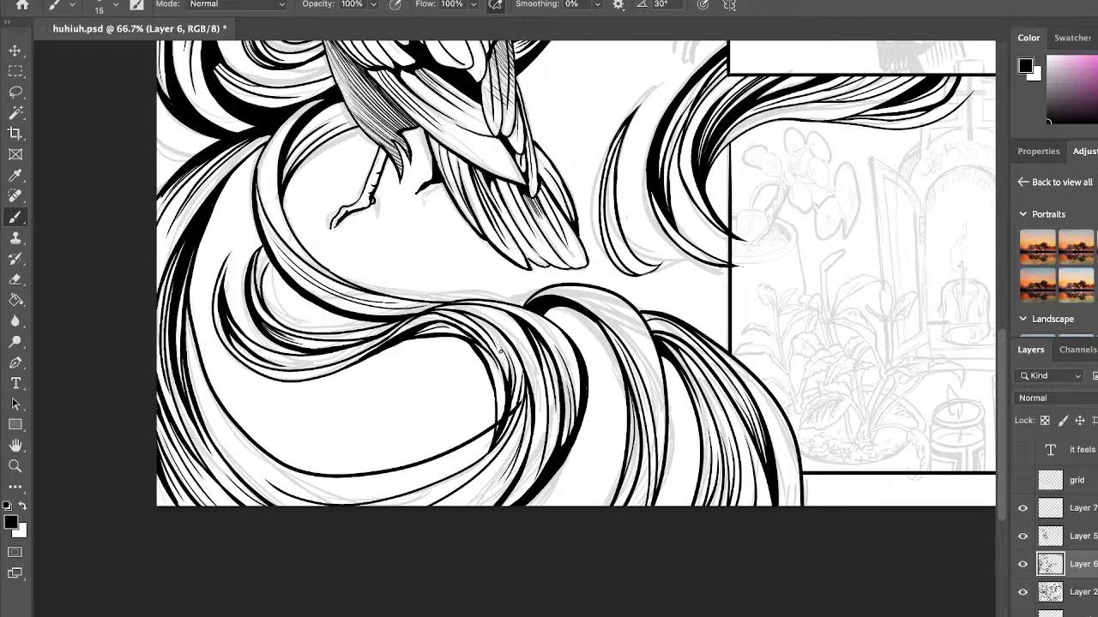
key("ctrl+z")
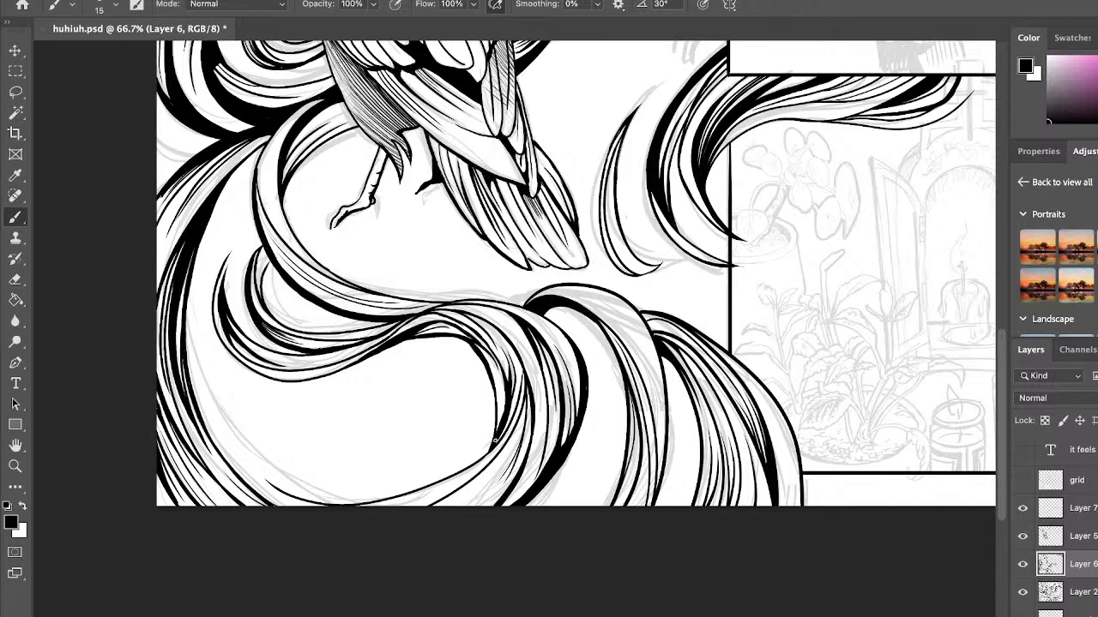
mouse_move(494, 446)
left_mouse_down()
mouse_move(244, 450)
mouse_move(193, 257)
left_mouse_up()
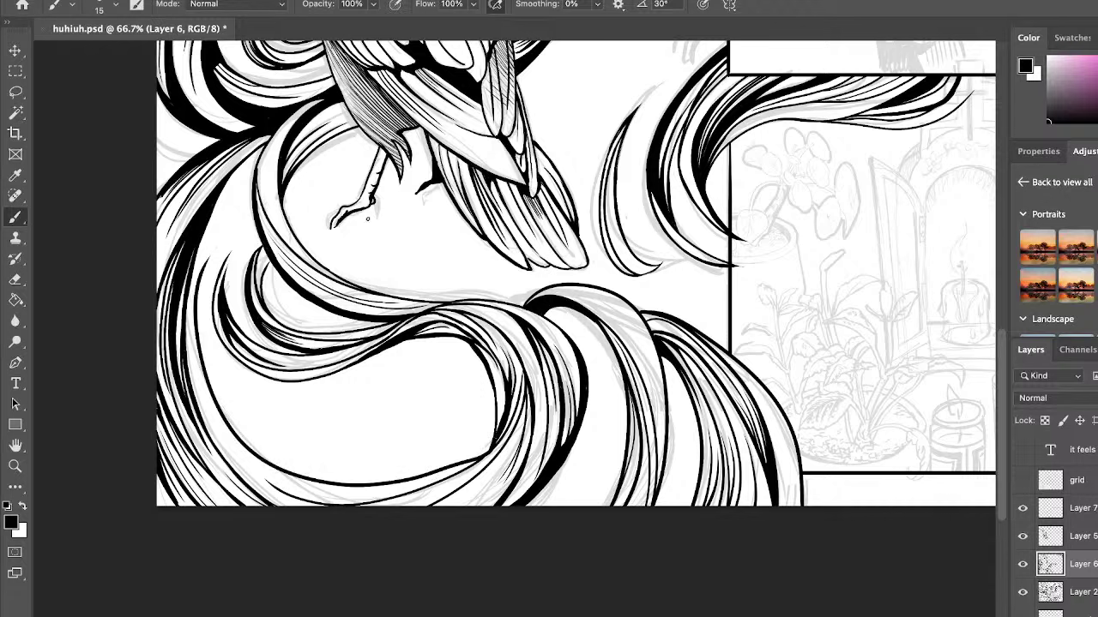
key("ctrl+z")
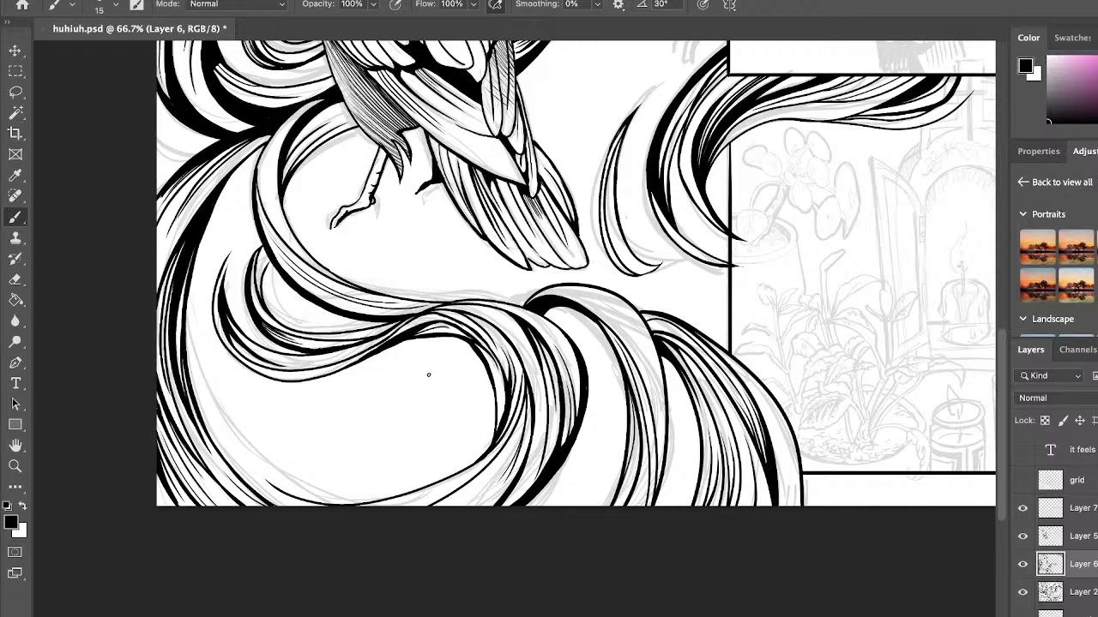
Ink the inner contour of the large looping strand on Layer 6, adding hair lines and a thicker shadow where the loop closes.
mouse_move(244, 258)
left_mouse_down()
mouse_move(238, 420)
mouse_move(423, 492)
left_mouse_up()
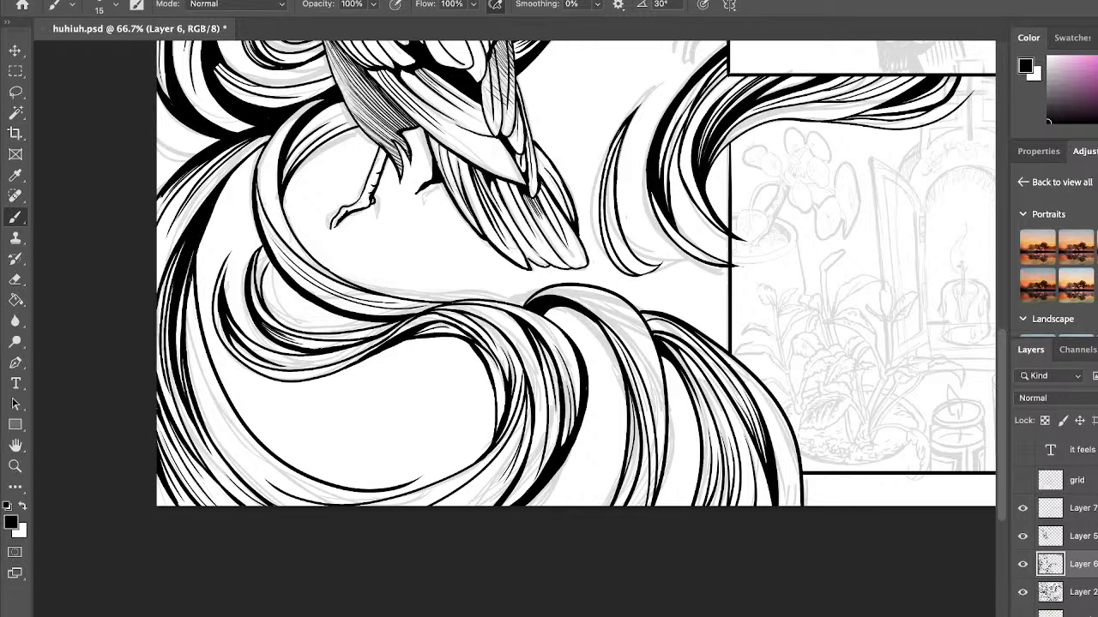
left_click_drag(187, 280, 276, 477)
left_click_drag(189, 302, 235, 427)
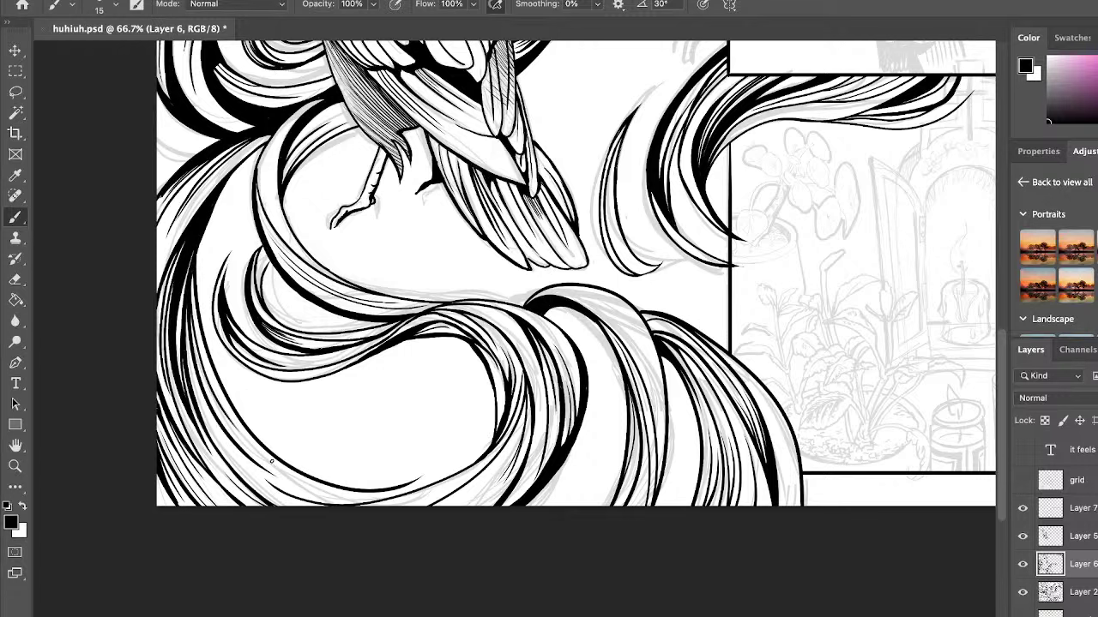
left_click_drag(230, 455, 288, 505)
left_click_drag(320, 471, 501, 411)
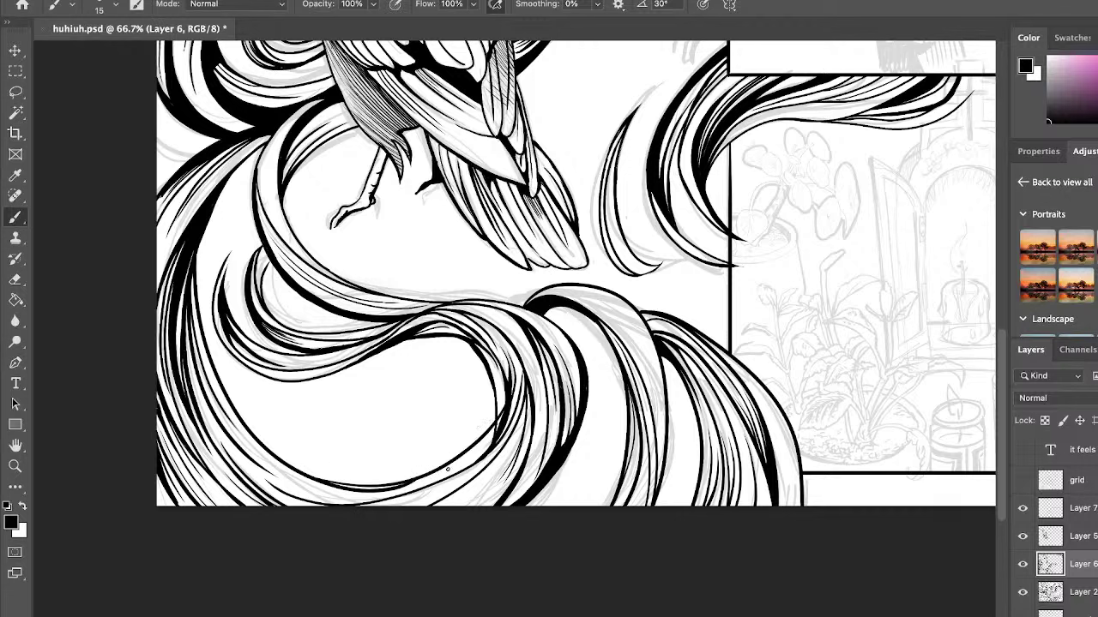
mouse_move(425, 484)
left_mouse_down()
mouse_move(485, 442)
mouse_move(503, 400)
left_mouse_up()
left_click_drag(466, 462, 505, 395)
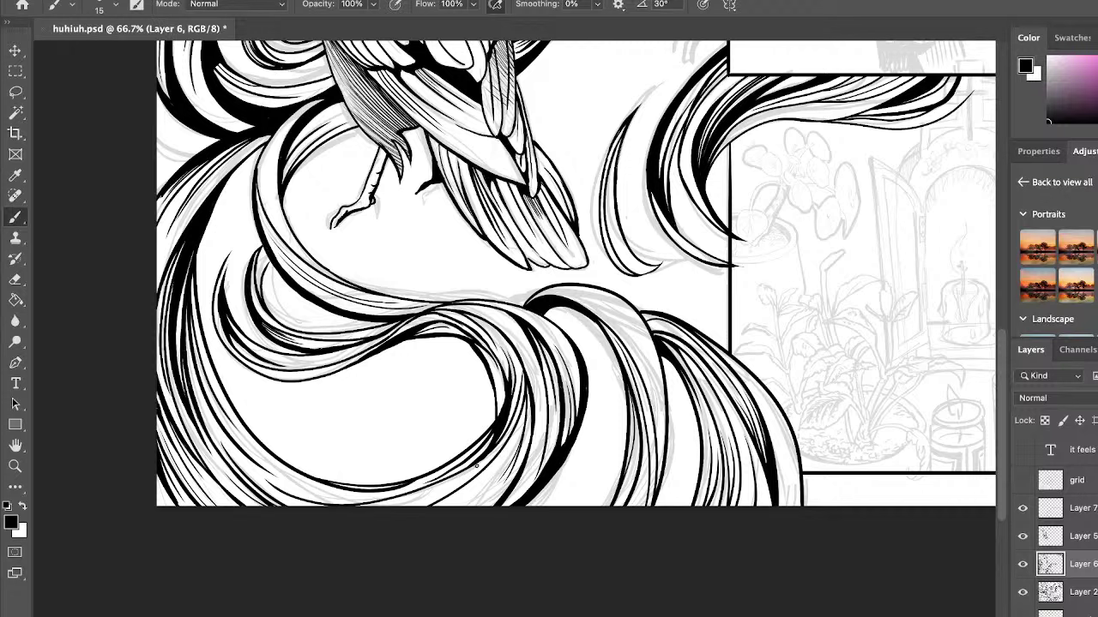
Ink fine hair lines from the loop's closing curve down to the canvas's bottom edge.
left_click_drag(437, 505, 530, 417)
key("super+z")
left_click_drag(518, 413, 439, 506)
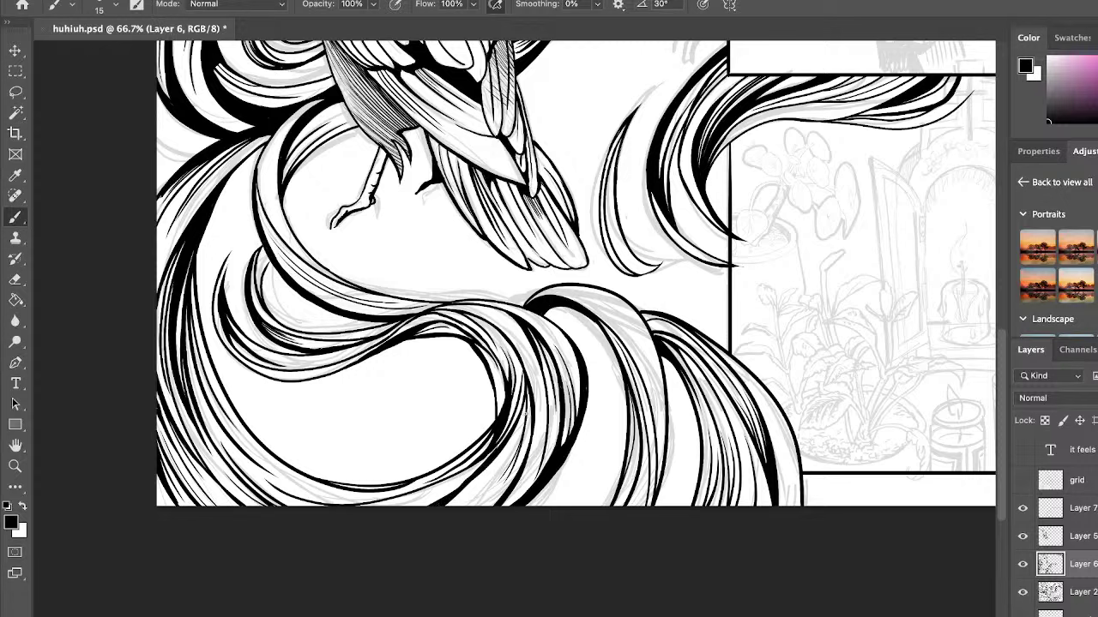
left_click_drag(518, 425, 461, 506)
left_click_drag(520, 440, 482, 507)
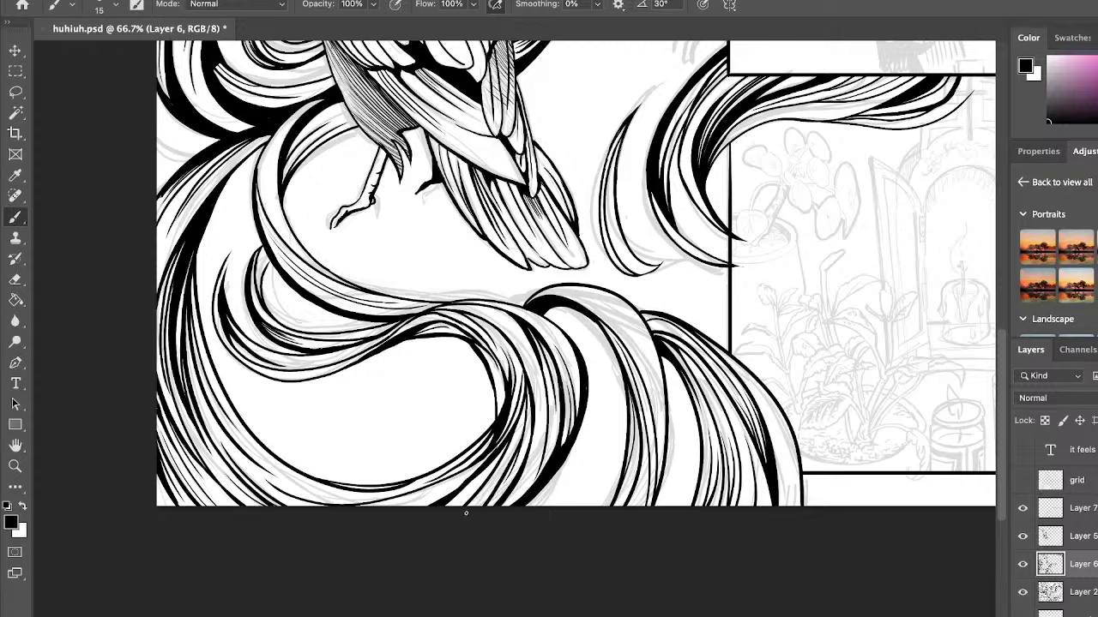
left_click_drag(518, 450, 485, 506)
Add hair lines and a dark shadow to the loop's upper part where it passes under the overlapping strand, extending to the canvas edge.
mouse_move(196, 264)
left_mouse_down()
mouse_move(222, 195)
mouse_move(261, 153)
left_mouse_up()
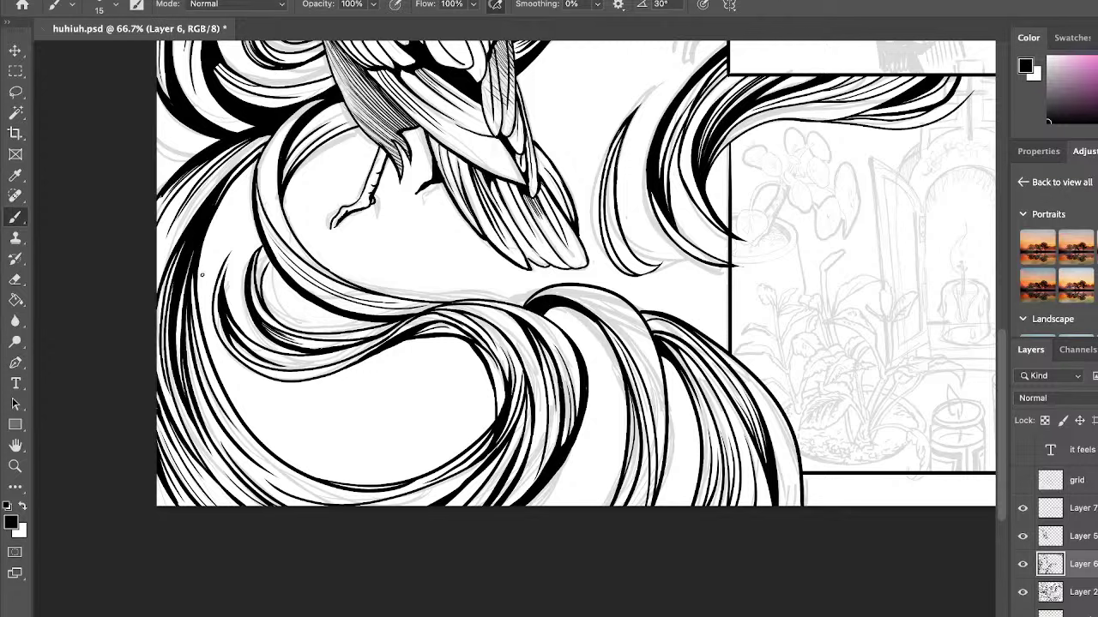
left_click_drag(209, 218, 263, 148)
left_click_drag(252, 192, 263, 153)
left_click_drag(256, 237, 252, 187)
left_click_drag(269, 261, 260, 229)
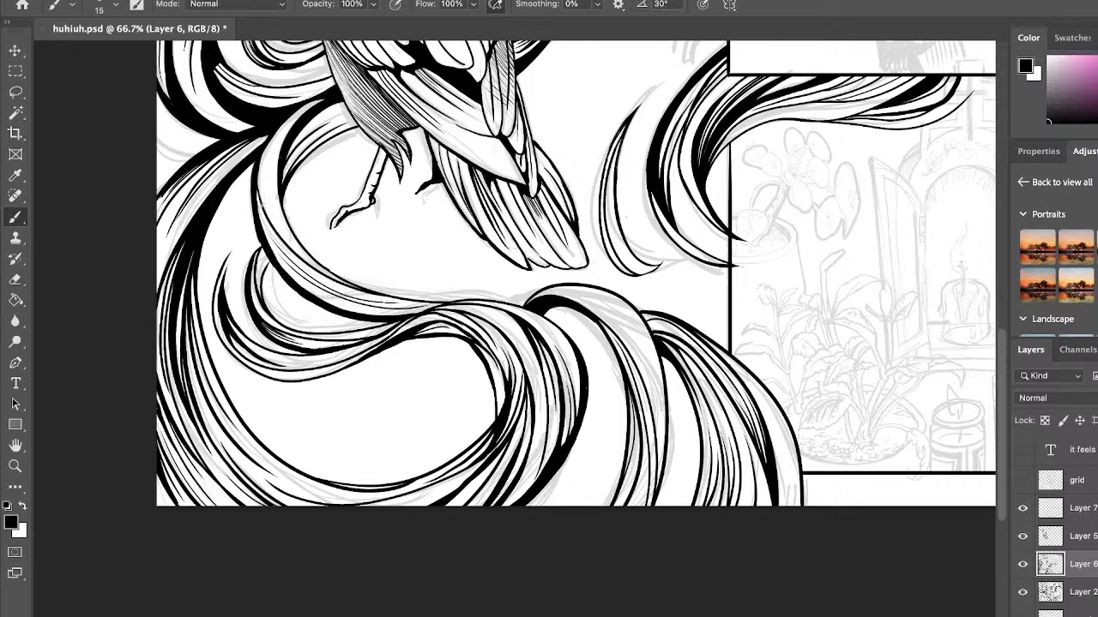
mouse_move(150, 209)
left_mouse_down()
mouse_move(183, 175)
mouse_move(164, 198)
left_mouse_up()
Check Layers 5 and 7 by toggling their visibility, and make Layer 7 active.
scroll(684, 603, "right", 10)
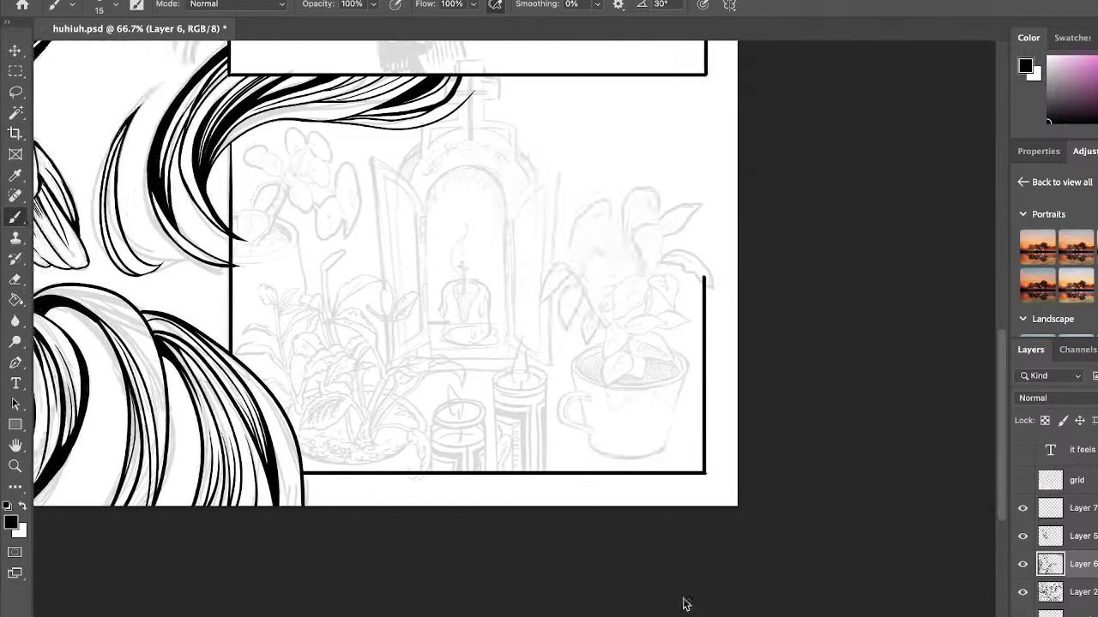
scroll(684, 604, "right", 4)
scroll(726, 569, "left", 6)
scroll(637, 589, "right", 1)
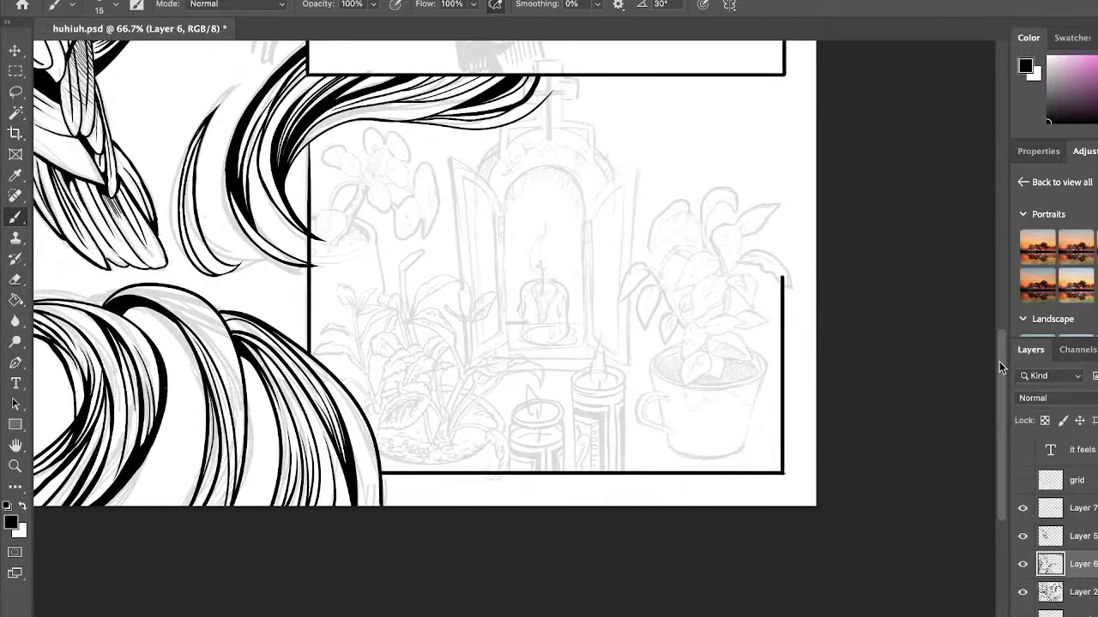
left_click_drag(999, 361, 1001, 300)
left_click(1032, 541)
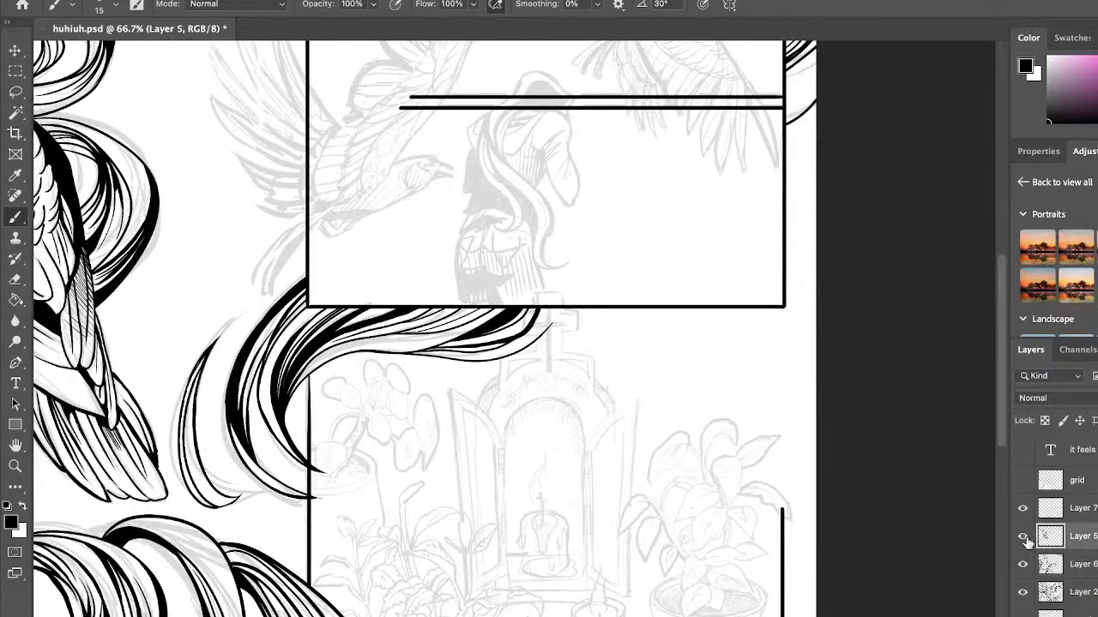
left_click(1023, 538)
left_click(1023, 538)
left_click(1023, 509)
left_click(1023, 509)
left_click(1068, 511)
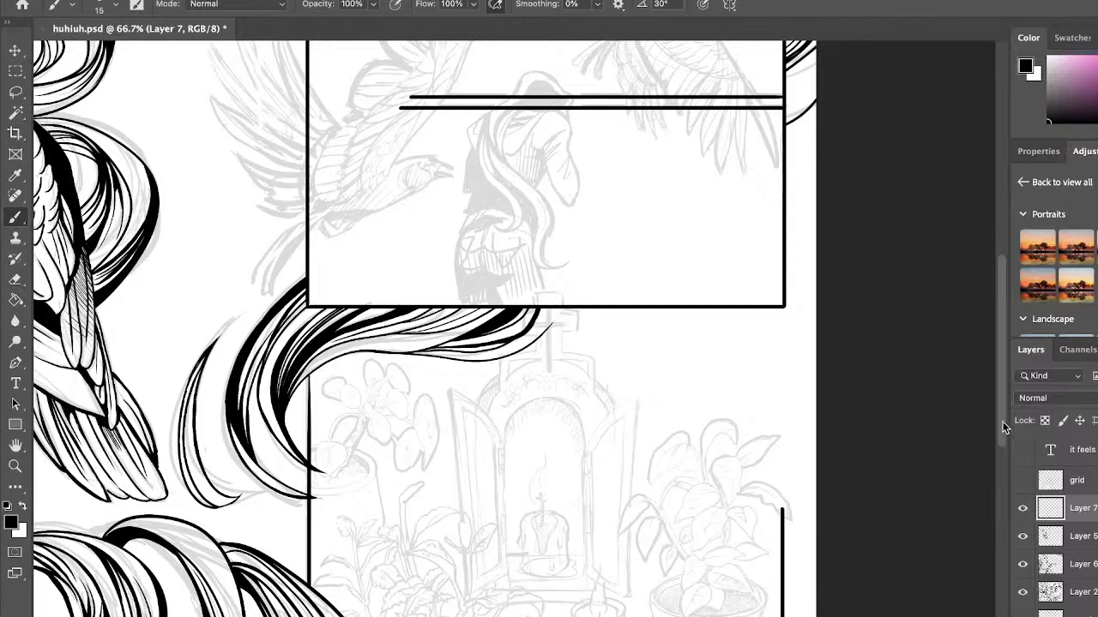
left_click_drag(1001, 421, 1015, 370)
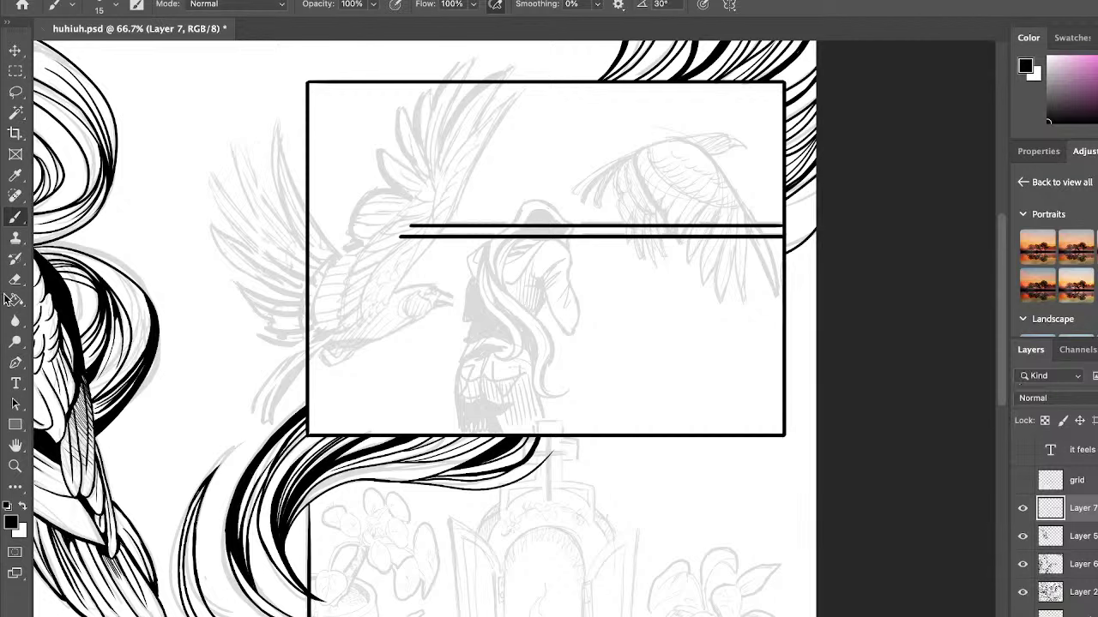
Erase the upper panel's side border between the two divider lines, trim the lower divider's free end, and clear the lower panel's border at the leaf tip.
key("e")
left_click_drag(784, 232, 790, 234)
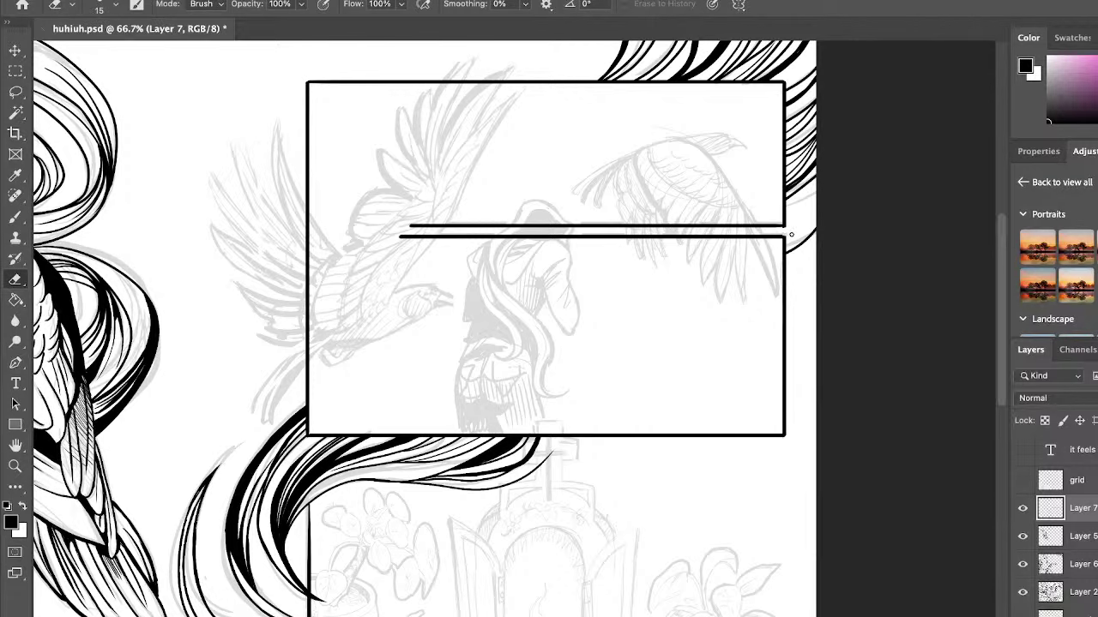
mouse_move(424, 239)
left_mouse_down()
mouse_move(449, 215)
mouse_move(403, 251)
mouse_move(408, 238)
left_mouse_up()
mouse_move(998, 405)
left_mouse_down()
mouse_move(1002, 483)
mouse_move(998, 467)
left_mouse_up()
left_click_drag(781, 331, 793, 345)
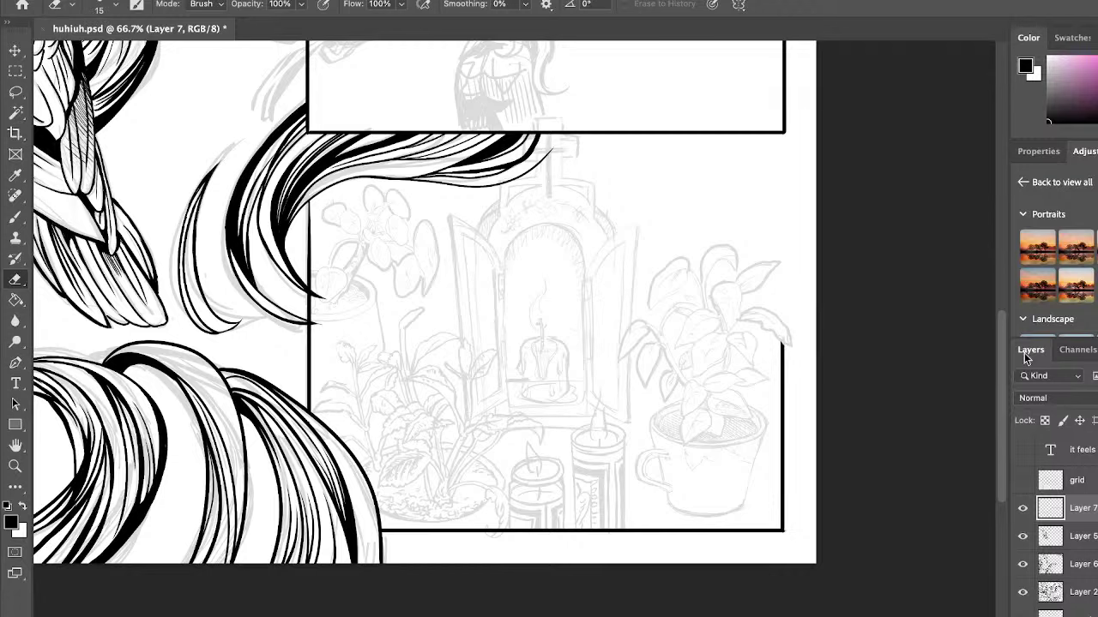
Check Layer 5 by toggling its visibility, and make it the active layer.
left_click(1023, 535)
left_click(1023, 535)
left_click(1022, 536)
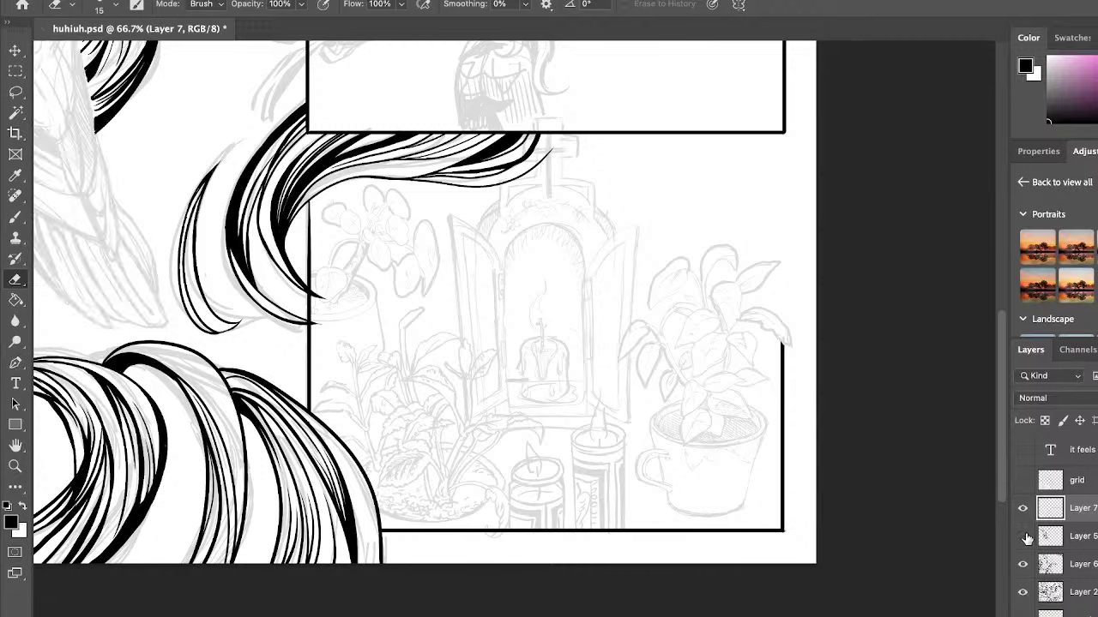
left_click(1023, 536)
left_click(1063, 537)
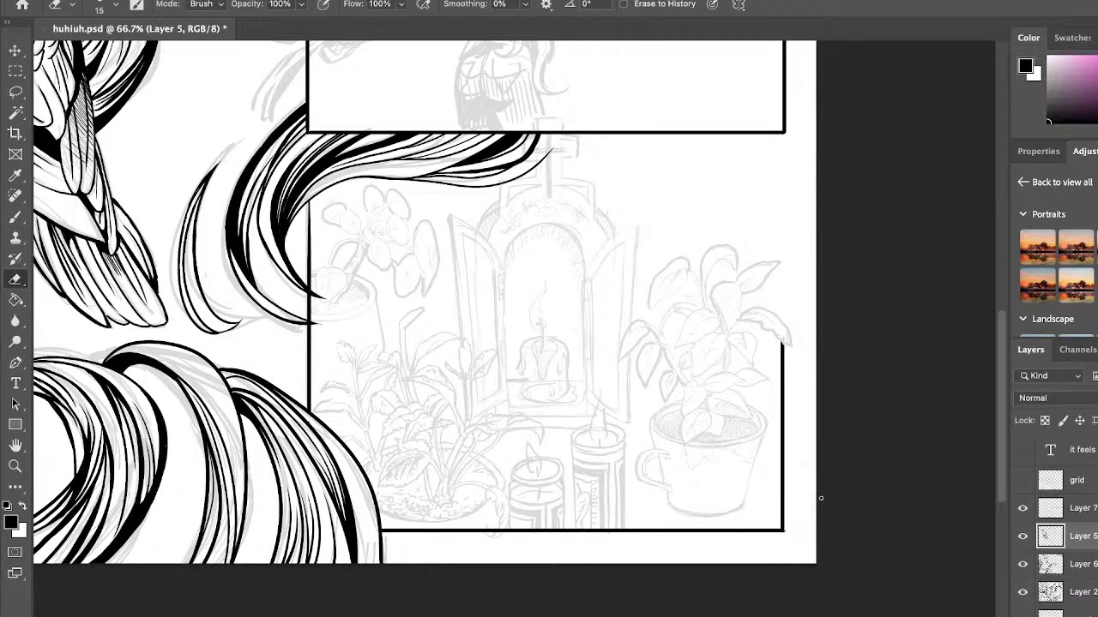
Ink the outline, midrib and curled stalk of the potted plant's hanging leaf on Layer 5 with a size 5 brush.
key("z")
key("ctrl+plus")
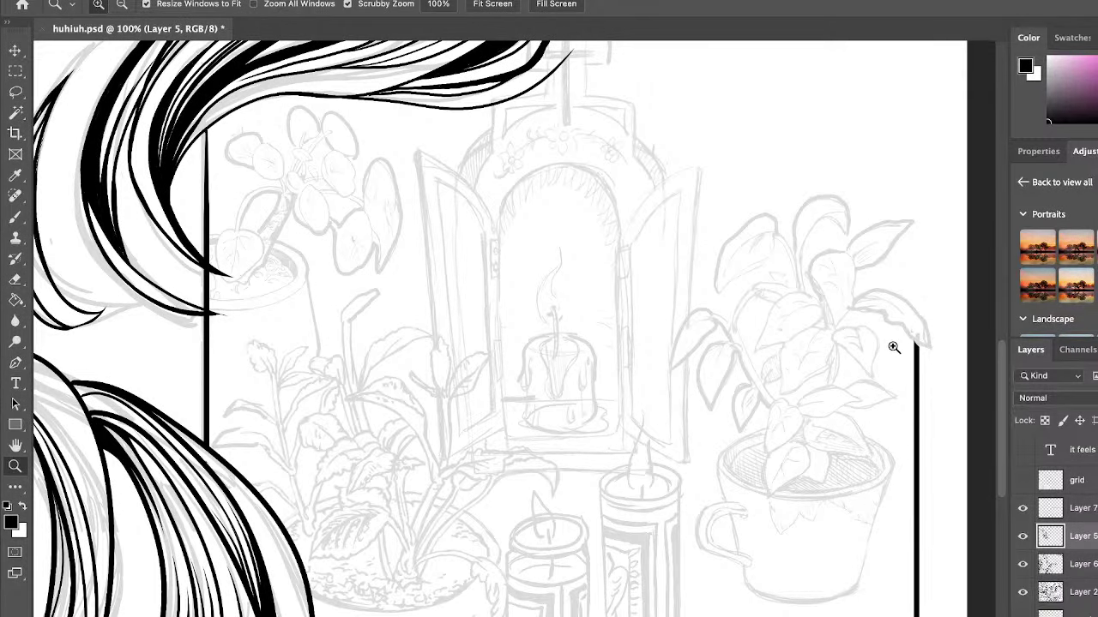
left_click(817, 362)
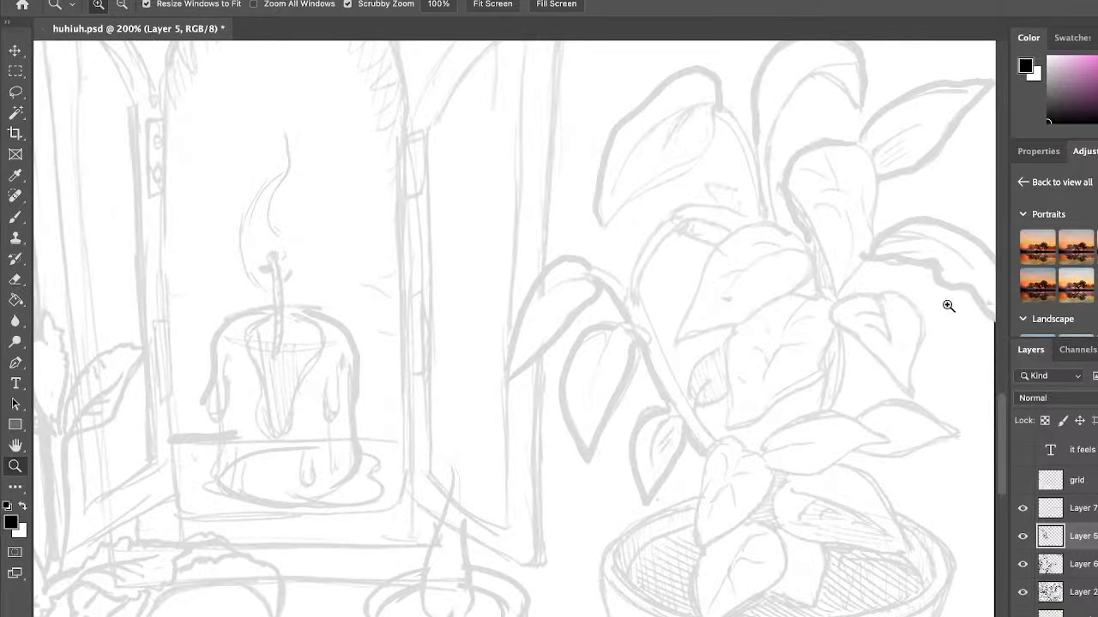
scroll(758, 612, "right", 5)
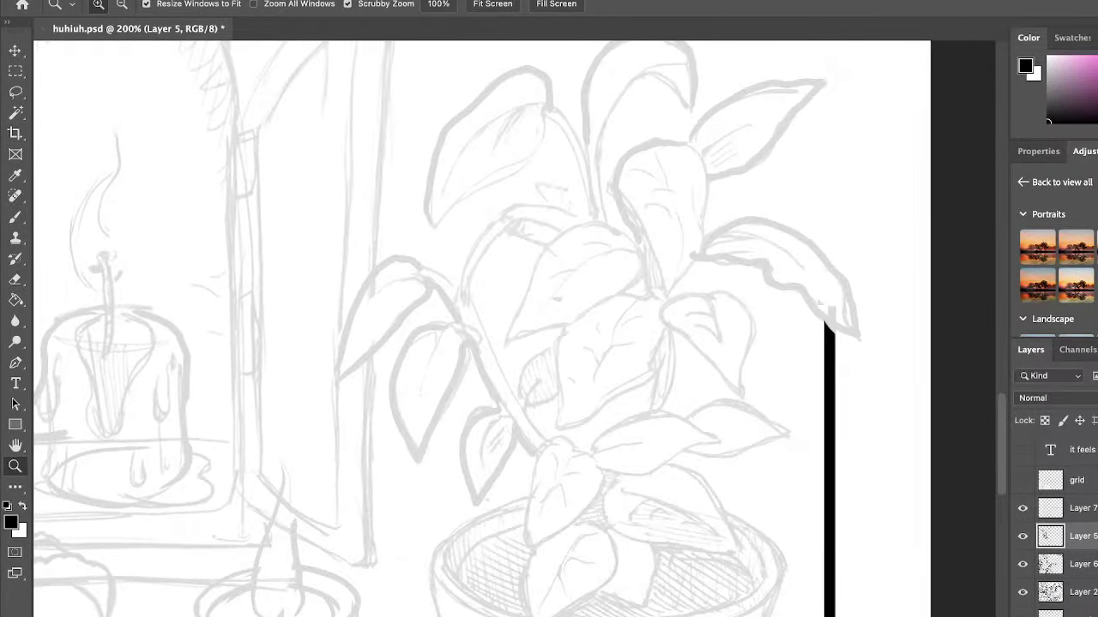
key("b")
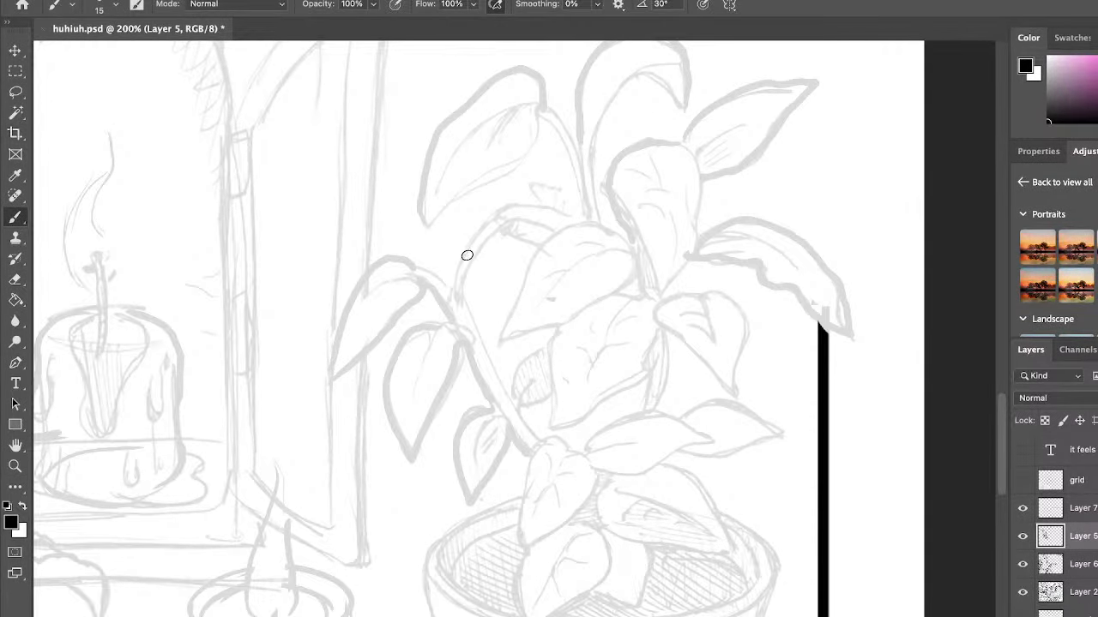
key("bracketleft")
left_click_drag(598, 395, 679, 328)
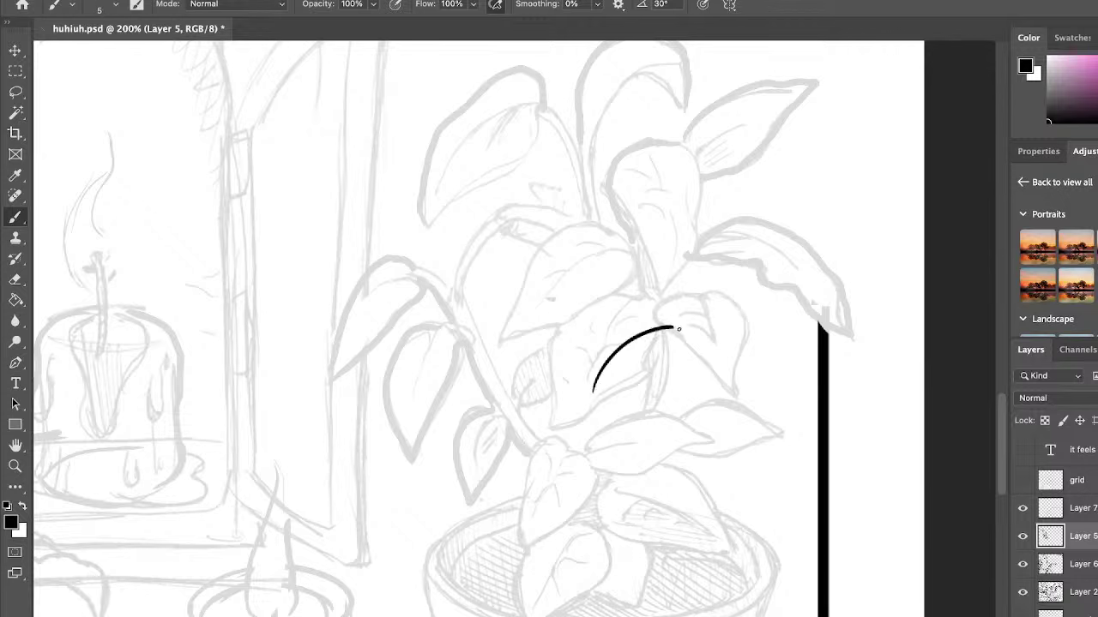
key("ctrl+z")
mouse_move(418, 380)
left_mouse_down()
mouse_move(445, 326)
mouse_move(458, 331)
mouse_move(473, 359)
mouse_move(464, 339)
mouse_move(471, 355)
mouse_move(460, 347)
mouse_move(417, 457)
left_mouse_up()
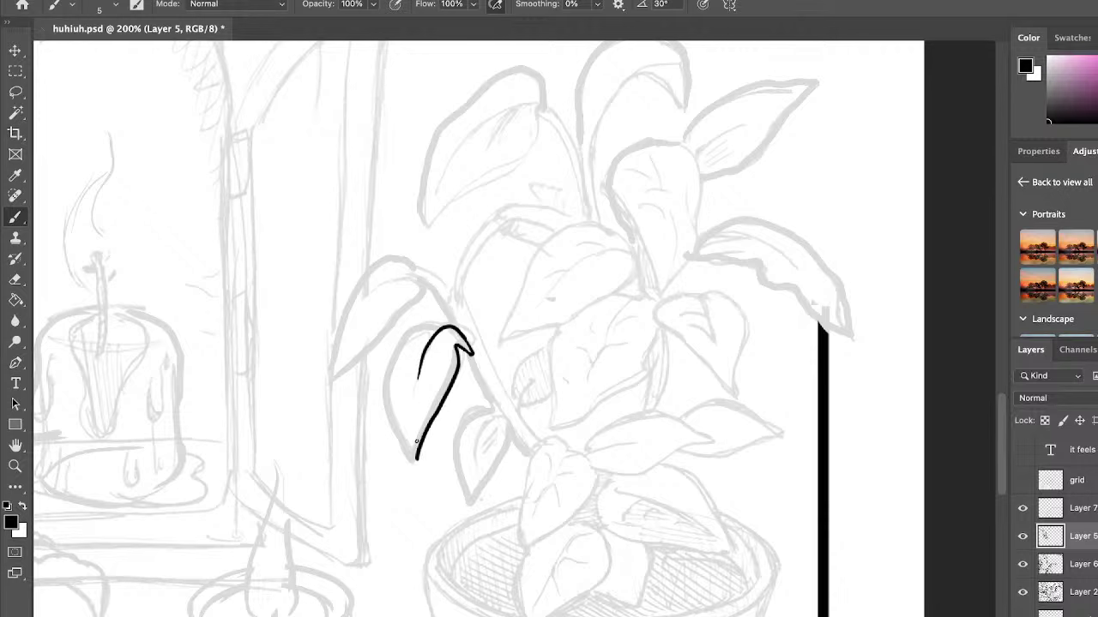
mouse_move(415, 460)
left_mouse_down()
mouse_move(391, 397)
mouse_move(431, 323)
mouse_move(455, 346)
left_mouse_up()
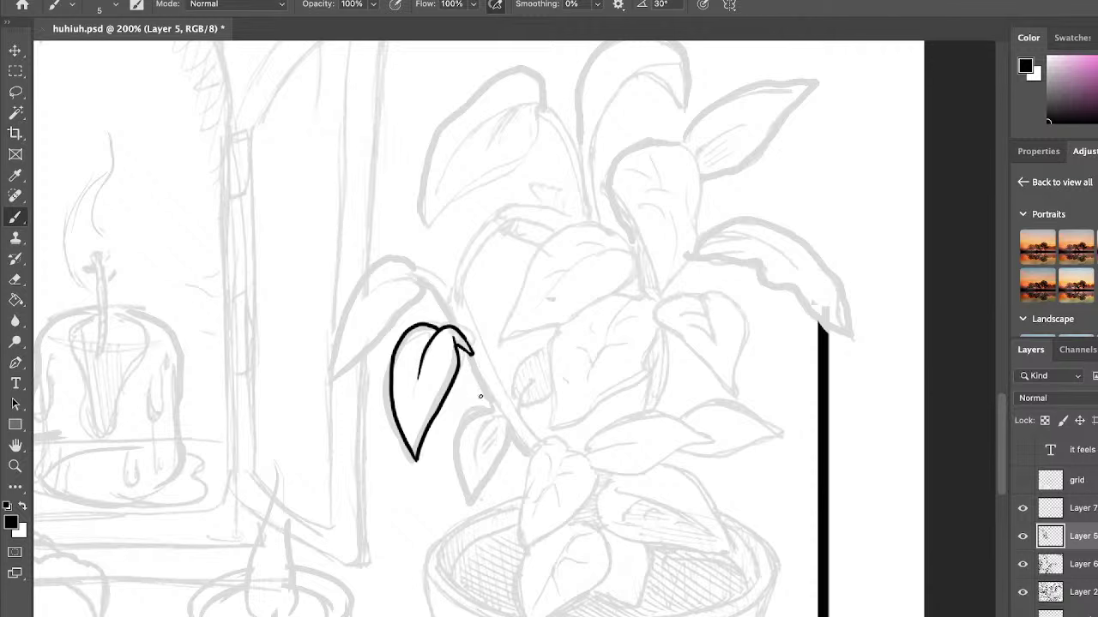
Ink the small leaf below the hanging leaf with its veins, plus the stem edge joining the two leaves.
mouse_move(492, 397)
left_mouse_down()
mouse_move(495, 411)
mouse_move(456, 437)
mouse_move(470, 501)
mouse_move(510, 446)
mouse_move(495, 391)
mouse_move(473, 468)
mouse_move(493, 435)
mouse_move(494, 448)
mouse_move(480, 451)
mouse_move(495, 427)
left_mouse_up()
left_click_drag(473, 466, 472, 486)
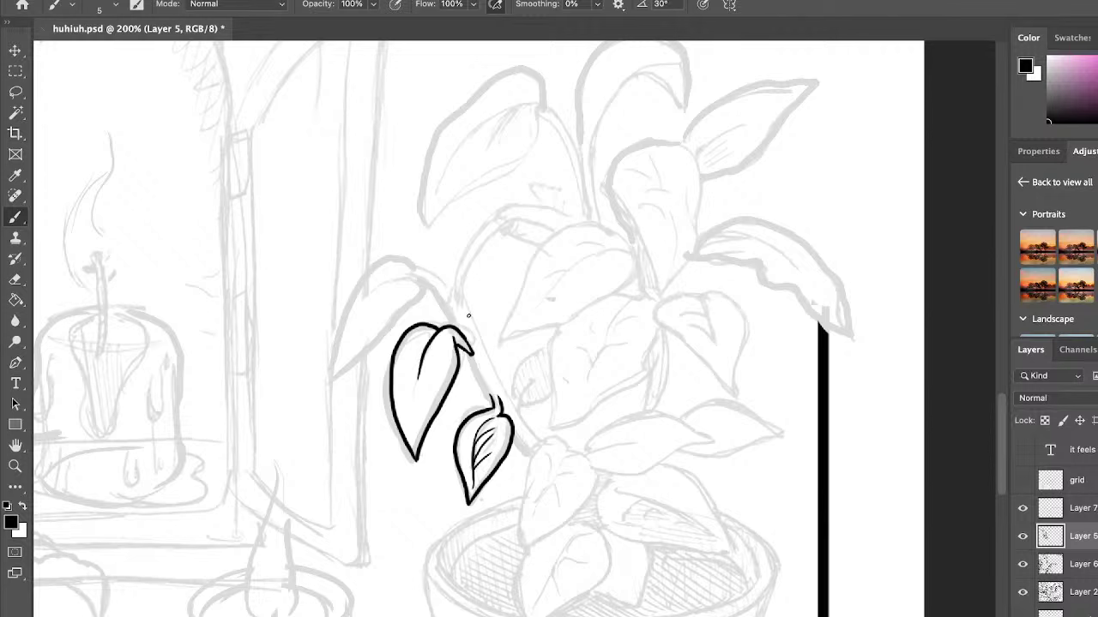
left_click_drag(470, 355, 494, 404)
Ink the heart-shaped leaf above the pot with its veins, and the broken tip at the stem's upper end.
mouse_move(513, 443)
left_mouse_down()
mouse_move(530, 459)
mouse_move(550, 441)
mouse_move(524, 542)
mouse_move(554, 532)
mouse_move(592, 476)
mouse_move(571, 451)
mouse_move(560, 464)
left_mouse_up()
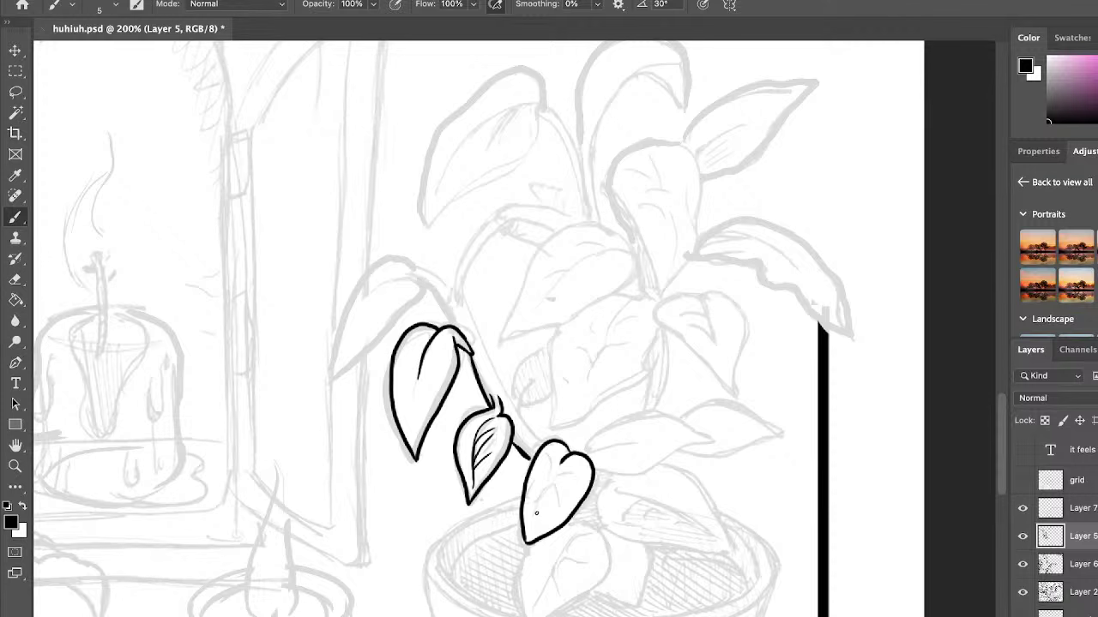
left_click_drag(537, 513, 560, 470)
mouse_move(552, 474)
left_mouse_down()
mouse_move(565, 454)
mouse_move(560, 463)
left_mouse_up()
mouse_move(452, 290)
left_mouse_down()
mouse_move(448, 314)
mouse_move(463, 307)
mouse_move(456, 290)
left_mouse_up()
left_click_drag(315, 179, 357, 226)
left_click_drag(370, 168, 367, 209)
left_click_drag(378, 172, 376, 206)
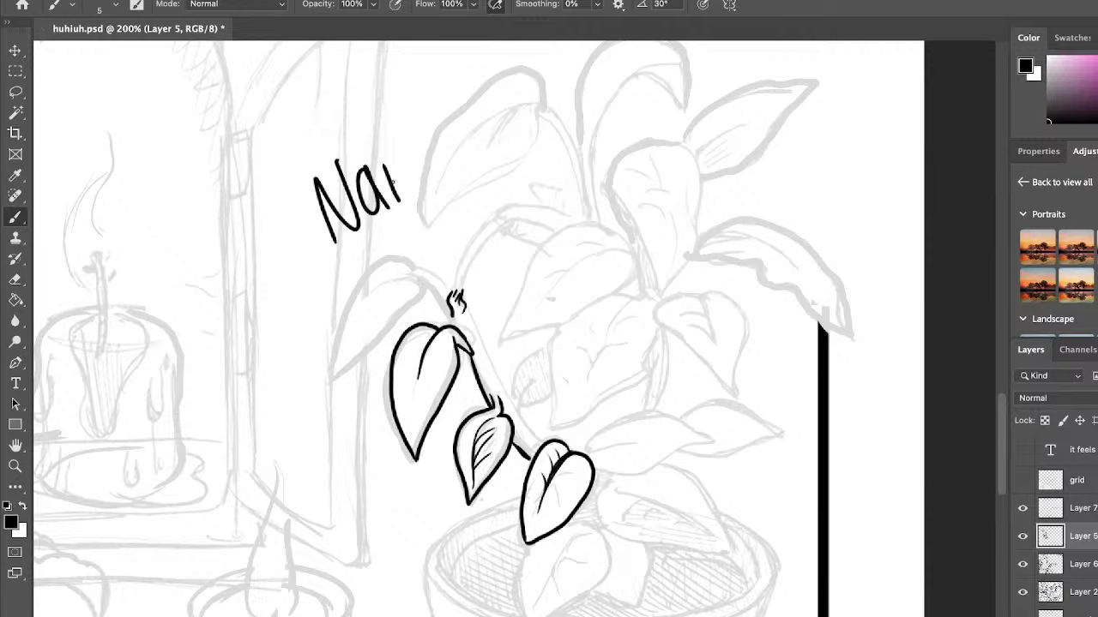
mouse_move(374, 149)
left_mouse_down()
mouse_move(393, 199)
mouse_move(439, 187)
left_mouse_up()
left_click_drag(323, 275, 472, 197)
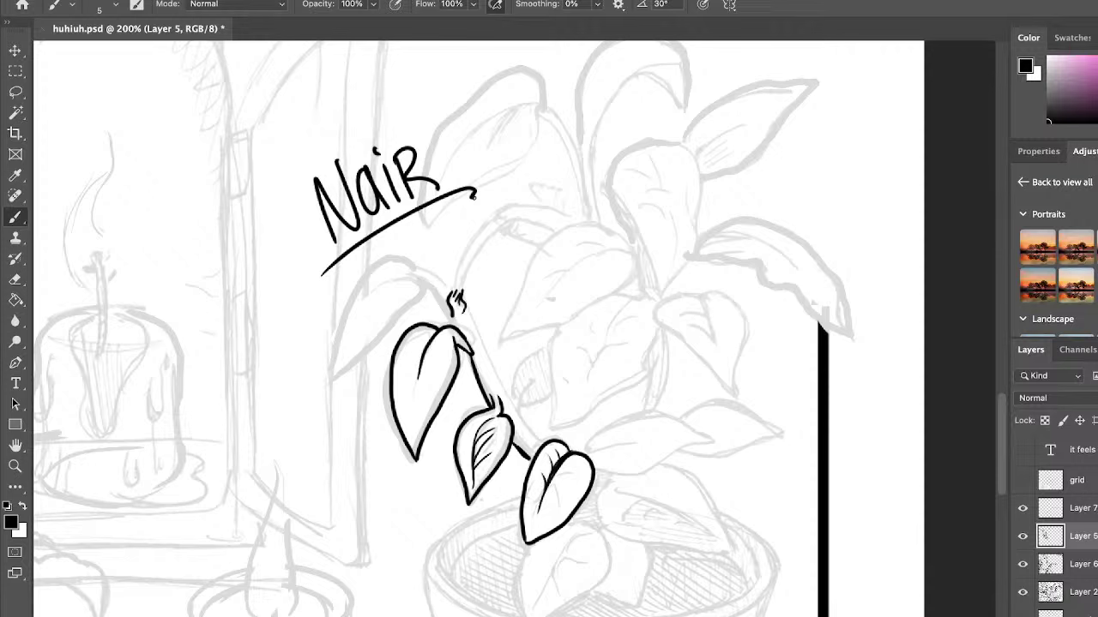
key("ctrl+z")
key("ctrl+z")
key("ctrl+z")
key("ctrl+z")
key("ctrl+z")
key("ctrl+z")
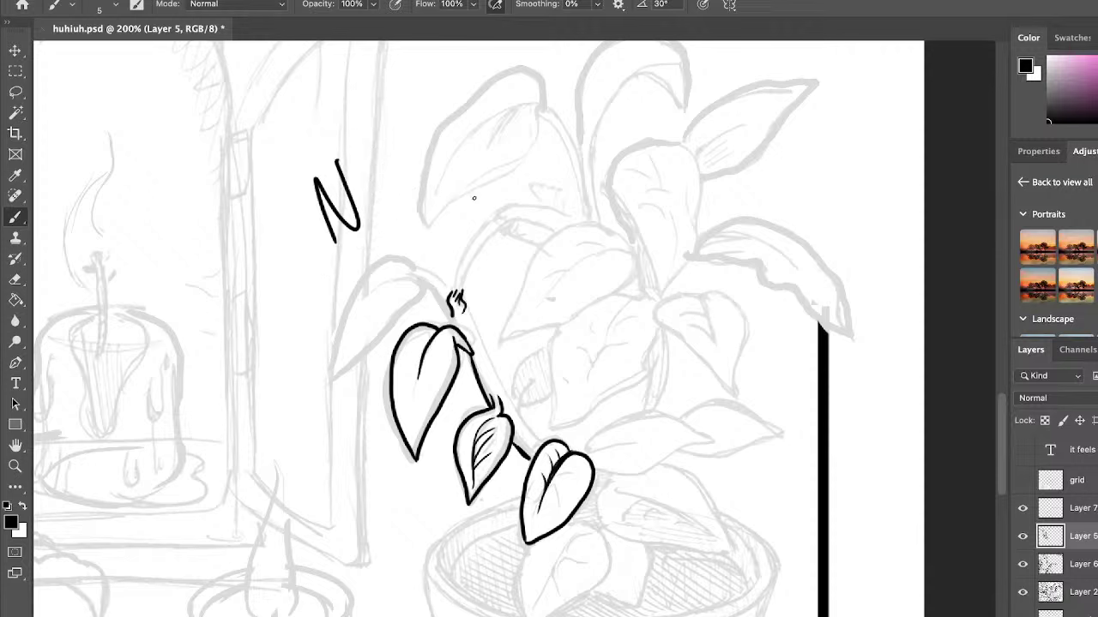
key("ctrl+z")
Ink the stem's outer edge from its broken tip to the heart-shaped leaf, with short shading lines near the leaf.
mouse_move(451, 314)
left_mouse_down()
mouse_move(479, 336)
mouse_move(540, 432)
mouse_move(527, 419)
mouse_move(535, 456)
left_mouse_up()
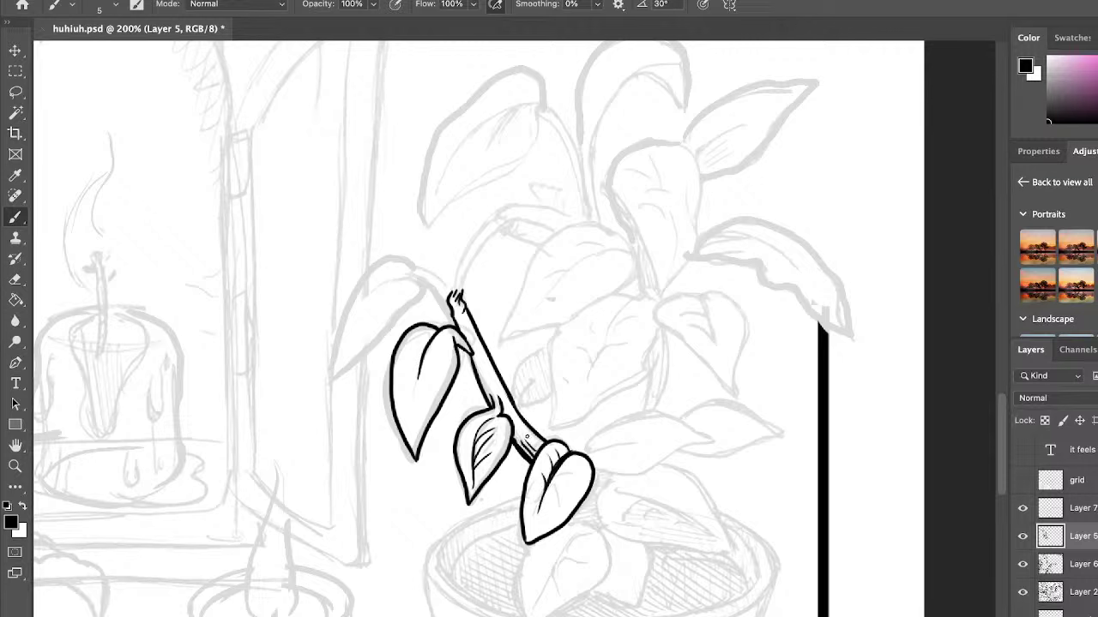
Ink the thin curled stalk rising from the stem's broken tip, and the broad pointed leaf beside it with its veins.
mouse_move(458, 287)
left_mouse_down()
mouse_move(466, 261)
mouse_move(506, 222)
mouse_move(491, 225)
mouse_move(455, 287)
left_mouse_up()
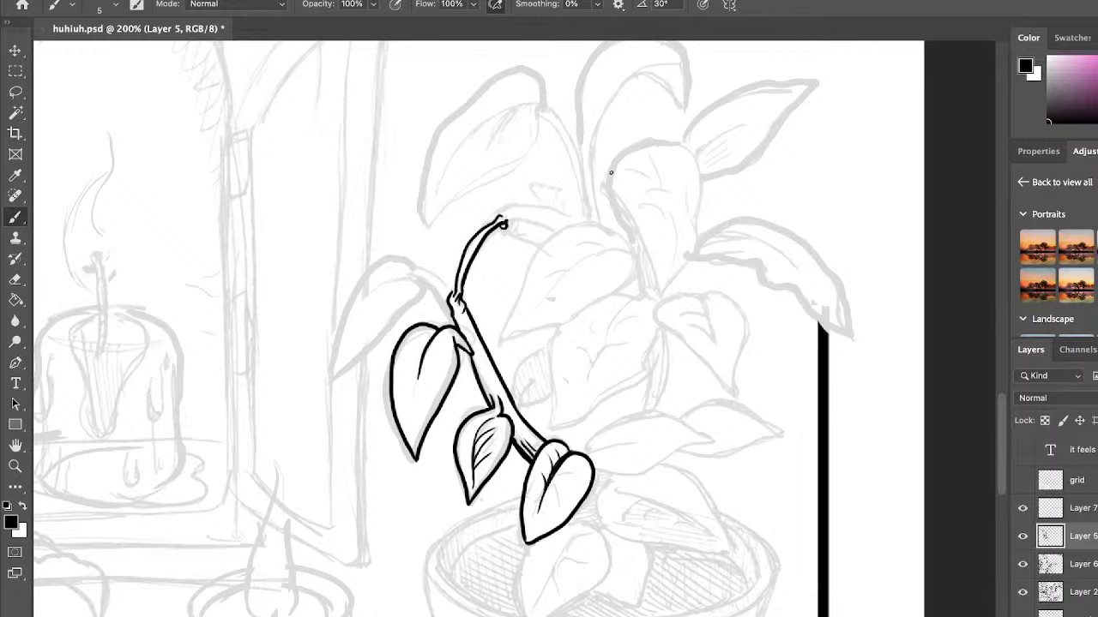
mouse_move(542, 300)
left_mouse_down()
mouse_move(562, 278)
mouse_move(643, 257)
mouse_move(638, 274)
mouse_move(586, 313)
mouse_move(505, 345)
mouse_move(516, 307)
mouse_move(584, 223)
mouse_move(644, 259)
mouse_move(605, 250)
left_mouse_up()
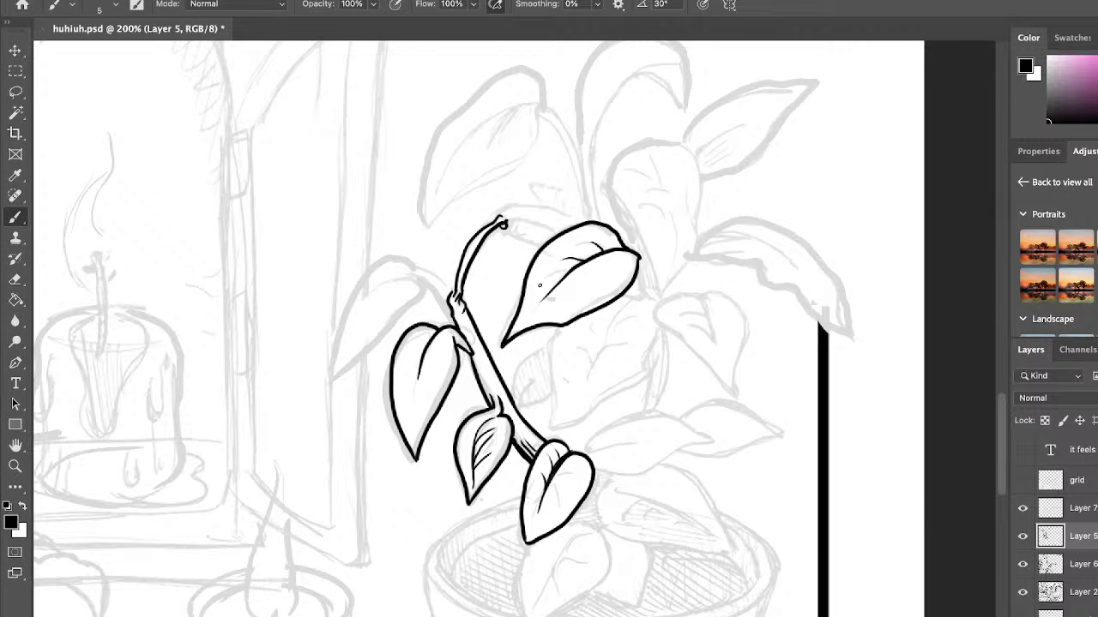
left_click_drag(540, 286, 572, 272)
Ink the upright heart-shaped leaf with its midrib and veins, plus the shaded main stem running behind it.
mouse_move(637, 276)
left_mouse_down()
mouse_move(640, 300)
mouse_move(651, 297)
left_mouse_up()
left_click_drag(601, 183, 607, 200)
mouse_move(640, 144)
left_mouse_down()
mouse_move(659, 156)
mouse_move(617, 206)
mouse_move(662, 302)
mouse_move(696, 249)
mouse_move(698, 199)
mouse_move(677, 144)
mouse_move(659, 155)
left_mouse_up()
left_click_drag(606, 198, 633, 246)
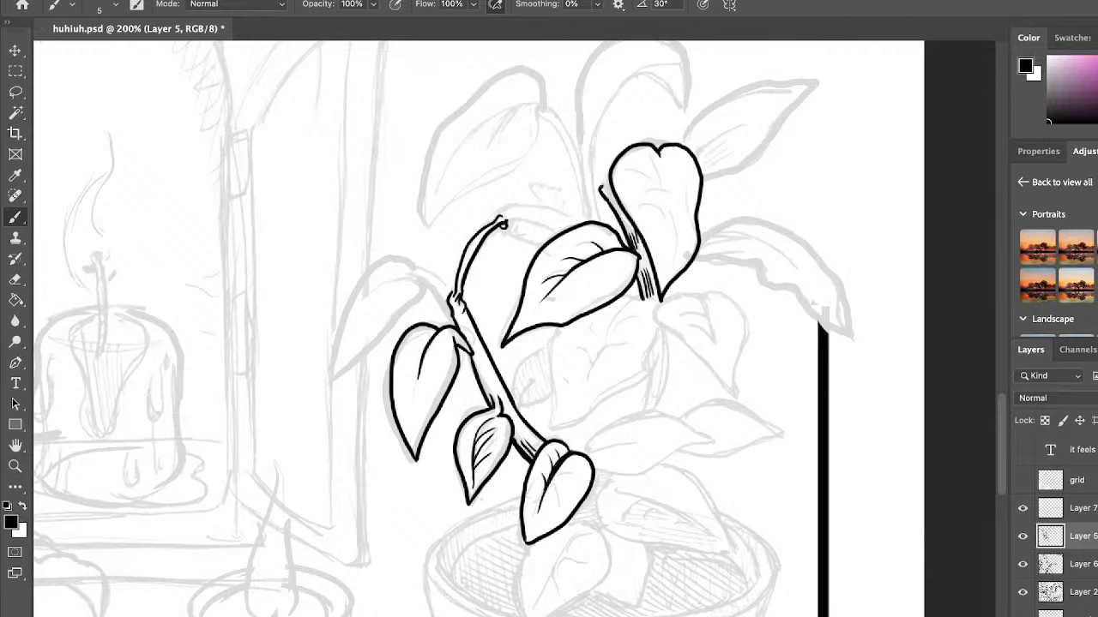
left_click_drag(601, 188, 638, 235)
left_click_drag(657, 152, 670, 228)
mouse_move(639, 167)
left_mouse_down()
mouse_move(666, 199)
mouse_move(668, 266)
left_mouse_up()
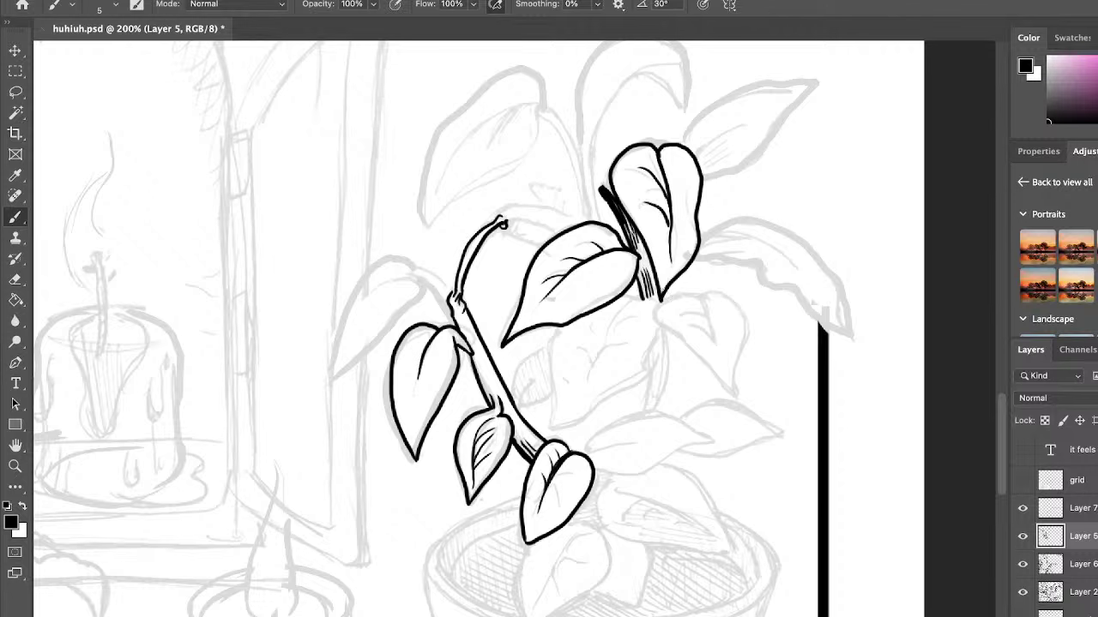
Ink the broad leaf below the first pointed leaf with its veins, and continue the main stem with short bark lines beneath it.
mouse_move(626, 300)
left_mouse_down()
mouse_move(661, 317)
mouse_move(659, 342)
mouse_move(643, 373)
mouse_move(576, 427)
mouse_move(552, 419)
mouse_move(557, 328)
left_mouse_up()
left_click_drag(586, 380, 629, 300)
mouse_move(596, 343)
left_mouse_down()
mouse_move(630, 329)
mouse_move(612, 350)
mouse_move(623, 346)
mouse_move(638, 317)
mouse_move(593, 358)
mouse_move(642, 398)
mouse_move(640, 416)
left_mouse_up()
left_click_drag(665, 335, 660, 408)
mouse_move(652, 371)
left_mouse_down()
mouse_move(653, 403)
mouse_move(658, 345)
mouse_move(654, 405)
left_mouse_up()
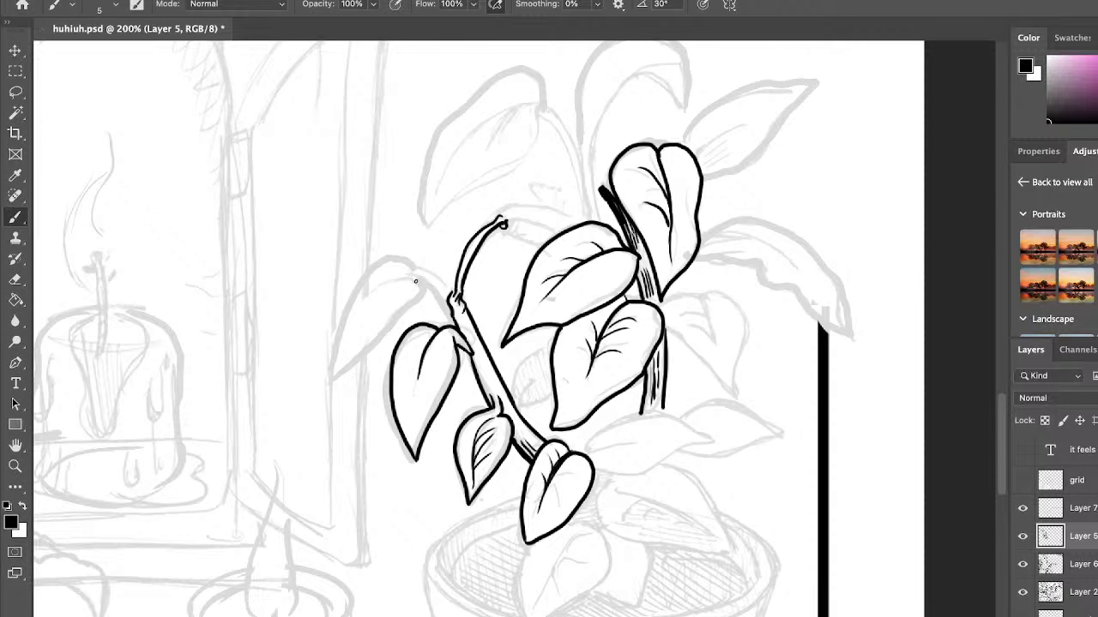
Ink the outermost hanging leaf with its stalk, and the folded leaf and small pointed leaf at the curled stalk's tip.
mouse_move(401, 282)
left_mouse_down()
mouse_move(422, 279)
mouse_move(451, 301)
left_mouse_up()
mouse_move(414, 276)
left_mouse_down()
mouse_move(402, 280)
mouse_move(415, 272)
mouse_move(453, 295)
mouse_move(405, 263)
mouse_move(339, 340)
mouse_move(340, 374)
mouse_move(422, 300)
mouse_move(410, 276)
mouse_move(420, 289)
left_mouse_up()
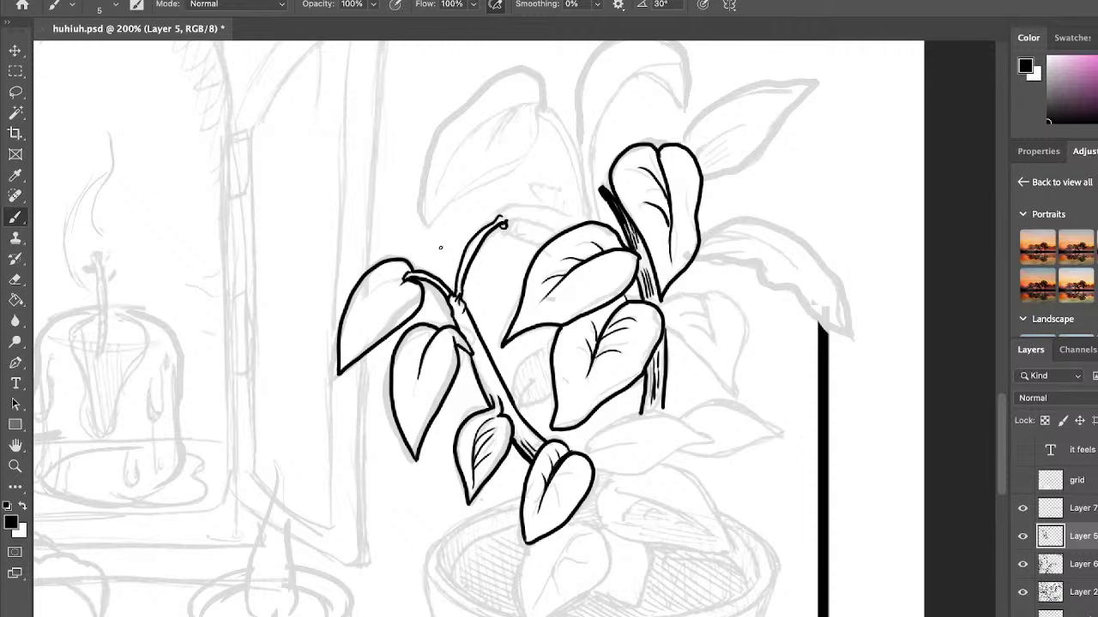
mouse_move(499, 210)
left_mouse_down()
mouse_move(530, 202)
mouse_move(565, 226)
left_mouse_up()
mouse_move(495, 211)
left_mouse_down()
mouse_move(487, 225)
mouse_move(539, 249)
left_mouse_up()
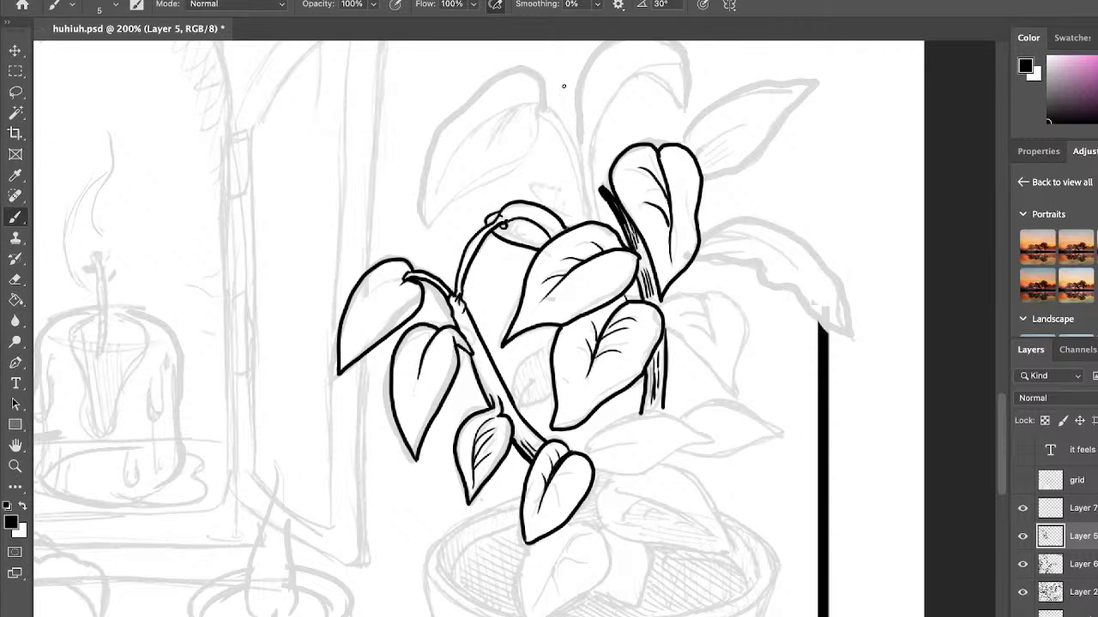
mouse_move(529, 180)
left_mouse_down()
mouse_move(542, 206)
mouse_move(578, 199)
mouse_move(587, 222)
left_mouse_up()
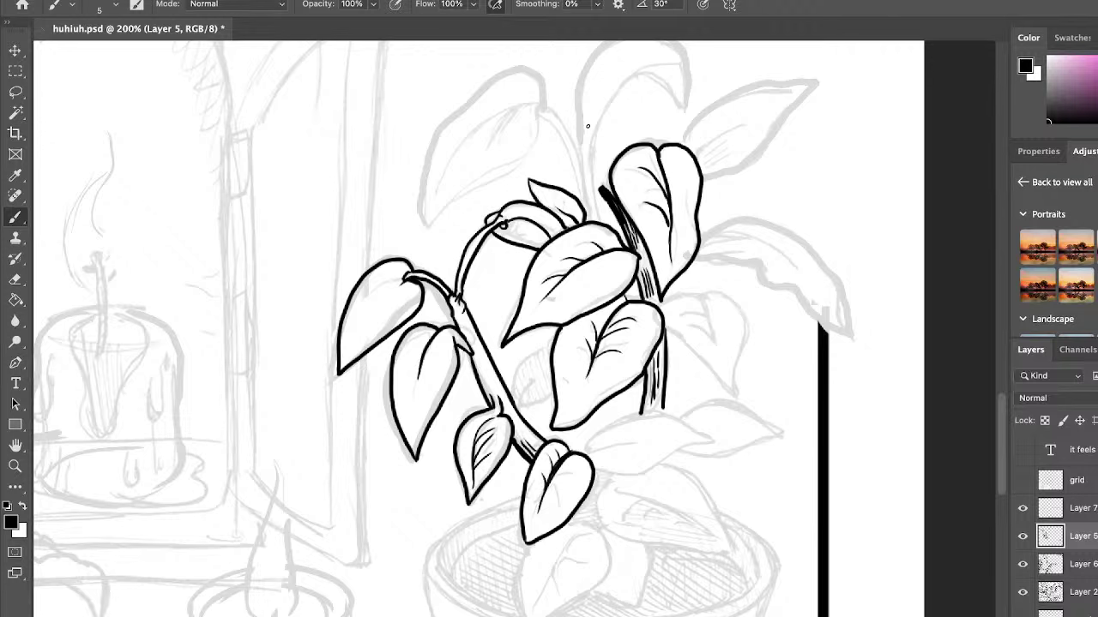
Erase the heavy dark edge of the main stem beside the upright leaf and redraw it with thinner lines.
key("e")
mouse_move(614, 199)
left_mouse_down()
mouse_move(607, 212)
mouse_move(639, 255)
left_mouse_up()
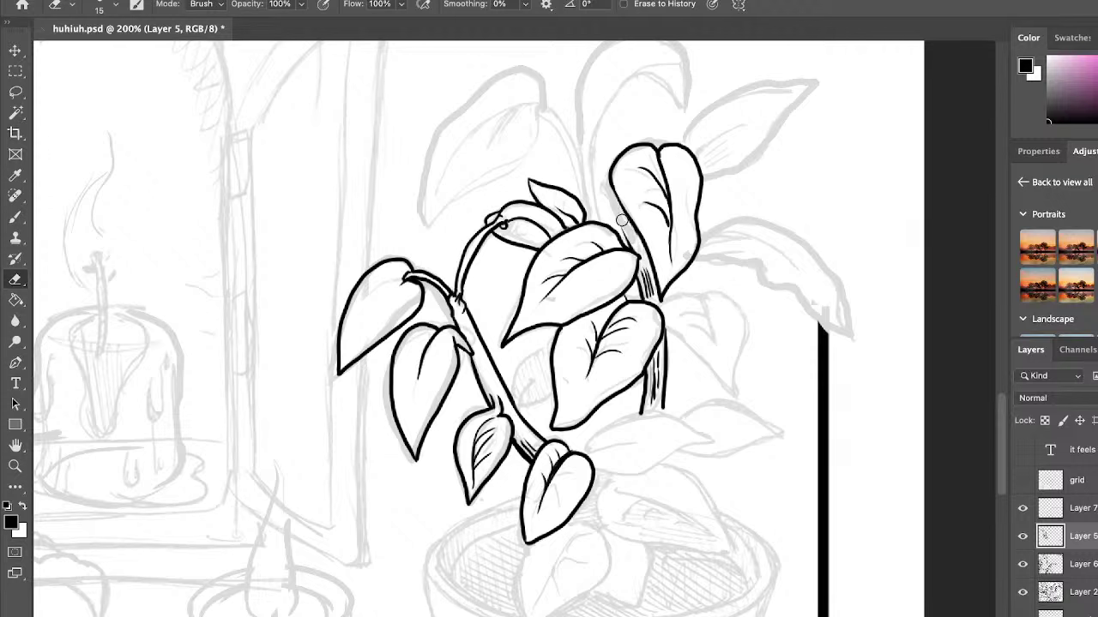
key("b")
mouse_move(611, 192)
left_mouse_down()
mouse_move(629, 240)
mouse_move(610, 187)
mouse_move(645, 255)
left_mouse_up()
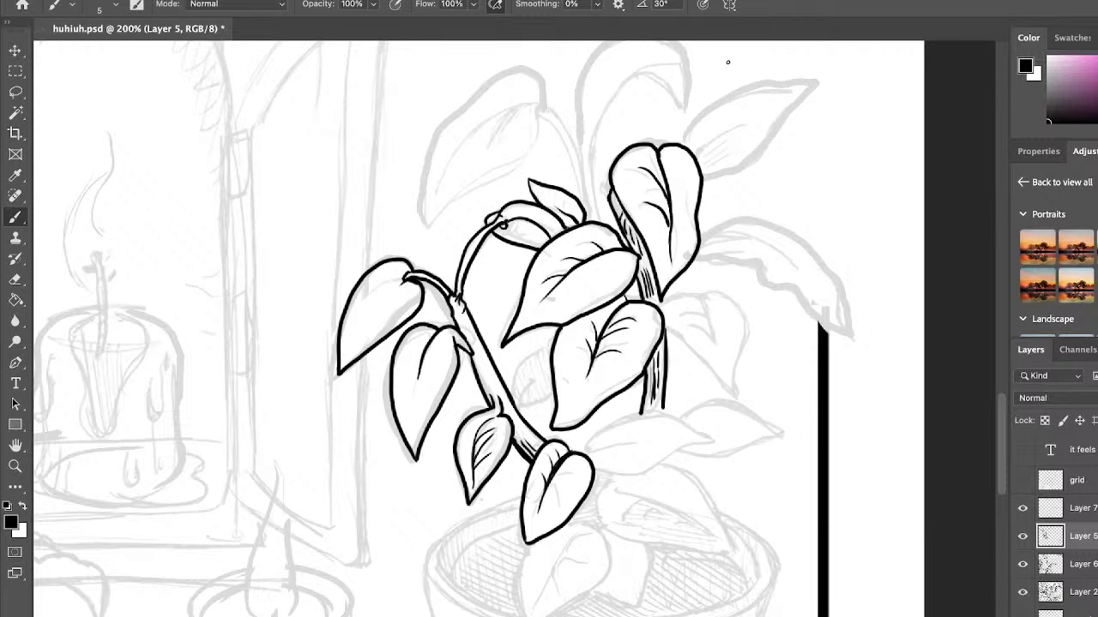
Ink the pointed leaf extending up behind the upright heart-shaped leaf, with long veins running from its base.
mouse_move(685, 139)
left_mouse_down()
mouse_move(692, 120)
mouse_move(806, 81)
mouse_move(768, 139)
mouse_move(701, 176)
mouse_move(737, 122)
left_mouse_up()
mouse_move(698, 161)
left_mouse_down()
mouse_move(722, 135)
mouse_move(753, 119)
left_mouse_up()
left_click_drag(702, 160, 749, 126)
mouse_move(712, 160)
left_mouse_down()
mouse_move(743, 140)
mouse_move(723, 157)
mouse_move(781, 117)
left_mouse_up()
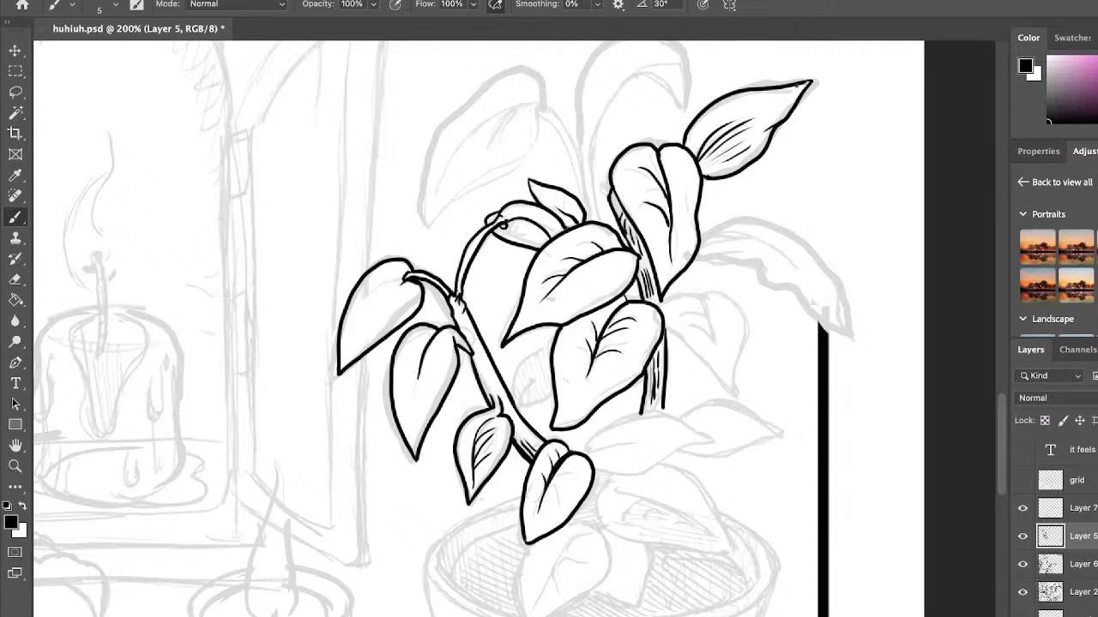
Ink the large drooping leaf at the plant's upper left with its curved stalk, folded inner edge and veins.
mouse_move(542, 112)
left_mouse_down()
mouse_move(570, 134)
mouse_move(587, 193)
left_mouse_up()
left_click_drag(541, 111, 585, 201)
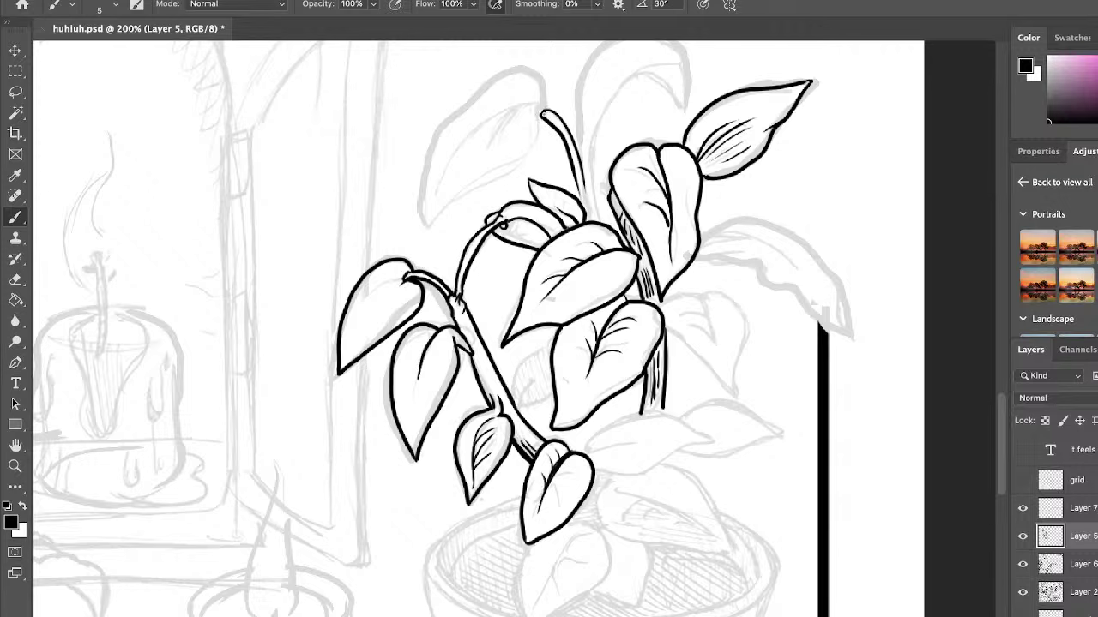
mouse_move(546, 109)
left_mouse_down()
mouse_move(546, 78)
mouse_move(522, 68)
mouse_move(478, 105)
mouse_move(441, 148)
mouse_move(434, 224)
mouse_move(544, 118)
left_mouse_up()
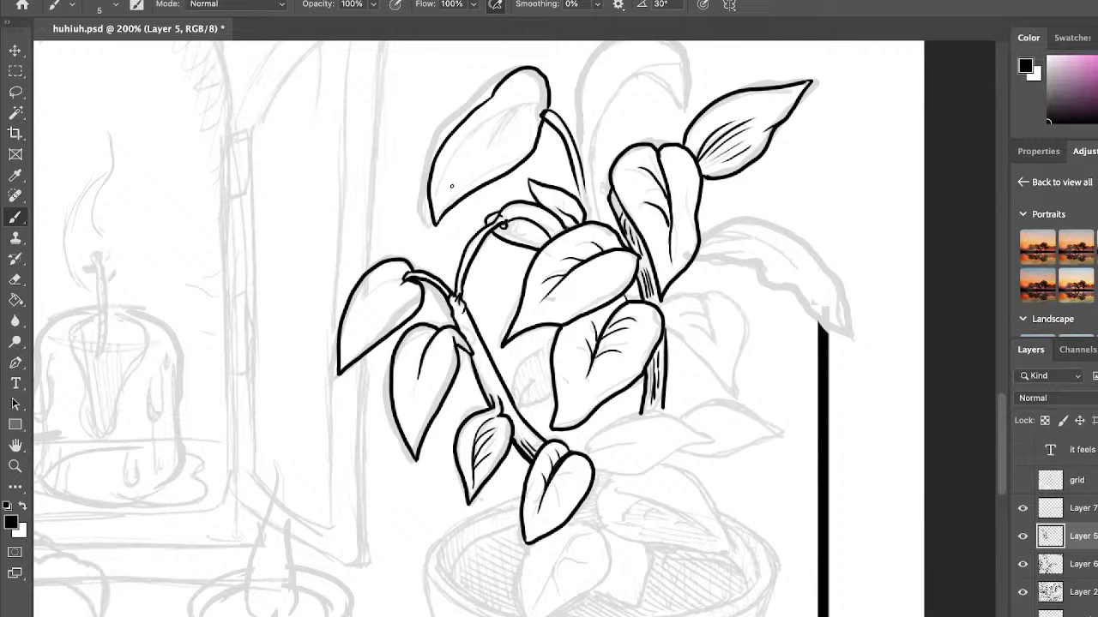
mouse_move(442, 181)
left_mouse_down()
mouse_move(490, 124)
mouse_move(538, 103)
mouse_move(516, 163)
mouse_move(525, 121)
mouse_move(493, 142)
left_mouse_up()
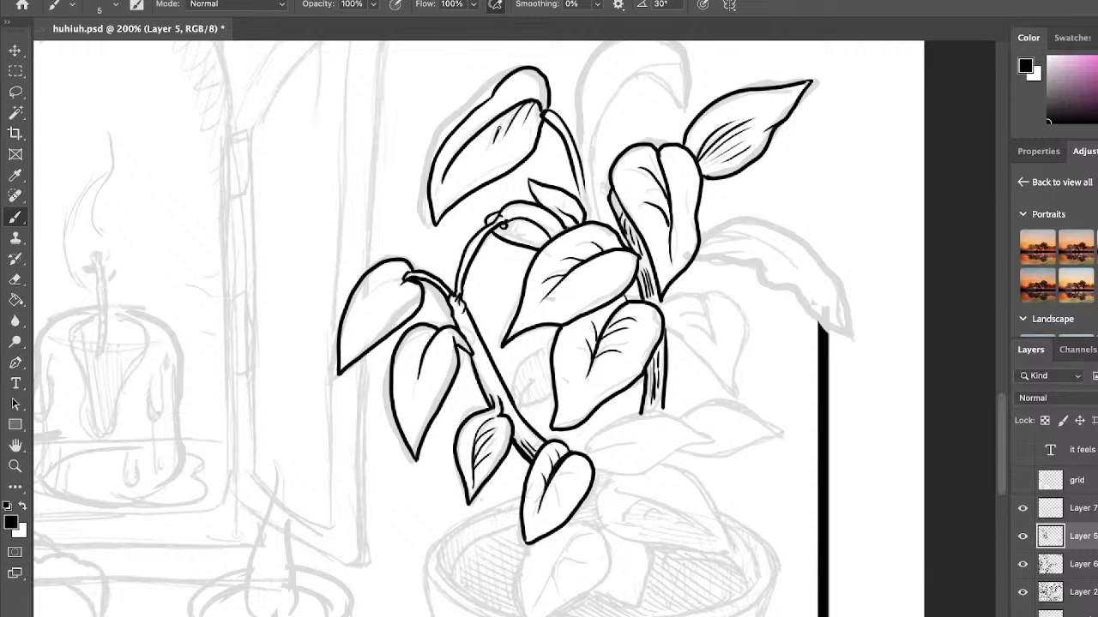
mouse_move(530, 104)
left_mouse_down()
mouse_move(501, 132)
mouse_move(526, 110)
left_mouse_up()
left_click_drag(480, 144, 511, 112)
Ink the stalk lines joining the main stem behind the upper leaves, and hatch the inside of the small folded leaf.
left_click_drag(592, 148, 605, 222)
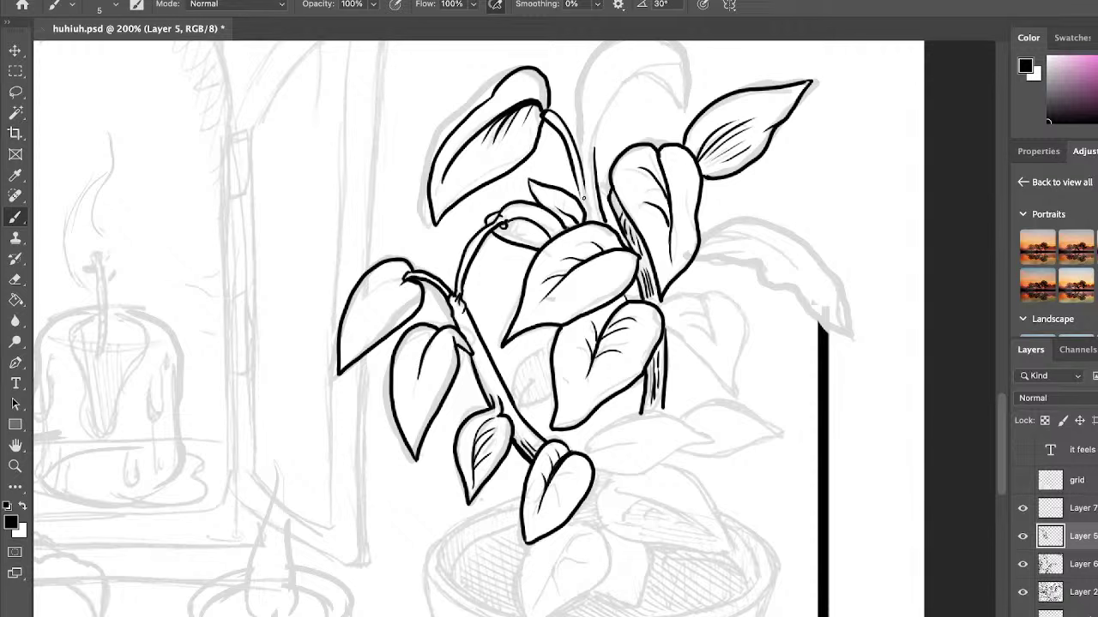
left_click_drag(588, 203, 599, 220)
left_click_drag(504, 228, 516, 242)
mouse_move(515, 224)
left_mouse_down()
mouse_move(519, 241)
mouse_move(539, 244)
left_mouse_up()
Ink the tall curling leaf at the top of the plant, with its inner edge and a dark underside at the tip.
left_click_drag(1001, 410, 998, 369)
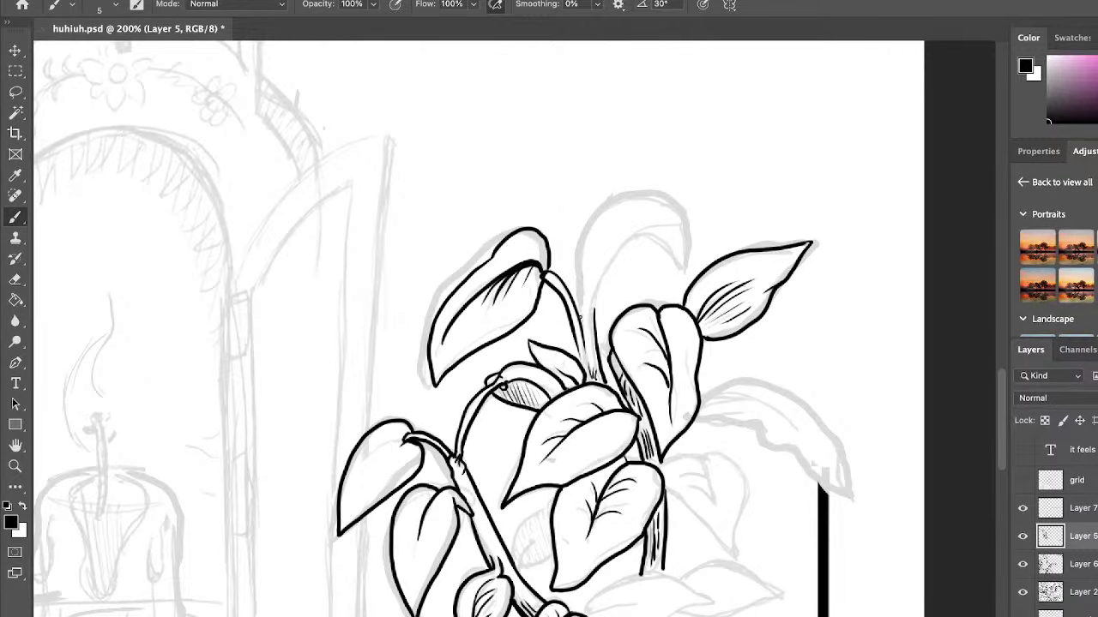
mouse_move(579, 317)
left_mouse_down()
mouse_move(576, 287)
mouse_move(598, 203)
mouse_move(670, 211)
mouse_move(685, 242)
left_mouse_up()
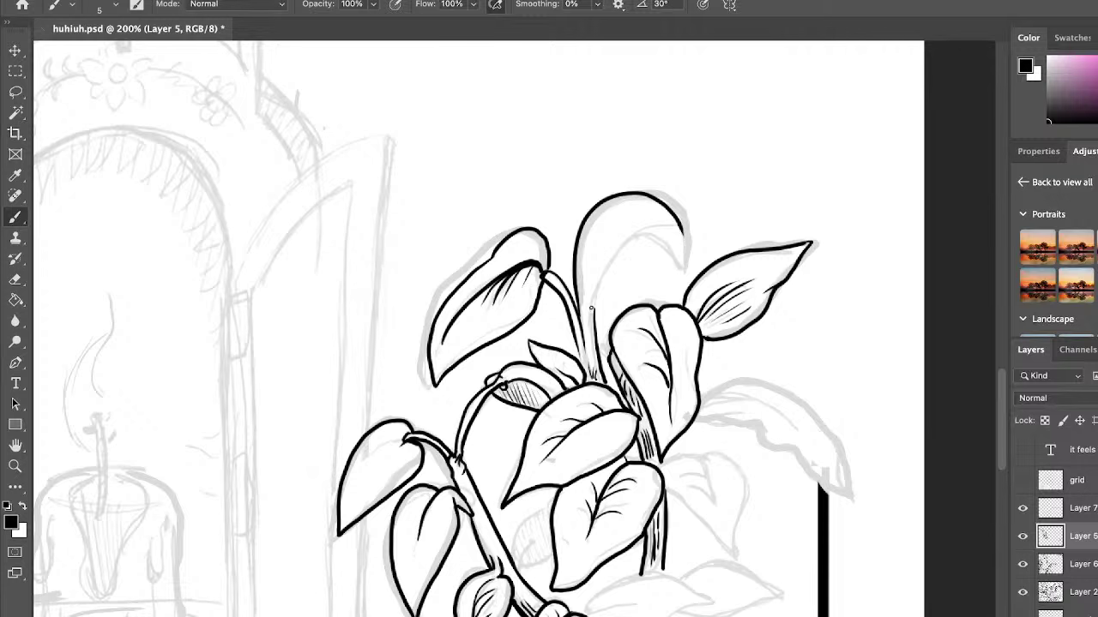
mouse_move(590, 309)
left_mouse_down()
mouse_move(602, 273)
mouse_move(659, 229)
mouse_move(682, 249)
mouse_move(667, 267)
mouse_move(674, 276)
mouse_move(681, 224)
mouse_move(678, 271)
left_mouse_up()
mouse_move(642, 237)
left_mouse_down()
mouse_move(672, 232)
mouse_move(677, 273)
mouse_move(678, 255)
left_mouse_up()
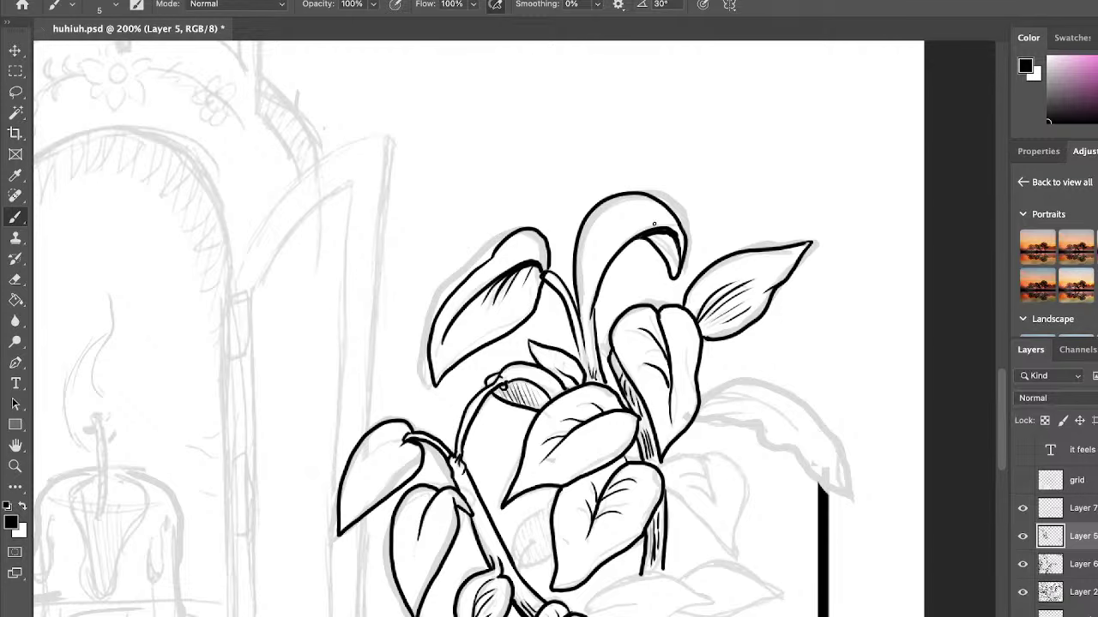
Ink the horizontal pointed leaf at the base of the main stem above the pot, with its midrib.
left_click_drag(996, 390, 1000, 455)
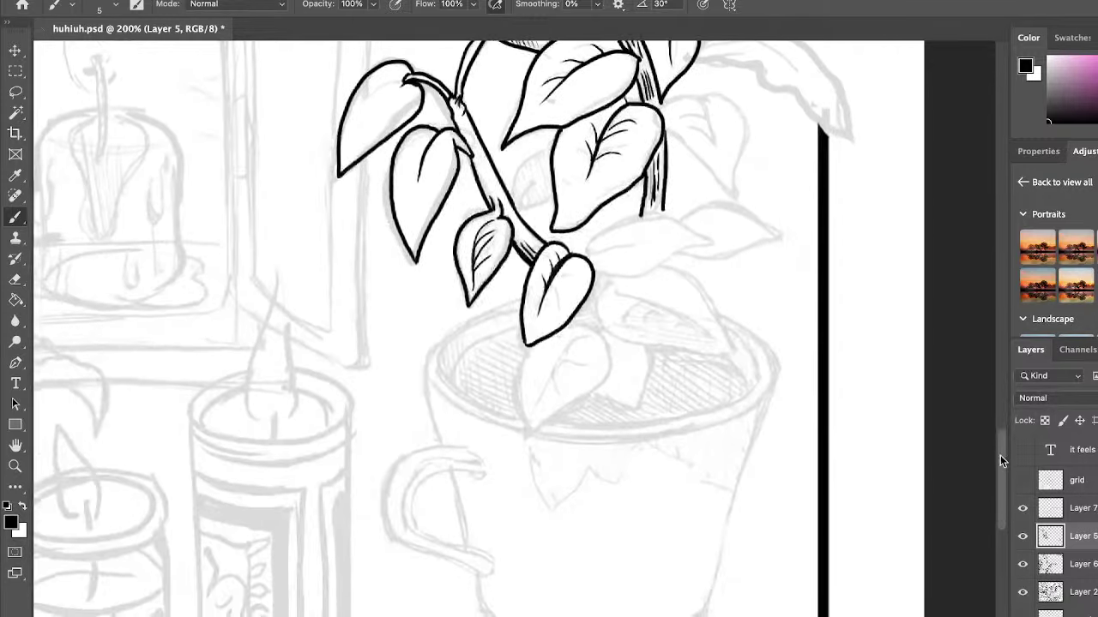
mouse_move(590, 261)
left_mouse_down()
mouse_move(662, 227)
mouse_move(710, 249)
left_mouse_up()
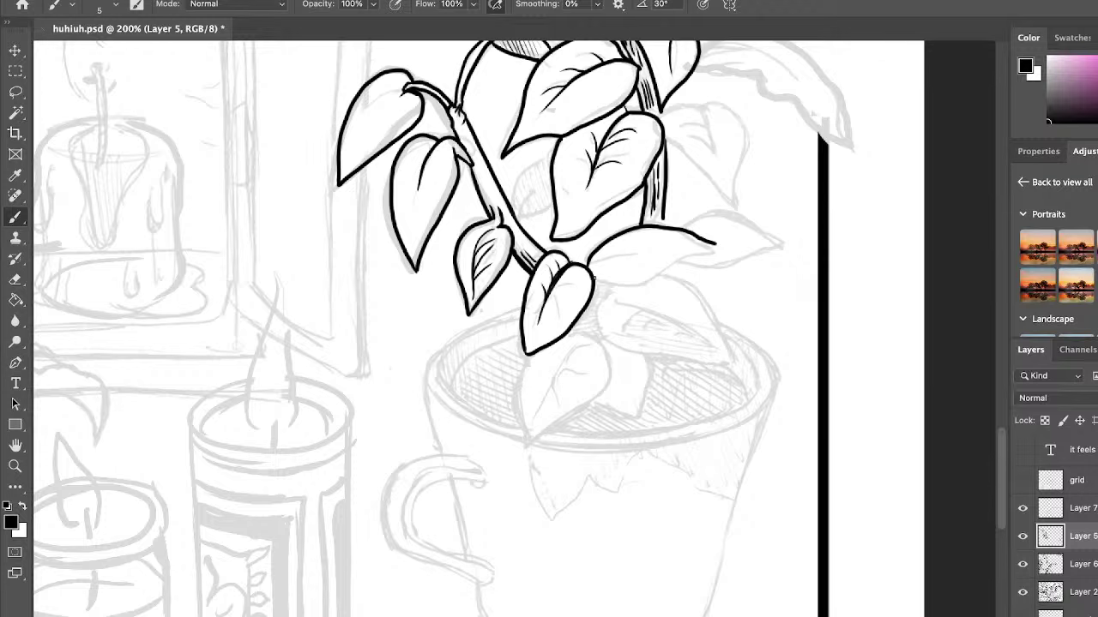
left_click_drag(595, 276, 716, 245)
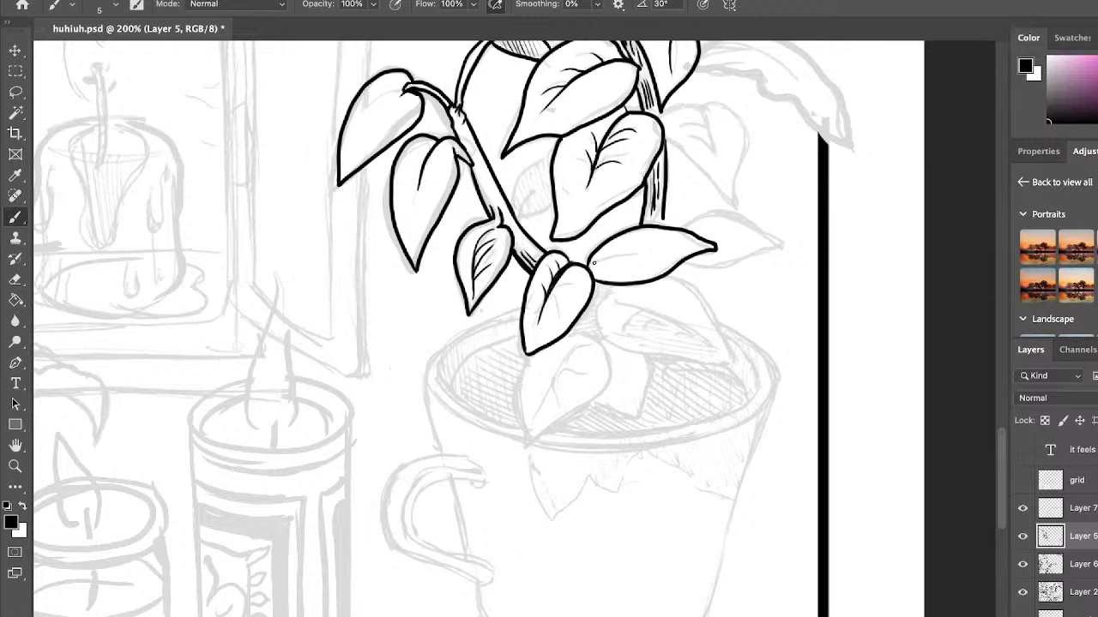
left_click_drag(592, 263, 660, 246)
Ink the leaf hanging over the pot's front rim, with its midrib and curved side veins.
mouse_move(572, 335)
left_mouse_down()
mouse_move(618, 370)
mouse_move(534, 463)
mouse_move(524, 352)
mouse_move(513, 384)
mouse_move(532, 461)
left_mouse_up()
key("ctrl+z")
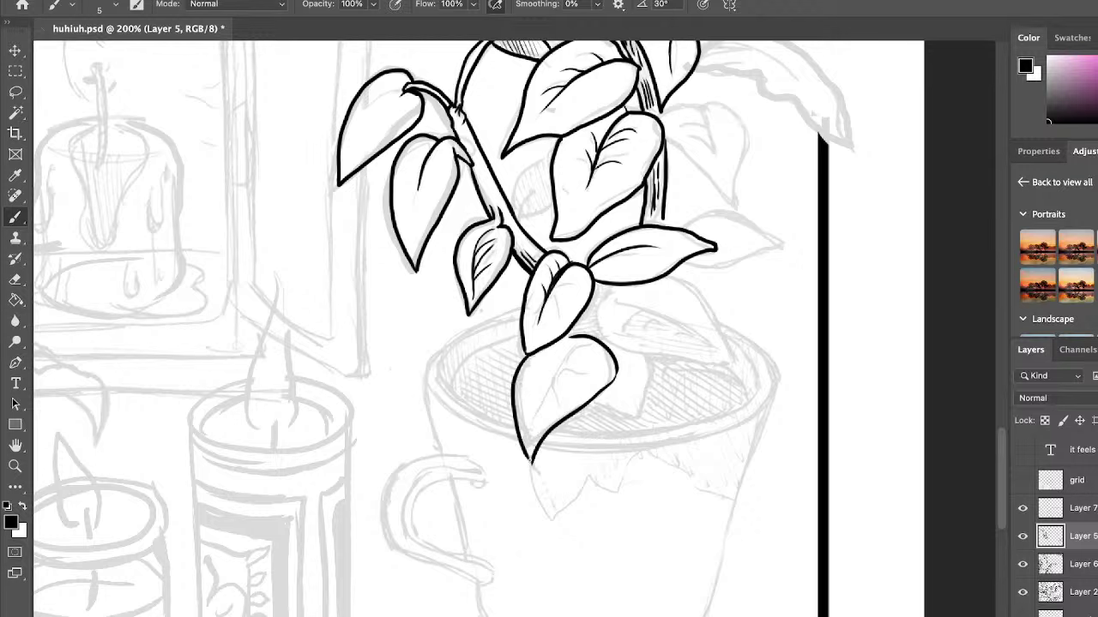
left_click_drag(539, 391, 585, 340)
left_click_drag(579, 337, 565, 337)
mouse_move(545, 385)
left_mouse_down()
mouse_move(583, 371)
mouse_move(587, 350)
left_mouse_up()
mouse_move(547, 380)
left_mouse_down()
mouse_move(535, 424)
mouse_move(554, 378)
left_mouse_up()
key("super+z")
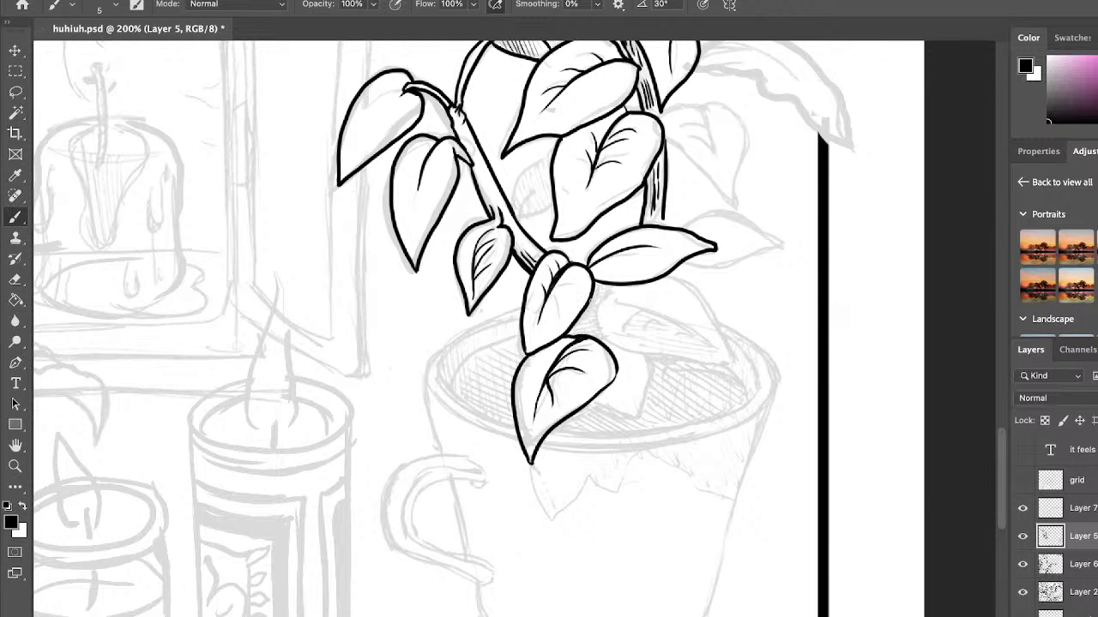
Ink the outline of the broad leaf lying over the pot's soil and erase the overshooting line at its tip.
mouse_move(595, 286)
left_mouse_down()
mouse_move(598, 321)
mouse_move(626, 347)
mouse_move(747, 374)
left_mouse_up()
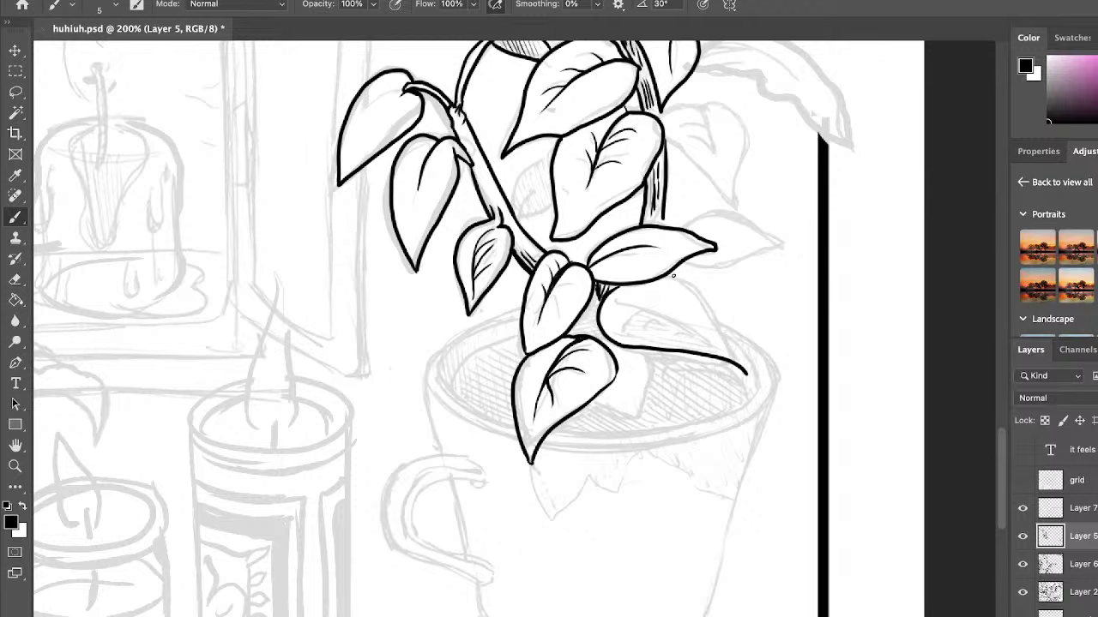
left_click_drag(673, 275, 745, 374)
key("e")
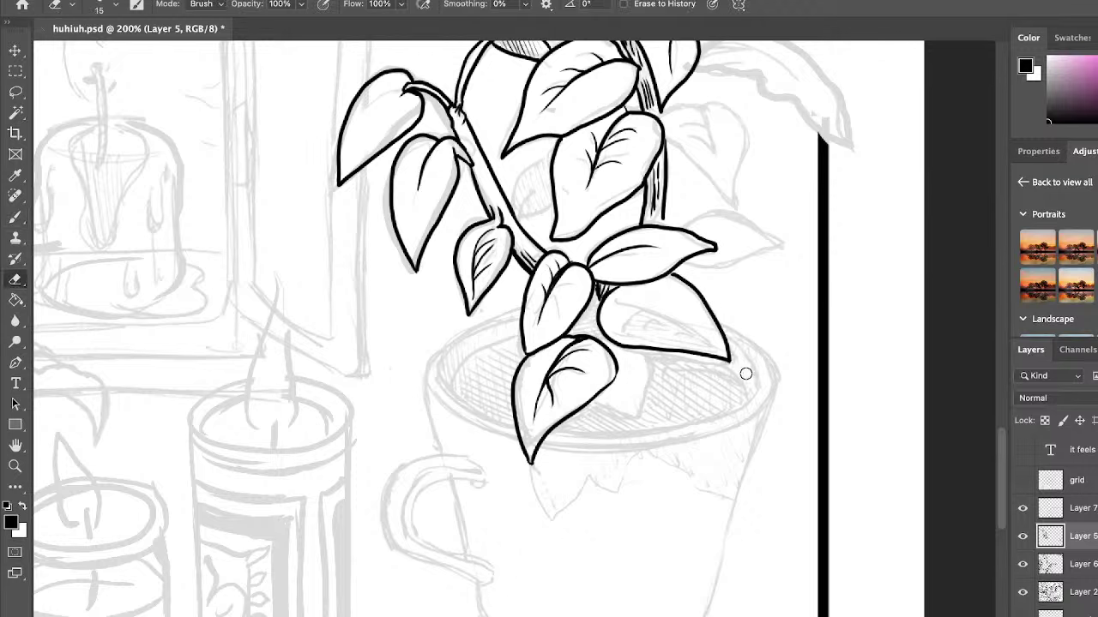
left_click(17, 216)
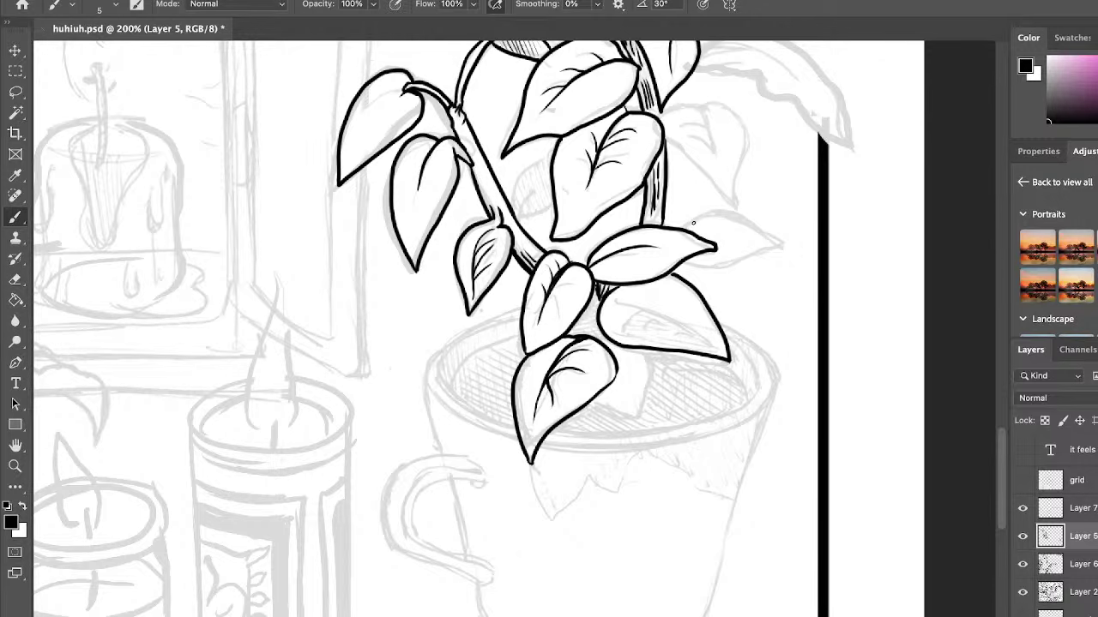
mouse_move(686, 228)
left_mouse_down()
mouse_move(715, 217)
mouse_move(800, 238)
left_mouse_up()
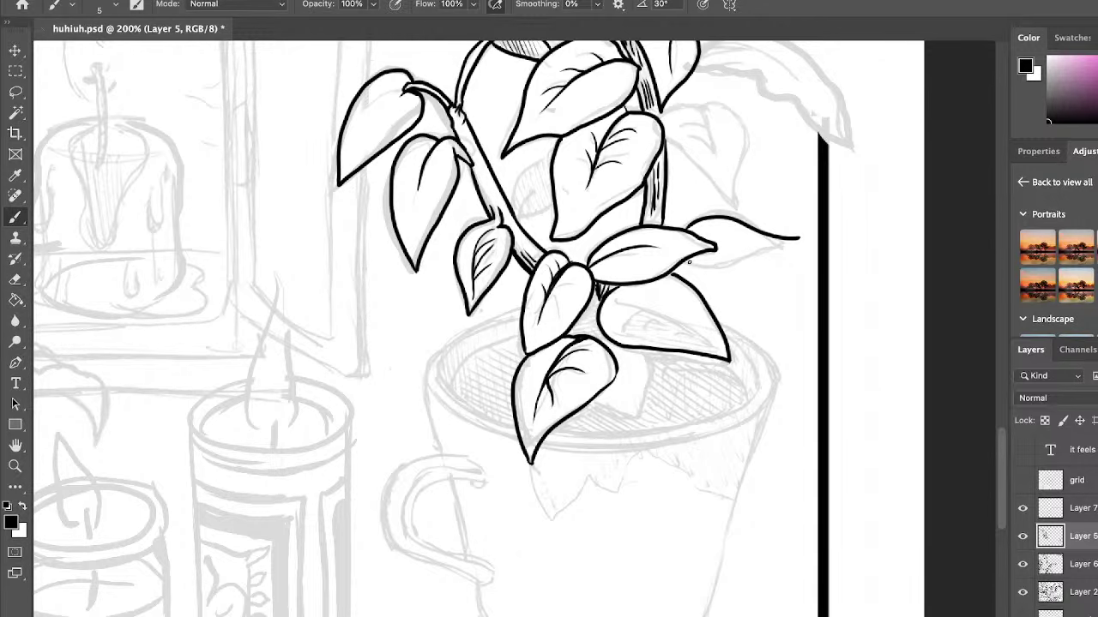
mouse_move(686, 262)
left_mouse_down()
mouse_move(739, 266)
mouse_move(789, 240)
left_mouse_up()
key("ctrl+z")
key("ctrl+z")
Ink the pointed leaf behind the horizontal leaf, and the heart-shaped leaf on the main stem's outer side with its veins.
mouse_move(683, 228)
left_mouse_down()
mouse_move(747, 220)
mouse_move(781, 262)
left_mouse_up()
mouse_move(684, 262)
left_mouse_down()
mouse_move(741, 267)
mouse_move(777, 255)
left_mouse_up()
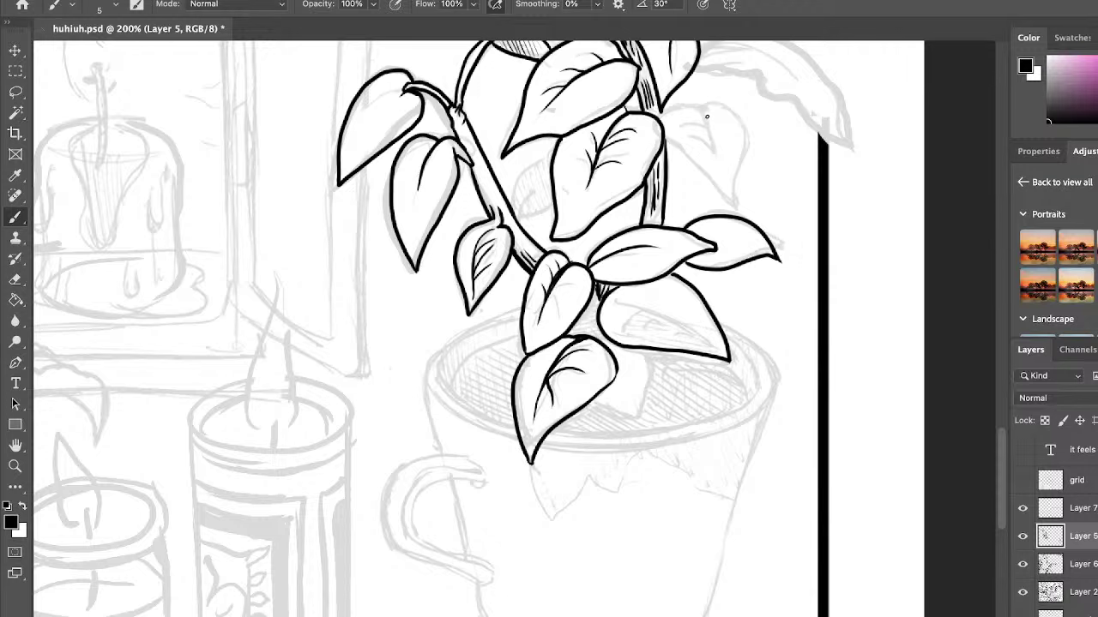
mouse_move(710, 132)
left_mouse_down()
mouse_move(686, 105)
mouse_move(665, 127)
left_mouse_up()
mouse_move(667, 135)
left_mouse_down()
mouse_move(733, 208)
mouse_move(738, 160)
mouse_move(722, 107)
mouse_move(708, 108)
left_mouse_up()
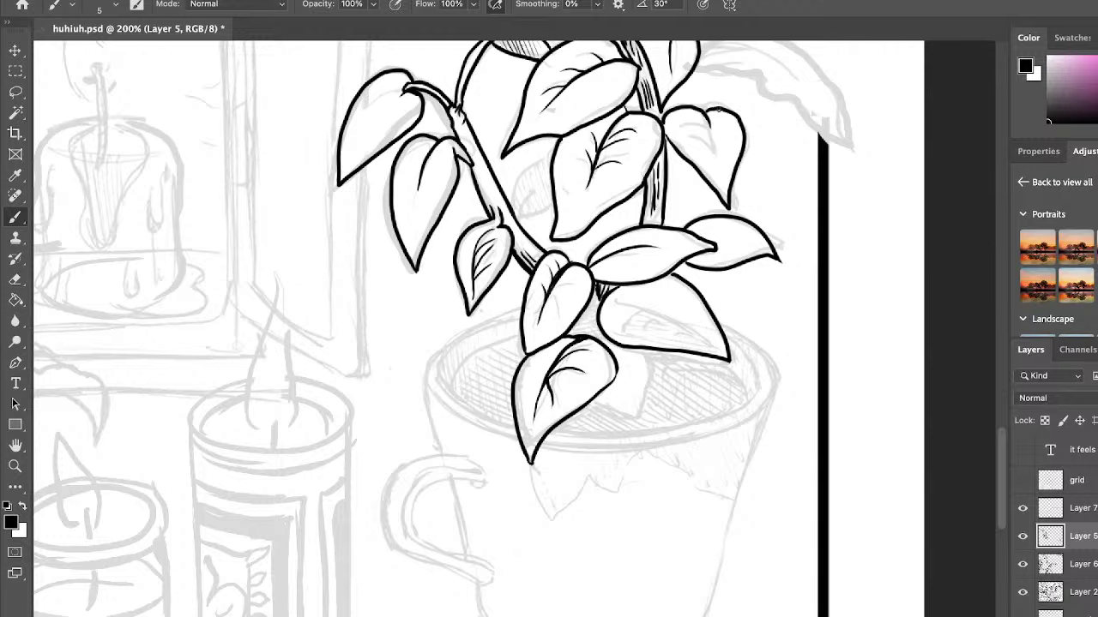
mouse_move(679, 126)
left_mouse_down()
mouse_move(713, 140)
mouse_move(712, 169)
left_mouse_up()
Ink the small rounded leaf between the two stems, and add the midrib and side veins to the broad leaf above the soil.
mouse_move(519, 218)
left_mouse_down()
mouse_move(546, 188)
mouse_move(528, 189)
mouse_move(538, 164)
mouse_move(549, 162)
left_mouse_up()
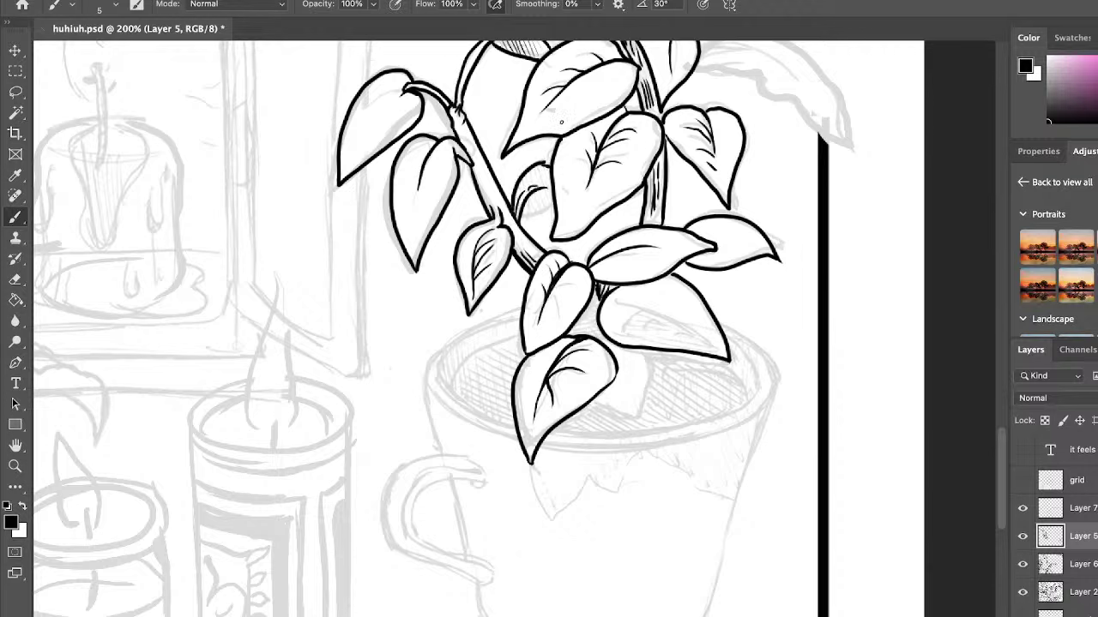
left_click_drag(521, 218, 550, 204)
mouse_move(613, 291)
left_mouse_down()
mouse_move(640, 292)
mouse_move(683, 322)
left_mouse_up()
mouse_move(618, 301)
left_mouse_down()
mouse_move(658, 309)
mouse_move(630, 319)
mouse_move(669, 297)
mouse_move(648, 321)
mouse_move(656, 311)
mouse_move(693, 318)
mouse_move(668, 328)
mouse_move(706, 328)
left_mouse_up()
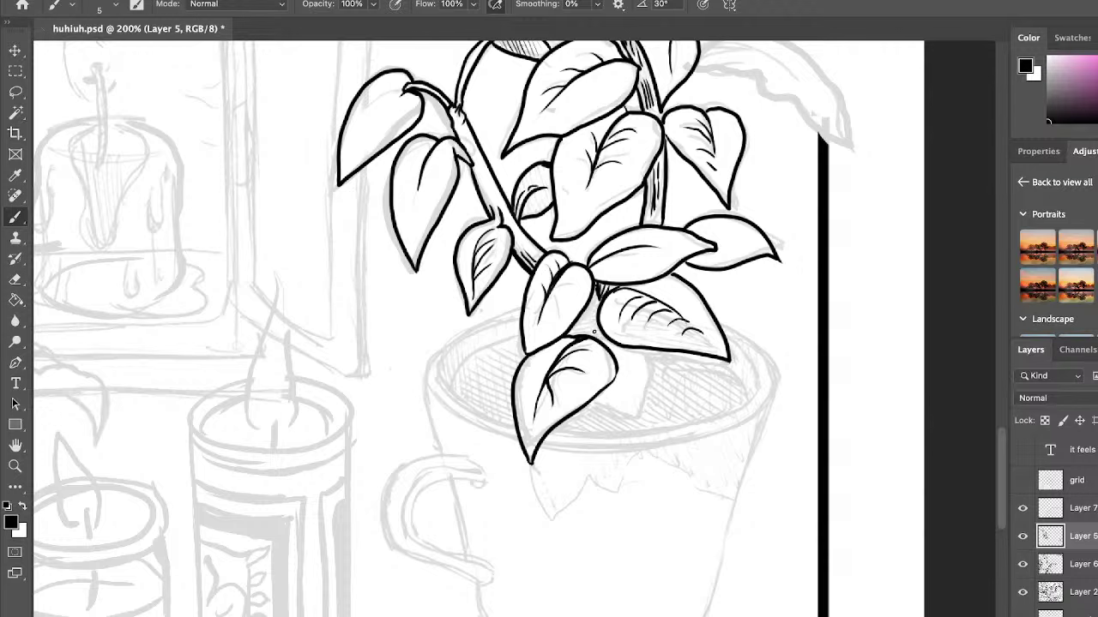
Fill the gap between the lowest leaves with dark shading, and hatch the slanted stem and the small rounded leaf.
mouse_move(586, 330)
left_mouse_down()
mouse_move(582, 318)
mouse_move(598, 338)
mouse_move(587, 319)
left_mouse_up()
mouse_move(590, 304)
left_mouse_down()
mouse_move(591, 327)
mouse_move(566, 333)
mouse_move(588, 325)
left_mouse_up()
mouse_move(480, 174)
left_mouse_down()
mouse_move(490, 198)
mouse_move(522, 214)
mouse_move(526, 192)
left_mouse_up()
mouse_move(542, 194)
left_mouse_down()
mouse_move(533, 210)
mouse_move(529, 189)
left_mouse_up()
mouse_move(546, 192)
left_mouse_down()
mouse_move(538, 208)
mouse_move(534, 187)
left_mouse_up()
mouse_move(548, 191)
left_mouse_down()
mouse_move(543, 202)
mouse_move(543, 189)
left_mouse_up()
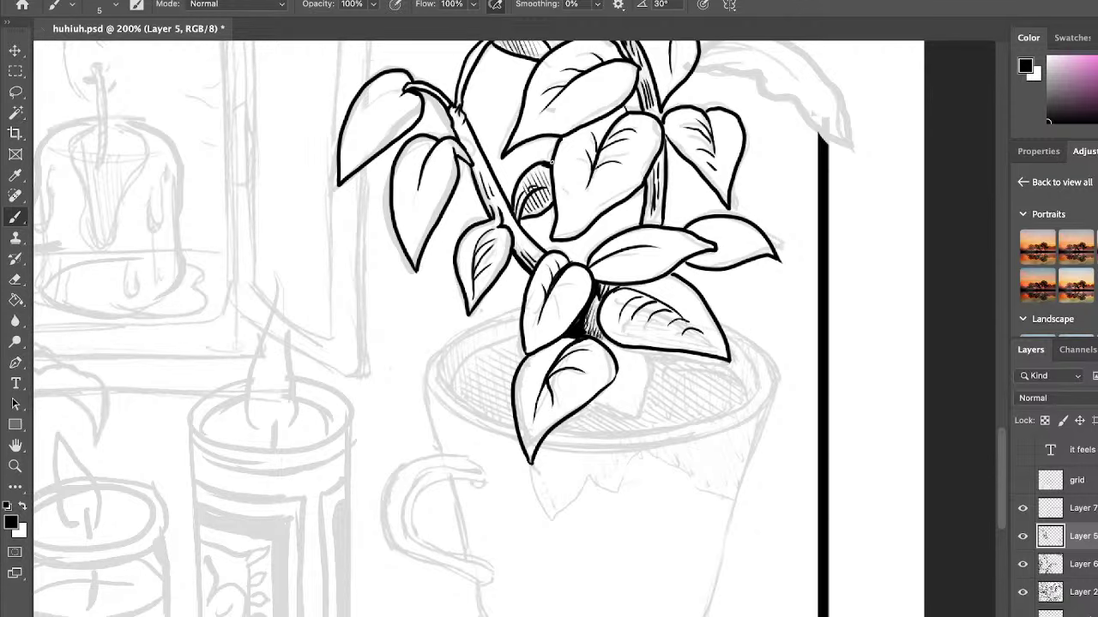
Ink the wavy lower edge of the drooping leaf on the plant's outer side, from the main stem to its tip.
scroll(772, 343, "up", 6)
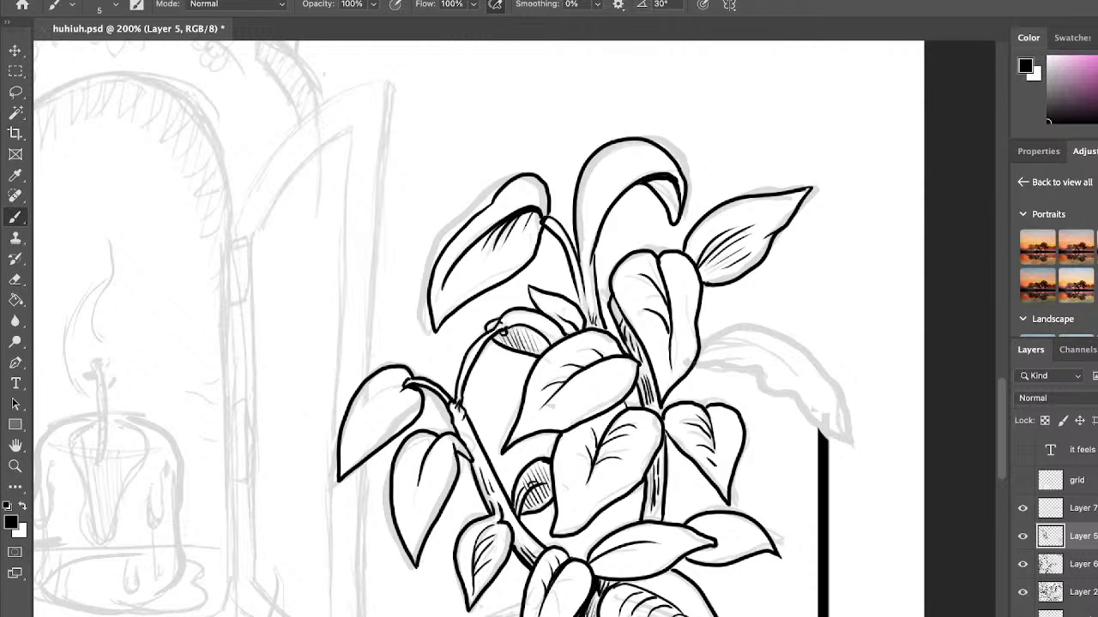
left_click_drag(695, 367, 777, 390)
key("e")
mouse_move(767, 369)
left_mouse_down()
mouse_move(774, 396)
mouse_move(811, 391)
mouse_move(796, 398)
mouse_move(815, 421)
mouse_move(850, 435)
mouse_move(821, 423)
mouse_move(820, 398)
mouse_move(827, 435)
mouse_move(852, 446)
left_mouse_up()
left_click(16, 216)
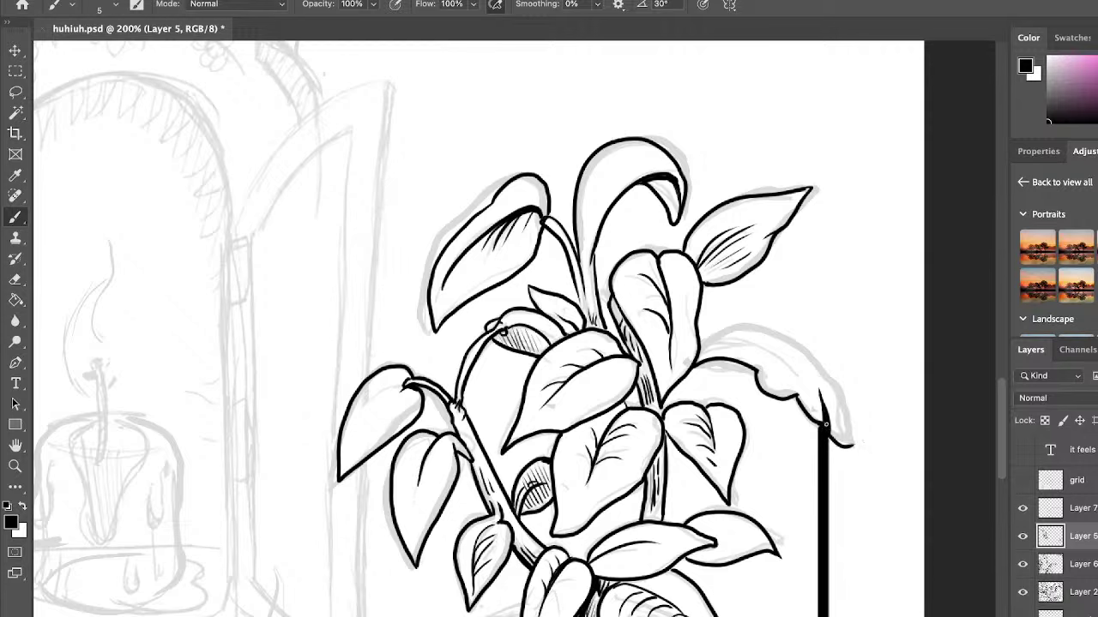
Ink the arched upper edges of the drooping leaf and undo the stray strokes at its tip.
left_click_drag(701, 346, 831, 417)
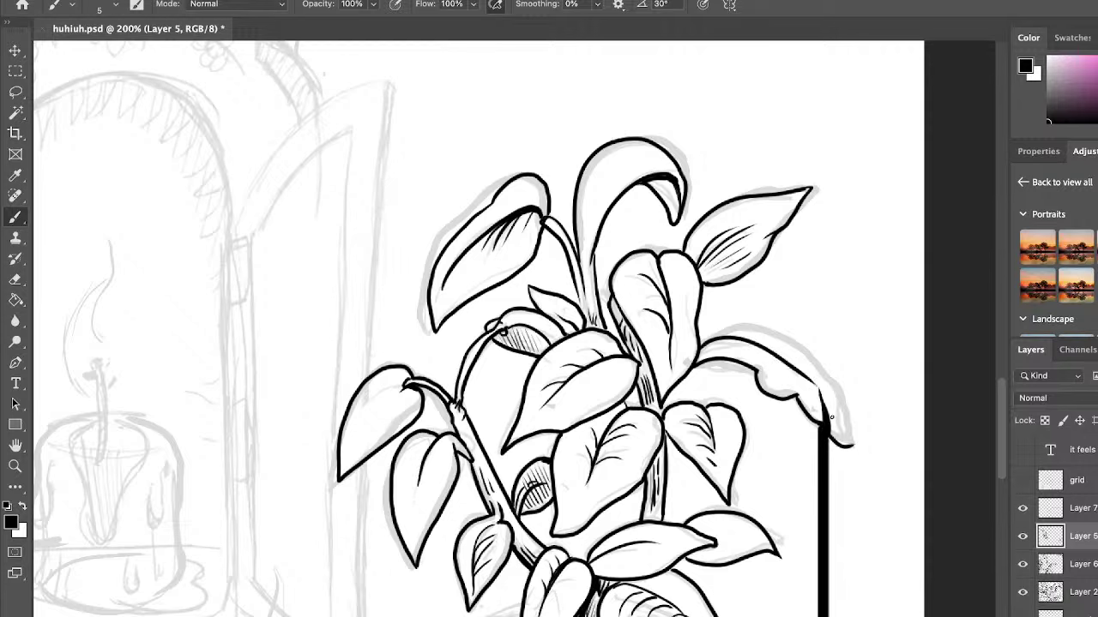
left_click_drag(701, 344, 818, 373)
key("super+z")
mouse_move(712, 339)
left_mouse_down()
mouse_move(854, 419)
mouse_move(870, 455)
left_mouse_up()
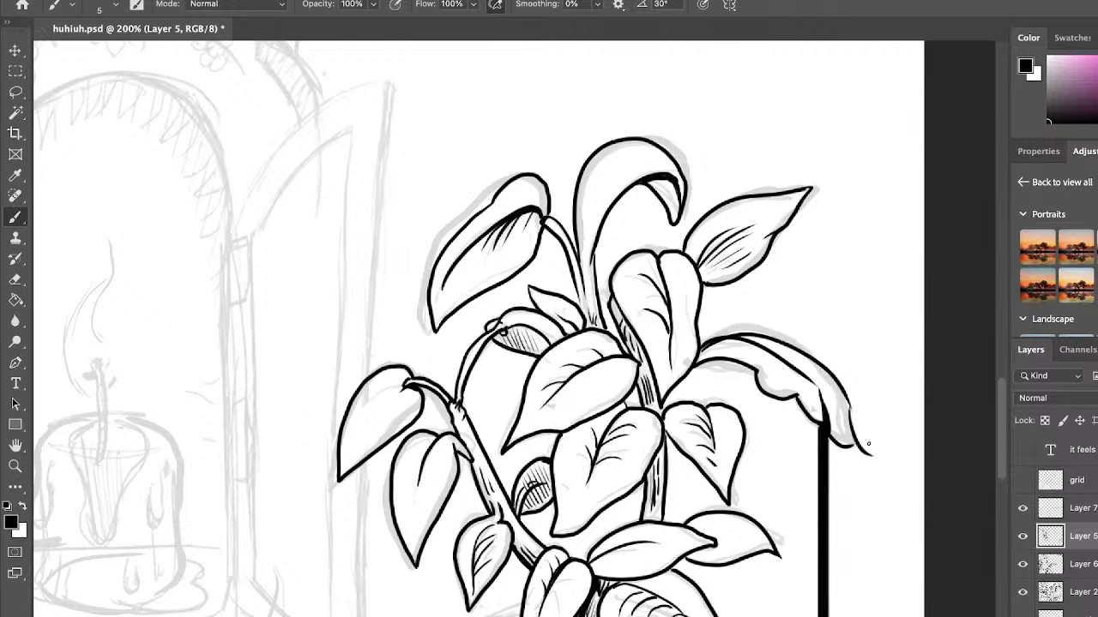
key("super+z")
left_click_drag(847, 402, 863, 453)
key("ctrl+z")
Erase the drooping leaf's rough tip, redraw it to a sharp point, and ink the fold line inside the wavy edge.
left_click(23, 273)
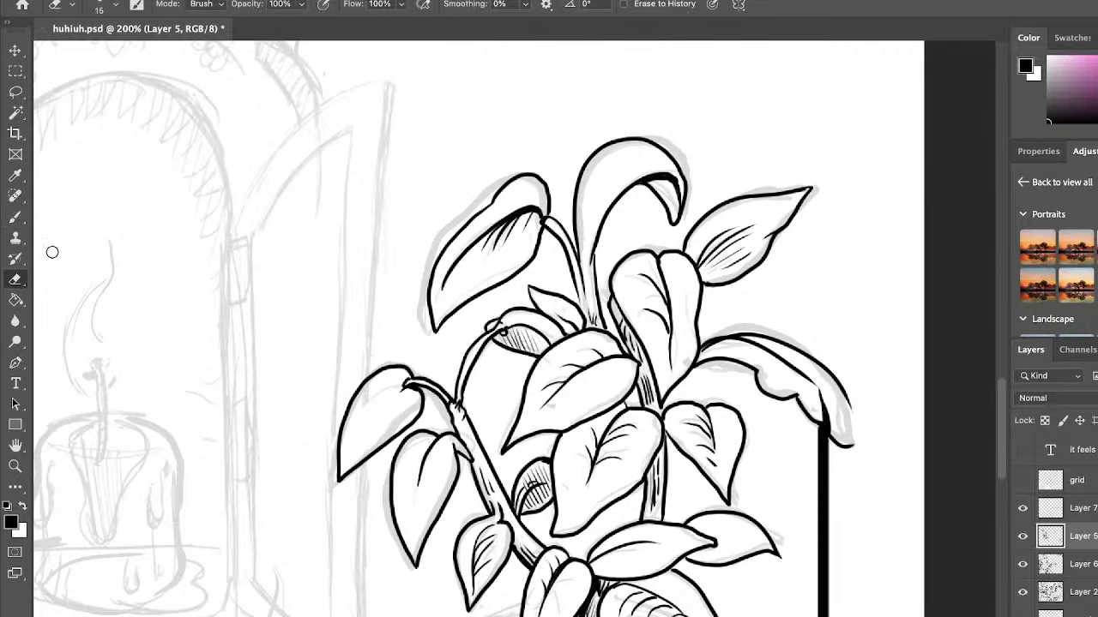
mouse_move(829, 406)
left_mouse_down()
mouse_move(821, 391)
mouse_move(845, 439)
mouse_move(839, 386)
mouse_move(870, 448)
left_mouse_up()
key("b")
left_click_drag(822, 407, 849, 447)
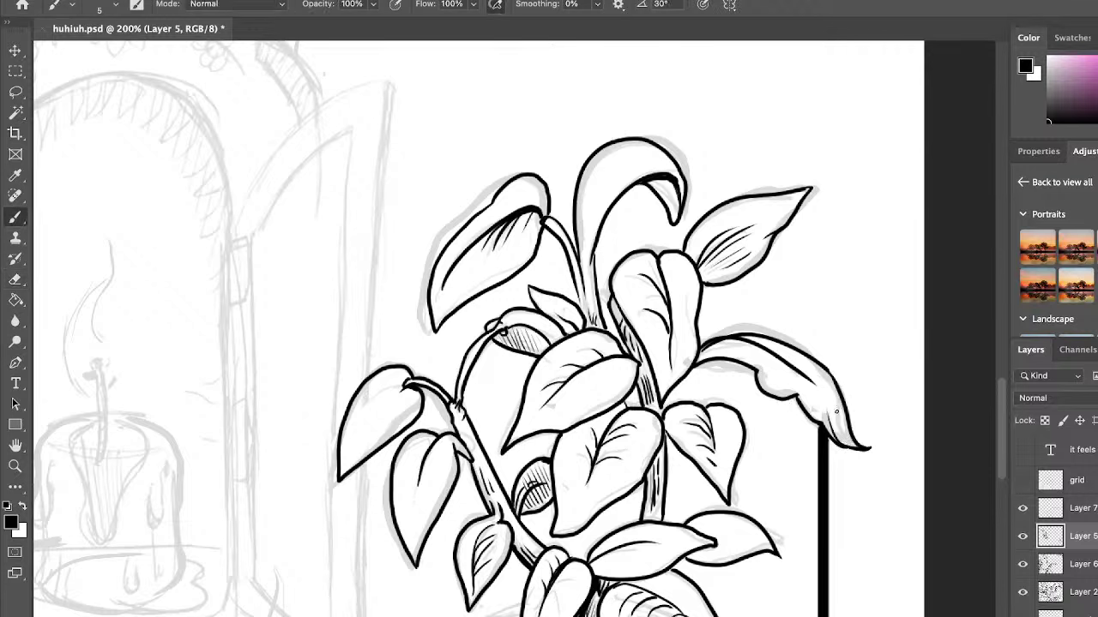
mouse_move(713, 347)
left_mouse_down()
mouse_move(748, 341)
mouse_move(798, 377)
mouse_move(813, 376)
mouse_move(843, 427)
left_mouse_up()
key("super+z")
key("super+z")
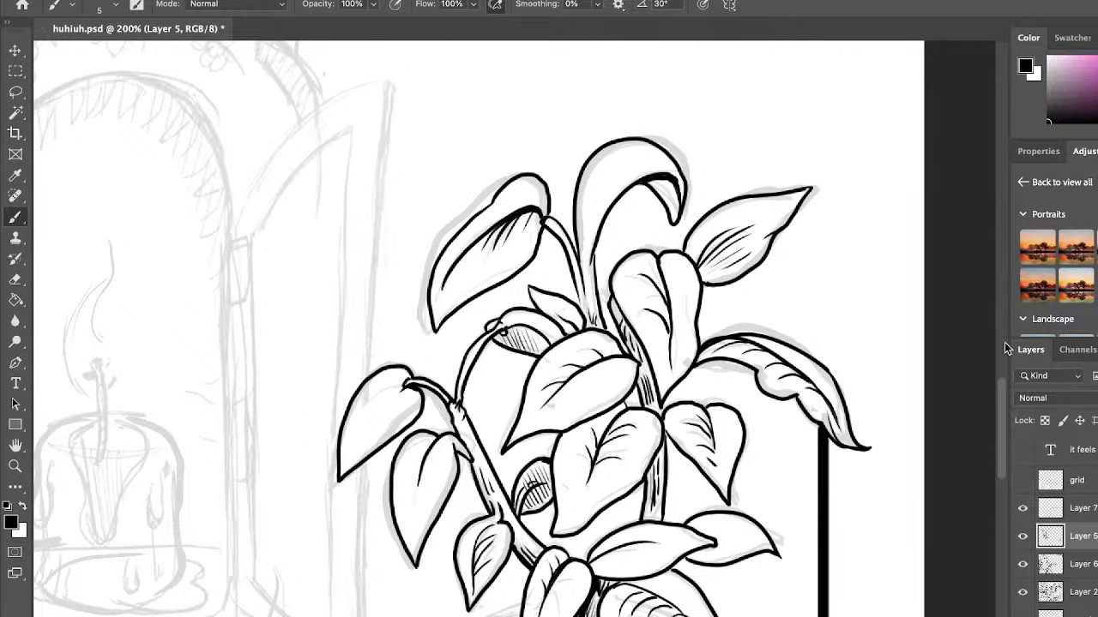
Draw an ellipse shape of about 455 by 202 px over the sketched mug rim.
left_click_drag(999, 410, 994, 462)
left_click(15, 425)
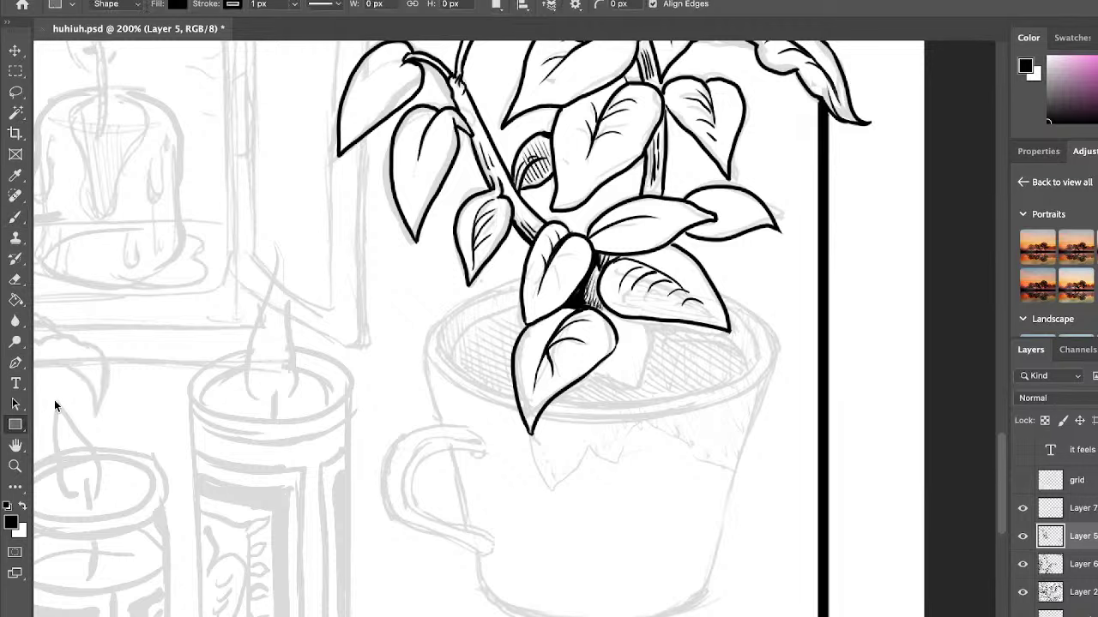
key("shift+u")
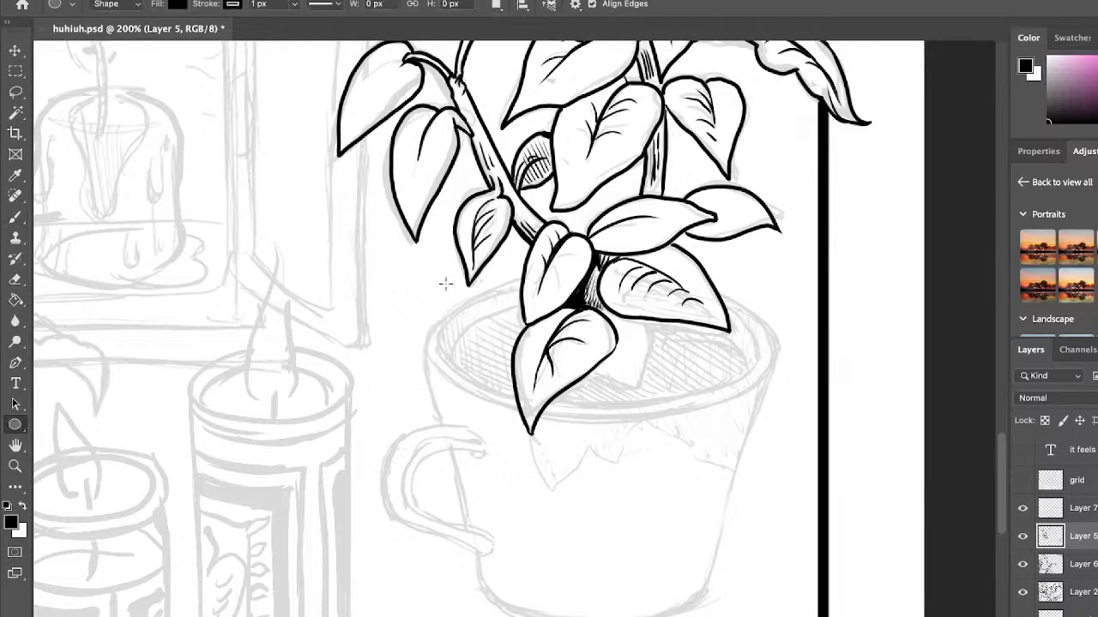
left_click_drag(416, 259, 778, 419)
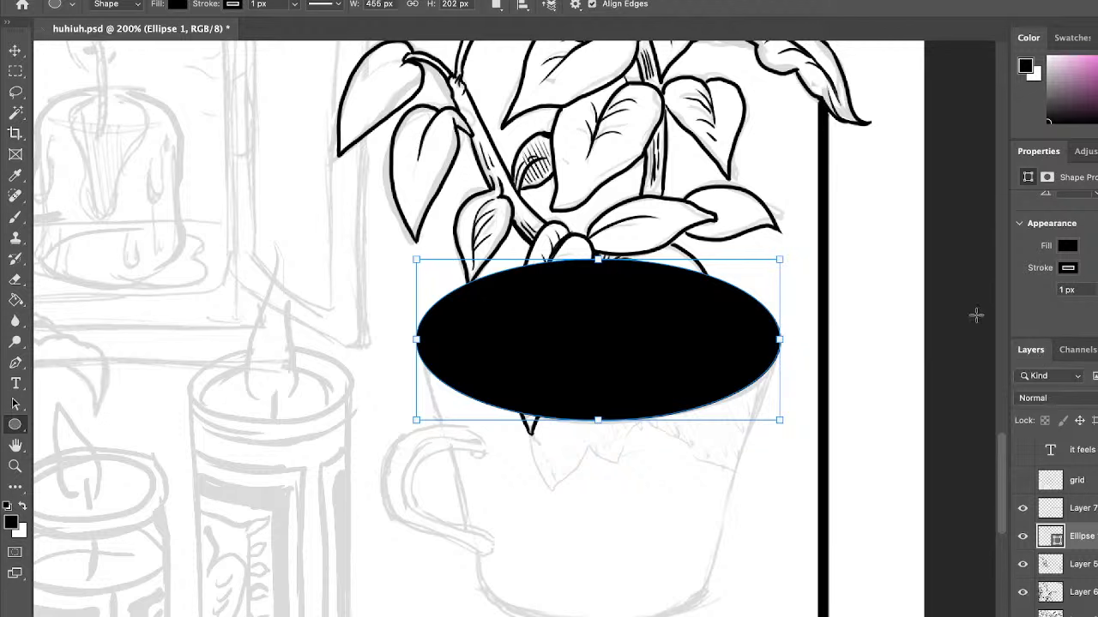
Remove the ellipse's fill and give it a black stroke of 4.68 px.
left_click(1072, 244)
left_click(990, 276)
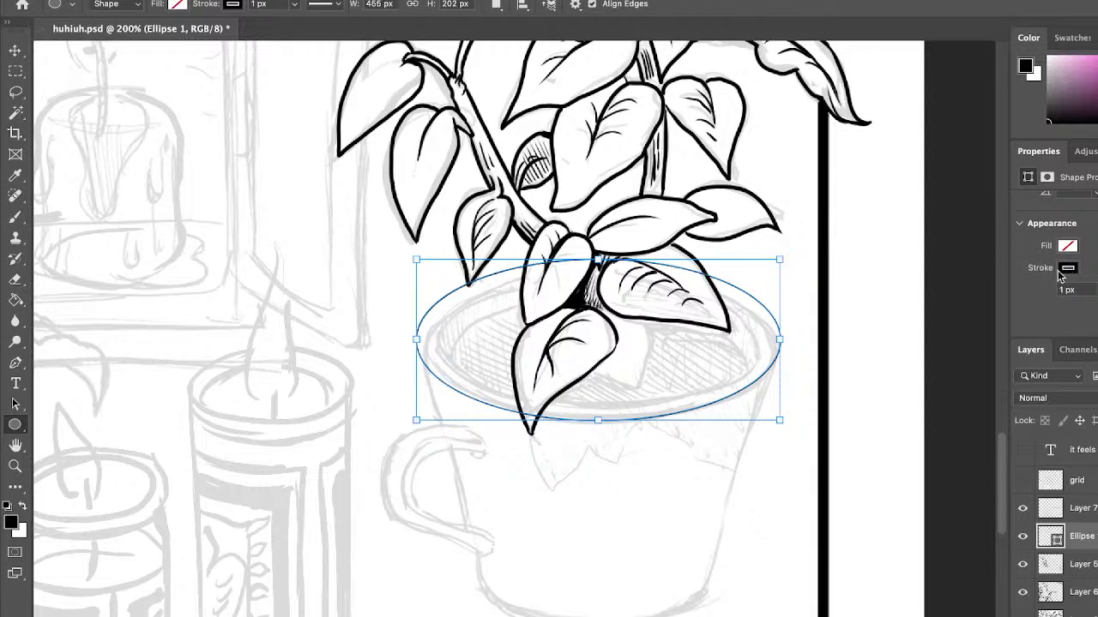
left_click(999, 302)
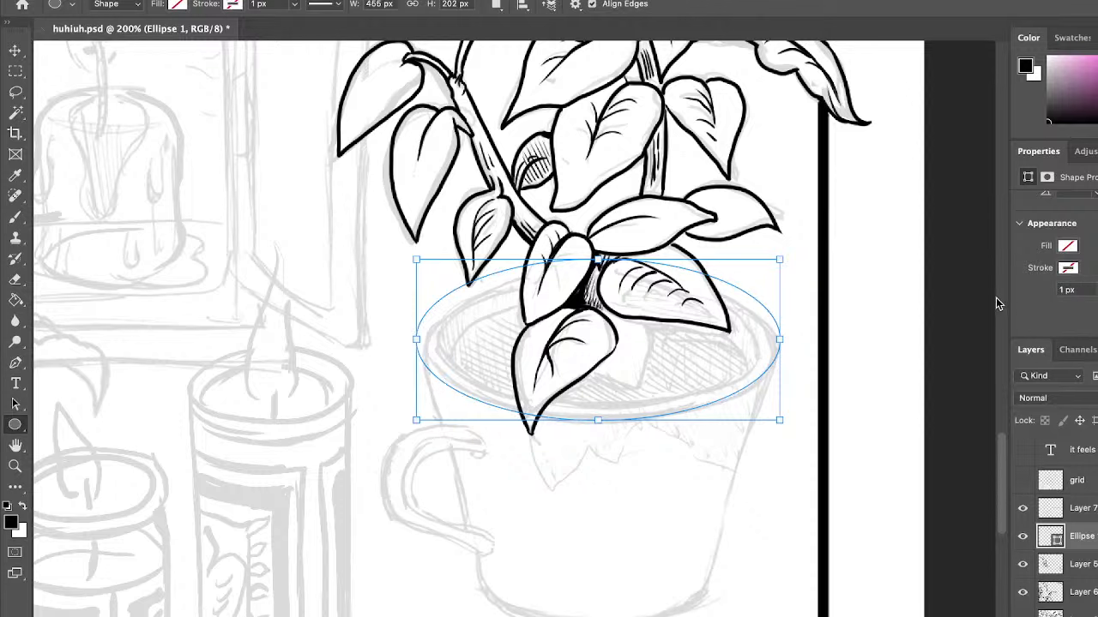
left_click(983, 351)
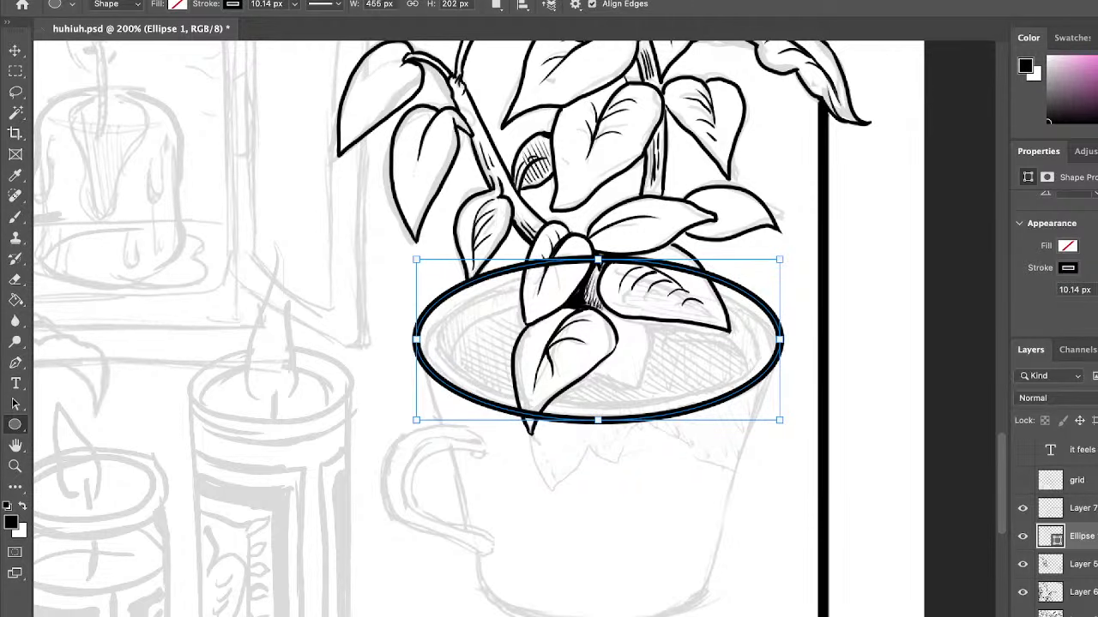
left_click_drag(1073, 290, 1069, 290)
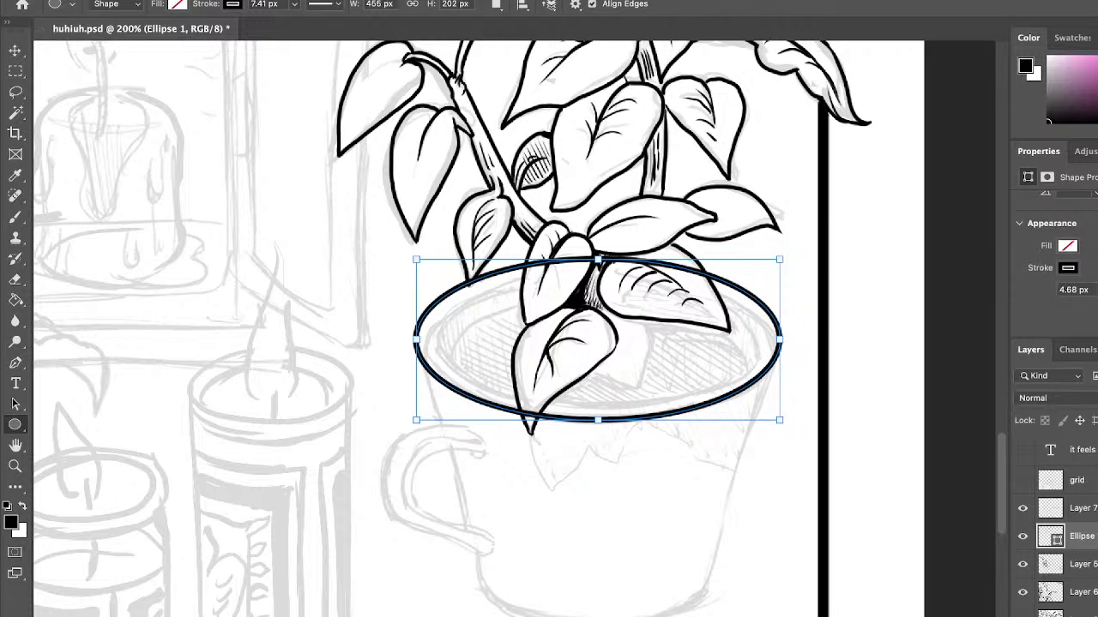
left_click_drag(1072, 290, 1069, 290)
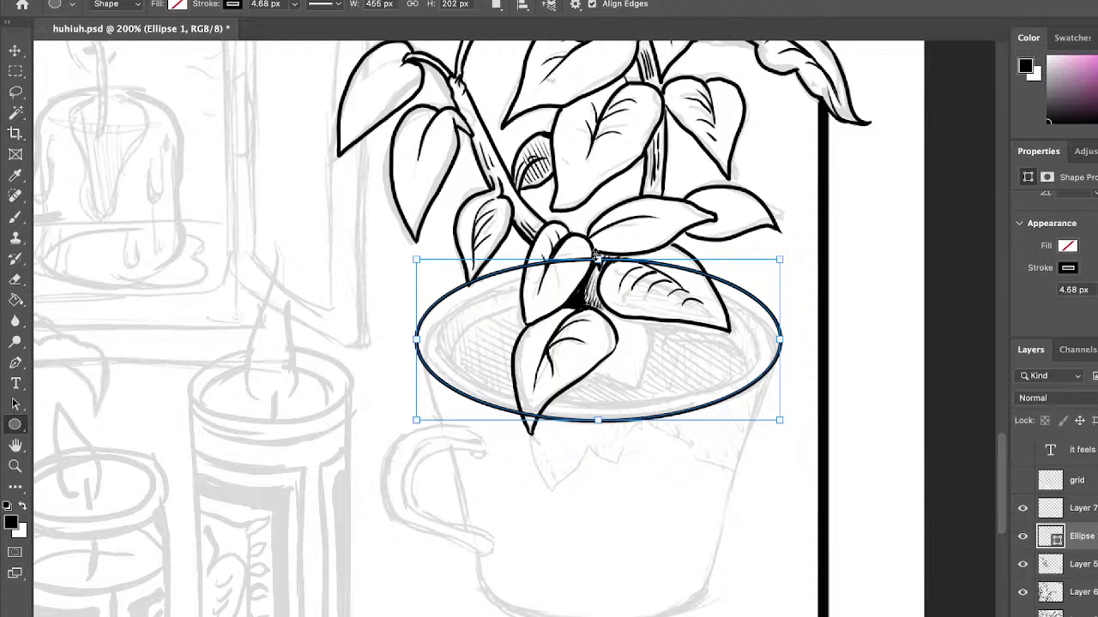
Resize the ellipse to about 438 by 173 px so it fits the sketched mug rim.
left_click_drag(595, 256, 595, 275)
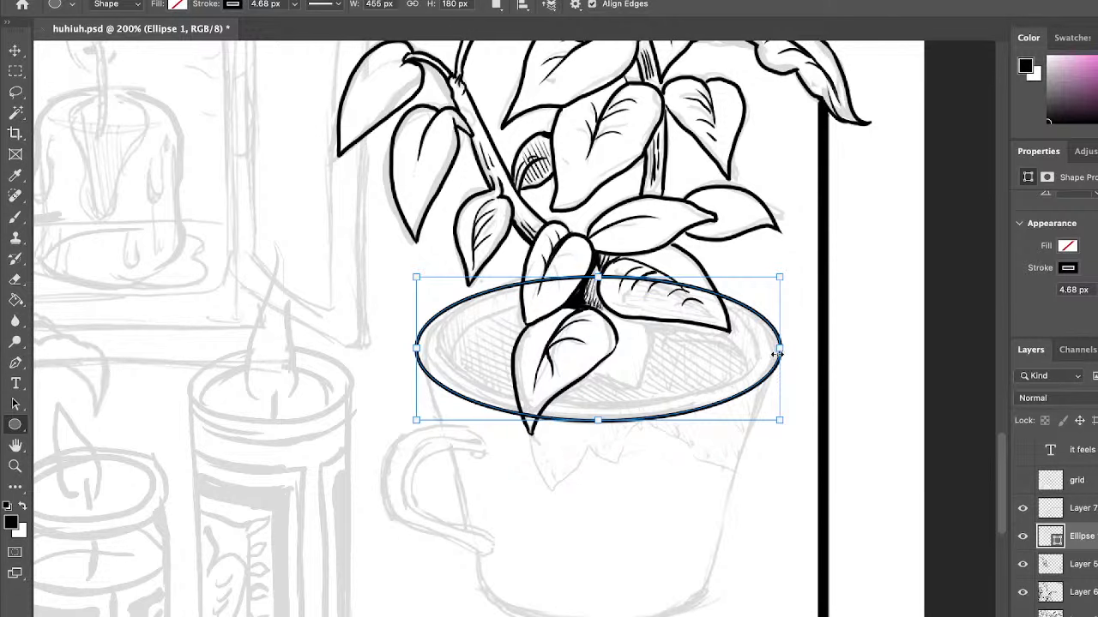
left_click_drag(779, 351, 774, 352)
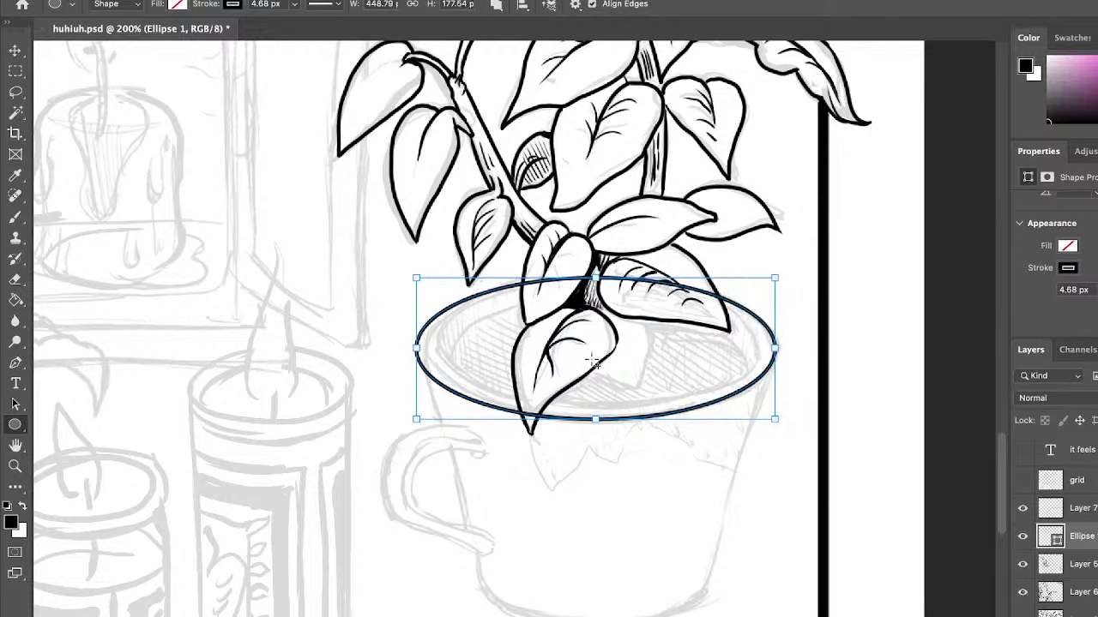
left_click_drag(411, 343, 424, 345)
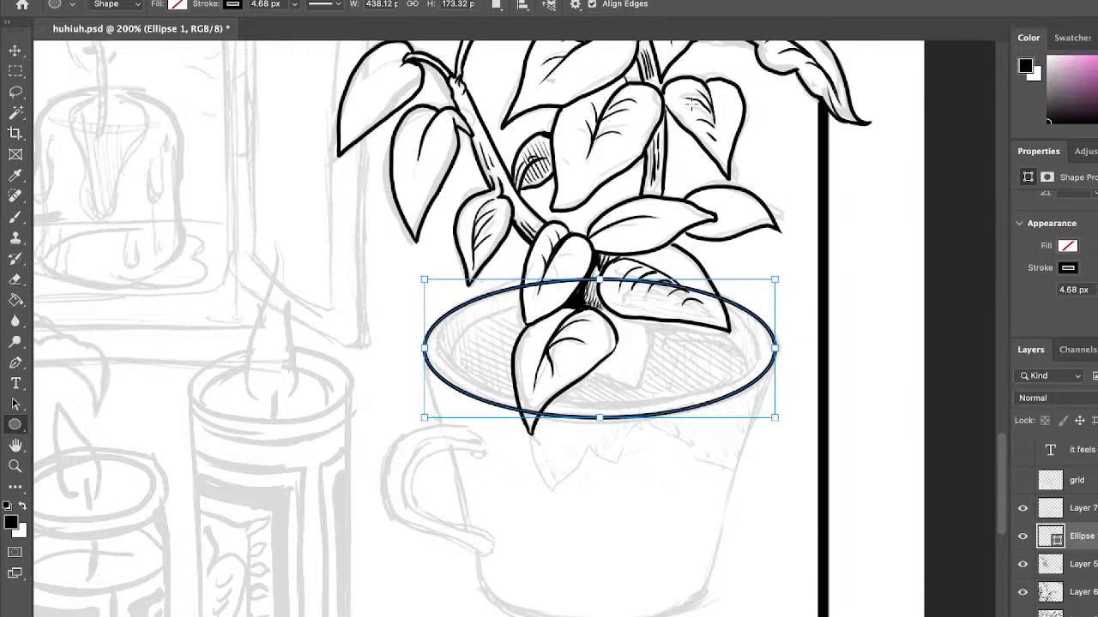
key("Return")
Duplicate the rim ellipse, narrow the copy to about 289 px, and move it to the base of the mug.
key("super+c")
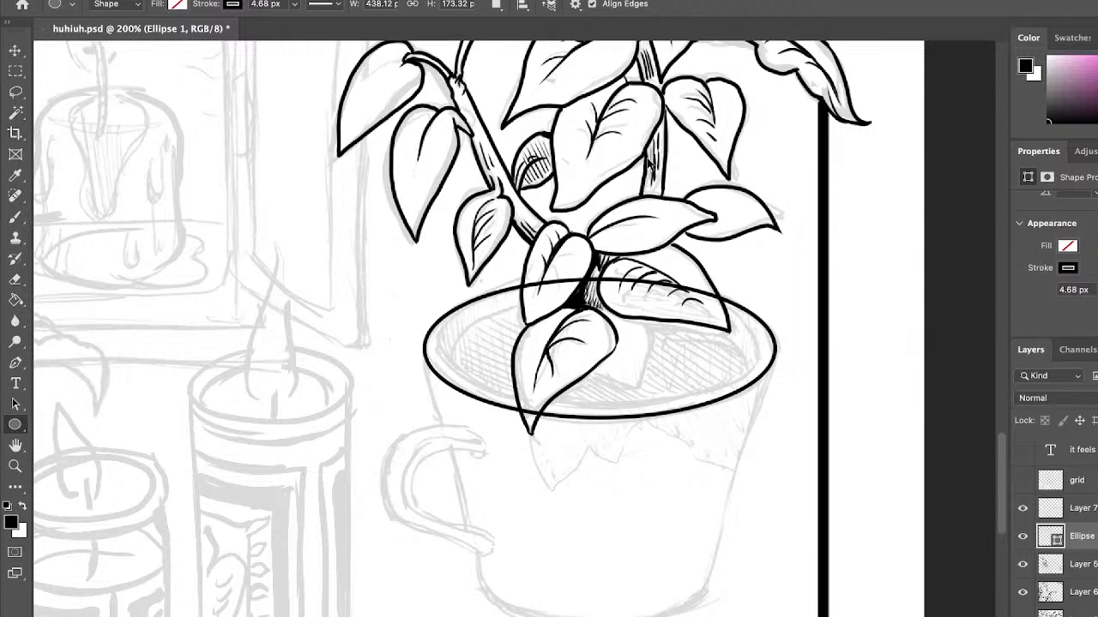
key("super+v")
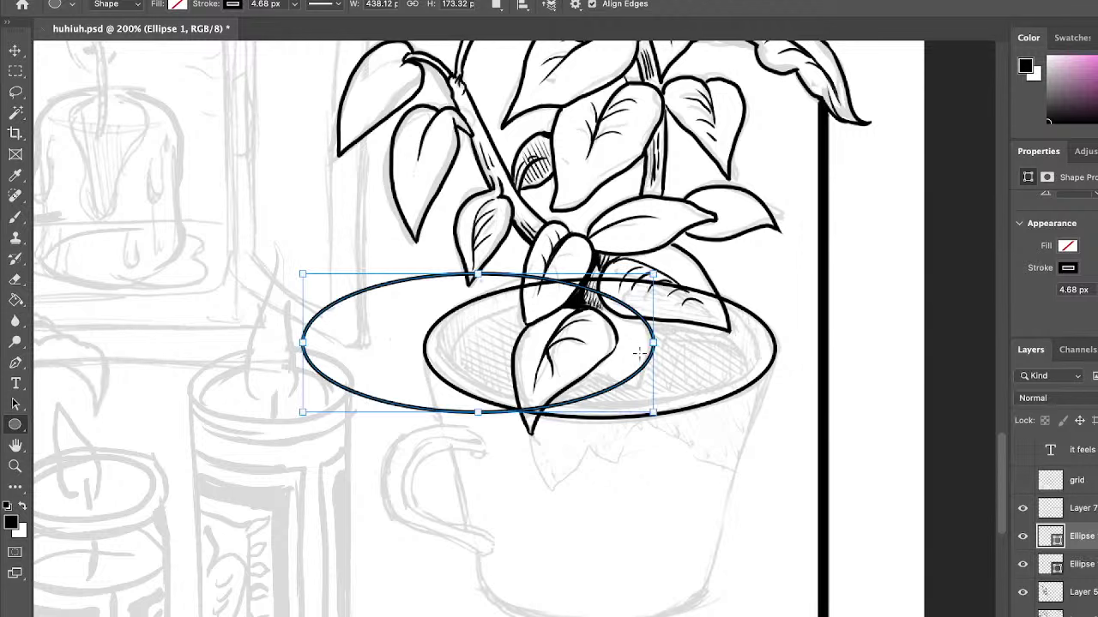
left_click_drag(653, 343, 533, 340)
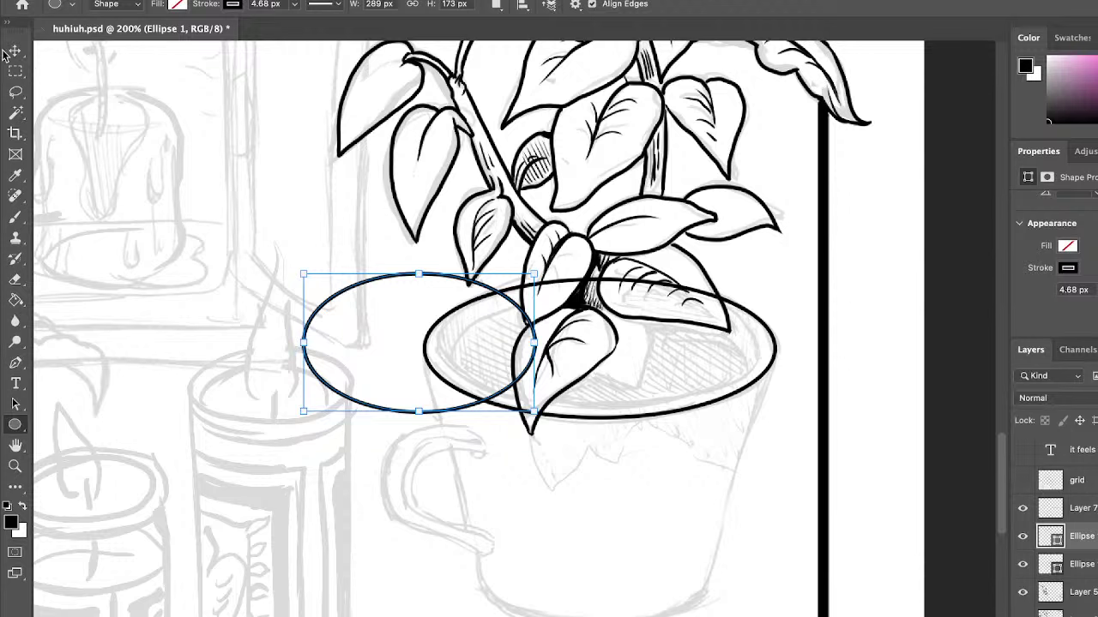
left_click(11, 53)
left_click_drag(460, 279, 635, 499)
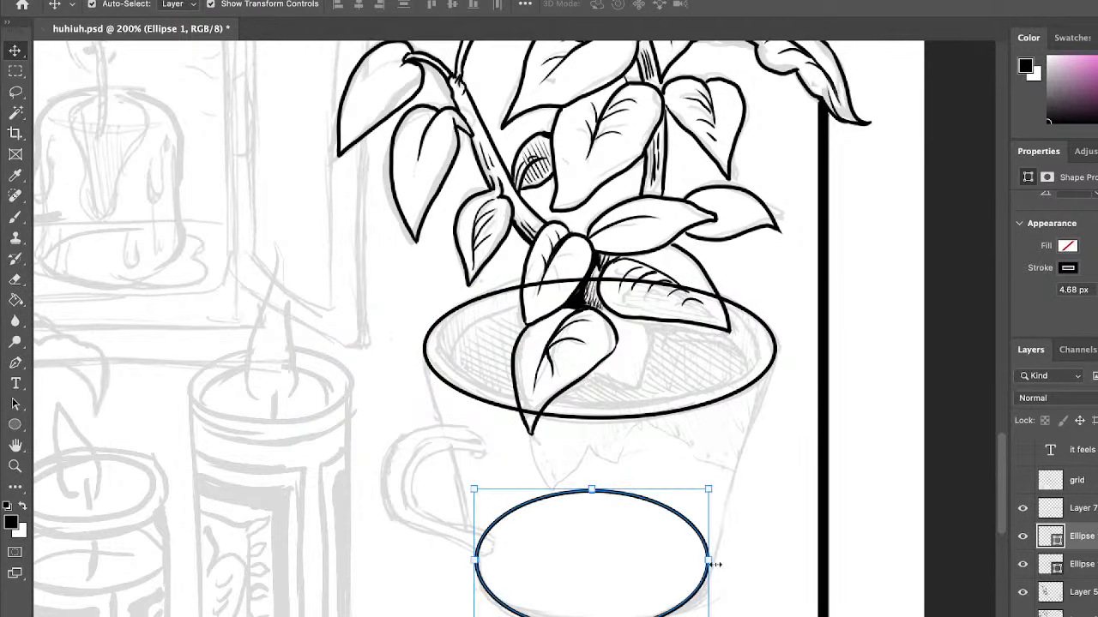
Flatten and widen the copied ellipse to match the sketched base of the mug.
left_click_drag(709, 562, 722, 564)
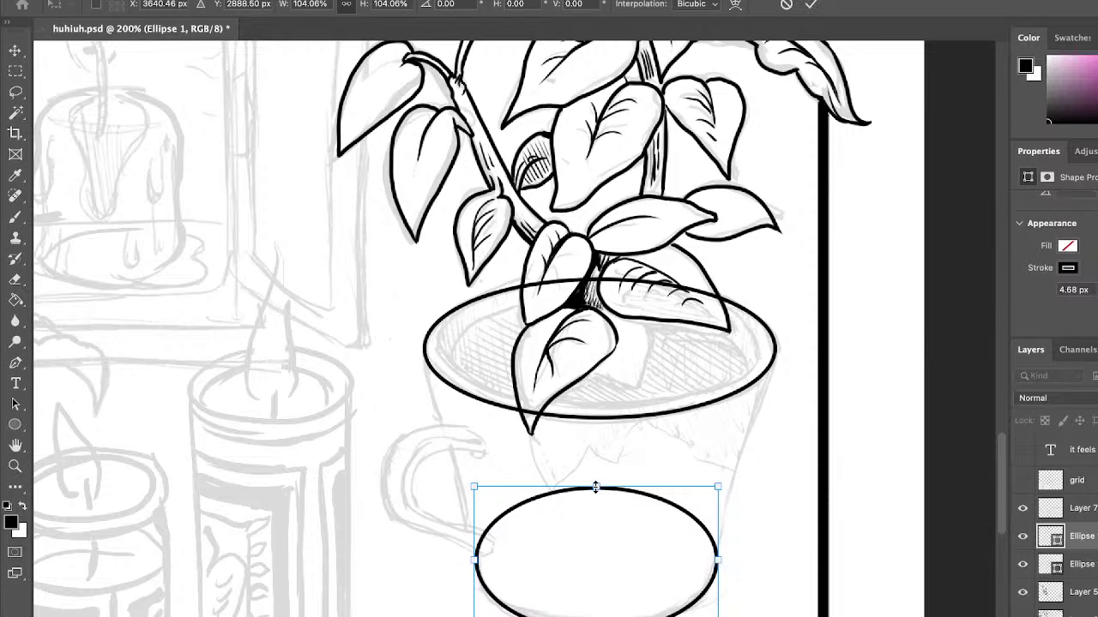
left_click_drag(595, 488, 598, 512)
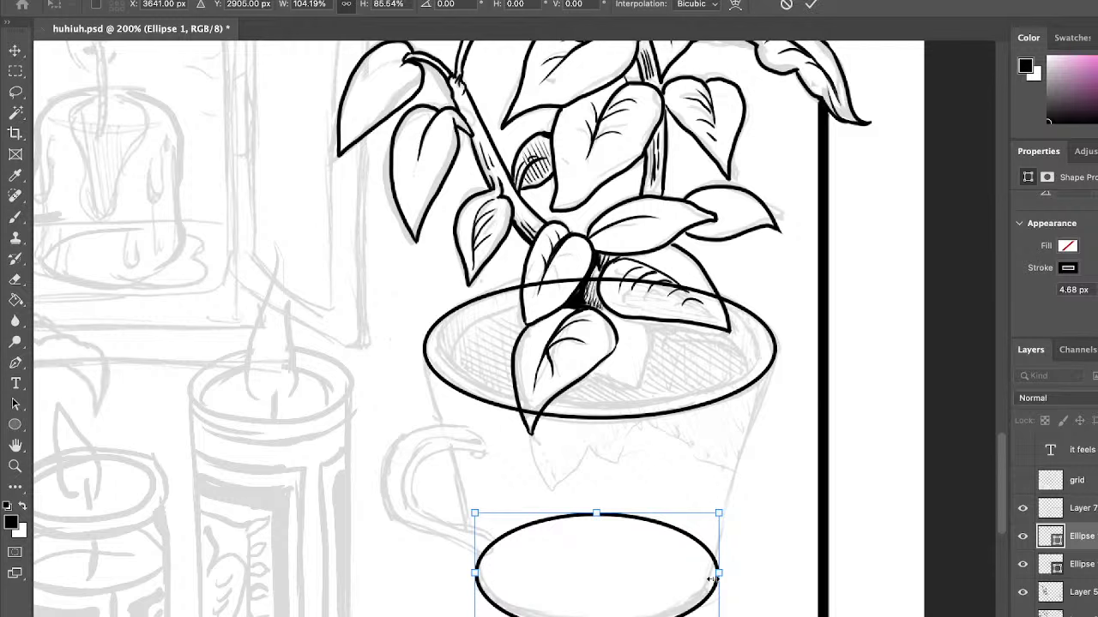
left_click_drag(718, 573, 701, 544)
Add a new layer and merge both ellipse shapes into it as a single pixel layer.
left_click(1091, 570)
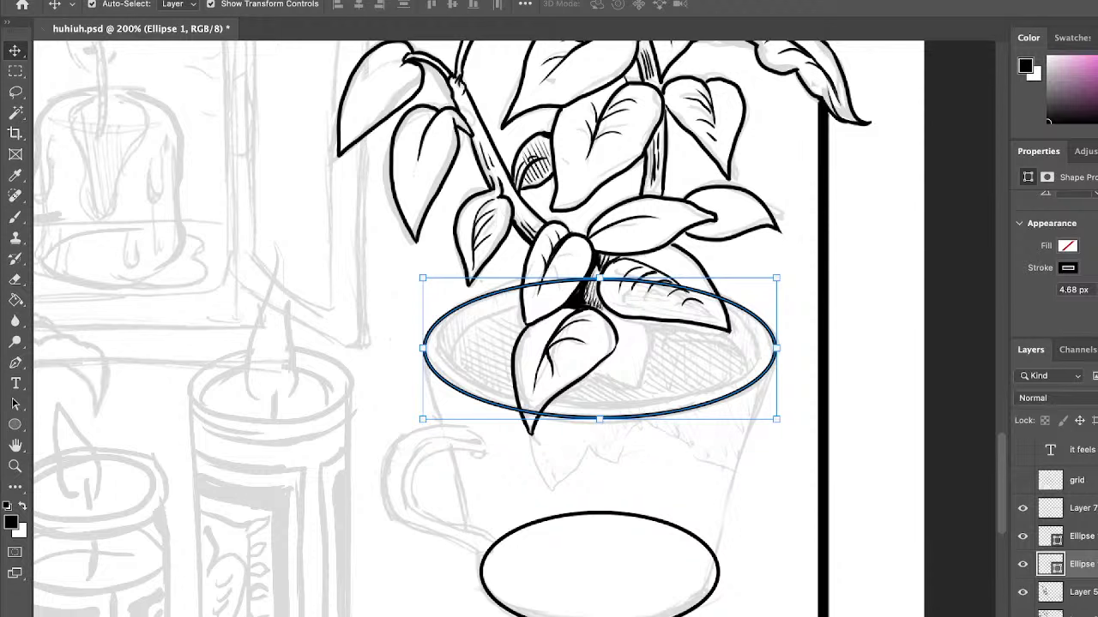
key("super+shift+alt+n")
left_click(1080, 536)
key("super+e")
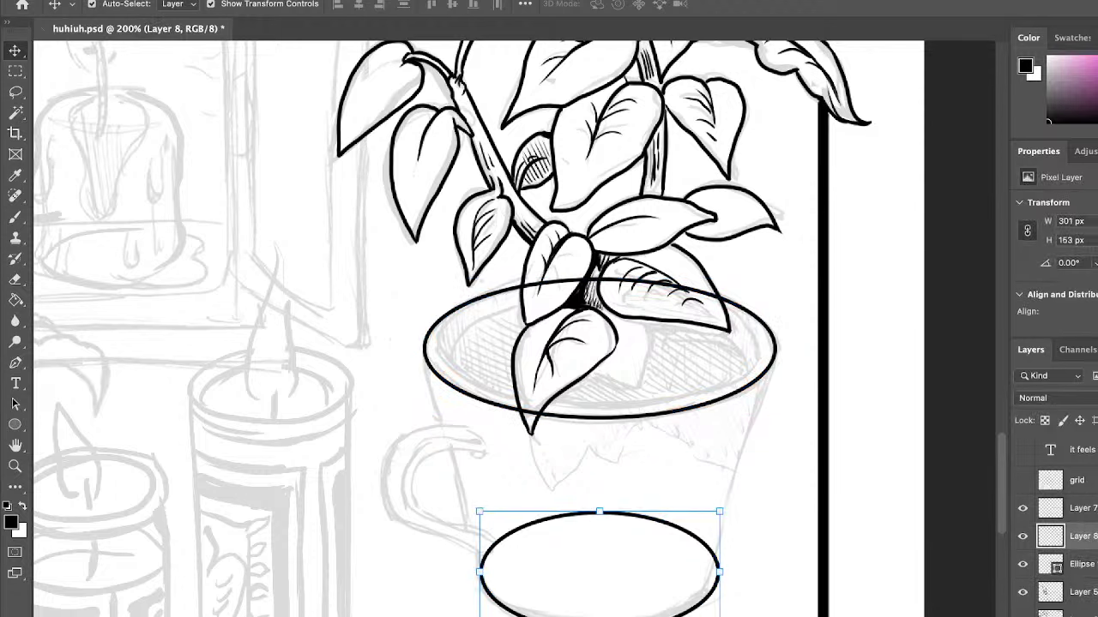
left_click_drag(1080, 536, 1080, 583)
double_click(1082, 536)
key("ctrl+e")
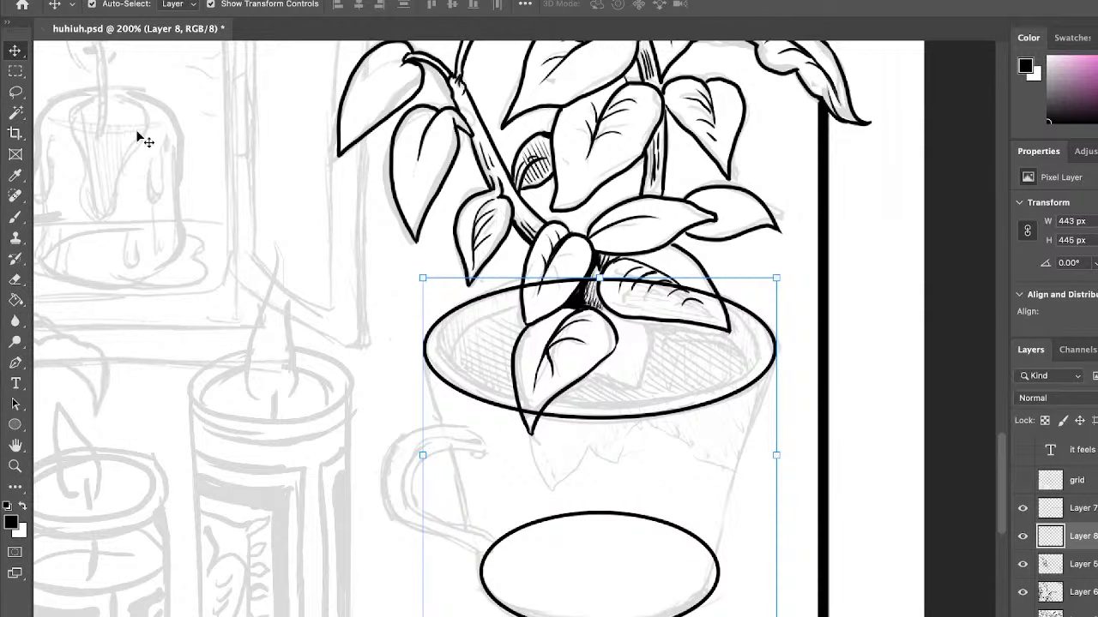
Lasso the rim ellipse on the merged layer and paste a copy of it onto a new layer.
left_click(15, 92)
mouse_move(593, 216)
left_mouse_down()
mouse_move(460, 253)
mouse_move(400, 296)
mouse_move(412, 425)
mouse_move(484, 452)
mouse_move(652, 463)
mouse_move(781, 433)
mouse_move(818, 382)
mouse_move(809, 252)
left_mouse_up()
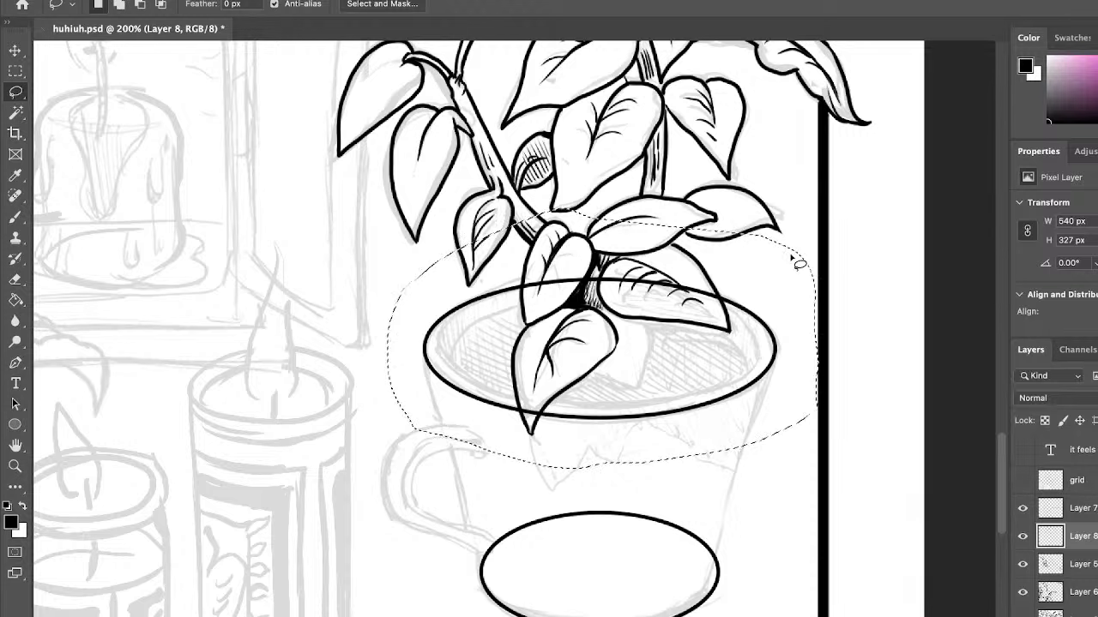
left_click(1024, 537)
left_click(1024, 537)
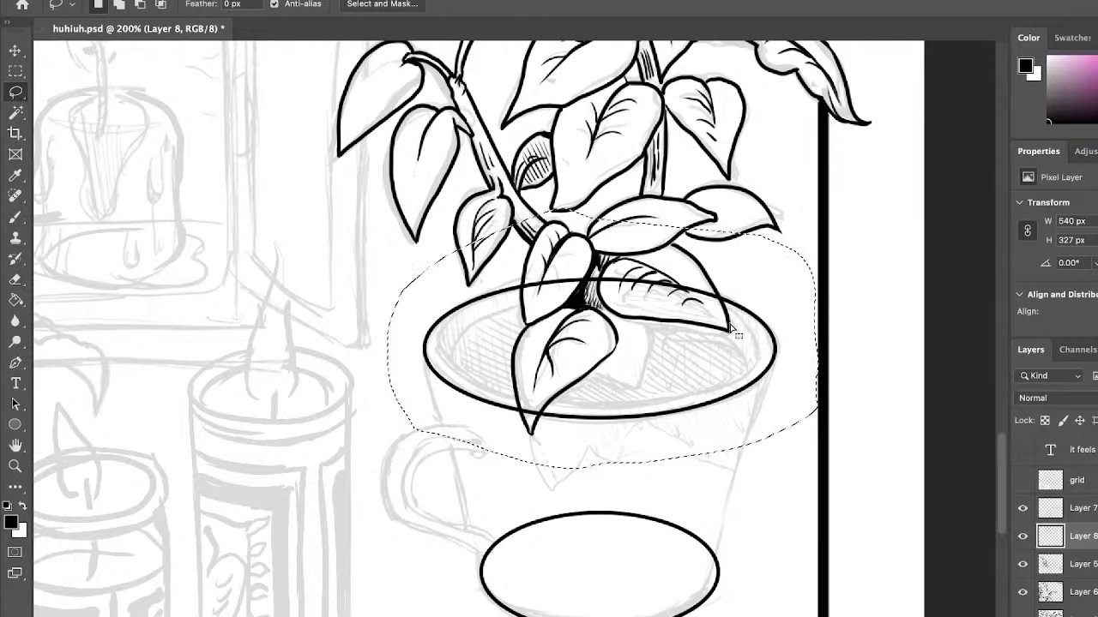
key("super+c")
key("super+v")
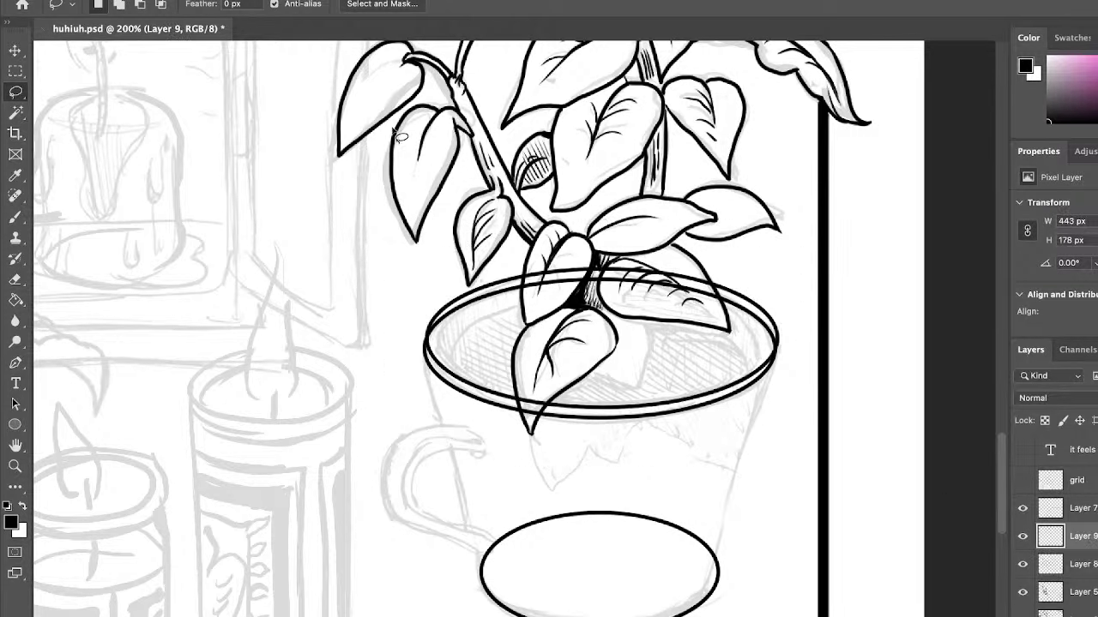
Shrink the copied rim ellipse to 423 × 157 px so it sits inside the outer rim as the mug's inner edge.
left_click(16, 50)
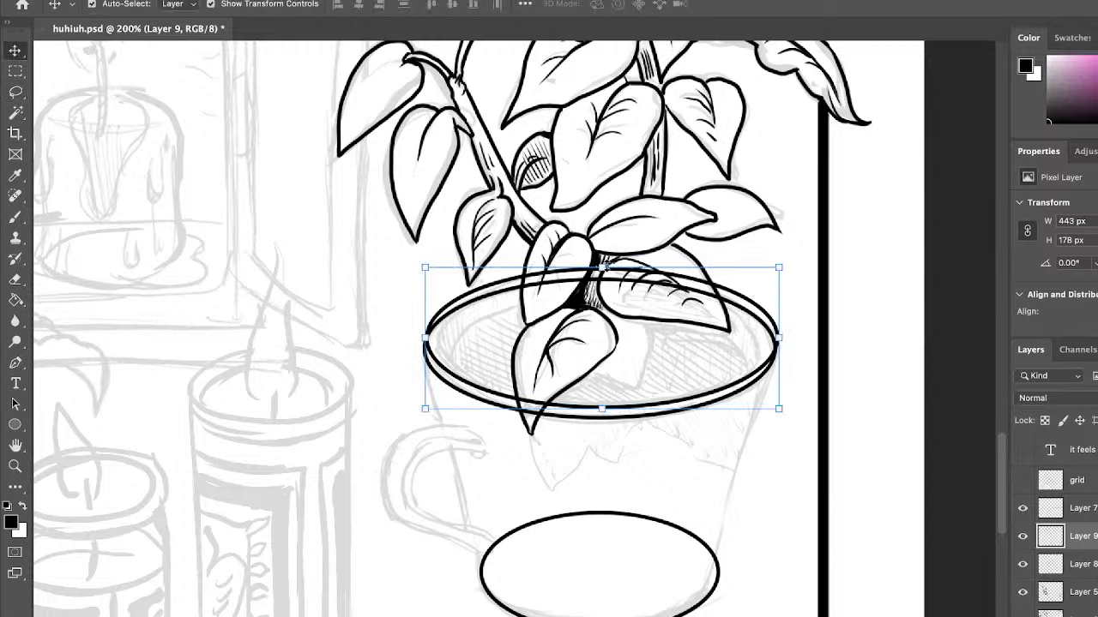
left_click_drag(601, 269, 601, 287)
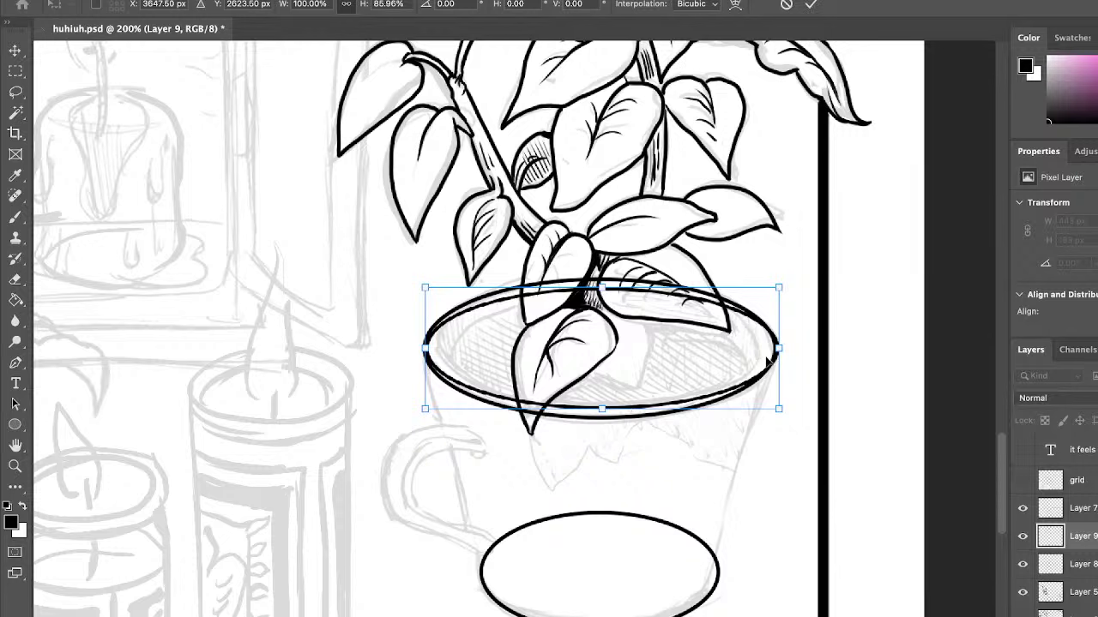
left_click_drag(777, 348, 765, 345)
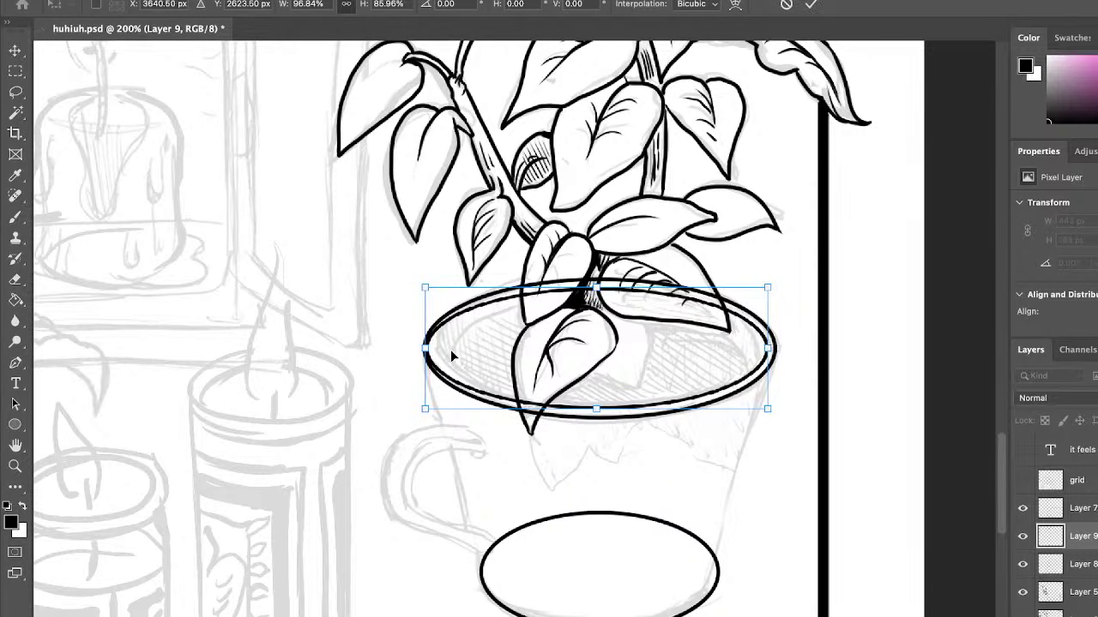
left_click_drag(425, 348, 429, 347)
key("shift")
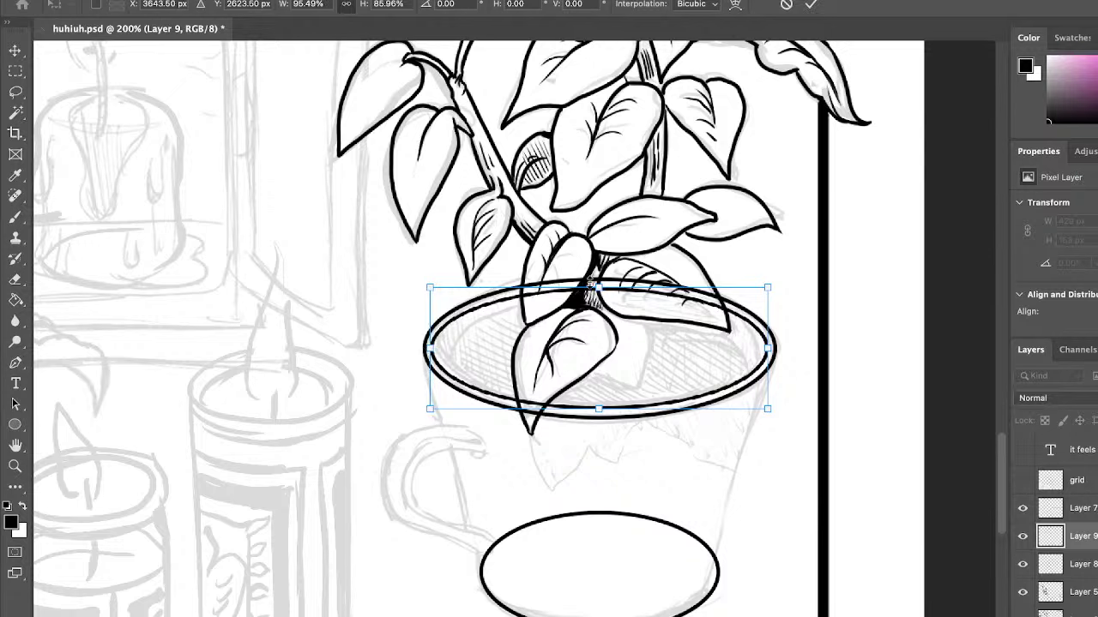
left_click_drag(593, 281, 593, 282)
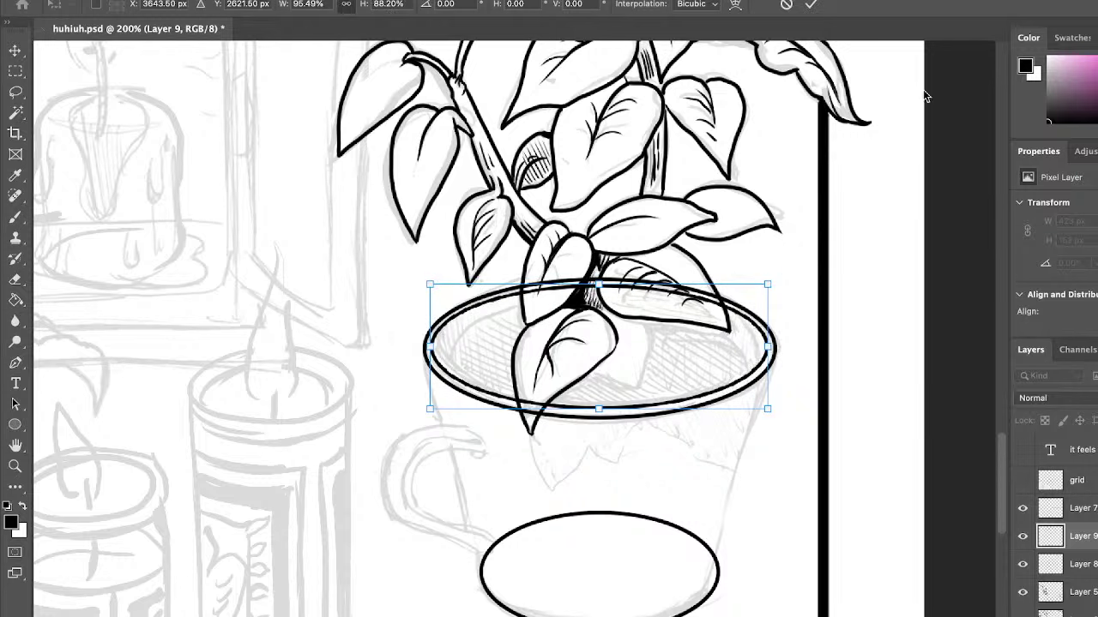
left_click(812, 6)
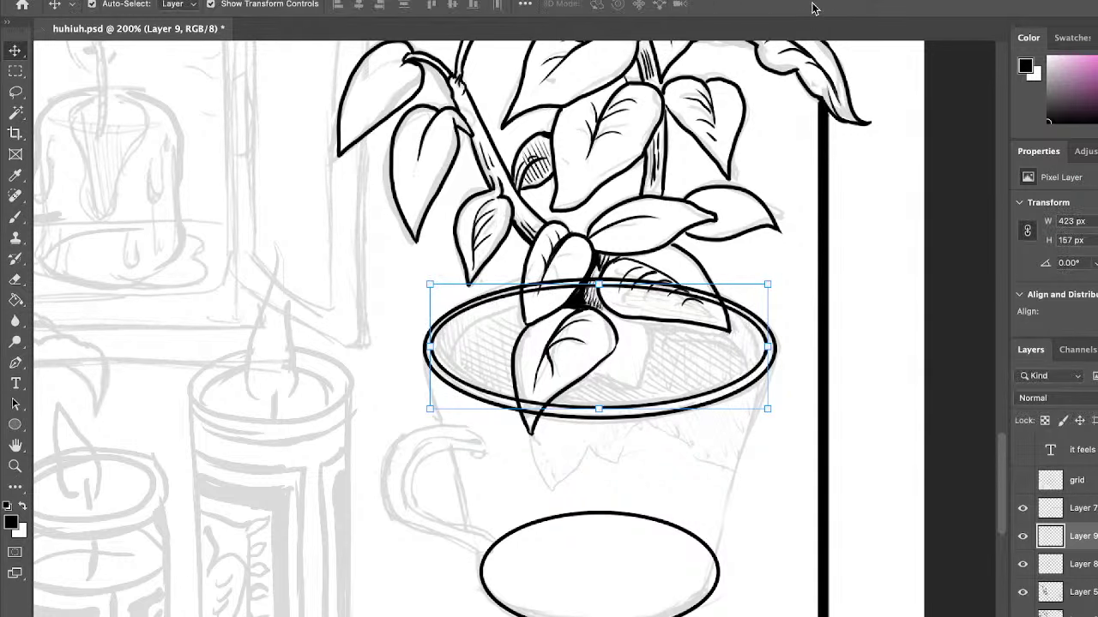
Merge the inner rim layer down into the ellipse layer and check the merged layer by toggling its visibility.
left_click(1023, 535)
left_click(1022, 535)
key("super")
key("super+e")
left_click(1022, 536)
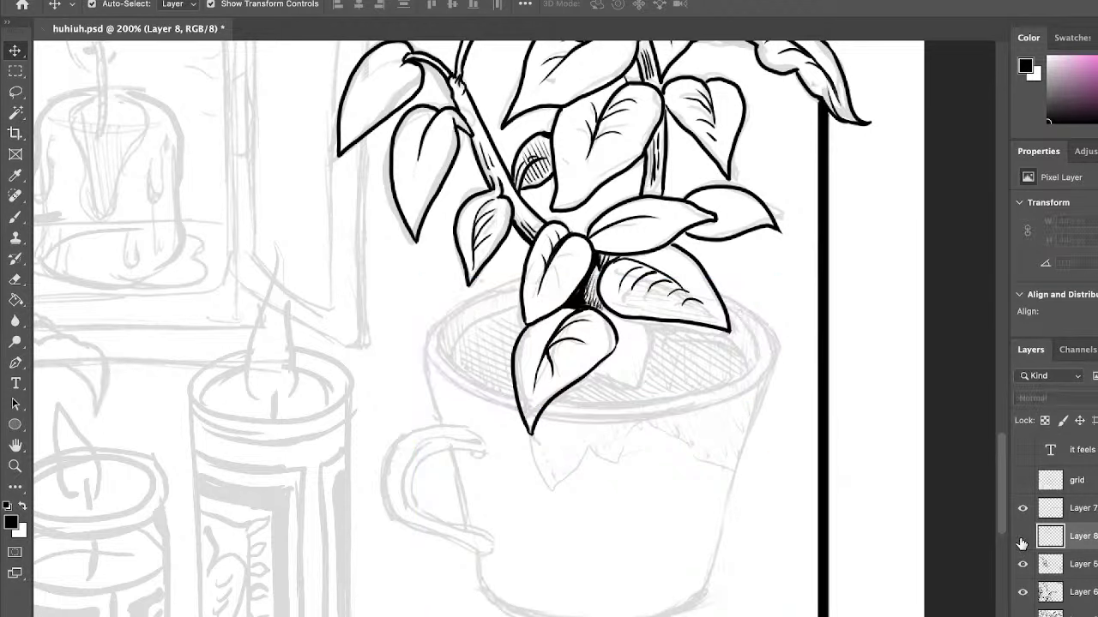
left_click(1022, 537)
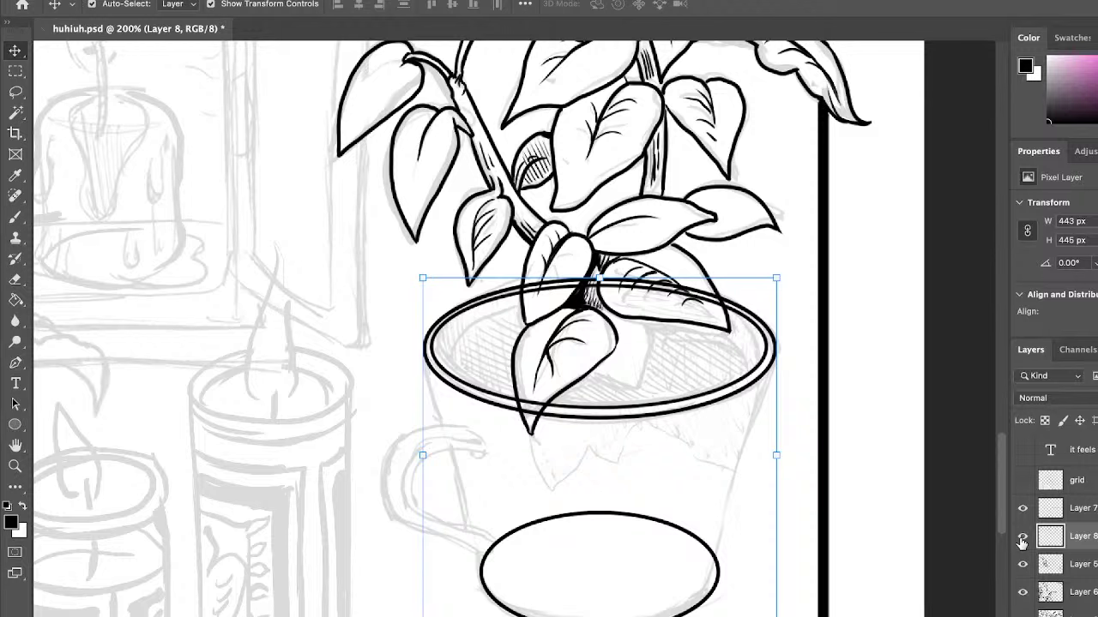
Erase the rim lines crossing the leaves and stem, and the upper arc of the base ellipse.
key("e")
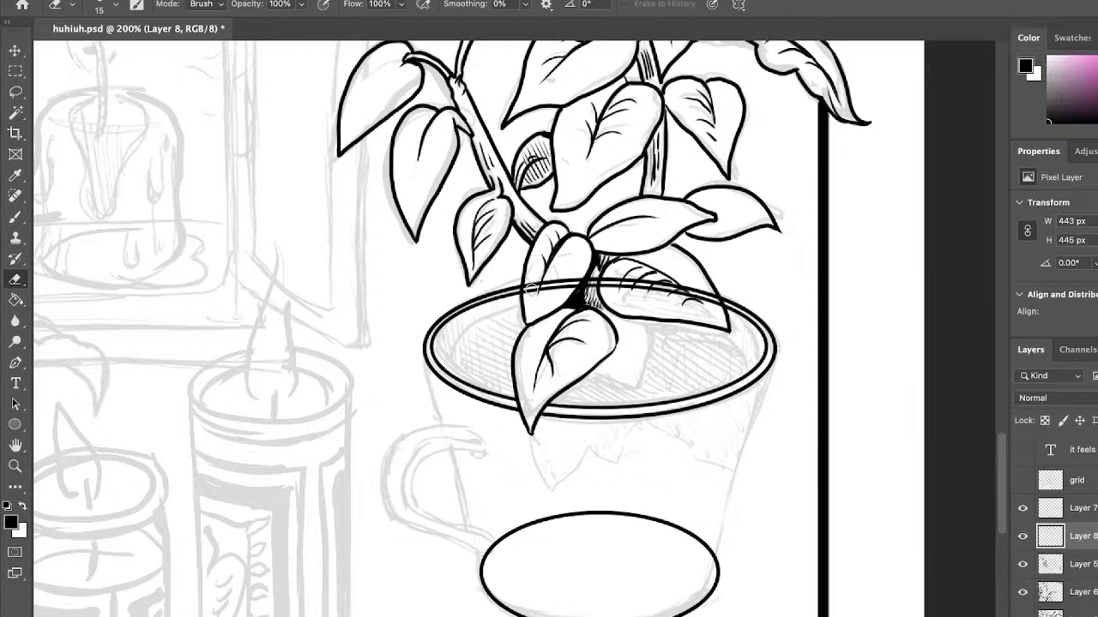
mouse_move(531, 291)
left_mouse_down()
mouse_move(573, 285)
mouse_move(637, 248)
mouse_move(594, 280)
mouse_move(693, 284)
left_mouse_up()
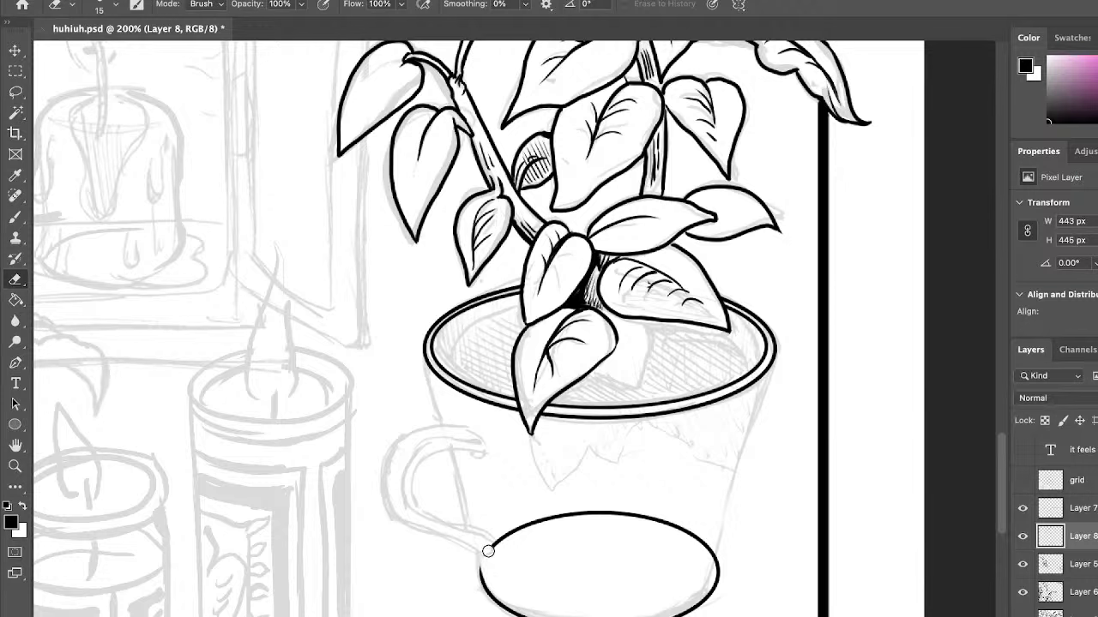
mouse_move(489, 552)
left_mouse_down()
mouse_move(545, 515)
mouse_move(524, 532)
mouse_move(662, 502)
mouse_move(605, 526)
mouse_move(687, 529)
mouse_move(714, 572)
left_mouse_up()
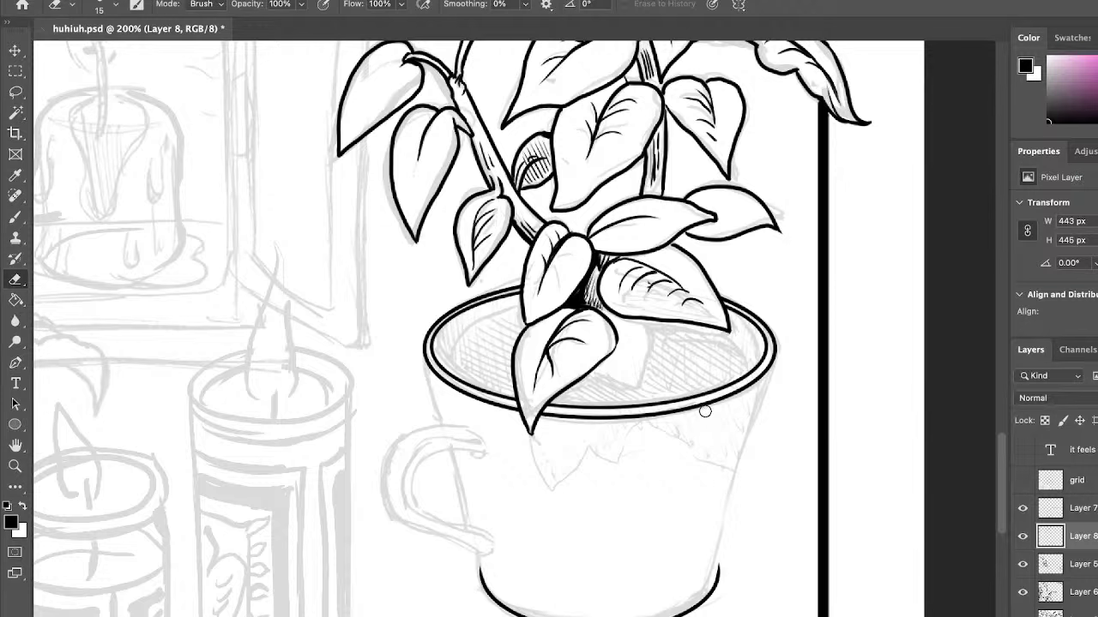
Ink the mug's left side from the rim down to the base curve with the 5 px brush, redoing the lower stroke.
key("b")
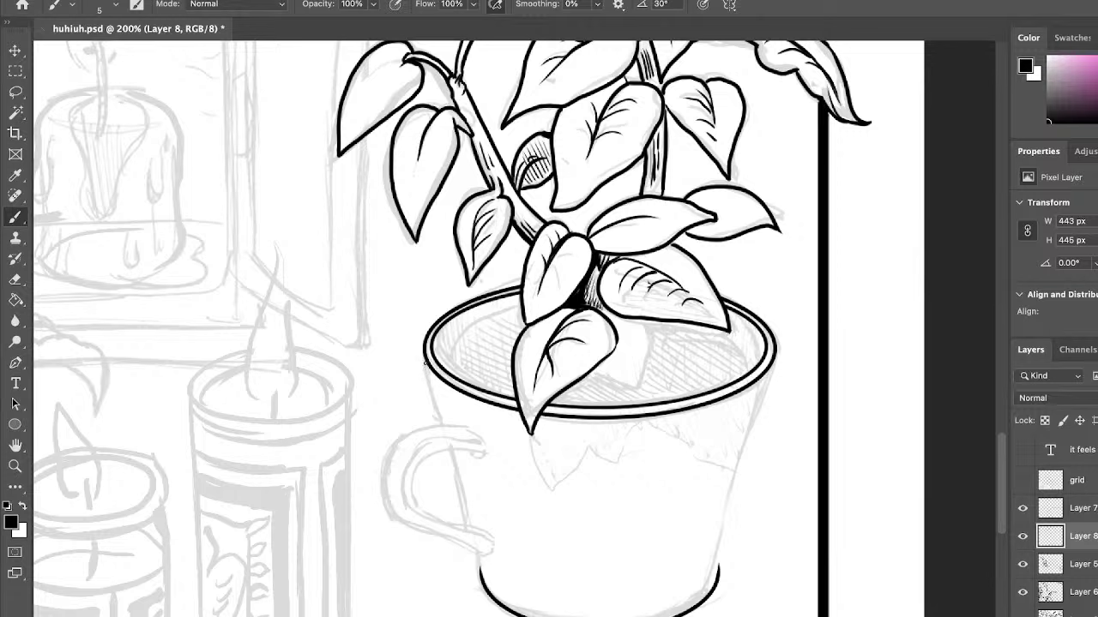
left_click_drag(424, 362, 479, 538)
left_click_drag(446, 455, 488, 572)
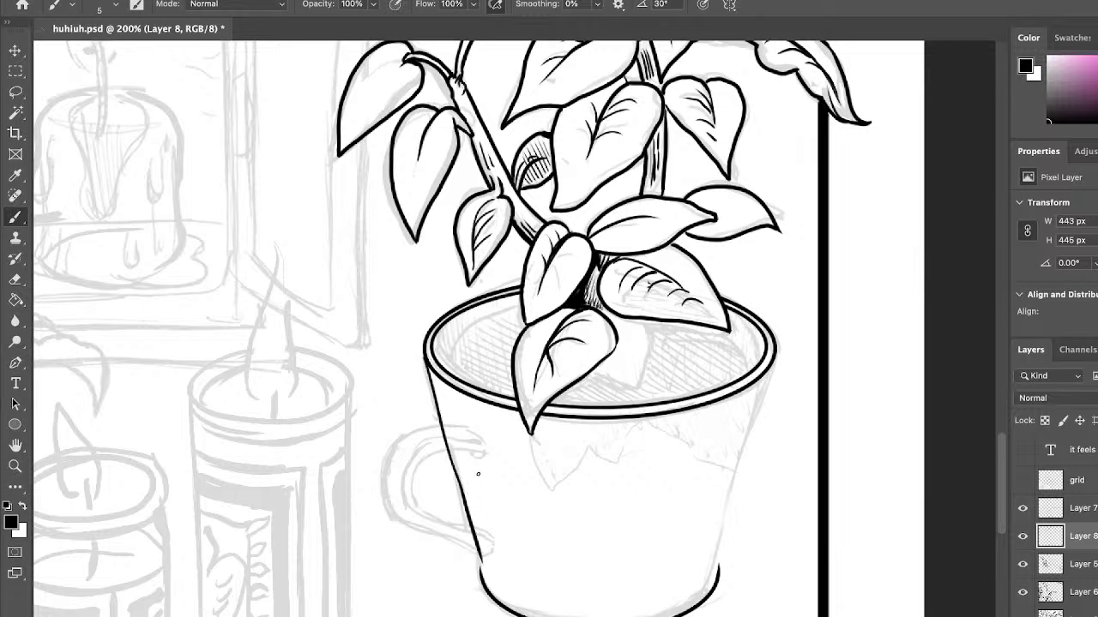
key("ctrl+z")
left_click_drag(451, 457, 479, 562)
left_click_drag(467, 522, 485, 590)
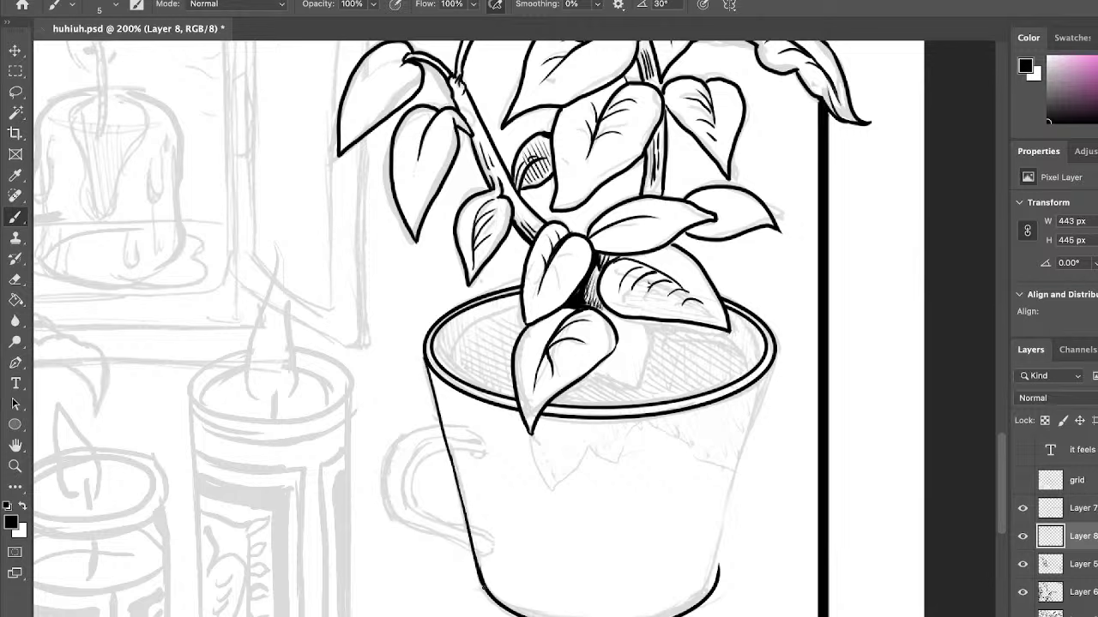
left_click_drag(426, 366, 452, 459)
Ink the mug's right side from the rim down to the base curve, replacing the first attempt.
left_click_drag(773, 365, 711, 589)
key("ctrl+z")
left_click_drag(774, 359, 716, 578)
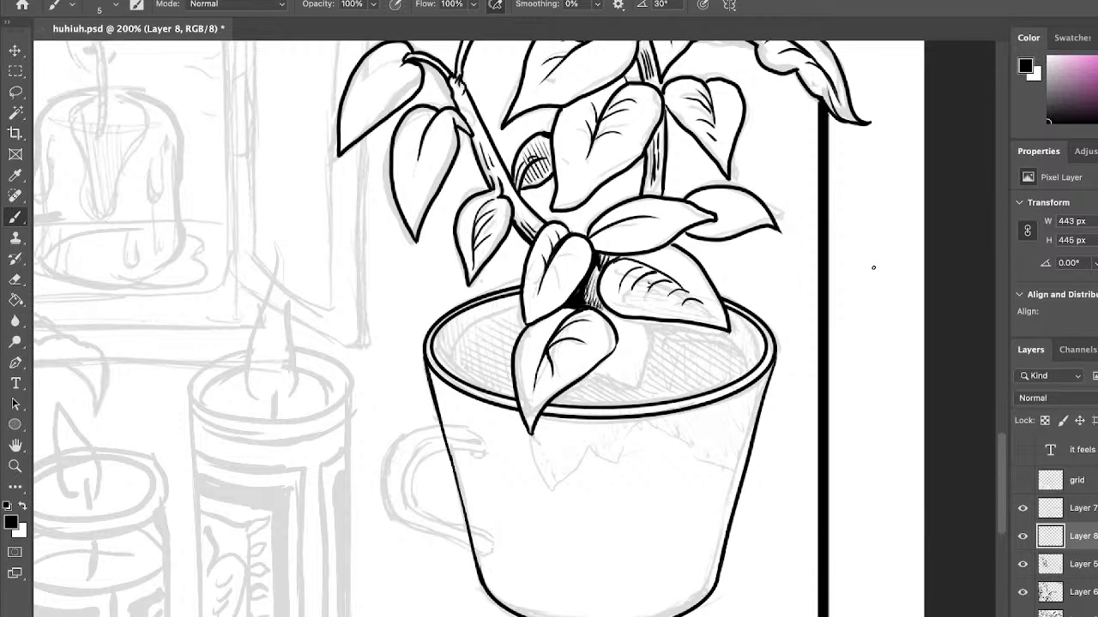
Ink the base of the plant's stem with bark lines inside the mug and fill the dark shadow beneath the neighbouring leaf.
left_click_drag(619, 323, 632, 379)
mouse_move(624, 349)
left_mouse_down()
mouse_move(634, 379)
mouse_move(605, 376)
left_mouse_up()
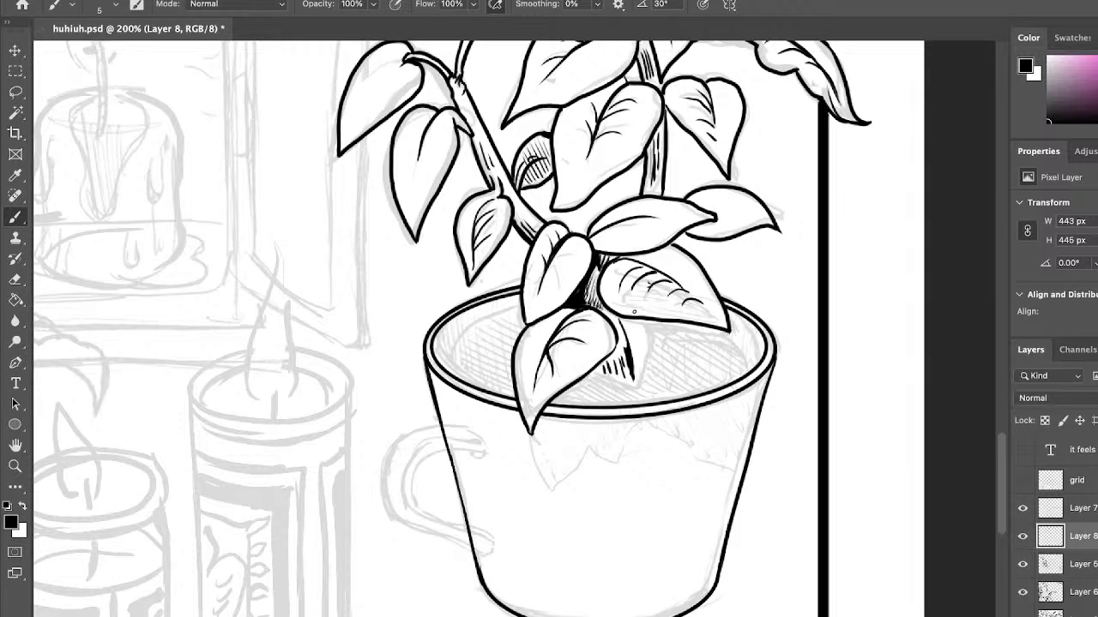
mouse_move(595, 365)
left_mouse_down()
mouse_move(630, 386)
mouse_move(642, 376)
mouse_move(648, 347)
mouse_move(633, 318)
left_mouse_up()
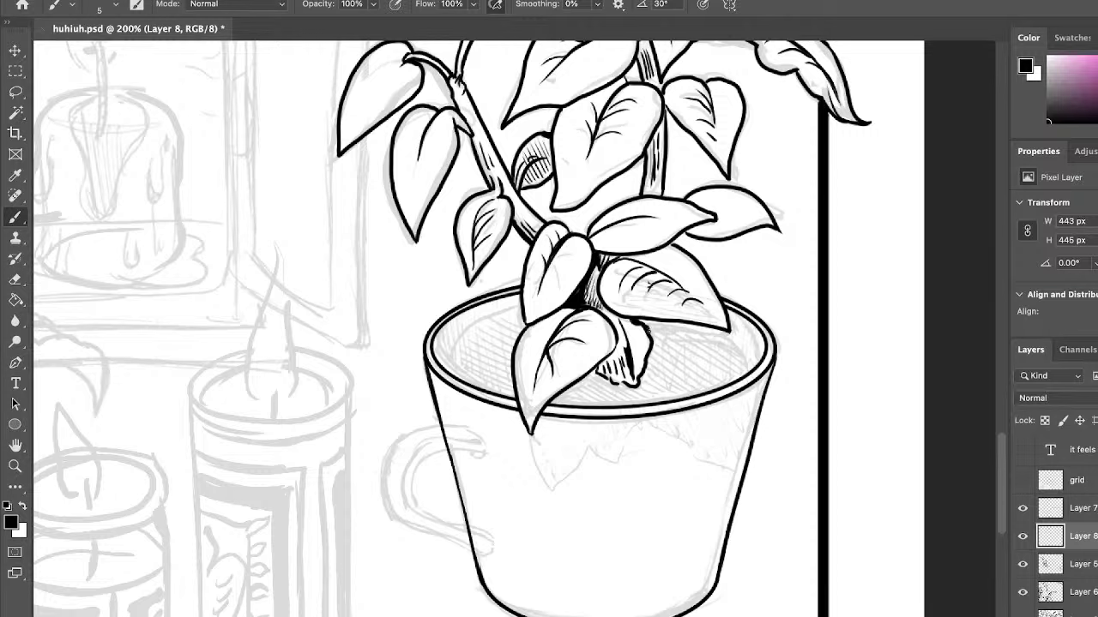
mouse_move(655, 338)
left_mouse_down()
mouse_move(640, 323)
mouse_move(648, 333)
mouse_move(683, 327)
left_mouse_up()
Ink the lumpy soil edge on the mug's left side and fill the soil there with clumps and diagonal hatching.
mouse_move(445, 366)
left_mouse_down()
mouse_move(466, 331)
mouse_move(521, 302)
left_mouse_up()
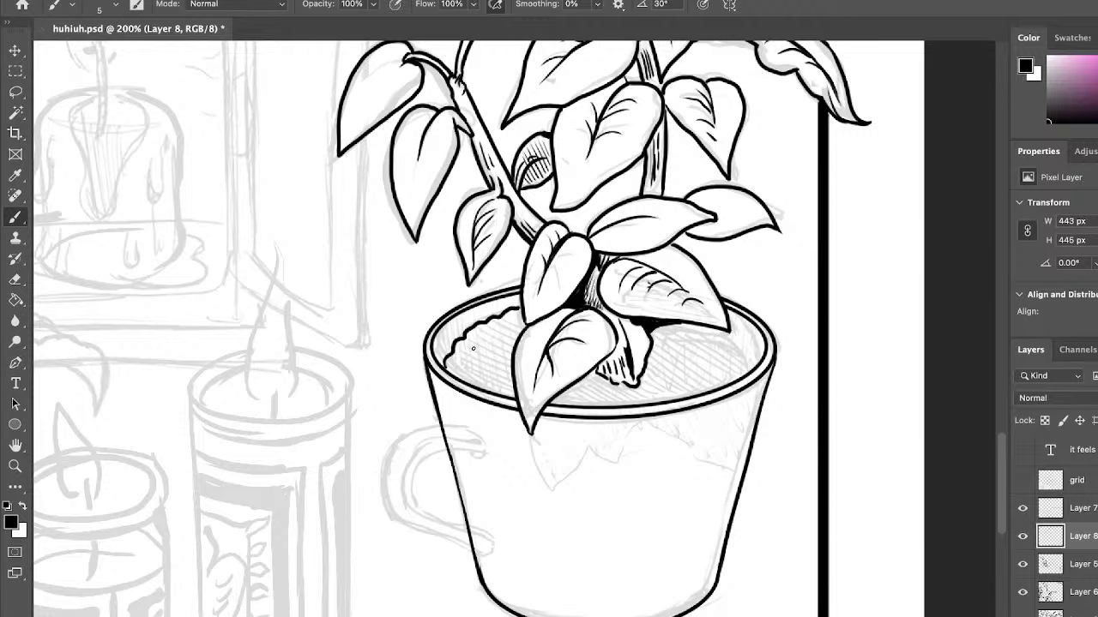
mouse_move(479, 337)
left_mouse_down()
mouse_move(492, 361)
mouse_move(472, 350)
mouse_move(465, 363)
mouse_move(493, 367)
mouse_move(458, 373)
mouse_move(520, 312)
left_mouse_up()
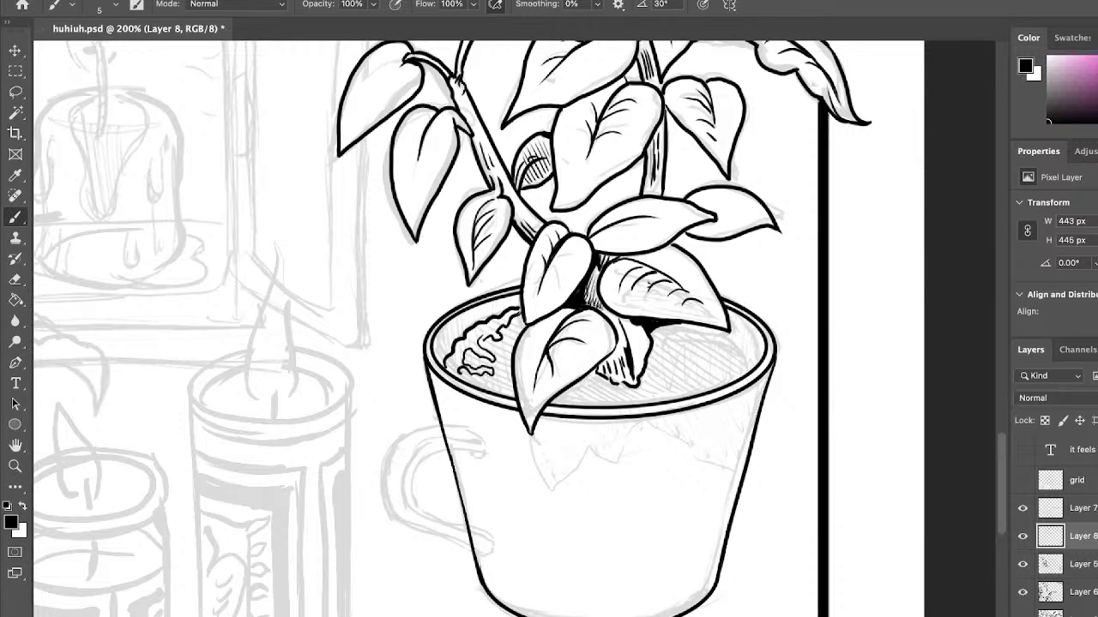
mouse_move(463, 374)
left_mouse_down()
mouse_move(501, 396)
mouse_move(506, 376)
mouse_move(513, 393)
mouse_move(495, 345)
mouse_move(523, 323)
mouse_move(481, 332)
mouse_move(475, 355)
mouse_move(485, 356)
left_mouse_up()
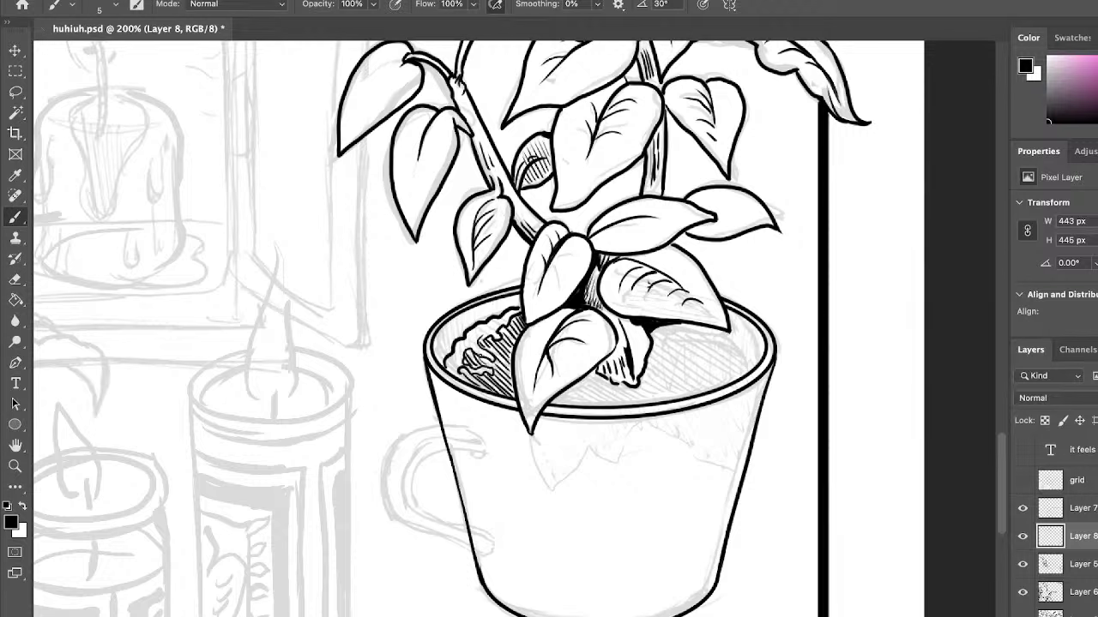
Hatch the soil across the front and right of the mug, adding clumps near the right rim and shadow under the leaf.
mouse_move(552, 395)
left_mouse_down()
mouse_move(568, 405)
mouse_move(612, 378)
left_mouse_up()
left_click_drag(616, 405, 633, 386)
mouse_move(629, 403)
left_mouse_down()
mouse_move(656, 379)
mouse_move(651, 388)
mouse_move(659, 283)
mouse_move(661, 327)
mouse_move(708, 368)
mouse_move(690, 372)
mouse_move(732, 333)
left_mouse_up()
mouse_move(702, 369)
left_mouse_down()
mouse_move(738, 348)
mouse_move(736, 324)
mouse_move(746, 370)
mouse_move(753, 345)
mouse_move(725, 319)
left_mouse_up()
mouse_move(755, 355)
left_mouse_down()
mouse_move(747, 372)
mouse_move(751, 355)
left_mouse_up()
left_click_drag(699, 386, 737, 358)
left_click_drag(641, 400, 702, 356)
left_click_drag(681, 393, 748, 350)
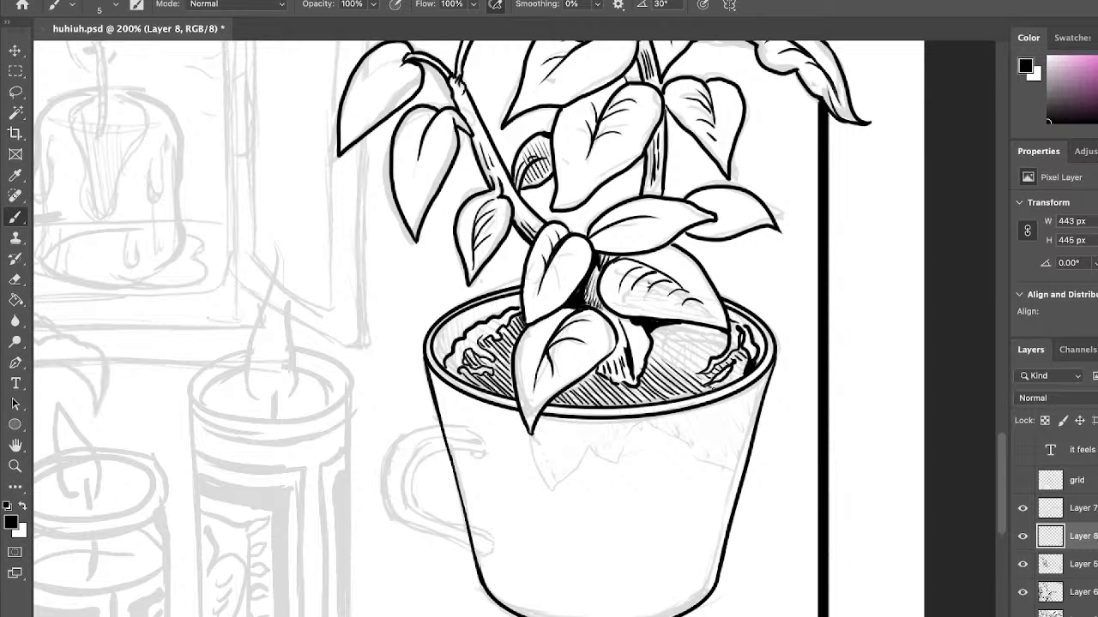
left_click_drag(709, 389, 746, 357)
mouse_move(654, 343)
left_mouse_down()
mouse_move(677, 356)
mouse_move(725, 336)
mouse_move(660, 319)
mouse_move(719, 334)
mouse_move(664, 331)
mouse_move(725, 338)
left_mouse_up()
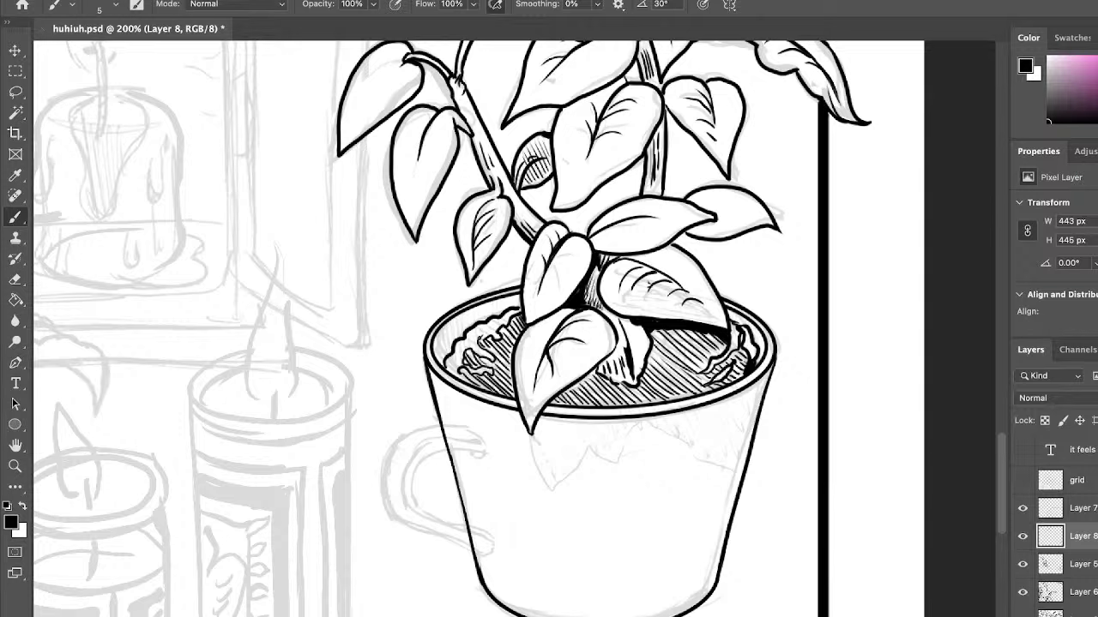
Darken the gaps between the left soil clumps and the shaded parts of the stem base.
mouse_move(480, 335)
left_mouse_down()
mouse_move(500, 338)
mouse_move(499, 323)
mouse_move(462, 351)
mouse_move(458, 375)
mouse_move(448, 367)
left_mouse_up()
mouse_move(600, 367)
left_mouse_down()
mouse_move(623, 362)
mouse_move(624, 339)
mouse_move(604, 305)
mouse_move(633, 351)
mouse_move(614, 314)
mouse_move(640, 347)
mouse_move(638, 324)
left_mouse_up()
mouse_move(638, 328)
left_mouse_down()
mouse_move(643, 344)
mouse_move(638, 322)
left_mouse_up()
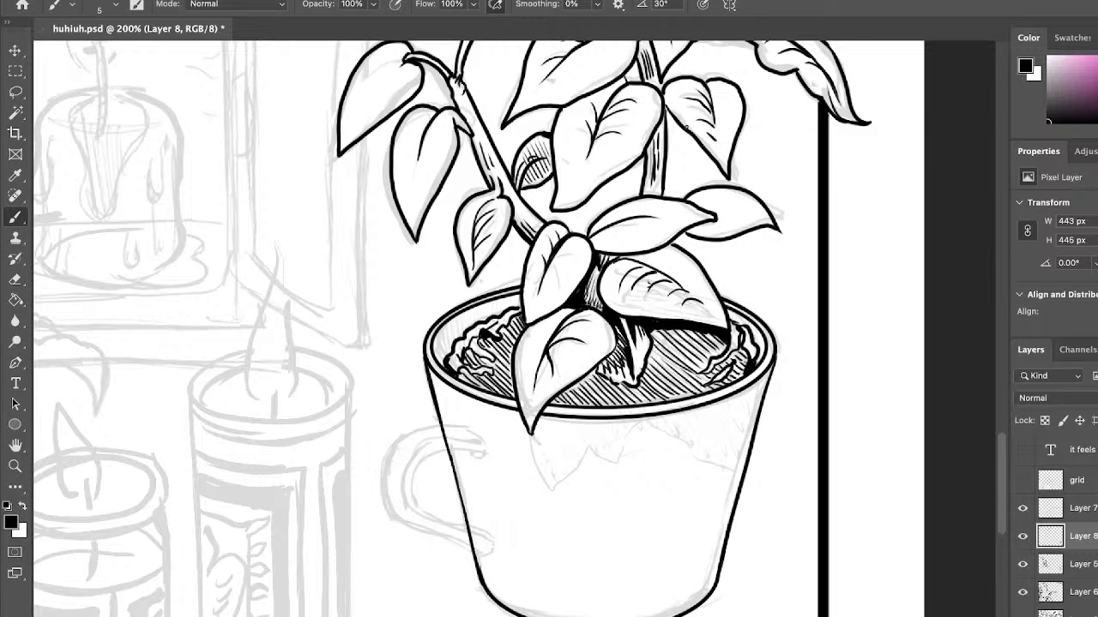
Erase the mug's side line where the handle attaches and ink the handle's inner and outer outlines.
key("e")
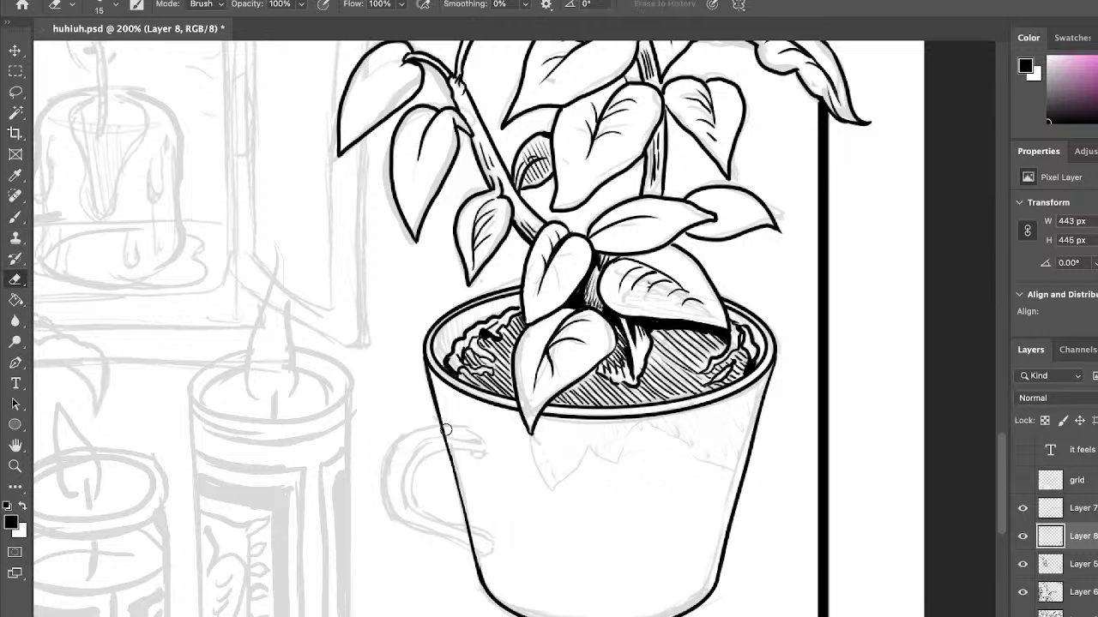
left_click_drag(468, 531, 476, 547)
left_click(15, 216)
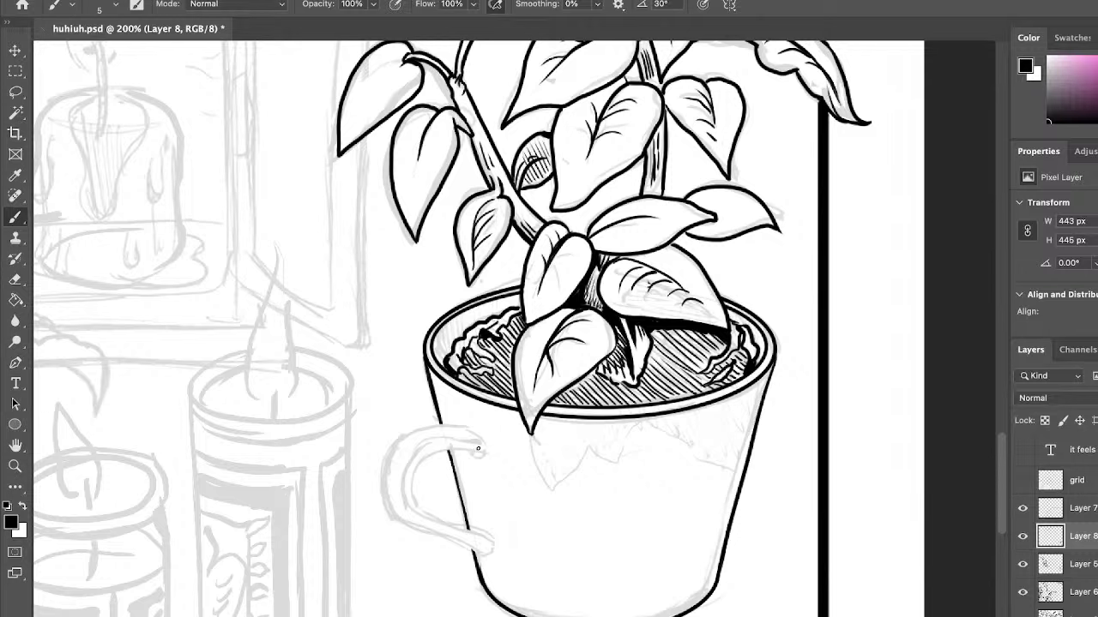
mouse_move(474, 434)
left_mouse_down()
mouse_move(480, 454)
mouse_move(448, 451)
mouse_move(414, 480)
mouse_move(424, 511)
mouse_move(492, 545)
left_mouse_up()
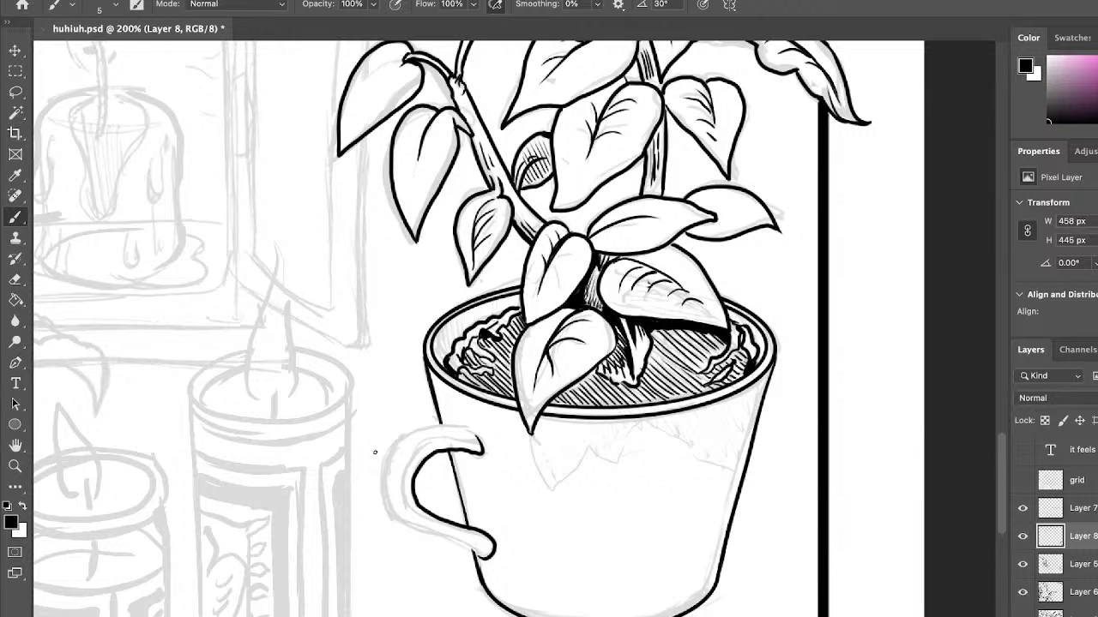
mouse_move(386, 505)
left_mouse_down()
mouse_move(404, 439)
mouse_move(470, 435)
mouse_move(479, 447)
mouse_move(474, 428)
mouse_move(443, 427)
mouse_move(388, 458)
left_mouse_up()
key("ctrl+z")
left_click_drag(472, 433, 477, 439)
mouse_move(385, 463)
left_mouse_down()
mouse_move(396, 516)
mouse_move(387, 450)
mouse_move(391, 465)
left_mouse_up()
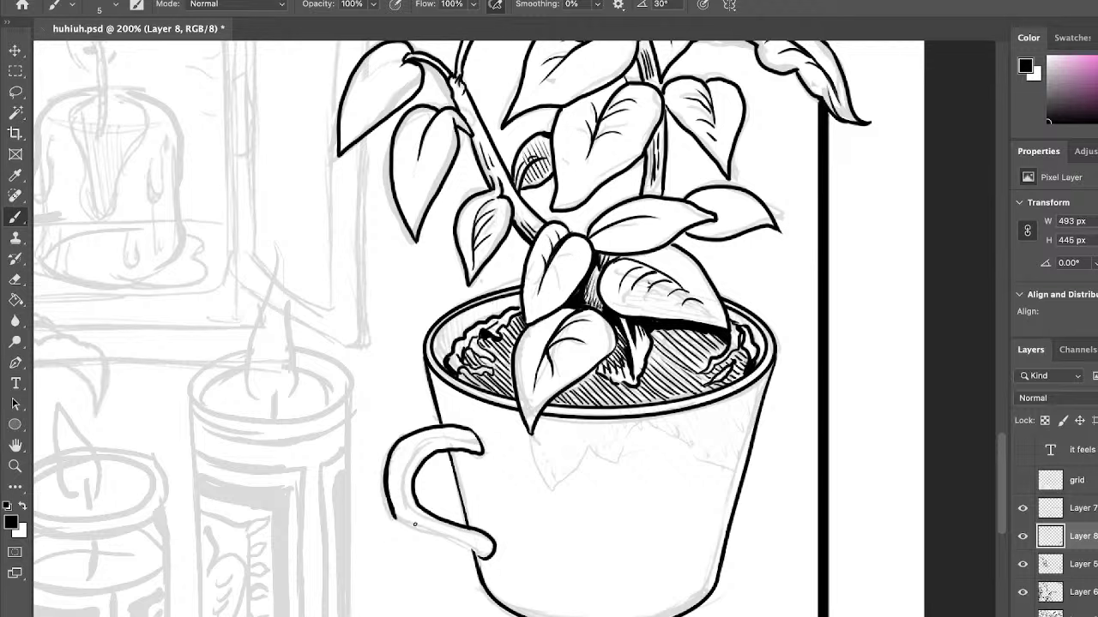
left_click_drag(394, 517, 480, 553)
mouse_move(485, 555)
left_mouse_down()
mouse_move(491, 542)
mouse_move(477, 558)
left_mouse_up()
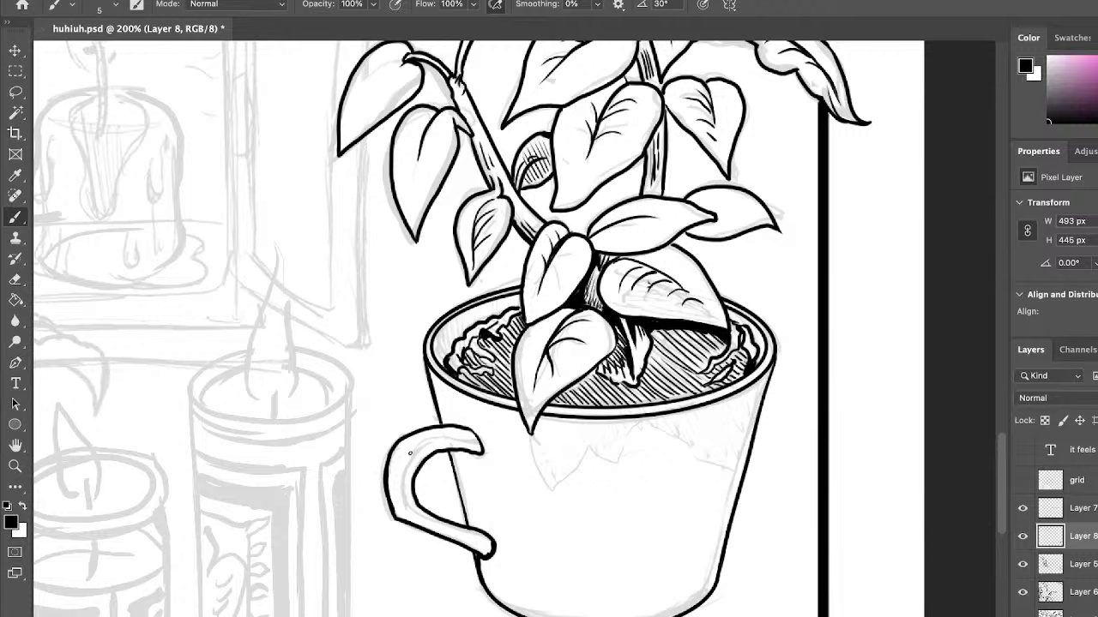
Ink a contour line along the inside of the mug handle to give it thickness, undoing the last stroke.
mouse_move(410, 453)
left_mouse_down()
mouse_move(436, 525)
mouse_move(485, 551)
left_mouse_up()
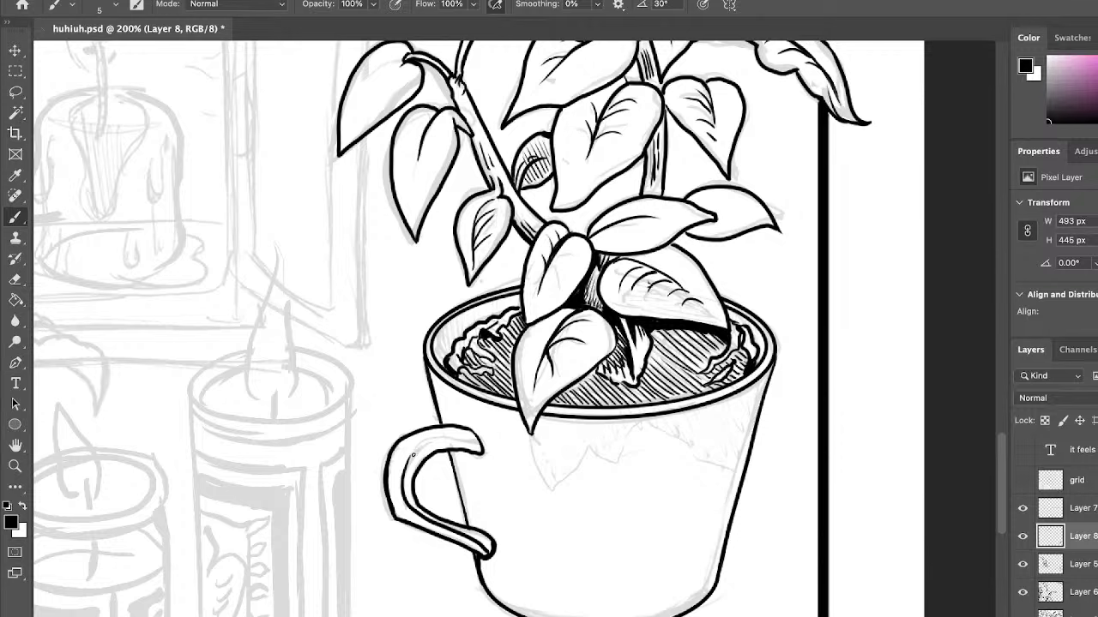
left_click_drag(415, 455, 483, 439)
key("ctrl+z")
Ink the window candle's wick with short cross ticks and outline the melted hollow in the wax around it.
scroll(996, 421, "up", 5)
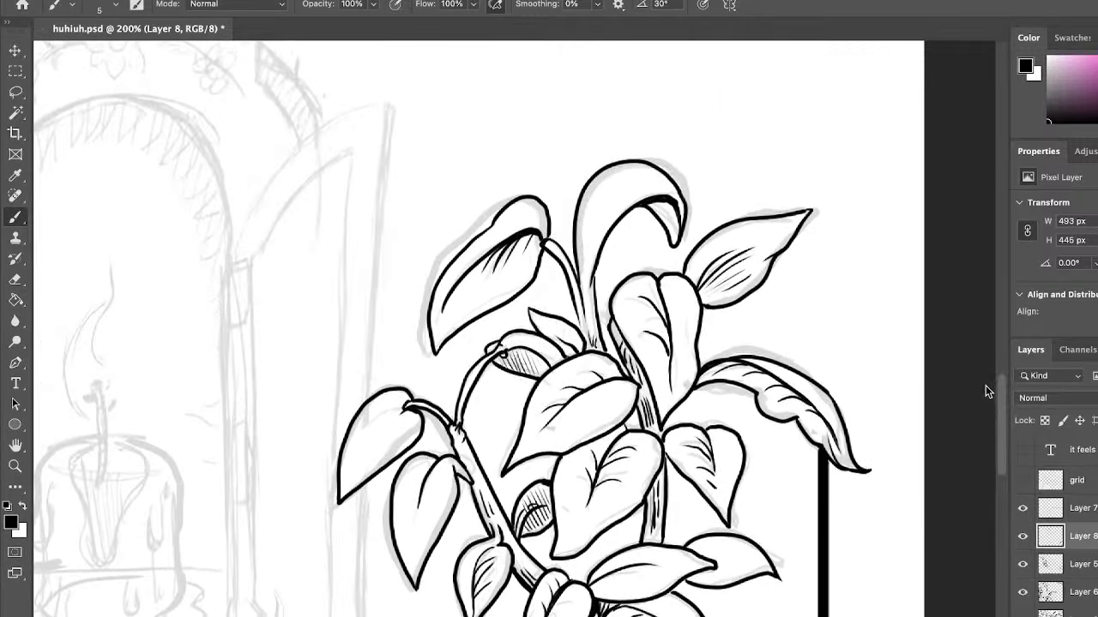
scroll(986, 385, "down", 5)
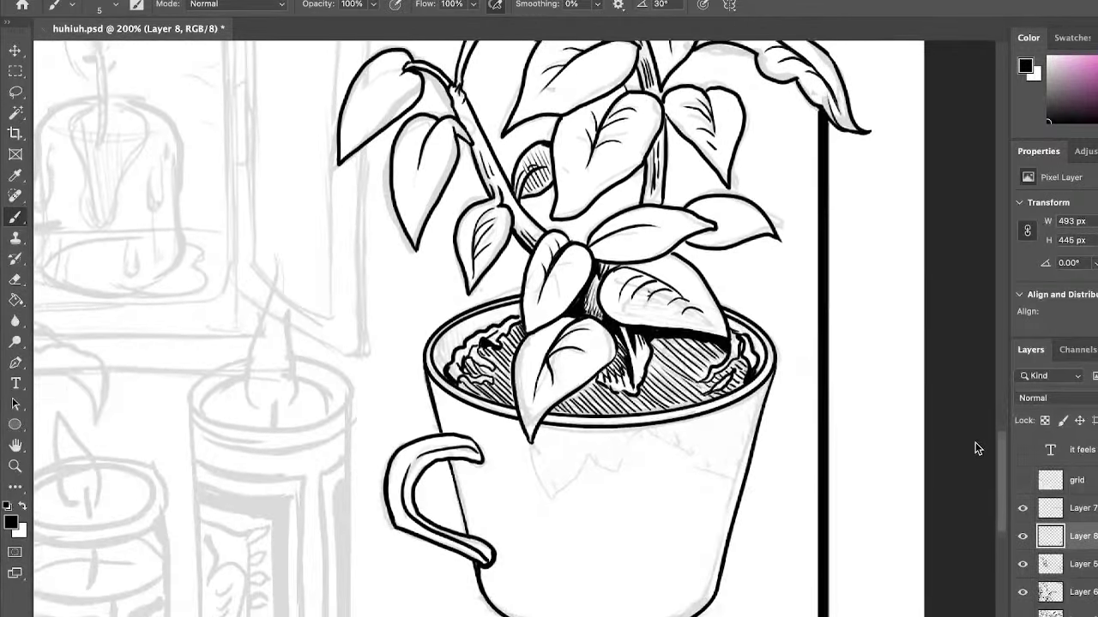
scroll(977, 425, "up", 1)
scroll(1004, 435, "left", 7)
scroll(1004, 435, "right", 2)
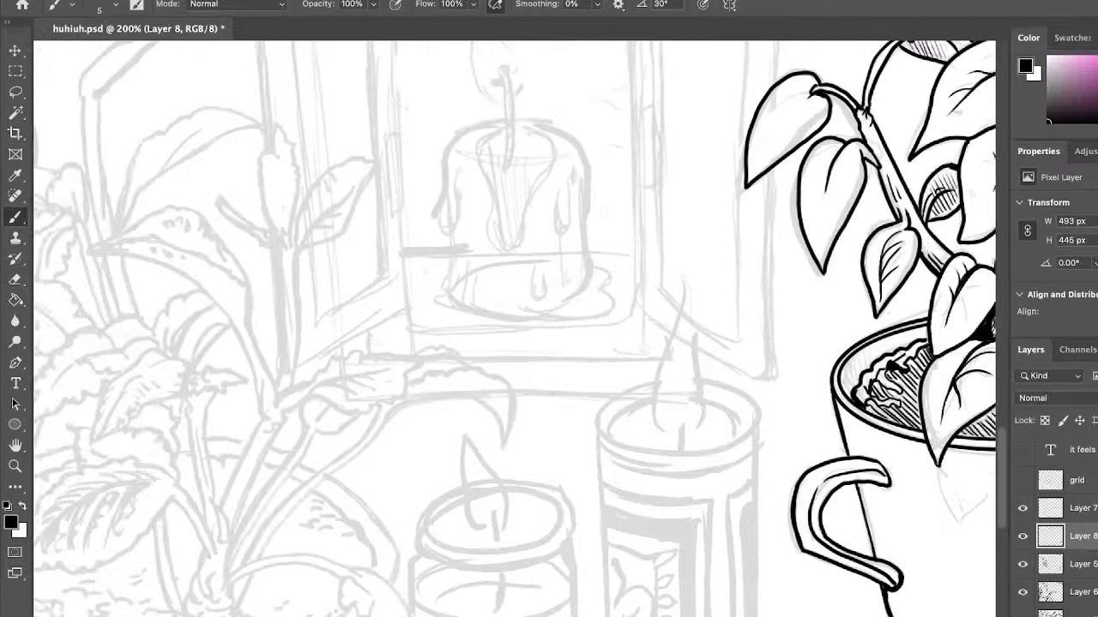
scroll(1001, 452, "up", 3)
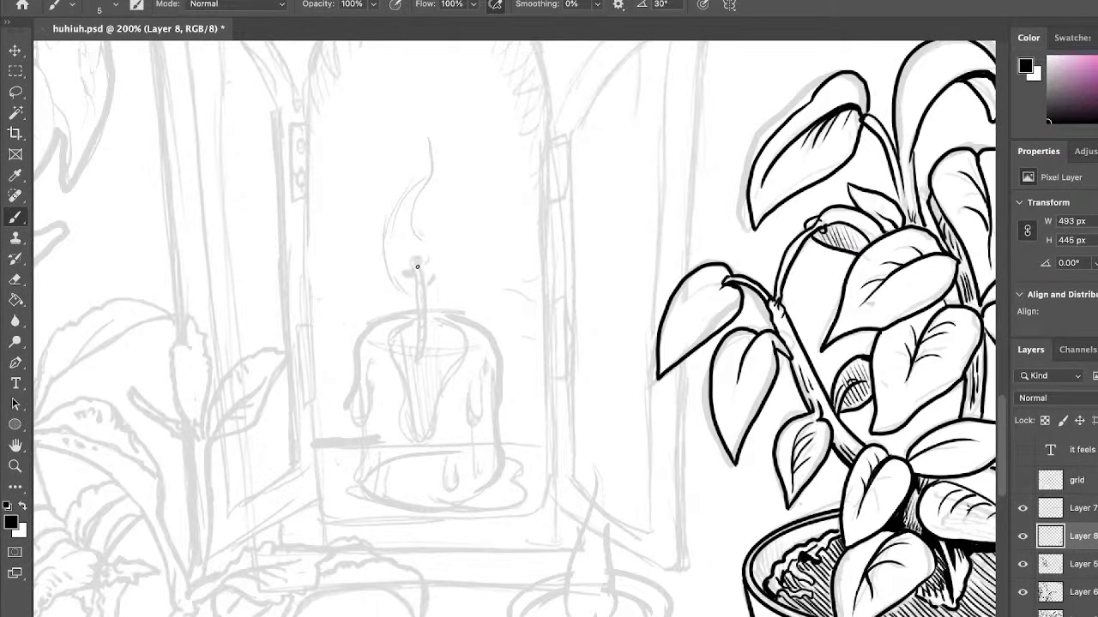
mouse_move(415, 262)
left_mouse_down()
mouse_move(418, 350)
mouse_move(421, 265)
left_mouse_up()
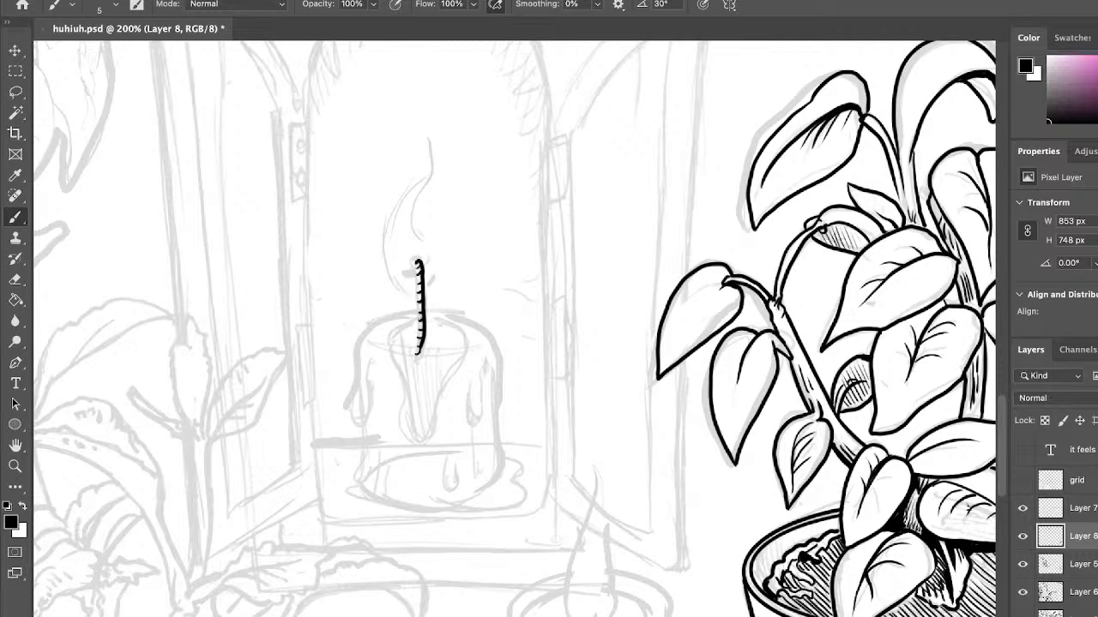
mouse_move(420, 319)
left_mouse_down()
mouse_move(401, 382)
mouse_move(406, 434)
mouse_move(422, 453)
mouse_move(410, 395)
left_mouse_up()
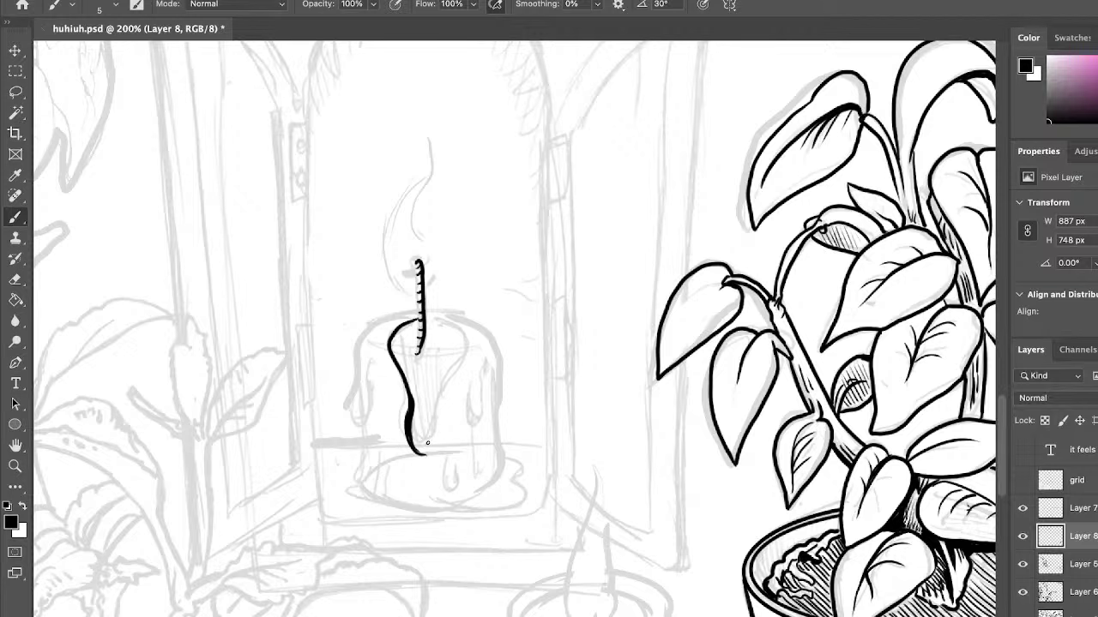
mouse_move(428, 444)
left_mouse_down()
mouse_move(463, 341)
mouse_move(422, 319)
left_mouse_up()
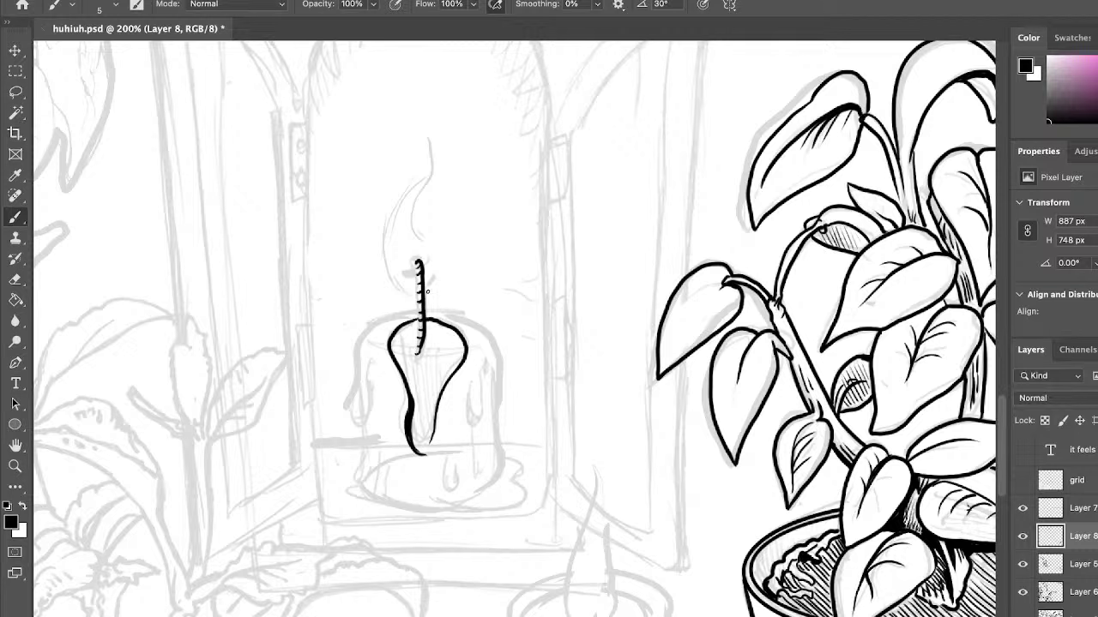
Ink the candle's upper left edge with its hanging drip and the curved upper right edge, trimming the overlong end.
mouse_move(414, 310)
left_mouse_down()
mouse_move(360, 334)
mouse_move(351, 423)
mouse_move(376, 365)
mouse_move(371, 413)
left_mouse_up()
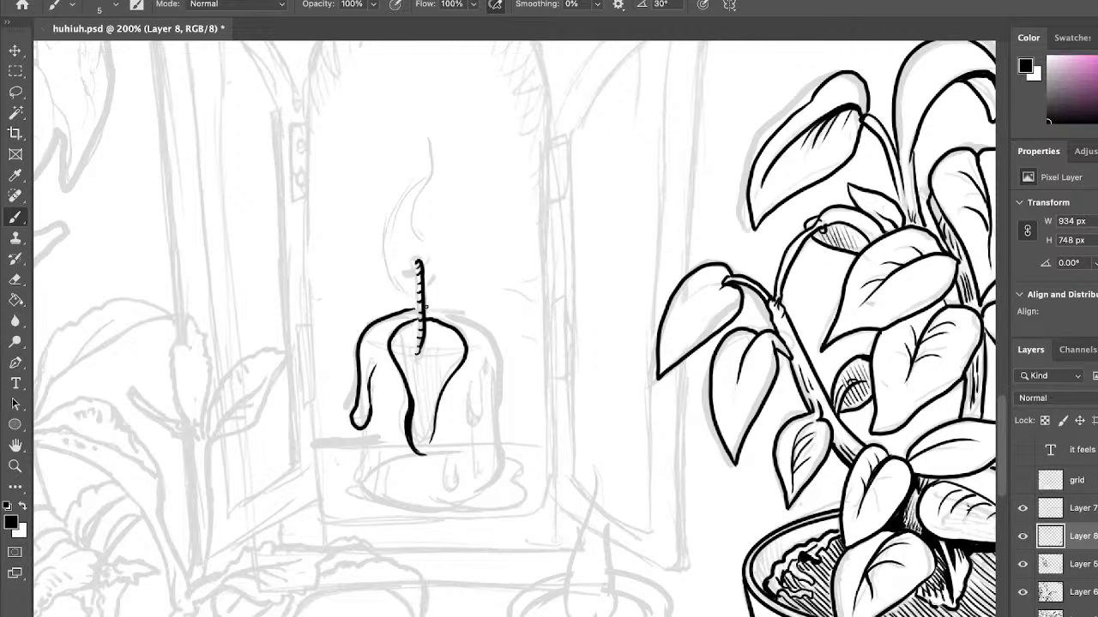
mouse_move(425, 307)
left_mouse_down()
mouse_move(468, 322)
mouse_move(497, 353)
left_mouse_up()
key("super+z")
left_click_drag(425, 307, 499, 346)
key("super+z")
left_click_drag(426, 306, 494, 346)
key("ctrl+z")
left_click_drag(422, 307, 496, 346)
key("ctrl+z")
left_click_drag(424, 306, 503, 349)
left_click(15, 279)
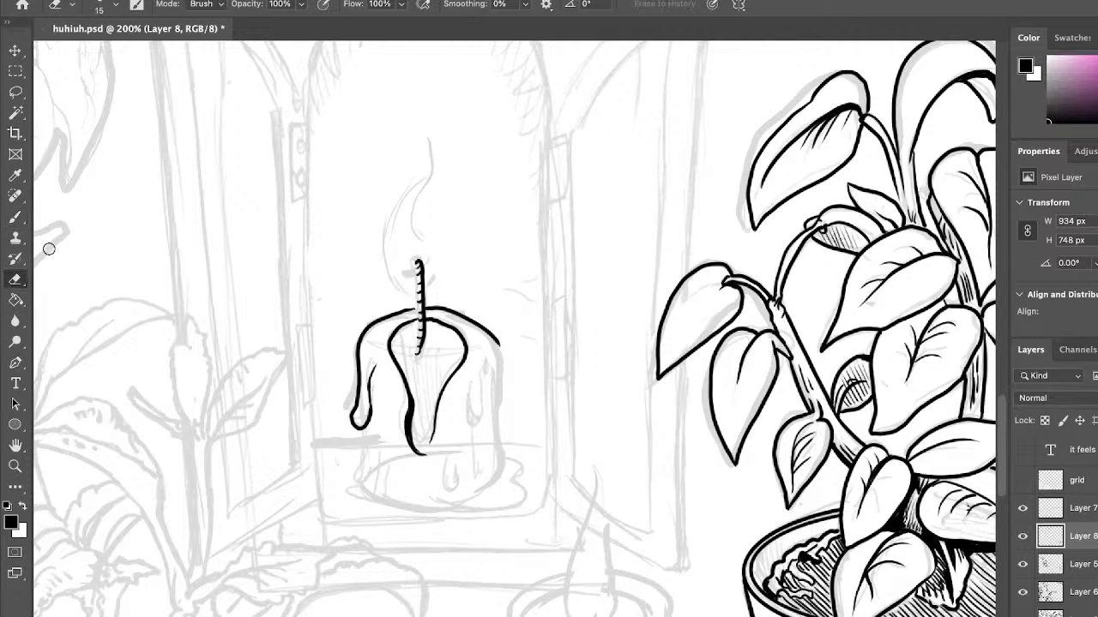
left_click_drag(497, 330, 509, 381)
left_click(15, 216)
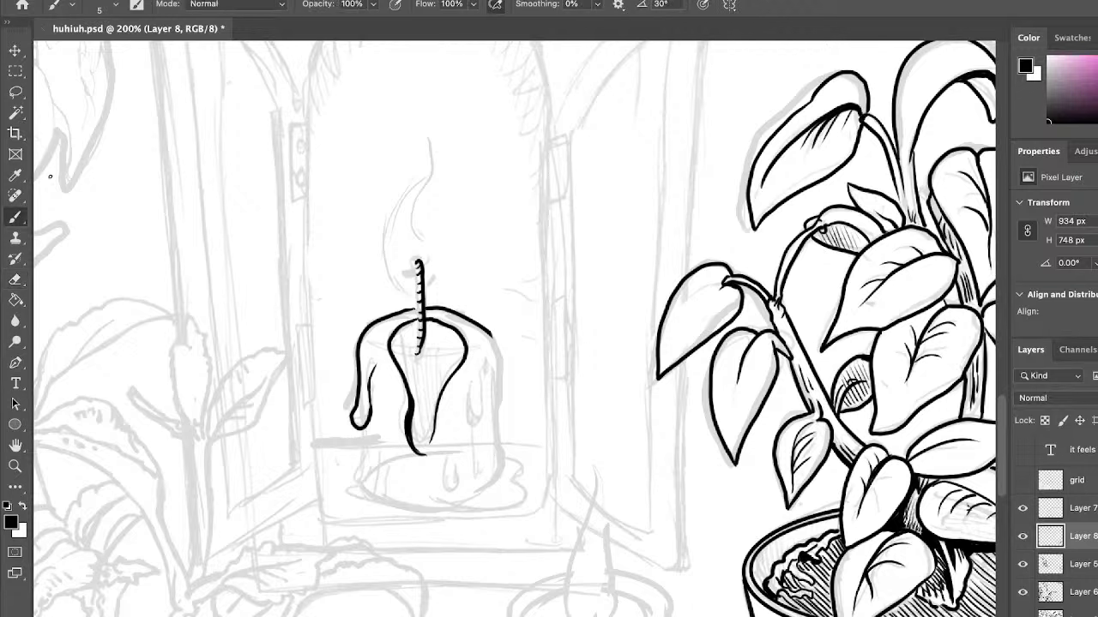
Ink the wax drips down the candle's front and sides and outline the wavy wax puddle at its base.
mouse_move(493, 333)
left_mouse_down()
mouse_move(501, 400)
mouse_move(490, 411)
mouse_move(495, 380)
mouse_move(491, 409)
mouse_move(470, 420)
mouse_move(482, 413)
mouse_move(484, 366)
mouse_move(480, 412)
left_mouse_up()
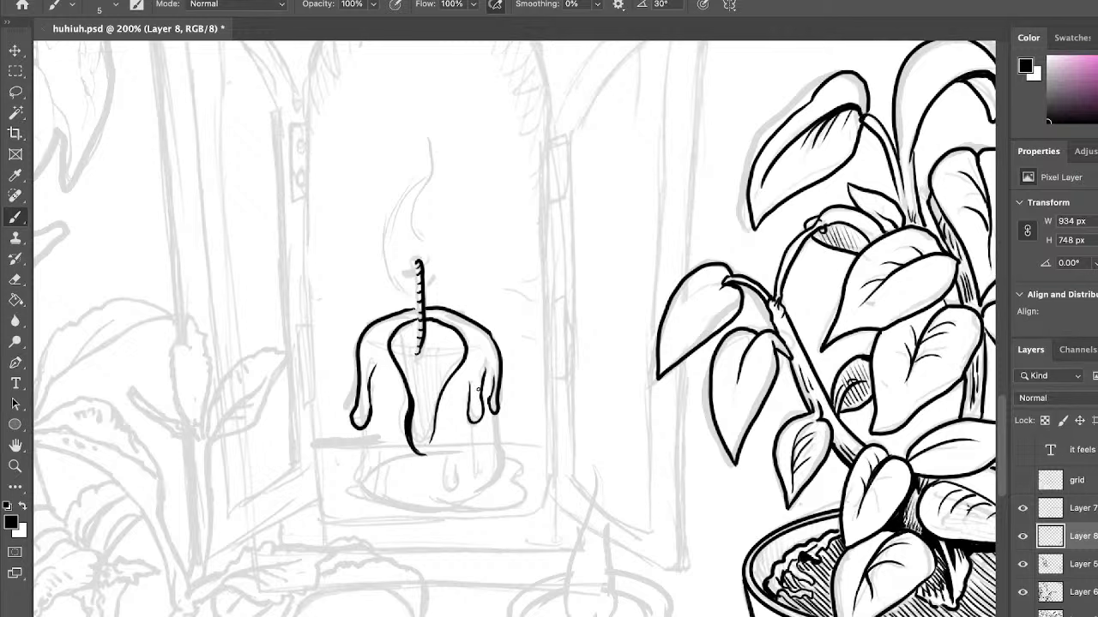
left_click_drag(473, 404, 476, 412)
mouse_move(443, 449)
left_mouse_down()
mouse_move(444, 489)
mouse_move(453, 463)
mouse_move(447, 477)
left_mouse_up()
left_click_drag(494, 417, 498, 480)
left_click_drag(487, 442, 495, 482)
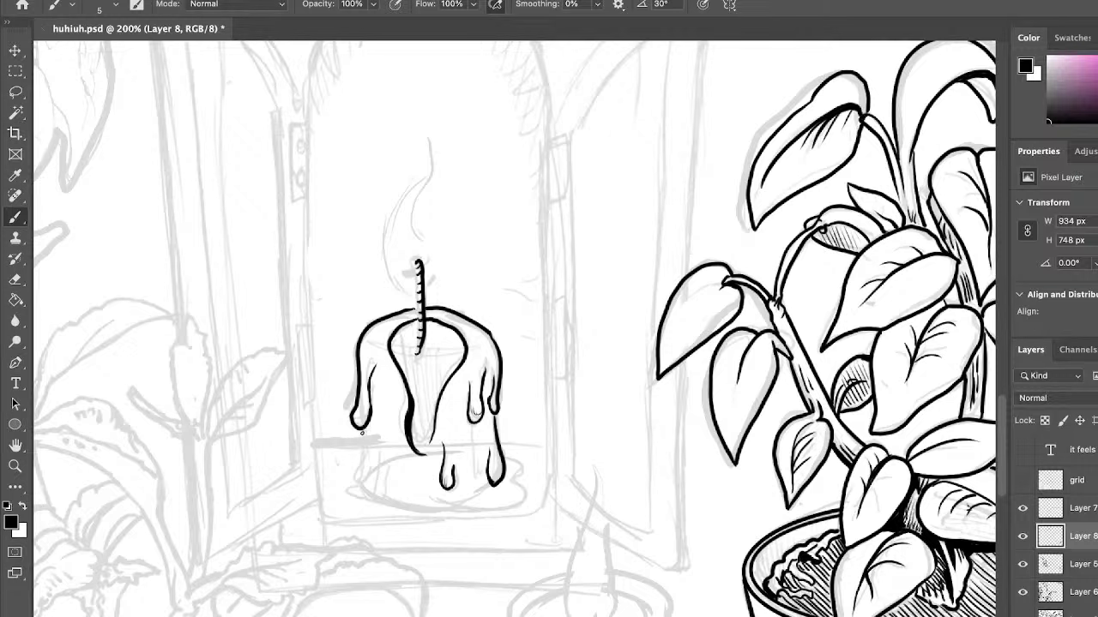
mouse_move(385, 387)
left_mouse_down()
mouse_move(383, 483)
mouse_move(393, 474)
mouse_move(398, 400)
mouse_move(352, 486)
mouse_move(368, 498)
mouse_move(407, 515)
mouse_move(457, 514)
mouse_move(490, 490)
mouse_move(484, 498)
mouse_move(519, 491)
mouse_move(502, 458)
left_mouse_up()
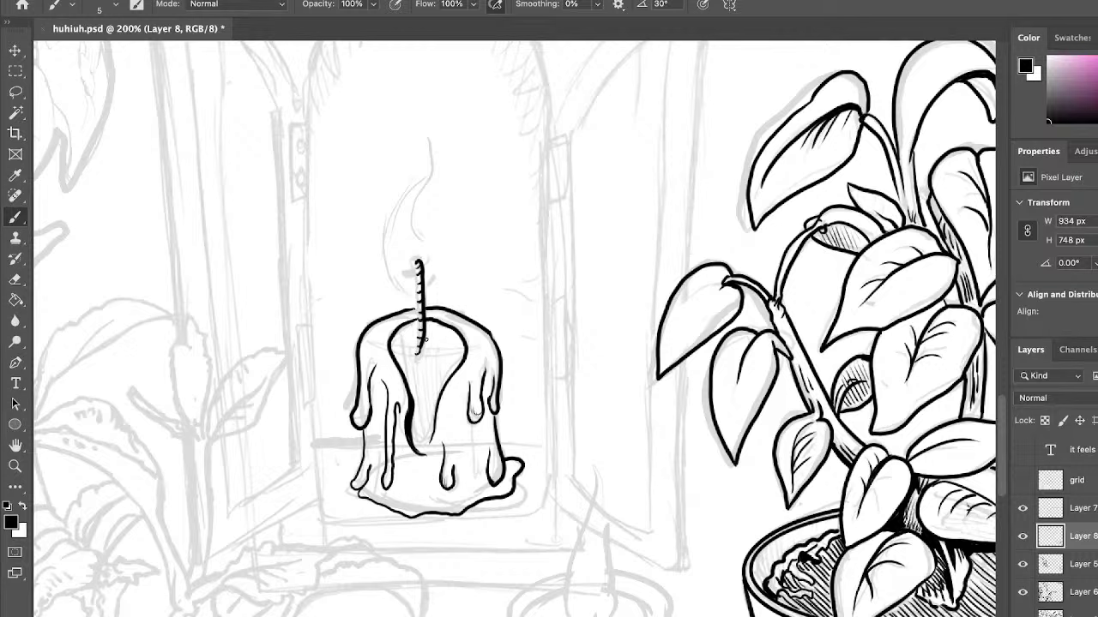
Outline the inner cavity below the wick and fill it with diagonal hatching.
mouse_move(426, 342)
left_mouse_down()
mouse_move(443, 368)
mouse_move(426, 414)
left_mouse_up()
left_click_drag(422, 341, 397, 369)
mouse_move(414, 441)
left_mouse_down()
mouse_move(424, 451)
mouse_move(425, 420)
left_mouse_up()
mouse_move(403, 374)
left_mouse_down()
mouse_move(424, 403)
mouse_move(426, 391)
left_mouse_up()
mouse_move(407, 352)
left_mouse_down()
mouse_move(432, 390)
mouse_move(445, 367)
mouse_move(445, 393)
left_mouse_up()
left_click_drag(420, 391, 431, 437)
left_click_drag(422, 432, 428, 459)
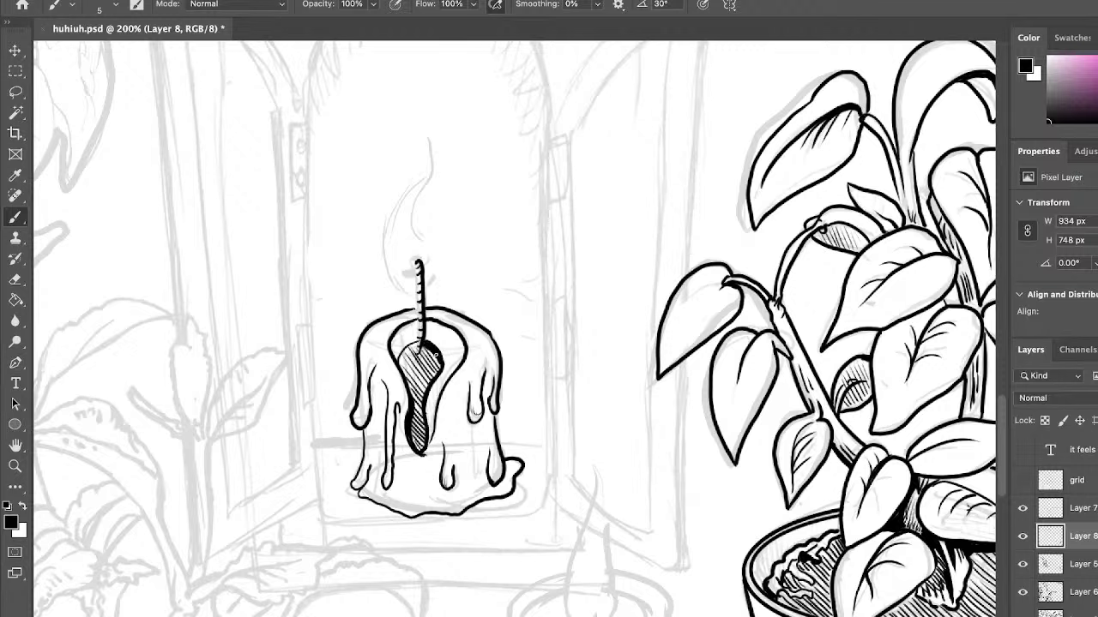
mouse_move(400, 365)
left_mouse_down()
mouse_move(413, 341)
mouse_move(423, 347)
left_mouse_up()
Thicken the candle's lower left outline, add an inner contour along the wax puddle, and mark the hollow's right side.
left_click_drag(354, 487, 395, 505)
mouse_move(352, 477)
left_mouse_down()
mouse_move(361, 425)
mouse_move(378, 439)
left_mouse_up()
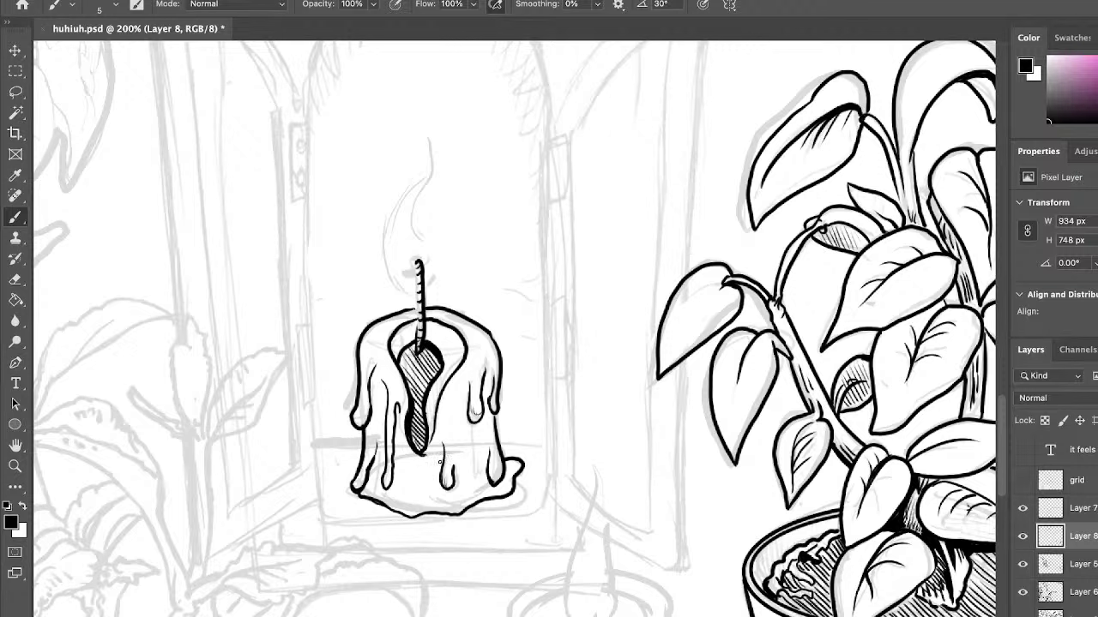
left_click_drag(391, 502, 472, 490)
left_click_drag(451, 346, 452, 367)
mouse_move(403, 283)
left_mouse_down()
mouse_move(411, 287)
mouse_move(398, 276)
mouse_move(402, 214)
mouse_move(434, 161)
left_mouse_up()
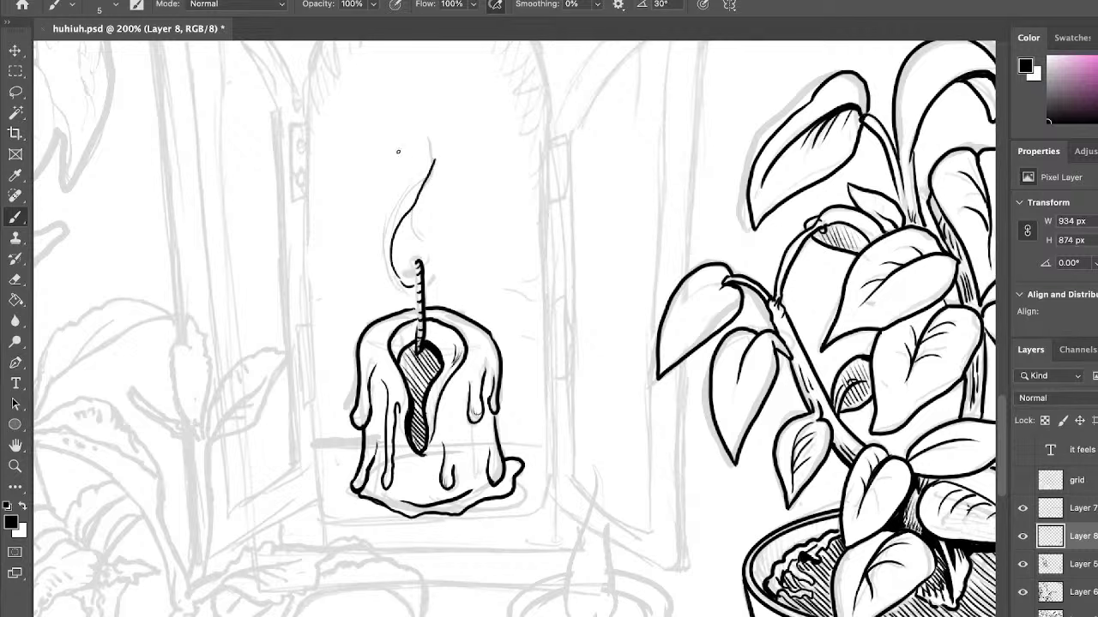
key("ctrl+z")
mouse_move(405, 280)
left_mouse_down()
mouse_move(397, 227)
mouse_move(444, 171)
mouse_move(429, 146)
mouse_move(443, 161)
mouse_move(426, 273)
left_mouse_up()
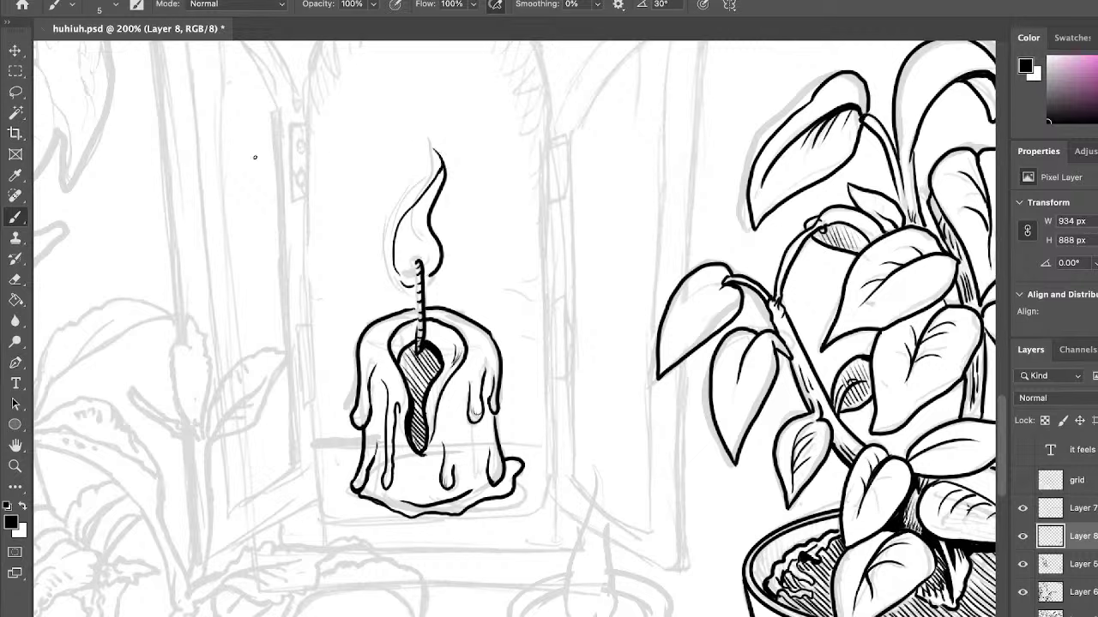
key("e")
left_click_drag(412, 220, 432, 135)
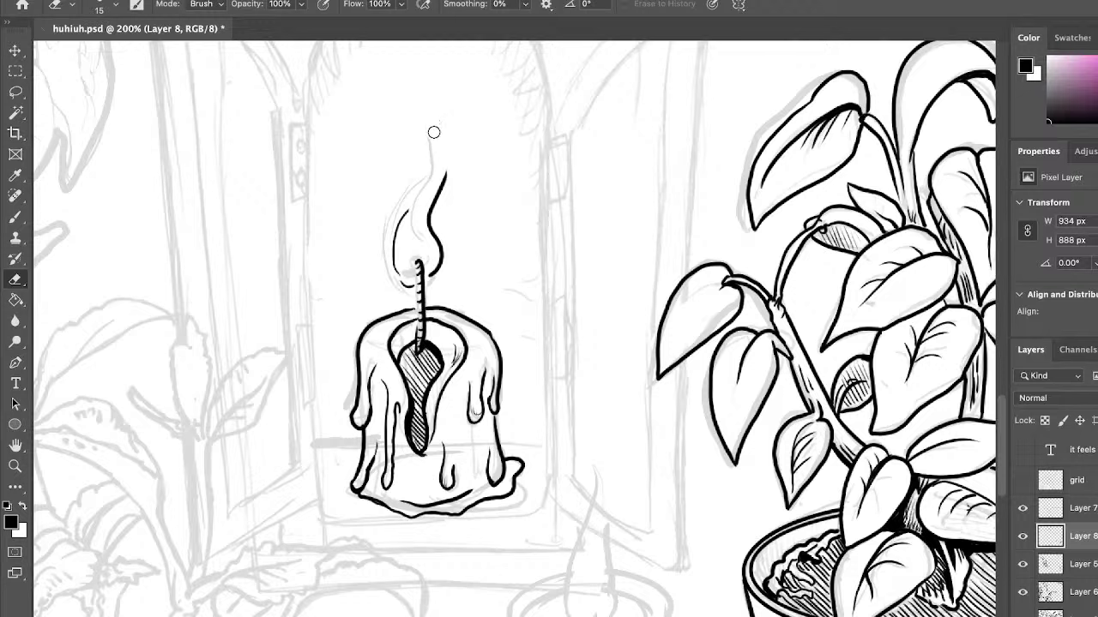
left_click(15, 217)
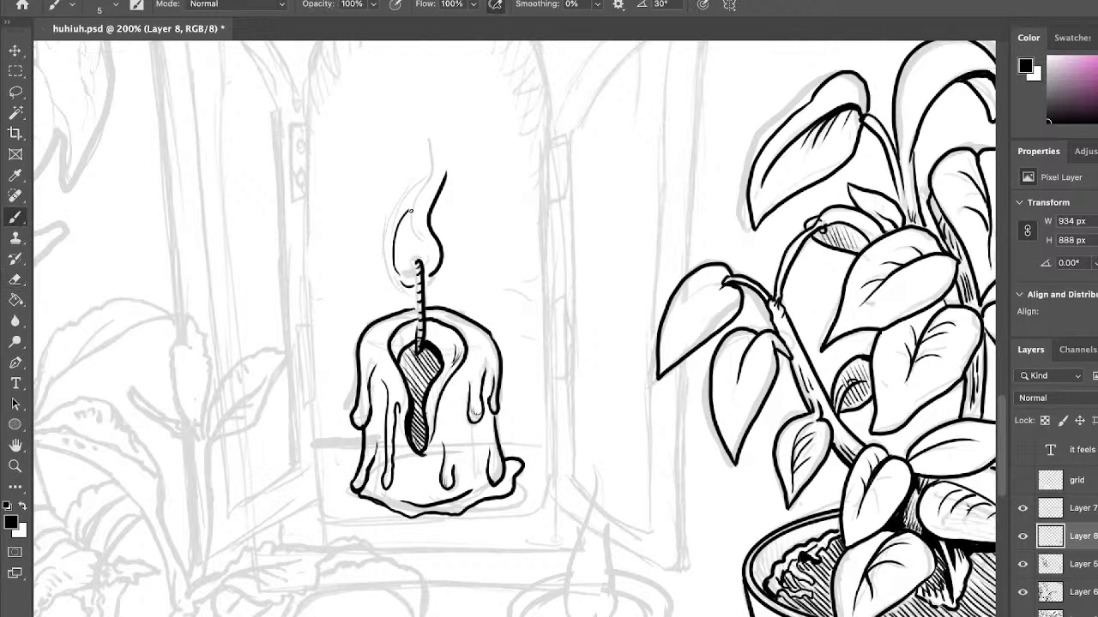
mouse_move(405, 212)
left_mouse_down()
mouse_move(444, 175)
mouse_move(435, 143)
left_mouse_up()
key("e")
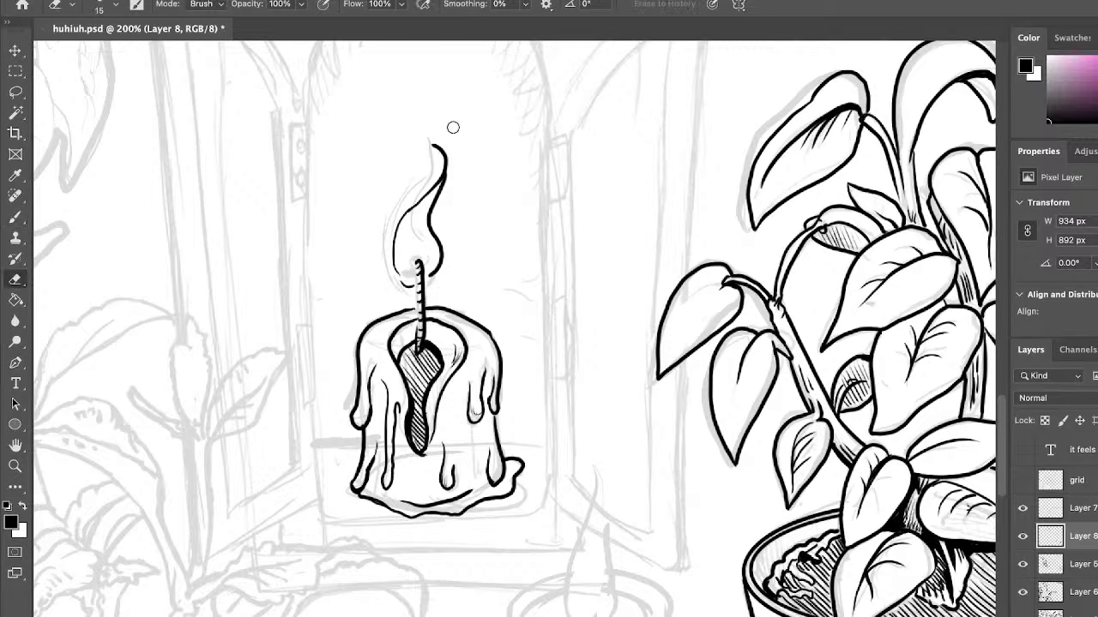
mouse_move(441, 148)
left_mouse_down()
mouse_move(448, 174)
mouse_move(427, 230)
mouse_move(441, 178)
mouse_move(400, 270)
left_mouse_up()
left_click_drag(438, 227, 438, 274)
Ink the candle flame around the wick following the sketch, with a wavy tapering tip.
key("b")
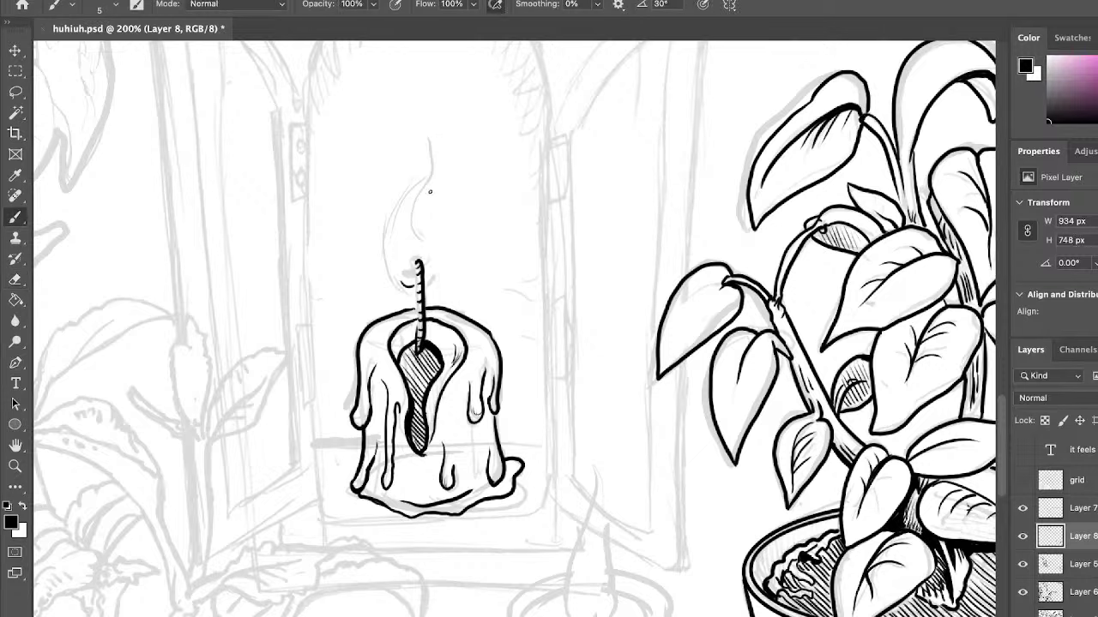
mouse_move(427, 180)
left_mouse_down()
mouse_move(438, 270)
mouse_move(428, 284)
left_mouse_up()
left_click_drag(428, 138, 429, 184)
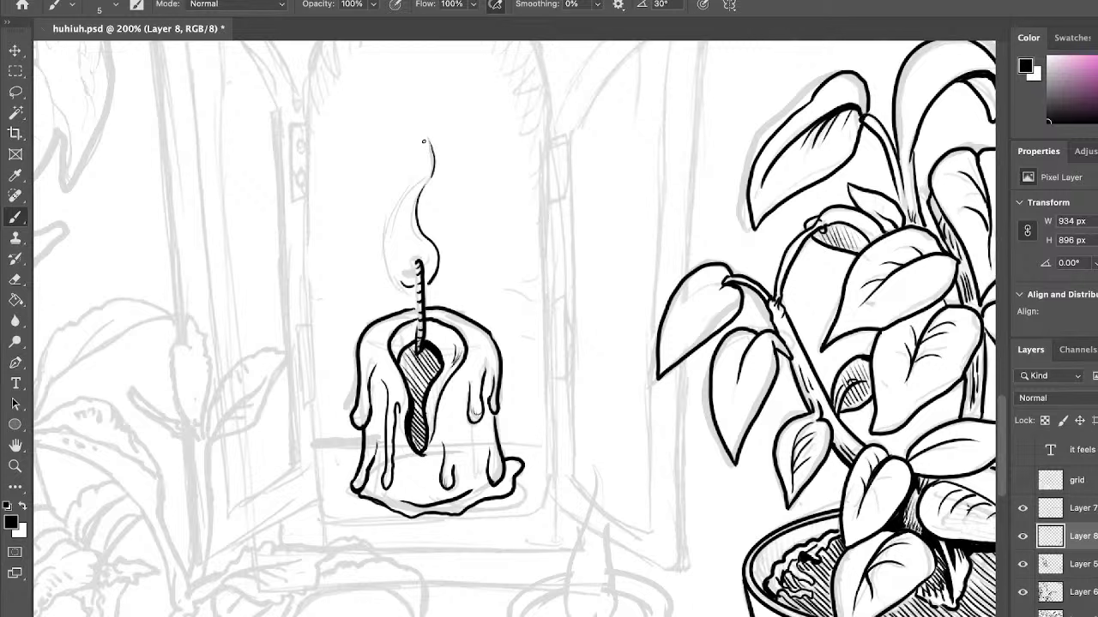
mouse_move(429, 142)
left_mouse_down()
mouse_move(408, 134)
mouse_move(433, 171)
mouse_move(397, 216)
mouse_move(405, 285)
left_mouse_up()
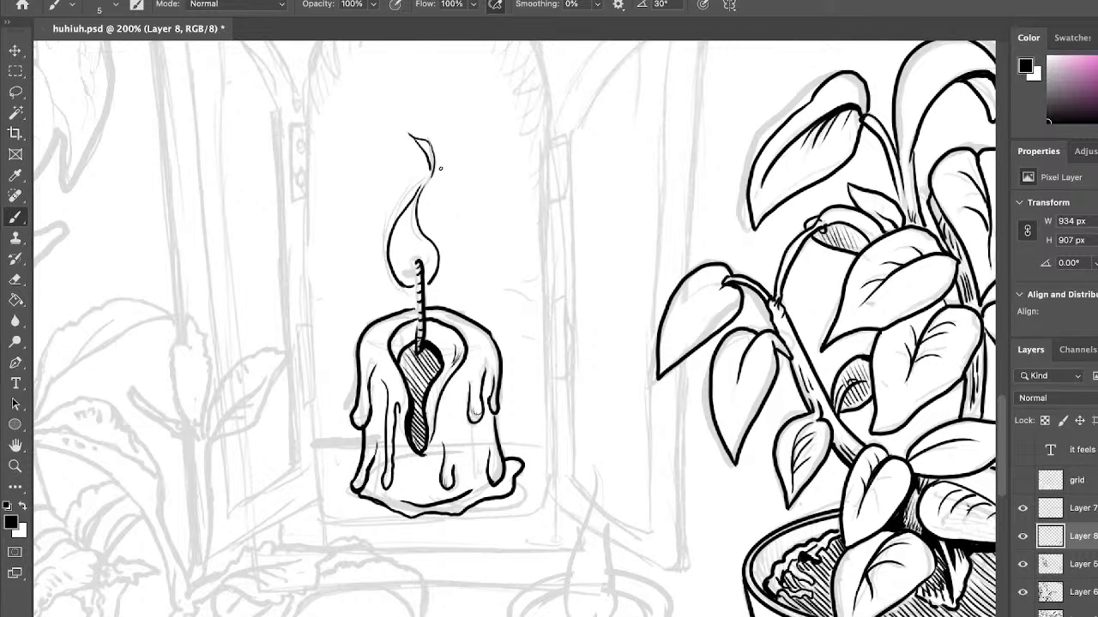
Ink the drooping front leaf of the planter's left side with a scalloped lower edge, plus its two stems.
scroll(998, 413, "down", 10)
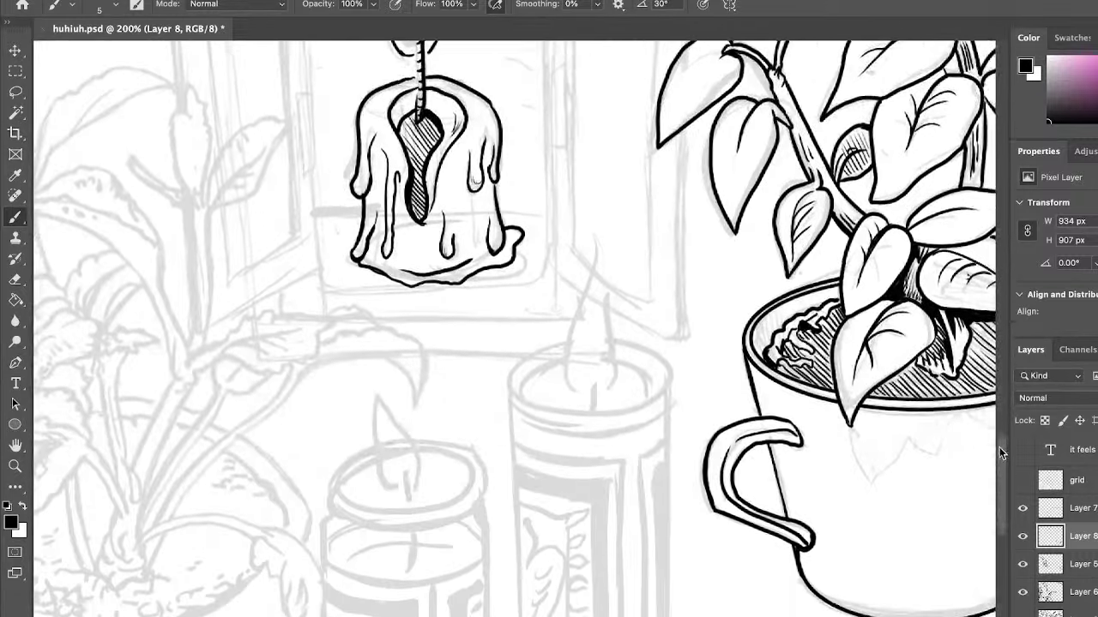
scroll(515, 326, "left", 15)
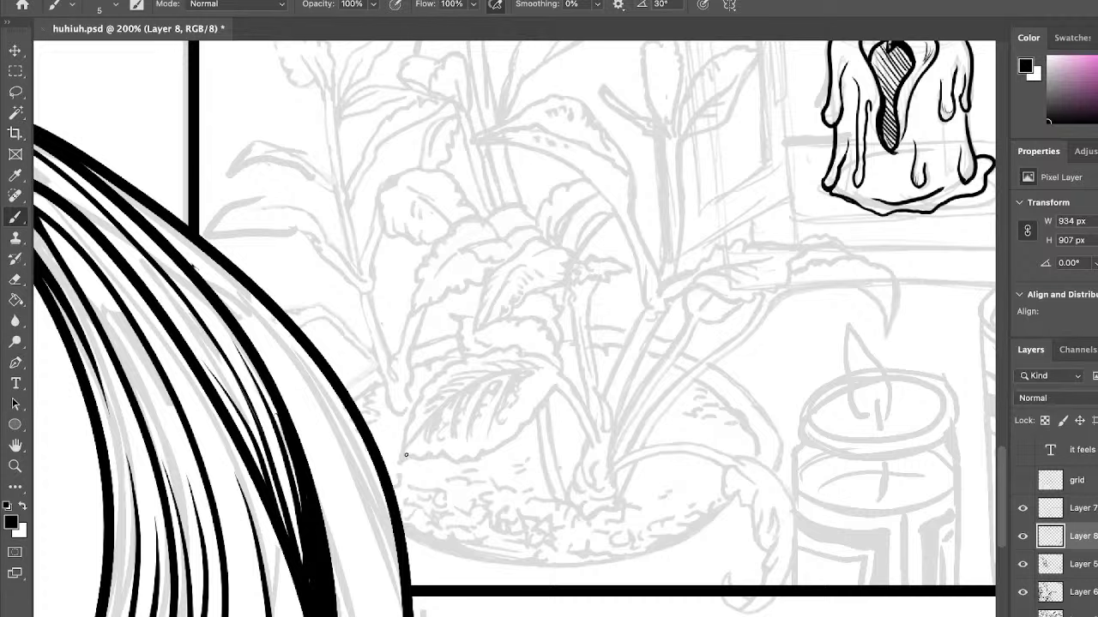
mouse_move(406, 455)
left_mouse_down()
mouse_move(573, 379)
mouse_move(599, 407)
left_mouse_up()
key("e")
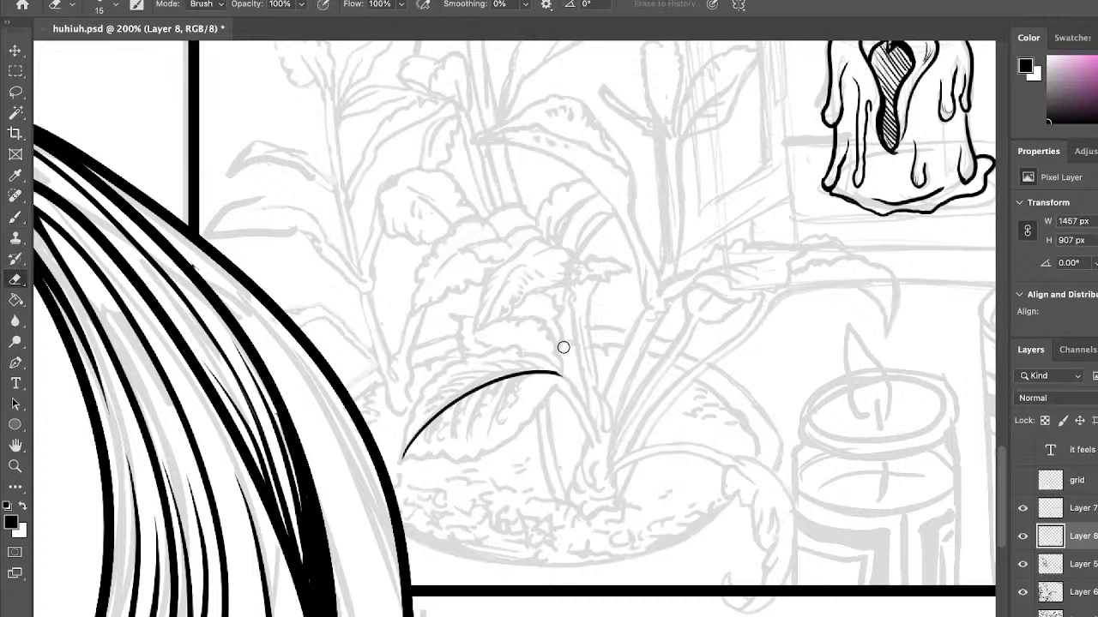
left_click(16, 215)
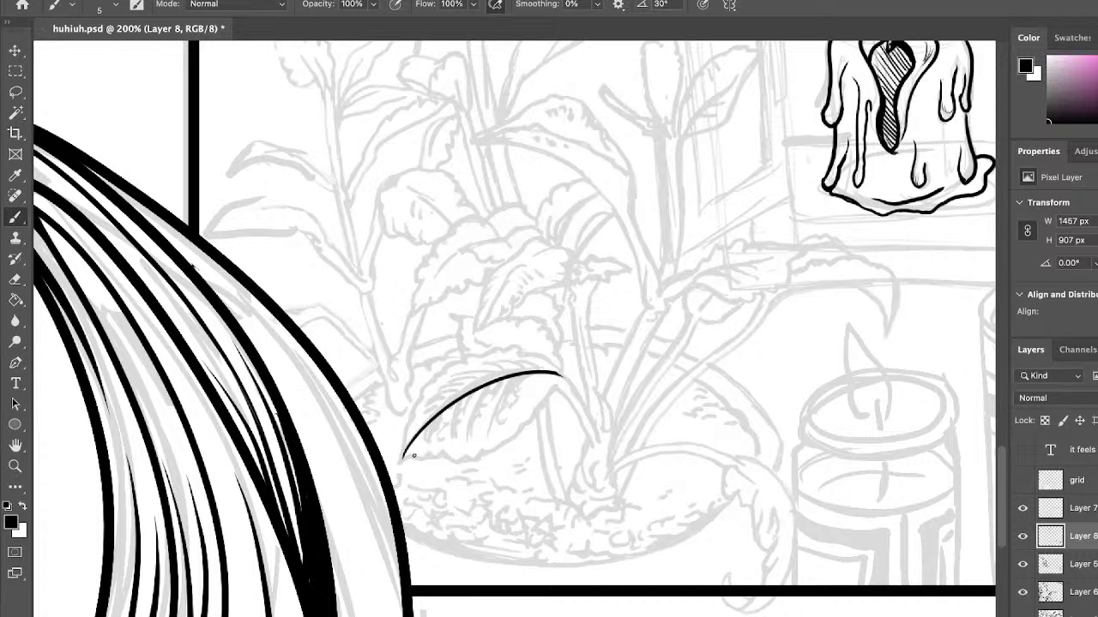
left_click_drag(401, 460, 419, 457)
mouse_move(415, 457)
left_mouse_down()
mouse_move(496, 449)
mouse_move(558, 383)
mouse_move(546, 470)
mouse_move(564, 503)
mouse_move(550, 400)
mouse_move(596, 455)
left_mouse_up()
mouse_move(563, 377)
left_mouse_down()
mouse_move(602, 451)
mouse_move(578, 470)
mouse_move(567, 506)
left_mouse_up()
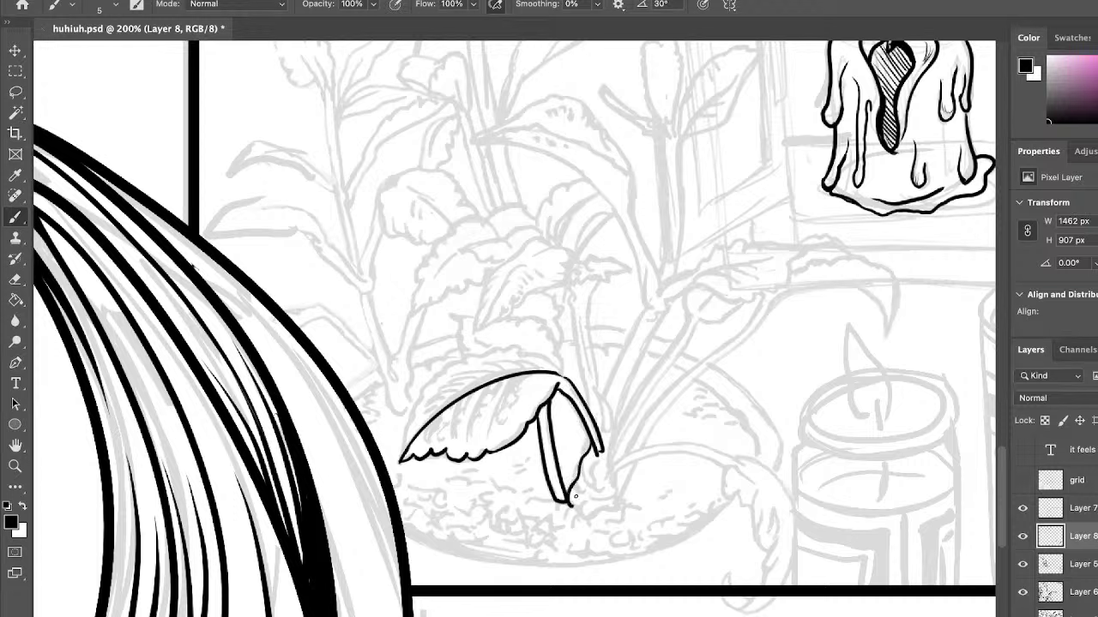
Shade the base of the front leaf's stems with dark strokes, and undo the stem line drawn beside it.
left_click_drag(583, 468, 595, 492)
mouse_move(600, 453)
left_mouse_down()
mouse_move(583, 516)
mouse_move(599, 484)
left_mouse_up()
left_click_drag(613, 433, 612, 456)
left_click_drag(610, 463, 616, 501)
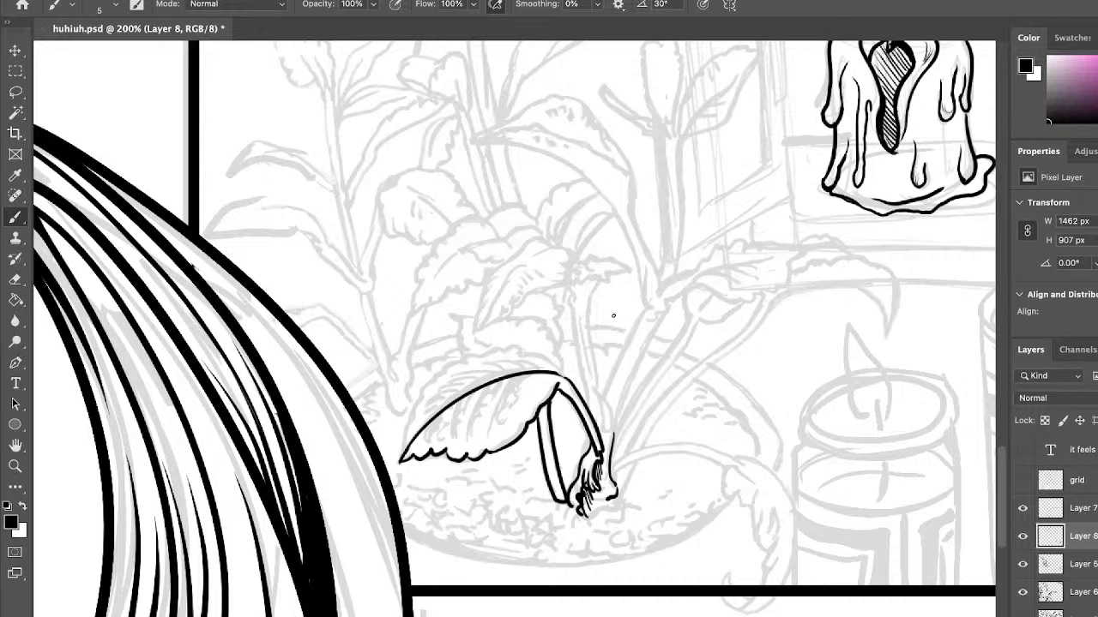
key("ctrl+z")
key("ctrl+z")
key("ctrl+z")
key("ctrl+z")
Ink the short upright stem line at the base and the double-lined stem arching right toward the jar candle.
mouse_move(616, 427)
left_mouse_down()
mouse_move(613, 497)
mouse_move(737, 496)
mouse_move(622, 462)
mouse_move(605, 493)
left_mouse_up()
key("ctrl+z")
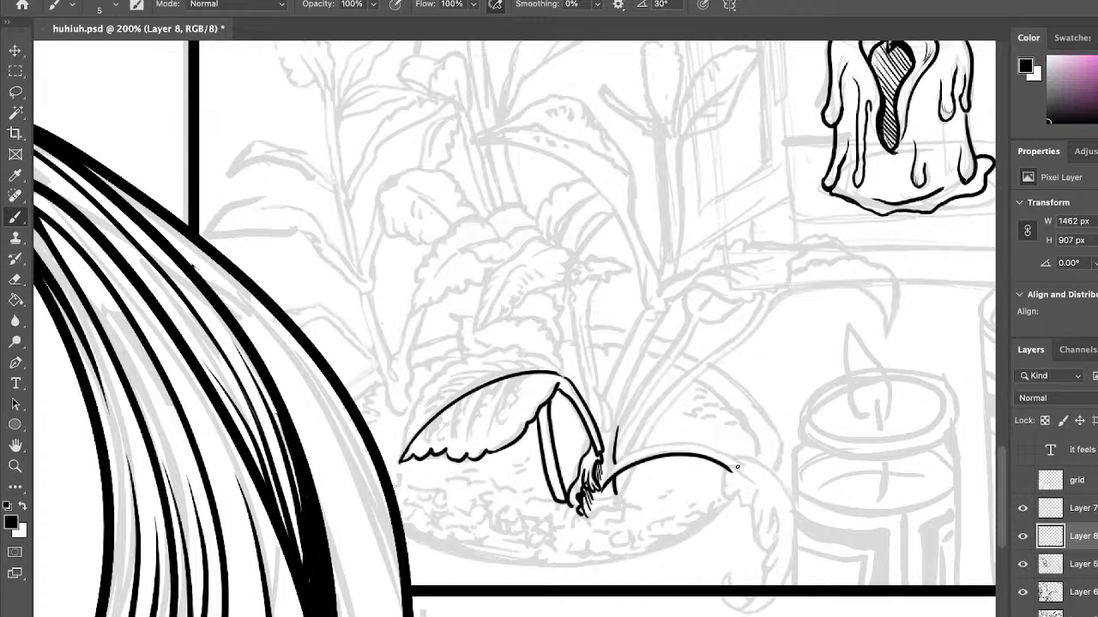
left_click_drag(735, 467, 612, 473)
key("ctrl+z")
mouse_move(736, 465)
left_mouse_down()
mouse_move(702, 449)
mouse_move(599, 492)
left_mouse_up()
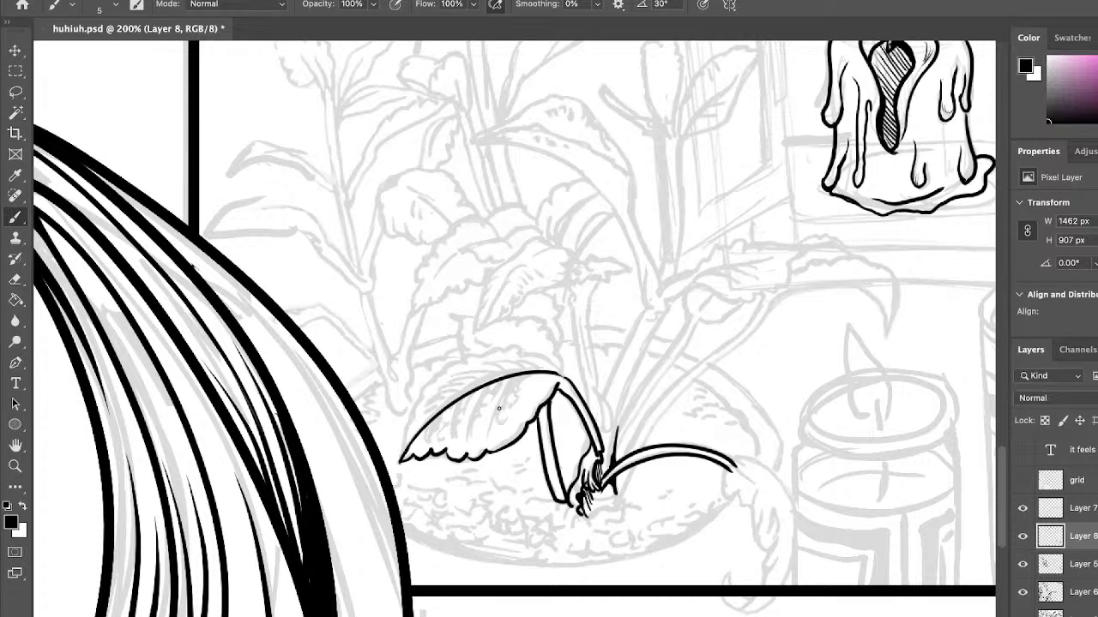
Ink curved vein lines across the drooping front leaf from its scalloped edge to its upper edge.
left_click_drag(486, 430, 523, 378)
left_click_drag(487, 439, 519, 372)
left_click_drag(465, 441, 503, 379)
mouse_move(467, 432)
left_mouse_down()
mouse_move(500, 379)
mouse_move(462, 448)
mouse_move(474, 392)
left_mouse_up()
left_click_drag(447, 443, 490, 383)
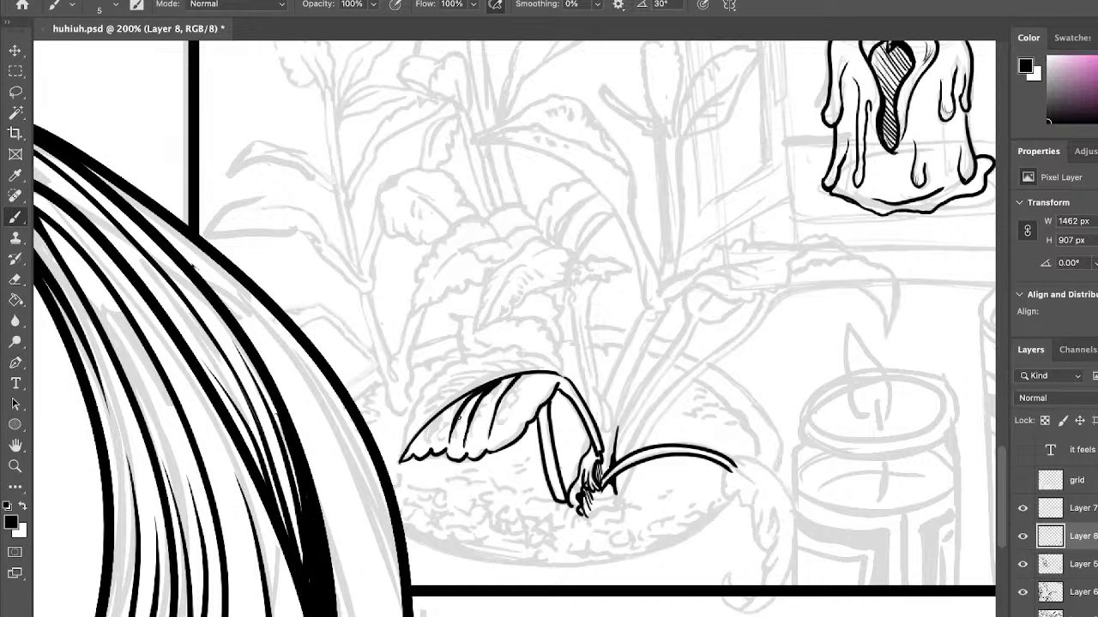
left_click_drag(429, 442, 467, 397)
Shade the front leaf's folds with dark strokes along its veins and stem joint, and make Layer 7 active.
left_click_drag(500, 420, 525, 372)
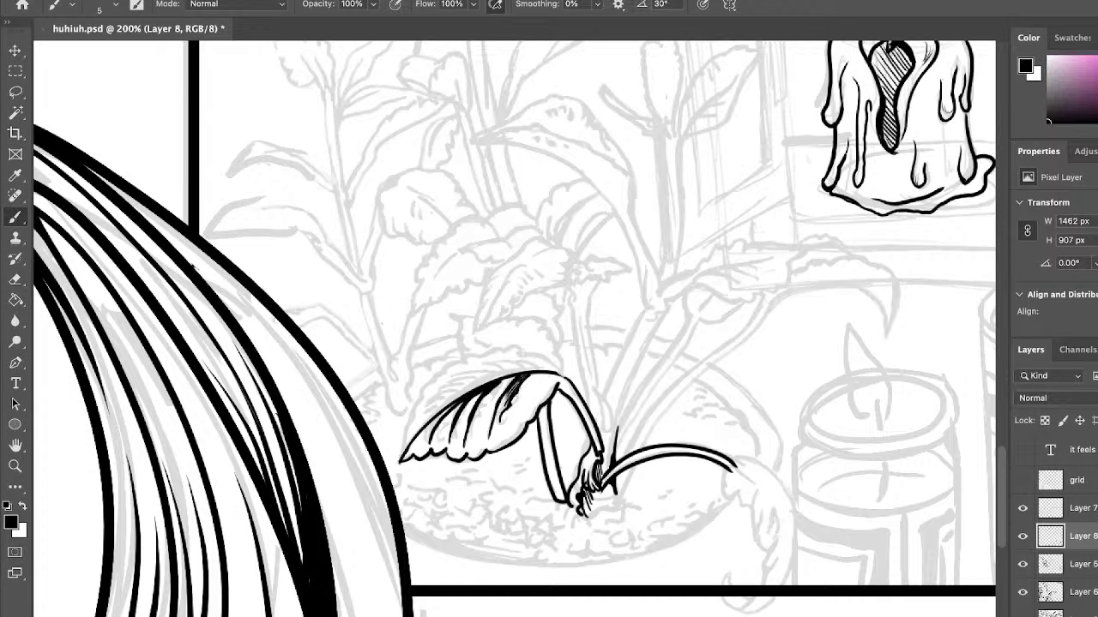
mouse_move(503, 429)
left_mouse_down()
mouse_move(511, 413)
mouse_move(486, 403)
mouse_move(512, 377)
left_mouse_up()
left_click_drag(507, 380, 520, 373)
left_click_drag(454, 437, 473, 399)
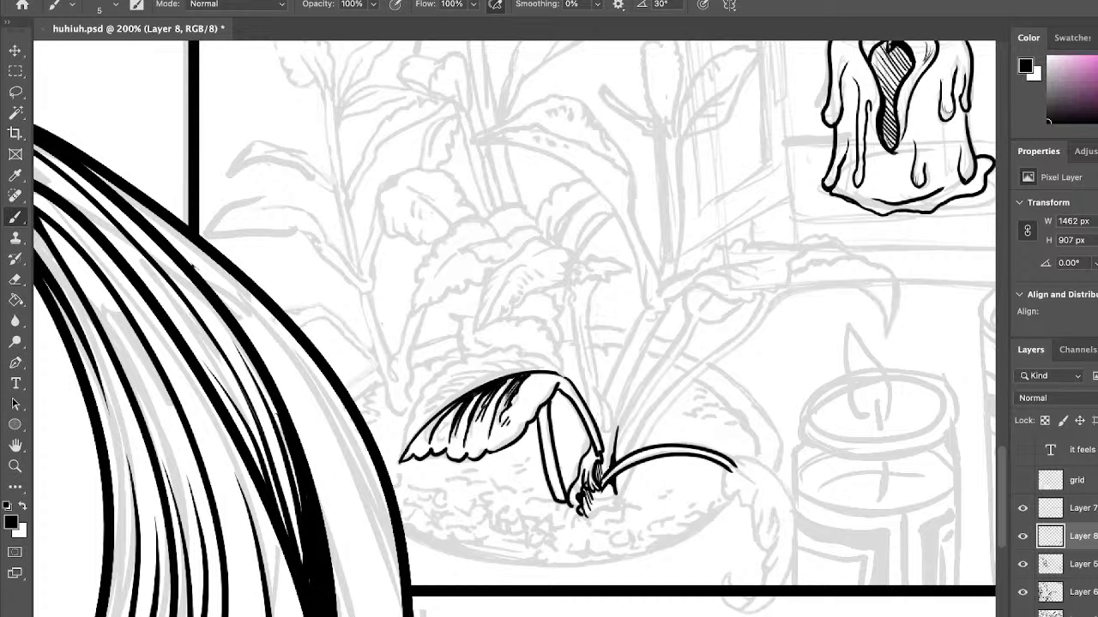
mouse_move(458, 438)
left_mouse_down()
mouse_move(464, 423)
mouse_move(430, 435)
left_mouse_up()
left_click_drag(427, 442, 433, 427)
left_click_drag(557, 382, 567, 391)
left_click(1042, 509)
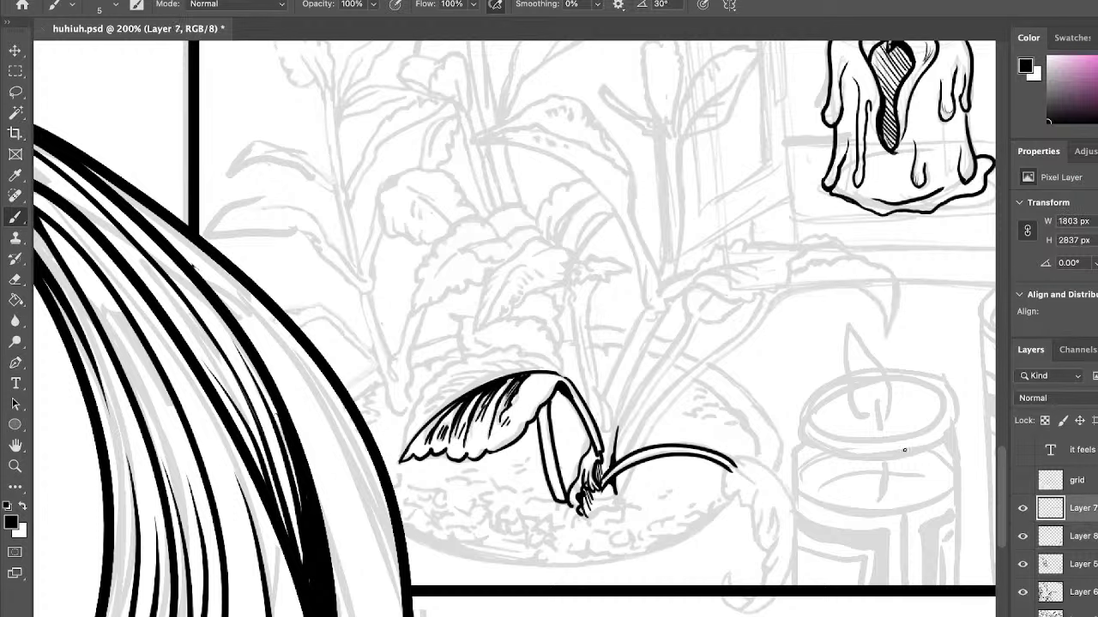
Erase the panel border where the curled leaf tip overlaps it on Layer 7, and make Layer 8 active.
key("e")
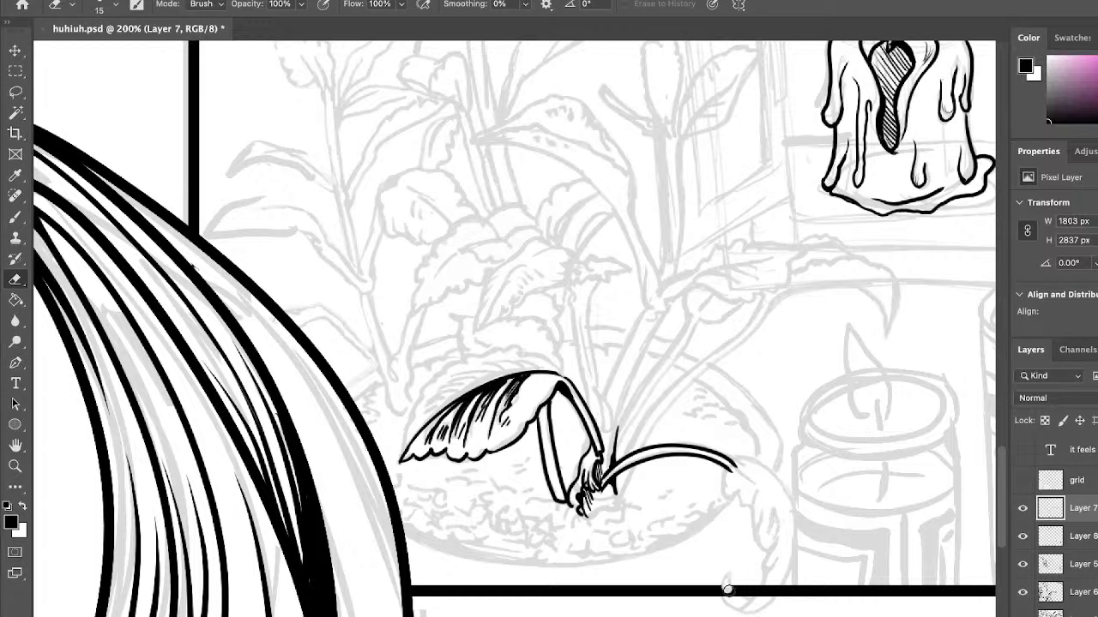
left_click_drag(734, 590, 768, 588)
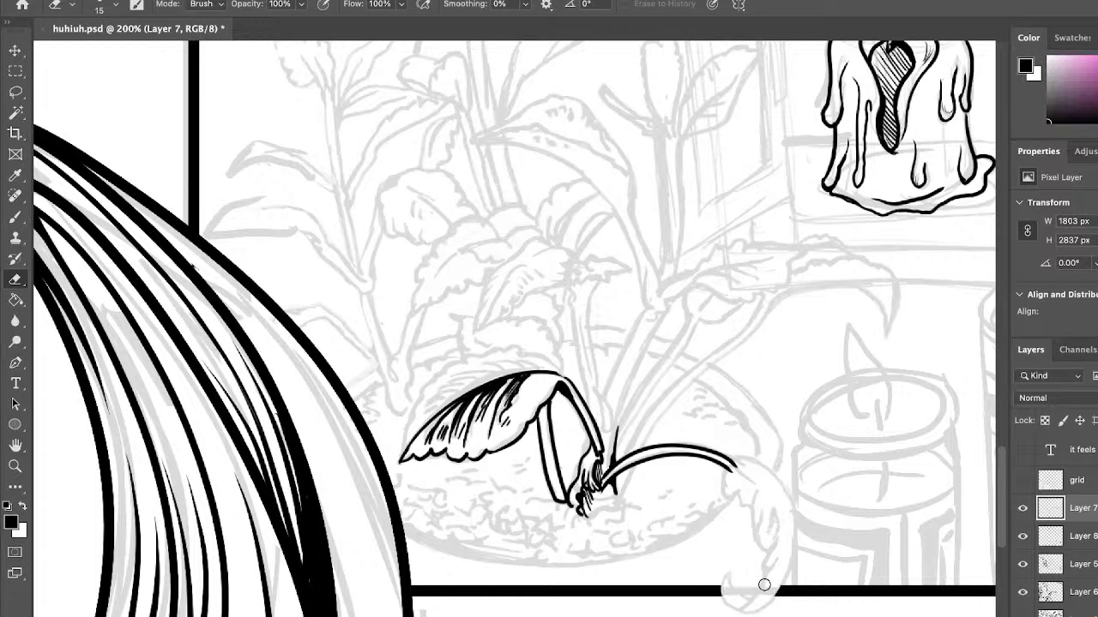
left_click(1055, 539)
left_click(1022, 537)
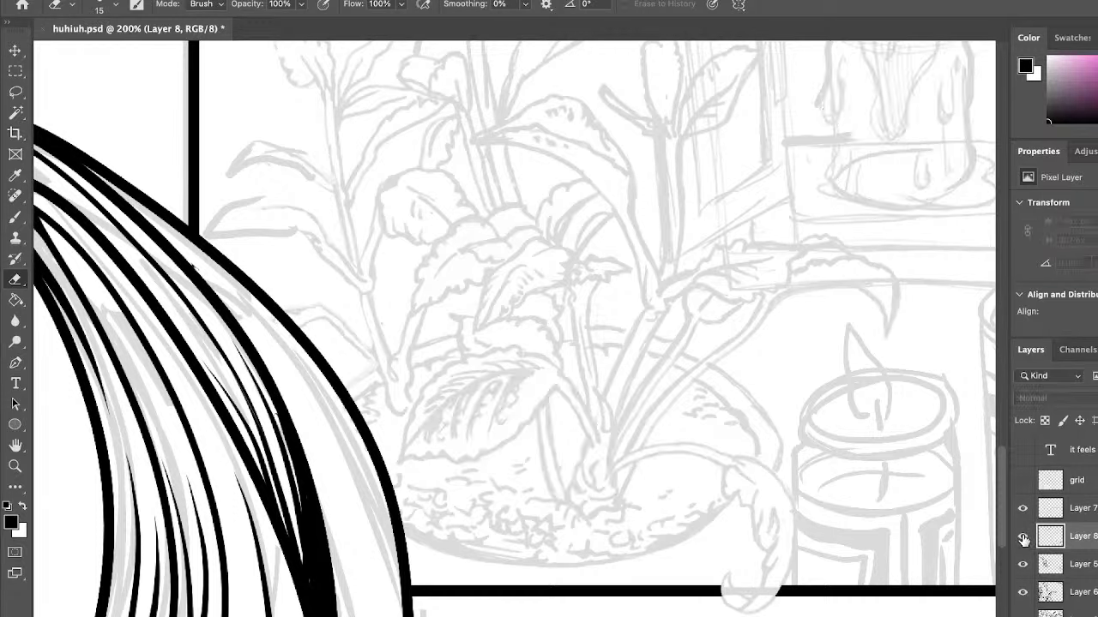
left_click(1022, 537)
Ink the double-lined main stem rising from the plant's base, with the joint at its upper end.
left_click(16, 216)
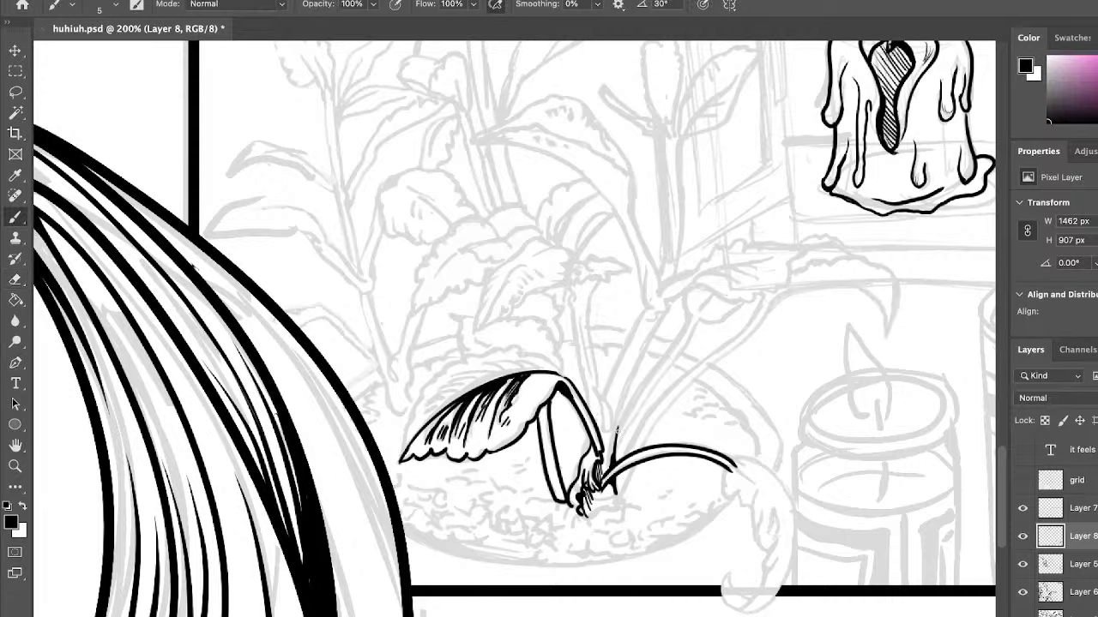
left_click_drag(614, 444, 665, 307)
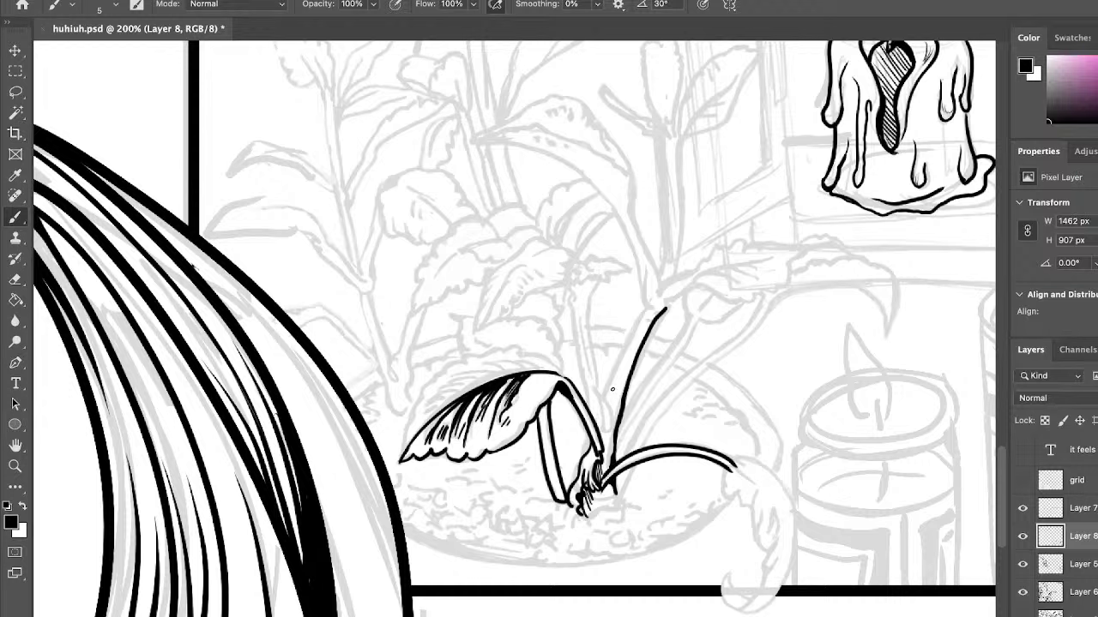
mouse_move(598, 425)
left_mouse_down()
mouse_move(591, 383)
mouse_move(608, 427)
mouse_move(622, 347)
mouse_move(652, 306)
left_mouse_up()
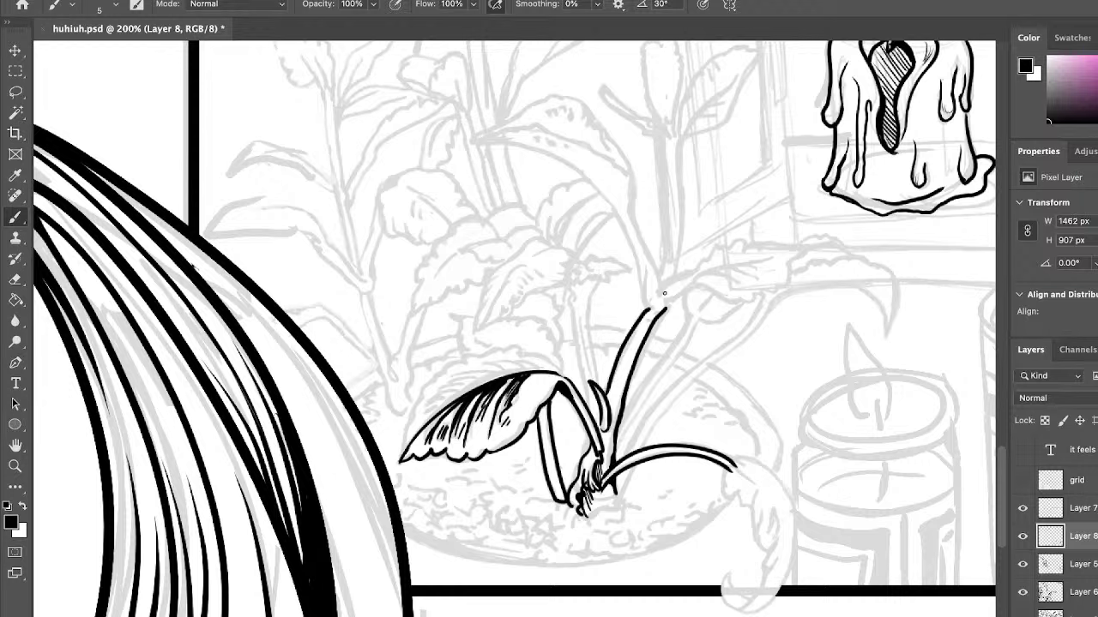
mouse_move(645, 269)
left_mouse_down()
mouse_move(656, 312)
mouse_move(662, 295)
left_mouse_up()
Ink the curled leaf drooping over the panel border, with a scalloped inner edge, hooked tip and smooth outer edge.
left_click_drag(1000, 458, 1000, 506)
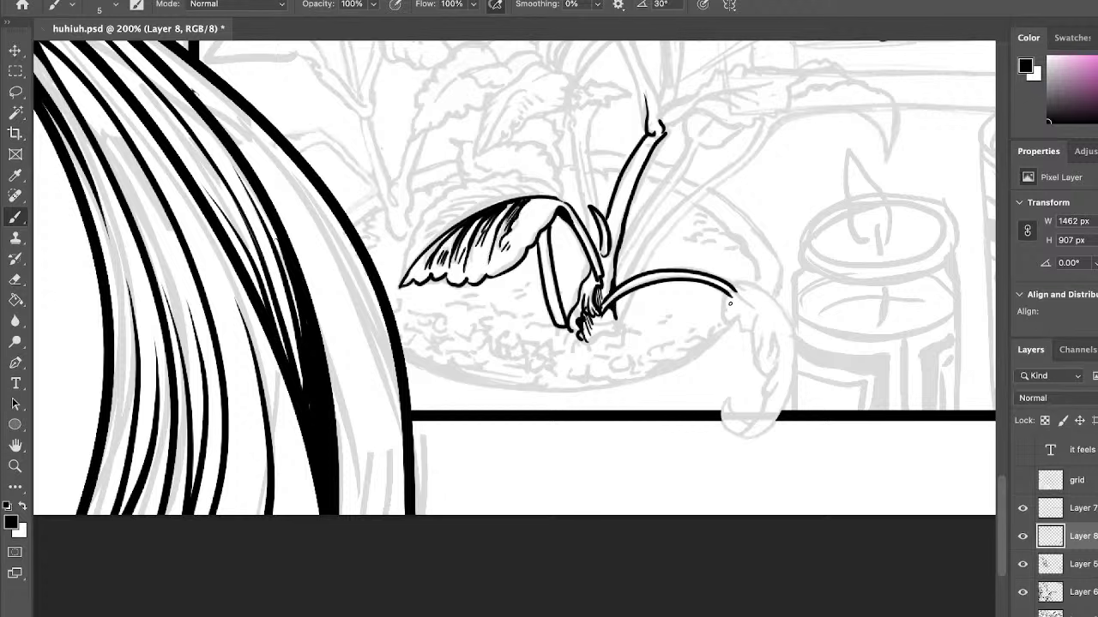
mouse_move(732, 292)
left_mouse_down()
mouse_move(727, 322)
mouse_move(739, 313)
mouse_move(738, 326)
mouse_move(756, 331)
mouse_move(755, 315)
mouse_move(758, 355)
mouse_move(746, 312)
left_mouse_up()
mouse_move(759, 357)
left_mouse_down()
mouse_move(768, 375)
mouse_move(776, 352)
mouse_move(760, 369)
left_mouse_up()
mouse_move(762, 363)
left_mouse_down()
mouse_move(771, 333)
mouse_move(765, 396)
mouse_move(776, 382)
mouse_move(775, 367)
mouse_move(744, 429)
mouse_move(731, 386)
mouse_move(728, 401)
mouse_move(750, 421)
mouse_move(762, 392)
left_mouse_up()
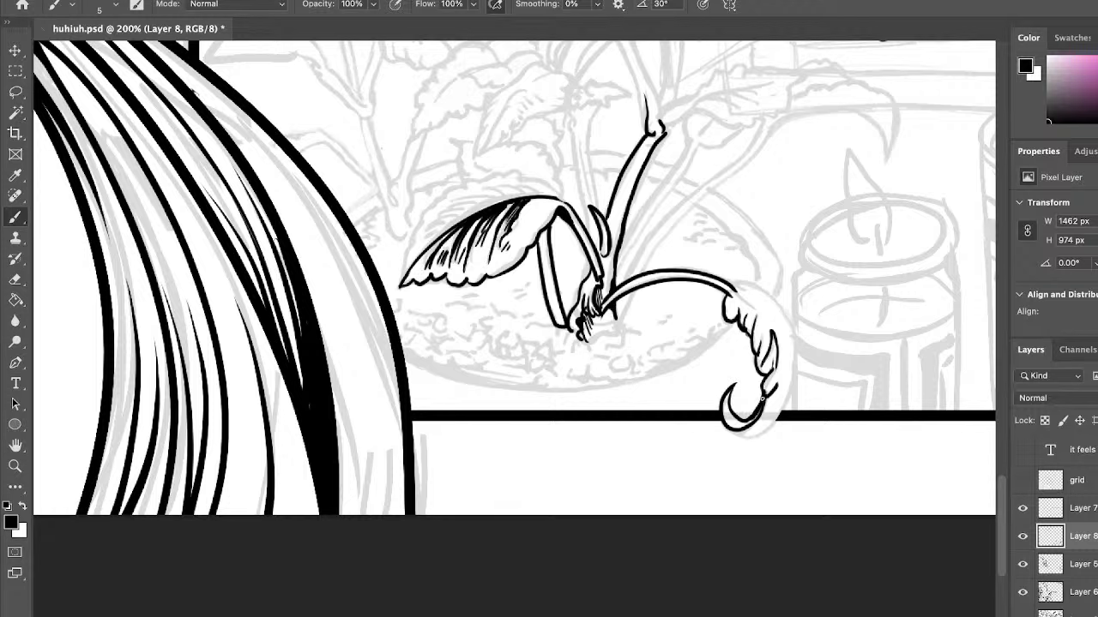
left_click_drag(745, 433, 787, 371)
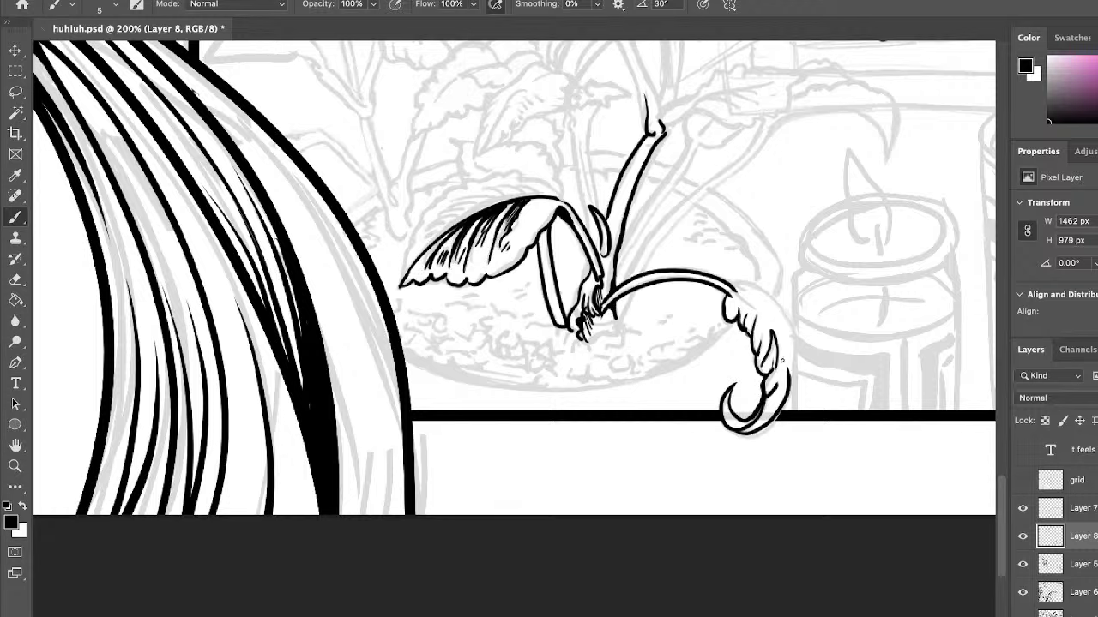
mouse_move(733, 284)
left_mouse_down()
mouse_move(773, 292)
mouse_move(785, 391)
left_mouse_up()
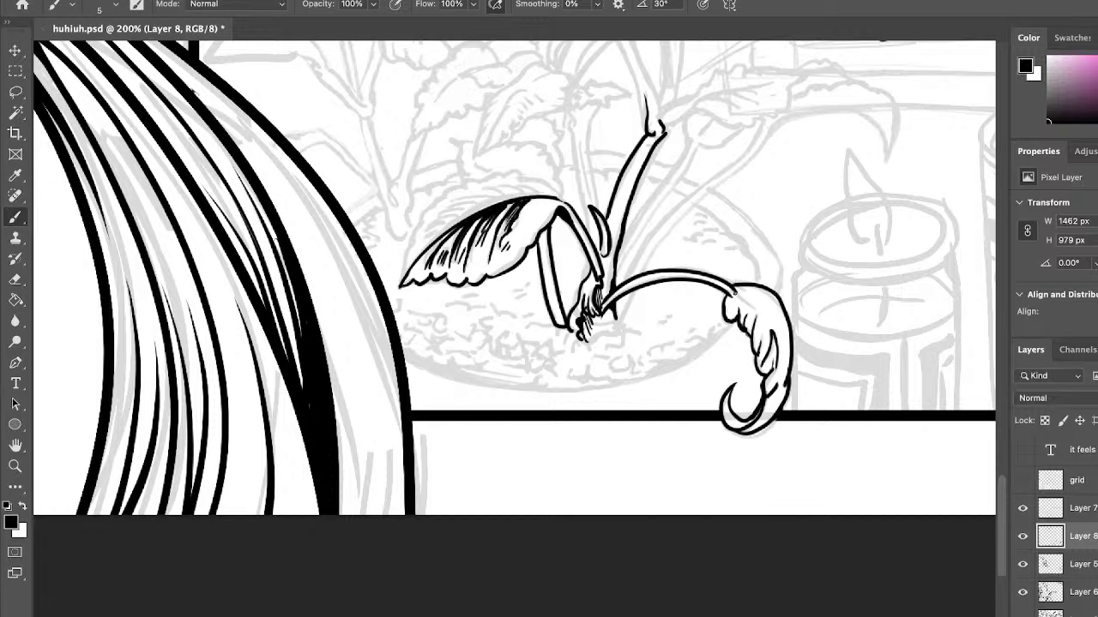
left_click_drag(734, 294, 767, 307)
left_click_drag(615, 334, 618, 312)
Ink the curved underside of the large arching leaf above the main stem and its double-lined stalk down to the joint.
left_click_drag(1004, 503, 993, 455)
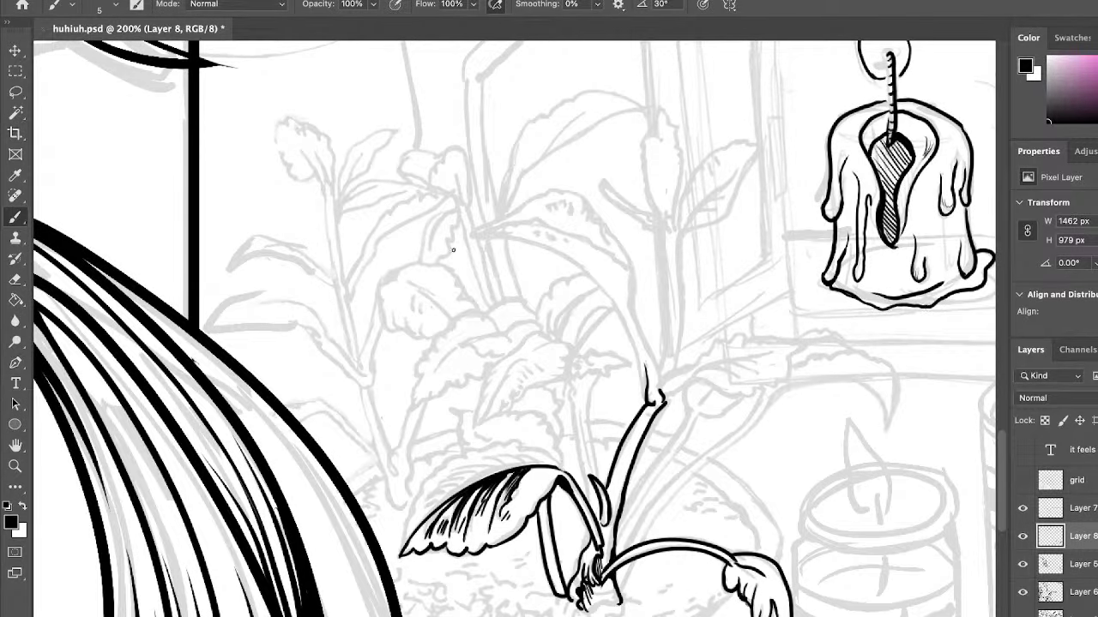
mouse_move(477, 252)
left_mouse_down()
mouse_move(509, 225)
mouse_move(610, 271)
mouse_move(624, 310)
left_mouse_up()
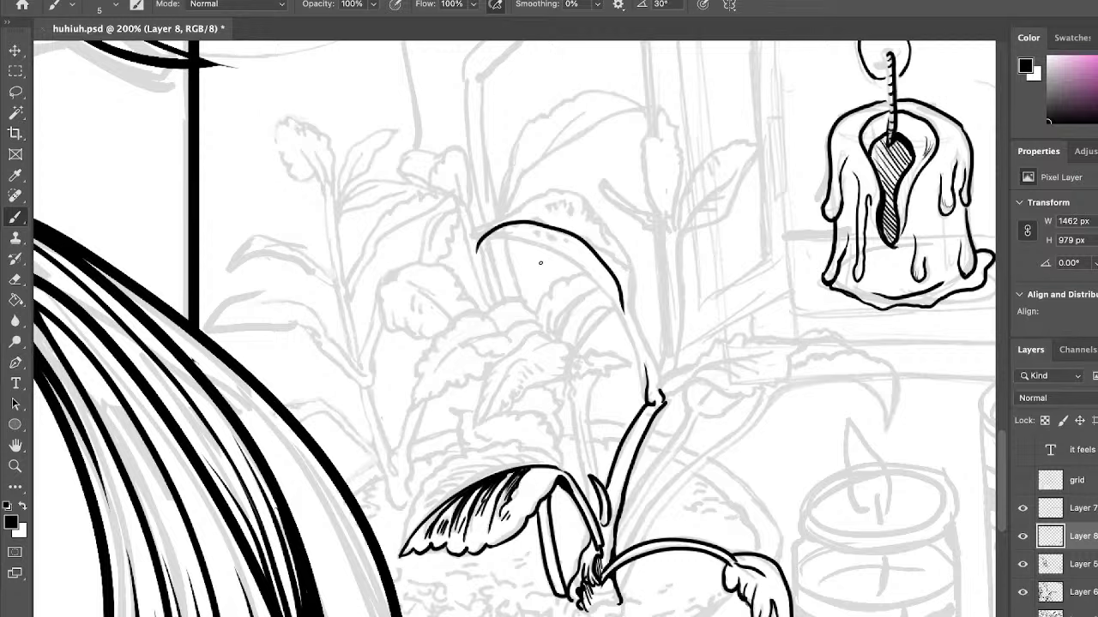
key("ctrl+z")
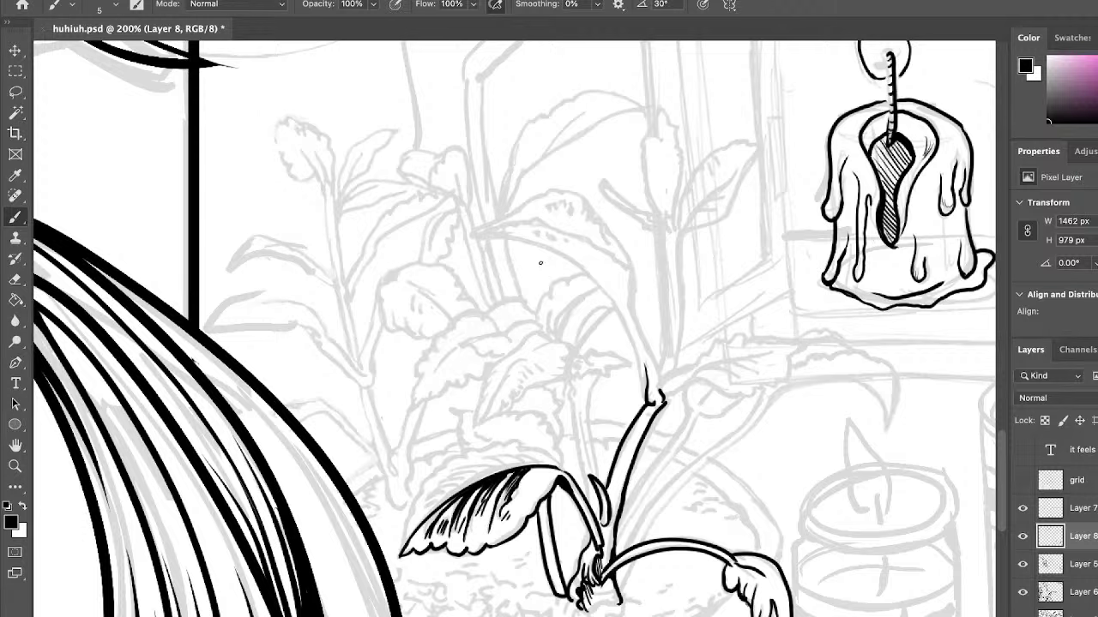
mouse_move(465, 242)
left_mouse_down()
mouse_move(533, 222)
mouse_move(581, 232)
mouse_move(537, 224)
mouse_move(592, 241)
mouse_move(632, 307)
left_mouse_up()
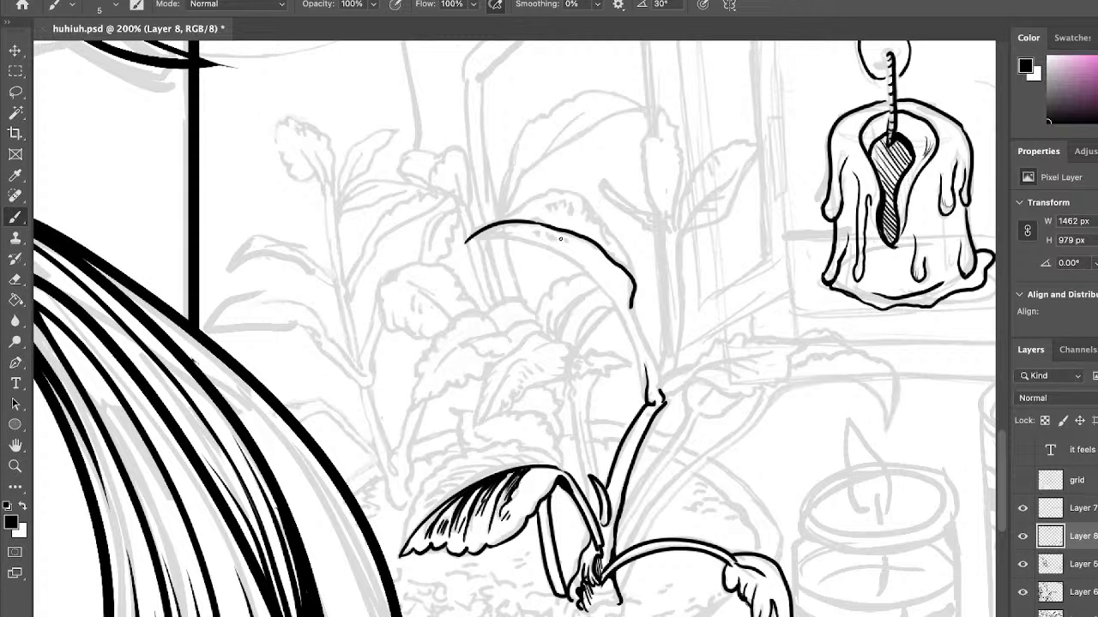
mouse_move(460, 250)
left_mouse_down()
mouse_move(507, 233)
mouse_move(549, 246)
mouse_move(629, 314)
mouse_move(661, 393)
left_mouse_up()
left_click_drag(617, 312, 652, 382)
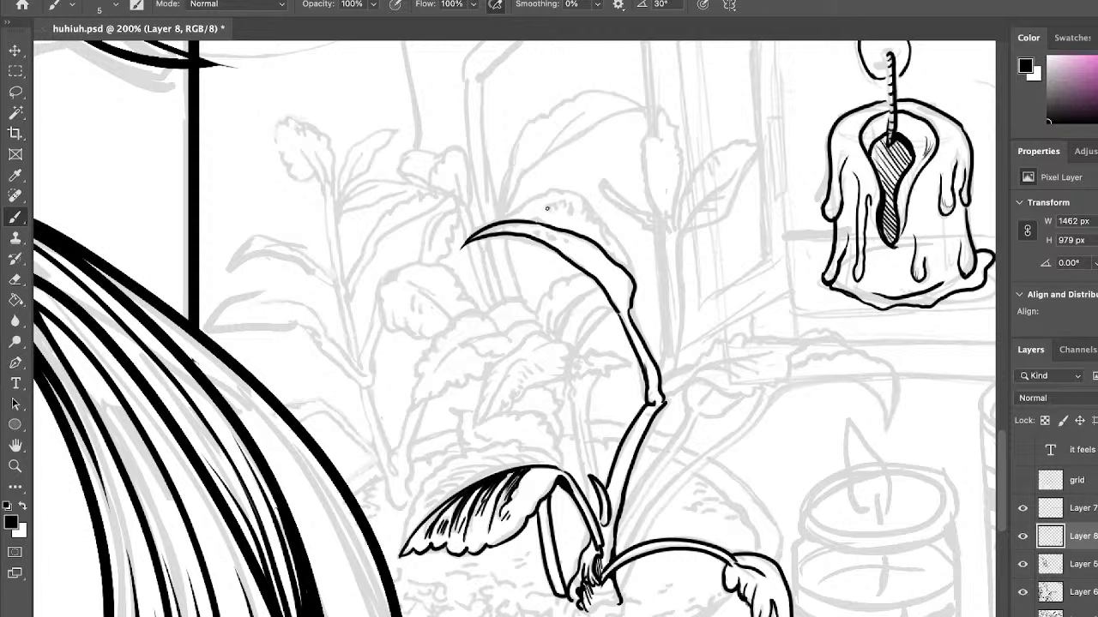
Ink the arching leaf's bumpy upper edge, and add short hatching and dots to its surface.
left_click_drag(547, 208, 573, 213)
left_click_drag(574, 203, 583, 215)
mouse_move(584, 208)
left_mouse_down()
mouse_move(590, 217)
mouse_move(583, 192)
mouse_move(547, 188)
mouse_move(462, 246)
left_mouse_up()
left_click_drag(592, 212, 636, 279)
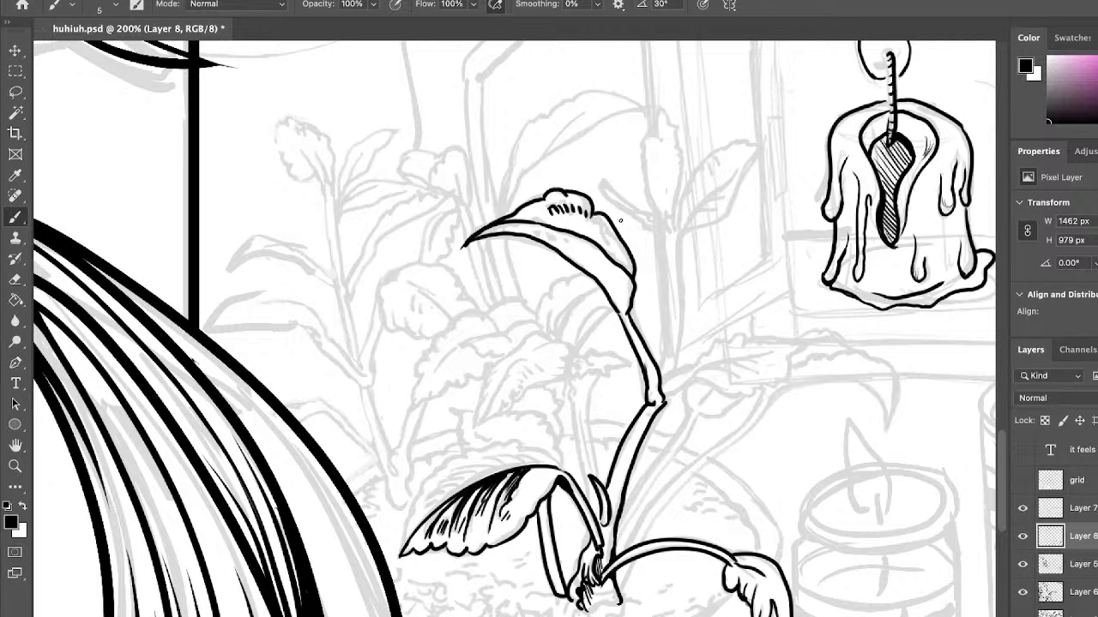
left_click_drag(541, 232, 563, 242)
Ink the short side stem and the tall double-lined upright stem growing from the main stem's joint.
mouse_move(661, 401)
left_mouse_down()
mouse_move(696, 380)
mouse_move(693, 371)
left_mouse_up()
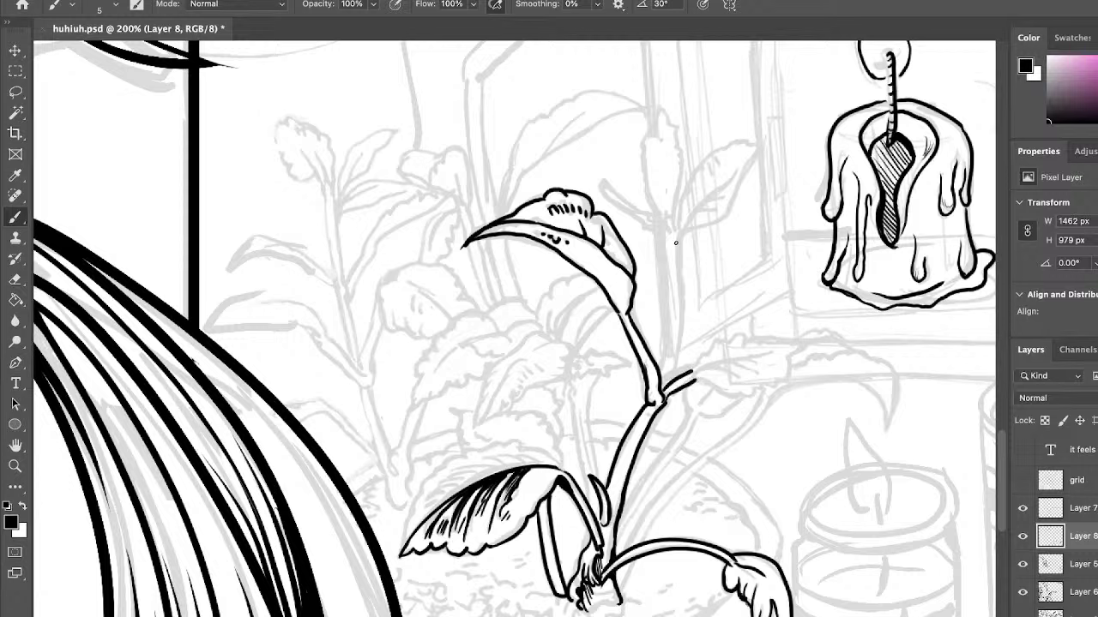
left_click_drag(675, 234, 677, 330)
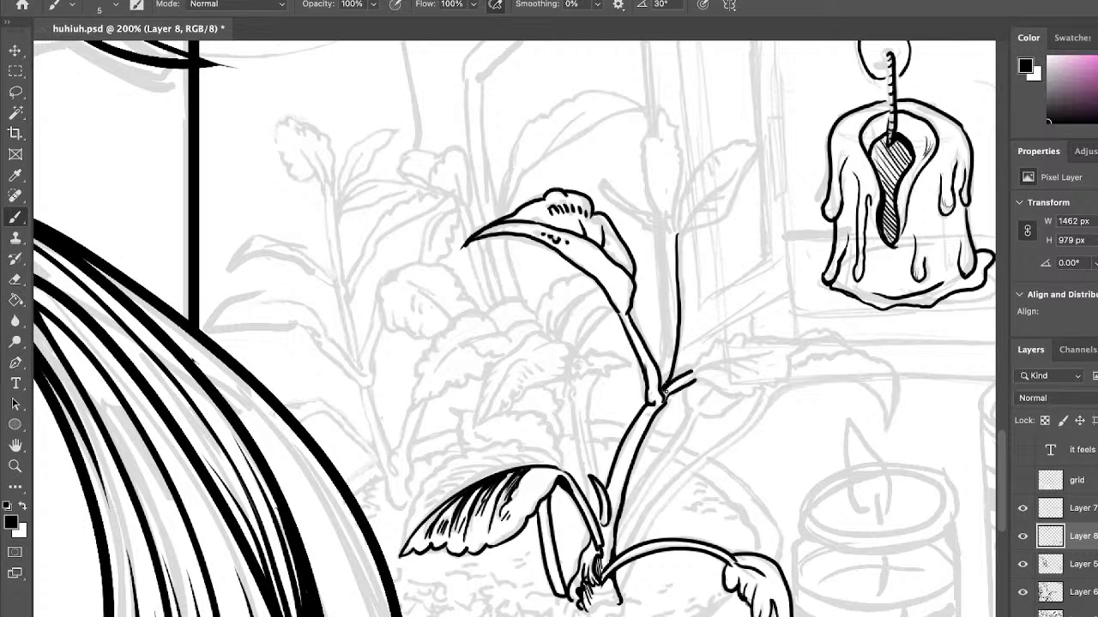
left_click_drag(665, 398, 671, 394)
left_click_drag(669, 230, 662, 375)
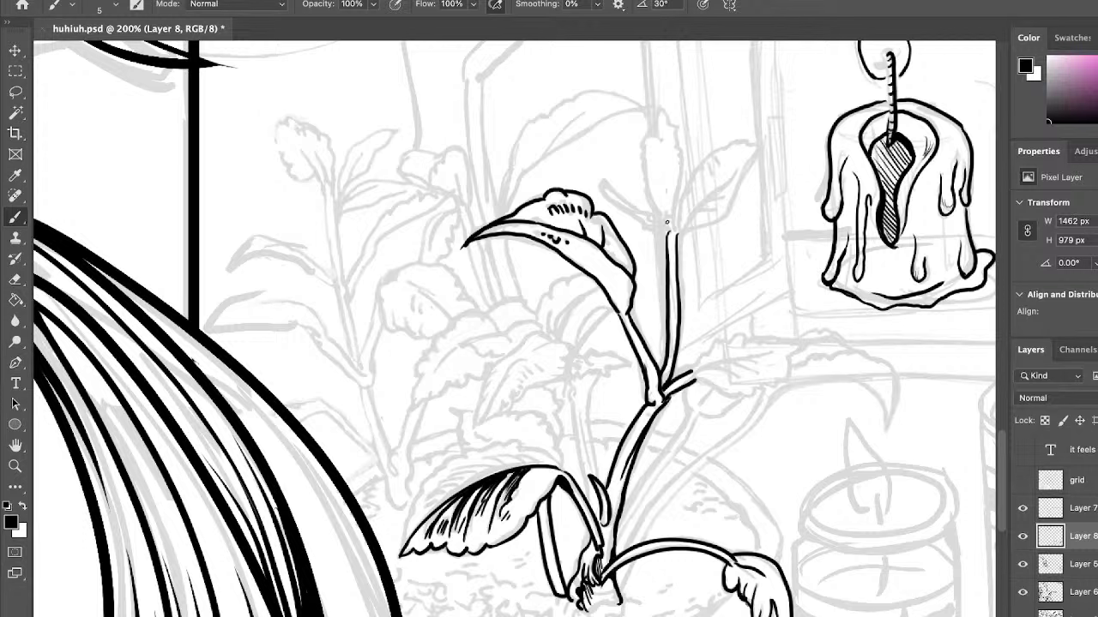
Ink the serrated upright leaf, the pointed veined leaf and the thin curved leaf crowning the tall stem, and undo the last stroke.
mouse_move(666, 222)
left_mouse_down()
mouse_move(643, 151)
mouse_move(662, 109)
mouse_move(682, 168)
mouse_move(677, 230)
left_mouse_up()
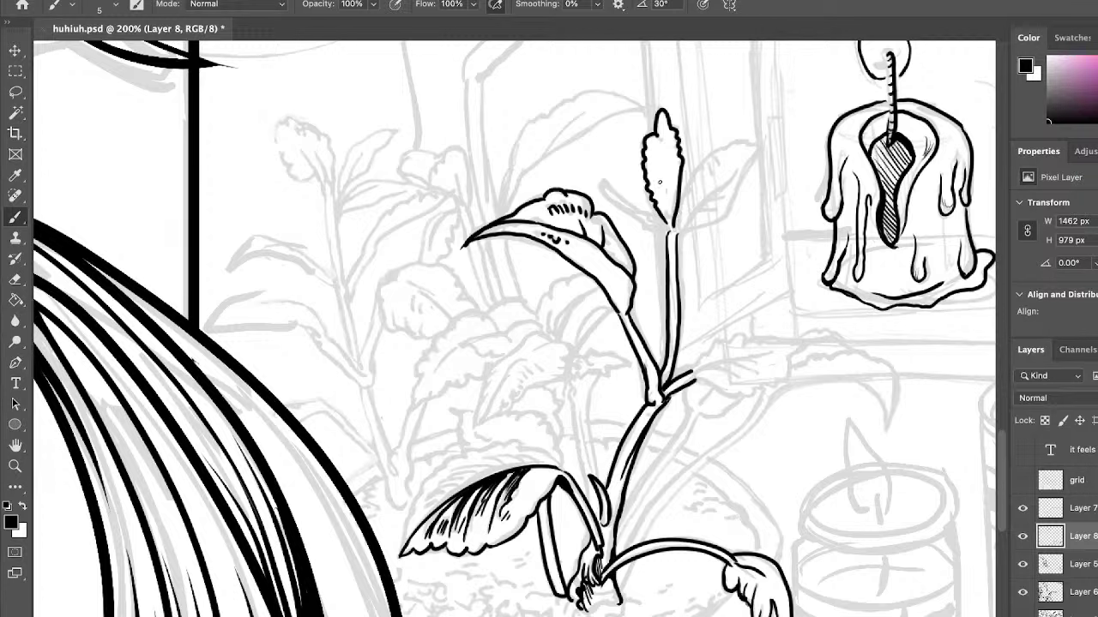
mouse_move(675, 220)
left_mouse_down()
mouse_move(708, 154)
mouse_move(737, 140)
mouse_move(779, 143)
mouse_move(747, 161)
mouse_move(713, 221)
mouse_move(677, 230)
mouse_move(745, 161)
left_mouse_up()
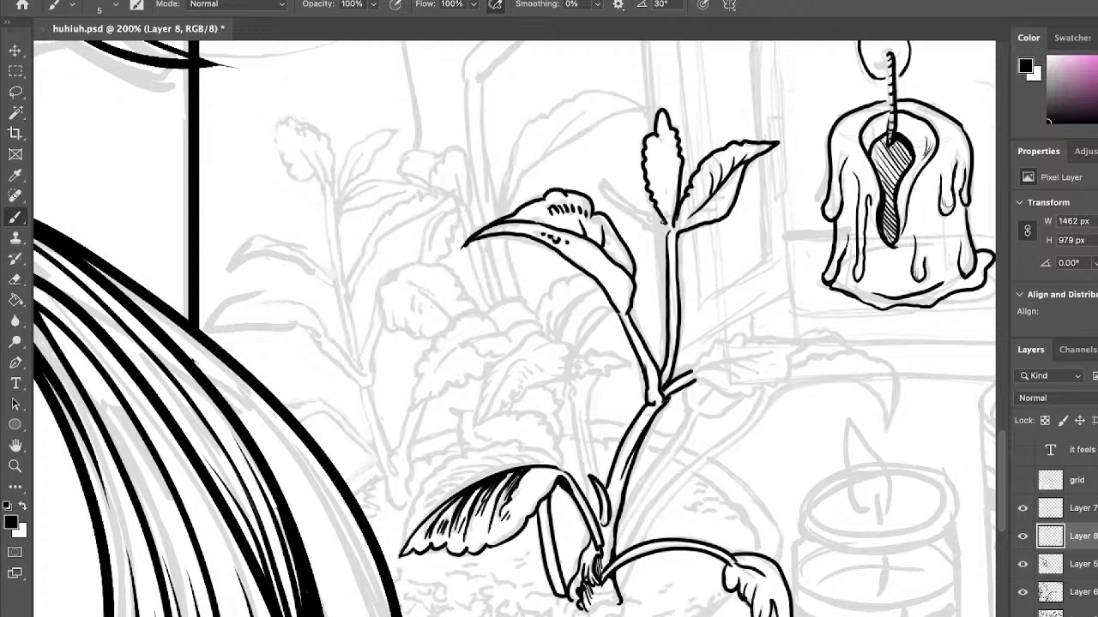
mouse_move(663, 223)
left_mouse_down()
mouse_move(644, 226)
mouse_move(667, 234)
mouse_move(609, 177)
mouse_move(648, 222)
left_mouse_up()
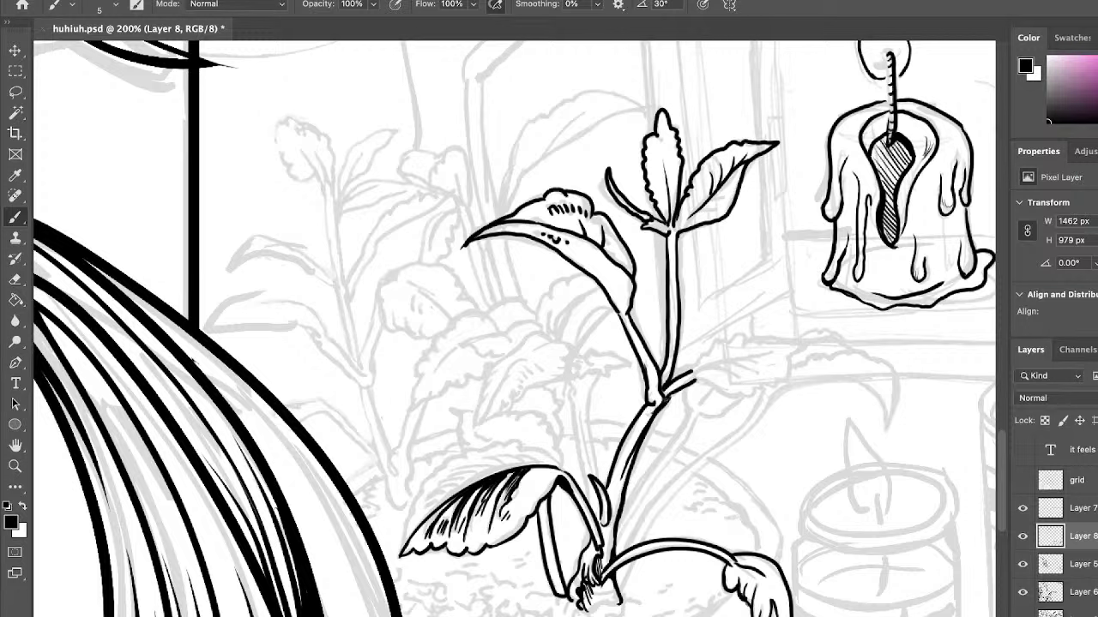
key("ctrl+z")
Add a shading line to the main stem, and ink the serrated, veined leaf on the short side stem.
left_click_drag(631, 435, 655, 408)
left_click_drag(694, 372, 778, 357)
mouse_move(702, 374)
left_mouse_down()
mouse_move(766, 381)
mouse_move(753, 361)
mouse_move(694, 364)
mouse_move(716, 340)
mouse_move(765, 340)
left_mouse_up()
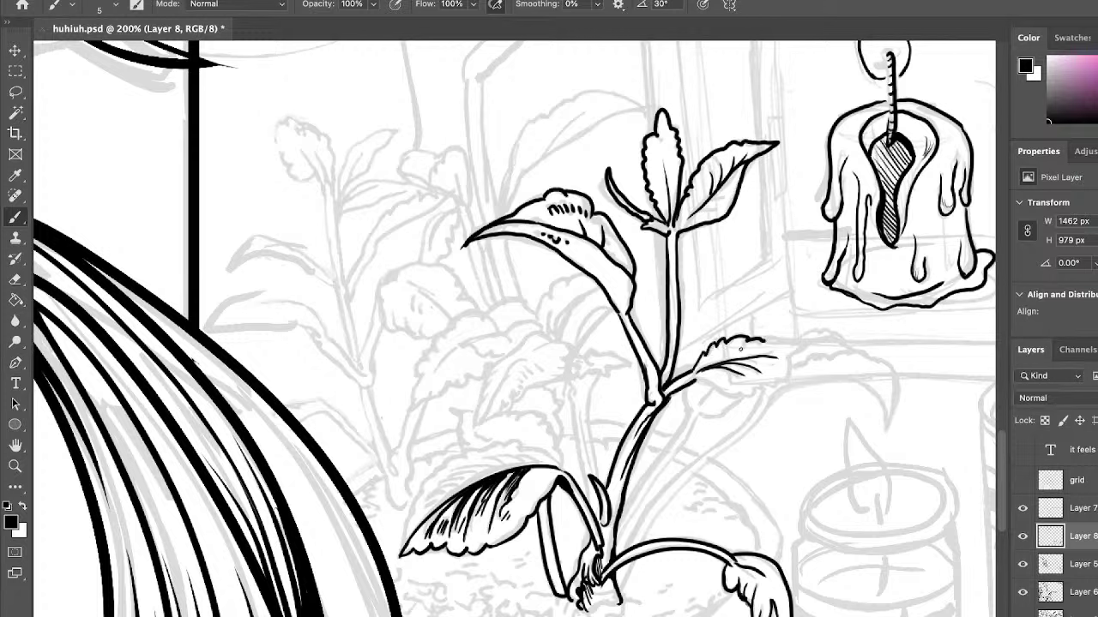
mouse_move(691, 372)
left_mouse_down()
mouse_move(721, 348)
mouse_move(696, 383)
mouse_move(759, 394)
mouse_move(773, 382)
mouse_move(734, 339)
mouse_move(789, 371)
mouse_move(808, 342)
mouse_move(768, 339)
mouse_move(810, 338)
left_mouse_up()
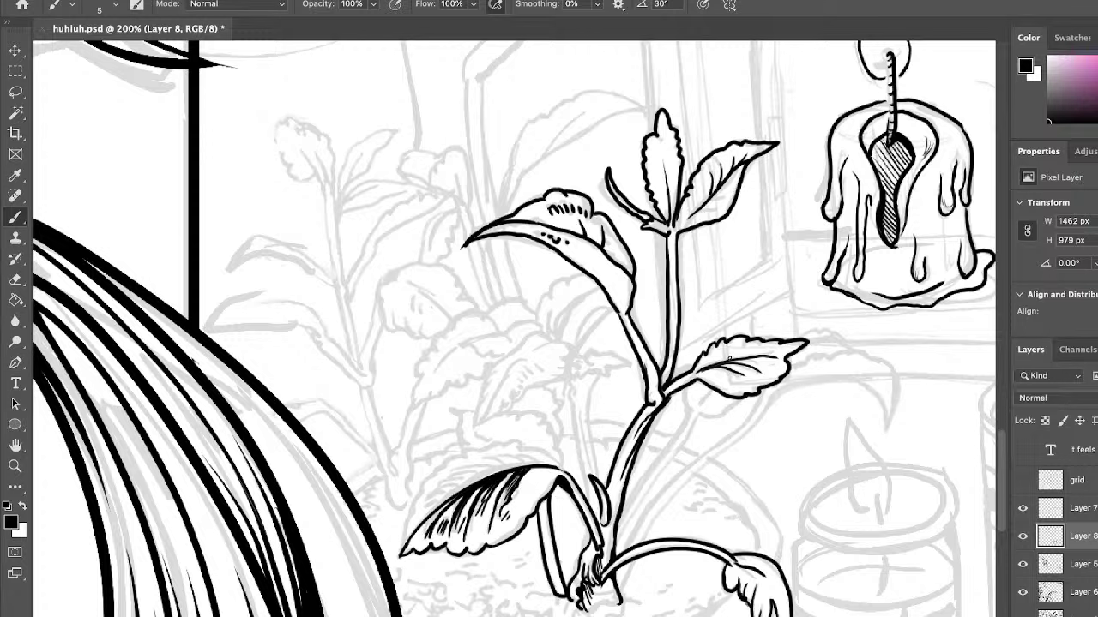
Ink the front leaf's far half with a serrated upper edge and dark veins branching from the midrib.
mouse_move(452, 492)
left_mouse_down()
mouse_move(424, 517)
mouse_move(426, 500)
left_mouse_up()
mouse_move(437, 493)
left_mouse_down()
mouse_move(472, 487)
mouse_move(437, 491)
left_mouse_up()
mouse_move(456, 477)
left_mouse_down()
mouse_move(445, 485)
mouse_move(480, 478)
mouse_move(487, 462)
left_mouse_up()
mouse_move(481, 468)
left_mouse_down()
mouse_move(547, 455)
mouse_move(509, 443)
mouse_move(458, 454)
mouse_move(461, 465)
mouse_move(455, 456)
mouse_move(416, 492)
mouse_move(401, 555)
left_mouse_up()
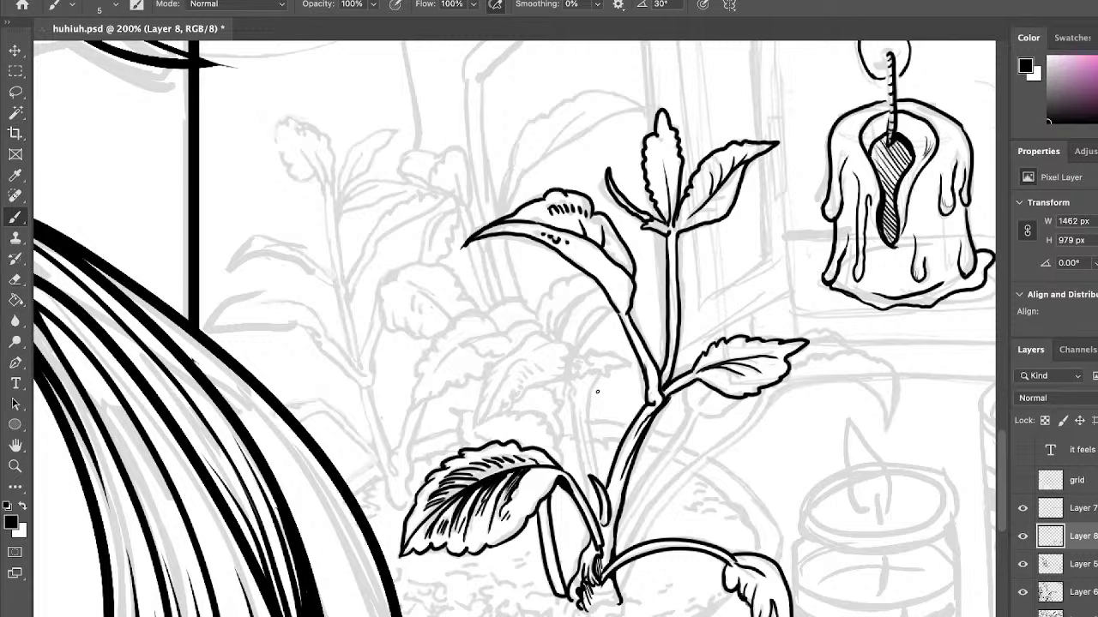
Ink the small serrated leaf beside the main stem and the double-lined stem beneath it.
mouse_move(584, 356)
left_mouse_down()
mouse_move(574, 381)
mouse_move(635, 361)
mouse_move(583, 360)
mouse_move(596, 381)
mouse_move(587, 444)
mouse_move(596, 477)
left_mouse_up()
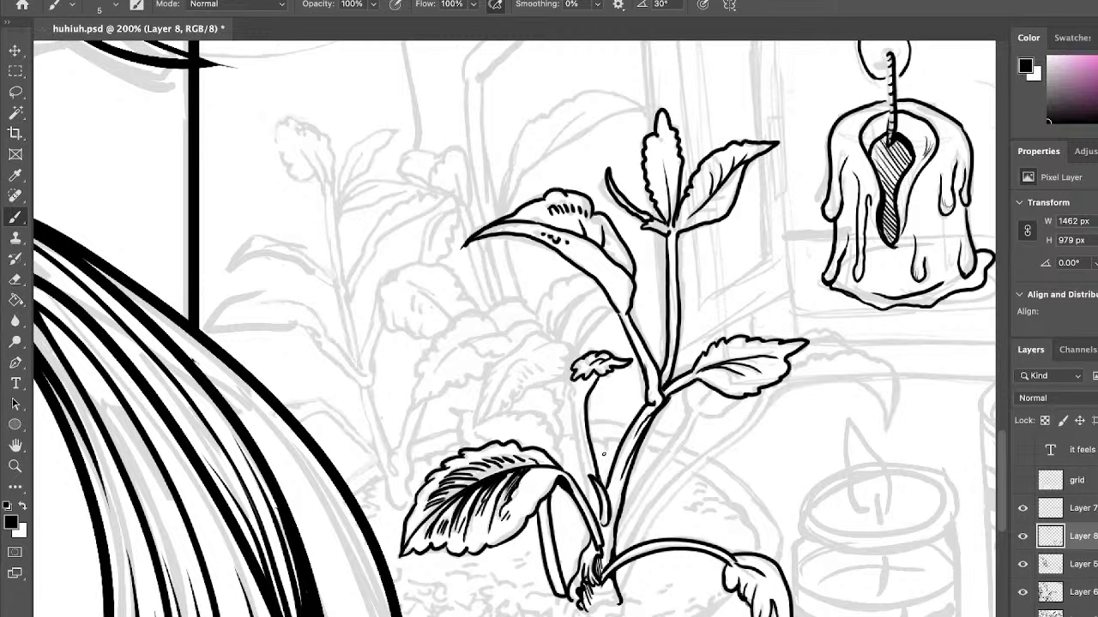
left_click_drag(580, 405, 588, 458)
left_click_drag(567, 374, 593, 512)
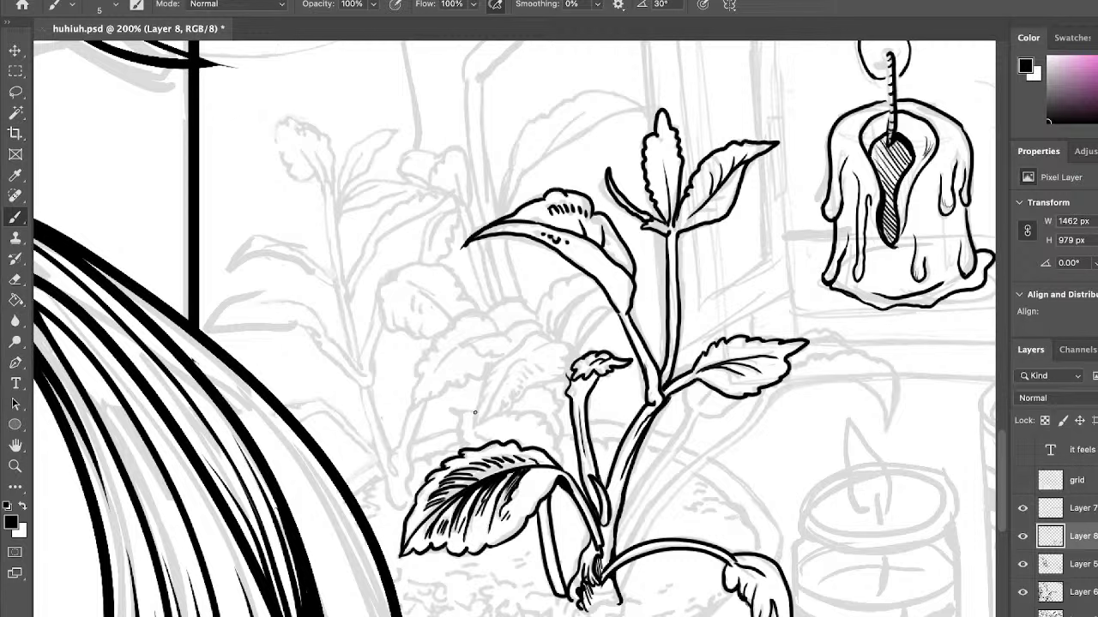
Ink the folded leaf hanging beside the small serrated leaf, with short vein strokes along its midrib.
mouse_move(478, 425)
left_mouse_down()
mouse_move(497, 388)
mouse_move(535, 358)
left_mouse_up()
key("ctrl+z")
mouse_move(531, 354)
left_mouse_down()
mouse_move(576, 351)
mouse_move(559, 358)
mouse_move(574, 360)
mouse_move(566, 366)
left_mouse_up()
mouse_move(519, 397)
left_mouse_down()
mouse_move(544, 378)
mouse_move(508, 389)
mouse_move(538, 372)
mouse_move(532, 360)
mouse_move(507, 407)
mouse_move(476, 425)
mouse_move(538, 335)
mouse_move(486, 363)
mouse_move(473, 408)
left_mouse_up()
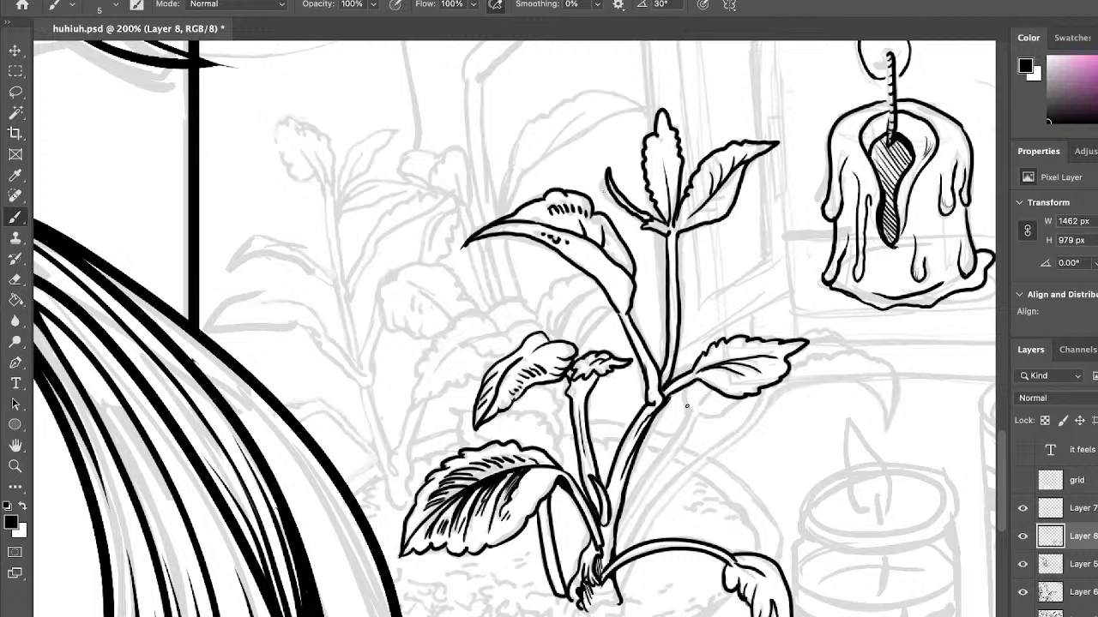
Ink the small leaf and stem beneath the side-stem leaf, and the serrated leaf tucked behind the front leaf.
mouse_move(688, 409)
left_mouse_down()
mouse_move(690, 385)
mouse_move(714, 389)
mouse_move(706, 417)
mouse_move(744, 394)
mouse_move(694, 420)
mouse_move(616, 547)
mouse_move(692, 421)
left_mouse_up()
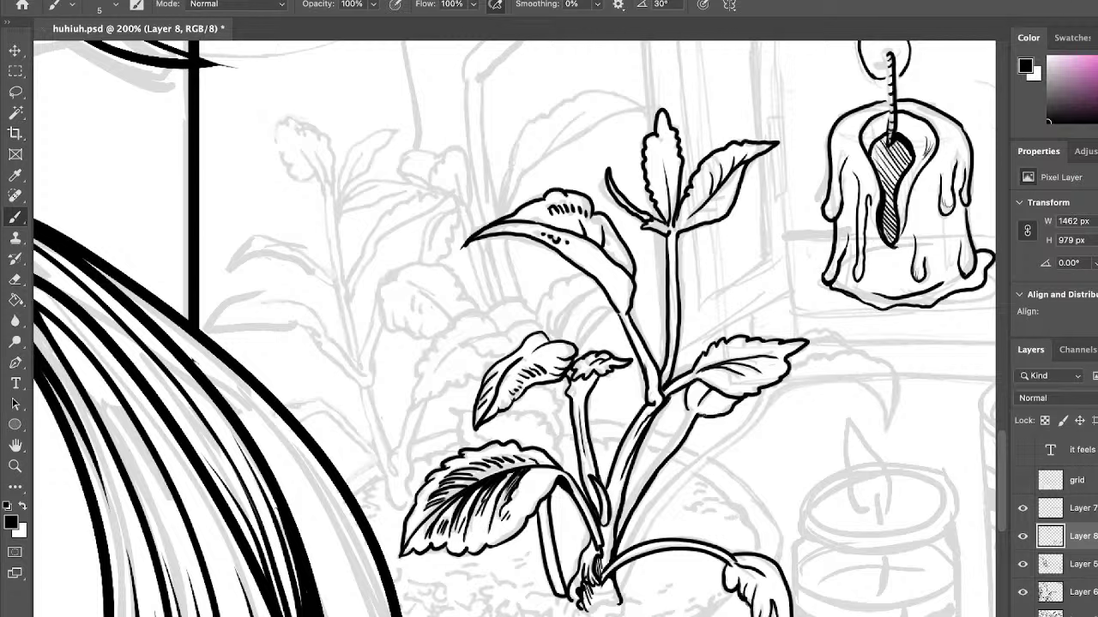
left_click_drag(617, 517, 692, 409)
mouse_move(541, 383)
left_mouse_down()
mouse_move(561, 410)
mouse_move(558, 449)
left_mouse_up()
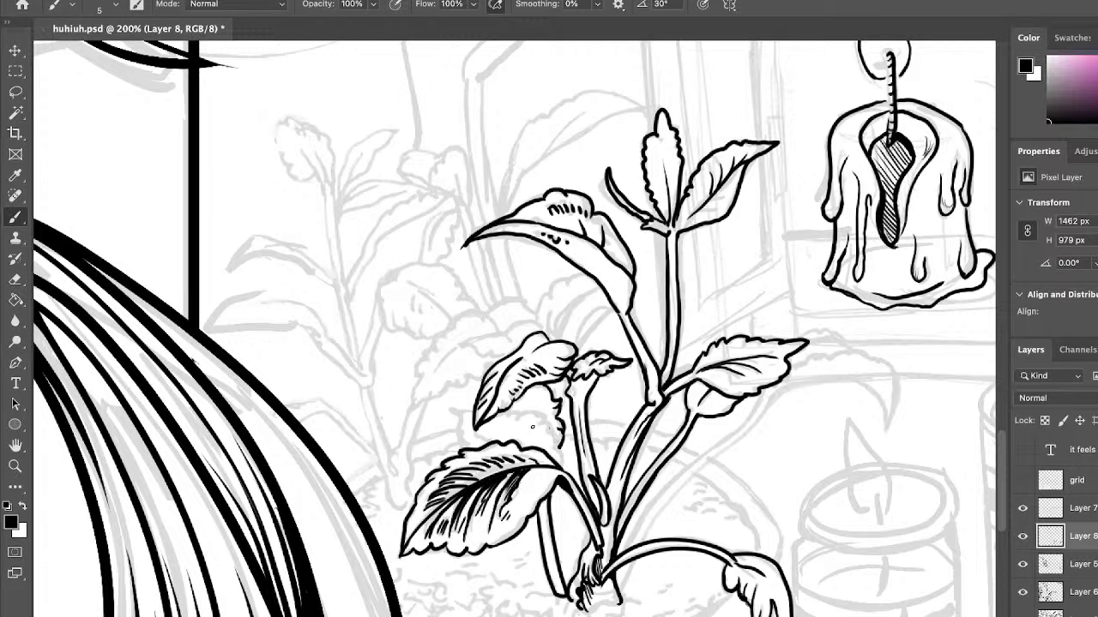
mouse_move(552, 432)
left_mouse_down()
mouse_move(561, 467)
mouse_move(525, 414)
mouse_move(449, 402)
mouse_move(469, 424)
mouse_move(464, 447)
left_mouse_up()
left_click_drag(452, 422, 460, 441)
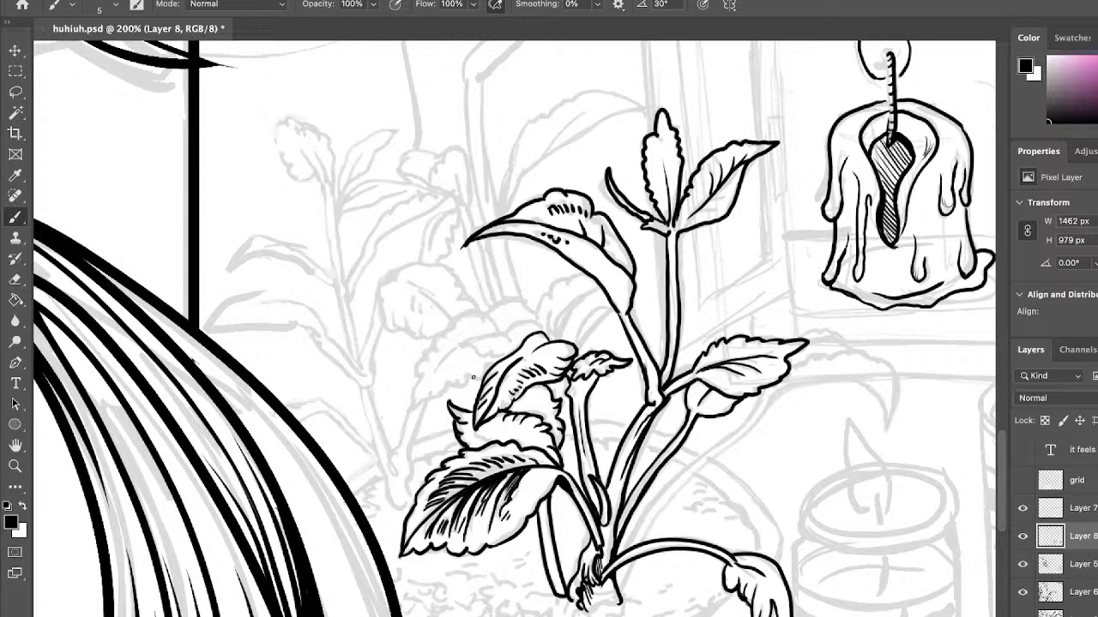
Ink the curled, ribbed leaf behind the arching leaf's stalk and the small pointed leaf behind the folded leaf.
mouse_move(574, 347)
left_mouse_down()
mouse_move(587, 322)
mouse_move(576, 350)
mouse_move(614, 308)
left_mouse_up()
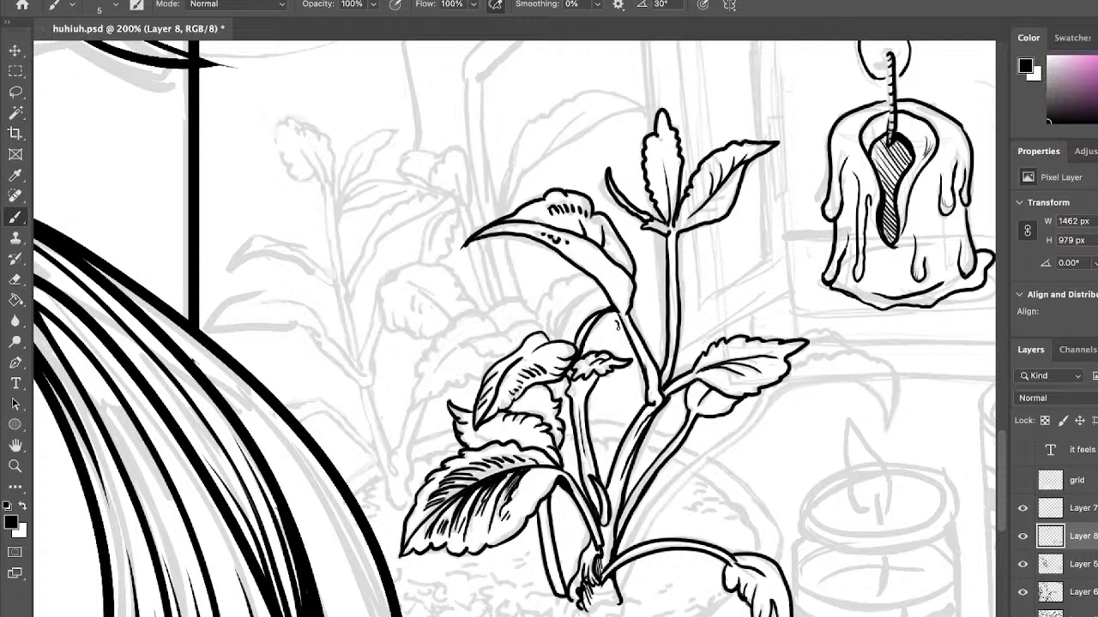
mouse_move(616, 326)
left_mouse_down()
mouse_move(607, 343)
mouse_move(611, 312)
mouse_move(617, 326)
left_mouse_up()
mouse_move(574, 295)
left_mouse_down()
mouse_move(556, 322)
mouse_move(564, 299)
mouse_move(548, 310)
mouse_move(558, 345)
left_mouse_up()
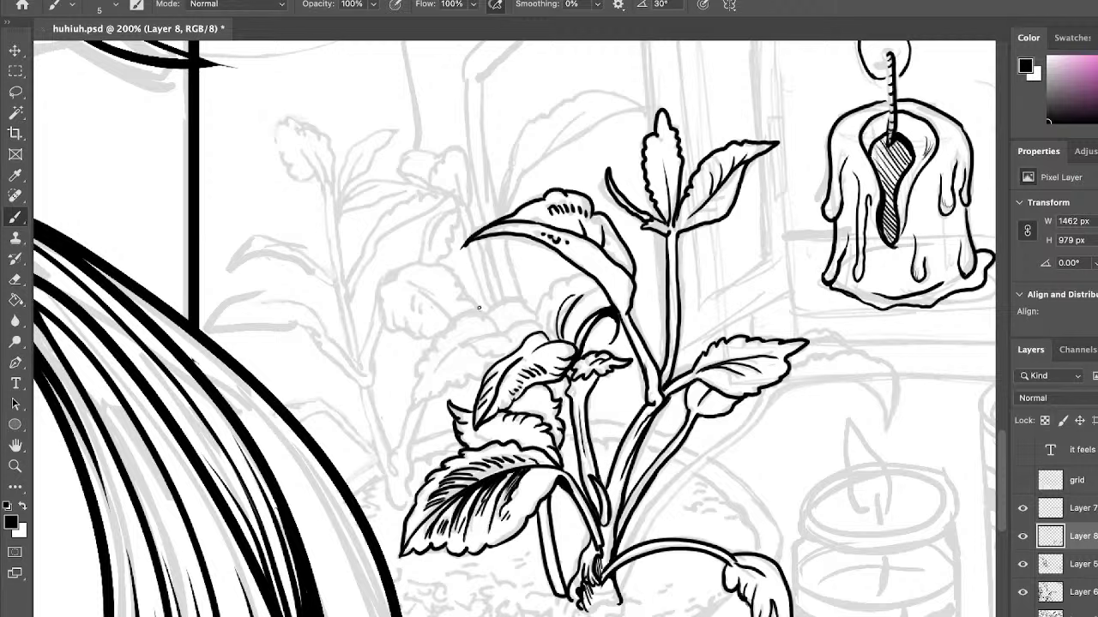
mouse_move(511, 337)
left_mouse_down()
mouse_move(472, 336)
mouse_move(460, 353)
mouse_move(505, 358)
mouse_move(524, 317)
mouse_move(544, 329)
mouse_move(545, 292)
mouse_move(586, 273)
left_mouse_up()
left_click_drag(547, 341, 554, 305)
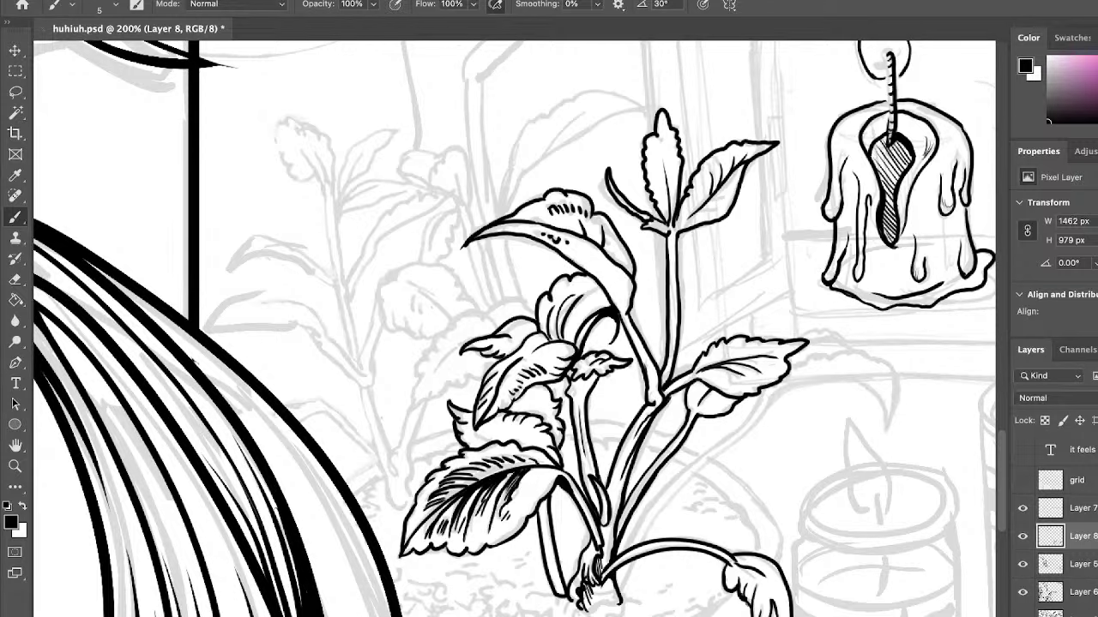
scroll(514, 326, "left", 3)
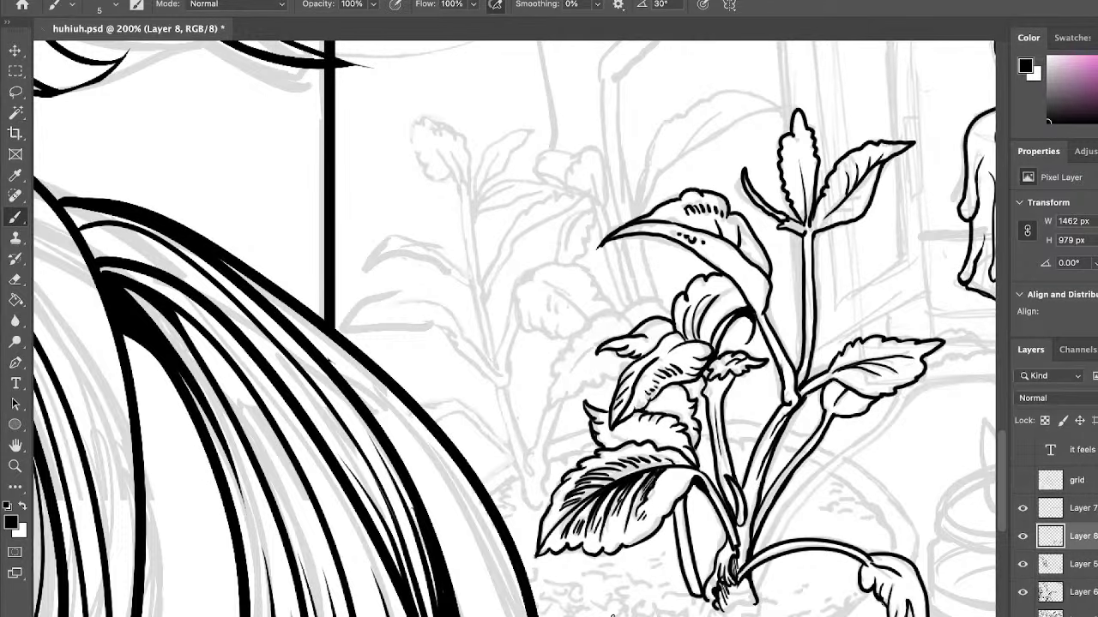
Ink the drooping serrated leaf and the rounded leaf lobes behind the folded leaf, with short vein strokes.
mouse_move(626, 321)
left_mouse_down()
mouse_move(608, 312)
mouse_move(562, 352)
mouse_move(553, 381)
mouse_move(599, 348)
left_mouse_up()
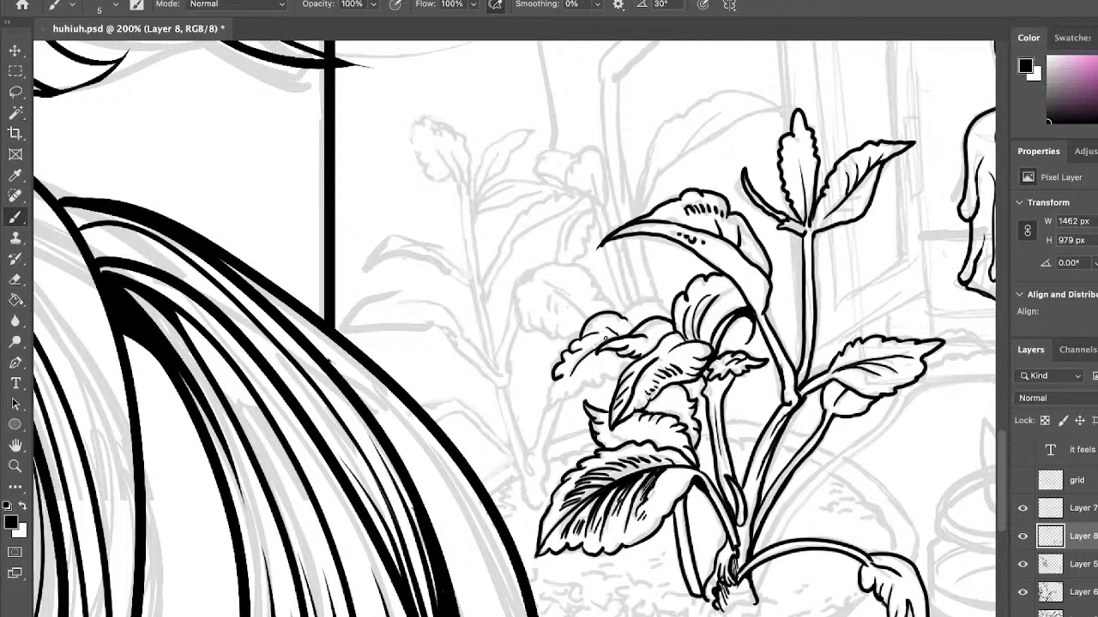
left_click_drag(590, 346, 608, 339)
mouse_move(557, 380)
left_mouse_down()
mouse_move(546, 412)
mouse_move(592, 371)
mouse_move(616, 375)
left_mouse_up()
key("super+z")
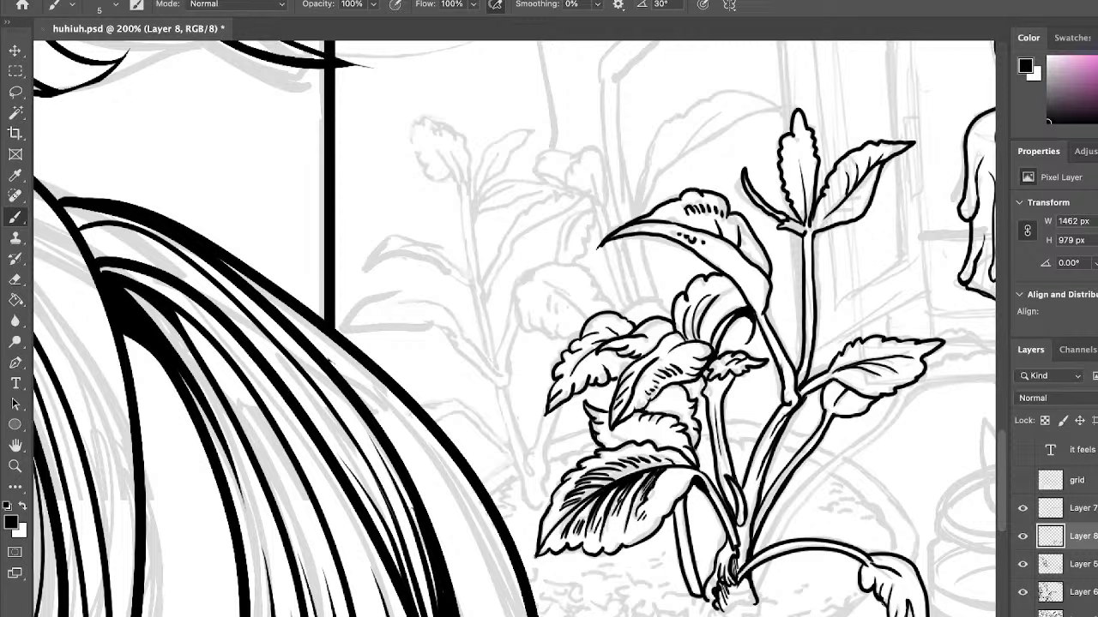
mouse_move(624, 320)
left_mouse_down()
mouse_move(655, 293)
mouse_move(670, 319)
mouse_move(626, 309)
left_mouse_up()
Ink the double-lined lower stem of the neighbouring plant and the side branch joining it to the drooping serrated leaf.
mouse_move(533, 447)
left_mouse_down()
mouse_move(530, 471)
mouse_move(541, 419)
left_mouse_up()
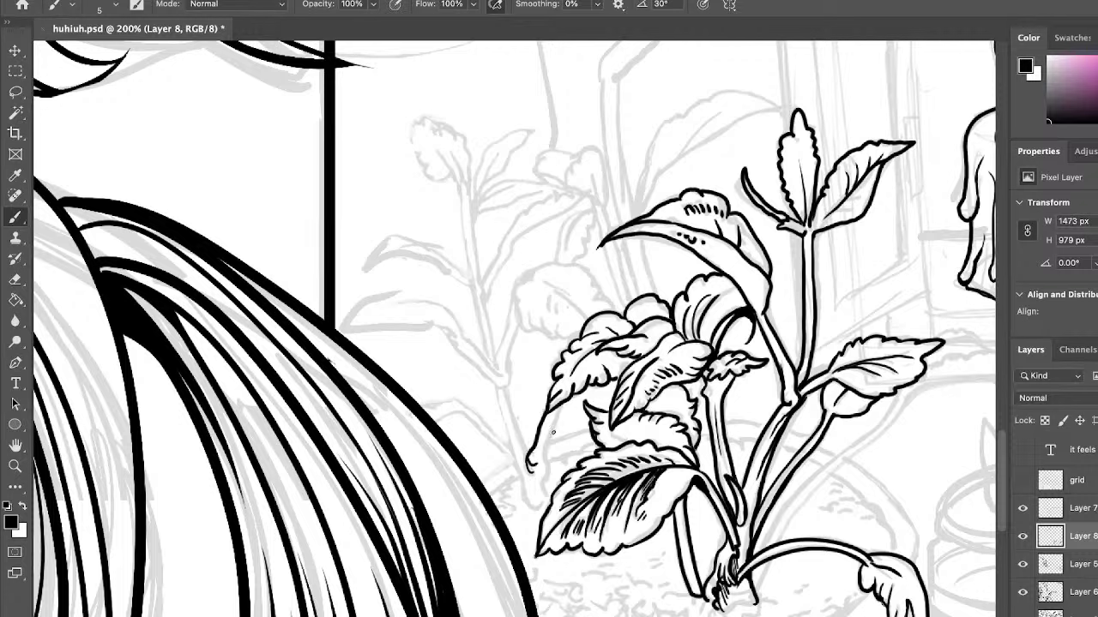
left_click_drag(542, 478, 559, 403)
mouse_move(545, 477)
left_mouse_down()
mouse_move(543, 504)
mouse_move(523, 506)
left_mouse_up()
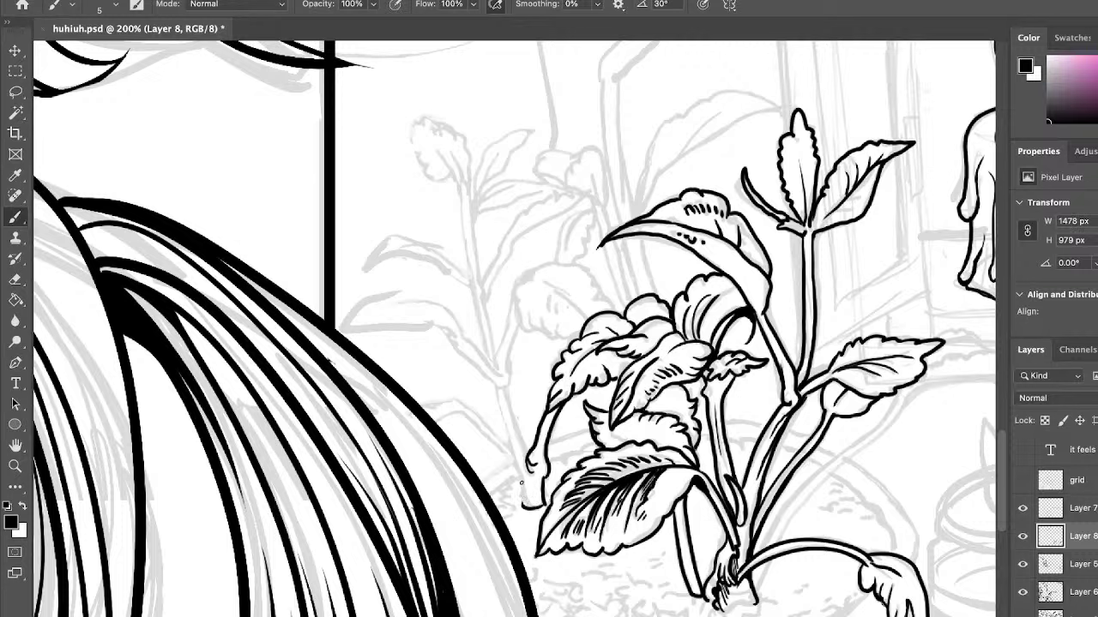
left_click_drag(518, 466, 525, 504)
left_click_drag(503, 386, 526, 460)
left_click_drag(510, 417, 522, 453)
left_click_drag(496, 389, 512, 453)
Ink the upper main stem of the neighbouring plant with its nodes and the short branch forking off it.
mouse_move(496, 388)
left_mouse_down()
mouse_move(503, 412)
mouse_move(518, 325)
mouse_move(495, 369)
mouse_move(517, 328)
left_mouse_up()
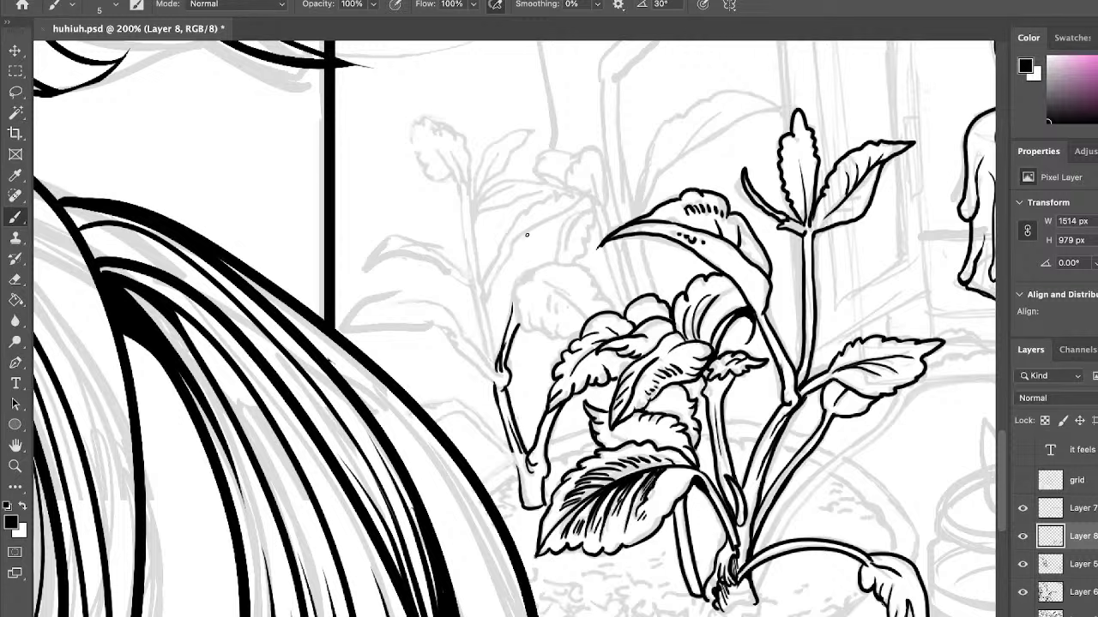
key("ctrl+z")
left_click_drag(495, 367, 519, 305)
left_click_drag(483, 296, 498, 361)
left_click_drag(471, 288, 488, 360)
mouse_move(484, 299)
left_mouse_down()
mouse_move(480, 284)
mouse_move(487, 291)
left_mouse_up()
mouse_move(475, 259)
left_mouse_down()
mouse_move(465, 193)
mouse_move(473, 273)
left_mouse_up()
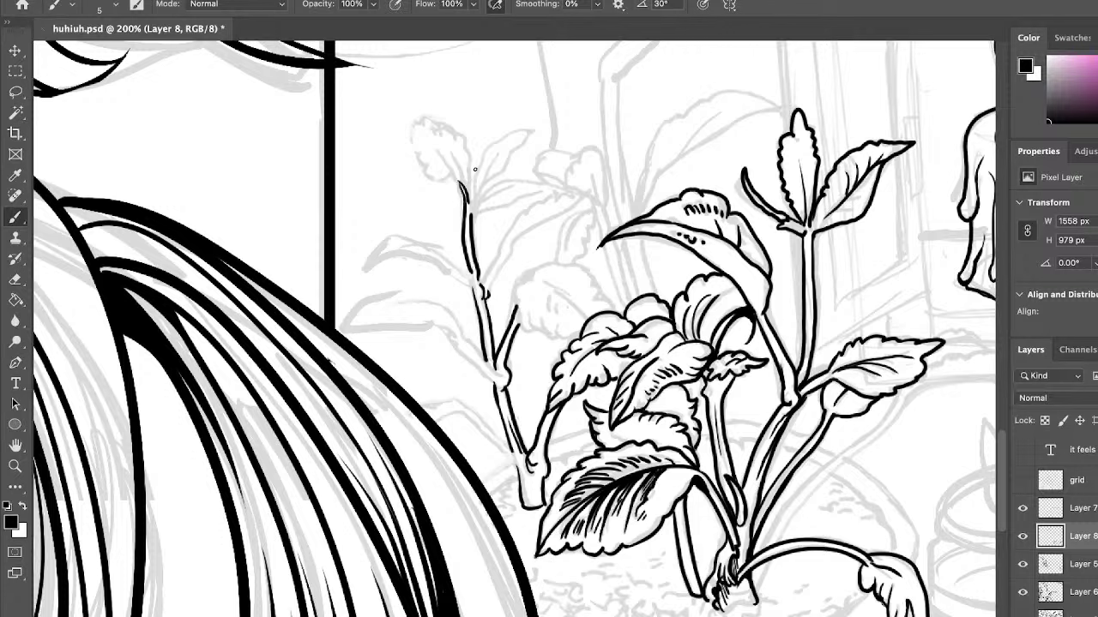
Ink the long pointed leaf rising from the upper node of the neighbouring plant's stem.
key("ctrl+s")
mouse_move(486, 289)
left_mouse_down()
mouse_move(520, 235)
mouse_move(585, 193)
left_mouse_up()
mouse_move(506, 240)
left_mouse_down()
mouse_move(536, 204)
mouse_move(593, 185)
mouse_move(573, 203)
left_mouse_up()
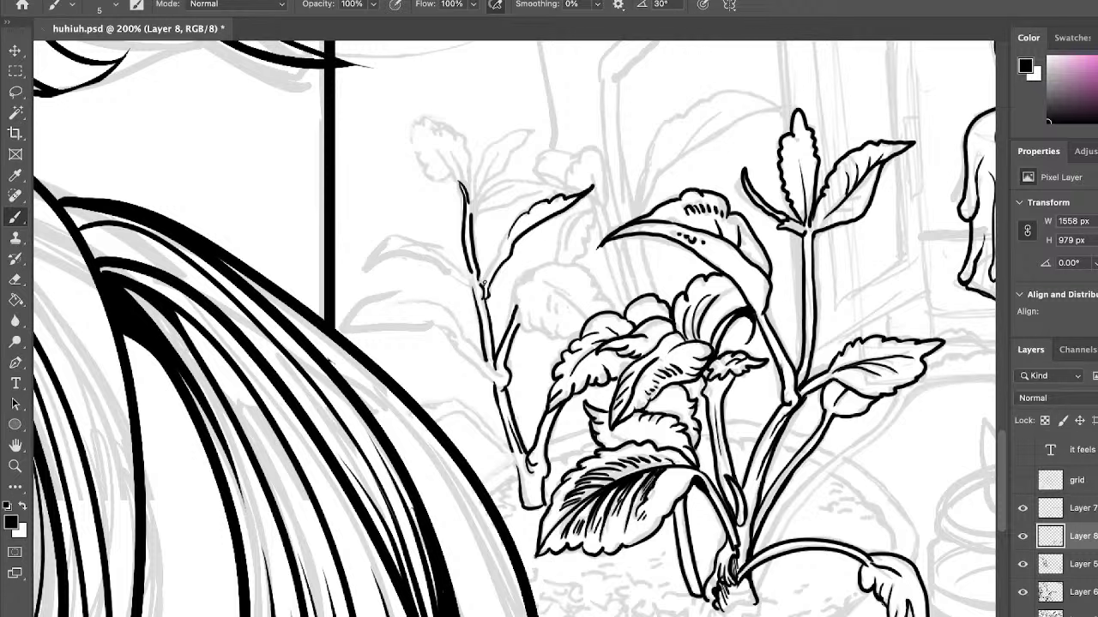
left_click_drag(485, 286, 527, 210)
Ink the broad scalloped leaf on the short branch with its vein strokes, and the small upright leaf behind it.
mouse_move(530, 280)
left_mouse_down()
mouse_move(519, 303)
mouse_move(535, 333)
mouse_move(532, 312)
mouse_move(557, 338)
mouse_move(576, 329)
left_mouse_up()
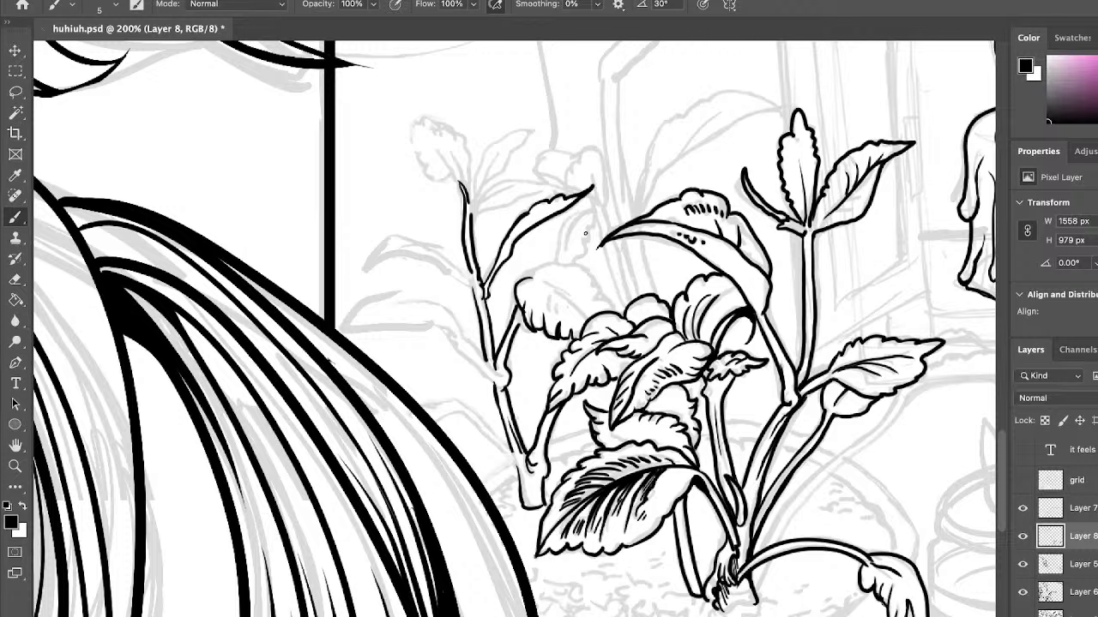
mouse_move(532, 278)
left_mouse_down()
mouse_move(564, 262)
mouse_move(605, 284)
mouse_move(591, 285)
mouse_move(614, 312)
left_mouse_up()
left_click_drag(522, 283, 572, 280)
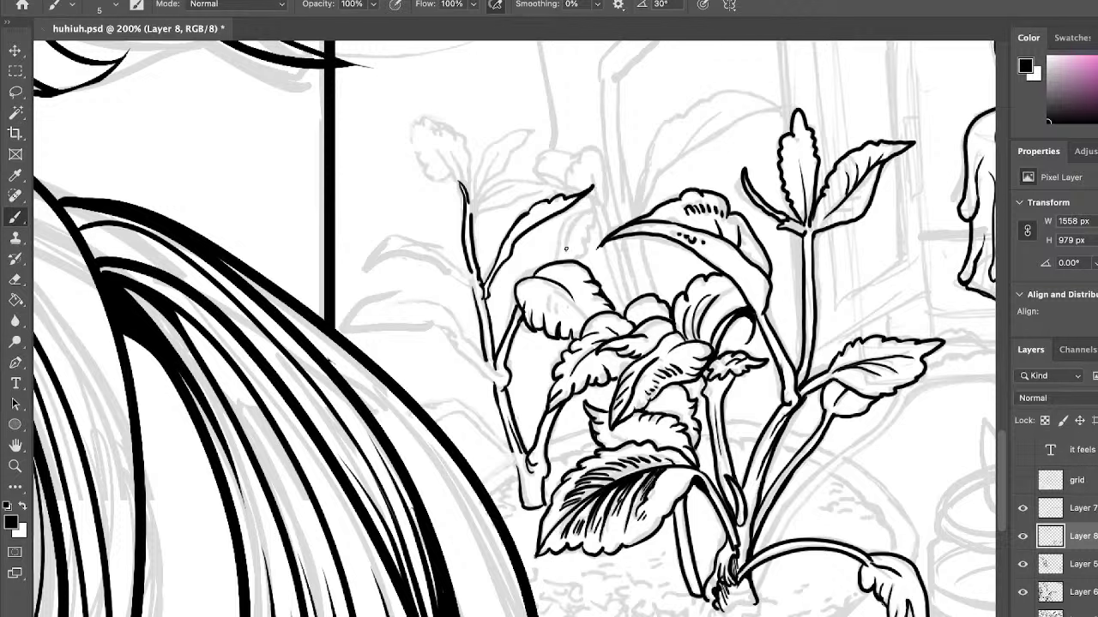
mouse_move(565, 248)
left_mouse_down()
mouse_move(576, 222)
mouse_move(597, 208)
mouse_move(584, 255)
mouse_move(560, 257)
mouse_move(559, 240)
mouse_move(597, 208)
left_mouse_up()
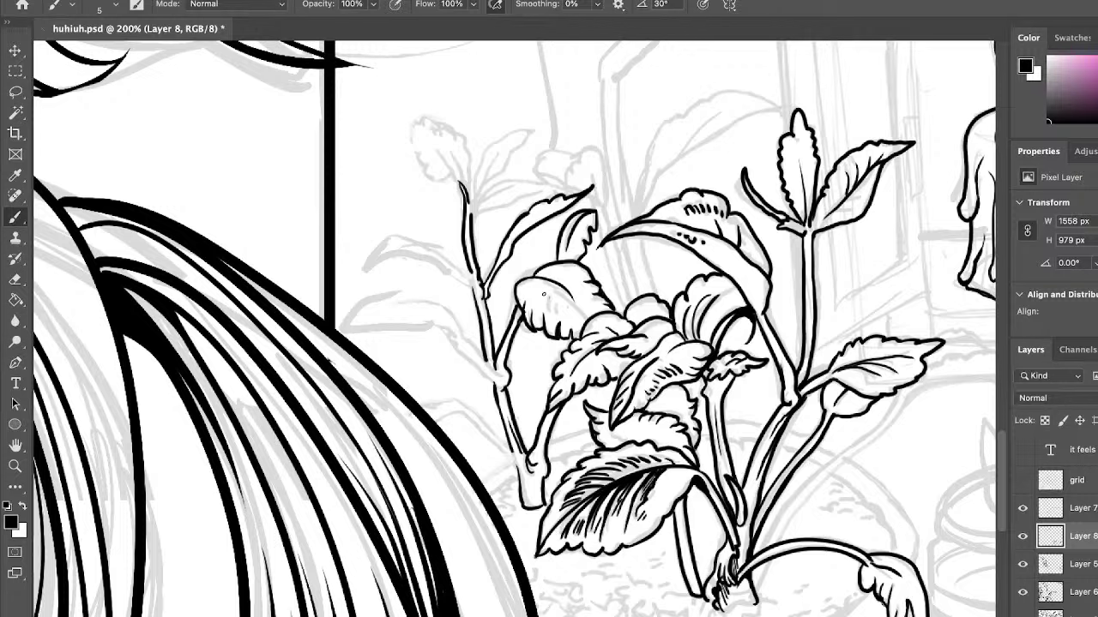
mouse_move(543, 290)
left_mouse_down()
mouse_move(545, 306)
mouse_move(583, 318)
left_mouse_up()
Ink the two double-lined side branches reaching from the neighbouring plant's lower nodes towards the flowing black strands.
left_click_drag(439, 324, 497, 385)
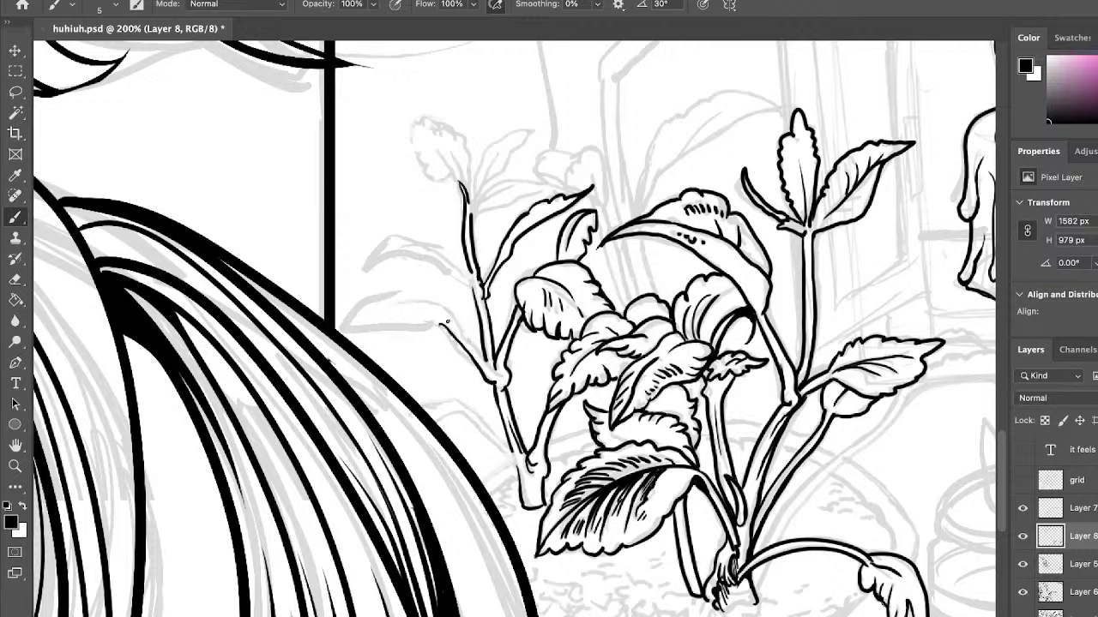
left_click_drag(446, 322, 498, 377)
left_click_drag(442, 325, 485, 368)
left_click_drag(434, 420, 519, 467)
left_click_drag(459, 410, 518, 459)
left_click_drag(456, 410, 420, 406)
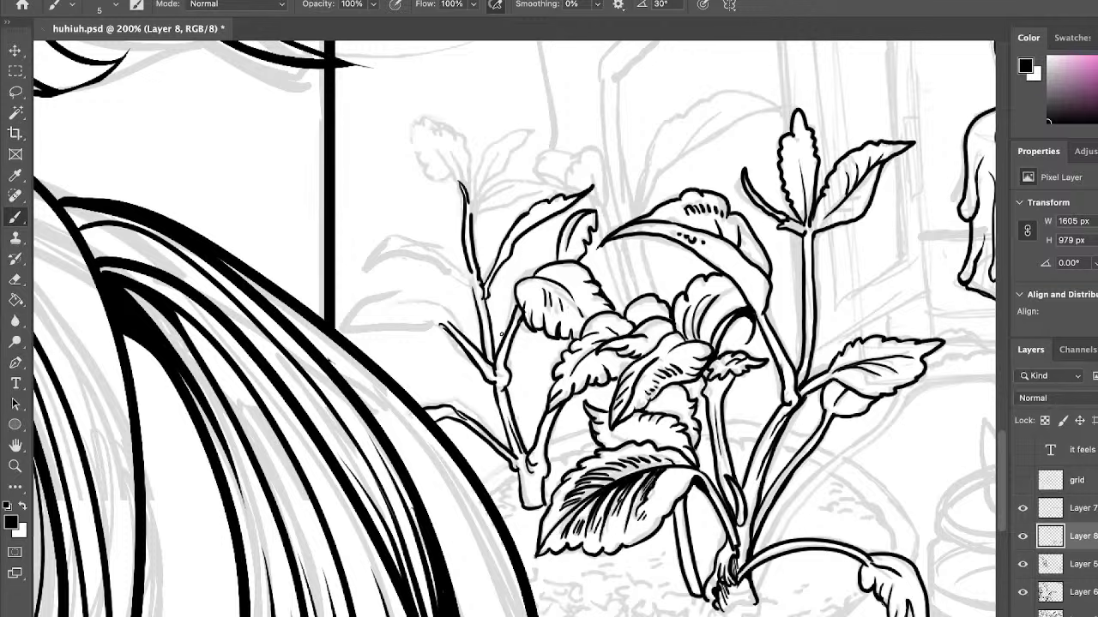
Ink the two pointed leaves near the neighbouring plant's stem tip and the stalked leaf on the opposite side.
scroll(1003, 445, "up", 5)
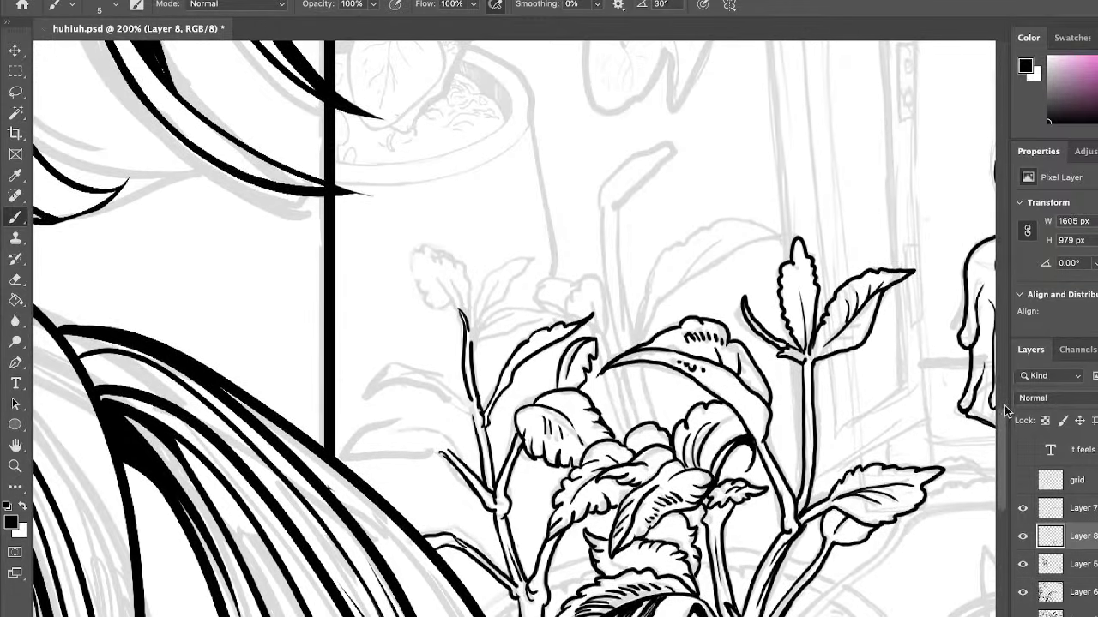
left_click_drag(470, 335, 498, 287)
mouse_move(472, 333)
left_mouse_down()
mouse_move(485, 279)
mouse_move(534, 248)
mouse_move(473, 340)
left_mouse_up()
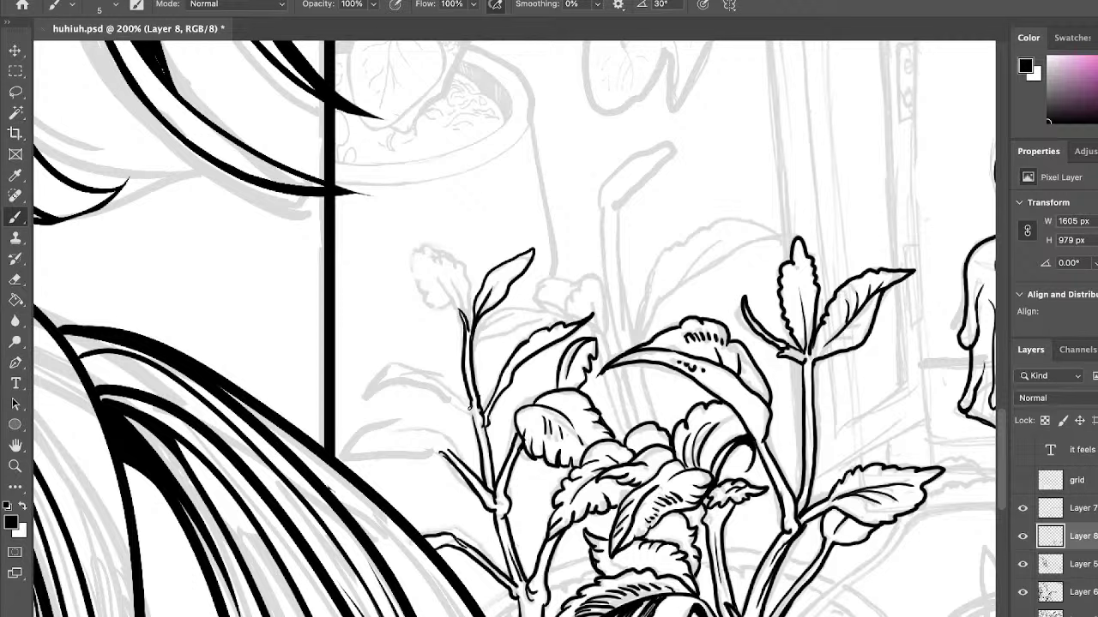
mouse_move(470, 405)
left_mouse_down()
mouse_move(433, 376)
mouse_move(382, 371)
mouse_move(363, 399)
mouse_move(433, 390)
mouse_move(474, 417)
left_mouse_up()
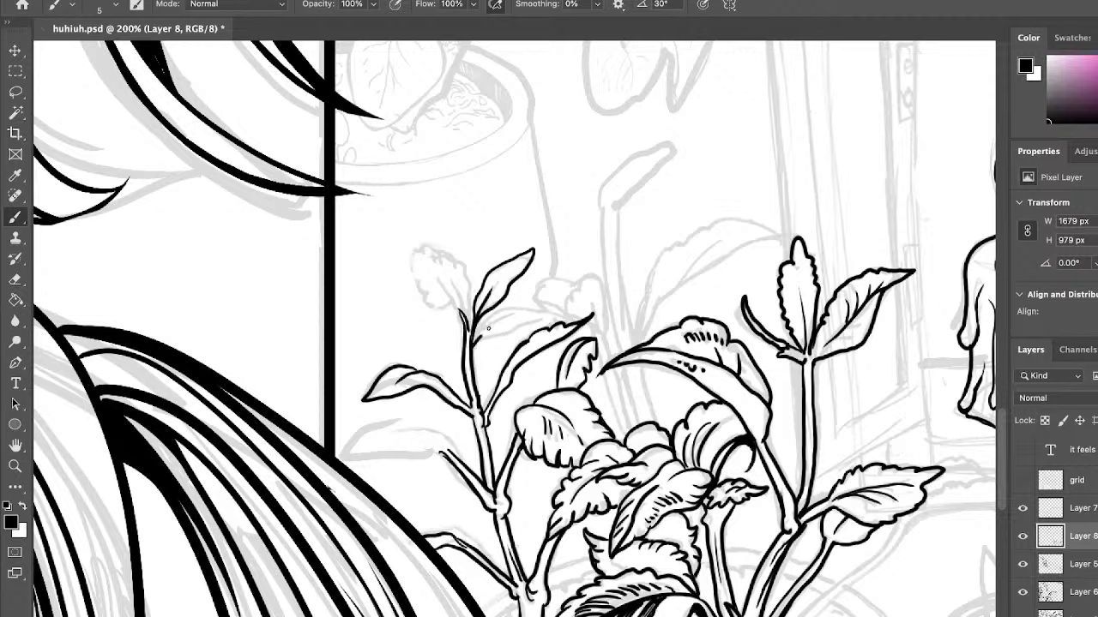
mouse_move(472, 338)
left_mouse_down()
mouse_move(516, 310)
mouse_move(544, 312)
mouse_move(472, 345)
left_mouse_up()
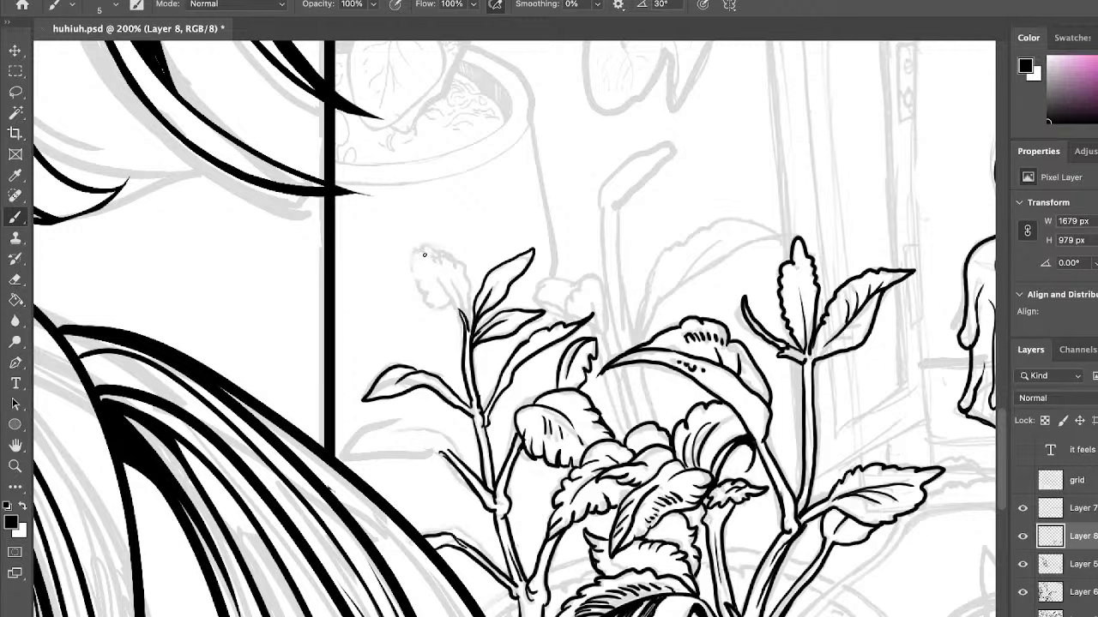
Ink the serrated leaf at the neighbouring plant's stem tip with vein strokes, and add detail to the stalked side leaf.
mouse_move(424, 255)
left_mouse_down()
mouse_move(410, 259)
mouse_move(436, 313)
mouse_move(463, 312)
left_mouse_up()
mouse_move(424, 251)
left_mouse_down()
mouse_move(467, 272)
mouse_move(472, 328)
left_mouse_up()
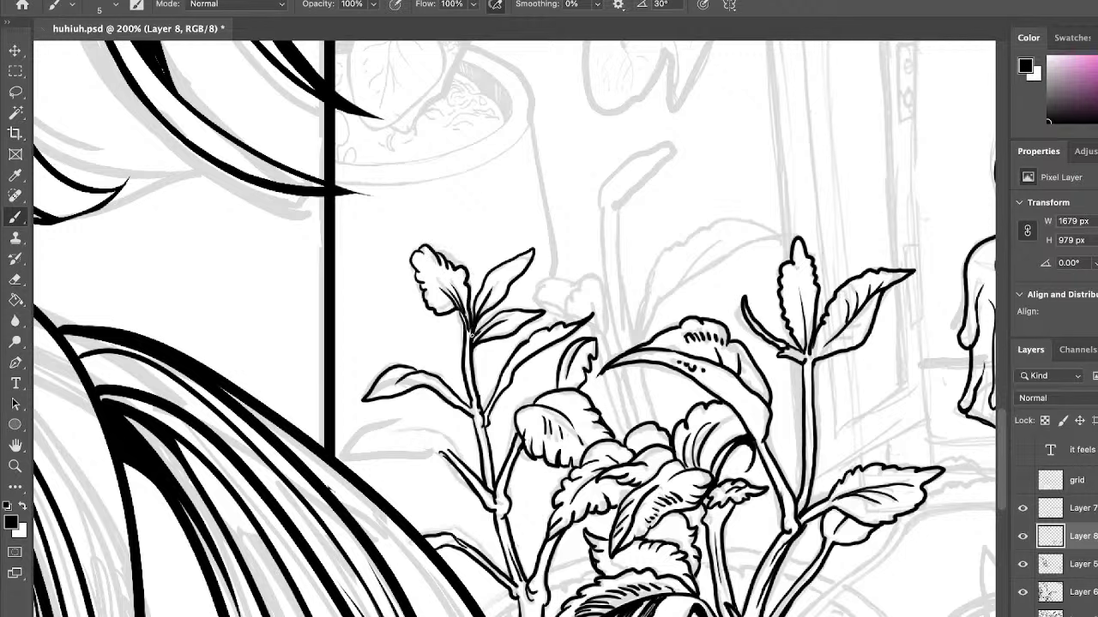
left_click_drag(421, 383, 446, 390)
Ink the tall double-lined stem behind the arching leaf and the pointed leaf at its tip.
mouse_move(603, 206)
left_mouse_down()
mouse_move(616, 172)
mouse_move(689, 136)
mouse_move(600, 220)
mouse_move(625, 350)
left_mouse_up()
mouse_move(611, 208)
left_mouse_down()
mouse_move(626, 346)
mouse_move(655, 423)
left_mouse_up()
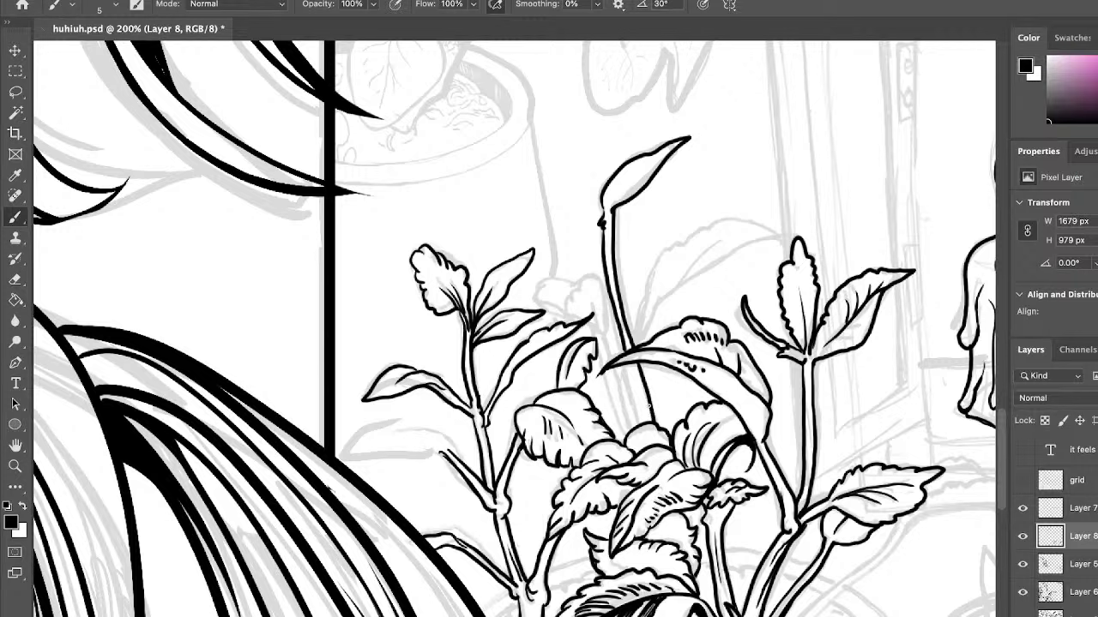
left_click_drag(626, 360, 644, 424)
Ink the large serrated leaf branching off the tall stem, including its underside and vein strokes.
mouse_move(635, 341)
left_mouse_down()
mouse_move(656, 261)
mouse_move(707, 229)
mouse_move(684, 260)
left_mouse_up()
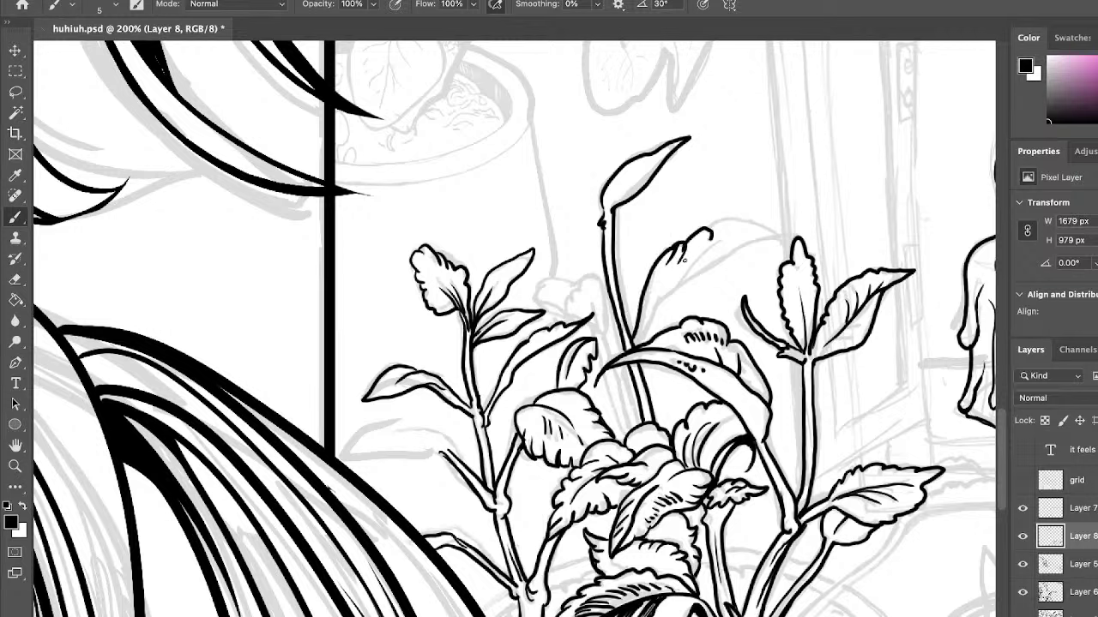
mouse_move(637, 346)
left_mouse_down()
mouse_move(754, 243)
mouse_move(778, 240)
mouse_move(711, 223)
left_mouse_up()
left_click_drag(658, 298, 741, 251)
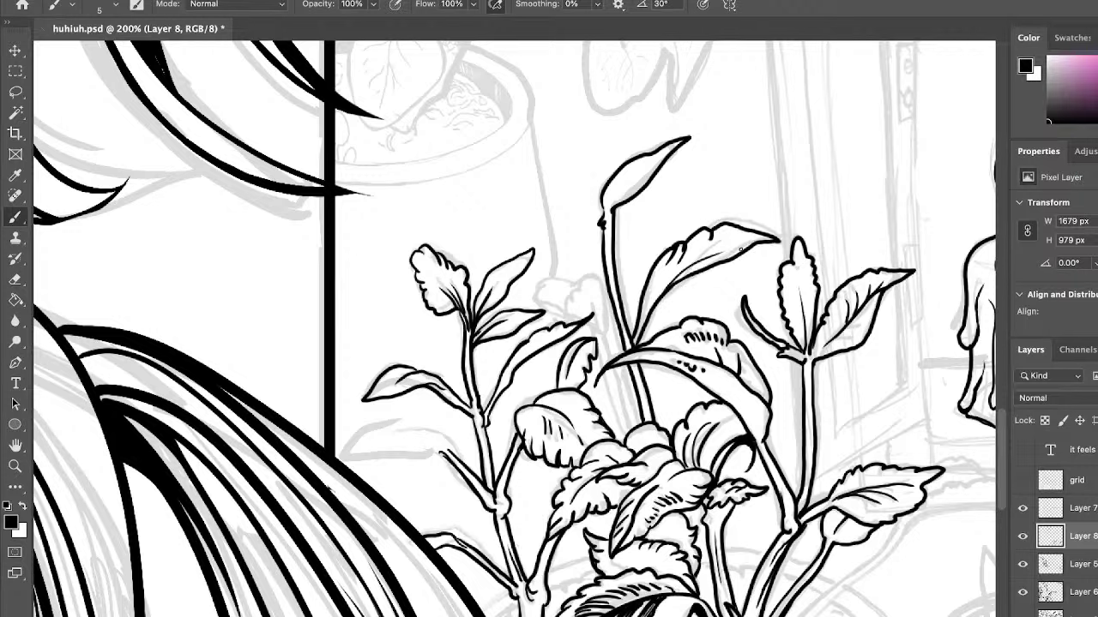
left_click_drag(643, 335, 679, 265)
Ink the small curled leaves and second stem beside the tall stem, plus the pointed leaf on the lower side branch.
mouse_move(568, 306)
left_mouse_down()
mouse_move(588, 273)
mouse_move(602, 286)
mouse_move(611, 344)
mouse_move(565, 319)
mouse_move(582, 313)
mouse_move(611, 350)
mouse_move(606, 364)
mouse_move(602, 347)
left_mouse_up()
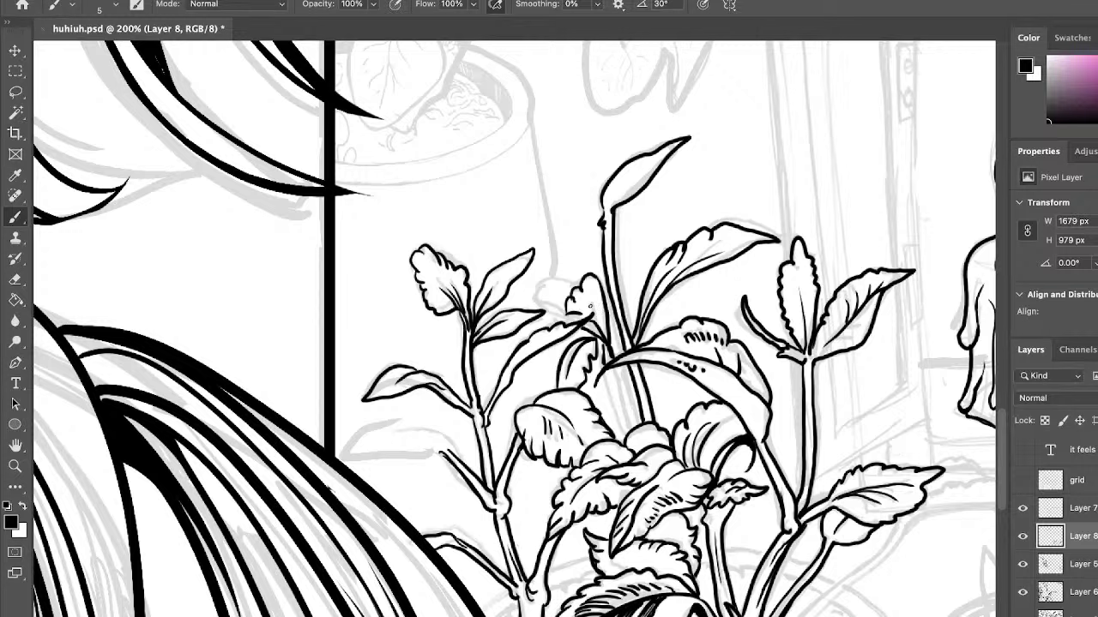
mouse_move(573, 280)
left_mouse_down()
mouse_move(551, 278)
mouse_move(538, 299)
mouse_move(567, 307)
left_mouse_up()
left_click_drag(572, 296, 579, 304)
left_click_drag(613, 369, 630, 431)
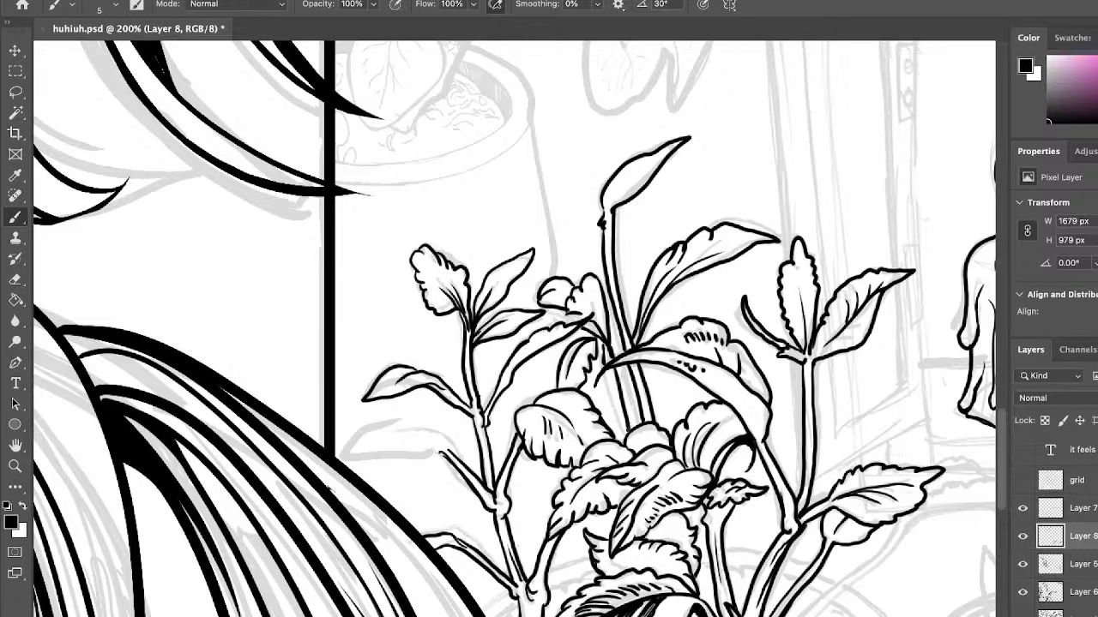
left_click_drag(606, 371, 621, 442)
mouse_move(446, 443)
left_mouse_down()
mouse_move(429, 429)
mouse_move(407, 433)
mouse_move(432, 454)
mouse_move(354, 455)
mouse_move(410, 414)
mouse_move(451, 451)
left_mouse_up()
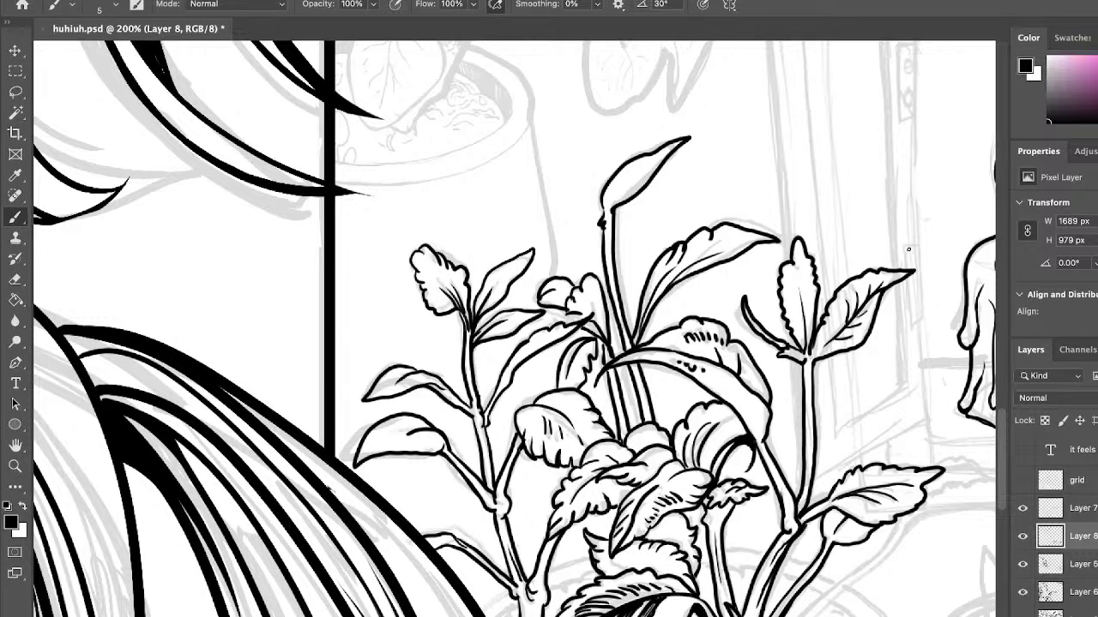
Ink the outer stem beneath the main plant's side-stem leaf and the arched lower edge of its drooping leaf.
scroll(1003, 442, "down", 5)
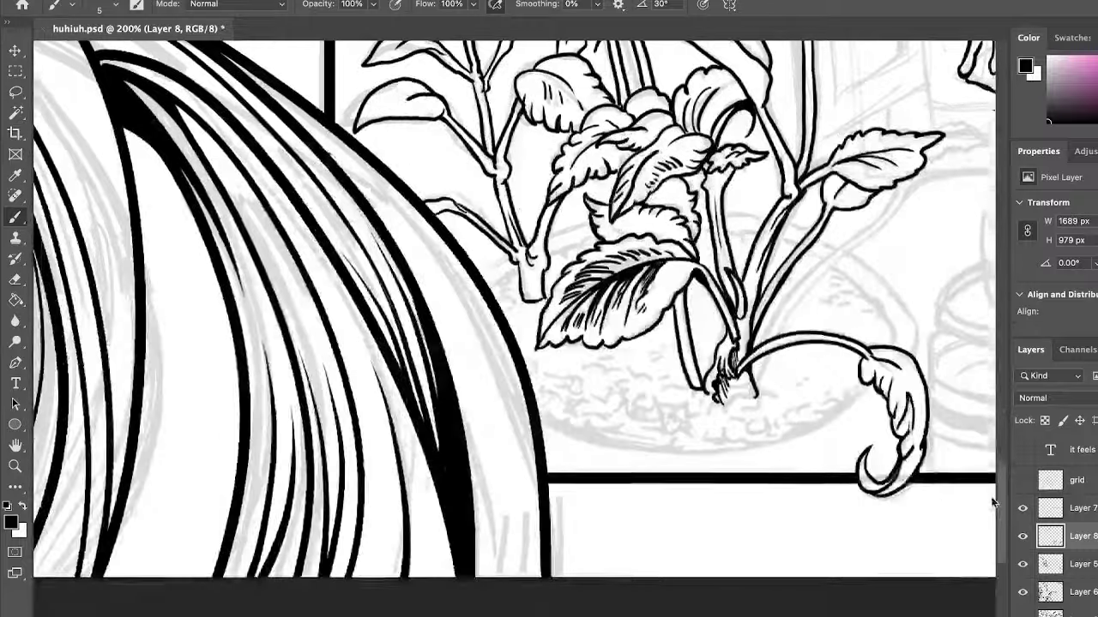
scroll(526, 591, "right", 5)
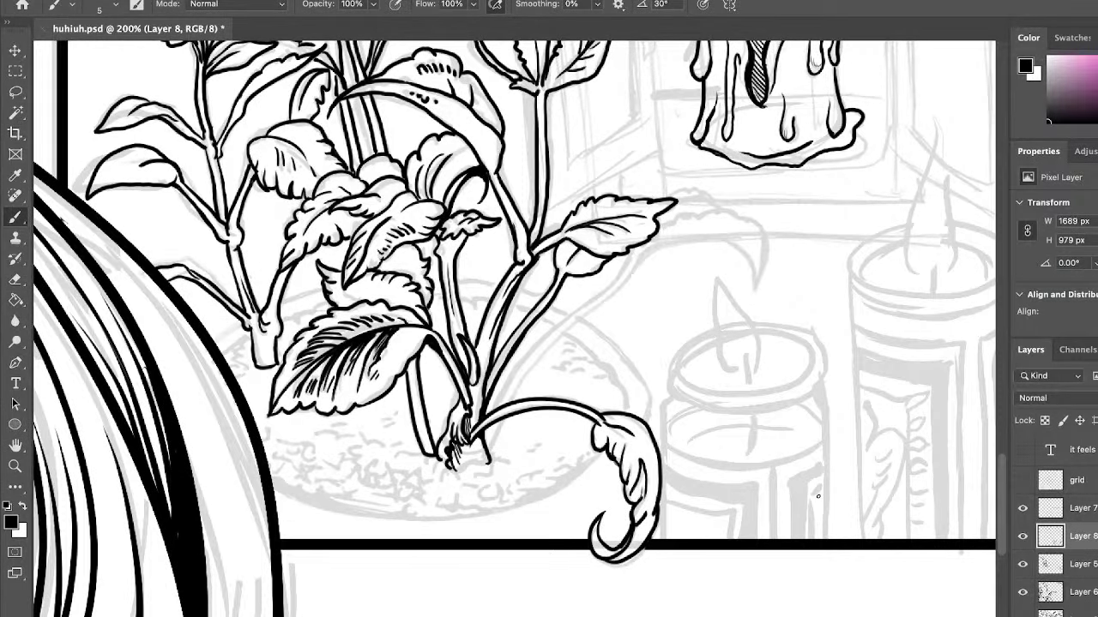
mouse_move(632, 251)
left_mouse_down()
mouse_move(539, 333)
mouse_move(498, 383)
mouse_move(489, 463)
mouse_move(630, 257)
left_mouse_up()
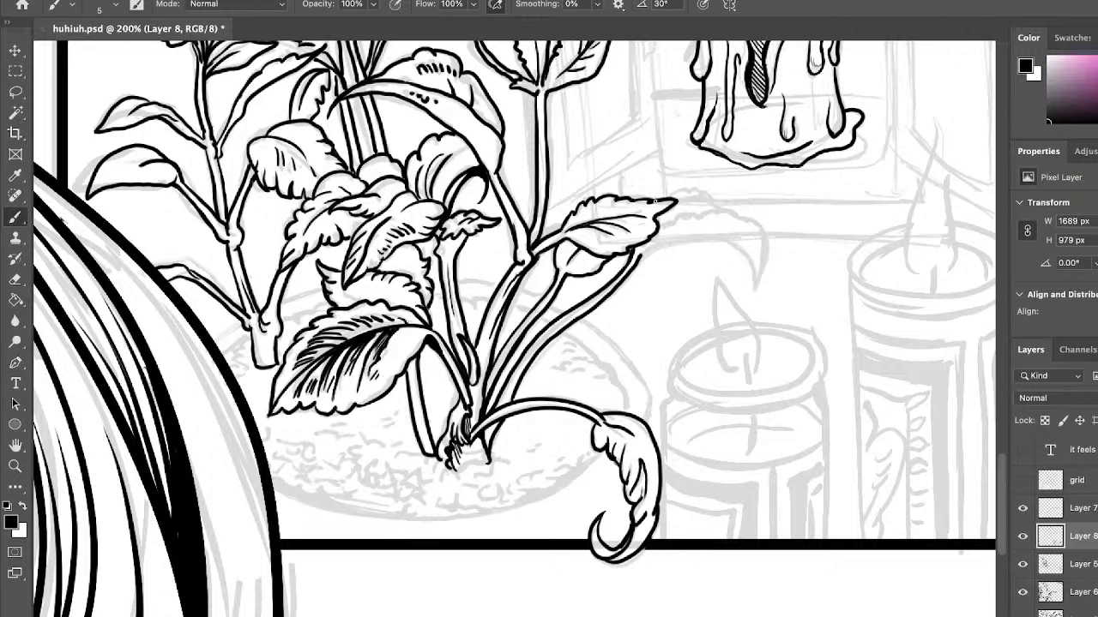
mouse_move(639, 257)
left_mouse_down()
mouse_move(715, 246)
mouse_move(743, 295)
left_mouse_up()
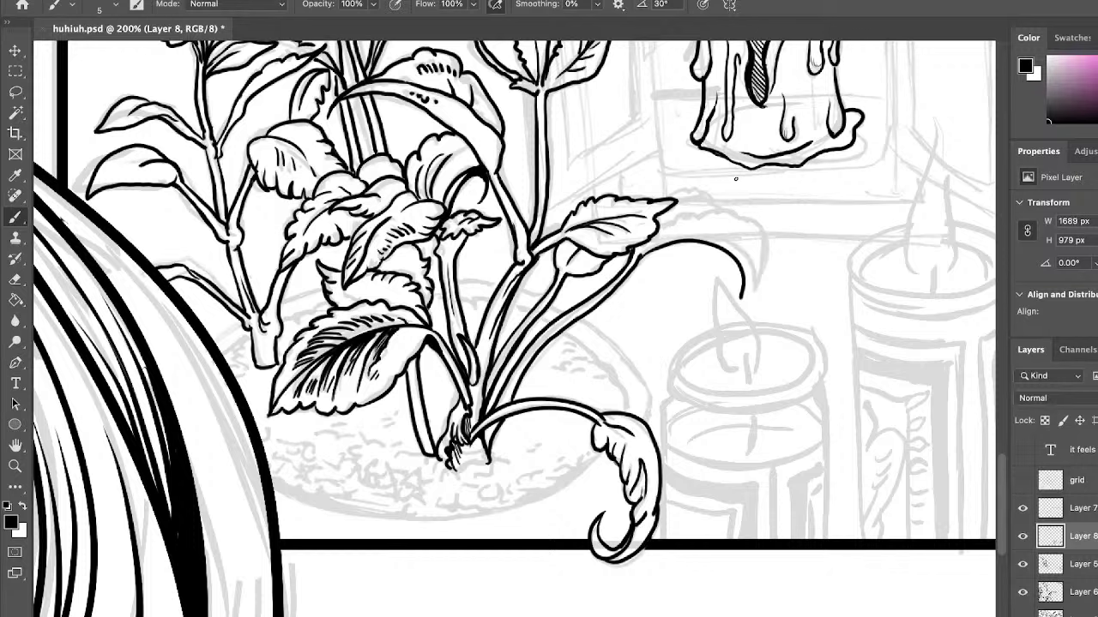
key("ctrl+z")
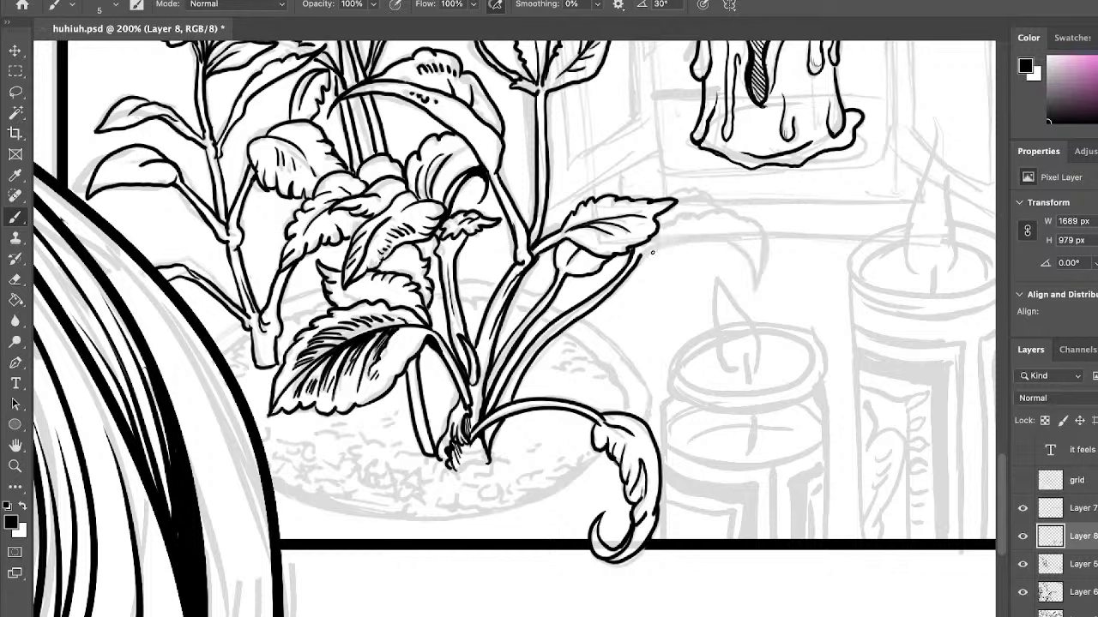
mouse_move(639, 256)
left_mouse_down()
mouse_move(744, 256)
mouse_move(762, 301)
left_mouse_up()
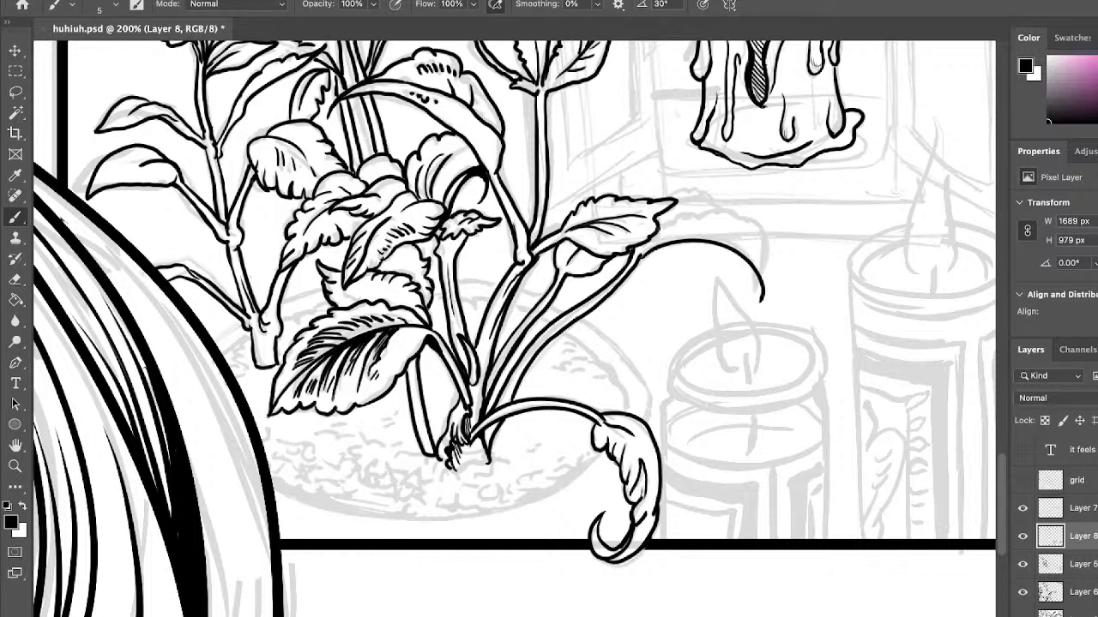
Ink the scalloped upper edge of the drooping leaf and the ribbed fold behind it.
mouse_move(657, 232)
left_mouse_down()
mouse_move(712, 214)
mouse_move(758, 225)
left_mouse_up()
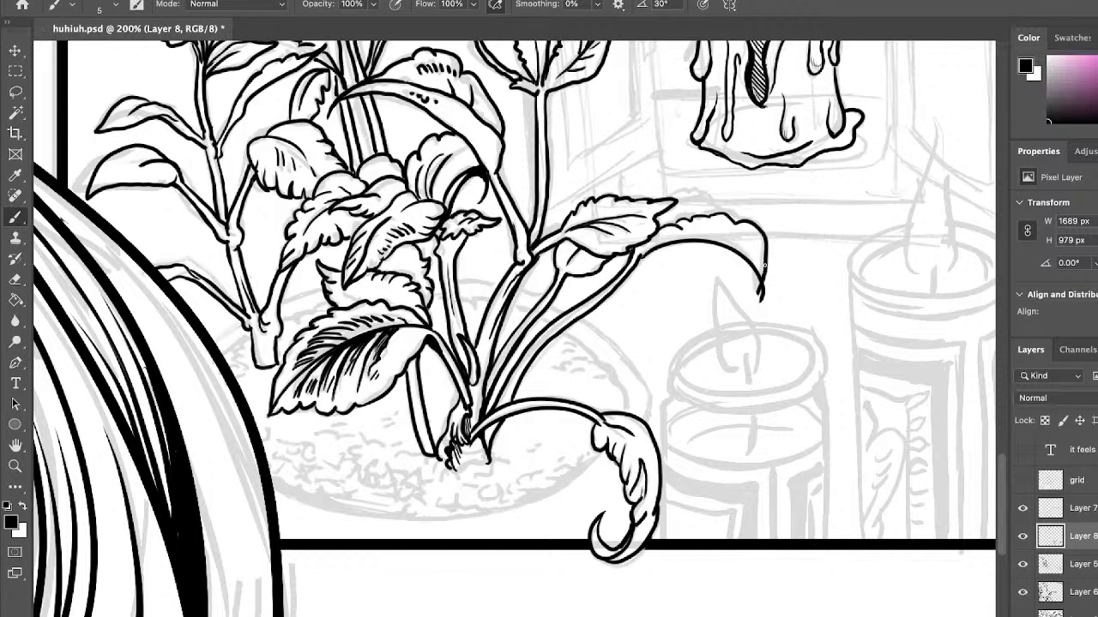
key("ctrl+z")
mouse_move(677, 226)
left_mouse_down()
mouse_move(727, 212)
mouse_move(755, 228)
left_mouse_up()
key("ctrl+z")
mouse_move(688, 221)
left_mouse_down()
mouse_move(730, 212)
mouse_move(768, 256)
mouse_move(762, 291)
left_mouse_up()
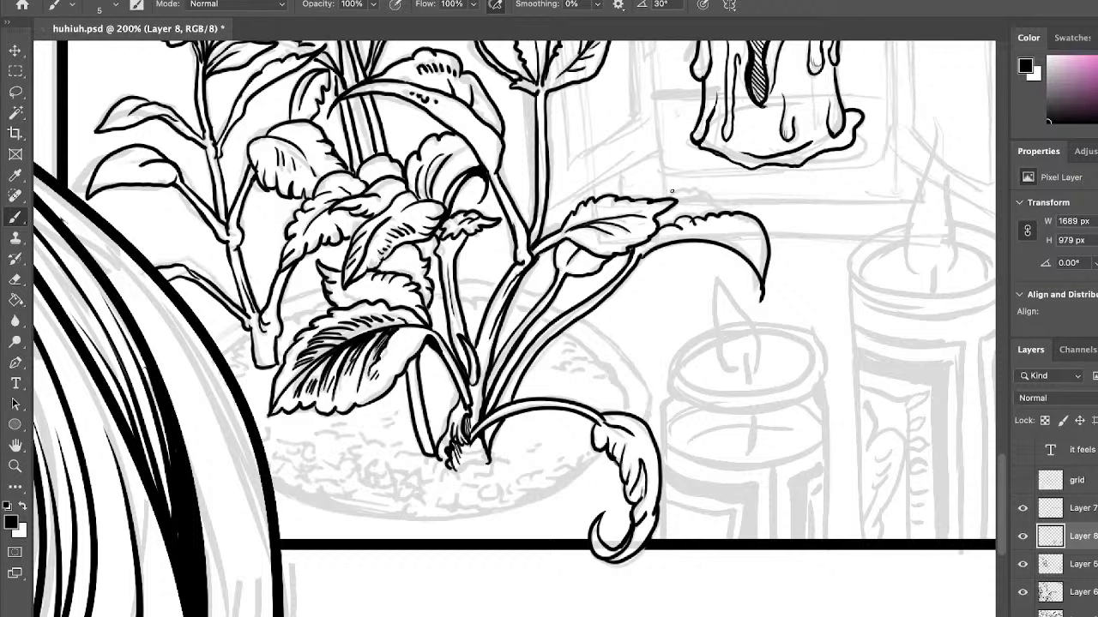
mouse_move(672, 192)
left_mouse_down()
mouse_move(701, 188)
mouse_move(740, 213)
mouse_move(661, 226)
mouse_move(691, 217)
left_mouse_up()
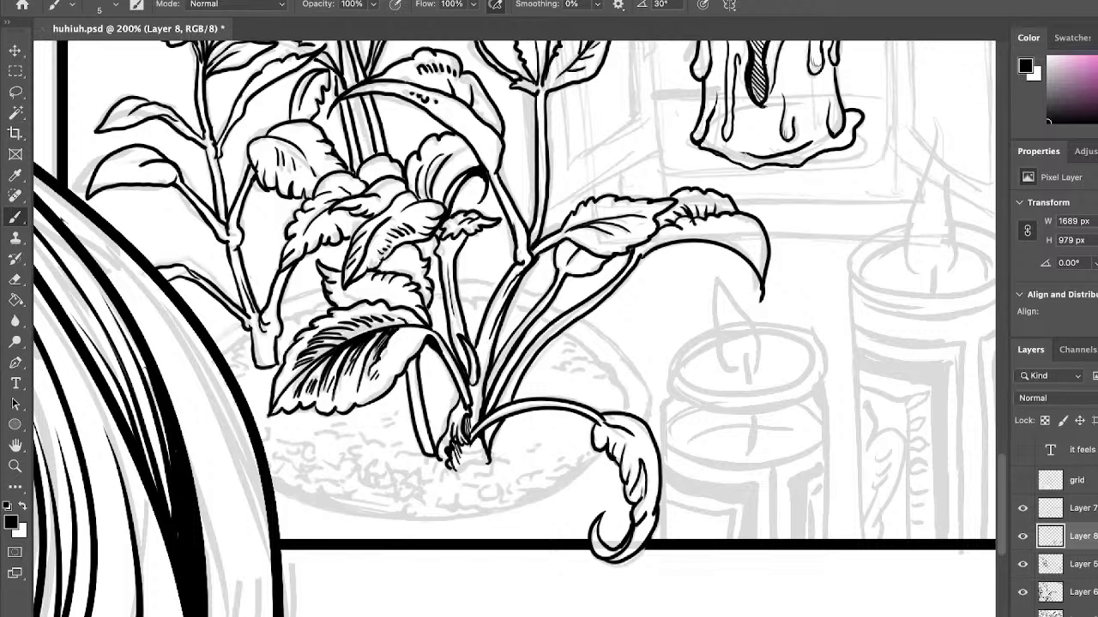
Erase the stray strokes at the drooping leaf's fold and trim its tip to a clean point.
key("e")
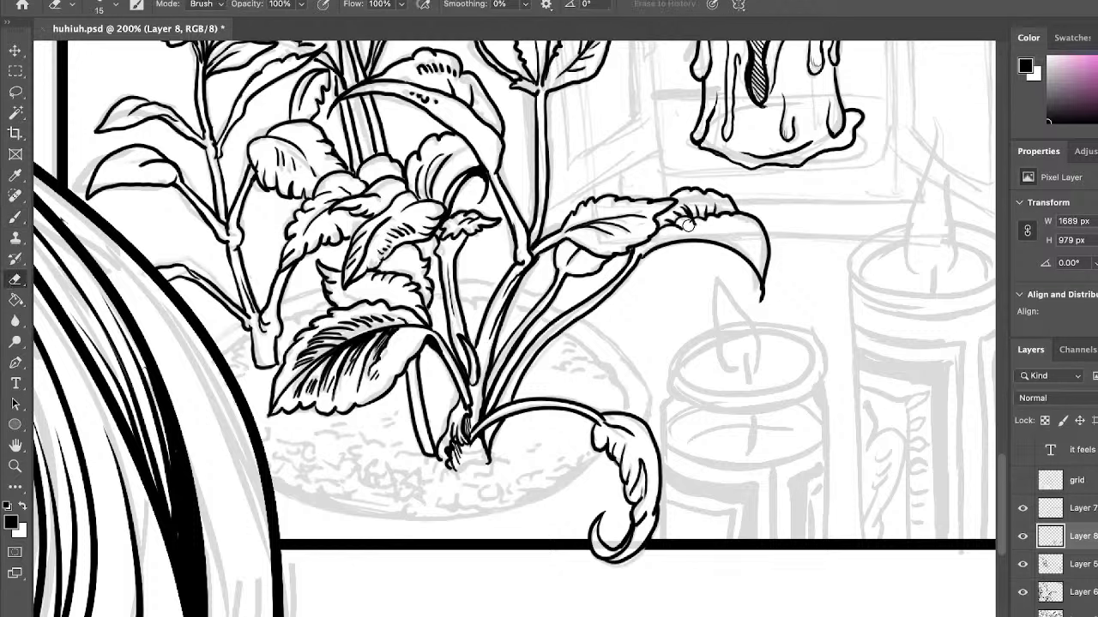
left_click_drag(699, 220, 689, 211)
left_click_drag(777, 282, 762, 311)
left_click(14, 465)
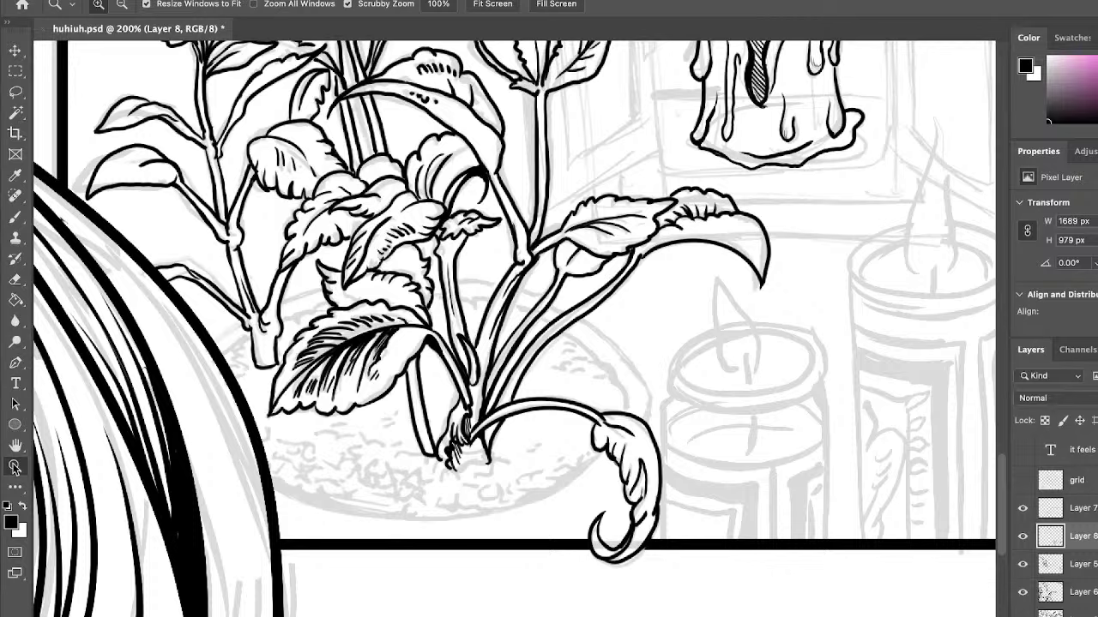
left_click(482, 7)
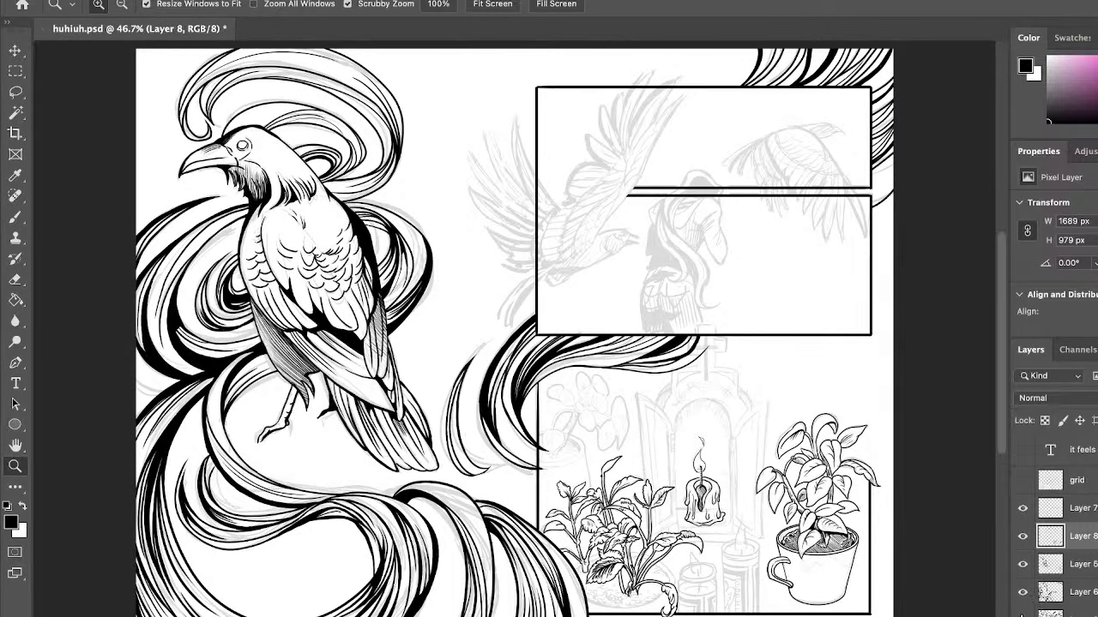
Save the document with the sketch layer hidden, and turn the sketch layer's visibility back on.
left_click(1023, 614)
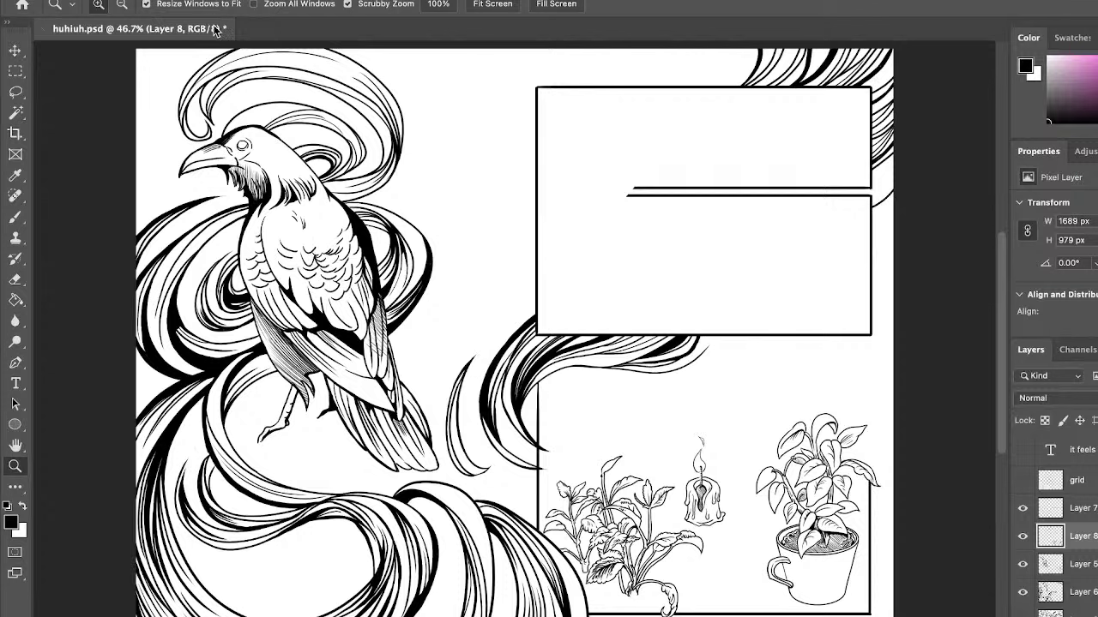
key("ctrl+s")
left_click(1022, 616)
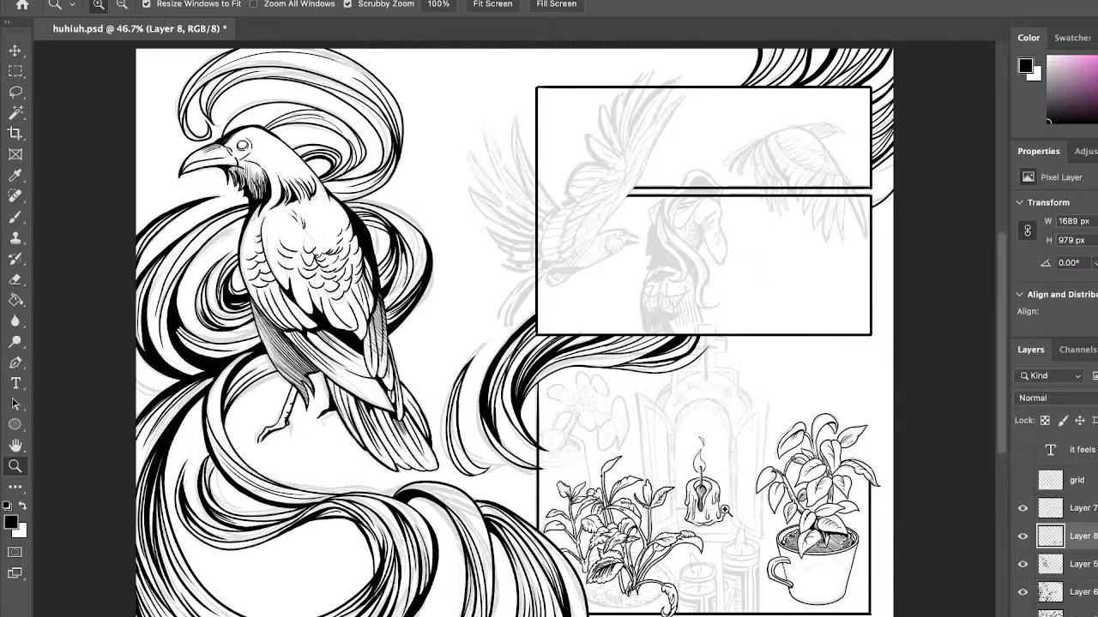
With the size 5 brush, ink the small bud-like leaf at the top of the upper potted plant's trunk and the folded oval leaf below it.
left_click(581, 395)
left_click_drag(581, 395, 608, 388)
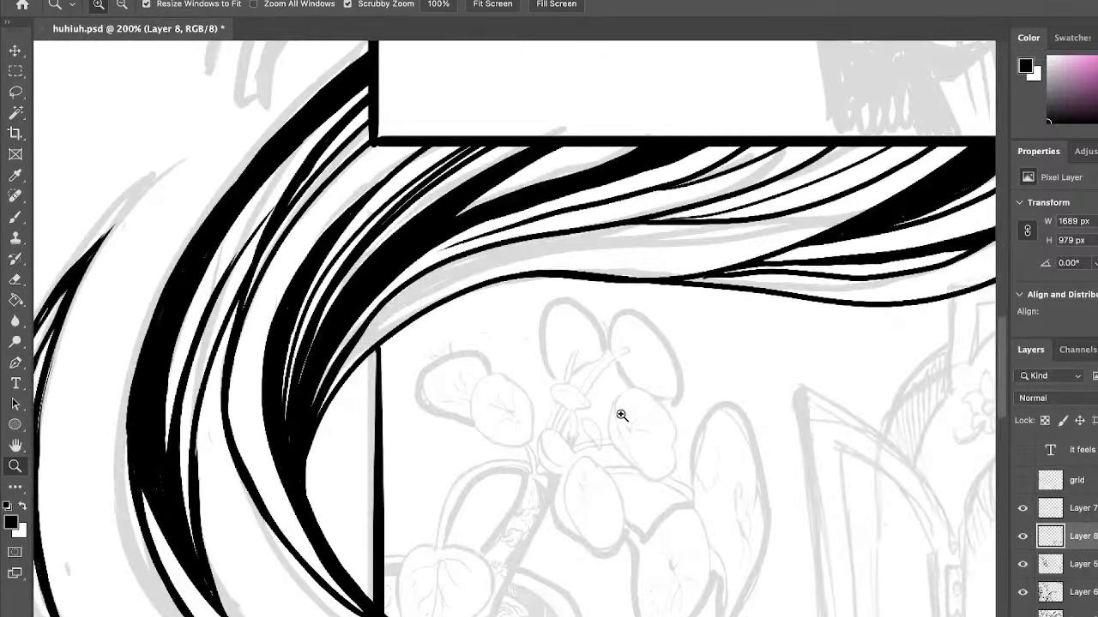
left_click(620, 417)
scroll(999, 386, "down", 5)
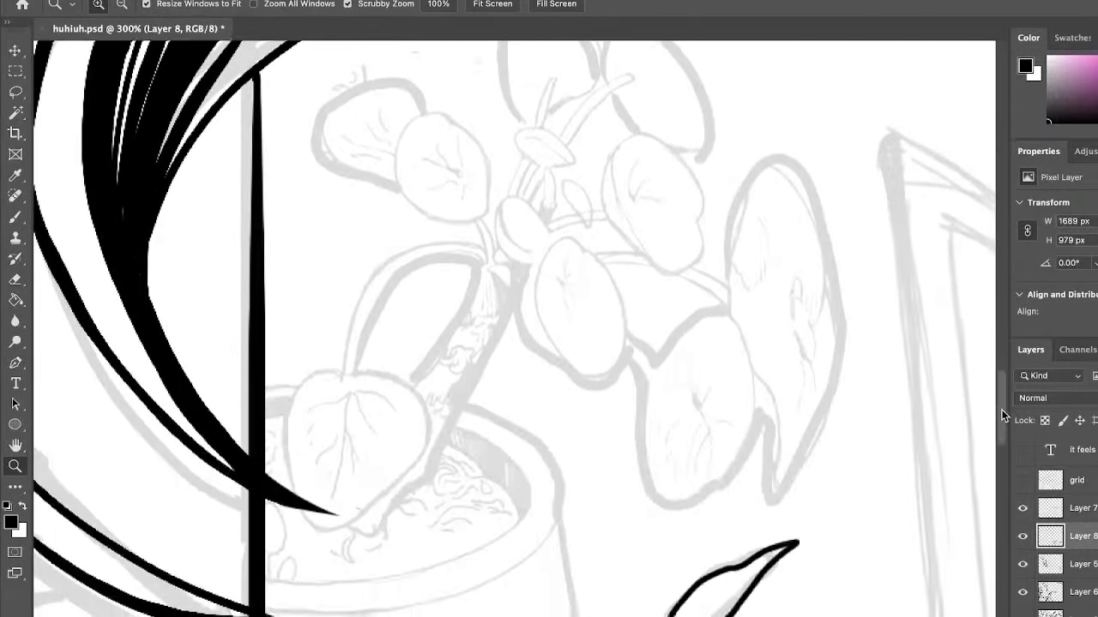
left_click_drag(794, 417, 784, 411)
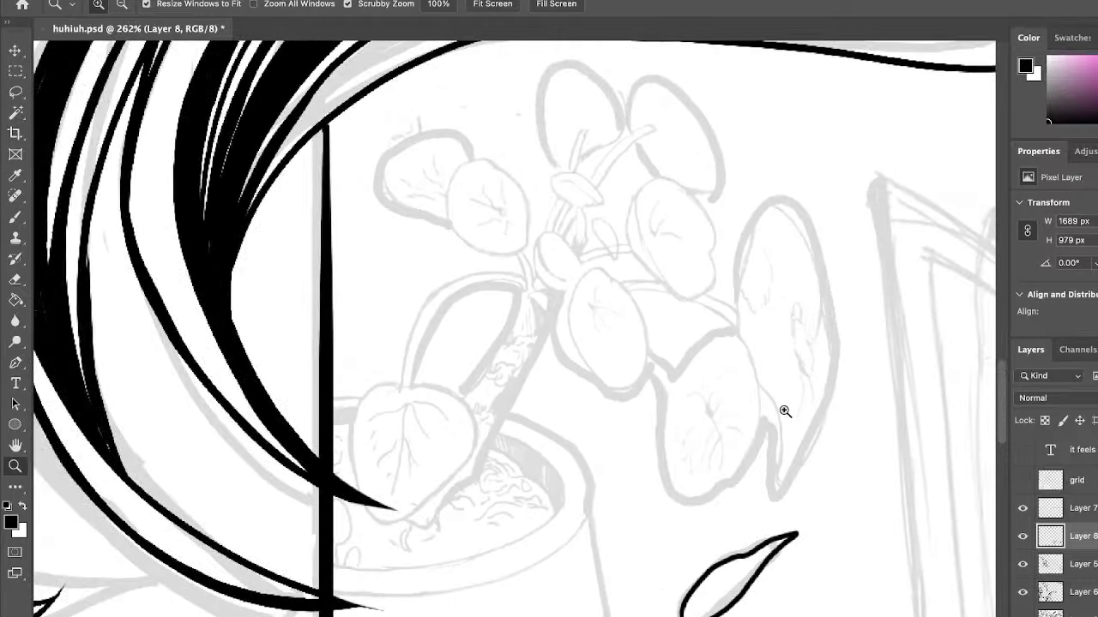
left_click(24, 211)
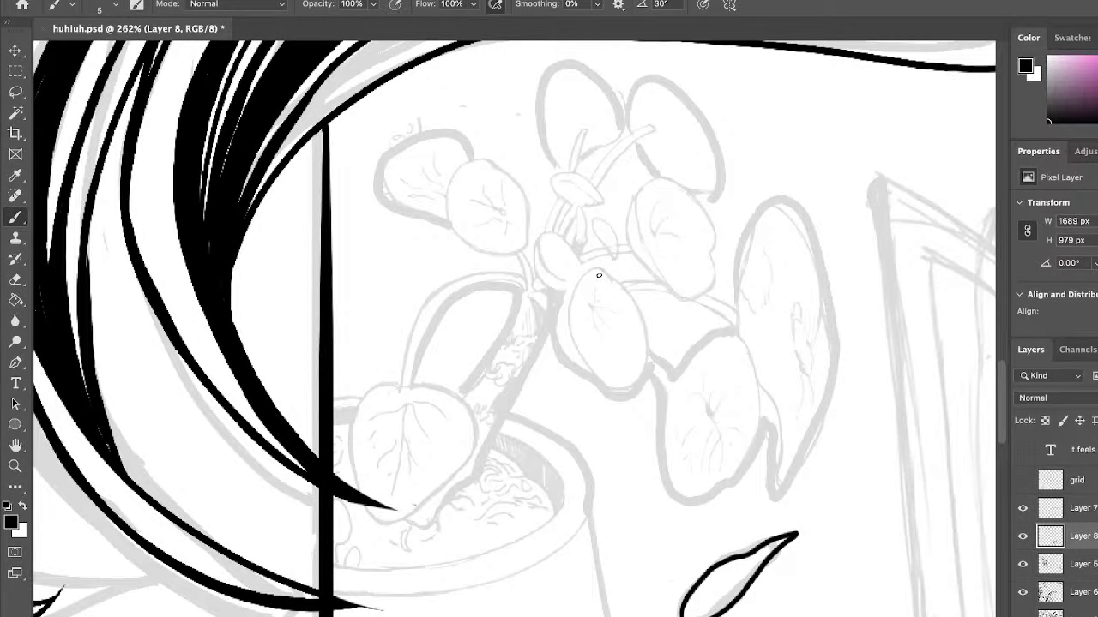
mouse_move(568, 283)
left_mouse_down()
mouse_move(564, 232)
mouse_move(586, 268)
left_mouse_up()
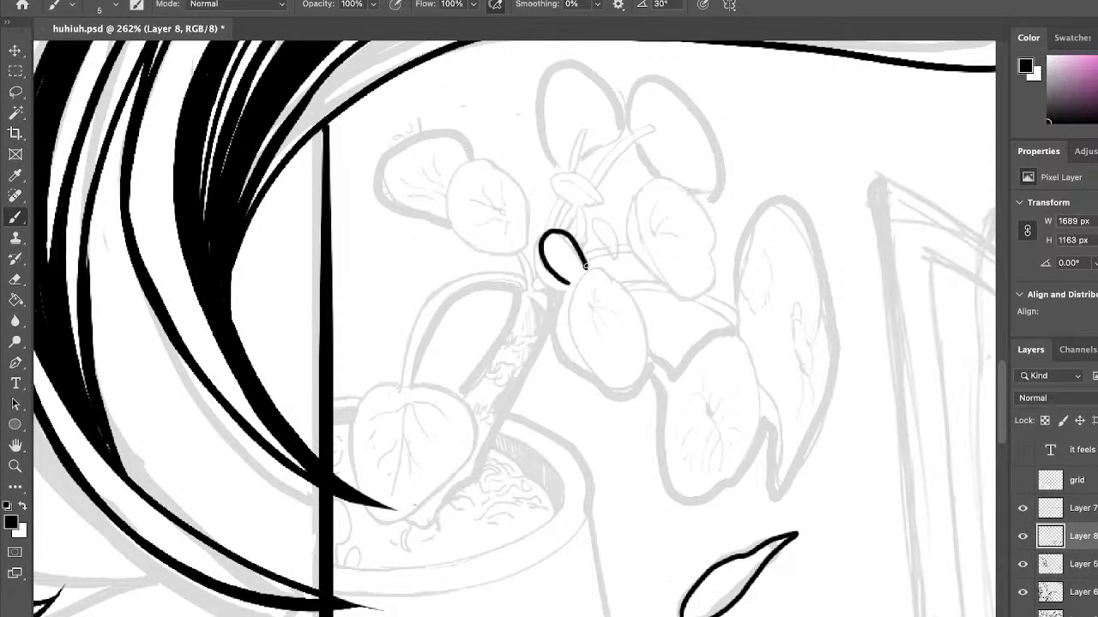
mouse_move(551, 232)
left_mouse_down()
mouse_move(543, 291)
mouse_move(579, 277)
mouse_move(555, 311)
mouse_move(560, 359)
mouse_move(612, 402)
mouse_move(639, 384)
mouse_move(642, 331)
mouse_move(607, 271)
mouse_move(577, 278)
mouse_move(575, 329)
mouse_move(592, 370)
left_mouse_up()
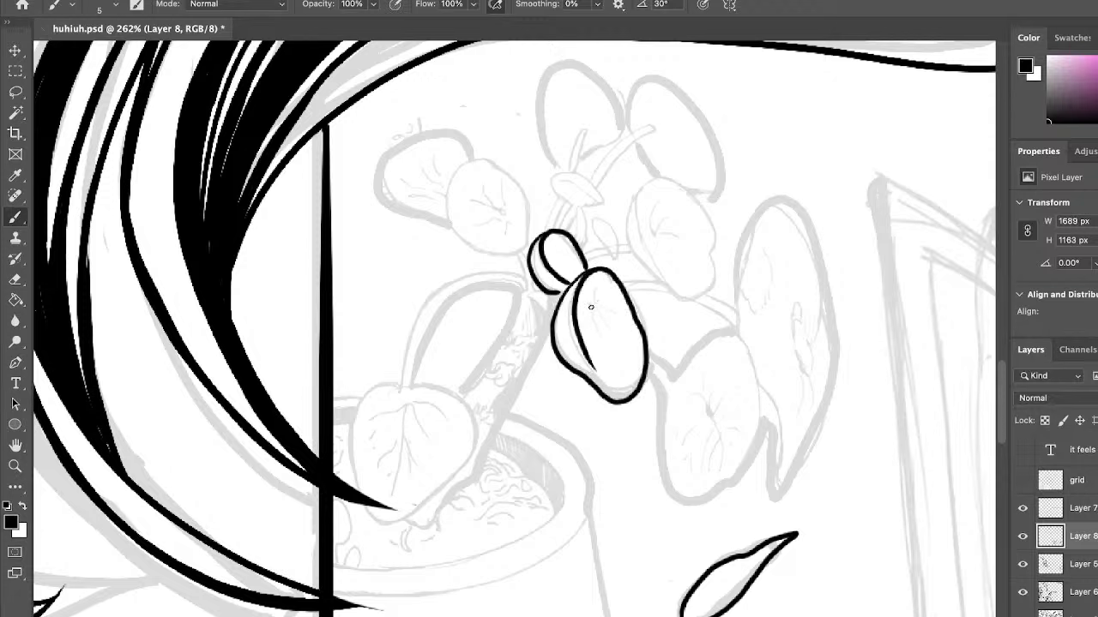
Ink the oval leaf's inner veins and the neighbouring rounded leaf with its short stem and curved veins.
left_click_drag(590, 307, 597, 343)
mouse_move(591, 305)
left_mouse_down()
mouse_move(590, 354)
mouse_move(611, 336)
mouse_move(605, 292)
left_mouse_up()
mouse_move(648, 359)
left_mouse_down()
mouse_move(676, 391)
mouse_move(670, 398)
mouse_move(681, 368)
mouse_move(734, 337)
mouse_move(752, 362)
mouse_move(758, 432)
mouse_move(746, 470)
mouse_move(697, 503)
mouse_move(665, 482)
mouse_move(655, 436)
mouse_move(673, 345)
mouse_move(647, 372)
mouse_move(663, 399)
mouse_move(650, 378)
mouse_move(721, 441)
mouse_move(728, 468)
left_mouse_up()
mouse_move(705, 409)
left_mouse_down()
mouse_move(720, 370)
mouse_move(713, 398)
mouse_move(738, 403)
mouse_move(717, 419)
mouse_move(728, 401)
mouse_move(734, 454)
left_mouse_up()
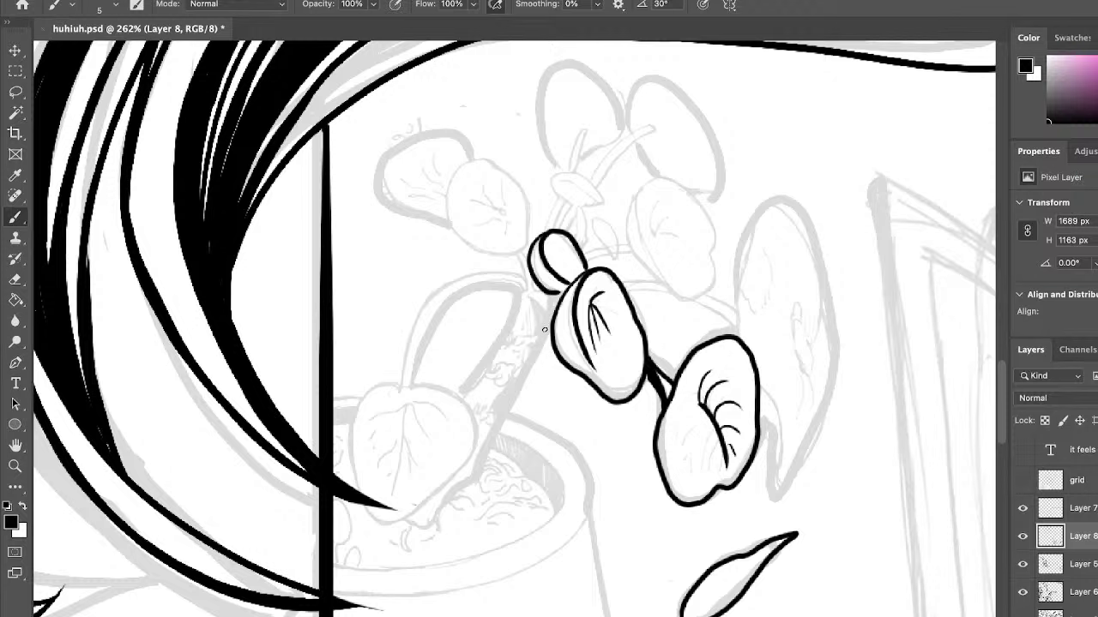
Ink both edges of the plant's thick slanted trunk down to the soil and fill it with short bark hatching.
mouse_move(544, 307)
left_mouse_down()
mouse_move(553, 315)
mouse_move(532, 302)
mouse_move(555, 294)
mouse_move(476, 471)
mouse_move(434, 528)
mouse_move(550, 312)
mouse_move(533, 352)
mouse_move(524, 338)
mouse_move(534, 337)
mouse_move(485, 376)
mouse_move(498, 382)
mouse_move(482, 391)
mouse_move(501, 388)
left_mouse_up()
mouse_move(523, 373)
left_mouse_down()
mouse_move(505, 389)
mouse_move(515, 381)
left_mouse_up()
left_click_drag(494, 395, 485, 423)
left_click_drag(490, 390, 472, 411)
mouse_move(520, 295)
left_mouse_down()
mouse_move(501, 343)
mouse_move(454, 393)
left_mouse_up()
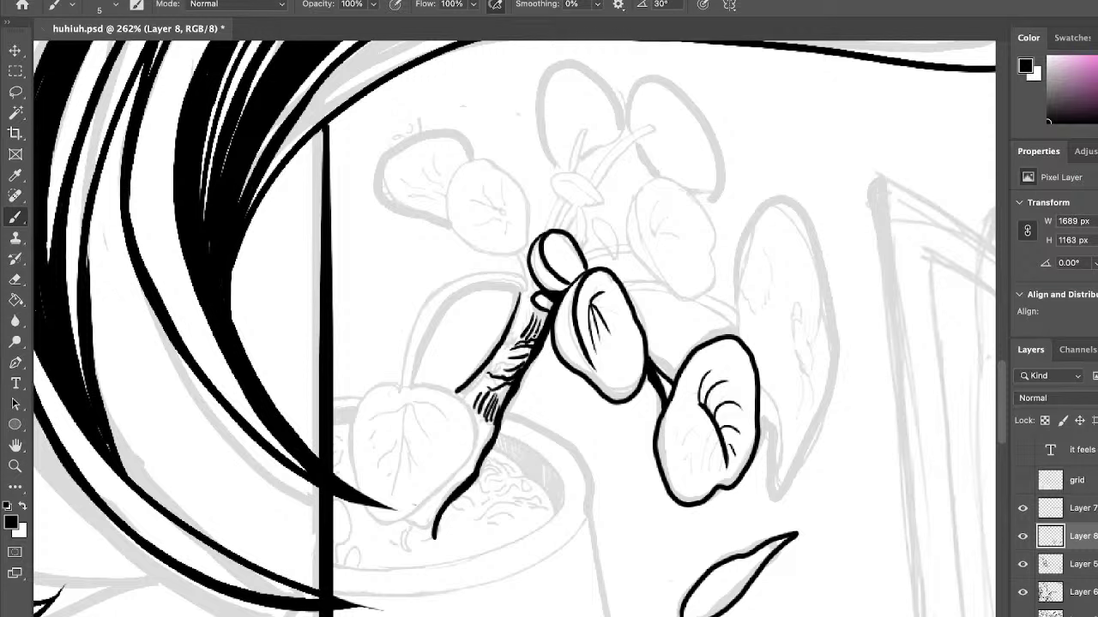
Ink the heart-shaped leaf hanging over the pot, with its arched double-line stalk and branching veins.
mouse_move(410, 387)
left_mouse_down()
mouse_move(475, 415)
mouse_move(472, 451)
left_mouse_up()
key("ctrl+z")
mouse_move(410, 388)
left_mouse_down()
mouse_move(462, 407)
mouse_move(467, 460)
mouse_move(396, 529)
mouse_move(459, 465)
mouse_move(467, 413)
mouse_move(445, 389)
mouse_move(363, 393)
mouse_move(352, 472)
mouse_move(362, 504)
left_mouse_up()
key("ctrl+z")
mouse_move(410, 388)
left_mouse_down()
mouse_move(423, 324)
mouse_move(483, 289)
mouse_move(517, 292)
mouse_move(486, 287)
mouse_move(421, 334)
mouse_move(412, 391)
left_mouse_up()
mouse_move(458, 303)
left_mouse_down()
mouse_move(525, 285)
mouse_move(510, 277)
mouse_move(432, 301)
mouse_move(402, 364)
mouse_move(390, 500)
mouse_move(407, 401)
mouse_move(441, 458)
left_mouse_up()
key("super+z")
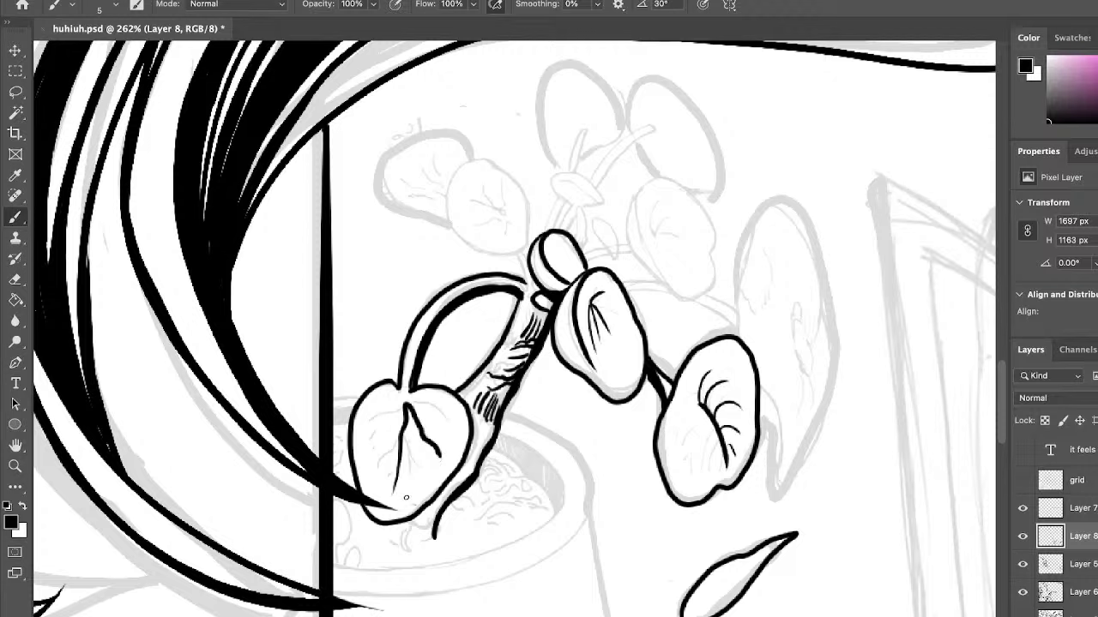
mouse_move(408, 498)
left_mouse_down()
mouse_move(399, 436)
mouse_move(426, 472)
mouse_move(378, 465)
mouse_move(403, 436)
mouse_move(392, 455)
mouse_move(391, 411)
mouse_move(404, 406)
left_mouse_up()
mouse_move(371, 439)
left_mouse_down()
mouse_move(429, 405)
mouse_move(456, 416)
mouse_move(443, 430)
mouse_move(455, 444)
left_mouse_up()
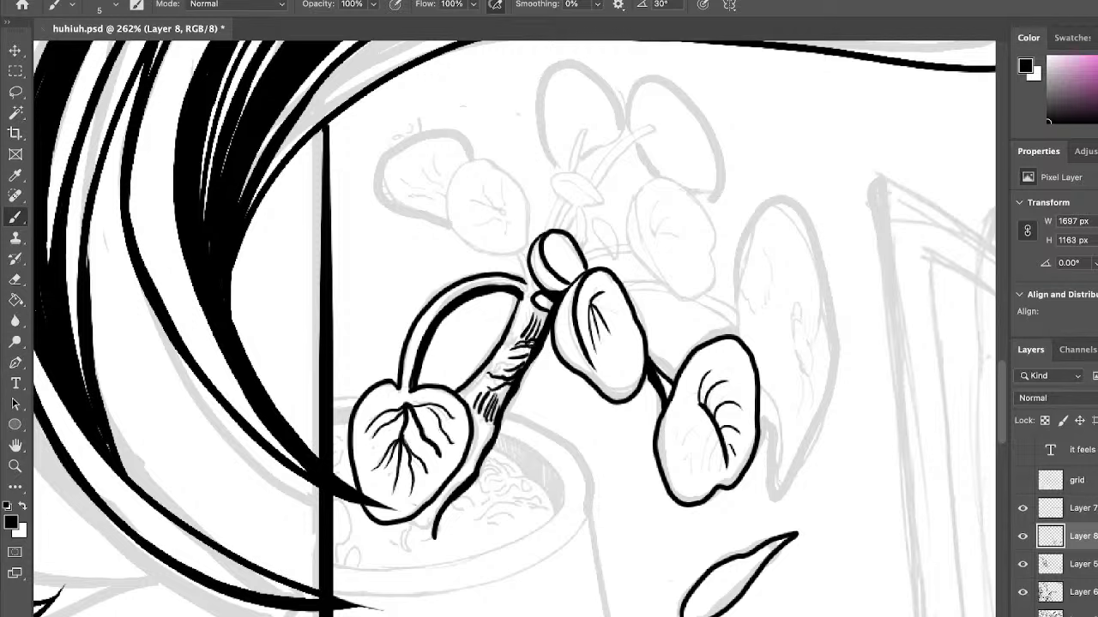
Ink the short stems around the small bud-like leaf and the notched, folded leaf on the side stem, including its veins.
mouse_move(516, 255)
left_mouse_down()
mouse_move(531, 285)
mouse_move(530, 258)
mouse_move(563, 196)
mouse_move(579, 207)
mouse_move(580, 252)
mouse_move(595, 234)
mouse_move(614, 260)
mouse_move(611, 220)
mouse_move(605, 253)
mouse_move(633, 250)
left_mouse_up()
mouse_move(657, 181)
left_mouse_down()
mouse_move(629, 243)
mouse_move(670, 294)
mouse_move(686, 297)
mouse_move(647, 233)
mouse_move(658, 181)
mouse_move(694, 194)
mouse_move(715, 225)
mouse_move(712, 283)
mouse_move(686, 298)
left_mouse_up()
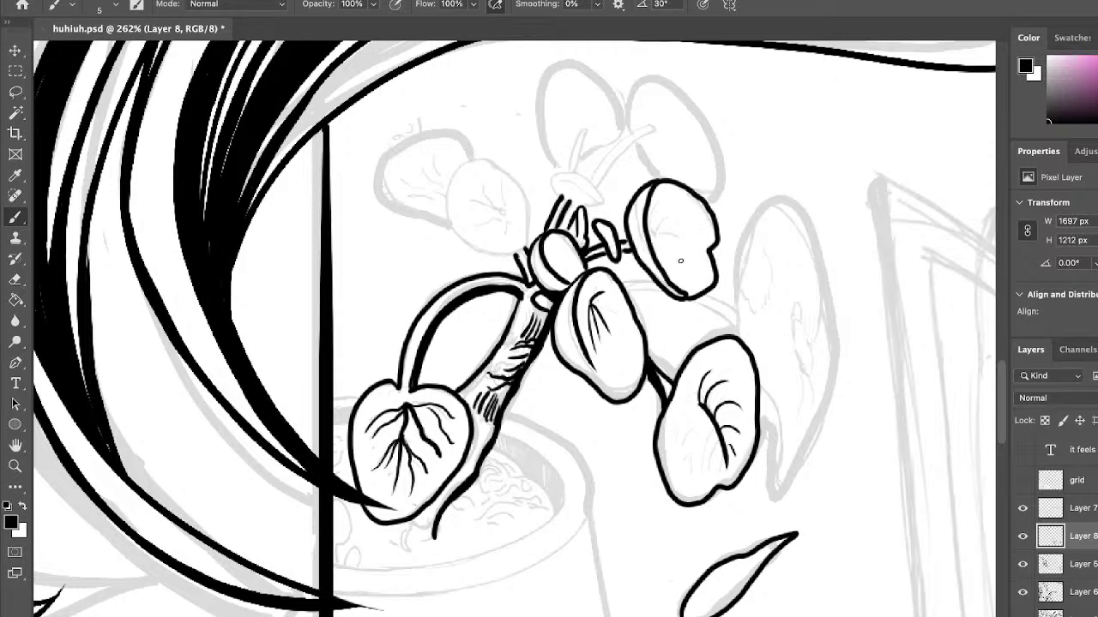
mouse_move(653, 232)
left_mouse_down()
mouse_move(676, 219)
mouse_move(679, 242)
left_mouse_up()
Outline the long pointed leaf beside the rounded leaf.
mouse_move(737, 332)
left_mouse_down()
mouse_move(789, 208)
mouse_move(821, 267)
mouse_move(829, 369)
mouse_move(808, 439)
mouse_move(774, 489)
mouse_move(762, 377)
left_mouse_up()
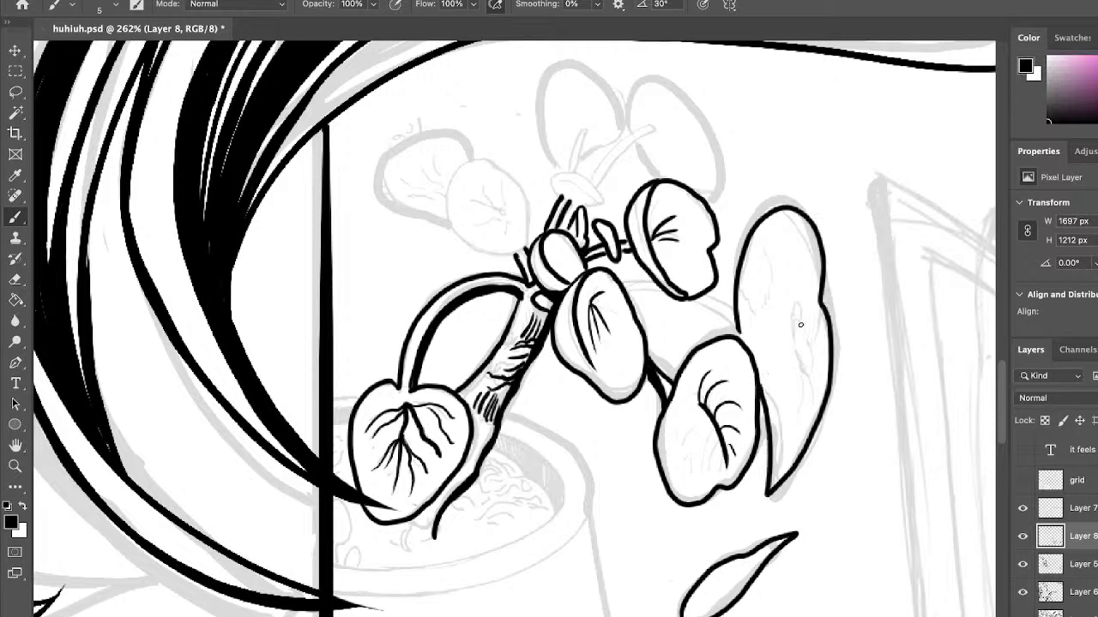
Ink the central veins of the tall rightmost leaf and the curved stems running behind the upper leaf towards it.
left_click_drag(799, 243, 793, 371)
mouse_move(796, 331)
left_mouse_down()
mouse_move(800, 388)
mouse_move(799, 348)
left_mouse_up()
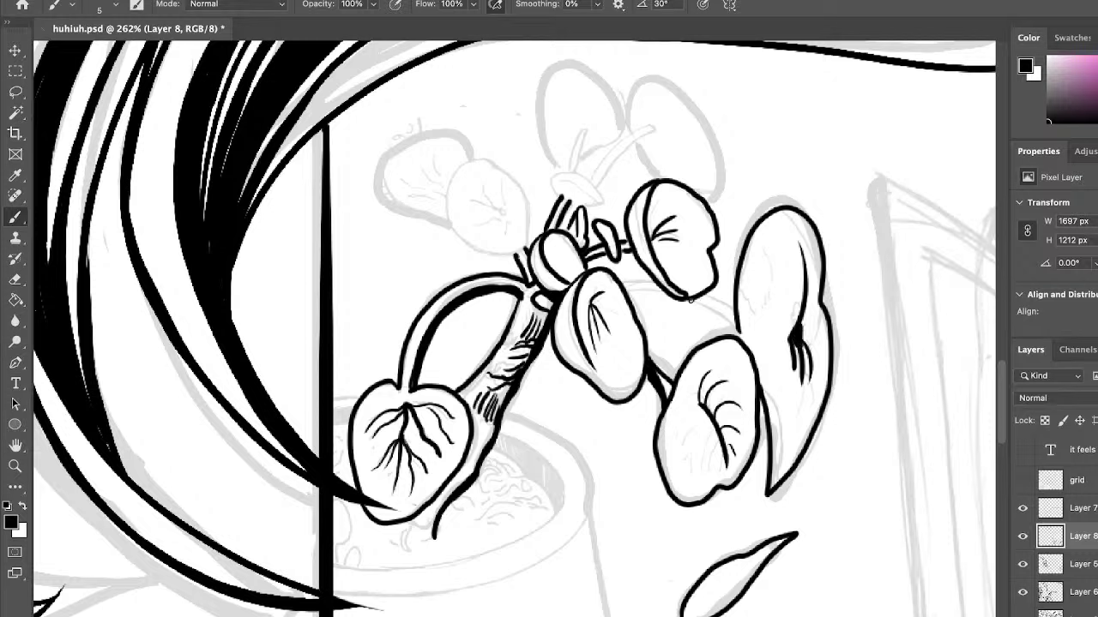
left_click_drag(684, 295, 696, 294)
left_click_drag(693, 296, 733, 337)
key("super+z")
left_click_drag(693, 297, 735, 333)
left_click_drag(704, 297, 734, 322)
left_click_drag(625, 291, 653, 284)
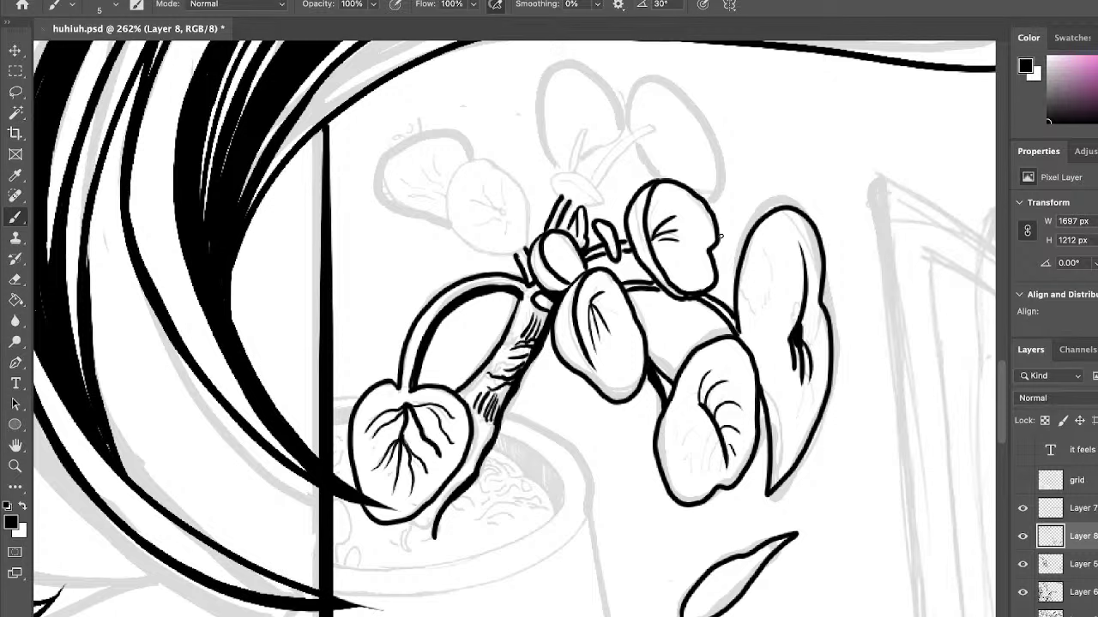
Ink the ring-shaped node and the two thin stalks rising from it at the top of the plant's stem.
mouse_move(569, 175)
left_mouse_down()
mouse_move(578, 201)
mouse_move(602, 201)
mouse_move(564, 174)
left_mouse_up()
mouse_move(565, 185)
left_mouse_down()
mouse_move(580, 188)
mouse_move(589, 127)
mouse_move(572, 171)
mouse_move(664, 125)
left_mouse_up()
left_click_drag(598, 175, 665, 124)
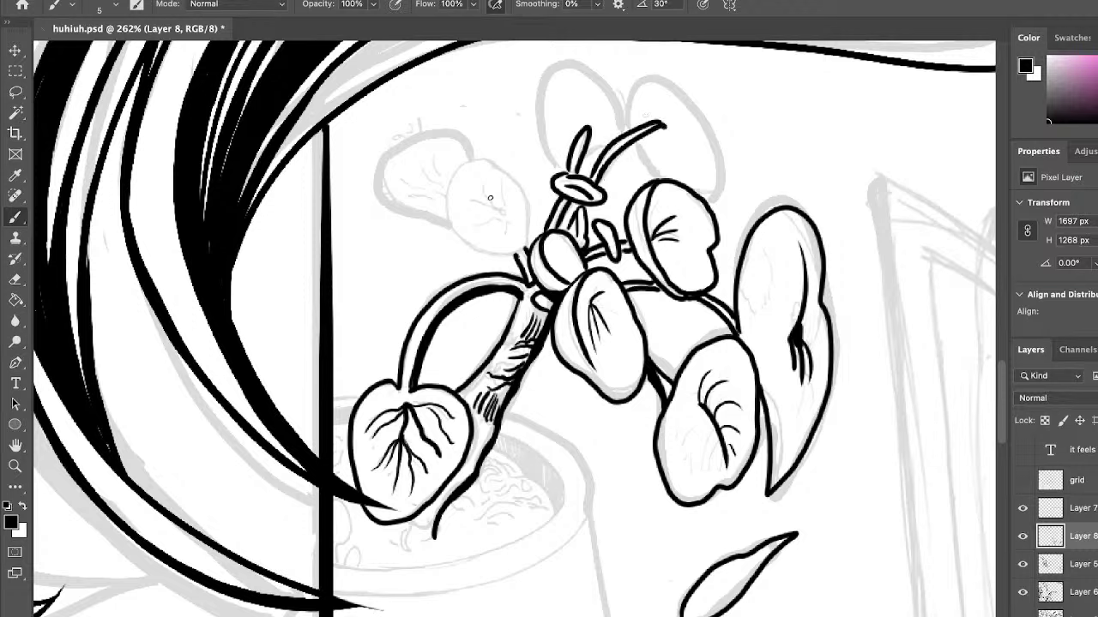
Ink the outlines and veins of the two overlapping leaves on the plant's upper left side.
mouse_move(502, 177)
left_mouse_down()
mouse_move(495, 167)
mouse_move(450, 182)
mouse_move(489, 243)
mouse_move(527, 243)
mouse_move(525, 190)
mouse_move(500, 165)
mouse_move(498, 214)
mouse_move(481, 188)
mouse_move(506, 235)
mouse_move(515, 227)
left_mouse_up()
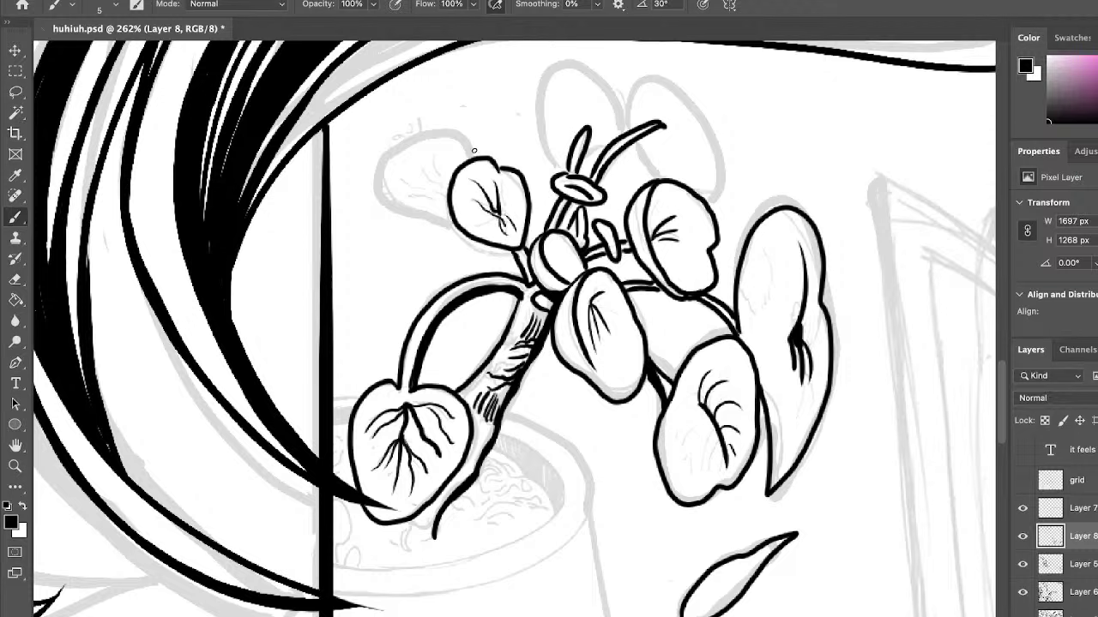
mouse_move(474, 151)
left_mouse_down()
mouse_move(455, 133)
mouse_move(383, 195)
mouse_move(453, 218)
left_mouse_up()
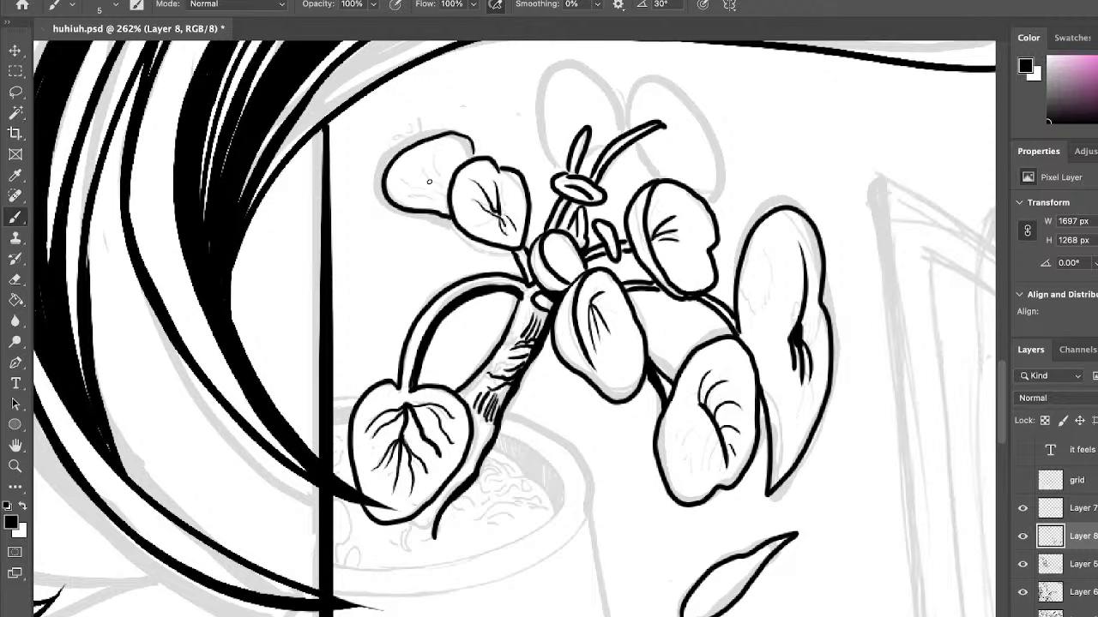
mouse_move(420, 183)
left_mouse_down()
mouse_move(449, 155)
mouse_move(408, 185)
mouse_move(445, 203)
left_mouse_up()
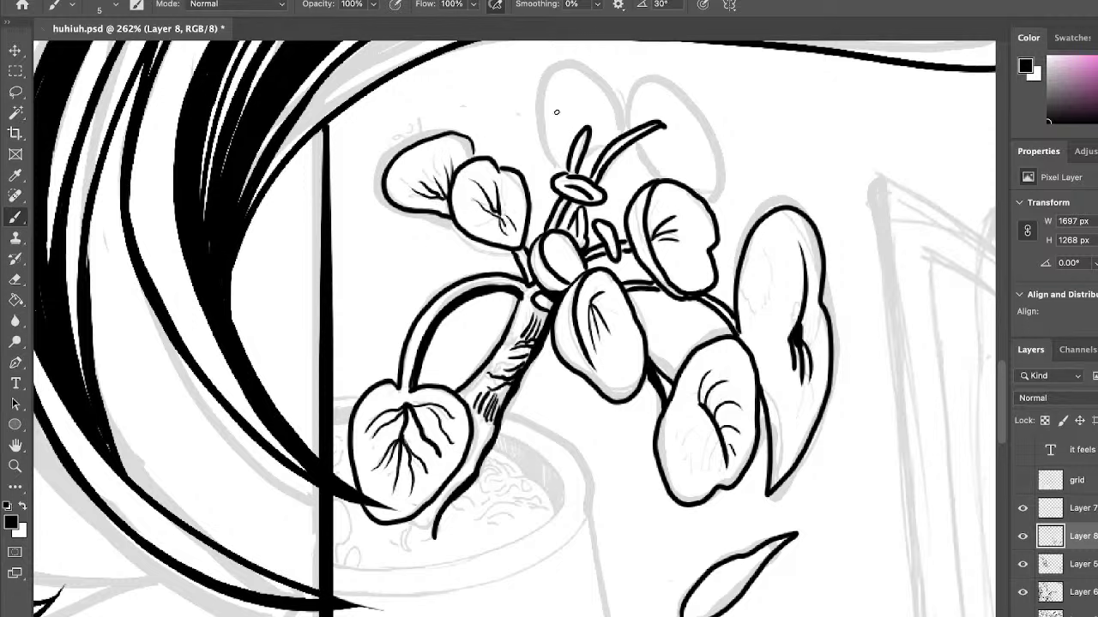
Outline the two rounded leaves behind the top stalks and add the remaining veins to the lower right leaf.
mouse_move(567, 161)
left_mouse_down()
mouse_move(539, 137)
mouse_move(563, 74)
mouse_move(609, 86)
mouse_move(624, 123)
mouse_move(669, 79)
mouse_move(712, 142)
mouse_move(712, 201)
left_mouse_up()
left_click_drag(636, 146, 650, 174)
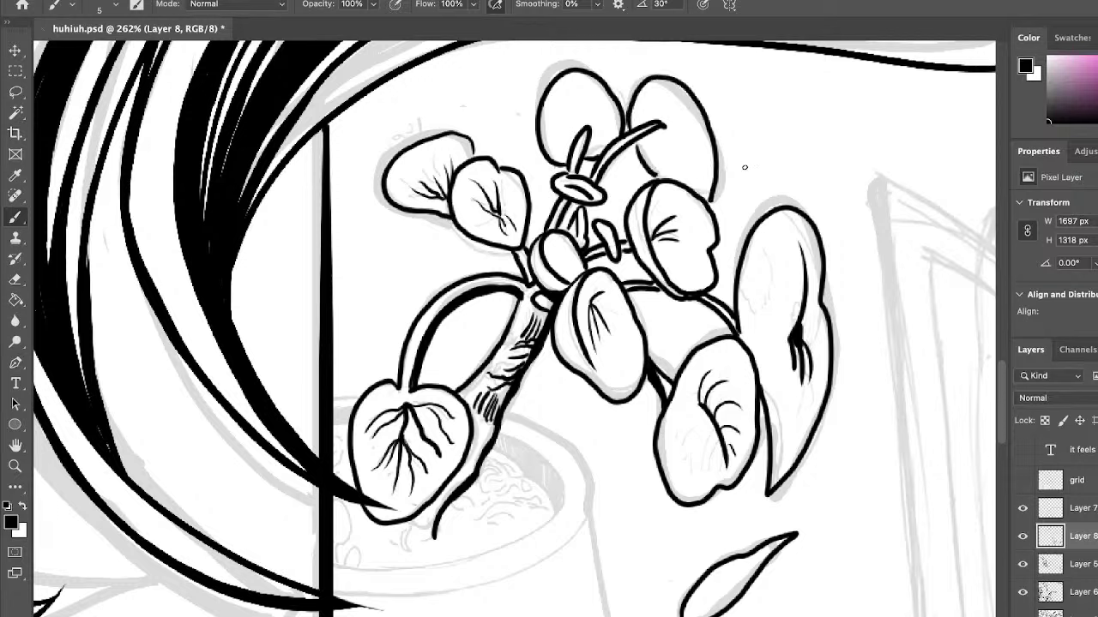
left_click_drag(705, 477, 711, 418)
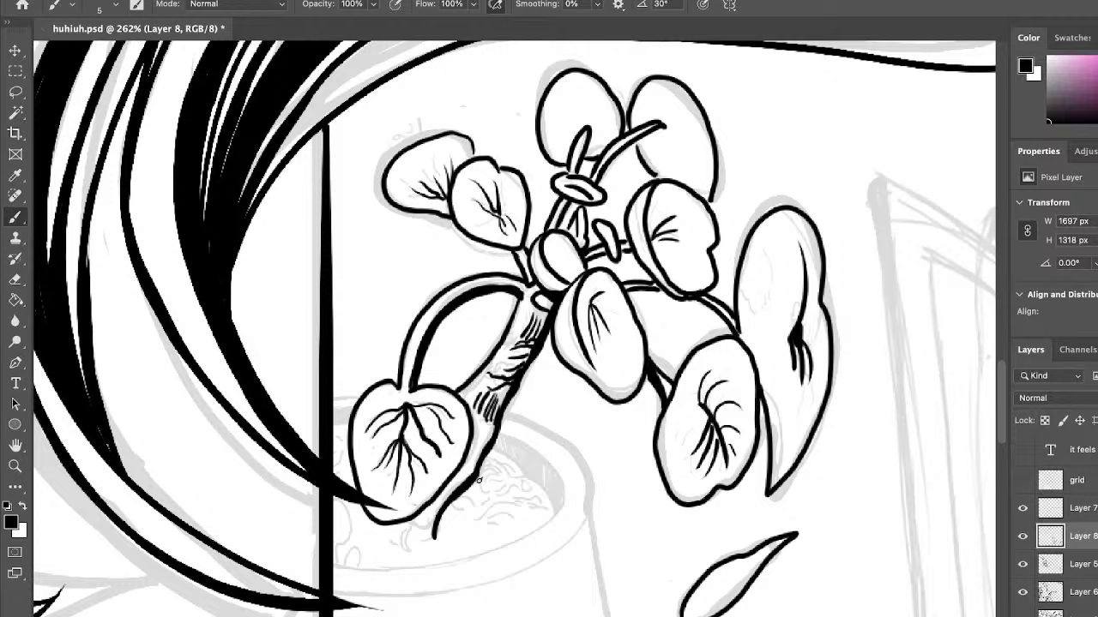
Ink the soil texture in the pot with short curved strokes on both sides of the plant's stem base.
mouse_move(479, 481)
left_mouse_down()
mouse_move(506, 480)
mouse_move(490, 472)
mouse_move(500, 467)
mouse_move(518, 472)
mouse_move(497, 455)
mouse_move(541, 463)
left_mouse_up()
mouse_move(476, 525)
left_mouse_down()
mouse_move(536, 508)
mouse_move(513, 524)
mouse_move(533, 527)
mouse_move(519, 539)
mouse_move(477, 496)
left_mouse_up()
left_click_drag(446, 540, 465, 518)
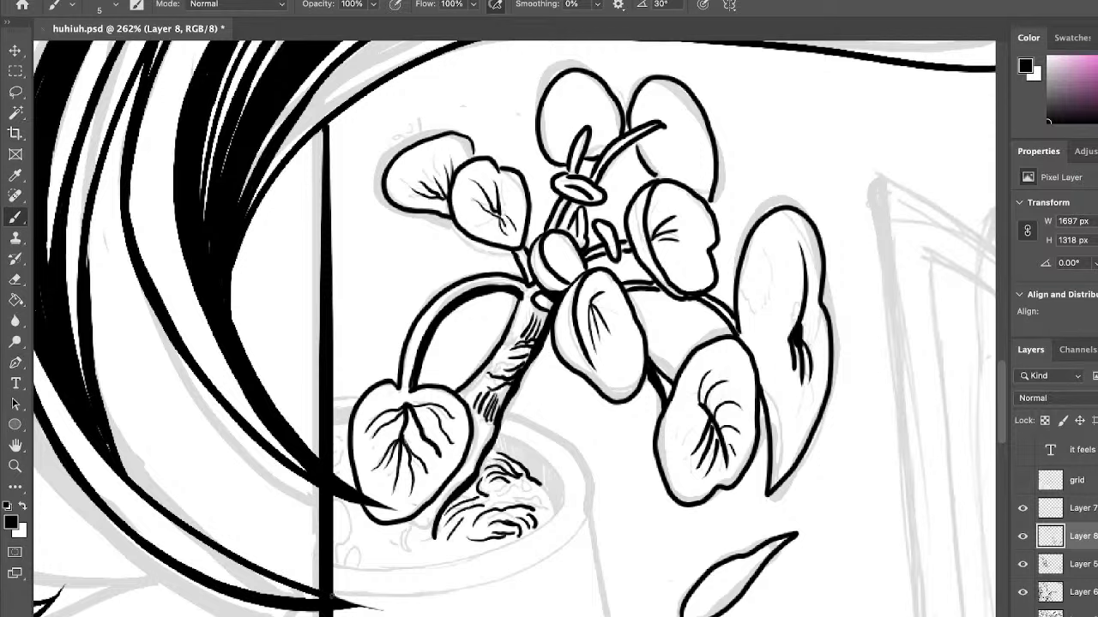
left_click_drag(361, 542, 428, 558)
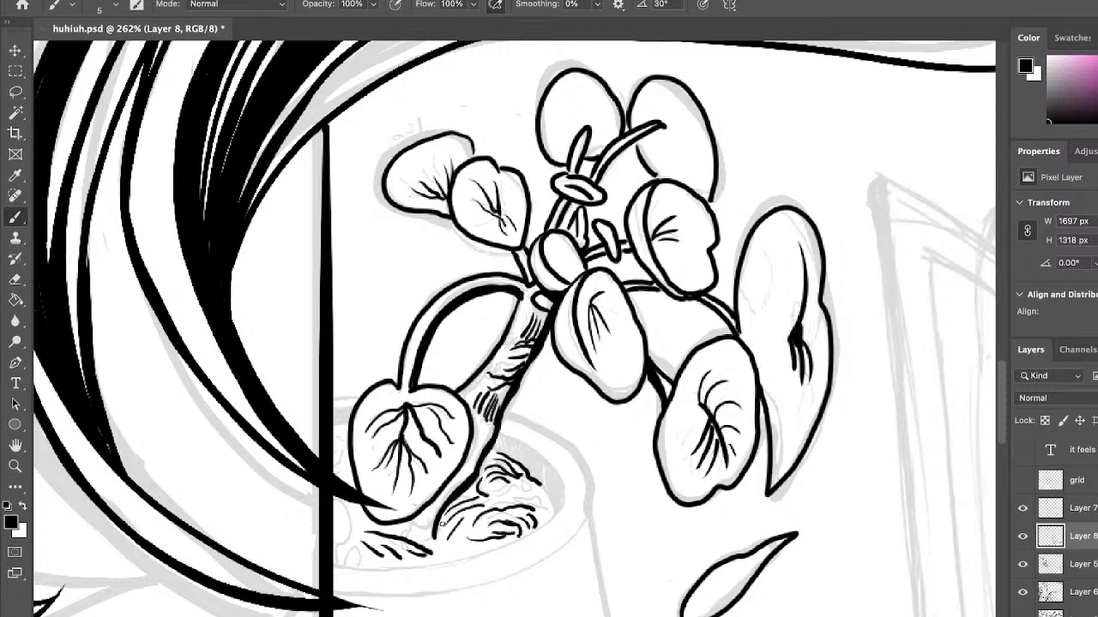
mouse_move(509, 490)
left_mouse_down()
mouse_move(539, 488)
mouse_move(560, 519)
left_mouse_up()
mouse_move(495, 504)
left_mouse_down()
mouse_move(532, 499)
mouse_move(510, 489)
left_mouse_up()
left_click_drag(520, 489, 536, 480)
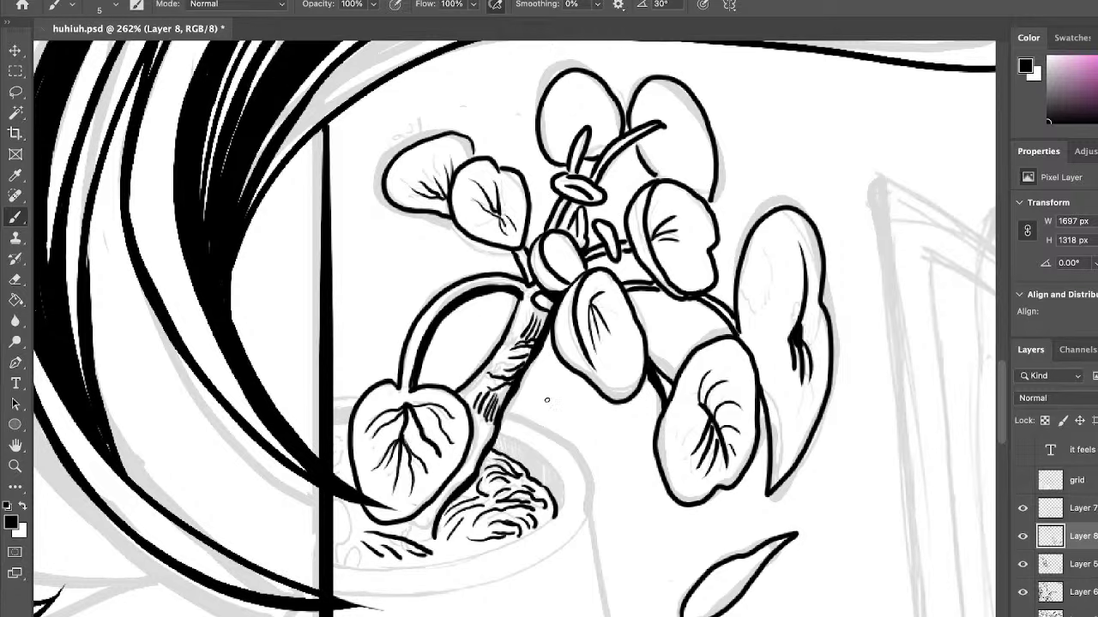
Hide the grey sketch layer to check the inked page as a whole, and save the document.
key("z")
left_click(493, 5)
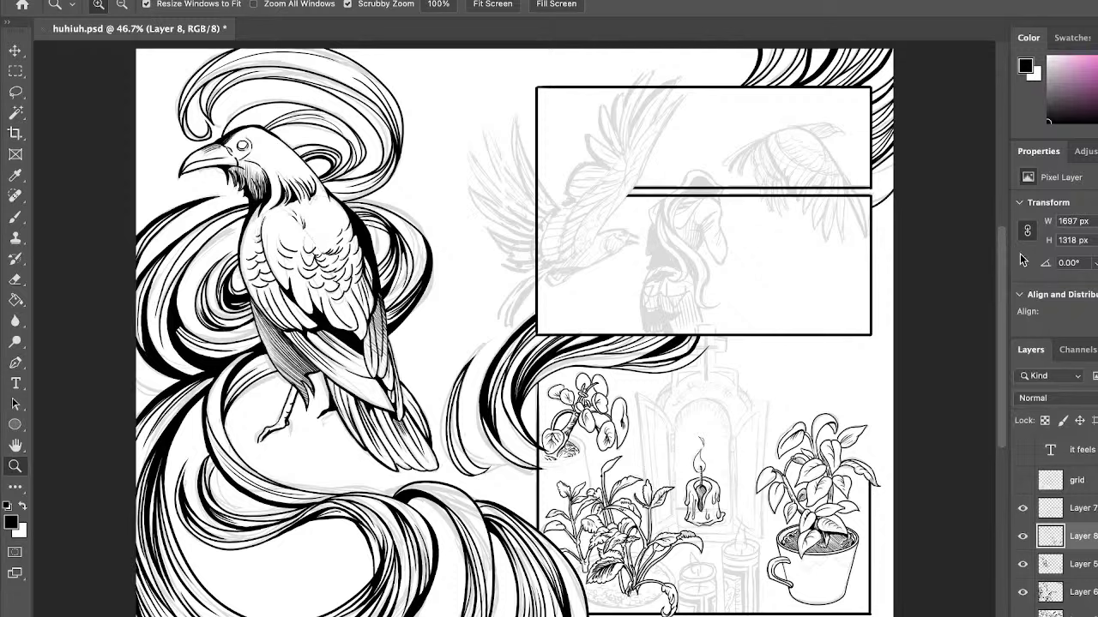
left_click(1024, 613)
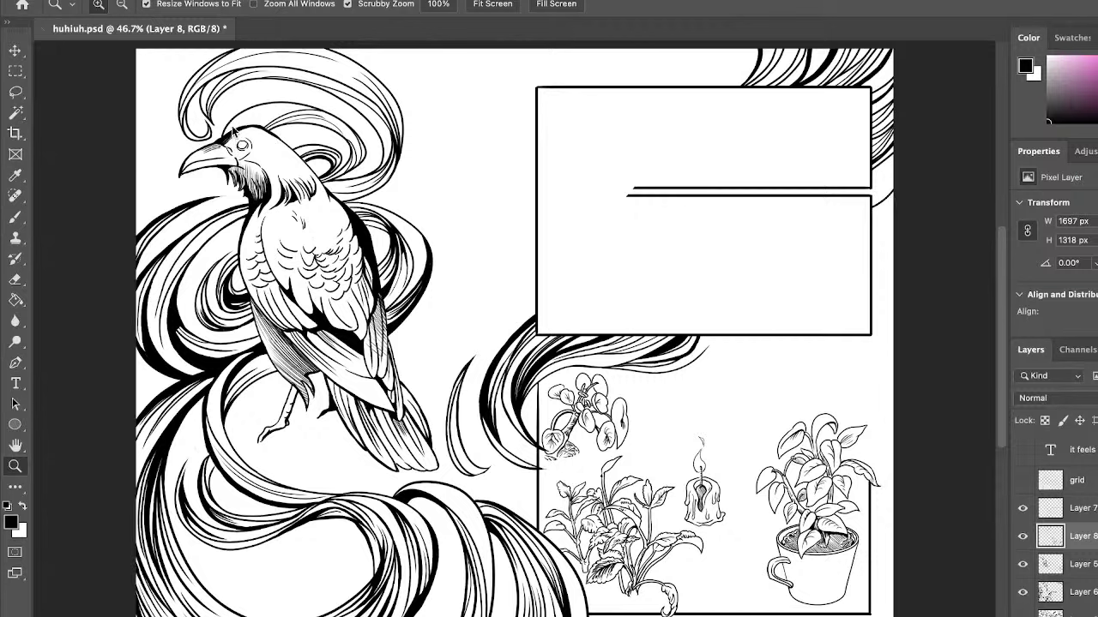
key("ctrl+s")
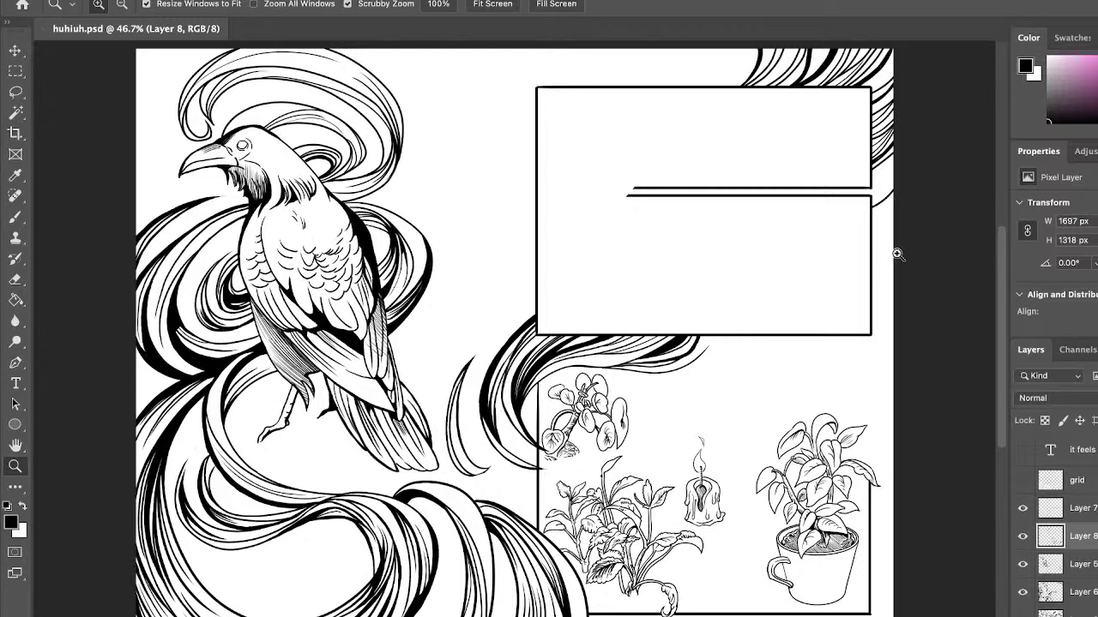
Show the grey sketch again and erase the panel border lines on Layer 7 where they cross the hooded figure.
left_click(1022, 614)
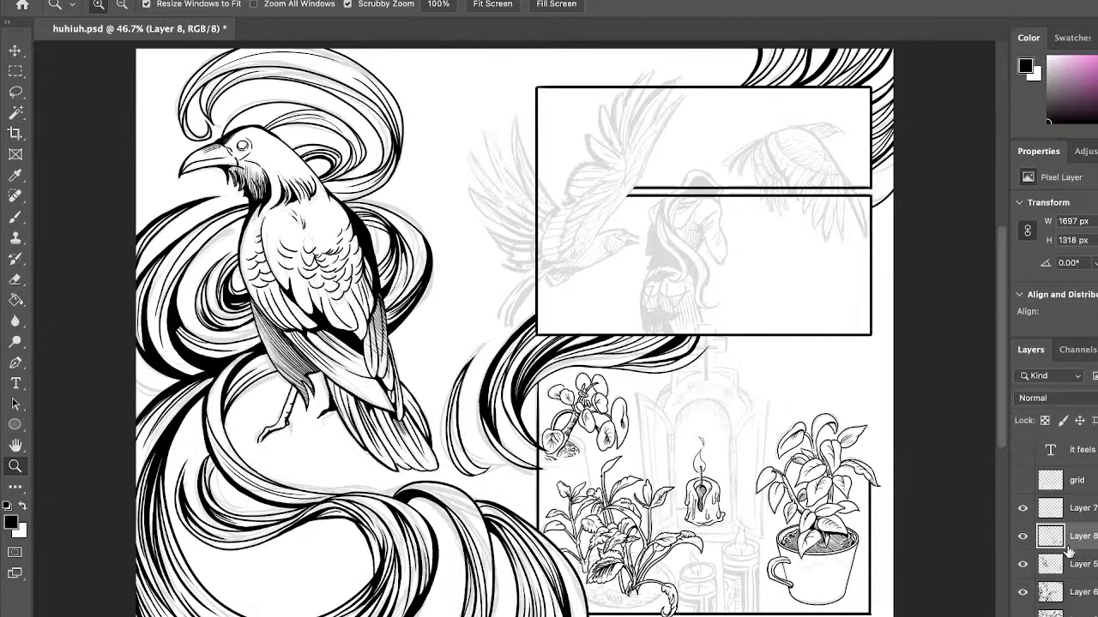
left_click(1022, 537)
left_click(1022, 537)
scroll(999, 411, "up", 5)
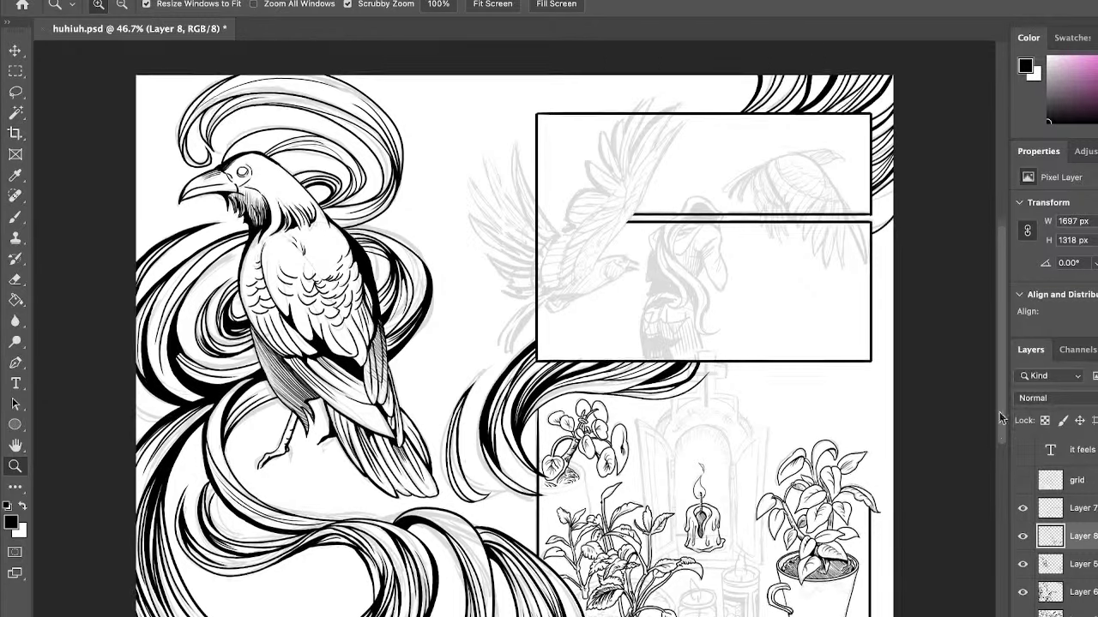
left_click_drag(694, 297, 712, 312)
left_click(1022, 508)
left_click(1022, 508)
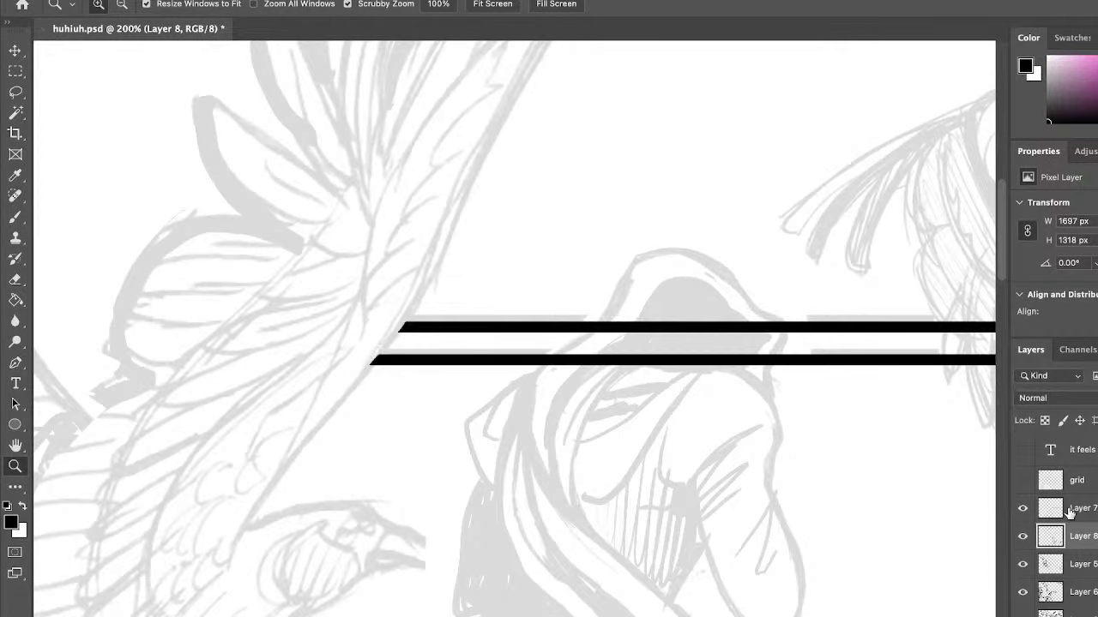
left_click(1084, 509)
left_click(15, 280)
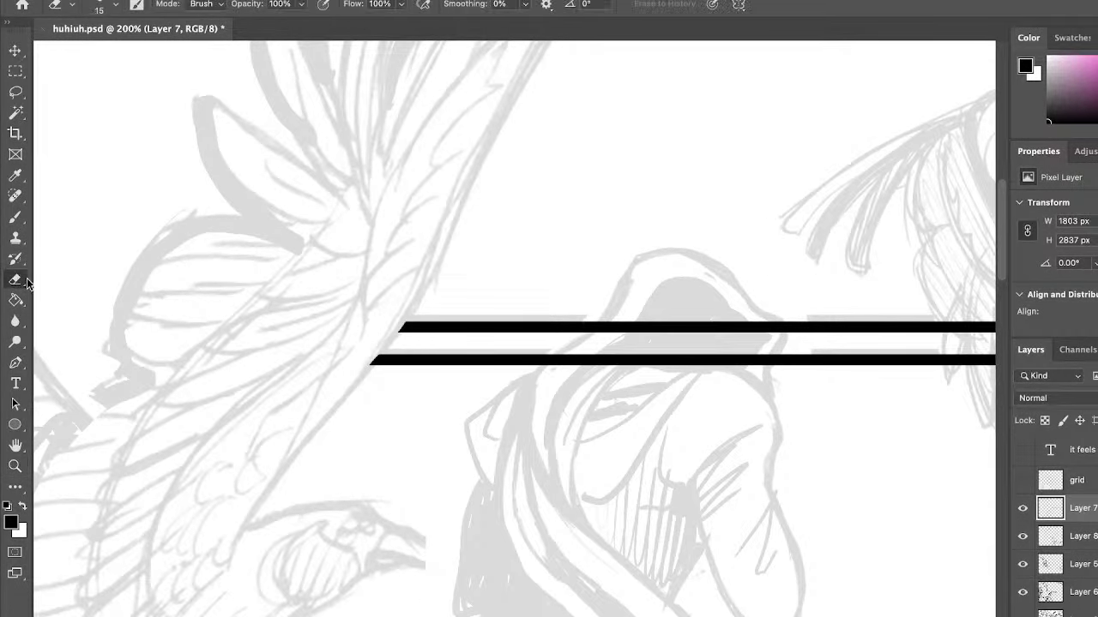
mouse_move(609, 321)
left_mouse_down()
mouse_move(543, 377)
mouse_move(648, 316)
mouse_move(612, 373)
mouse_move(717, 303)
mouse_move(764, 302)
mouse_move(794, 321)
mouse_move(757, 320)
mouse_move(777, 331)
mouse_move(762, 353)
mouse_move(769, 336)
mouse_move(768, 372)
mouse_move(778, 324)
mouse_move(771, 350)
mouse_move(745, 369)
mouse_move(757, 310)
mouse_move(707, 393)
mouse_move(696, 397)
mouse_move(716, 334)
mouse_move(700, 332)
mouse_move(612, 399)
left_mouse_up()
On Layer 8, ink the two sweeping cloth folds below the figure's hood with the brush, thickening the lower fold's end.
left_click(1059, 540)
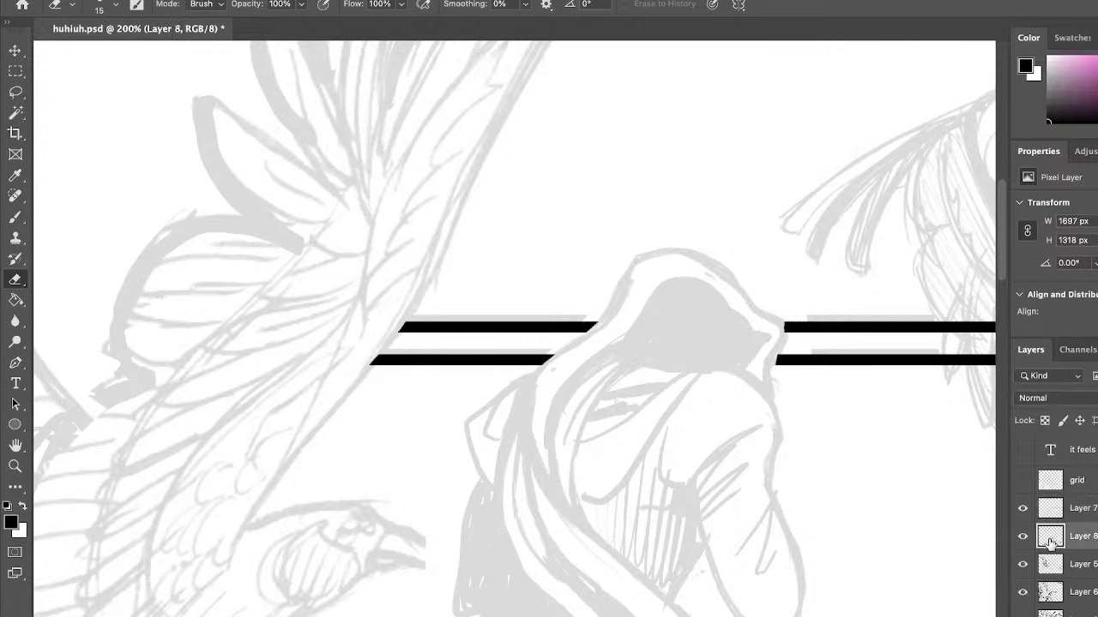
left_click(1025, 537)
left_click_drag(1003, 270, 1003, 398)
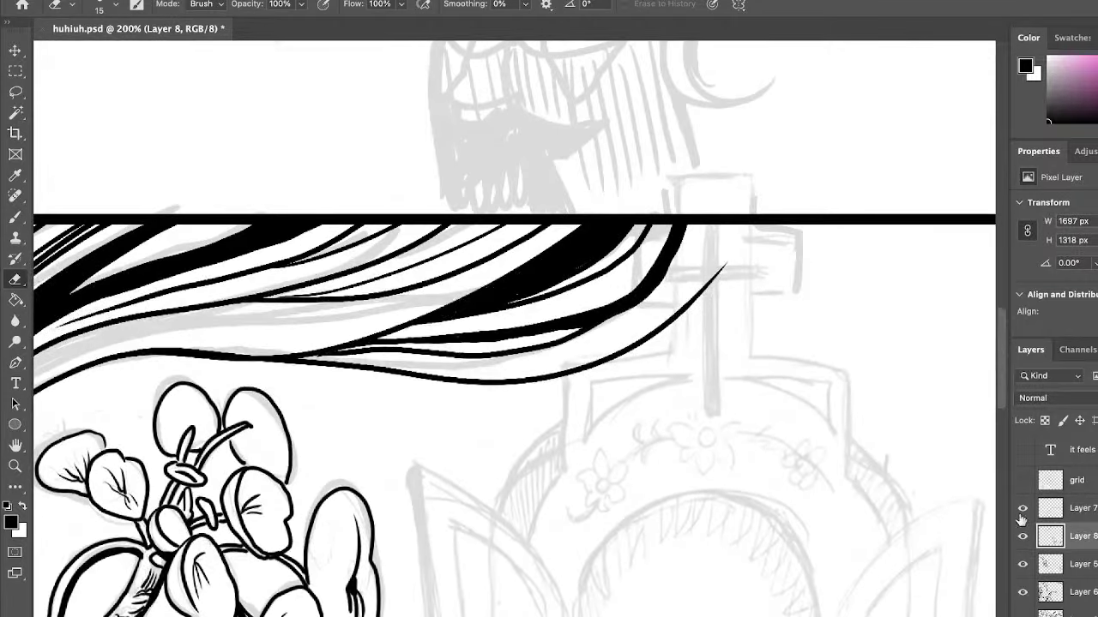
left_click(1023, 540)
scroll(993, 360, "up", 10)
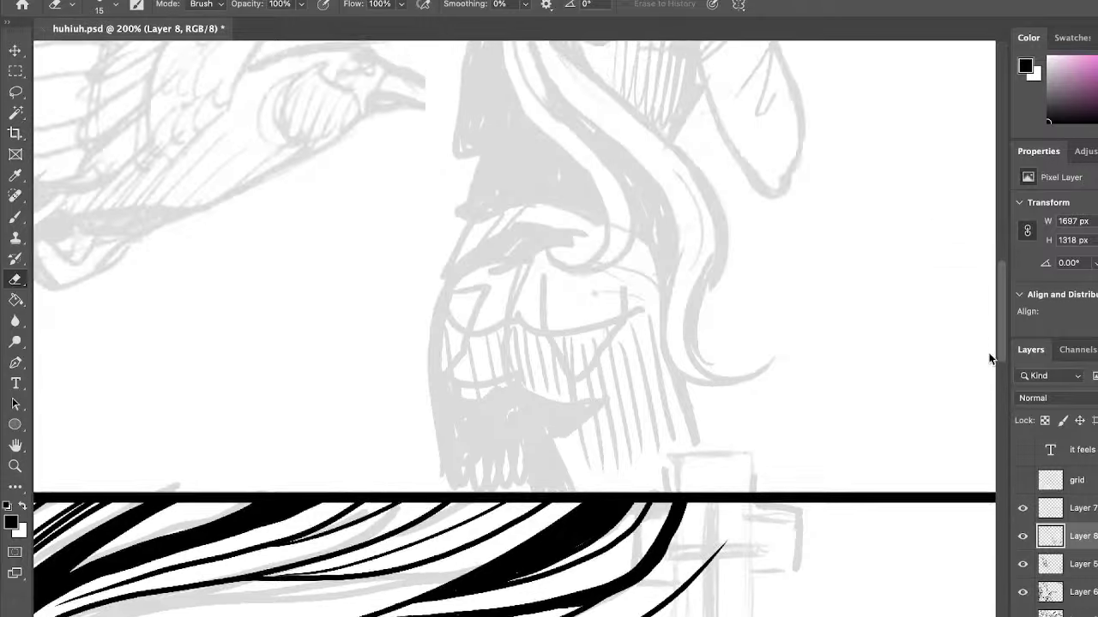
scroll(986, 291, "down", 3)
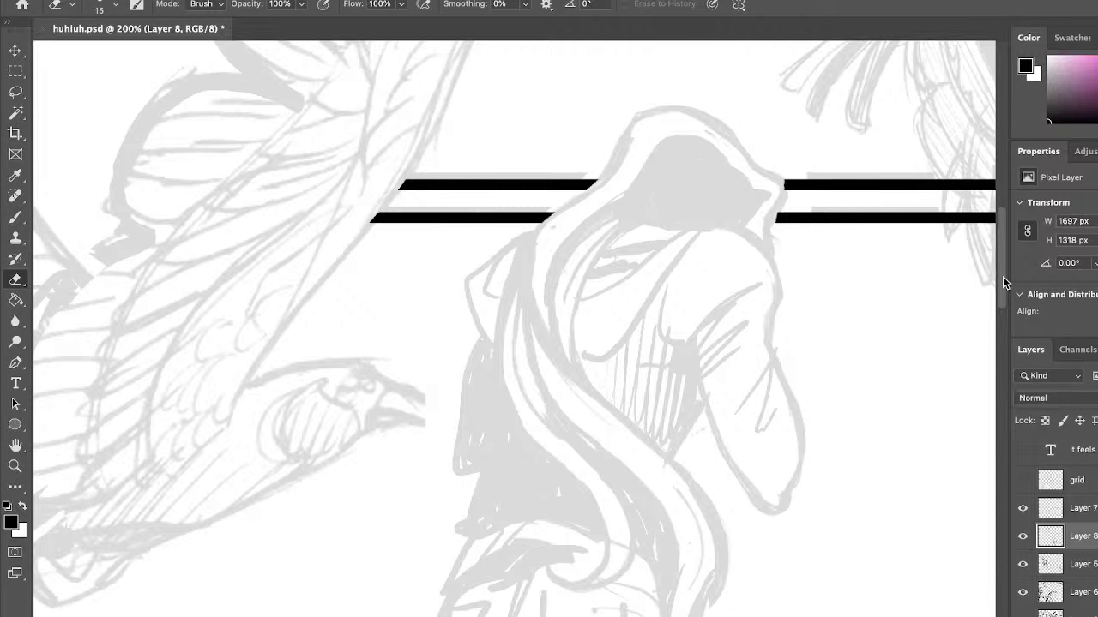
key("b")
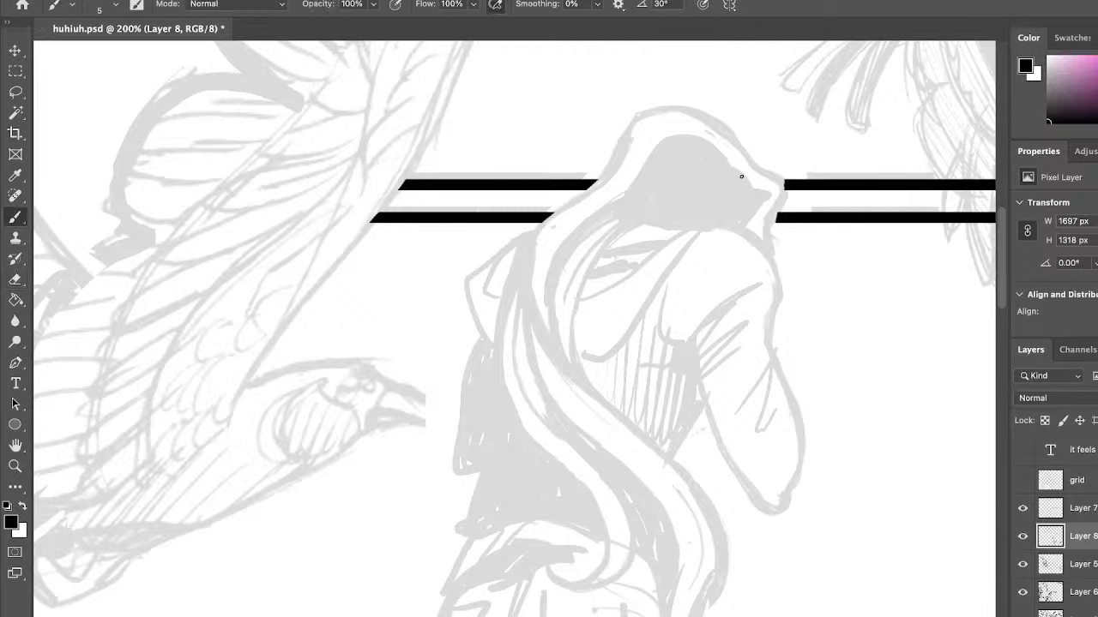
mouse_move(577, 298)
left_mouse_down()
mouse_move(708, 223)
mouse_move(619, 343)
mouse_move(581, 360)
left_mouse_up()
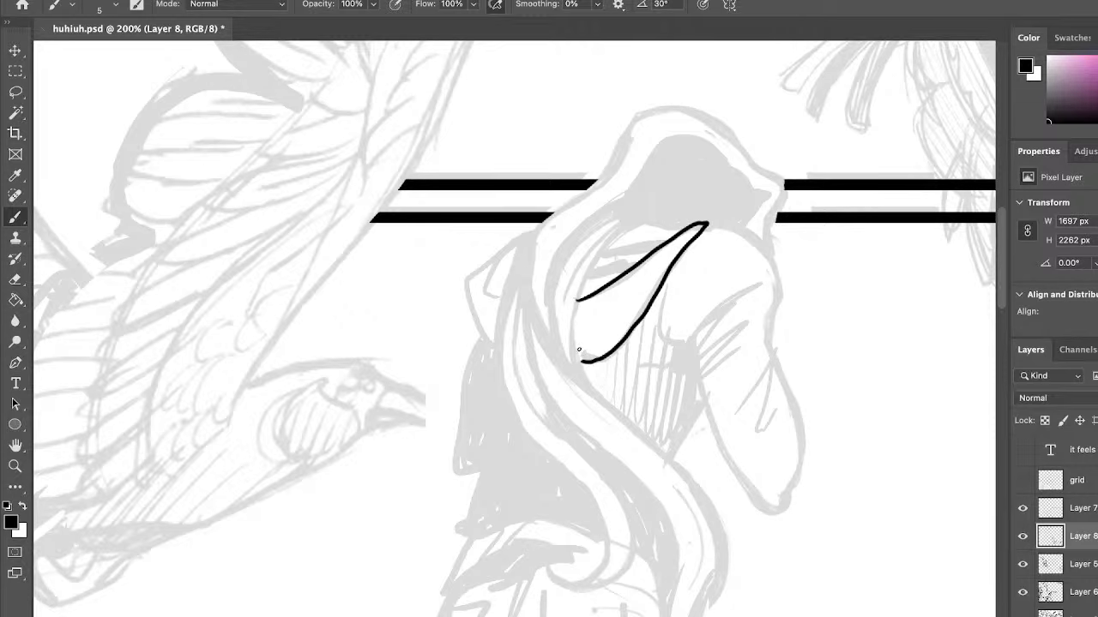
key("ctrl+z")
mouse_move(579, 298)
left_mouse_down()
mouse_move(726, 218)
mouse_move(669, 264)
mouse_move(591, 361)
mouse_move(736, 215)
mouse_move(677, 253)
mouse_move(634, 326)
mouse_move(573, 356)
left_mouse_up()
key("ctrl+z")
key("ctrl+z")
key("ctrl+z")
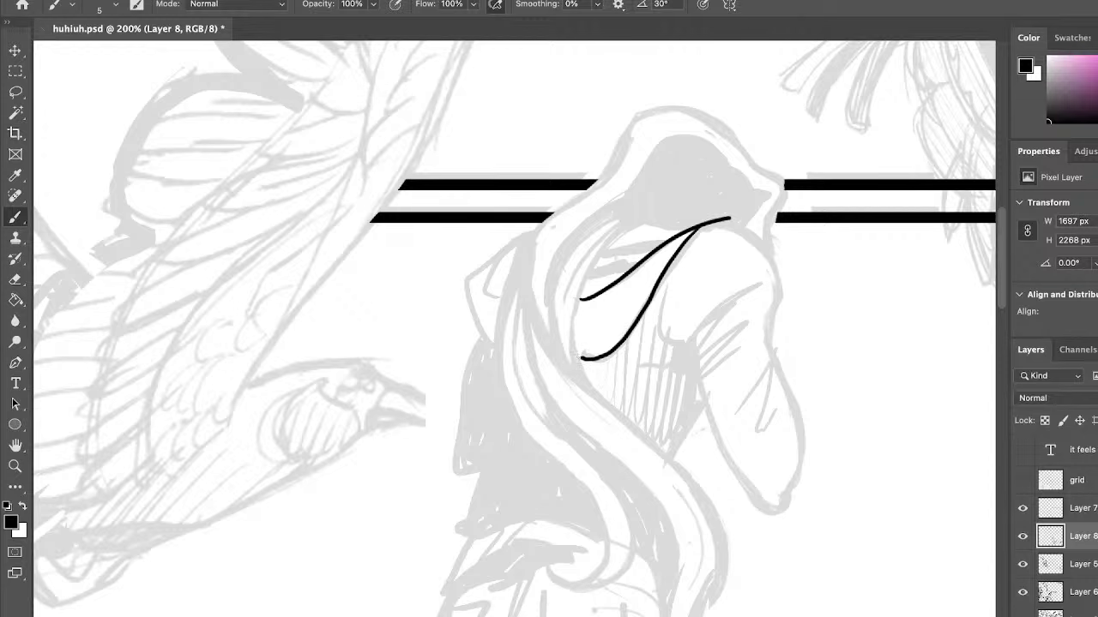
left_click_drag(574, 357, 616, 346)
Ink the outline of the hooded figure's left shoulder and bent elbow, with a small curved fold inside it.
mouse_move(523, 237)
left_mouse_down()
mouse_move(506, 247)
mouse_move(476, 334)
mouse_move(498, 343)
mouse_move(466, 285)
mouse_move(538, 233)
left_mouse_up()
key("ctrl+z")
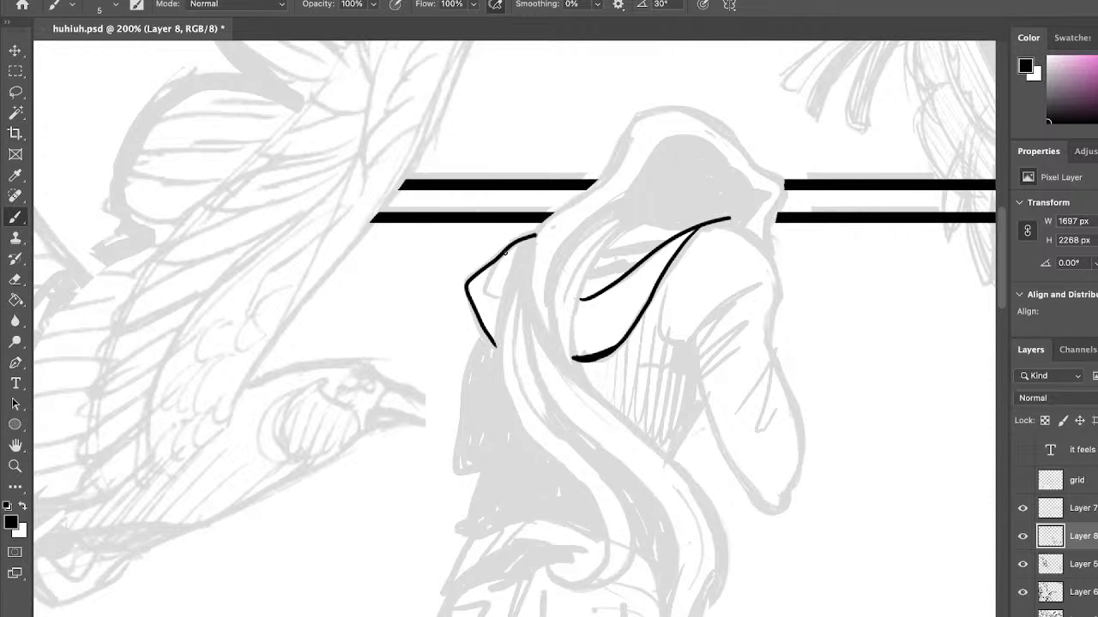
mouse_move(506, 249)
left_mouse_down()
mouse_move(492, 283)
mouse_move(504, 291)
left_mouse_up()
Ink the fold at the top of the figure's right sleeve and the edge where the arm meets the torso.
mouse_move(692, 339)
left_mouse_down()
mouse_move(731, 299)
mouse_move(754, 290)
left_mouse_up()
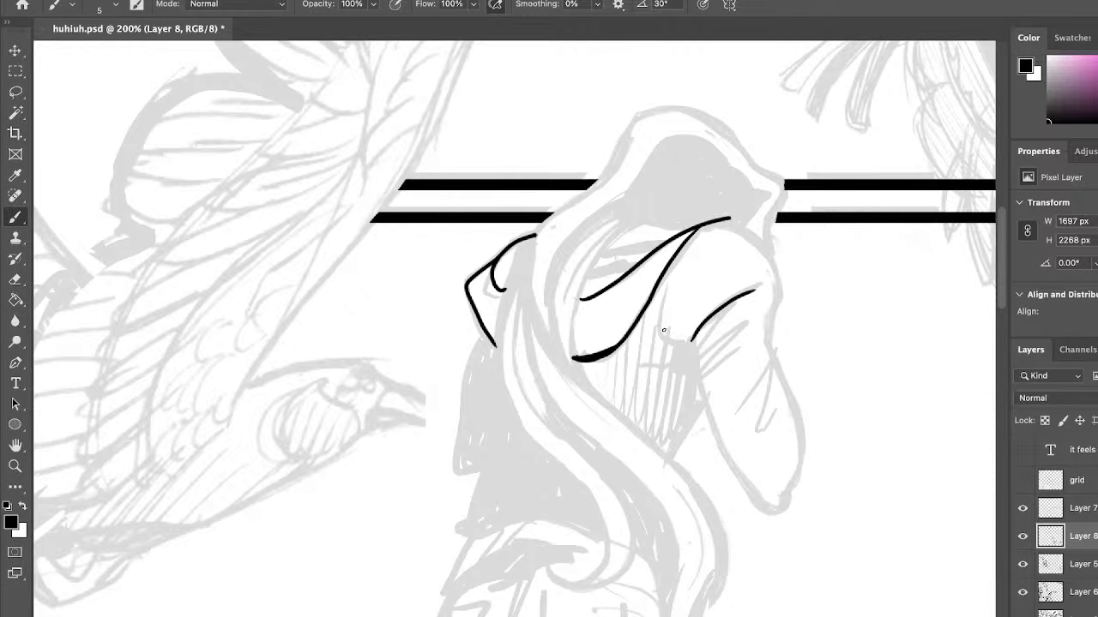
mouse_move(665, 331)
left_mouse_down()
mouse_move(709, 398)
mouse_move(698, 385)
mouse_move(676, 463)
left_mouse_up()
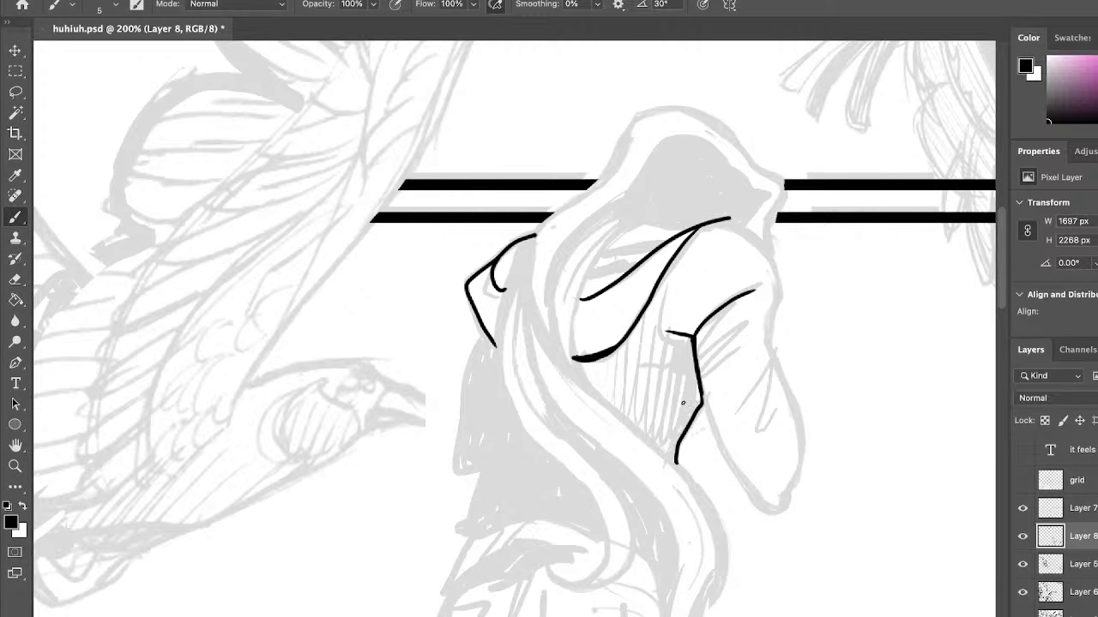
key("ctrl+z")
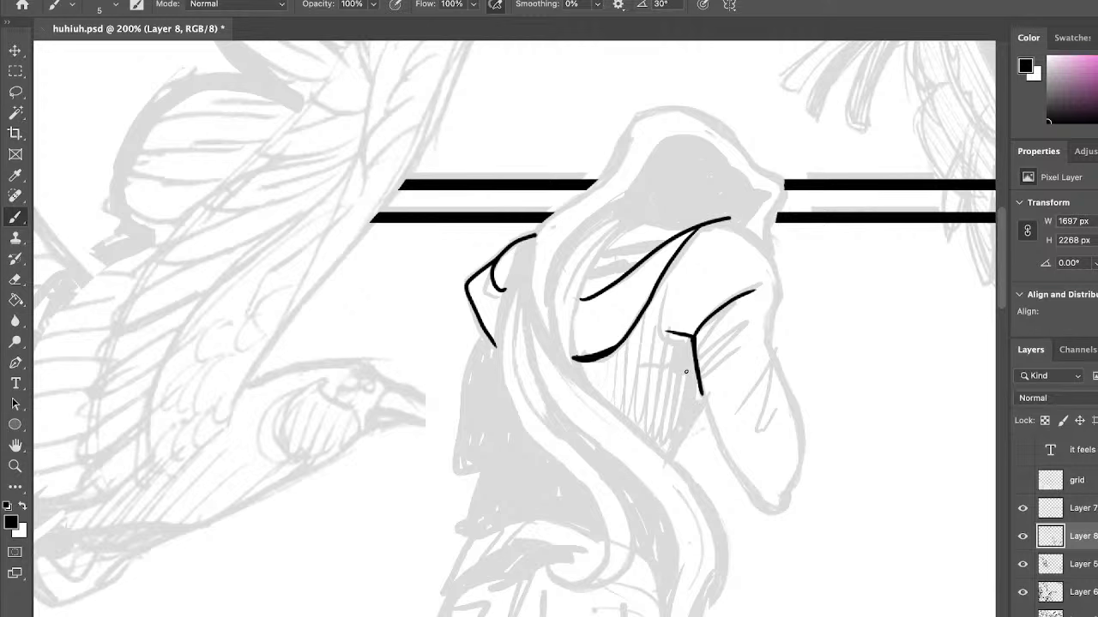
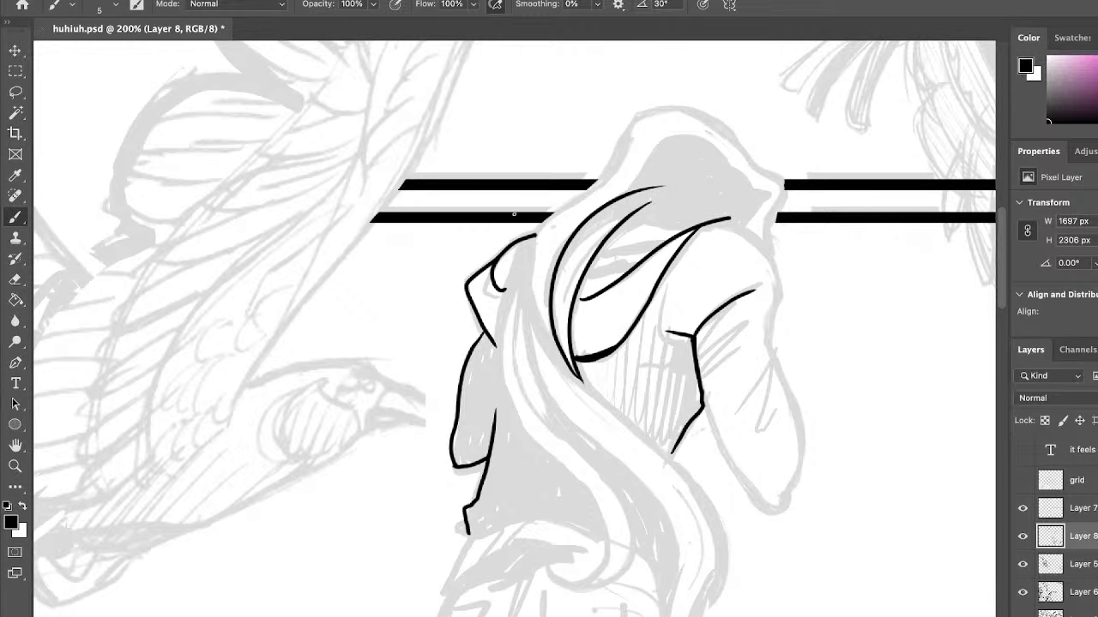
Ink the hood's left edge and the outer line of the long strand curving down from it over the back.
mouse_move(606, 176)
left_mouse_down()
mouse_move(575, 194)
mouse_move(533, 294)
mouse_move(590, 371)
left_mouse_up()
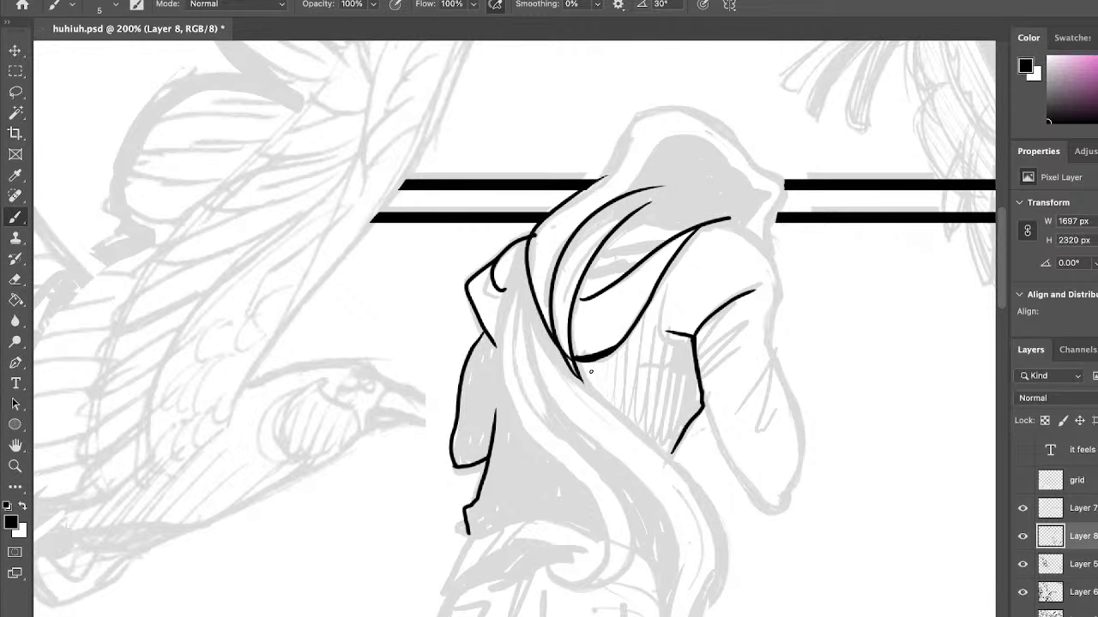
key("ctrl+z")
mouse_move(542, 224)
left_mouse_down()
mouse_move(531, 277)
mouse_move(573, 361)
left_mouse_up()
left_click_drag(538, 230, 607, 176)
mouse_move(534, 235)
left_mouse_down()
mouse_move(558, 348)
mouse_move(592, 387)
left_mouse_up()
key("super+z")
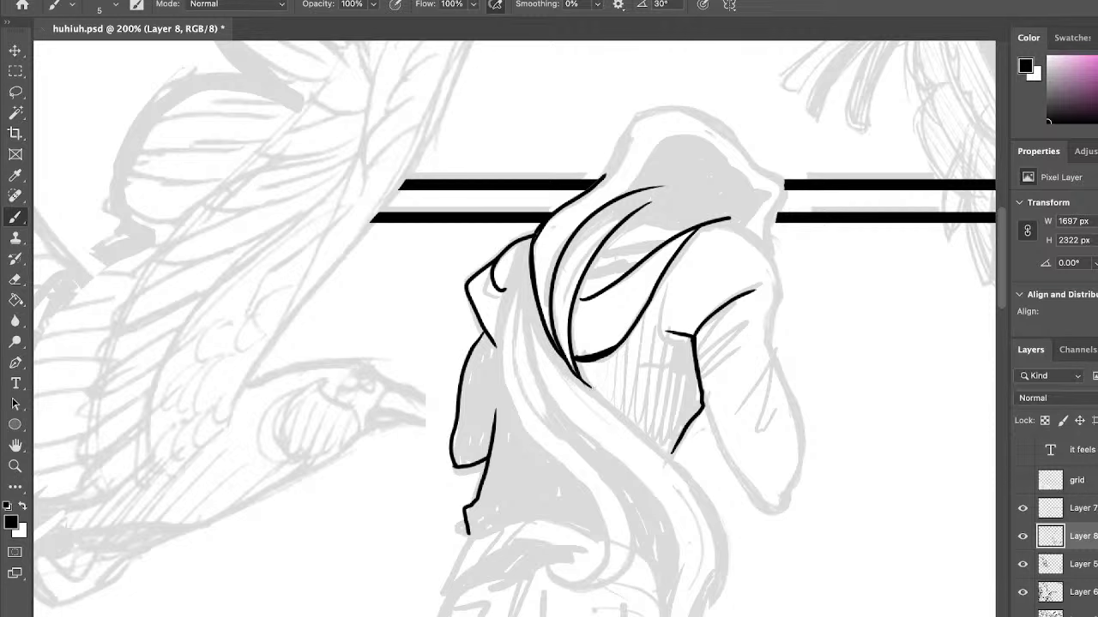
scroll(515, 326, "down", 5)
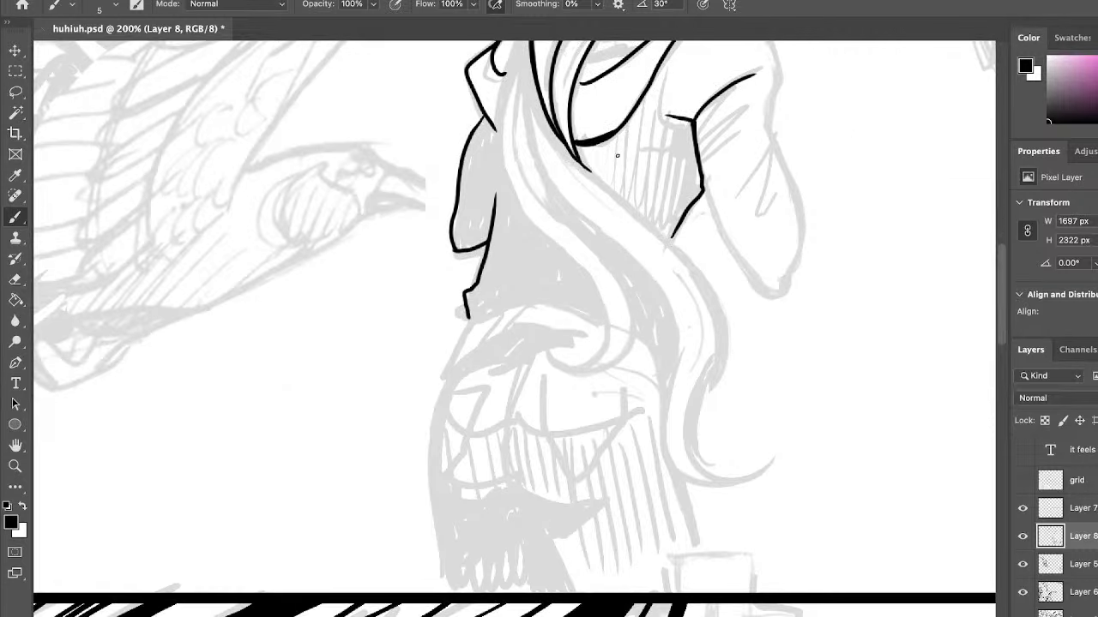
left_click_drag(573, 158, 727, 465)
key("ctrl+z")
mouse_move(408, 502)
left_mouse_down()
mouse_move(745, 268)
mouse_move(883, 269)
left_mouse_up()
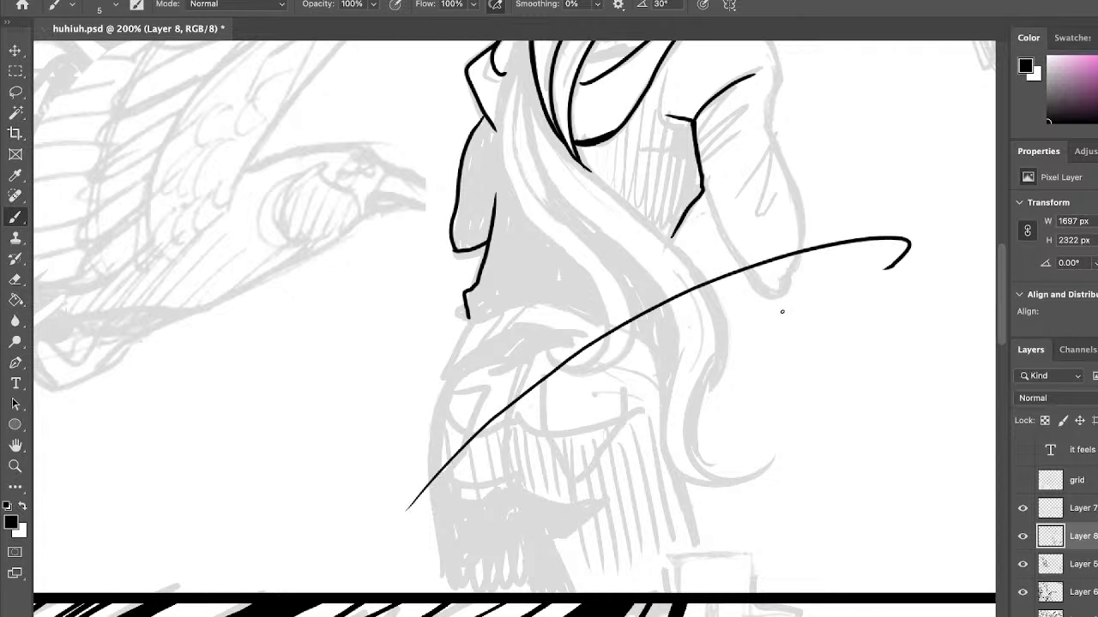
key("ctrl+z")
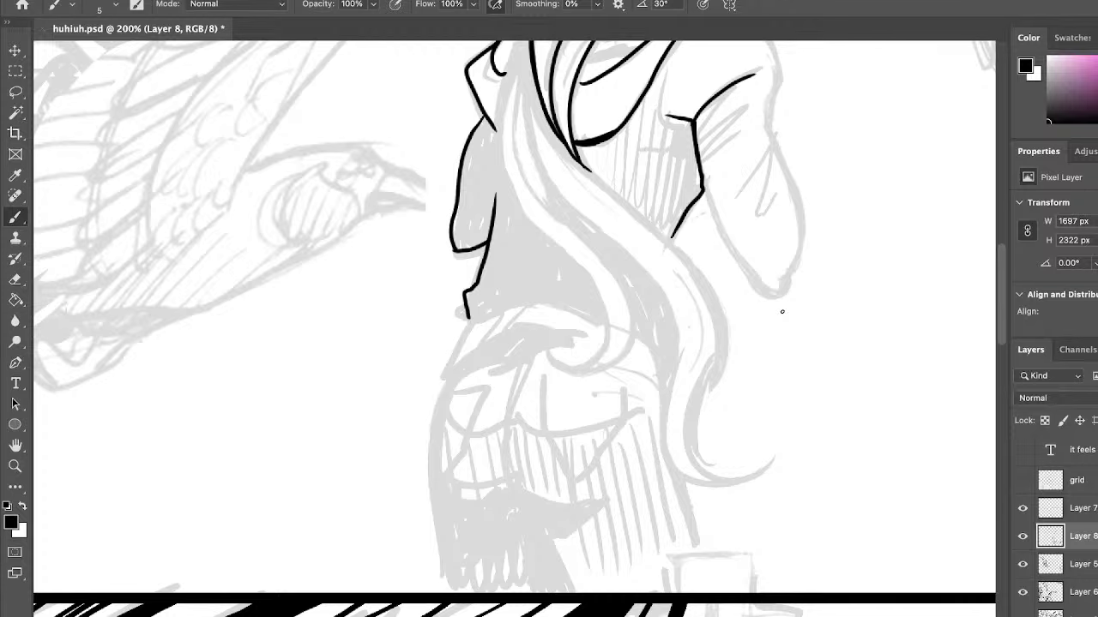
Ink the outer left edge of the long hair strand from the shoulder down the back to its curled tip.
scroll(1004, 324, "up", 3)
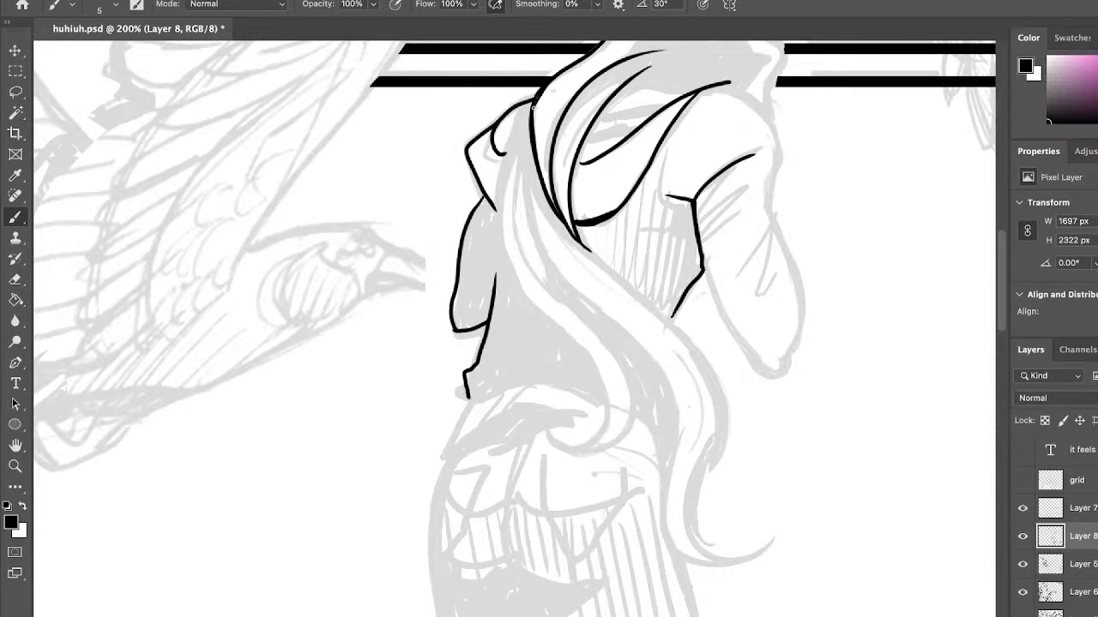
mouse_move(531, 106)
left_mouse_down()
mouse_move(557, 339)
mouse_move(605, 410)
left_mouse_up()
key("ctrl+z")
mouse_move(532, 105)
left_mouse_down()
mouse_move(499, 210)
mouse_move(596, 426)
left_mouse_up()
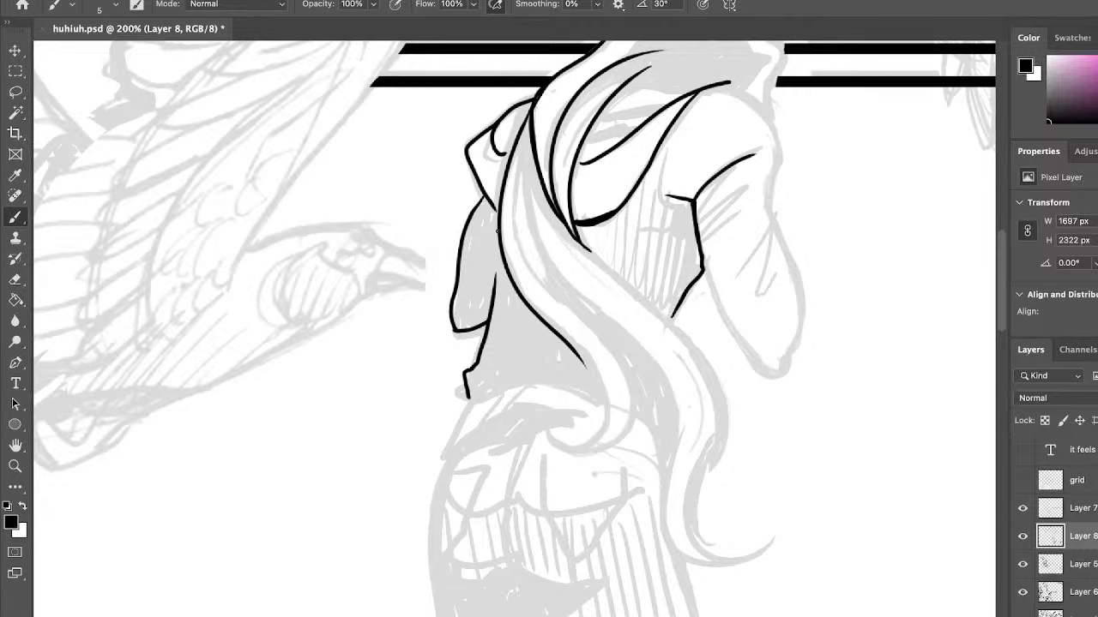
left_click_drag(497, 230, 583, 442)
key("ctrl+z")
mouse_move(518, 291)
left_mouse_down()
mouse_move(570, 458)
mouse_move(535, 447)
mouse_move(616, 314)
left_mouse_up()
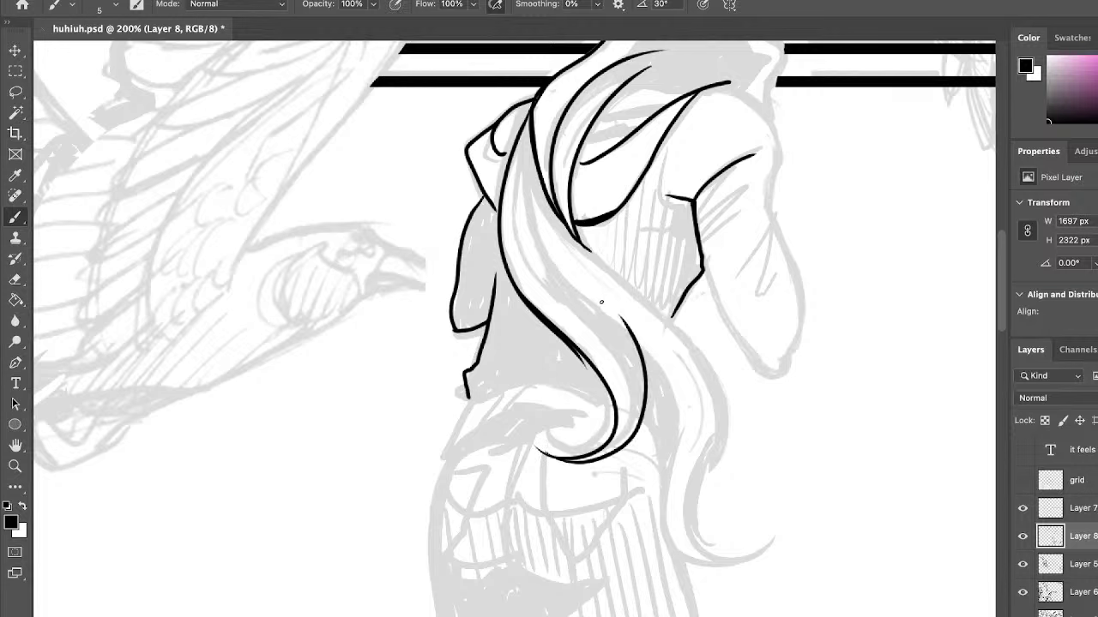
Redraw the underside of the strand's curled tip until one clean curve runs from the point up its right side.
key("ctrl+z")
mouse_move(537, 447)
left_mouse_down()
mouse_move(570, 465)
mouse_move(639, 348)
left_mouse_up()
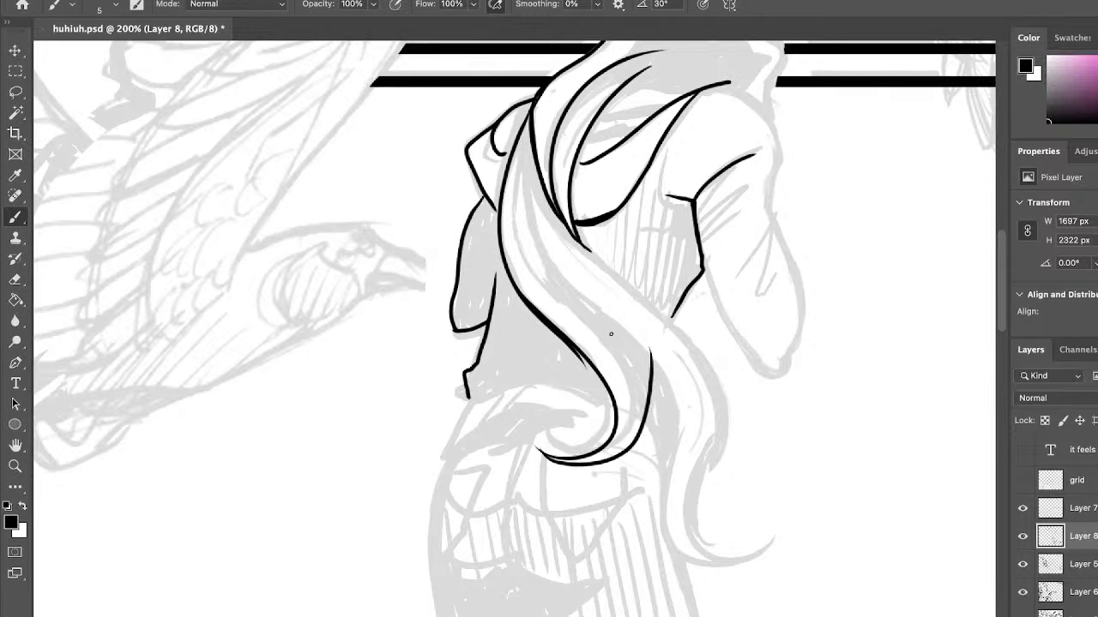
key("ctrl+z")
left_click_drag(537, 447, 638, 384)
key("ctrl+z")
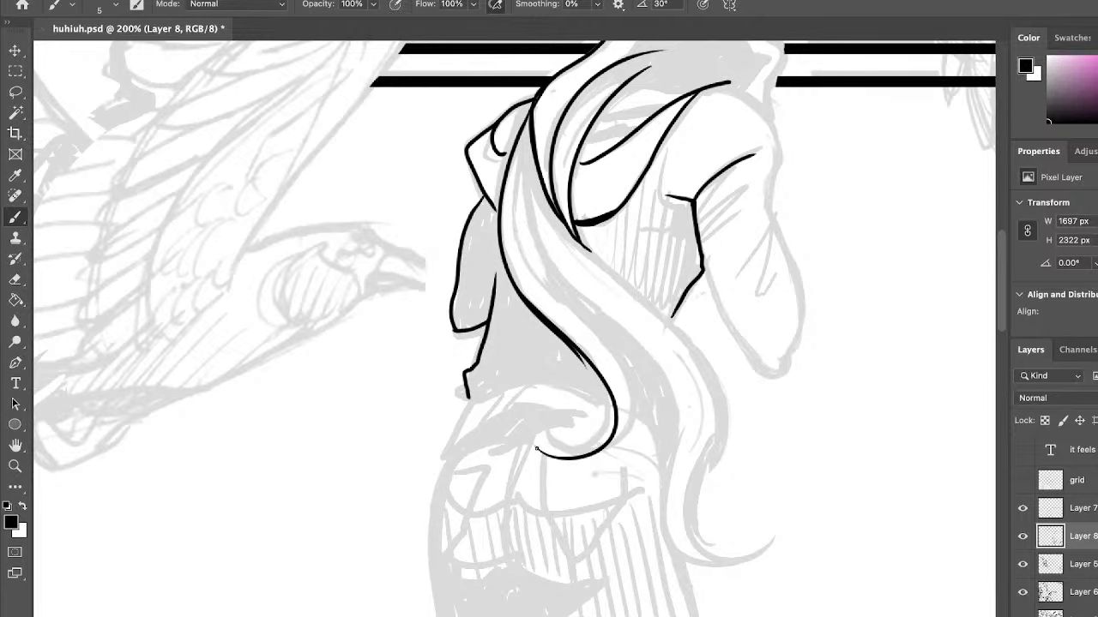
left_click_drag(535, 448, 636, 379)
key("ctrl+z")
left_click_drag(537, 448, 639, 370)
key("ctrl+z")
mouse_move(530, 442)
left_mouse_down()
mouse_move(555, 463)
mouse_move(642, 371)
left_mouse_up()
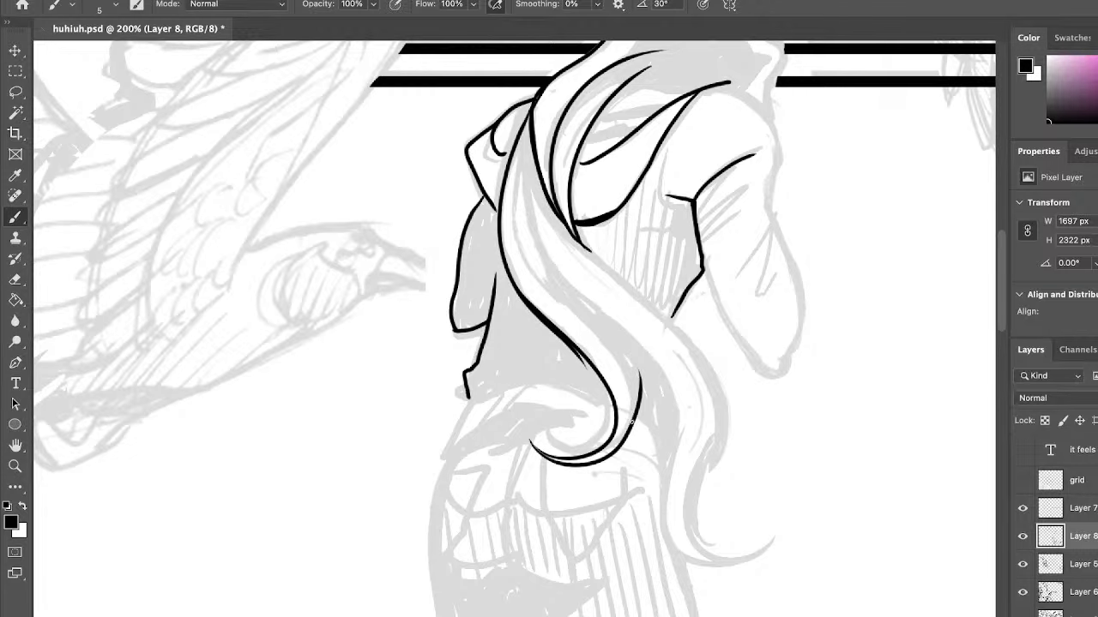
Ink the inner contour of the hair strand from the shoulder down to the curl, undoing unsuitable strokes.
left_click_drag(633, 424, 573, 318)
key("super+z")
mouse_move(519, 158)
left_mouse_down()
mouse_move(513, 229)
mouse_move(558, 297)
left_mouse_up()
key("super+z")
mouse_move(528, 120)
left_mouse_down()
mouse_move(516, 232)
mouse_move(554, 289)
left_mouse_up()
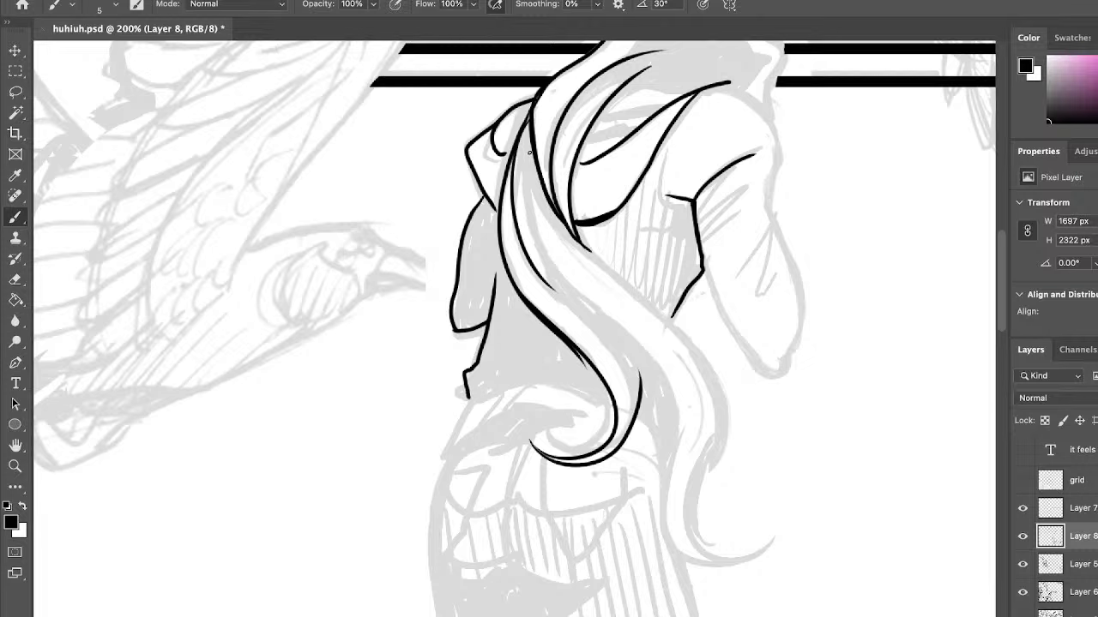
mouse_move(527, 122)
left_mouse_down()
mouse_move(595, 328)
mouse_move(641, 421)
mouse_move(559, 303)
mouse_move(610, 351)
mouse_move(632, 420)
left_mouse_up()
key("ctrl+z")
key("ctrl+z")
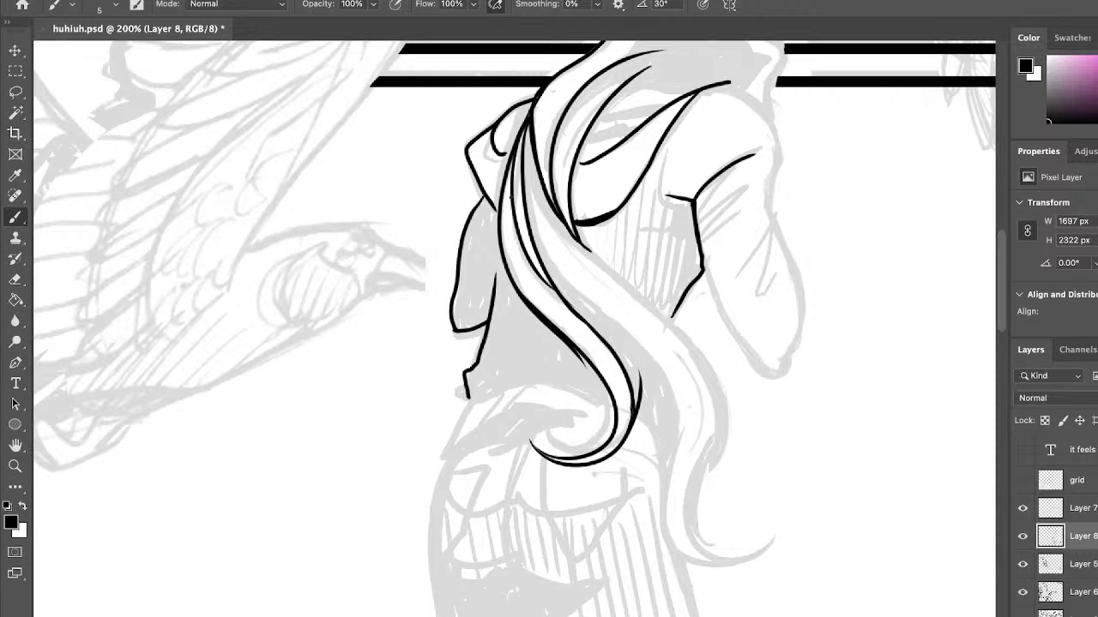
Add fine hair lines inside the strand, running from the shoulder to just above the curl.
mouse_move(511, 199)
left_mouse_down()
mouse_move(552, 318)
mouse_move(513, 246)
mouse_move(556, 324)
mouse_move(511, 206)
mouse_move(518, 254)
mouse_move(515, 237)
mouse_move(516, 162)
mouse_move(510, 179)
mouse_move(526, 127)
left_mouse_up()
key("ctrl+z")
mouse_move(514, 223)
left_mouse_down()
mouse_move(557, 314)
mouse_move(518, 240)
mouse_move(600, 346)
left_mouse_up()
left_click_drag(541, 280, 601, 341)
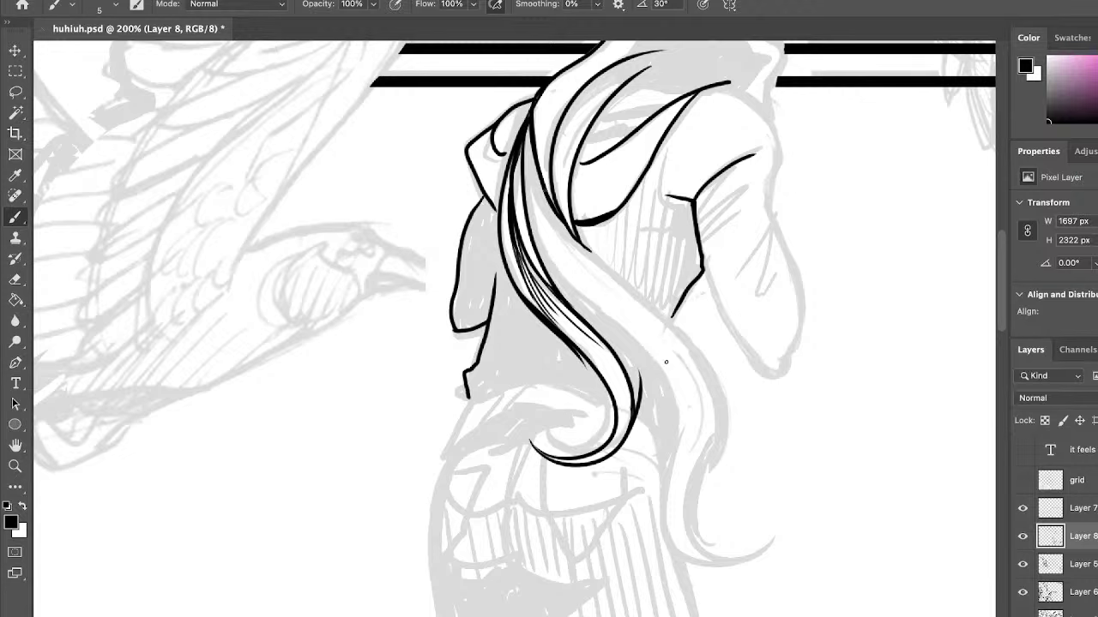
Ink the garment's hem and folds around the waist, and thicken and extend the hair lines in the strand above.
mouse_move(468, 397)
left_mouse_down()
mouse_move(579, 384)
mouse_move(613, 407)
mouse_move(612, 391)
mouse_move(613, 403)
mouse_move(658, 429)
mouse_move(660, 464)
mouse_move(521, 408)
mouse_move(443, 455)
mouse_move(470, 401)
left_mouse_up()
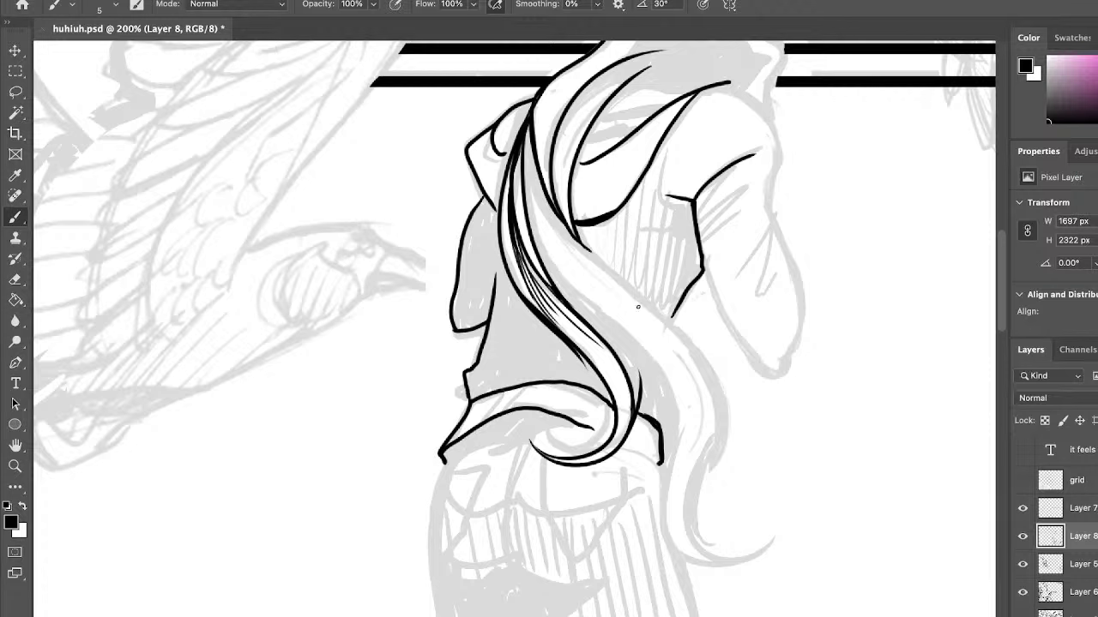
mouse_move(516, 245)
left_mouse_down()
mouse_move(515, 234)
mouse_move(518, 245)
left_mouse_up()
mouse_move(533, 119)
left_mouse_down()
mouse_move(525, 143)
mouse_move(602, 314)
left_mouse_up()
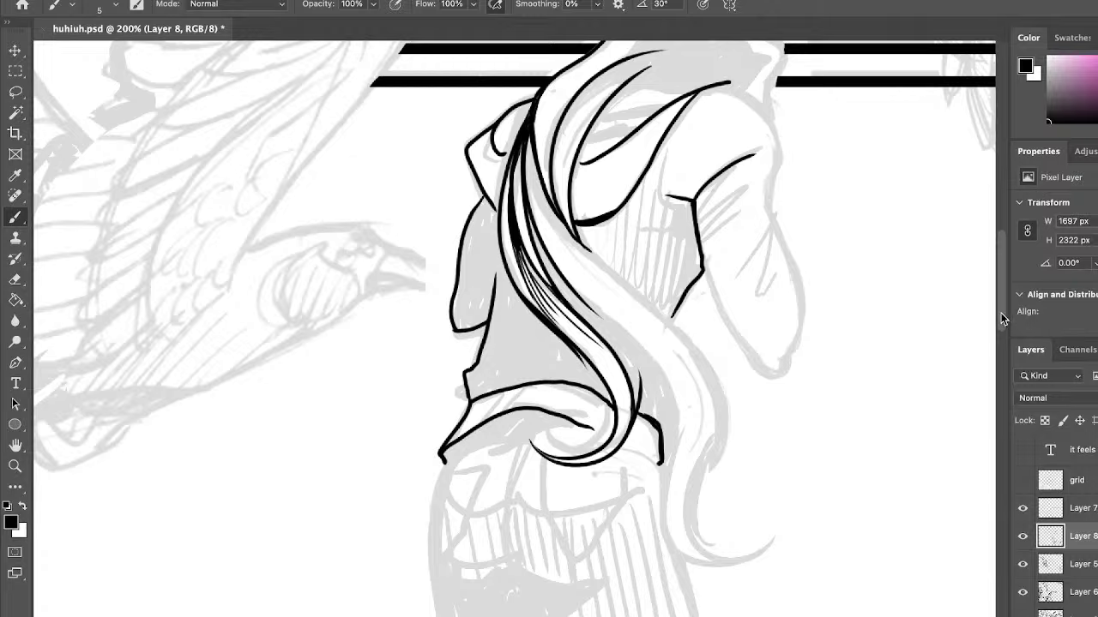
Ink the inner contour of the hood and the neckline below it, and mark the enclosed area with an X.
scroll(892, 179, "up", 5)
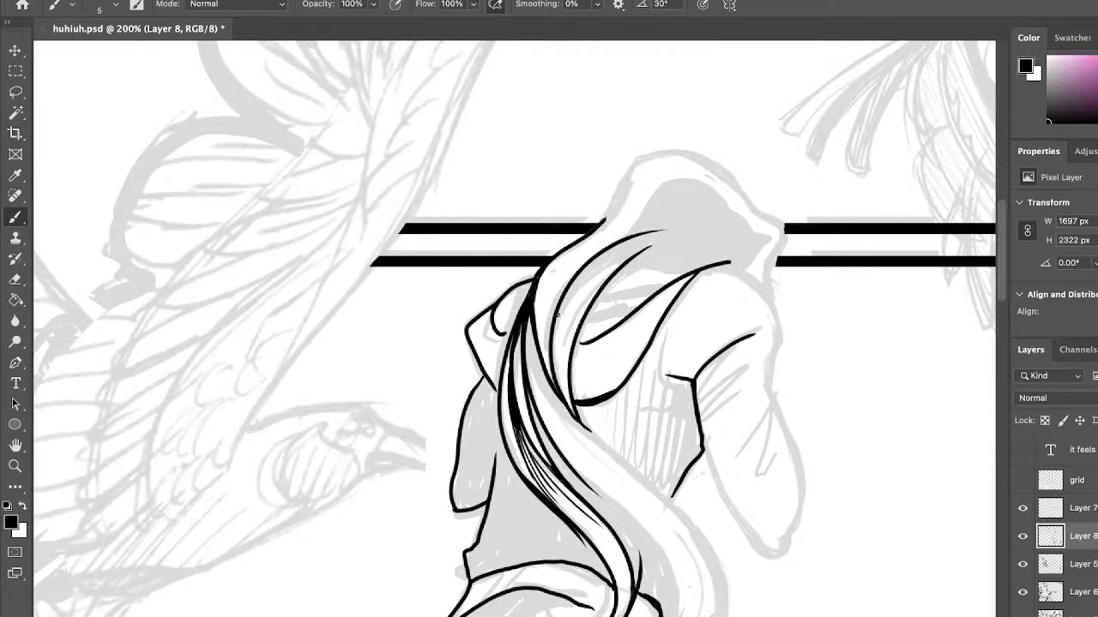
mouse_move(556, 314)
left_mouse_down()
mouse_move(615, 262)
mouse_move(705, 265)
mouse_move(630, 262)
mouse_move(695, 267)
mouse_move(627, 259)
mouse_move(628, 231)
mouse_move(721, 188)
mouse_move(750, 243)
mouse_move(777, 231)
mouse_move(750, 271)
mouse_move(763, 302)
mouse_move(710, 264)
mouse_move(764, 304)
left_mouse_up()
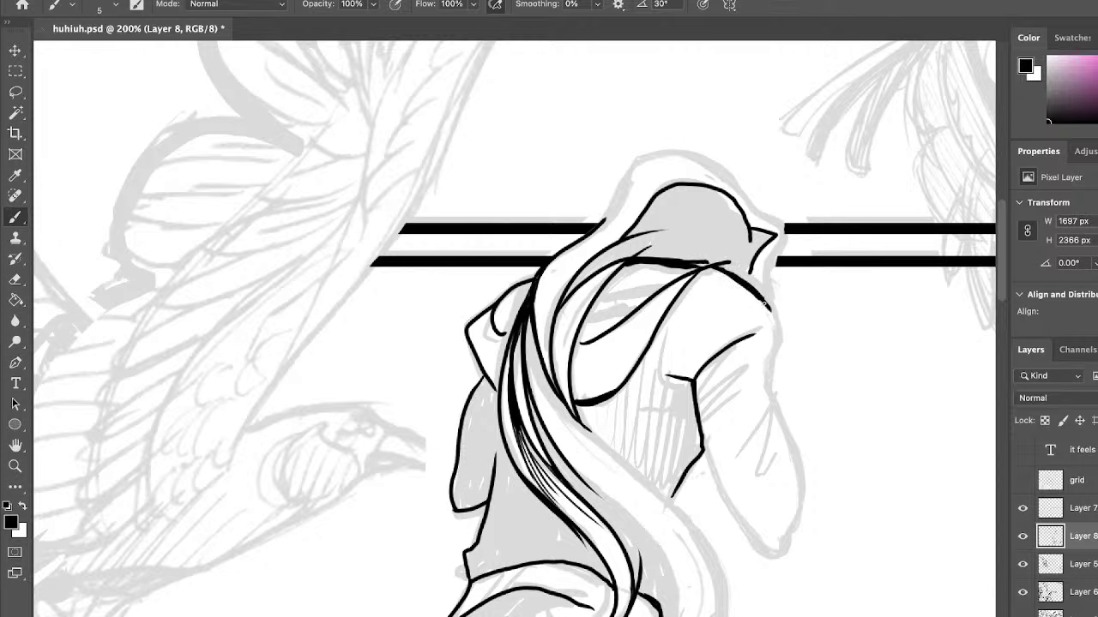
left_click_drag(685, 218, 703, 246)
left_click_drag(677, 246, 717, 211)
Paint thick black curved stripes on the garment on both sides of the hair below the hood.
mouse_move(574, 343)
left_mouse_down()
mouse_move(623, 301)
mouse_move(594, 315)
left_mouse_up()
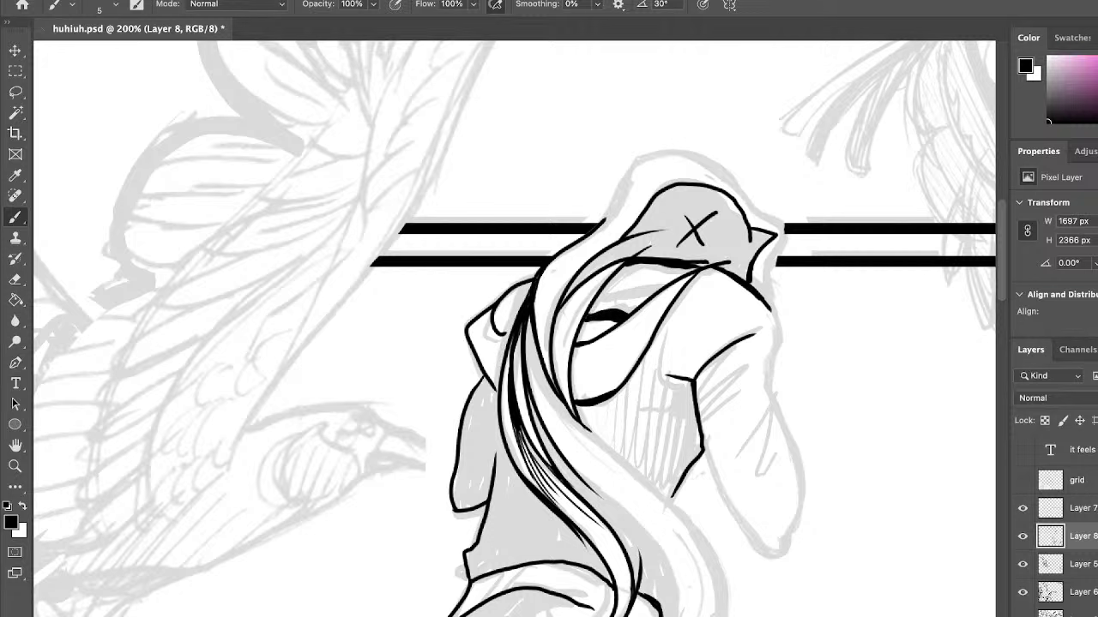
mouse_move(503, 307)
left_mouse_down()
mouse_move(496, 315)
mouse_move(518, 311)
mouse_move(496, 316)
mouse_move(526, 288)
mouse_move(511, 292)
mouse_move(521, 297)
left_mouse_up()
mouse_move(598, 296)
left_mouse_down()
mouse_move(655, 292)
mouse_move(601, 298)
mouse_move(655, 291)
mouse_move(602, 299)
mouse_move(654, 292)
mouse_move(652, 265)
mouse_move(693, 270)
mouse_move(637, 264)
mouse_move(617, 273)
mouse_move(717, 260)
left_mouse_up()
left_click_drag(582, 337, 629, 318)
mouse_move(503, 322)
left_mouse_down()
mouse_move(498, 336)
mouse_move(512, 326)
left_mouse_up()
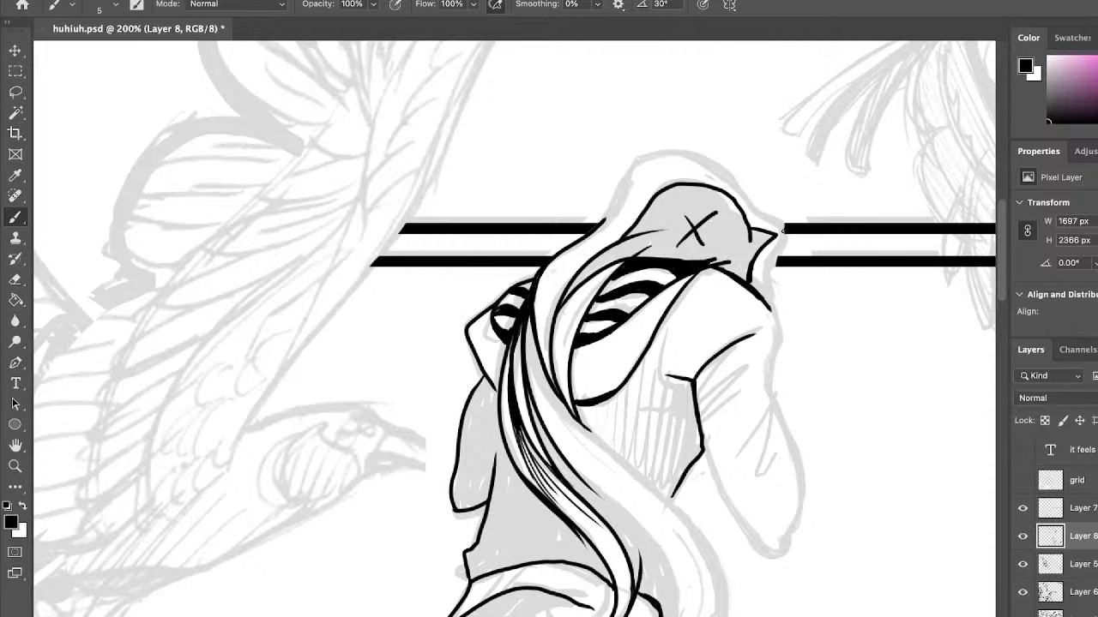
Ink the pointed right edge of the hood and the rising outer line on its left side.
mouse_move(769, 224)
left_mouse_down()
mouse_move(784, 232)
mouse_move(770, 273)
mouse_move(784, 231)
left_mouse_up()
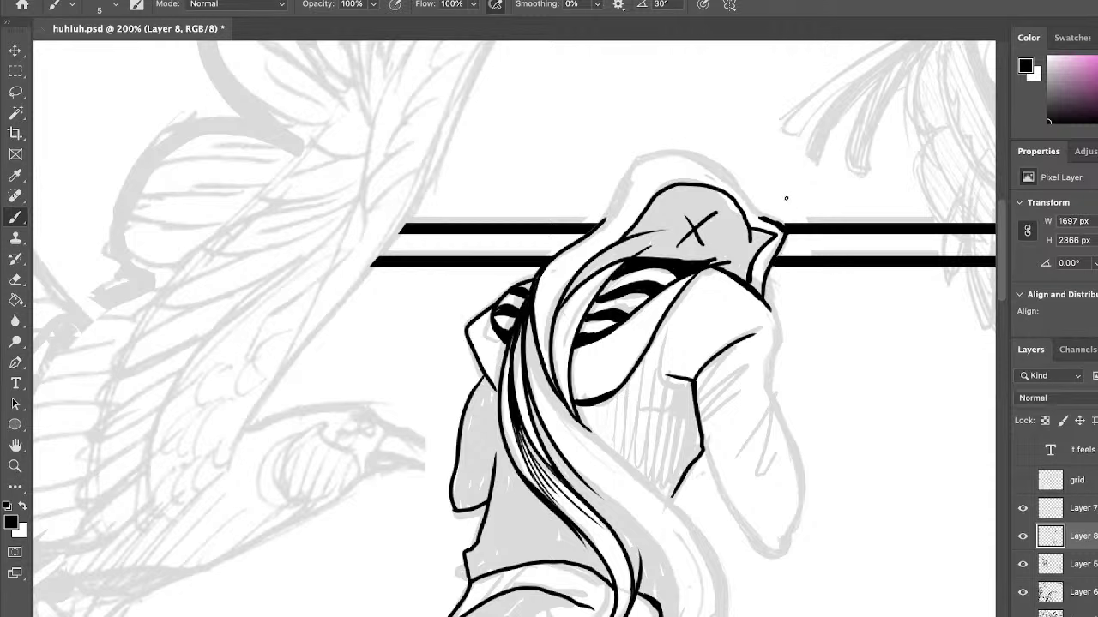
mouse_move(633, 162)
left_mouse_down()
mouse_move(601, 225)
mouse_move(635, 162)
mouse_move(609, 213)
left_mouse_up()
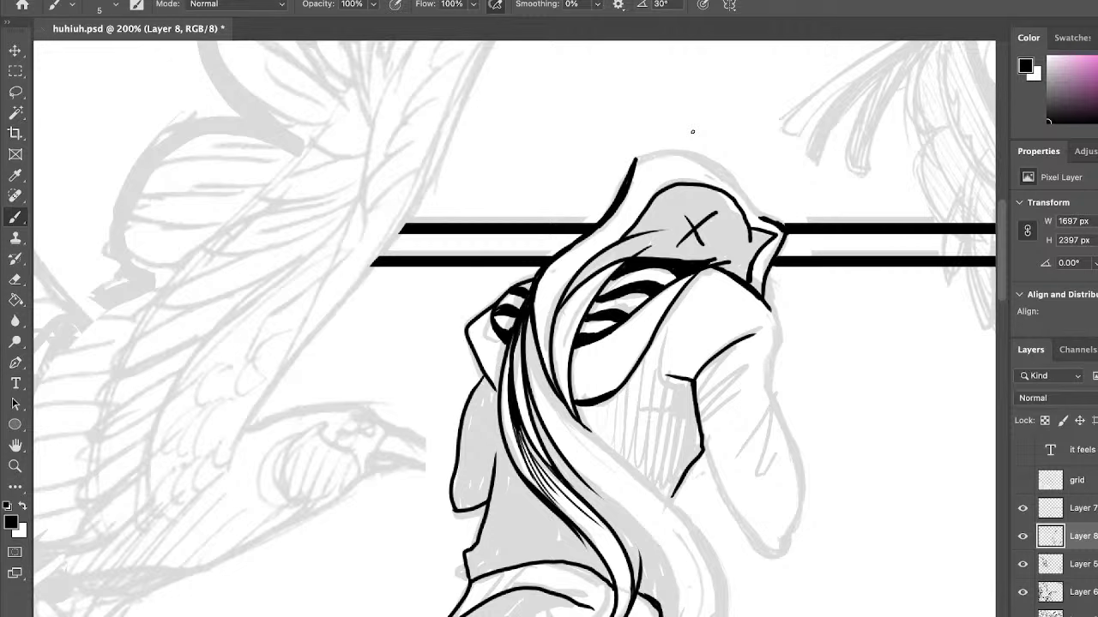
Fill the upper hair locks below the hood with fine lines following their curve.
left_click_drag(557, 353, 634, 248)
left_click_drag(571, 326, 635, 249)
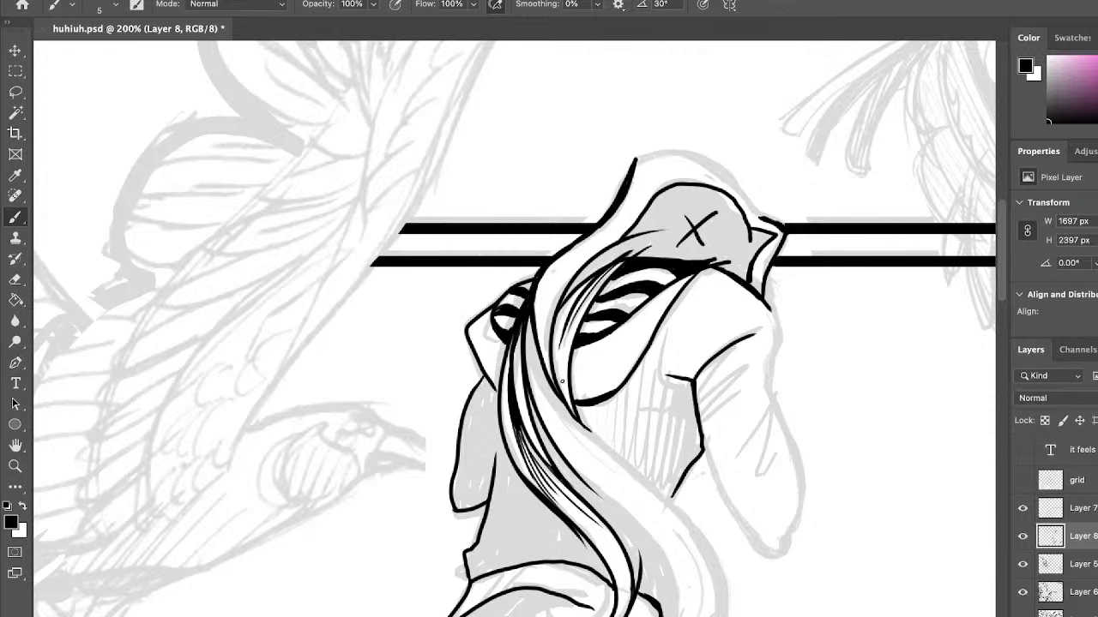
mouse_move(567, 347)
left_mouse_down()
mouse_move(573, 412)
mouse_move(566, 399)
left_mouse_up()
left_click_drag(574, 297, 555, 367)
left_click_drag(607, 244, 553, 360)
left_click_drag(550, 283, 552, 378)
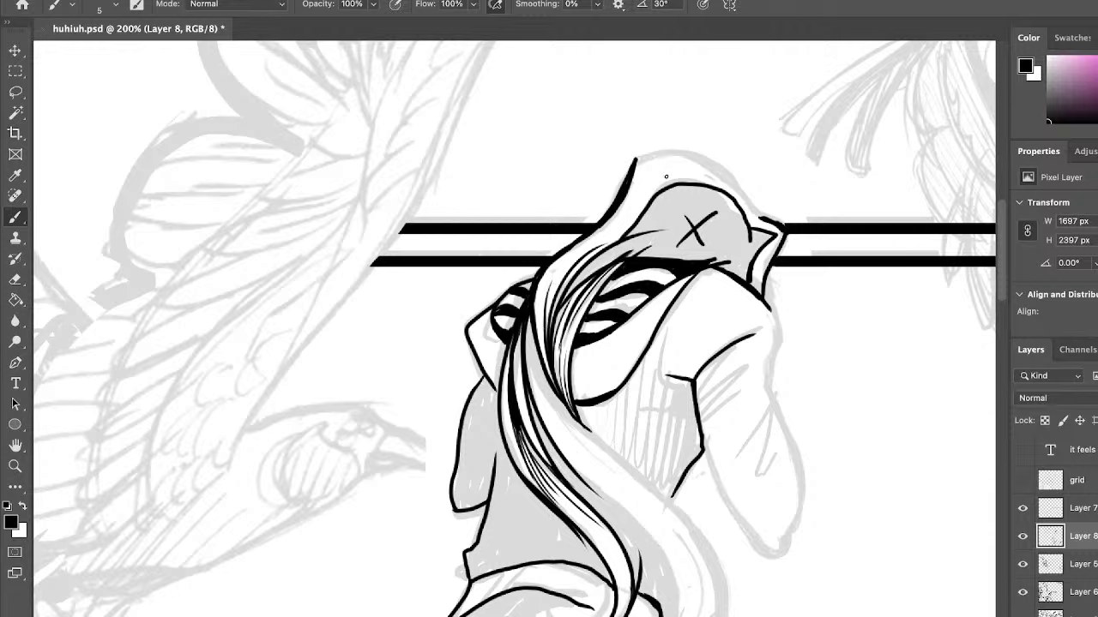
Ink the small folds at the hood's crown and its outer top edge from the left peak to the right point.
mouse_move(652, 172)
left_mouse_down()
mouse_move(661, 192)
mouse_move(679, 159)
mouse_move(712, 186)
left_mouse_up()
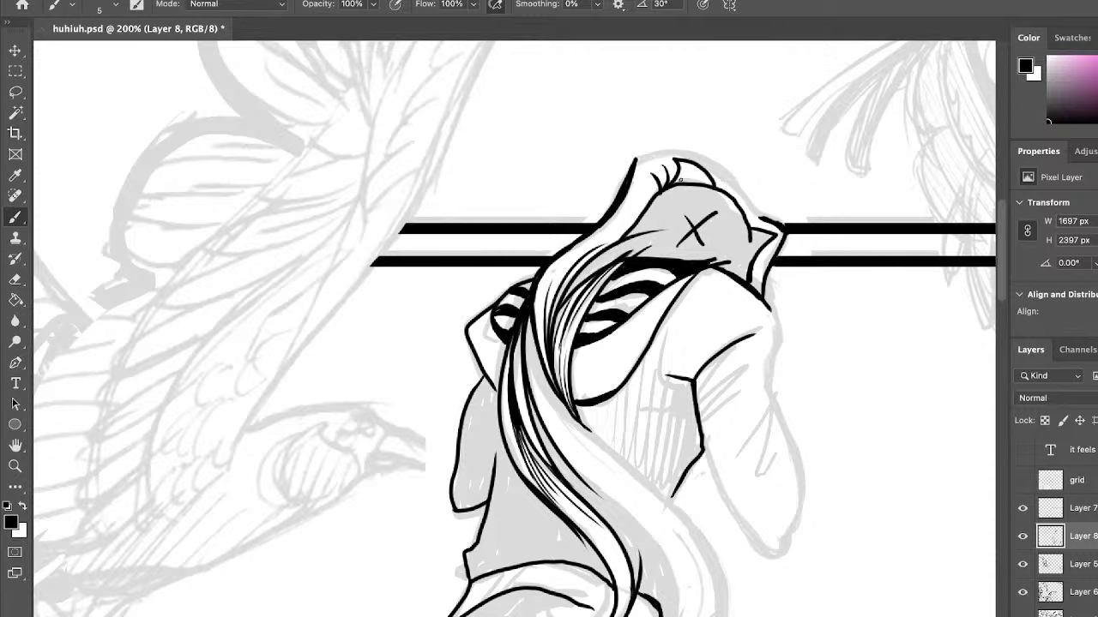
mouse_move(635, 158)
left_mouse_down()
mouse_move(717, 163)
mouse_move(765, 227)
left_mouse_up()
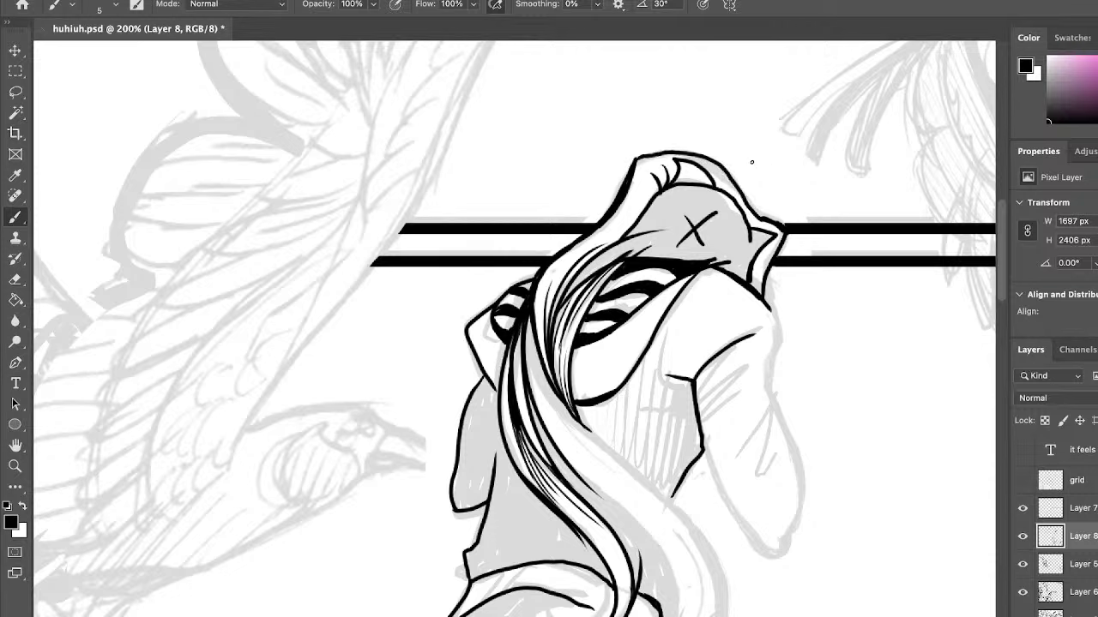
key("ctrl+z")
left_click_drag(634, 157, 753, 211)
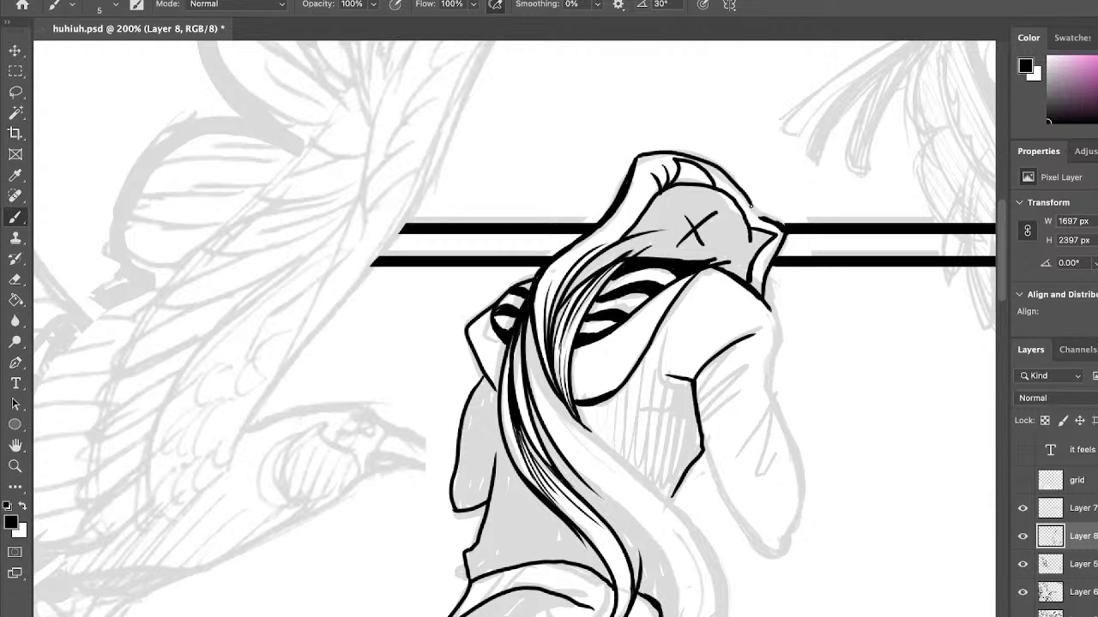
key("ctrl+z")
left_click_drag(633, 158, 734, 180)
key("ctrl+z")
left_click_drag(633, 158, 748, 192)
key("ctrl+z")
mouse_move(633, 158)
left_mouse_down()
mouse_move(666, 147)
mouse_move(746, 194)
left_mouse_up()
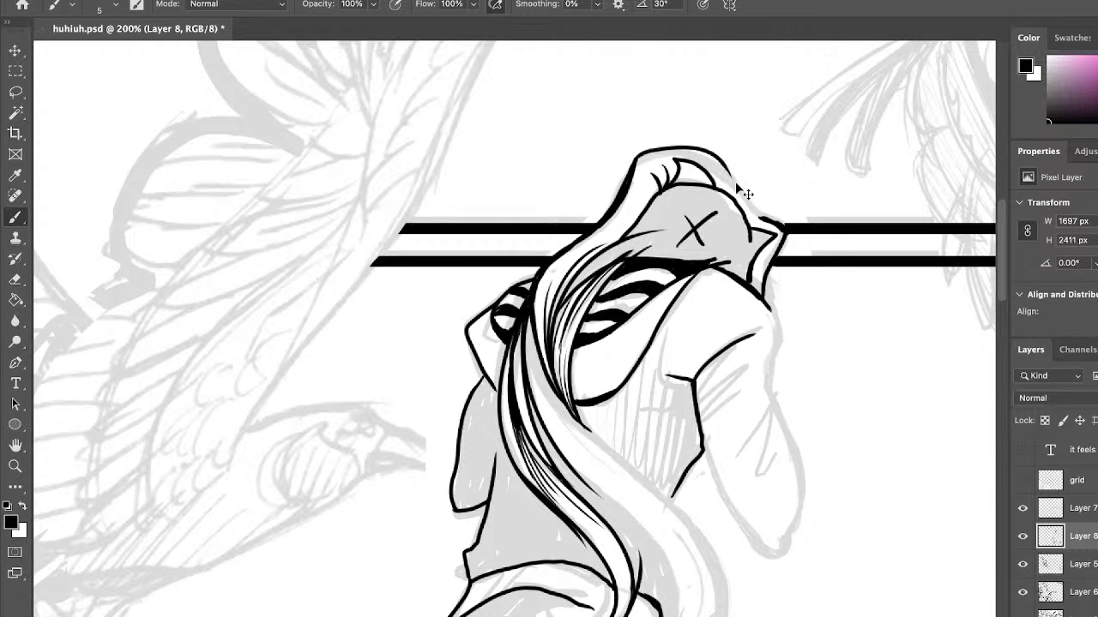
key("ctrl+z")
left_click_drag(633, 158, 777, 224)
key("ctrl+z")
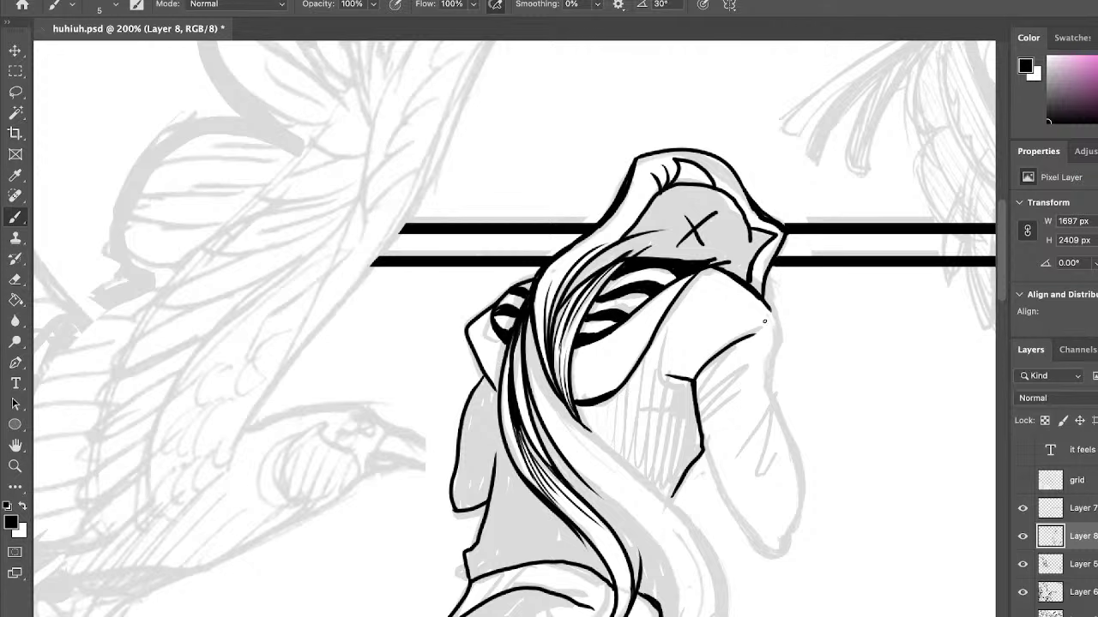
Ink the outline of the figure's right arm from the shoulder down to the rounded end of the sleeve.
mouse_move(769, 309)
left_mouse_down()
mouse_move(775, 364)
mouse_move(758, 424)
left_mouse_up()
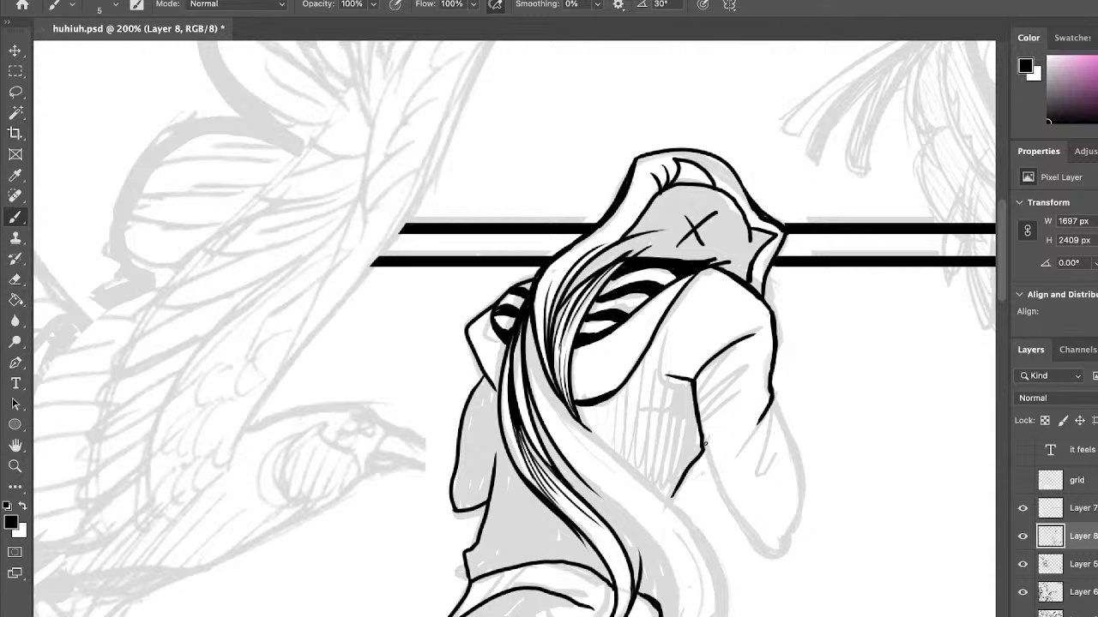
left_click_drag(704, 443, 727, 507)
mouse_move(714, 470)
left_mouse_down()
mouse_move(761, 541)
mouse_move(780, 544)
mouse_move(799, 489)
mouse_move(771, 396)
mouse_move(801, 473)
mouse_move(797, 515)
left_mouse_up()
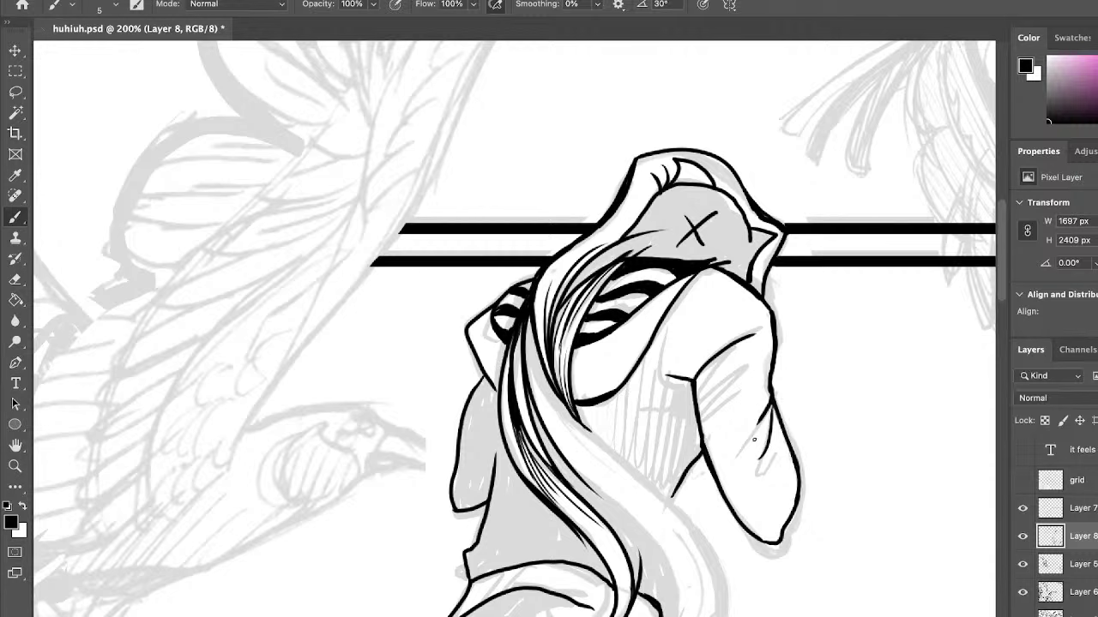
Ink the creases at the bend of the right sleeve and a solid black fold where the sleeve meets the back.
mouse_move(742, 449)
left_mouse_down()
mouse_move(754, 423)
mouse_move(734, 436)
mouse_move(765, 407)
mouse_move(737, 437)
mouse_move(767, 415)
mouse_move(753, 464)
left_mouse_up()
key("super+z")
key("super+z")
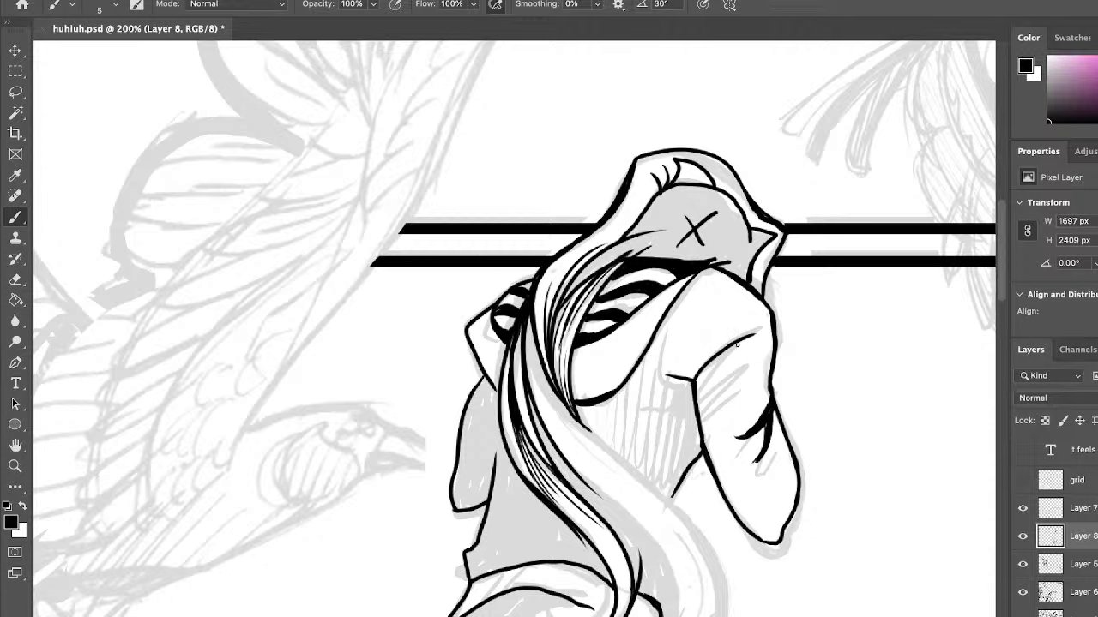
mouse_move(662, 361)
left_mouse_down()
mouse_move(692, 408)
mouse_move(679, 396)
mouse_move(689, 391)
left_mouse_up()
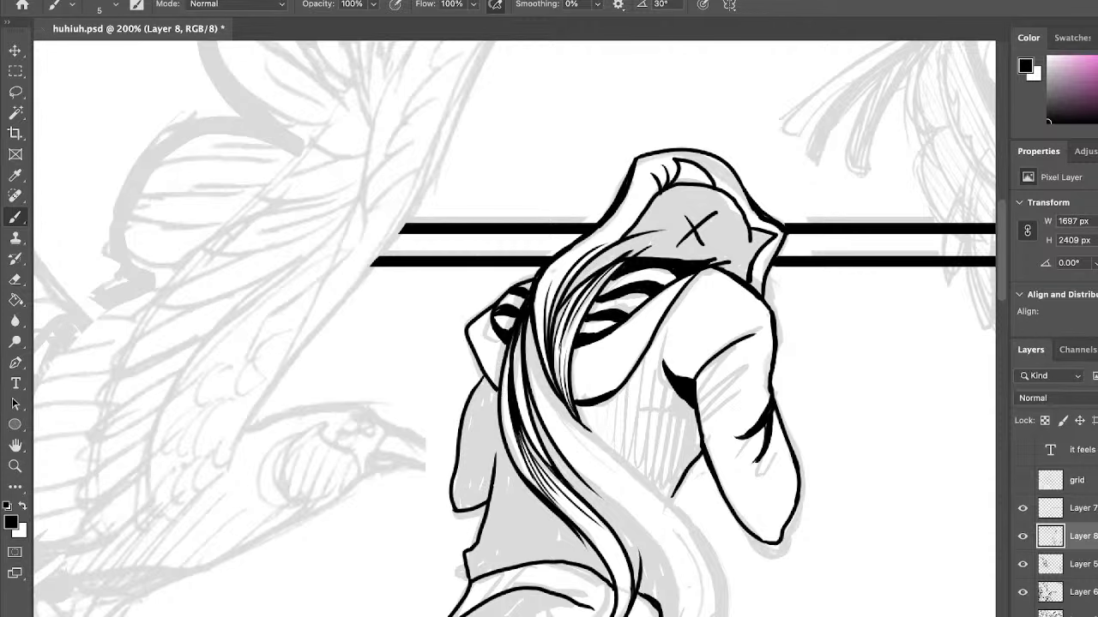
Mark the shaded lower back with an X and ink the lower edge of the hem at the right hip.
mouse_move(513, 519)
left_mouse_down()
mouse_move(528, 531)
mouse_move(526, 517)
left_mouse_up()
left_click_drag(998, 270, 1003, 297)
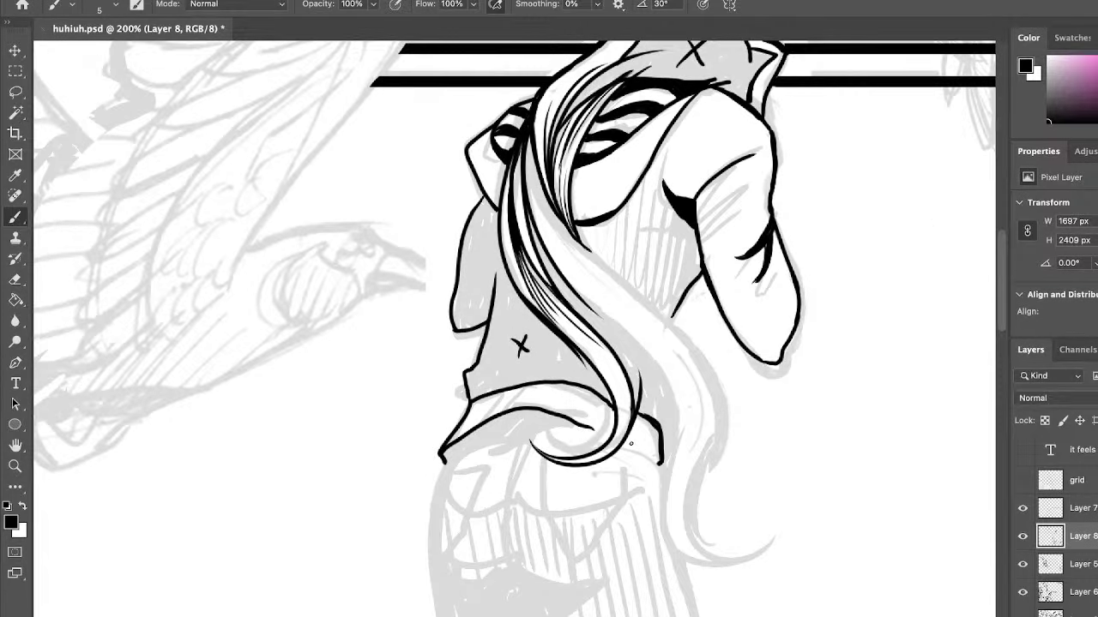
left_click_drag(630, 445, 662, 465)
Ink the right edge of the second hair strand from below the collar, across the back and past the hip.
left_click_drag(573, 230, 629, 283)
key("super+z")
key("super+z")
mouse_move(575, 237)
left_mouse_down()
mouse_move(638, 287)
mouse_move(719, 469)
left_mouse_up()
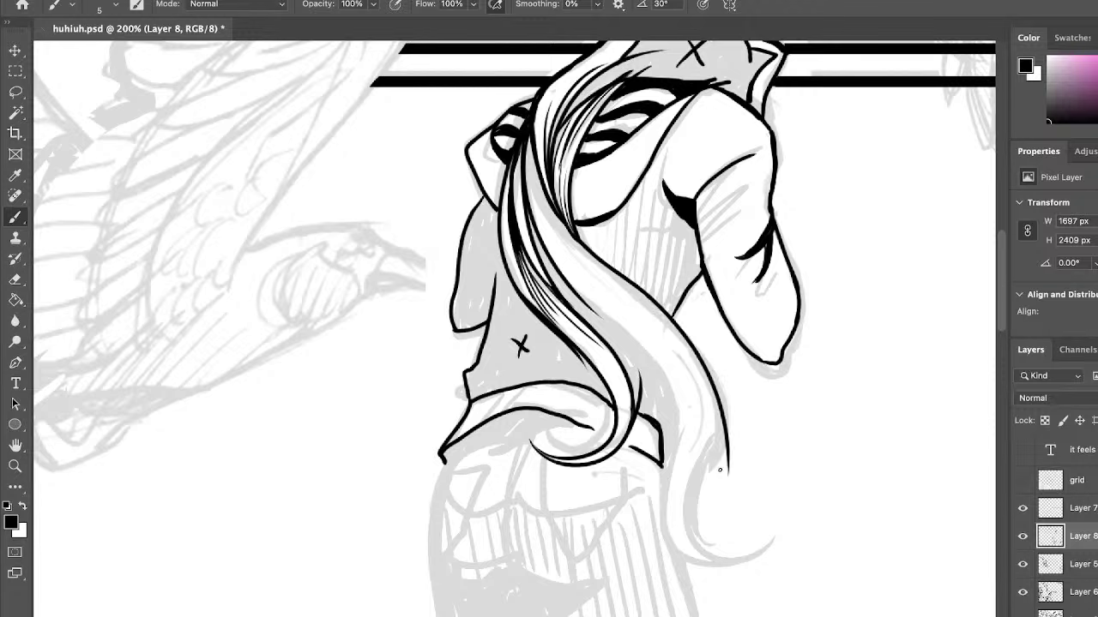
Ink the two lines of the second strand's tail, sweeping down past the hip into an upturned pointed curl.
mouse_move(705, 375)
left_mouse_down()
mouse_move(712, 430)
mouse_move(773, 549)
left_mouse_up()
key("ctrl+z")
mouse_move(711, 385)
left_mouse_down()
mouse_move(693, 479)
mouse_move(778, 525)
left_mouse_up()
left_click_drag(700, 393, 772, 556)
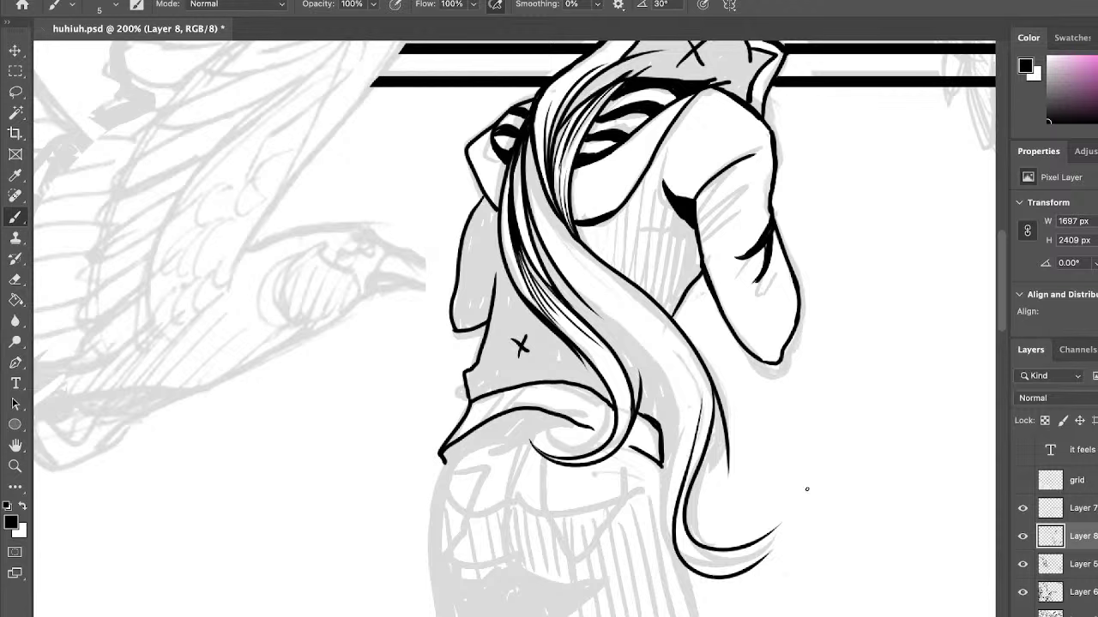
key("ctrl+z")
left_click_drag(699, 408, 754, 550)
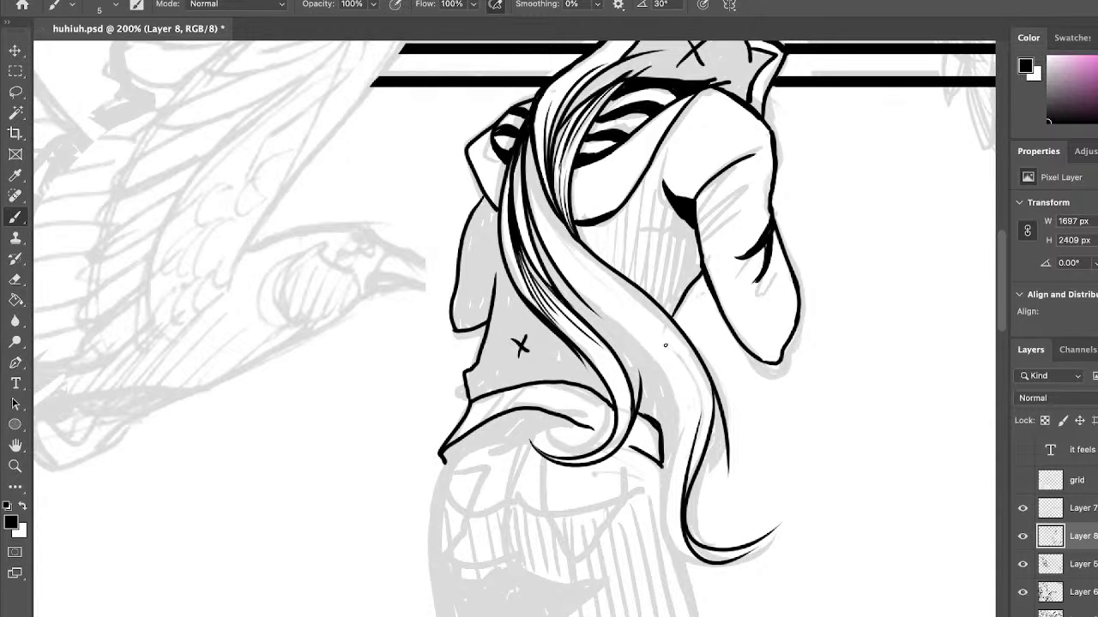
Redraw the second strand's inner left edge from mid-back down to the tail and thicken where it joins.
mouse_move(600, 310)
left_mouse_down()
mouse_move(612, 319)
mouse_move(662, 585)
left_mouse_up()
key("ctrl+z")
left_click_drag(598, 312, 683, 485)
key("ctrl+z")
left_click_drag(606, 313, 694, 480)
key("ctrl+z")
left_click_drag(605, 314, 683, 487)
key("ctrl+z")
left_click_drag(599, 315, 684, 506)
mouse_move(682, 461)
left_mouse_down()
mouse_move(682, 515)
mouse_move(683, 505)
left_mouse_up()
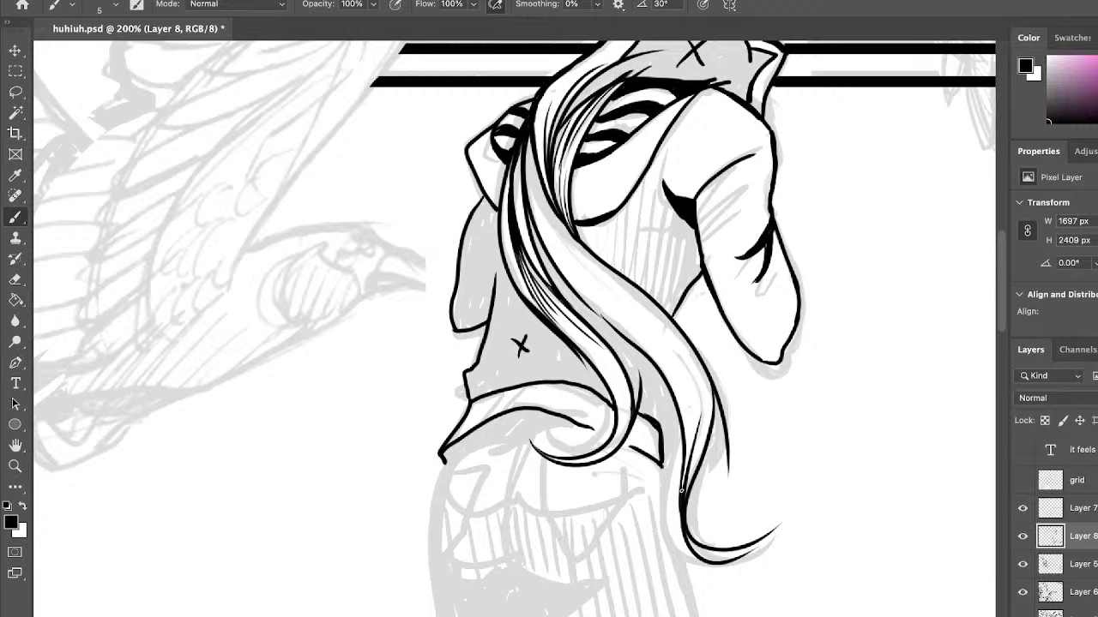
Ink an extra lock along the left of the second strand, curving down to join the bottom of its curl.
left_click_drag(671, 405, 695, 562)
key("ctrl+z")
mouse_move(674, 401)
left_mouse_down()
mouse_move(662, 518)
mouse_move(696, 563)
left_mouse_up()
left_click_drag(668, 392, 675, 458)
key("ctrl+z")
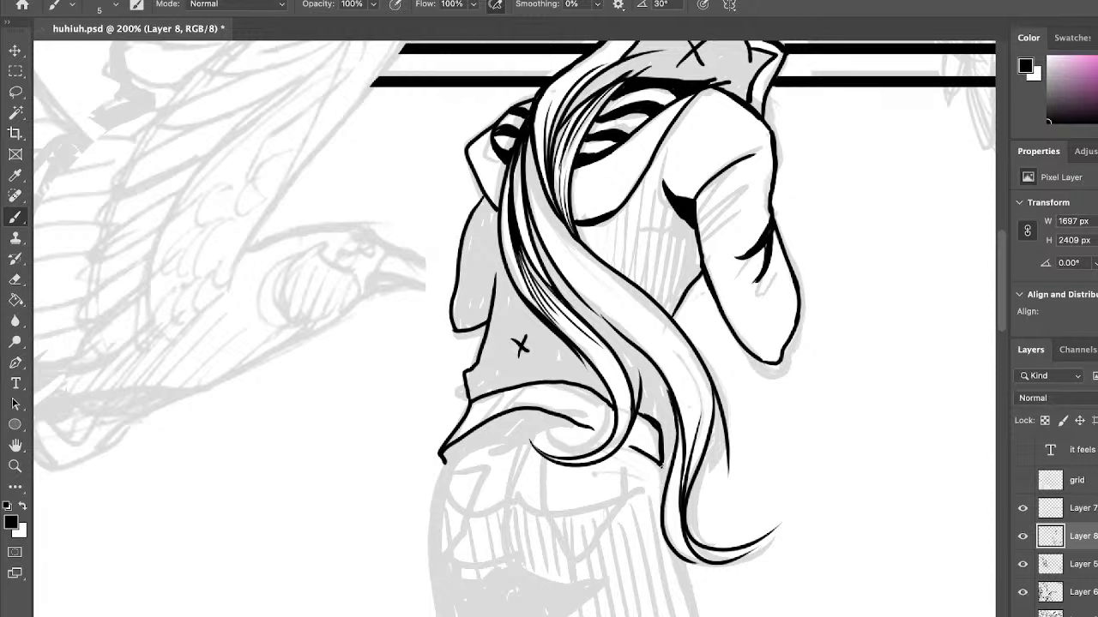
Extend the hip line down from the hem and add fine hair lines inside the lower part of the second strand.
left_click_drag(660, 466, 661, 500)
left_click_drag(675, 357, 693, 468)
mouse_move(695, 391)
left_mouse_down()
mouse_move(694, 492)
mouse_move(697, 438)
mouse_move(687, 480)
left_mouse_up()
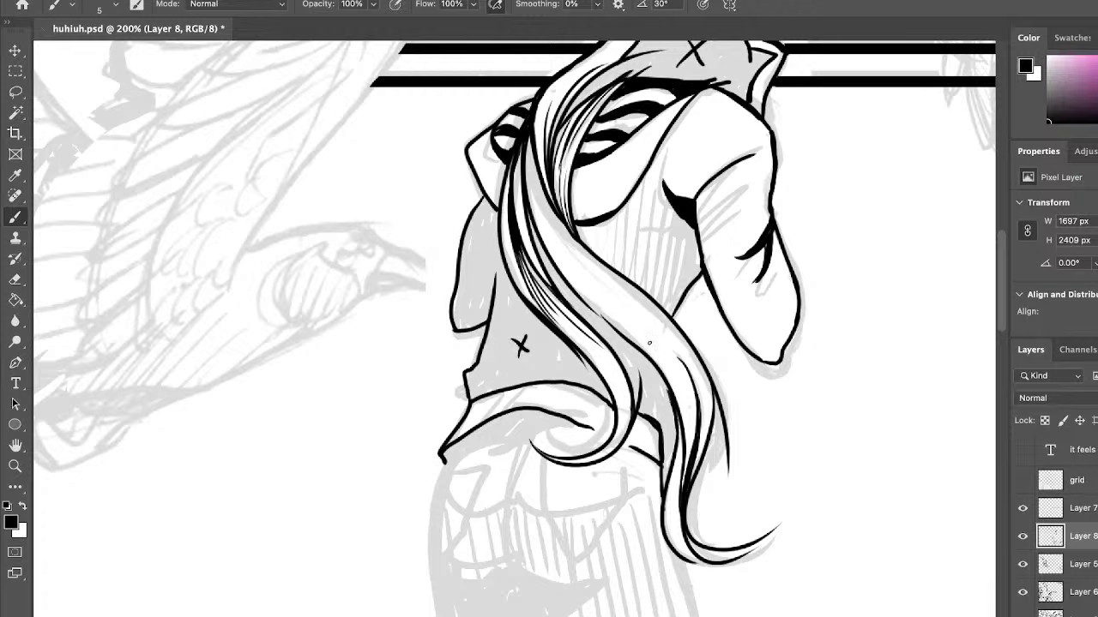
Ink fine tapering hair lines inside the second strand from mid-back down to the hip, redoing strokes that miss.
left_click_drag(612, 316, 691, 419)
key("ctrl+z")
key("super+z")
left_click_drag(622, 303, 692, 373)
left_click_drag(649, 330, 693, 390)
key("super+z")
left_click_drag(636, 314, 695, 433)
mouse_move(643, 337)
left_mouse_down()
mouse_move(688, 397)
mouse_move(691, 420)
left_mouse_up()
key("super+z")
left_click_drag(620, 314, 688, 407)
left_click_drag(665, 360, 695, 414)
Add dark hair lines along the inner left edge of the second strand at mid-back.
left_click_drag(588, 305, 630, 343)
left_click_drag(569, 290, 640, 353)
mouse_move(616, 336)
left_mouse_down()
mouse_move(569, 287)
mouse_move(604, 319)
left_mouse_up()
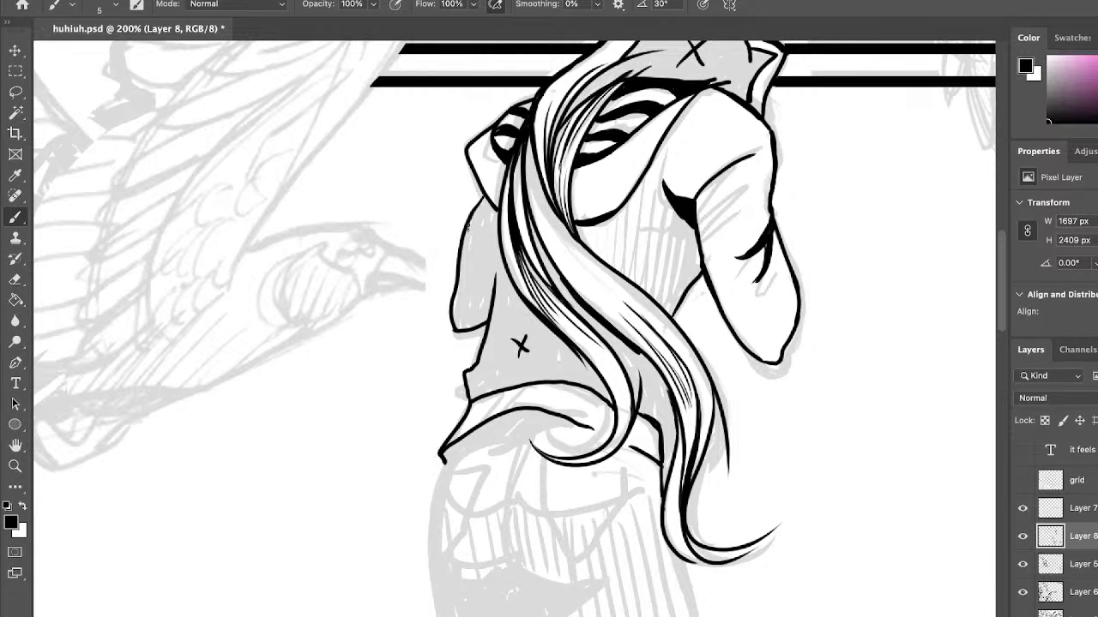
Thicken the far sleeve's outline, then select the grey shirt areas and hood interior with the Magic Wand and expand the selection slightly.
mouse_move(470, 226)
left_mouse_down()
mouse_move(483, 191)
mouse_move(474, 205)
left_mouse_up()
left_click_drag(466, 247, 470, 234)
key("w")
left_click(535, 366)
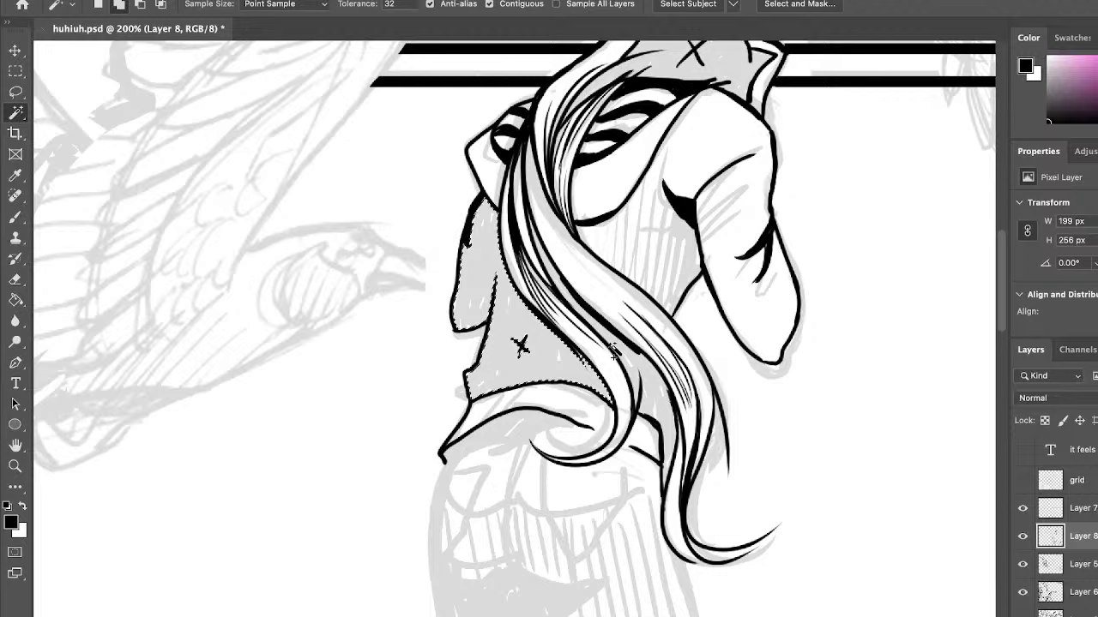
left_click(656, 393, "shift")
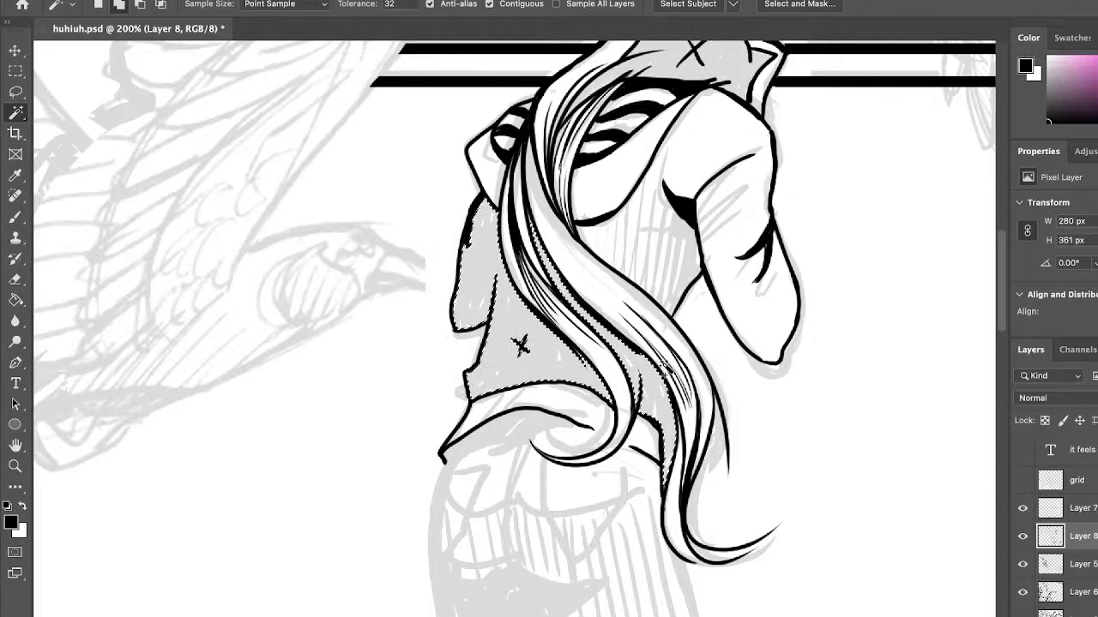
left_click(713, 75)
left_click_drag(1004, 317, 1002, 302)
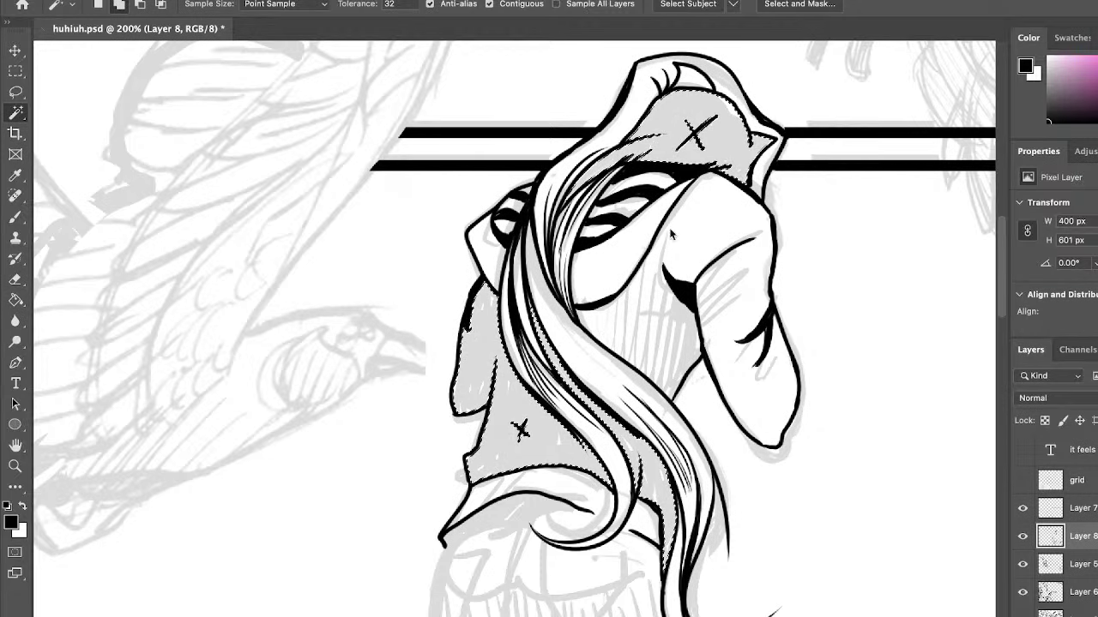
left_click(719, 284, "shift")
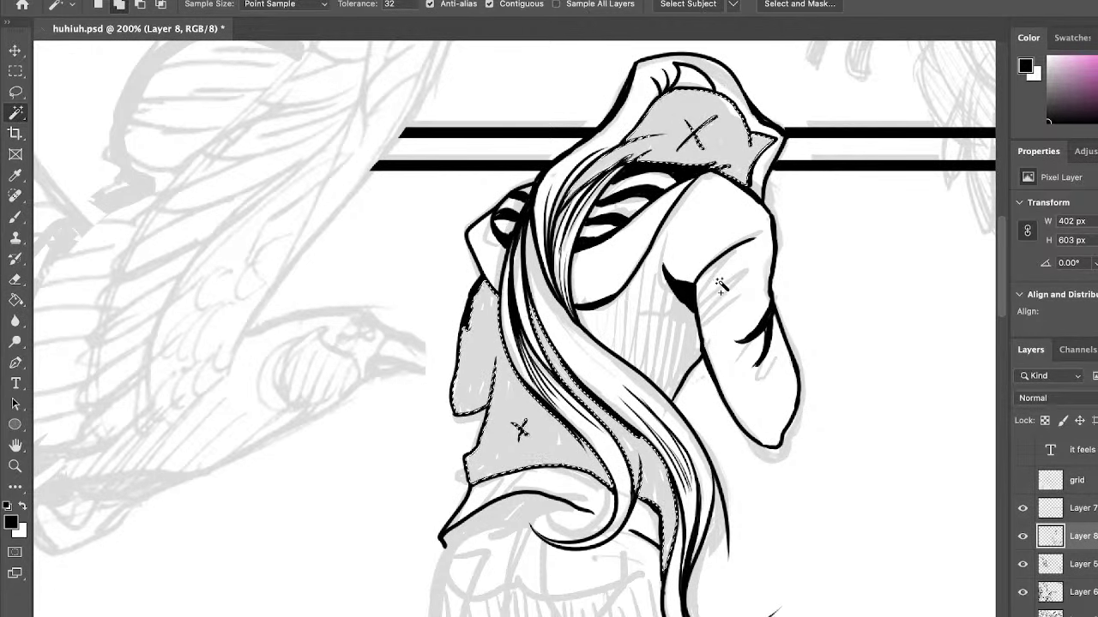
Fill the selected shirt areas and hood interior with solid black and clear the selection.
key("g")
left_click(532, 428)
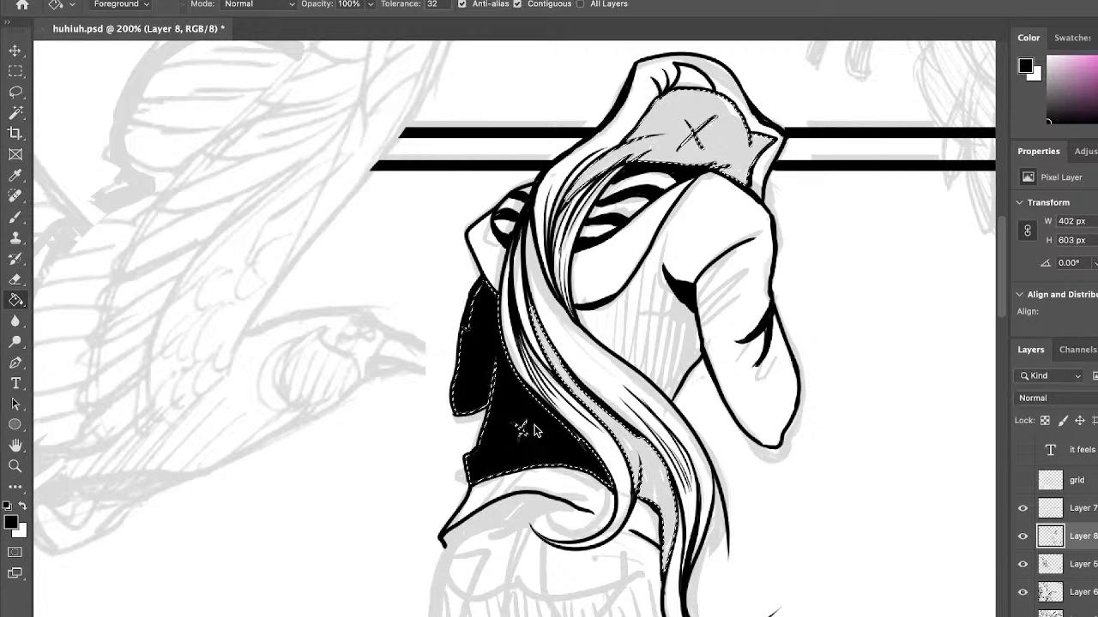
left_click(725, 146)
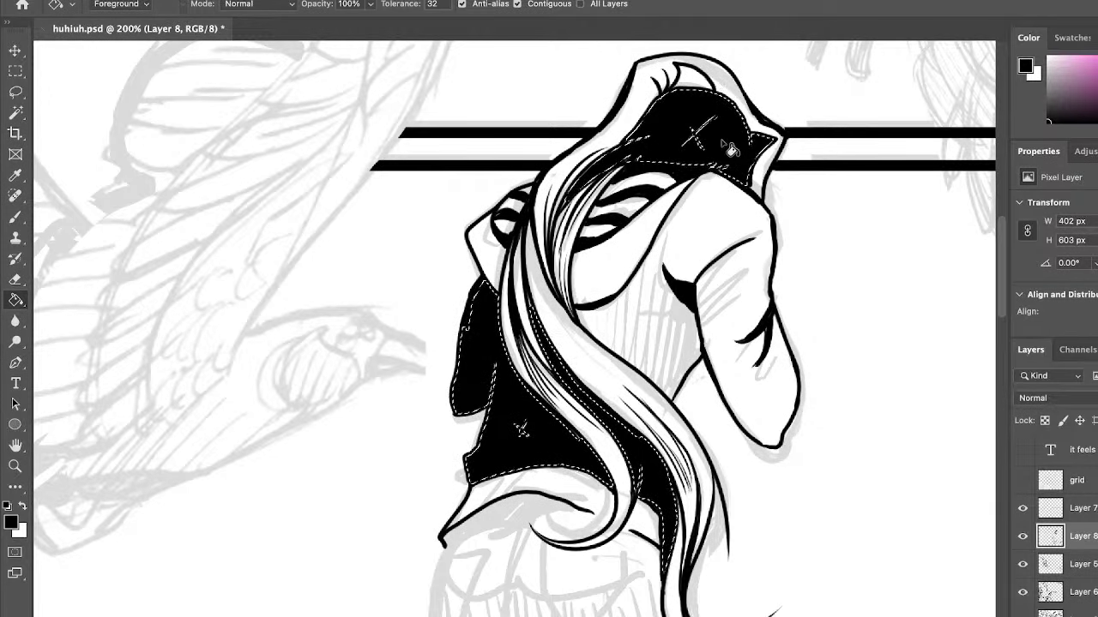
left_click(16, 91)
left_click(857, 161)
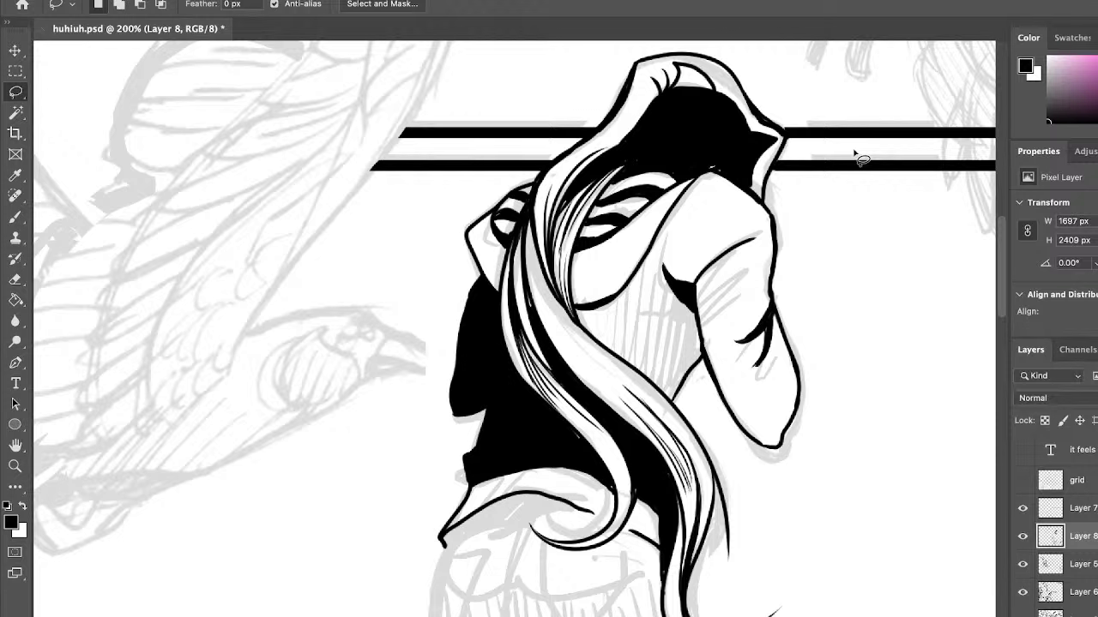
Touch up the black at the hood's lower edge and ink dark hair lines down the upper part of the second strand.
key("b")
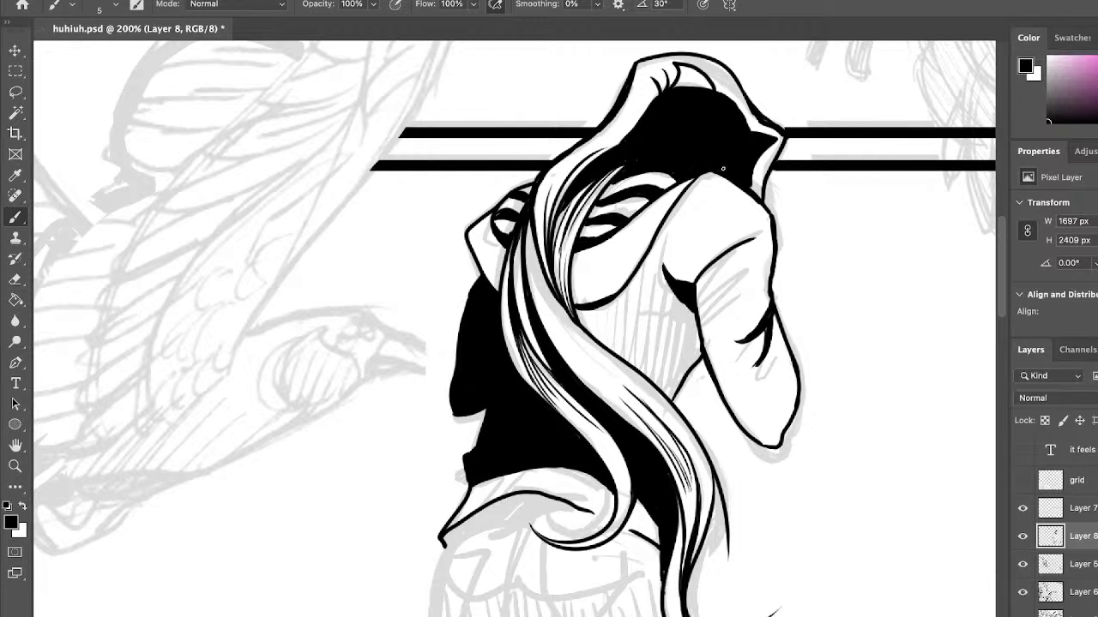
left_click_drag(748, 194, 768, 210)
left_click_drag(554, 293, 569, 317)
left_click_drag(528, 221, 569, 334)
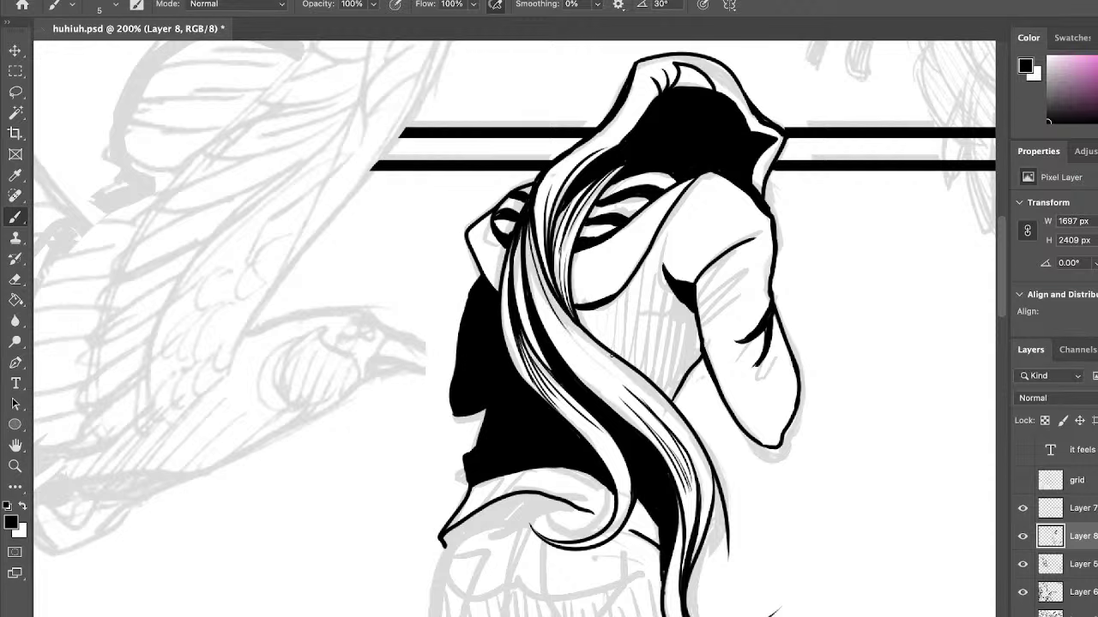
left_click_drag(528, 221, 573, 331)
left_click_drag(542, 292, 590, 350)
mouse_move(556, 312)
left_mouse_down()
mouse_move(604, 358)
mouse_move(590, 351)
left_mouse_up()
mouse_move(545, 280)
left_mouse_down()
mouse_move(565, 317)
mouse_move(531, 228)
mouse_move(563, 322)
left_mouse_up()
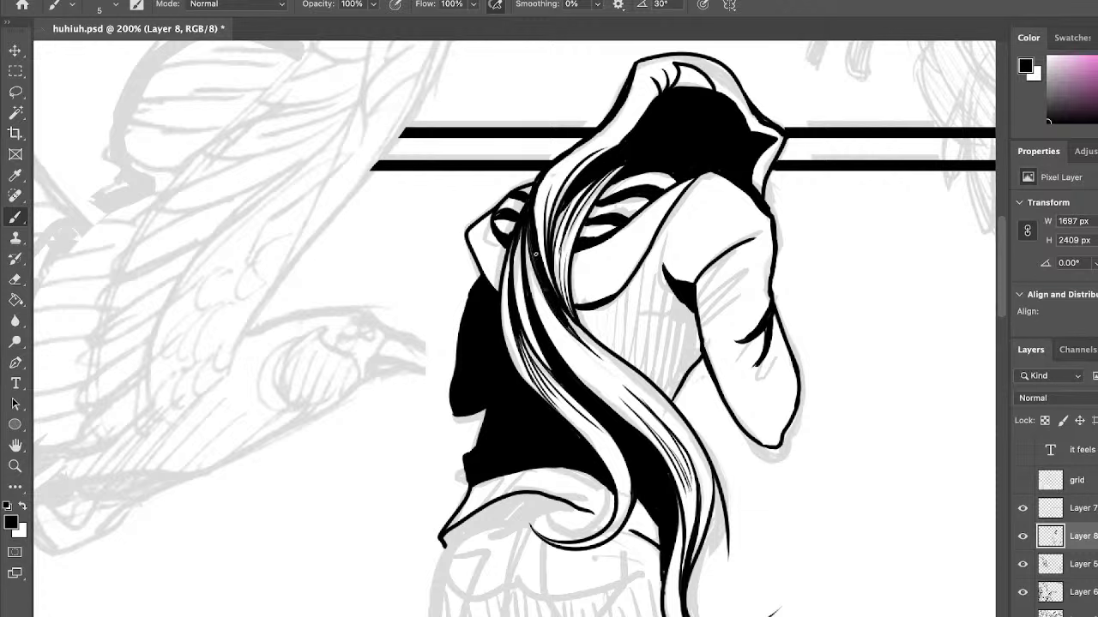
left_click_drag(533, 262, 569, 360)
left_click_drag(533, 283, 589, 367)
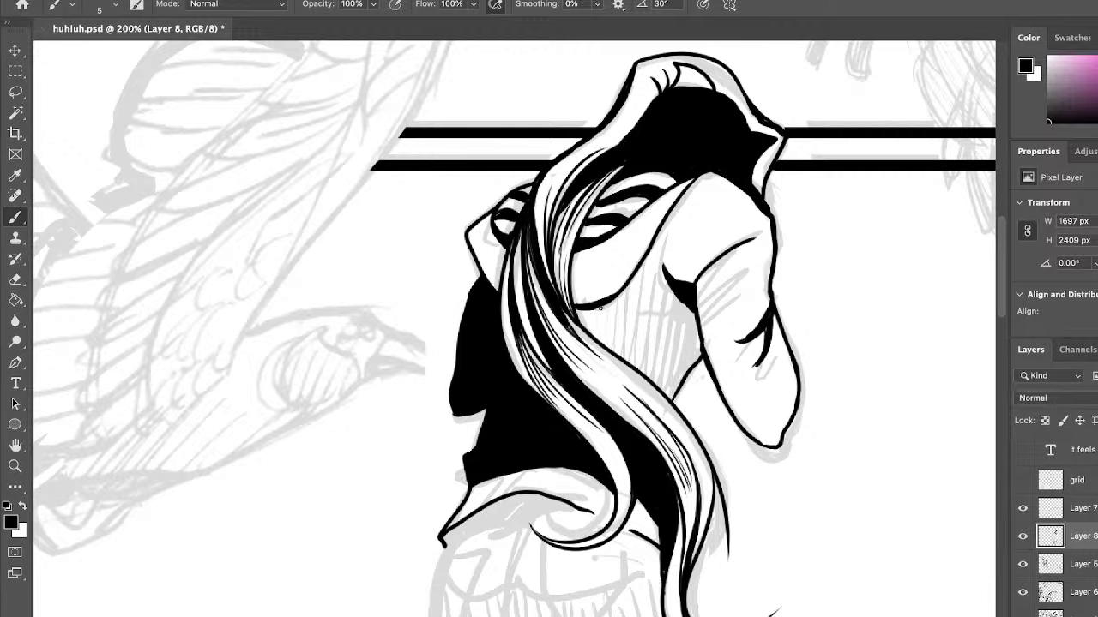
Lasso the small white gap at the top of the hood opening, fill it black and deselect.
left_click(16, 92)
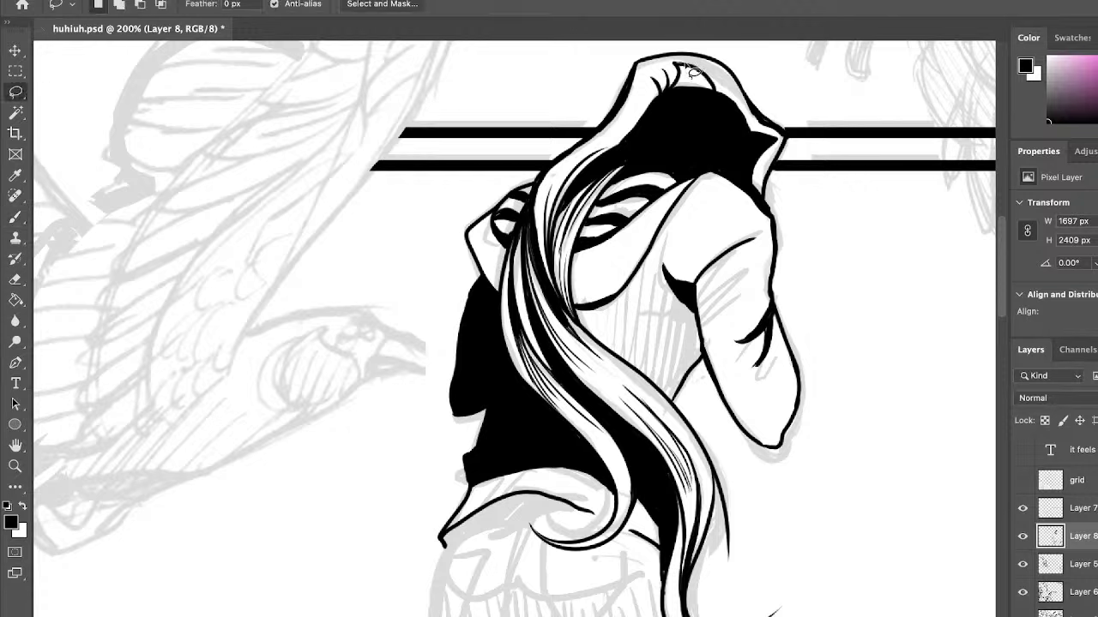
mouse_move(683, 75)
left_mouse_down()
mouse_move(716, 84)
mouse_move(717, 96)
mouse_move(673, 96)
mouse_move(684, 76)
left_mouse_up()
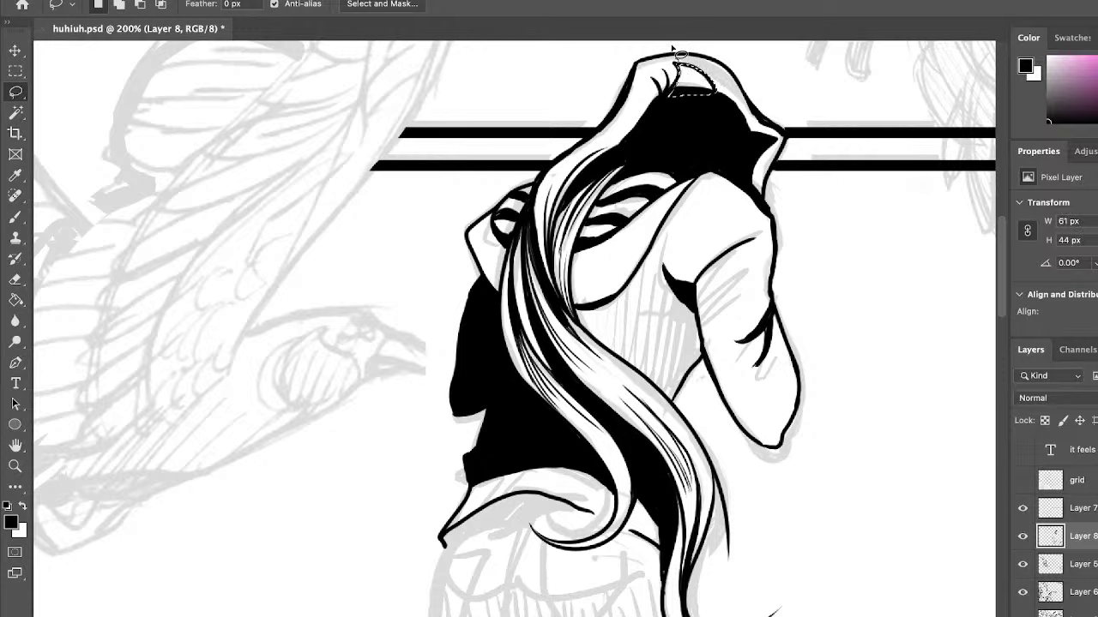
left_click(19, 301)
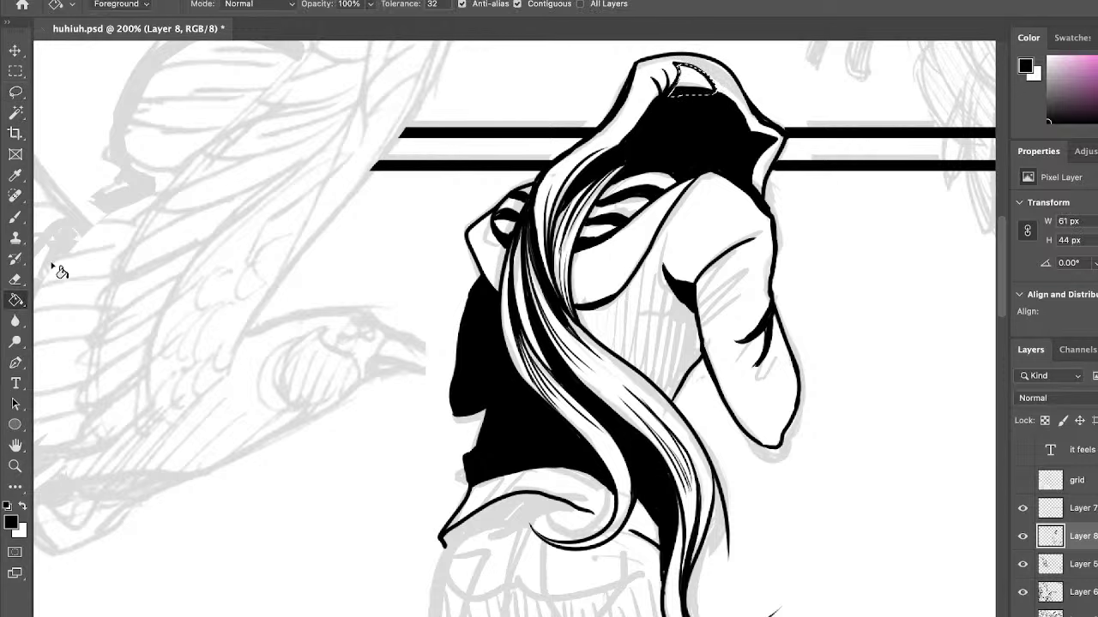
left_click(688, 80)
left_click(16, 92)
key("ctrl+d")
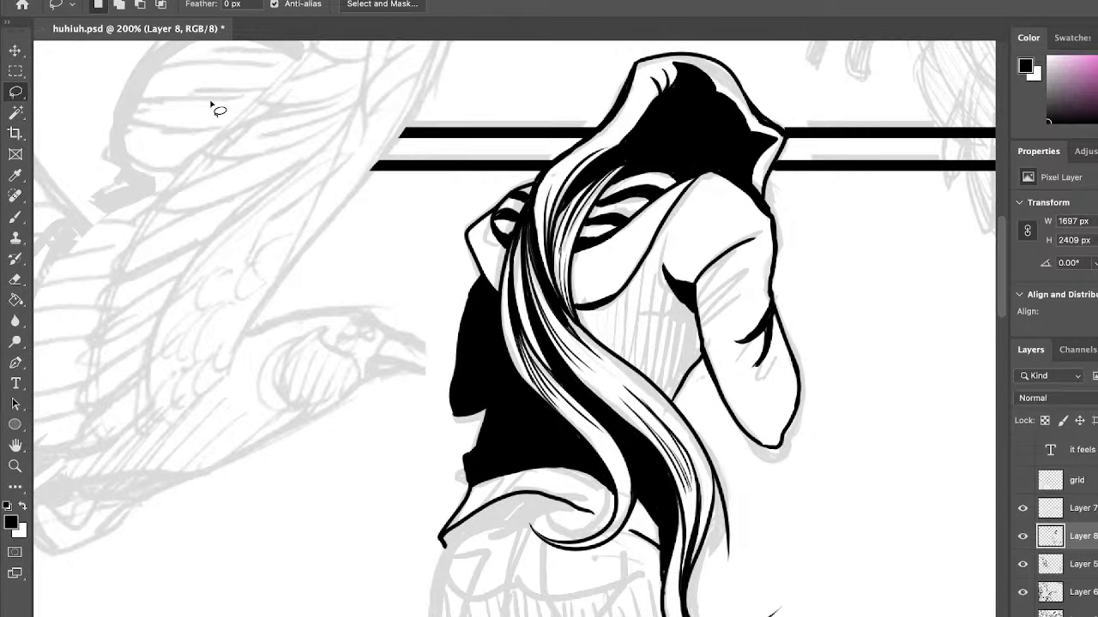
Erase a thin curved highlight through the black along the top of the hood opening and trim the fold above it.
left_click_drag(1000, 310, 999, 276)
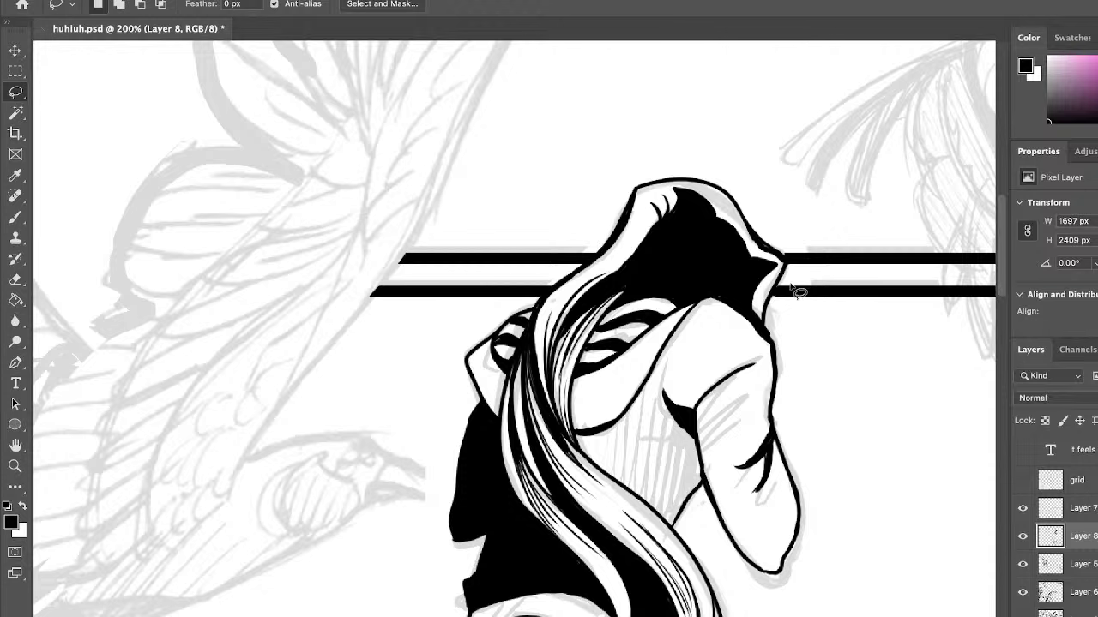
key("e")
left_click_drag(674, 216, 732, 220)
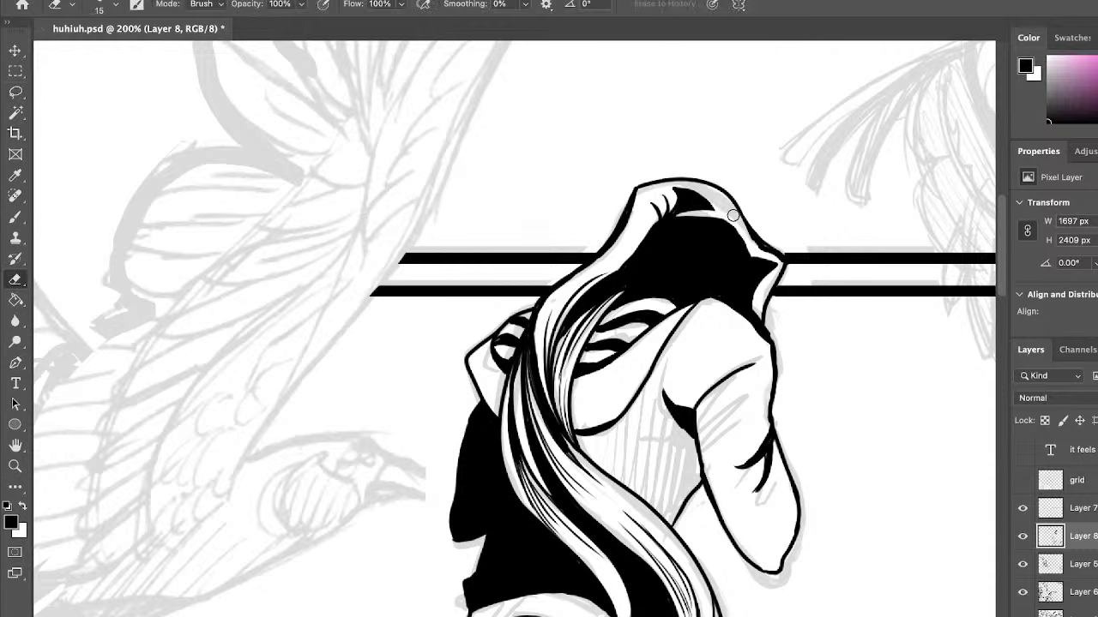
mouse_move(678, 188)
left_mouse_down()
mouse_move(689, 207)
mouse_move(699, 202)
mouse_move(669, 187)
mouse_move(678, 212)
mouse_move(700, 193)
mouse_move(693, 203)
mouse_move(684, 184)
mouse_move(692, 201)
mouse_move(696, 185)
left_mouse_up()
Erase thin highlight rims into the black shirt along the edges of the hair strands, redoing the left one shorter.
left_click_drag(999, 273, 1000, 328)
left_click_drag(621, 237, 671, 364)
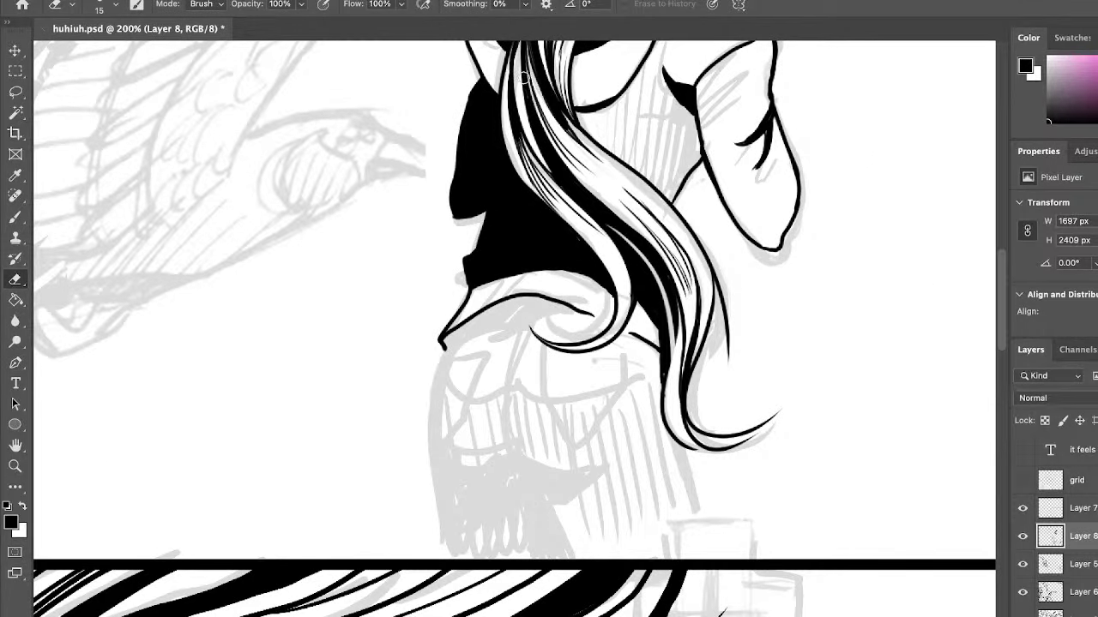
mouse_move(525, 77)
left_mouse_down()
mouse_move(583, 198)
mouse_move(635, 229)
left_mouse_up()
left_click_drag(502, 94, 553, 265)
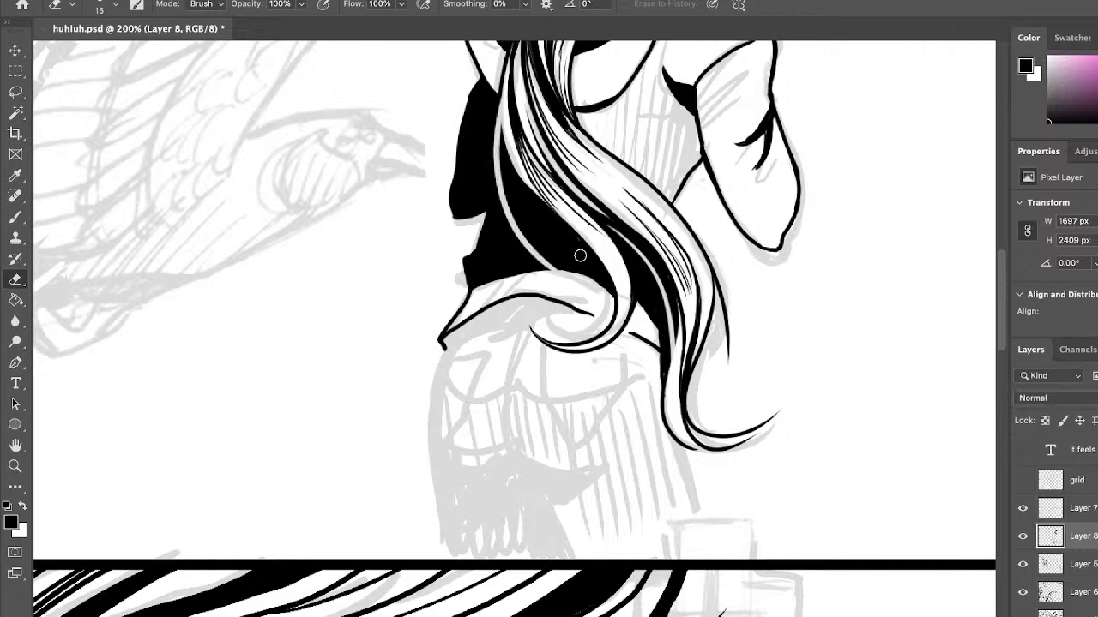
key("super+z")
left_click_drag(501, 120, 564, 245)
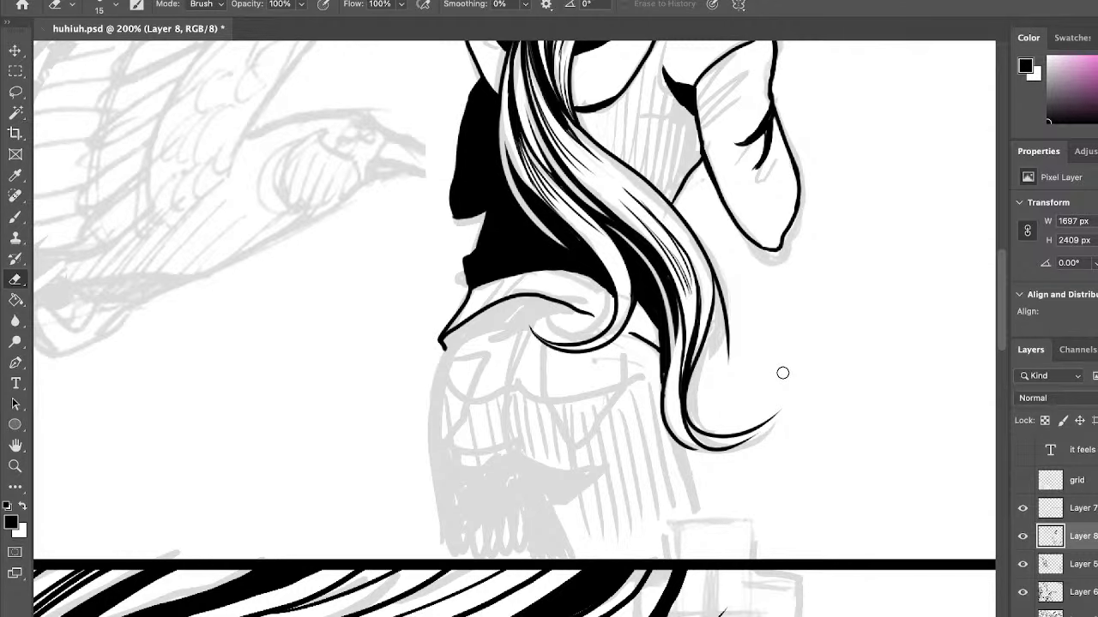
Ink the outer contour of the left hip and thigh, the centre line below the hem and the inner thigh edge.
key("b")
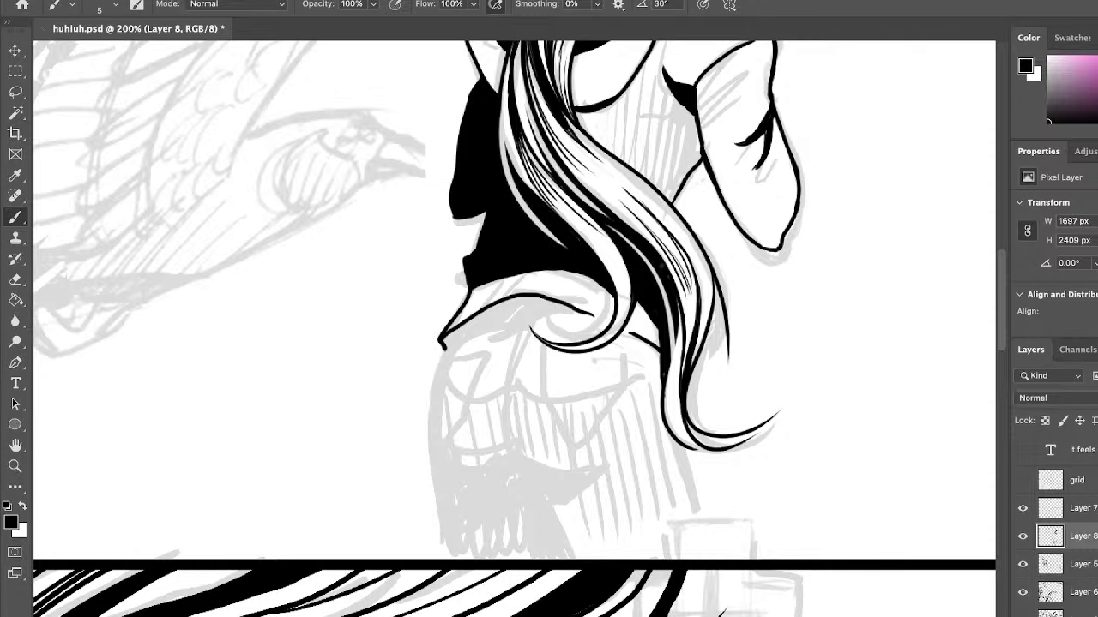
mouse_move(455, 329)
left_mouse_down()
mouse_move(426, 415)
mouse_move(447, 562)
left_mouse_up()
left_click_drag(447, 343, 470, 319)
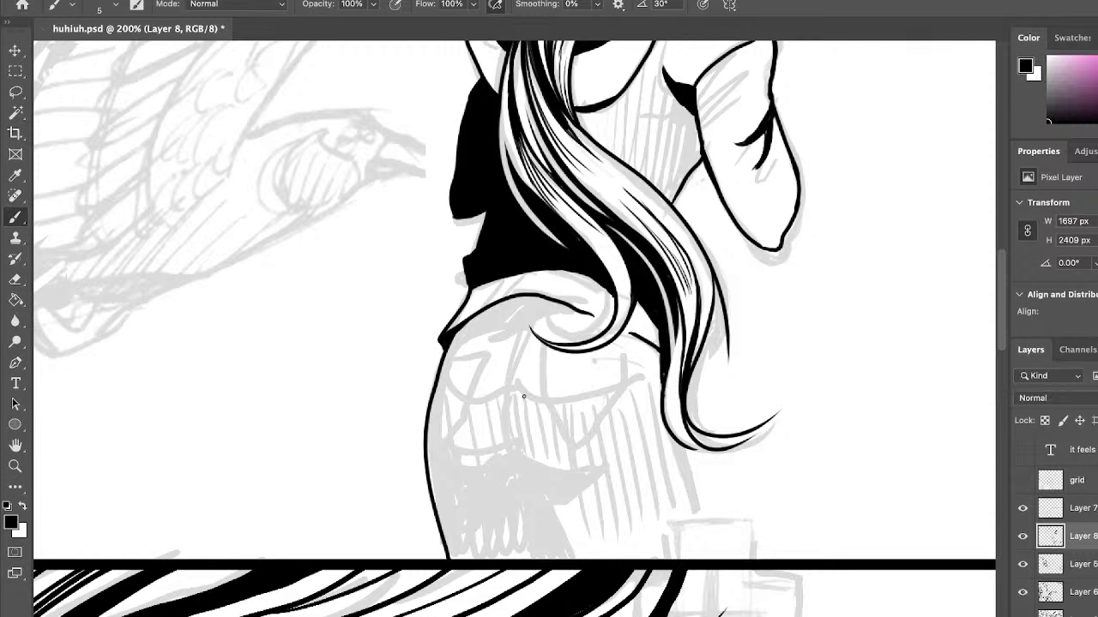
mouse_move(528, 300)
left_mouse_down()
mouse_move(504, 436)
mouse_move(530, 471)
mouse_move(598, 473)
mouse_move(607, 457)
mouse_move(554, 513)
mouse_move(578, 559)
left_mouse_up()
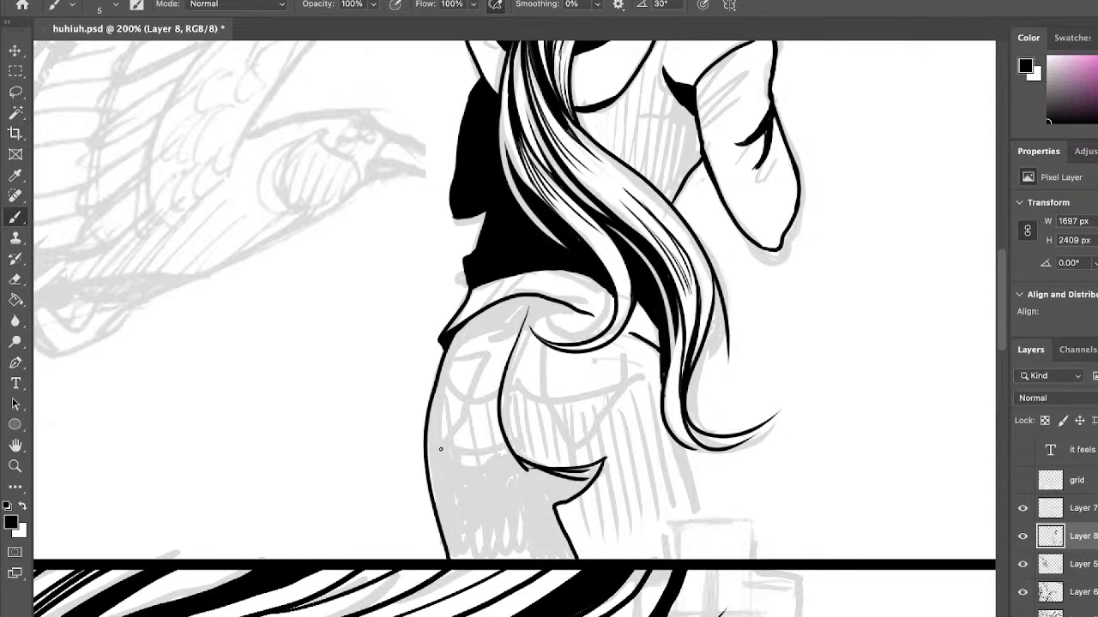
Ink the rounded contour of the left seat of the trousers, closing it up to the hem with a dark fold.
mouse_move(438, 382)
left_mouse_down()
mouse_move(497, 463)
mouse_move(506, 448)
left_mouse_up()
key("super+z")
mouse_move(439, 381)
left_mouse_down()
mouse_move(487, 457)
mouse_move(511, 442)
left_mouse_up()
mouse_move(434, 404)
left_mouse_down()
mouse_move(483, 334)
mouse_move(521, 323)
mouse_move(533, 307)
mouse_move(566, 304)
mouse_move(516, 324)
mouse_move(564, 304)
mouse_move(530, 316)
left_mouse_up()
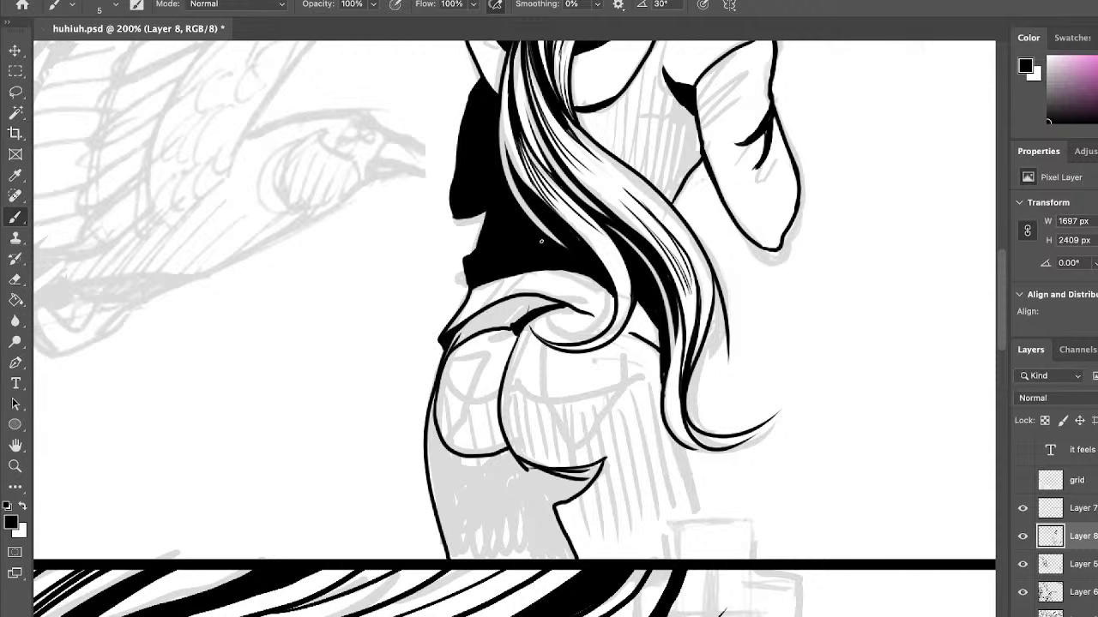
Fill the crease shadow under the right side of the seat with solid black and clean up its edges.
mouse_move(601, 463)
left_mouse_down()
mouse_move(525, 467)
mouse_move(507, 448)
mouse_move(550, 503)
mouse_move(544, 478)
mouse_move(557, 477)
mouse_move(567, 499)
mouse_move(573, 479)
mouse_move(590, 473)
mouse_move(575, 496)
mouse_move(603, 463)
left_mouse_up()
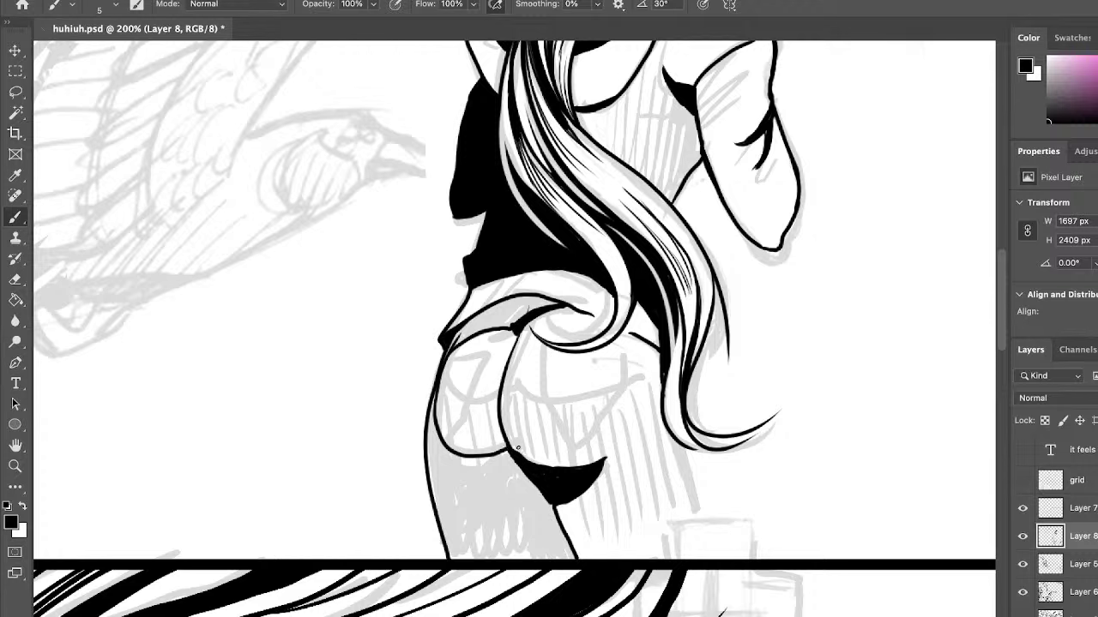
left_click_drag(518, 448, 506, 445)
left_click_drag(545, 469, 588, 462)
key("e")
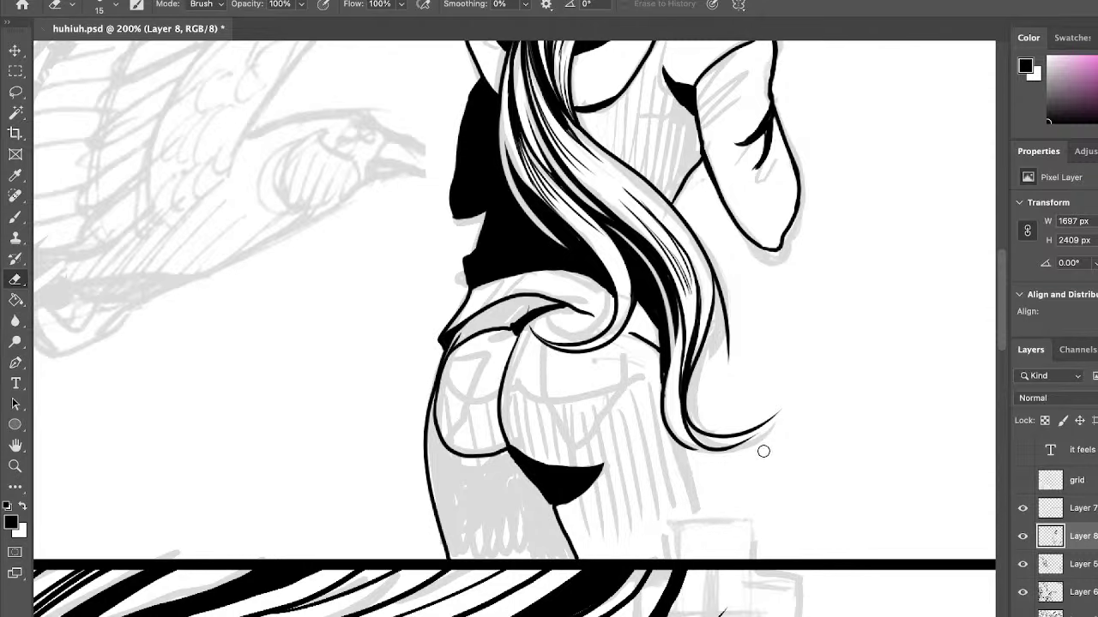
Ink and thicken the right thigh's outer line below the hair curl, and thicken the strand's left edge at the hip.
key("b")
left_click_drag(688, 450, 702, 555)
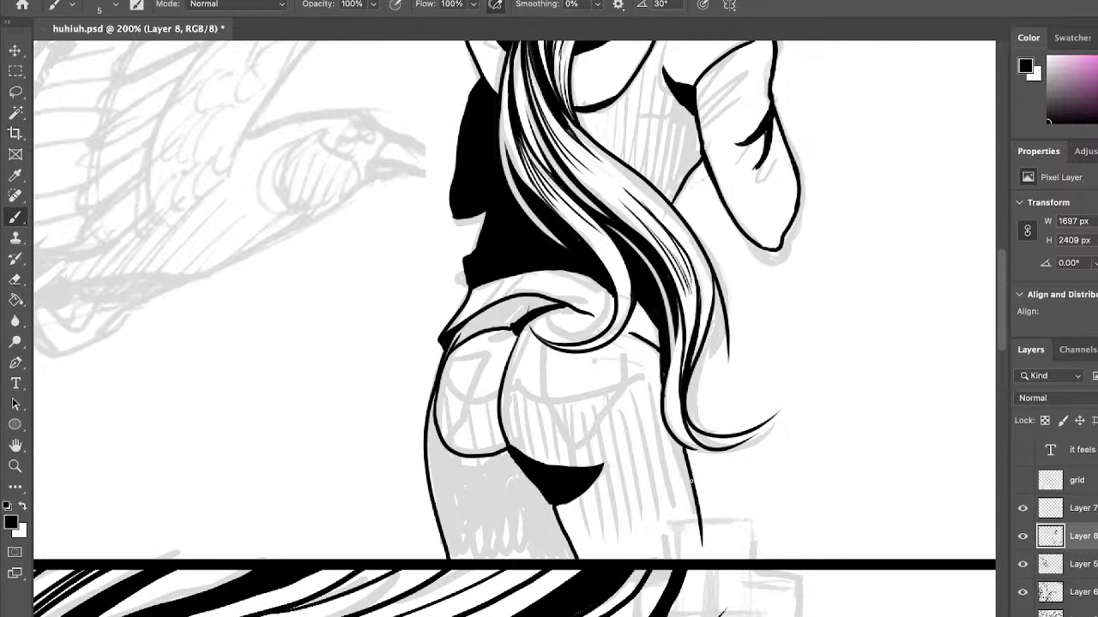
key("ctrl+z")
left_click_drag(688, 448, 703, 560)
key("ctrl+z")
left_click_drag(686, 446, 705, 559)
key("ctrl+z")
left_click_drag(687, 448, 704, 555)
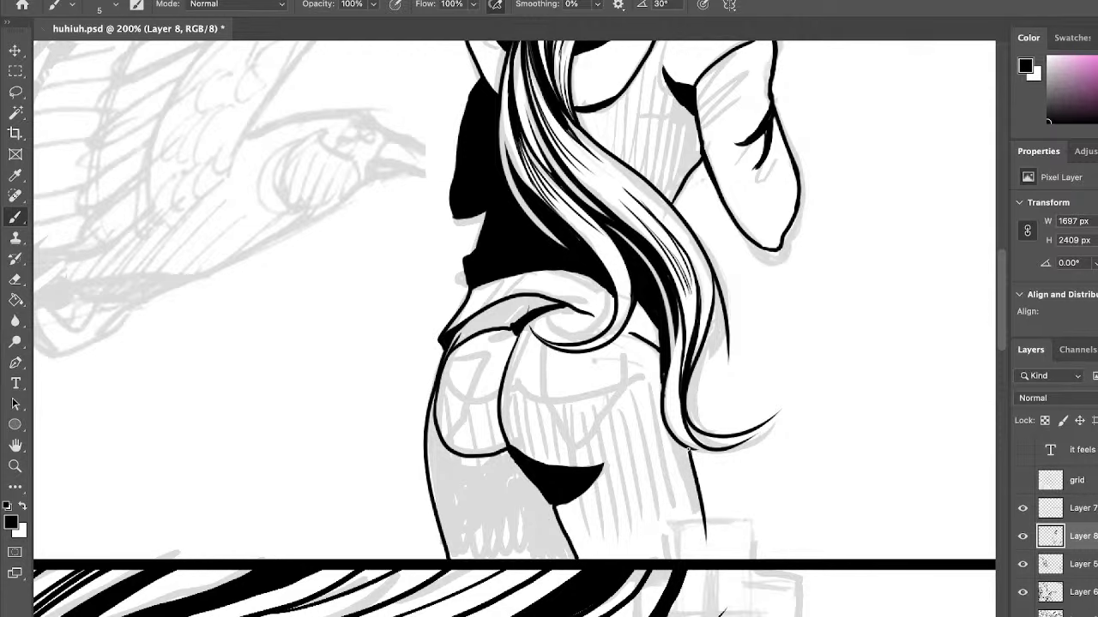
mouse_move(689, 450)
left_mouse_down()
mouse_move(701, 505)
mouse_move(696, 463)
left_mouse_up()
left_click_drag(660, 382, 661, 412)
left_click_drag(662, 348, 655, 326)
Hatch the shirt's hem band with short slanted fold lines on both sides of the hair strand.
mouse_move(511, 291)
left_mouse_down()
mouse_move(532, 272)
mouse_move(517, 275)
left_mouse_up()
mouse_move(475, 307)
left_mouse_down()
mouse_move(517, 250)
mouse_move(528, 289)
mouse_move(560, 268)
left_mouse_up()
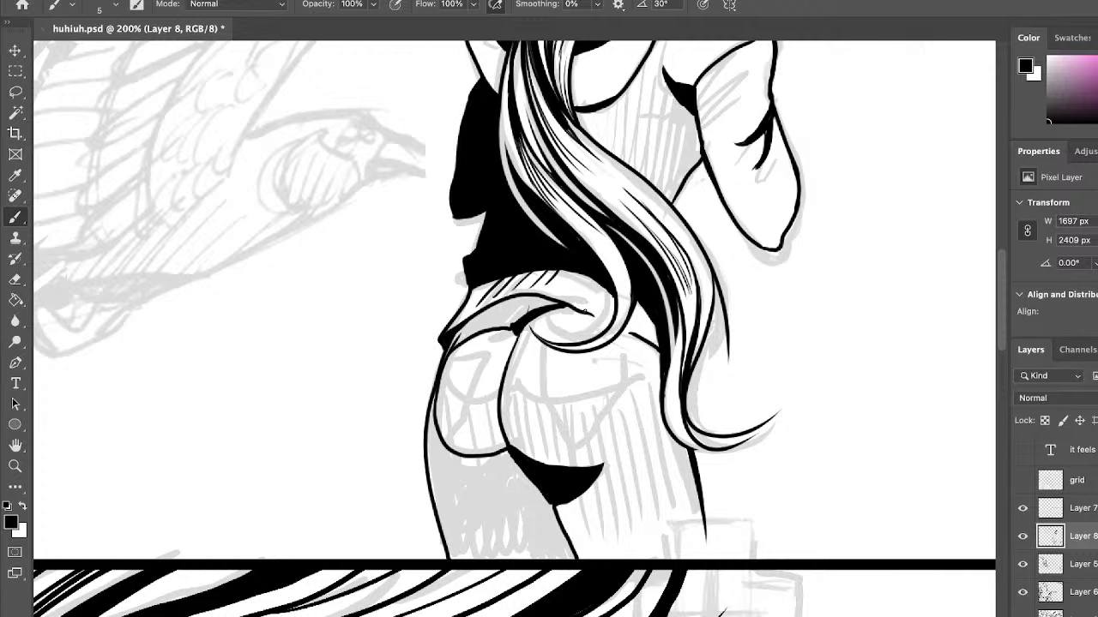
left_click_drag(637, 300, 652, 339)
mouse_move(598, 308)
left_mouse_down()
mouse_move(607, 290)
mouse_move(612, 299)
left_mouse_up()
left_click_drag(610, 302, 614, 288)
Ink thick tapering fold shadows fanning across the near sleeve from the armpit.
scroll(994, 334, "up", 6)
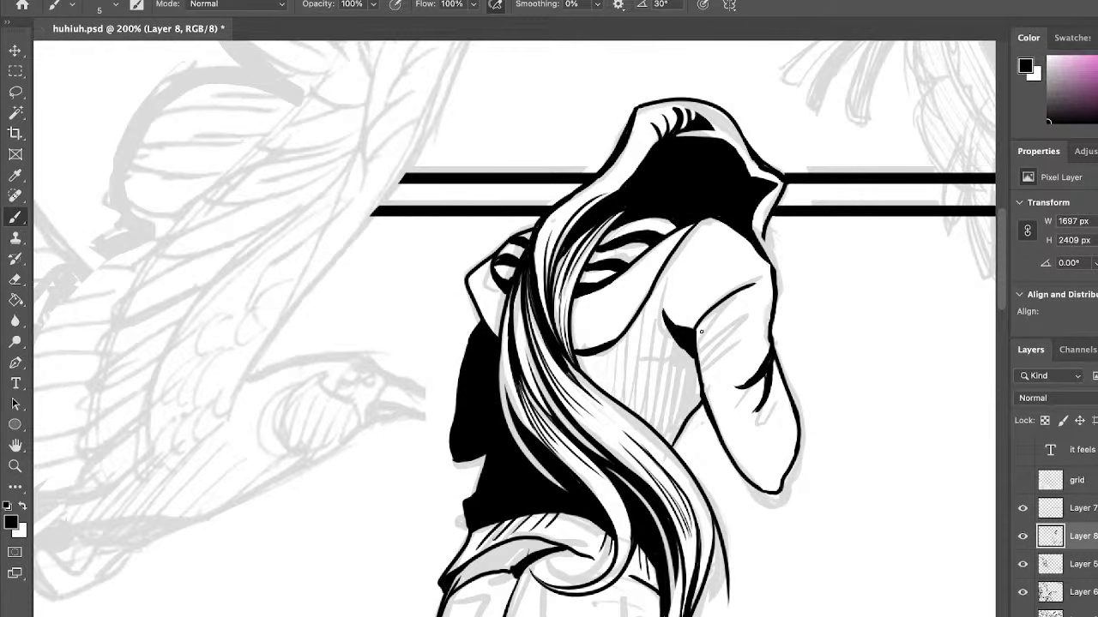
mouse_move(697, 341)
left_mouse_down()
mouse_move(731, 294)
mouse_move(705, 325)
mouse_move(711, 310)
mouse_move(746, 289)
left_mouse_up()
mouse_move(700, 360)
left_mouse_down()
mouse_move(746, 314)
mouse_move(702, 389)
mouse_move(701, 344)
mouse_move(744, 317)
mouse_move(704, 392)
left_mouse_up()
key("super+z")
key("super+z")
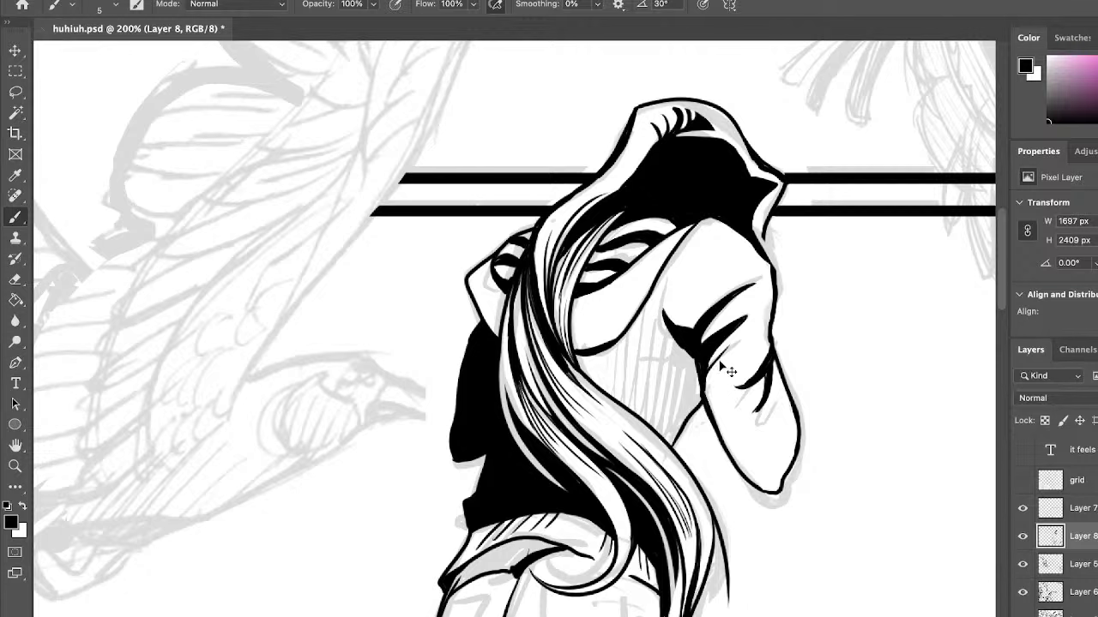
mouse_move(727, 348)
left_mouse_down()
mouse_move(708, 374)
mouse_move(715, 362)
left_mouse_up()
left_click_drag(703, 404, 715, 379)
Clean up the left inner edge of the hood opening and hide Layer 8 to view the sketch beneath.
left_click(15, 279)
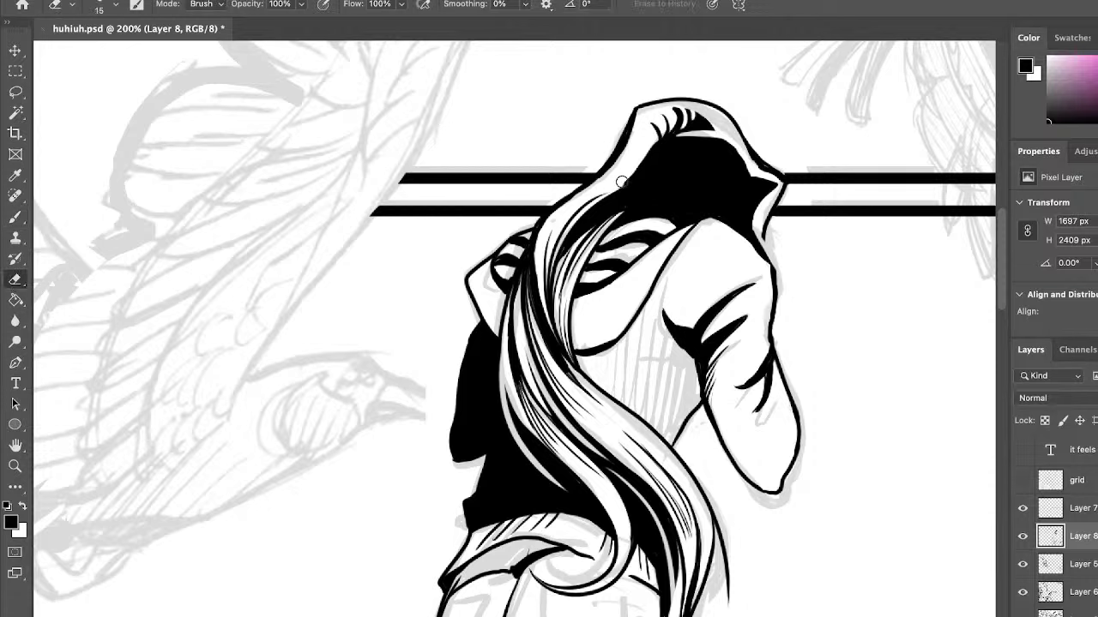
left_click(17, 216)
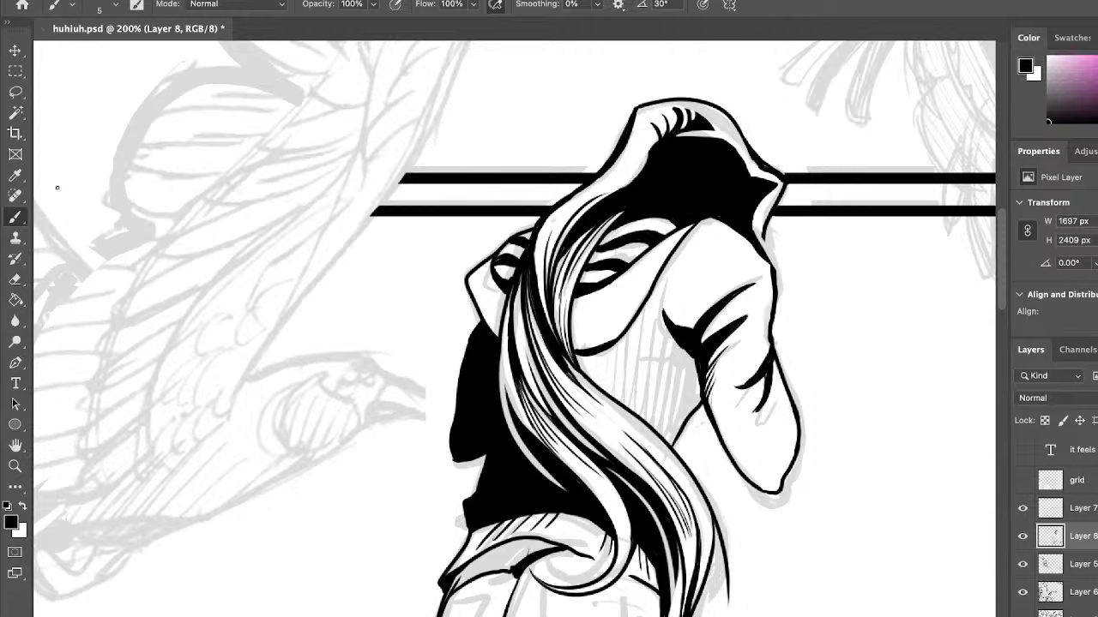
mouse_move(655, 145)
left_mouse_down()
mouse_move(635, 177)
mouse_move(656, 144)
left_mouse_up()
left_click(1022, 536)
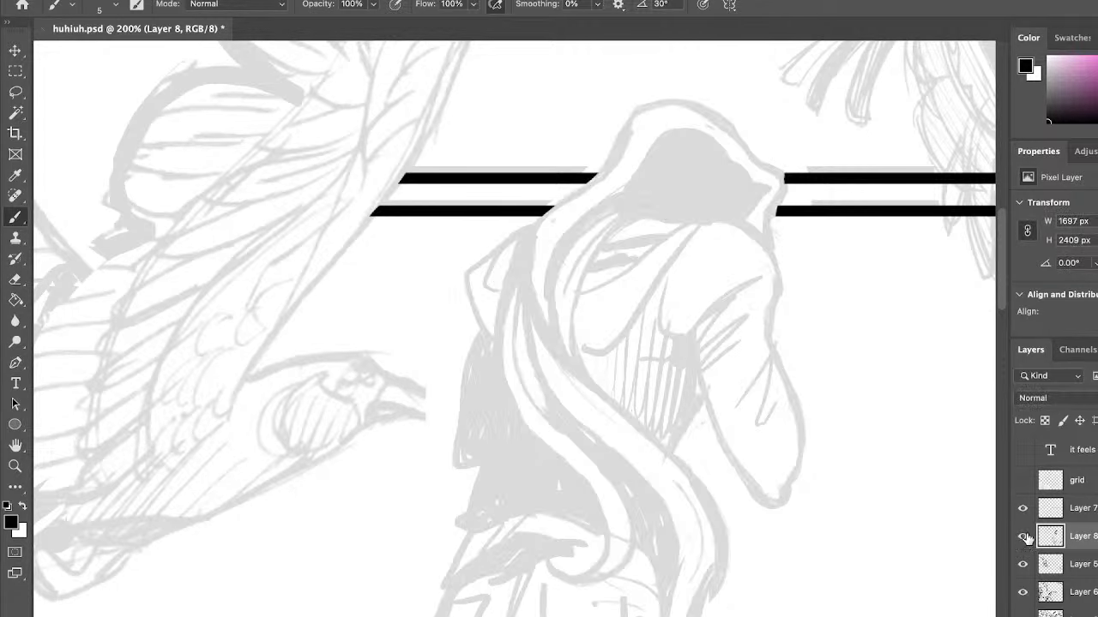
Show Layer 8, add a new layer above it and hatch the torso between the hair and near sleeve with fine slanted lines.
left_click(1022, 536)
key("alt+shift+super+n")
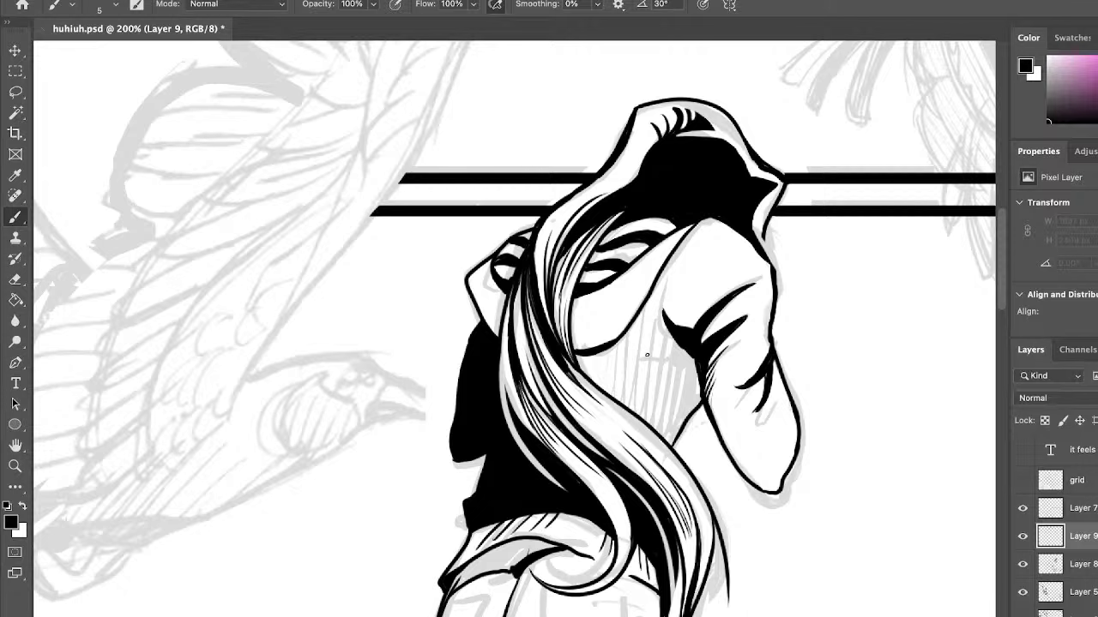
left_click_drag(611, 361, 632, 425)
left_click_drag(615, 350, 643, 418)
left_click_drag(621, 346, 648, 422)
left_click_drag(648, 430, 657, 448)
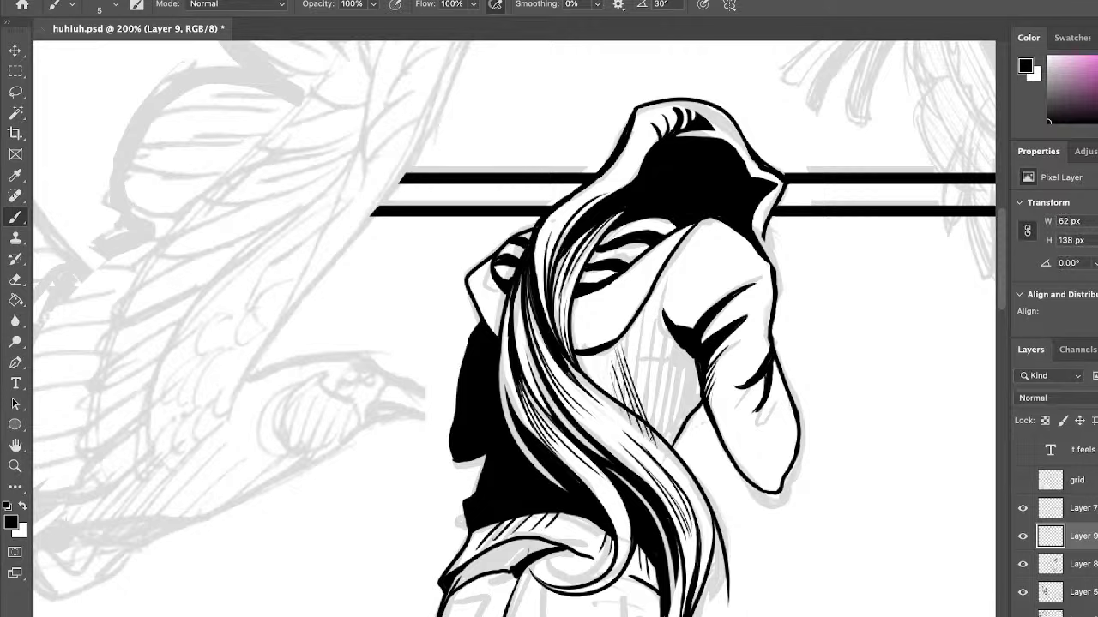
left_click_drag(624, 348, 654, 428)
left_click_drag(628, 344, 667, 446)
mouse_move(643, 319)
left_mouse_down()
mouse_move(674, 442)
mouse_move(681, 428)
mouse_move(693, 449)
mouse_move(691, 415)
left_mouse_up()
mouse_move(676, 343)
left_mouse_down()
mouse_move(694, 410)
mouse_move(690, 384)
left_mouse_up()
mouse_move(682, 347)
left_mouse_down()
mouse_move(705, 427)
mouse_move(698, 396)
left_mouse_up()
mouse_move(689, 357)
left_mouse_down()
mouse_move(710, 427)
mouse_move(699, 384)
mouse_move(700, 438)
left_mouse_up()
left_click_drag(681, 377, 705, 428)
left_click_drag(667, 359, 699, 463)
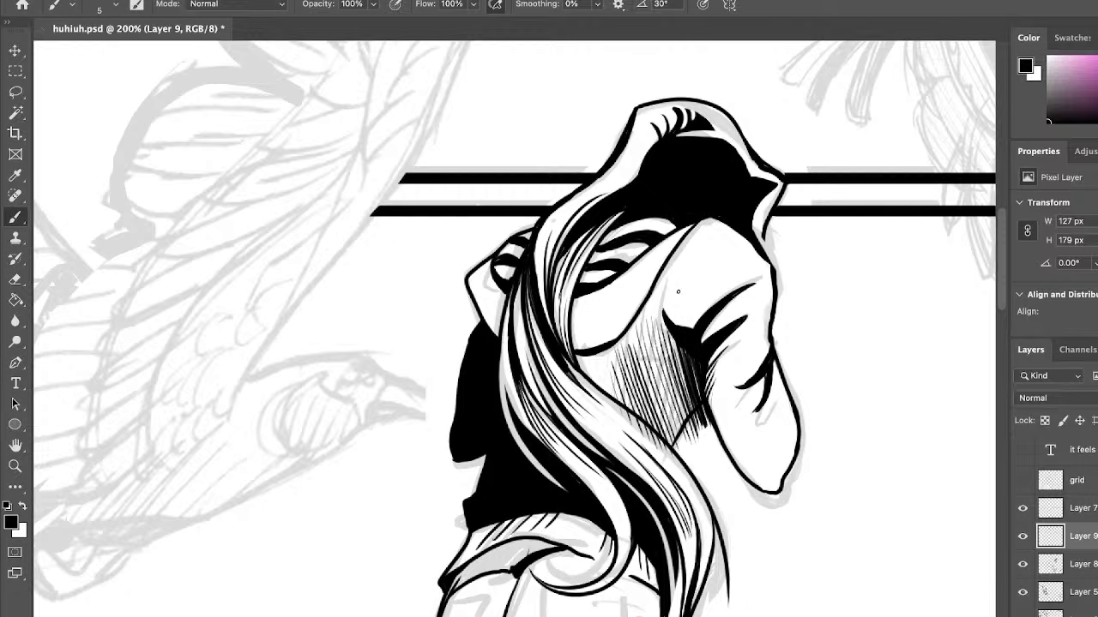
Erase the hatching that overshoots the torso's lower edge and blacken the shadow under the armpit.
key("e")
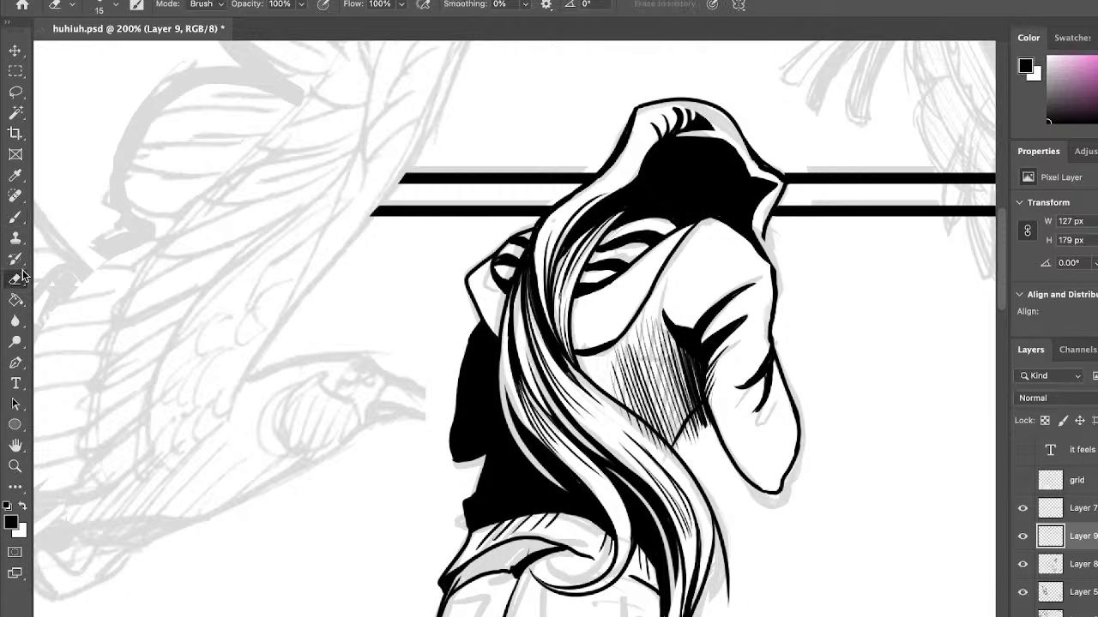
mouse_move(670, 443)
left_mouse_down()
mouse_move(715, 410)
mouse_move(684, 453)
mouse_move(700, 457)
mouse_move(750, 367)
mouse_move(714, 385)
mouse_move(741, 351)
left_mouse_up()
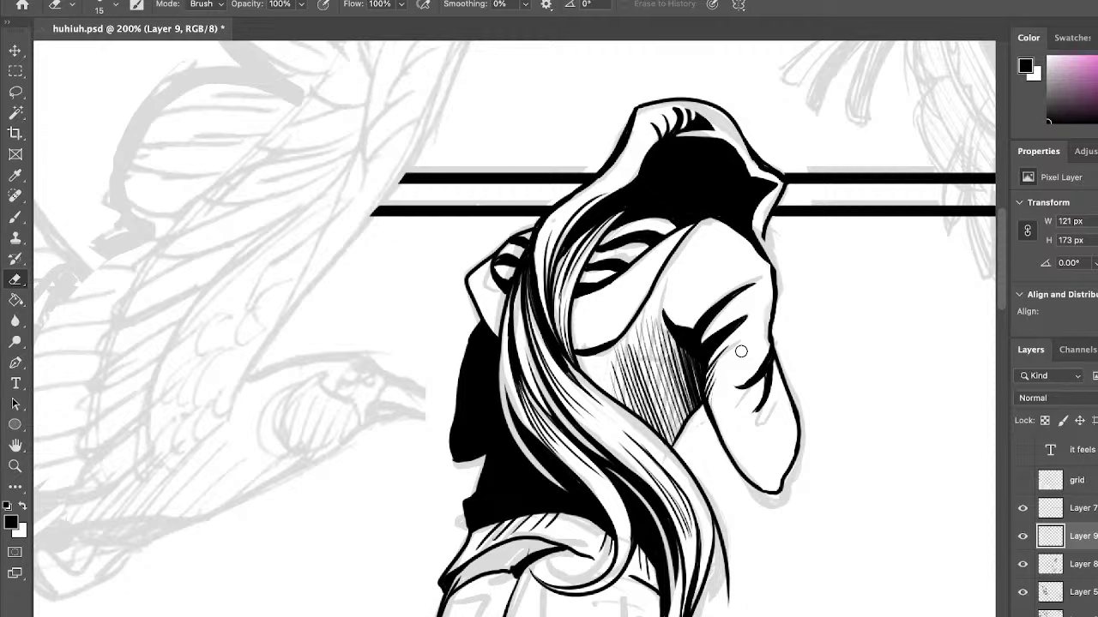
left_click(15, 217)
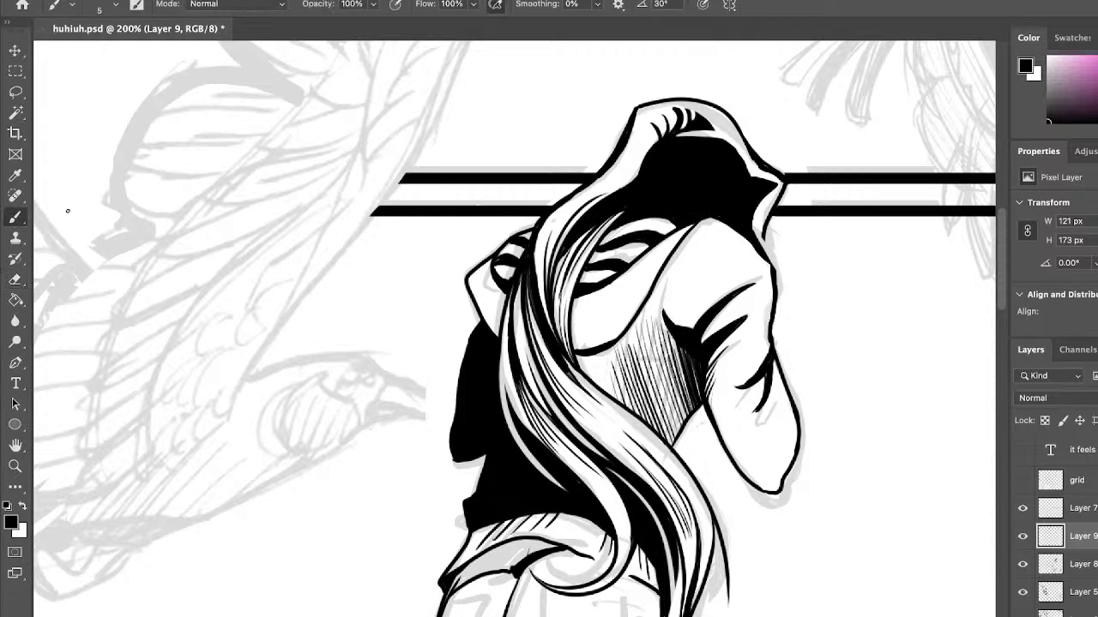
mouse_move(685, 351)
left_mouse_down()
mouse_move(698, 385)
mouse_move(679, 343)
mouse_move(679, 357)
left_mouse_up()
Check the torso hatching against the sketch by toggling layer visibility, and merge Layer 9 into Layer 8.
left_click(1023, 537)
left_click(1023, 537)
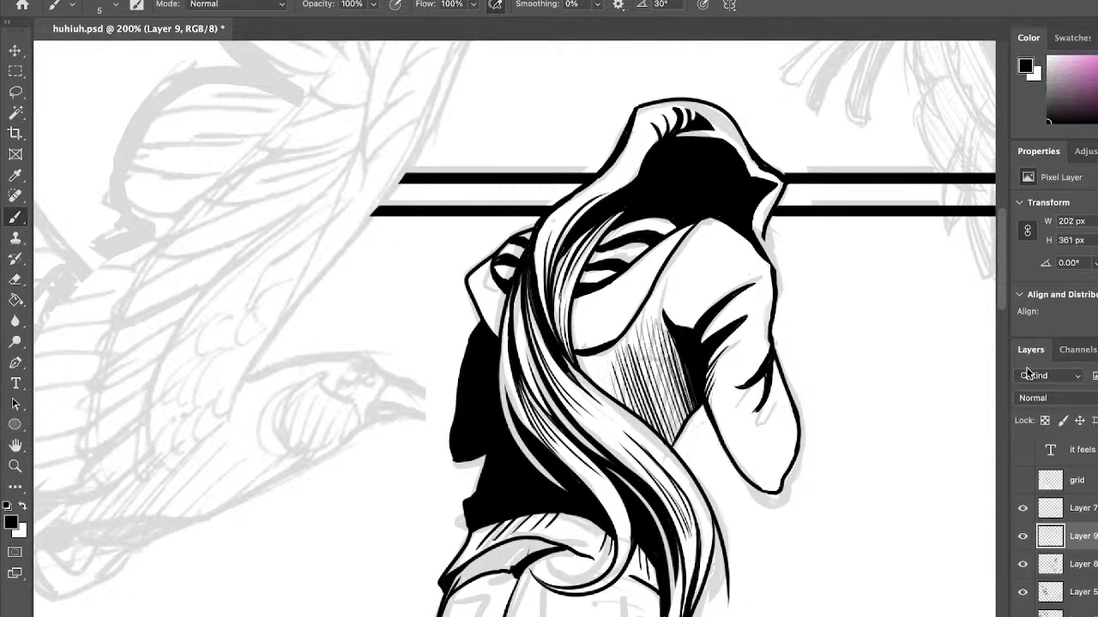
key("ctrl+e")
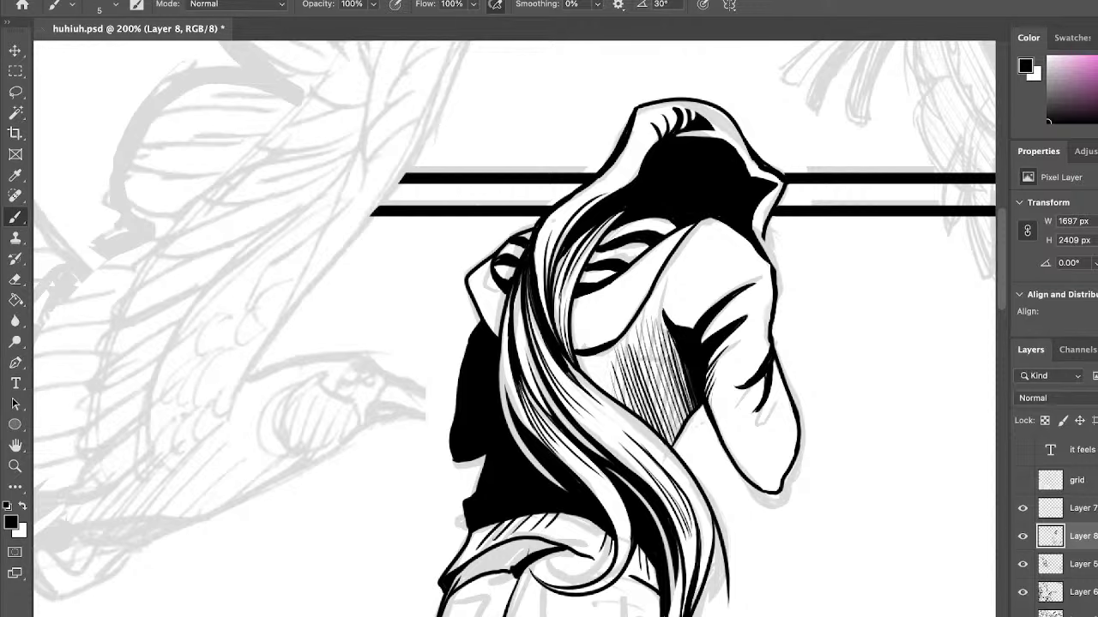
left_click(1023, 536)
left_click(1023, 536)
mouse_move(999, 293)
left_mouse_down()
mouse_move(998, 348)
mouse_move(998, 312)
mouse_move(1024, 303)
left_mouse_up()
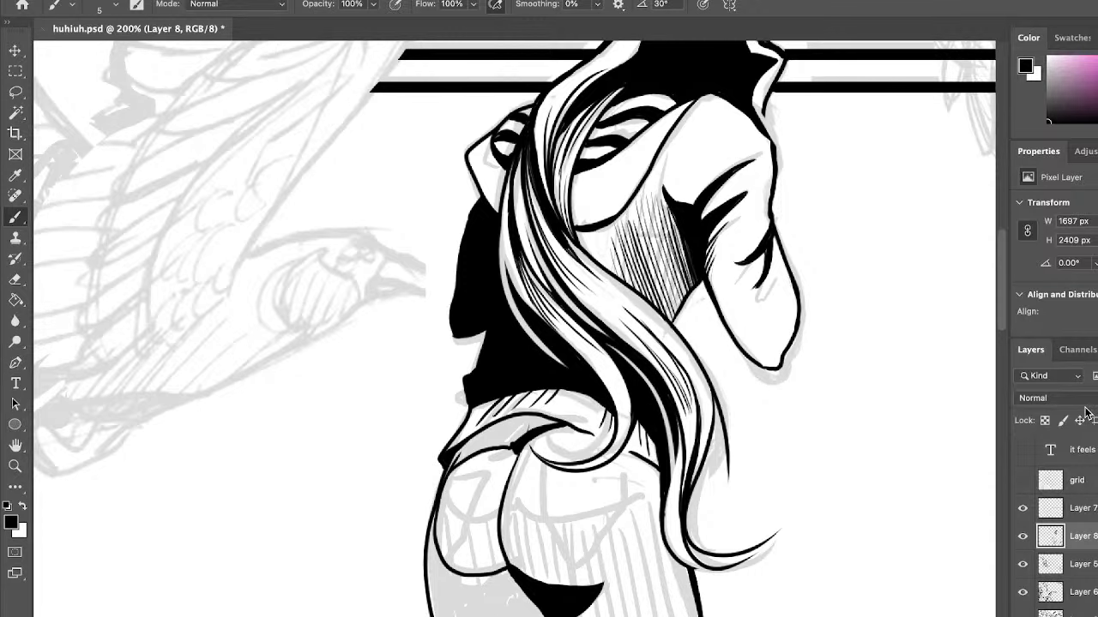
left_click(1023, 536)
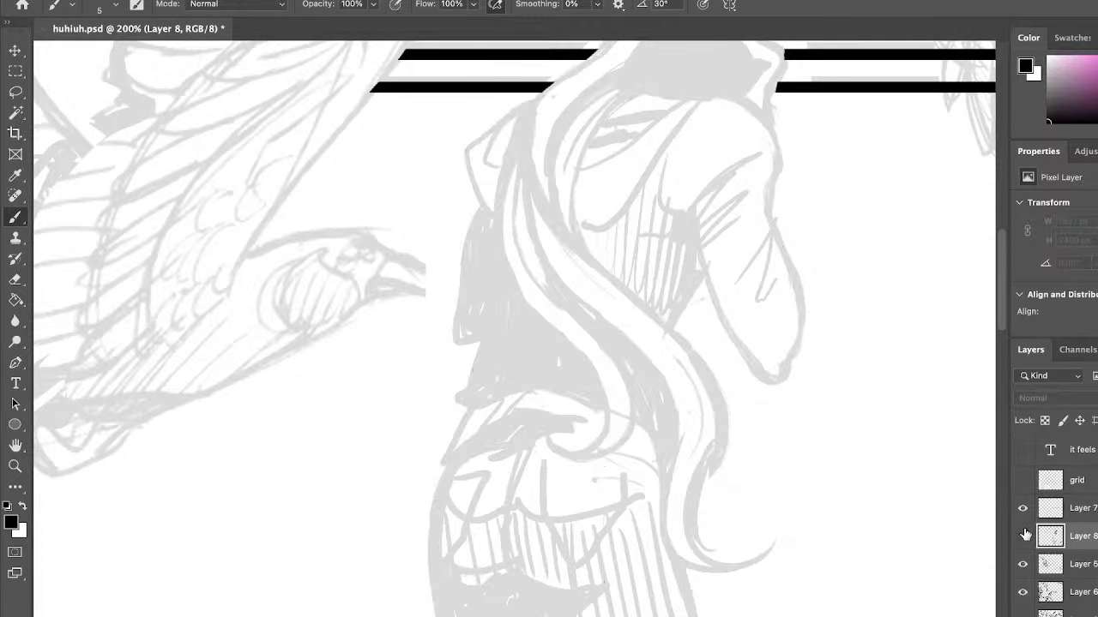
left_click(1023, 536)
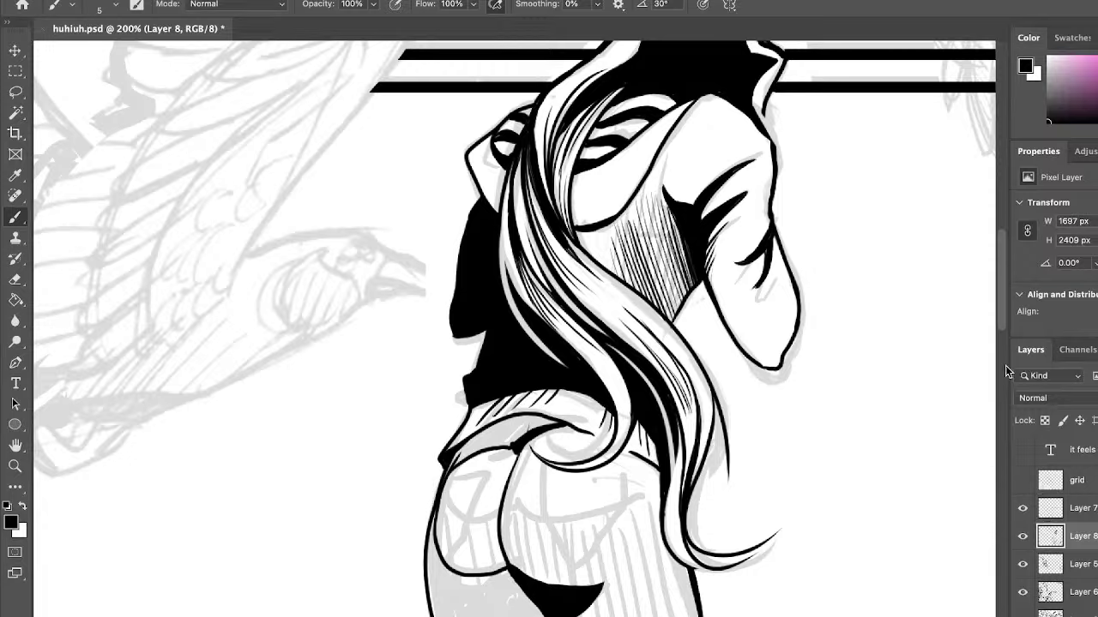
Outline the left thigh and the shadow under the shirt hem with the Lasso, fill the selection black and deselect.
scroll(1003, 343, "down", 3)
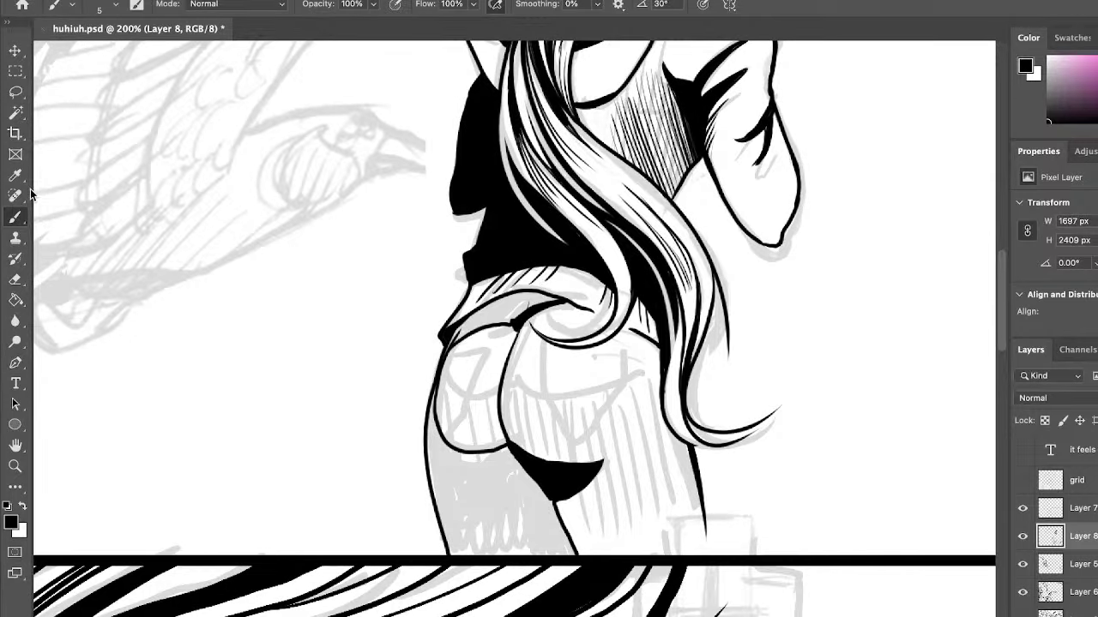
left_click(15, 92)
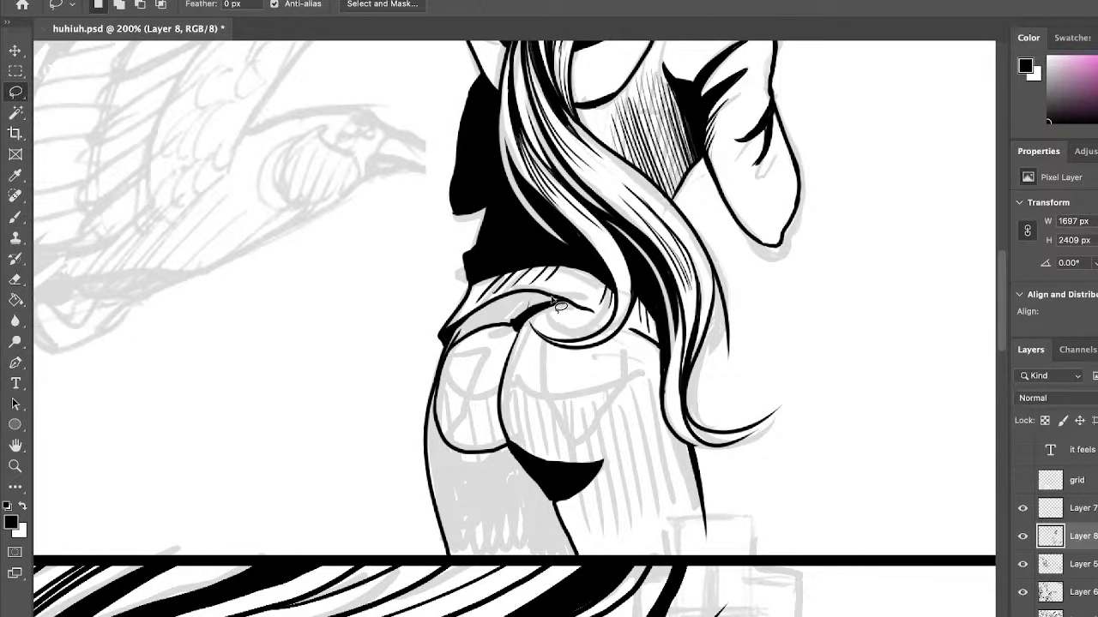
mouse_move(558, 305)
left_mouse_down()
mouse_move(519, 332)
mouse_move(480, 332)
mouse_move(455, 347)
mouse_move(437, 414)
mouse_move(452, 449)
mouse_move(507, 452)
mouse_move(545, 485)
mouse_move(566, 560)
mouse_move(451, 561)
mouse_move(434, 500)
mouse_move(435, 387)
mouse_move(482, 324)
left_mouse_up()
left_click(17, 301)
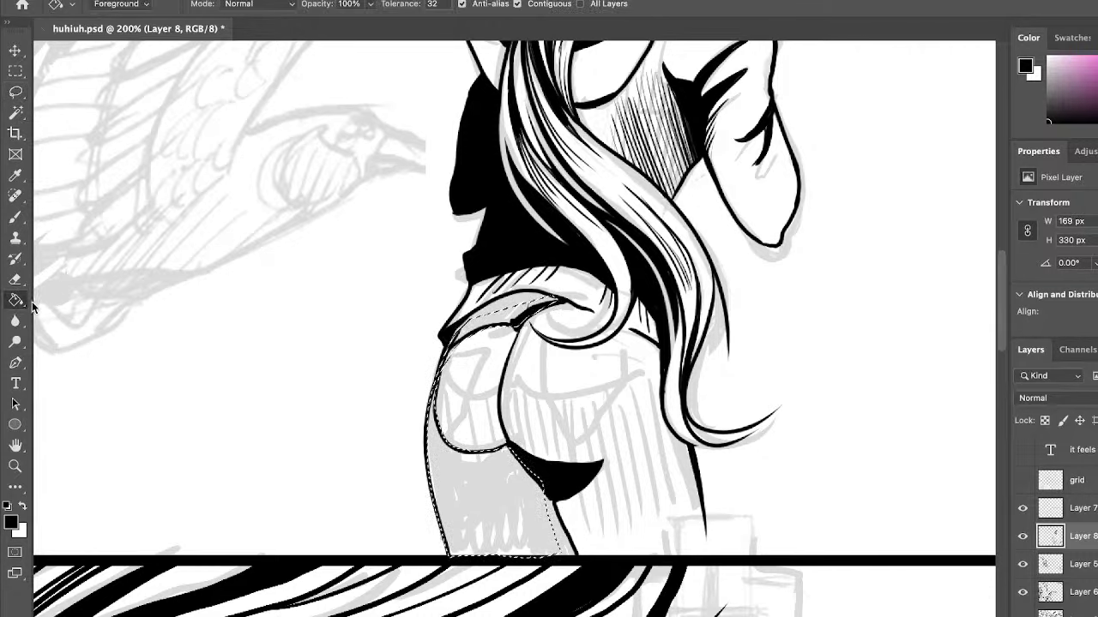
left_click(493, 467)
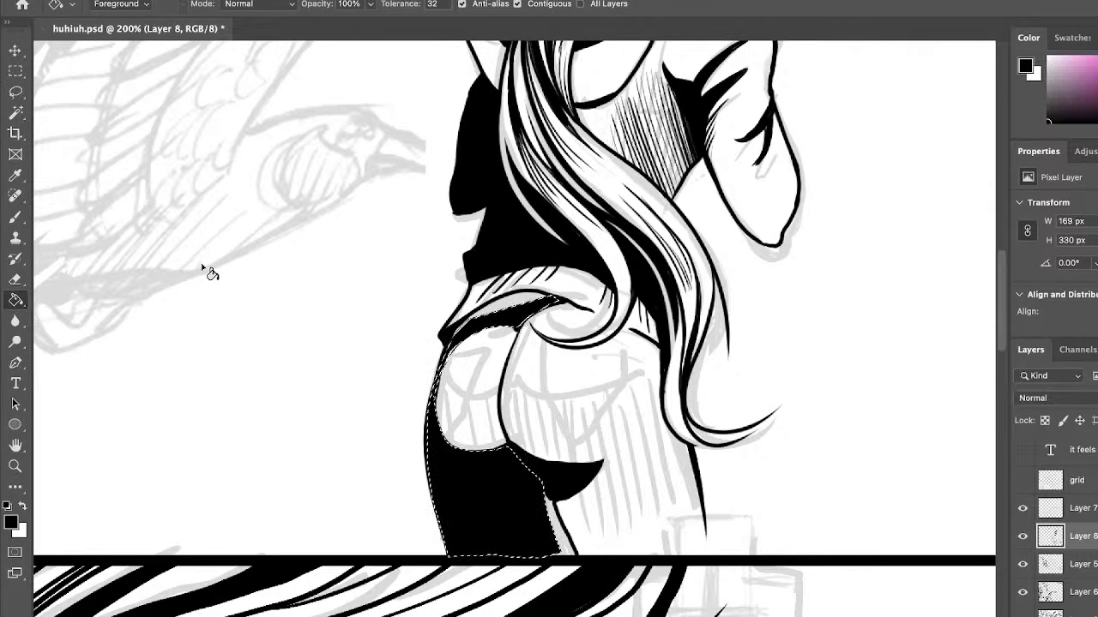
left_click(15, 93)
left_click(499, 254)
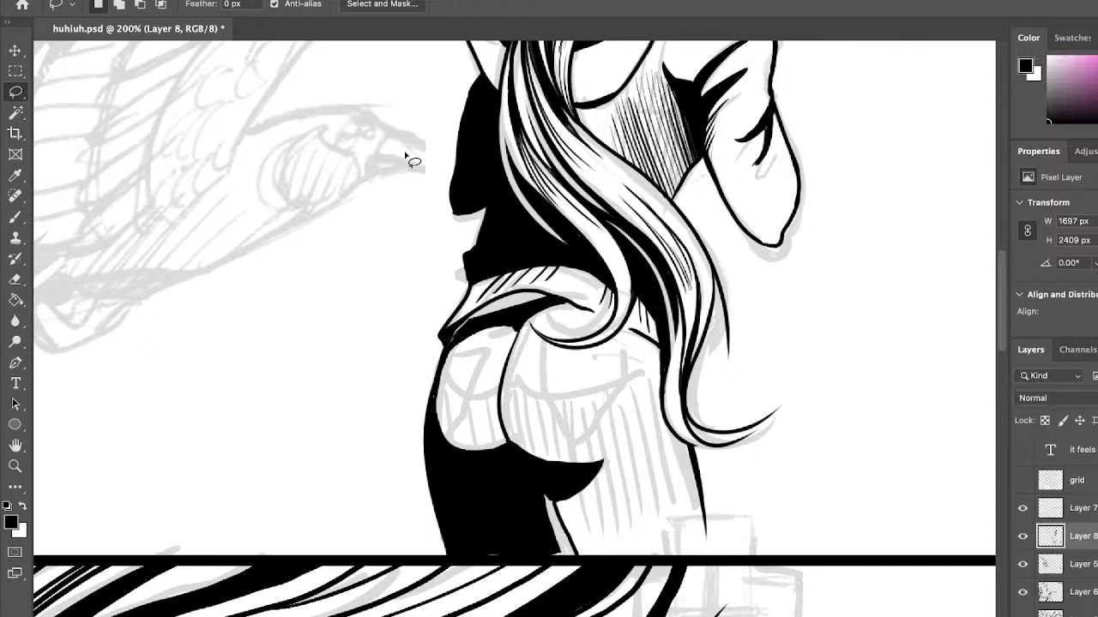
Touch up the gaps in the black fill along the inner thigh, at the panel border and under the shirt hem.
left_click(15, 216)
left_click_drag(544, 549, 559, 557)
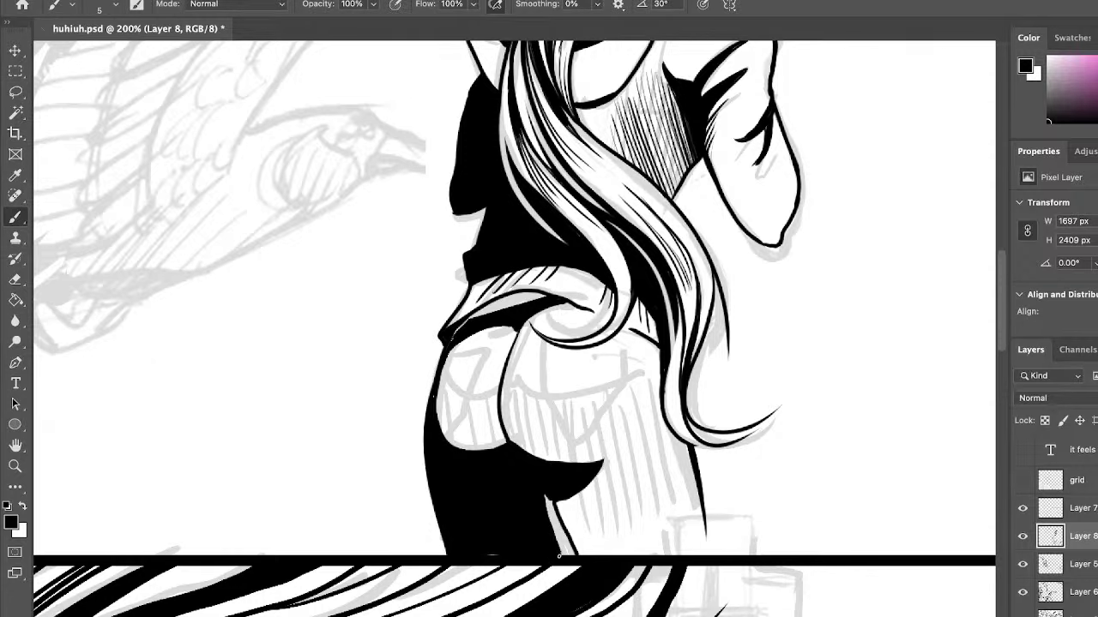
left_click_drag(544, 496, 563, 526)
mouse_move(492, 306)
left_mouse_down()
mouse_move(468, 318)
mouse_move(545, 293)
mouse_move(486, 314)
mouse_move(498, 310)
left_mouse_up()
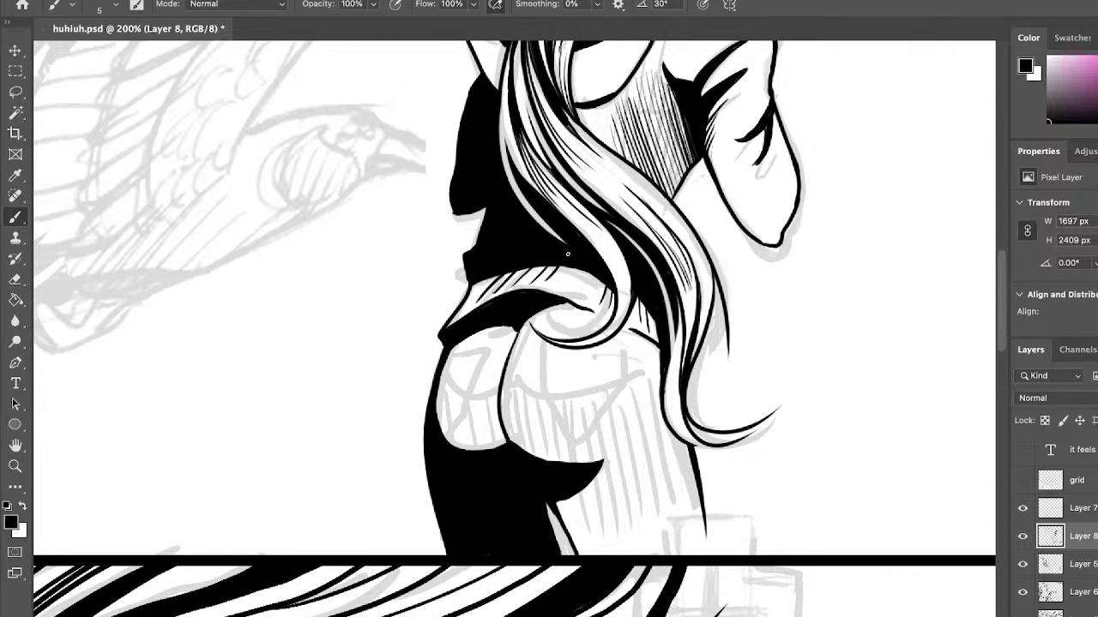
Add a new layer, hatch the lower left half of the jeans' seat and darken the center crease.
key("ctrl+shift+alt+n")
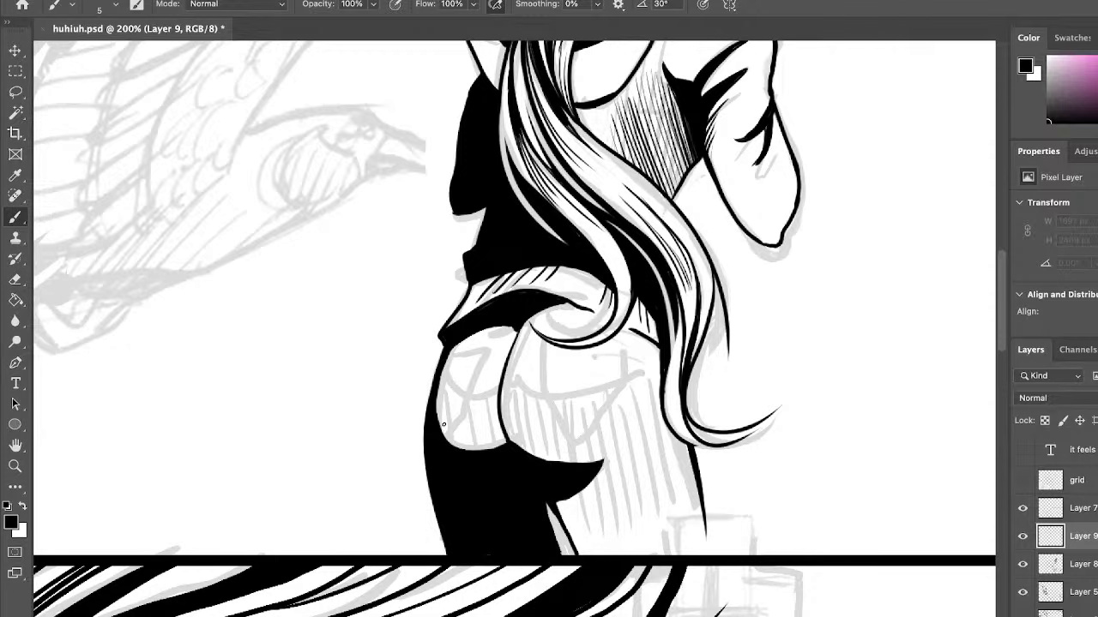
mouse_move(439, 402)
left_mouse_down()
mouse_move(454, 452)
mouse_move(474, 449)
left_mouse_up()
left_click_drag(458, 394, 479, 449)
left_click_drag(466, 405, 489, 448)
left_click_drag(474, 398, 498, 446)
mouse_move(482, 398)
left_mouse_down()
mouse_move(503, 444)
mouse_move(500, 423)
left_mouse_up()
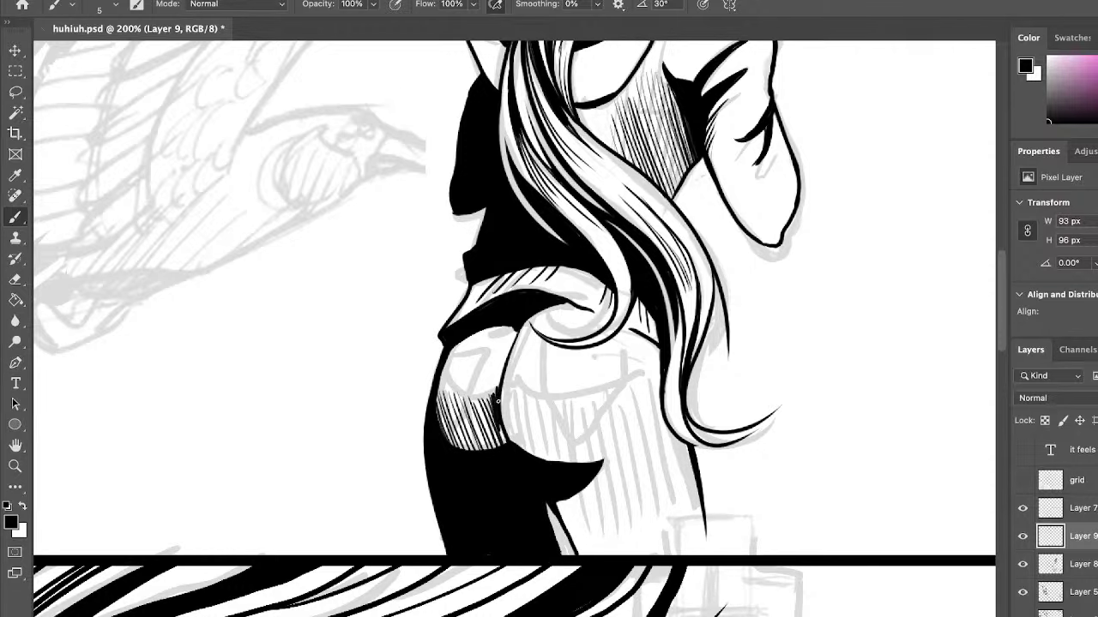
left_click_drag(499, 379, 508, 389)
mouse_move(500, 400)
left_mouse_down()
mouse_move(473, 386)
mouse_move(447, 395)
left_mouse_up()
left_click_drag(496, 430, 505, 446)
left_click_drag(500, 422, 506, 444)
Hatch the lower right half of the jeans' seat and the upper right thigh with long slanted lines.
mouse_move(506, 385)
left_mouse_down()
mouse_move(508, 441)
mouse_move(510, 397)
mouse_move(533, 454)
left_mouse_up()
mouse_move(531, 403)
left_mouse_down()
mouse_move(547, 459)
mouse_move(561, 461)
left_mouse_up()
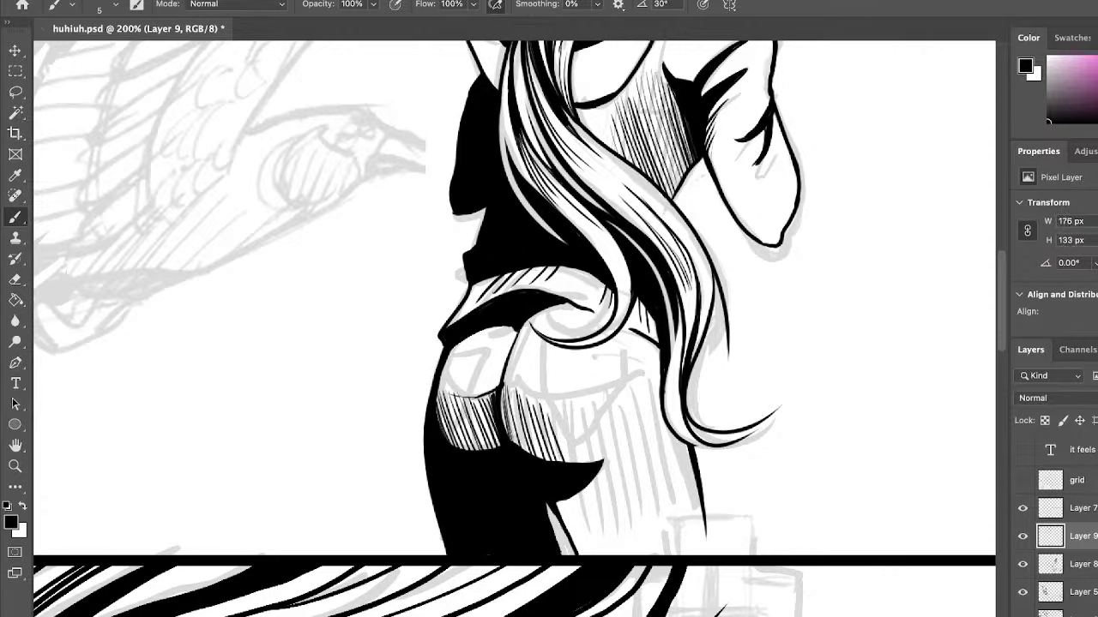
left_click_drag(556, 416, 570, 461)
left_click_drag(561, 408, 585, 461)
left_click_drag(571, 415, 597, 461)
left_click_drag(599, 468, 620, 527)
mouse_move(602, 410)
left_mouse_down()
mouse_move(632, 518)
mouse_move(657, 520)
left_mouse_up()
mouse_move(640, 399)
left_mouse_down()
mouse_move(669, 516)
mouse_move(679, 494)
left_mouse_up()
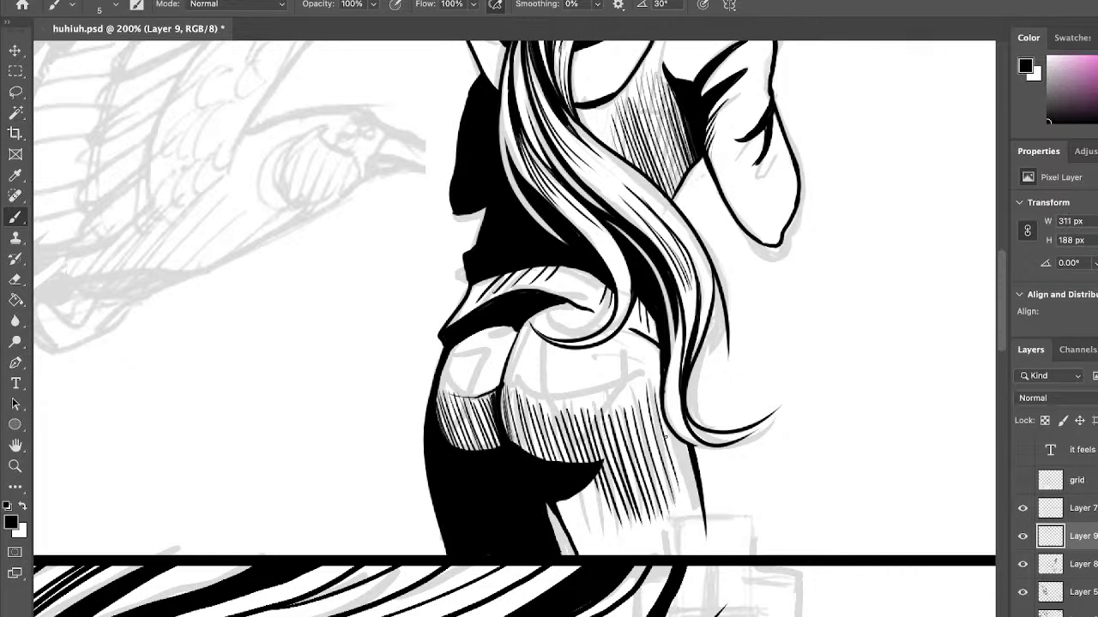
left_click_drag(663, 427, 686, 497)
left_click_drag(673, 397, 693, 478)
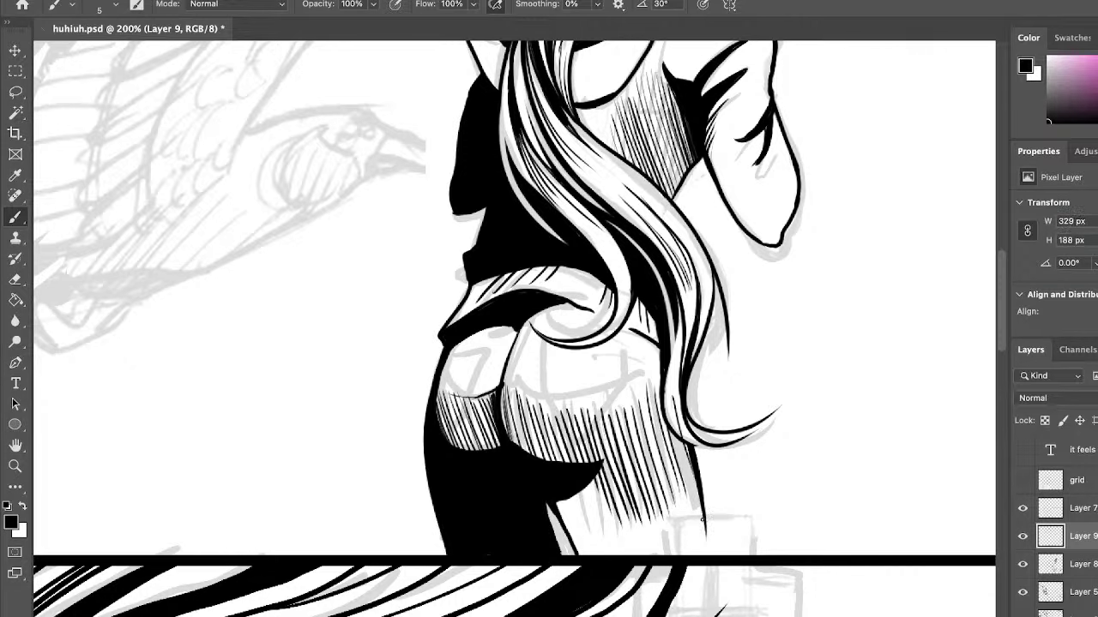
Hide the Layer 2 sketch and examine the line art with Layer 9 toggled off and on.
left_click(1029, 610)
left_click(1029, 610)
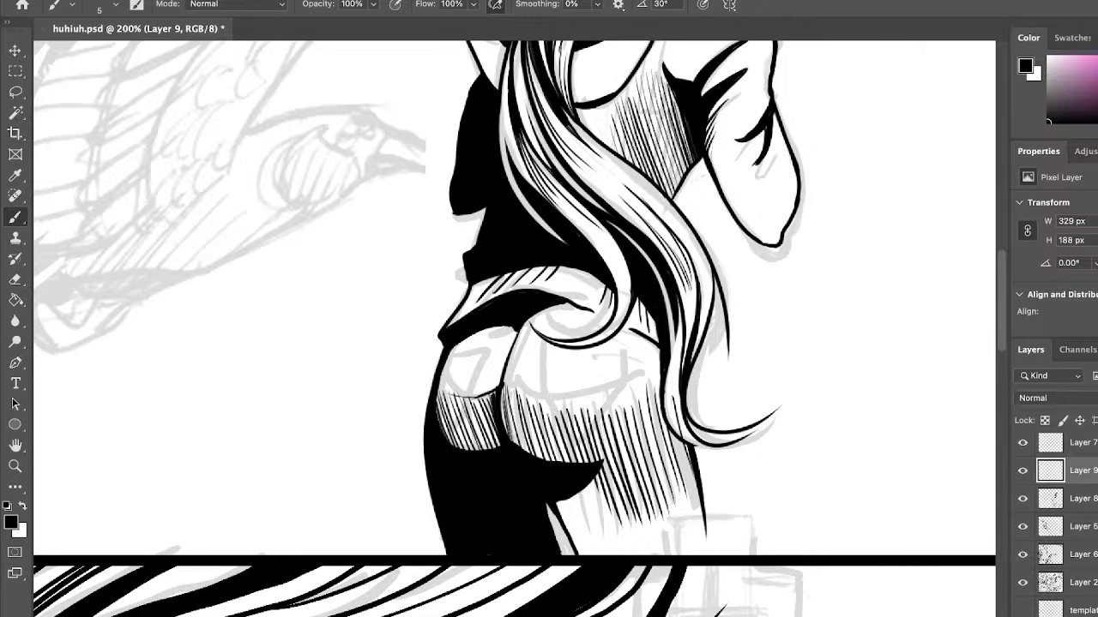
left_click(1022, 582)
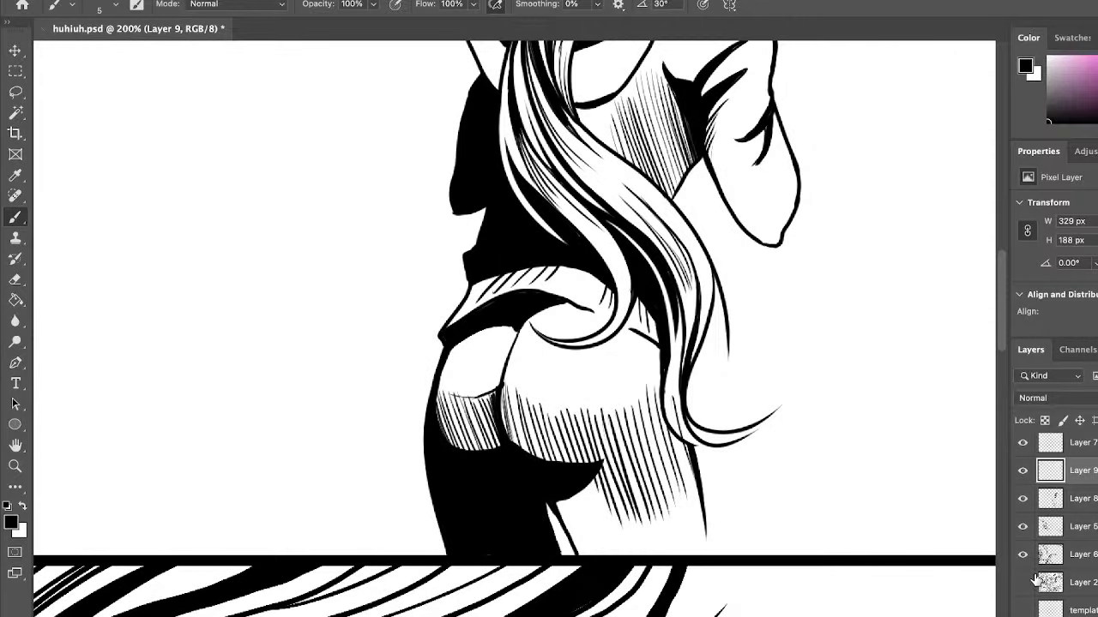
left_click(1023, 470)
left_click(1023, 471)
mouse_move(508, 387)
left_mouse_down()
mouse_move(563, 413)
mouse_move(669, 370)
left_mouse_up()
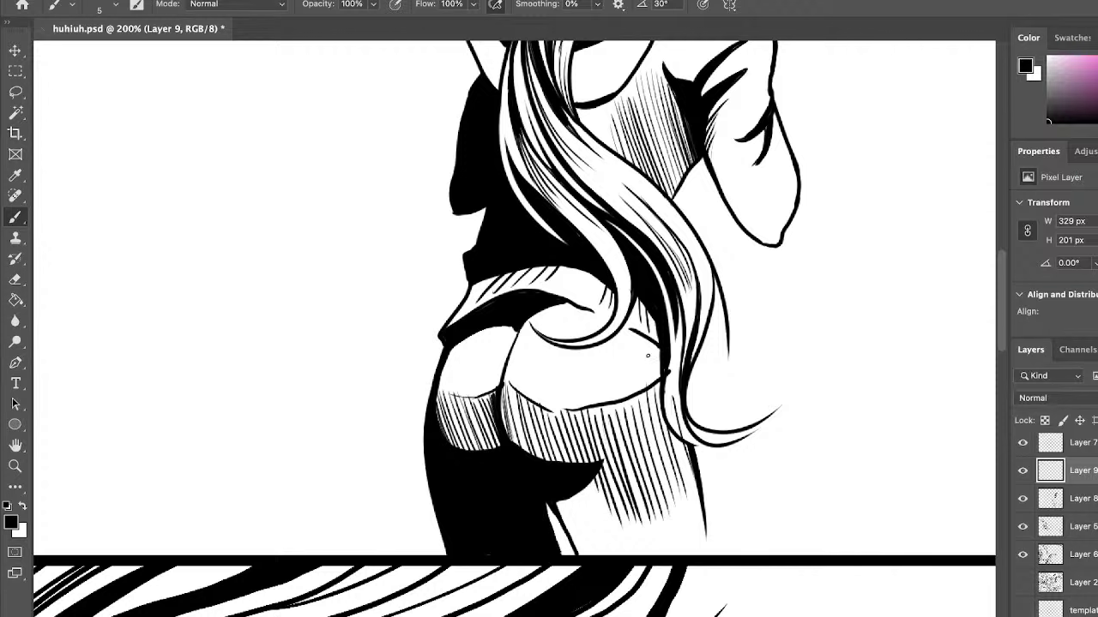
key("ctrl+z")
key("ctrl+z")
Ink a curved line along the top of the right seat's hatching and extend the thigh hatching down to the panel border.
mouse_move(506, 381)
left_mouse_down()
mouse_move(555, 400)
mouse_move(653, 379)
mouse_move(658, 342)
left_mouse_up()
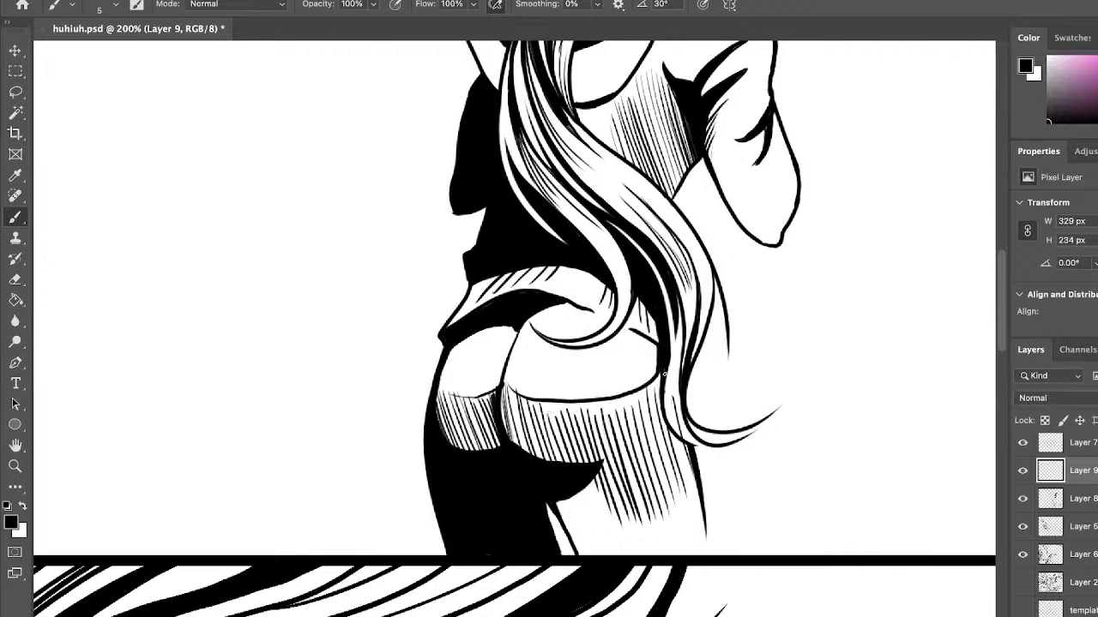
left_click_drag(559, 499, 595, 554)
left_click_drag(576, 496, 607, 554)
left_click_drag(586, 489, 619, 547)
left_click_drag(599, 487, 628, 557)
left_click_drag(619, 512, 636, 554)
left_click_drag(622, 509, 650, 554)
left_click_drag(640, 510, 667, 554)
left_click_drag(656, 501, 685, 554)
left_click_drag(678, 496, 700, 555)
left_click_drag(693, 498, 708, 555)
left_click_drag(694, 439, 713, 560)
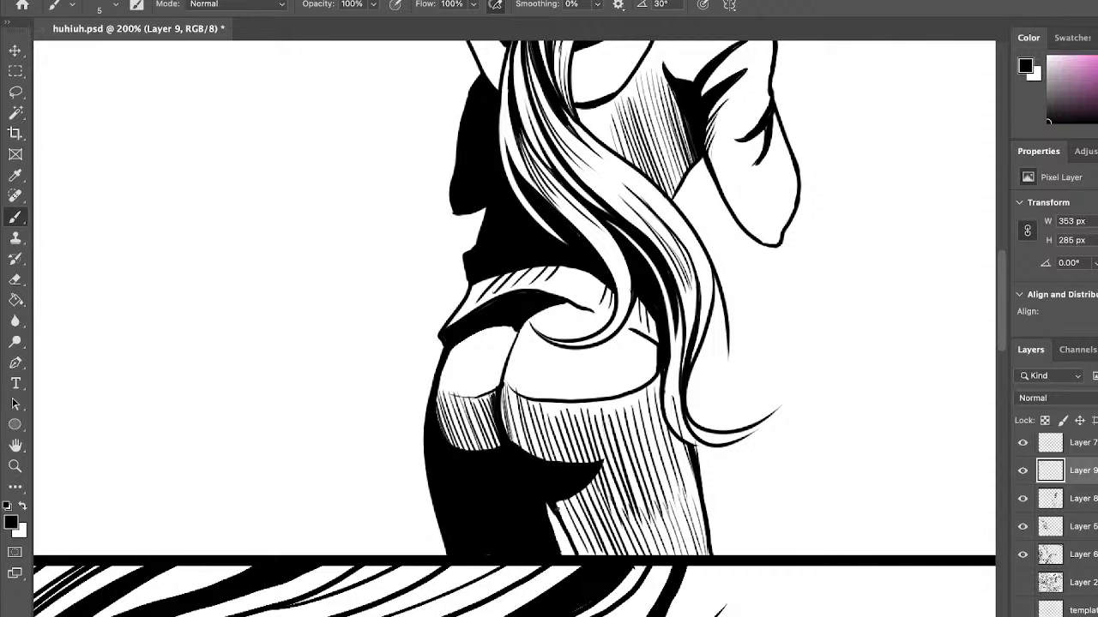
Darken the right leg's inner thigh with denser hatching down to the panel border.
left_click_drag(558, 503, 567, 521)
left_click_drag(563, 501, 578, 541)
left_click_drag(570, 497, 590, 554)
left_click_drag(582, 515, 599, 554)
mouse_move(559, 504)
left_mouse_down()
mouse_move(590, 552)
mouse_move(568, 542)
left_mouse_up()
left_click_drag(585, 549, 599, 561)
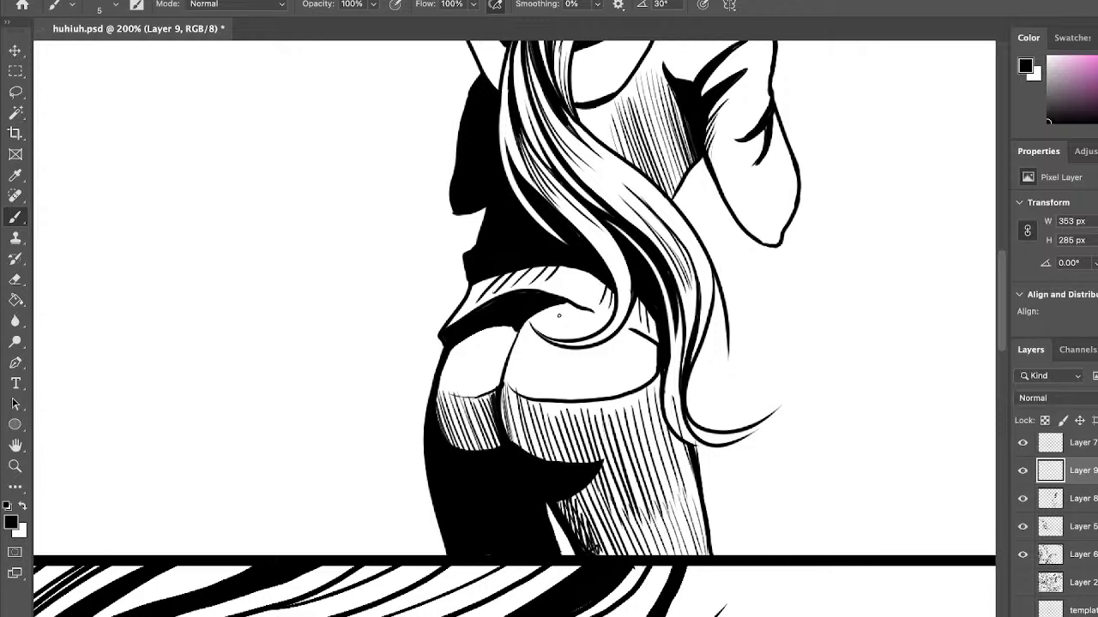
Show the Layer 2 sketch and ink the outlines of both back pockets on the jeans.
mouse_move(1000, 338)
left_mouse_down()
mouse_move(1000, 302)
mouse_move(1005, 315)
left_mouse_up()
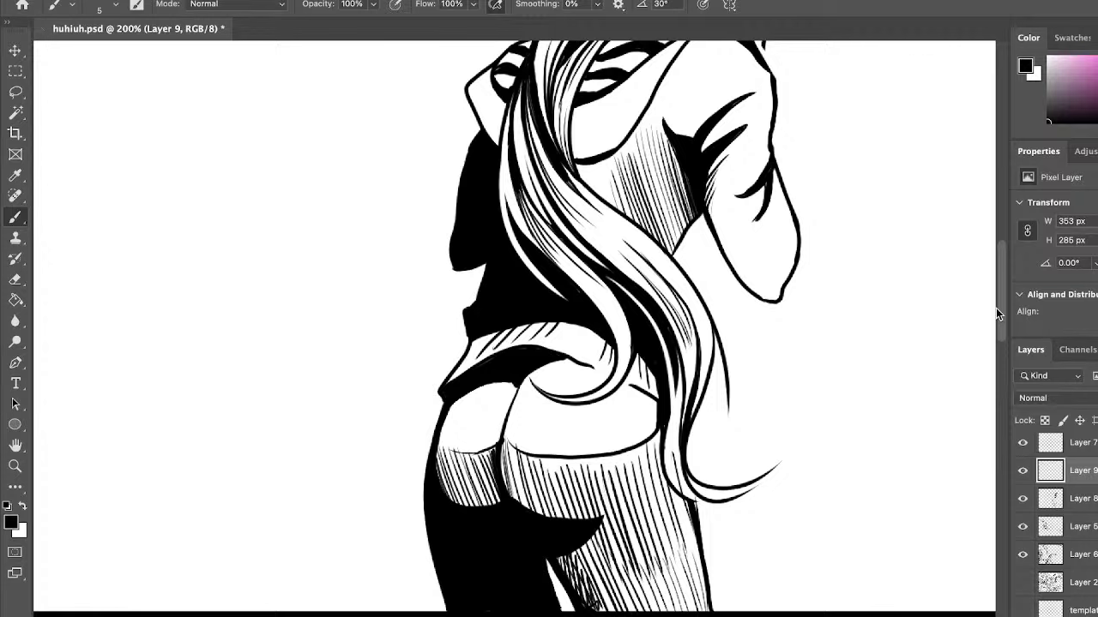
left_click(1022, 582)
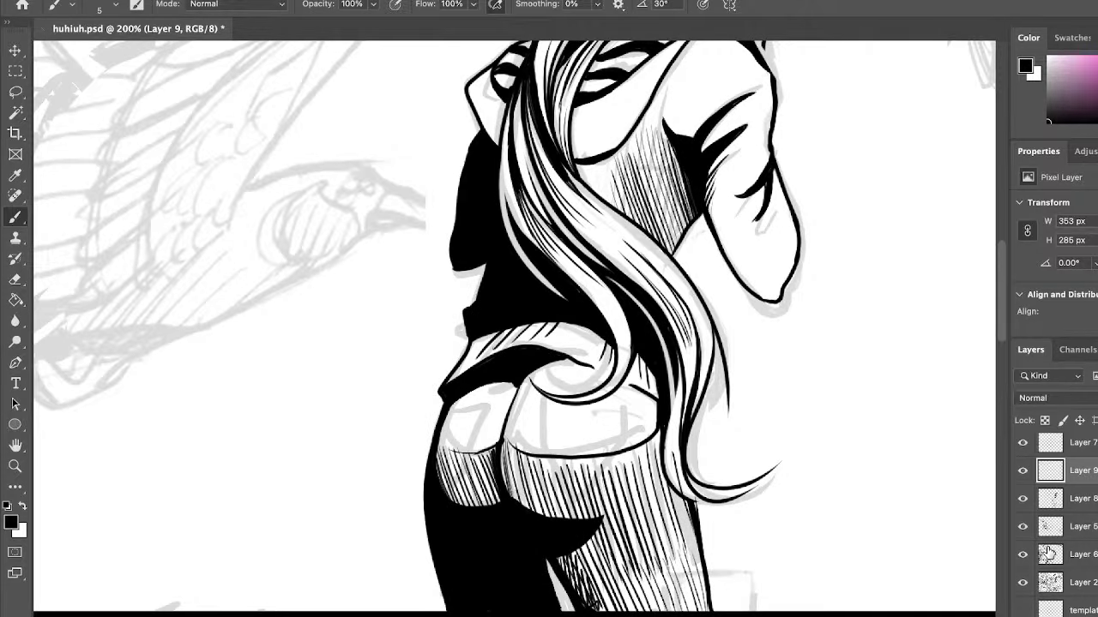
left_click_drag(551, 360, 575, 363)
mouse_move(487, 404)
left_mouse_down()
mouse_move(451, 485)
mouse_move(442, 477)
left_mouse_up()
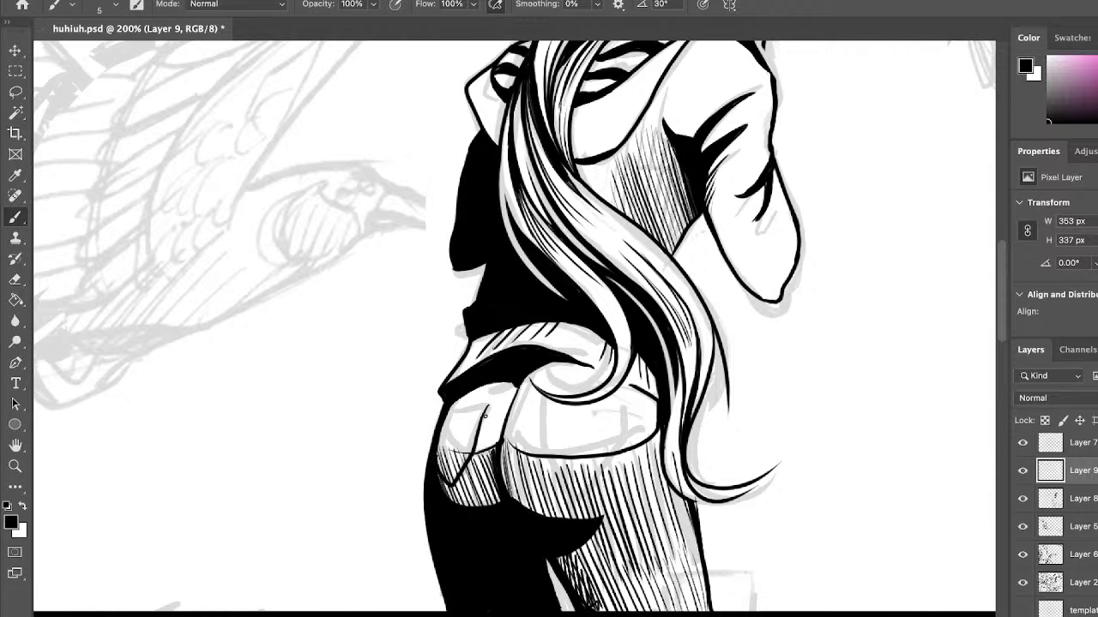
mouse_move(487, 403)
left_mouse_down()
mouse_move(471, 403)
mouse_move(540, 416)
mouse_move(547, 469)
mouse_move(577, 499)
mouse_move(612, 464)
mouse_move(625, 407)
left_mouse_up()
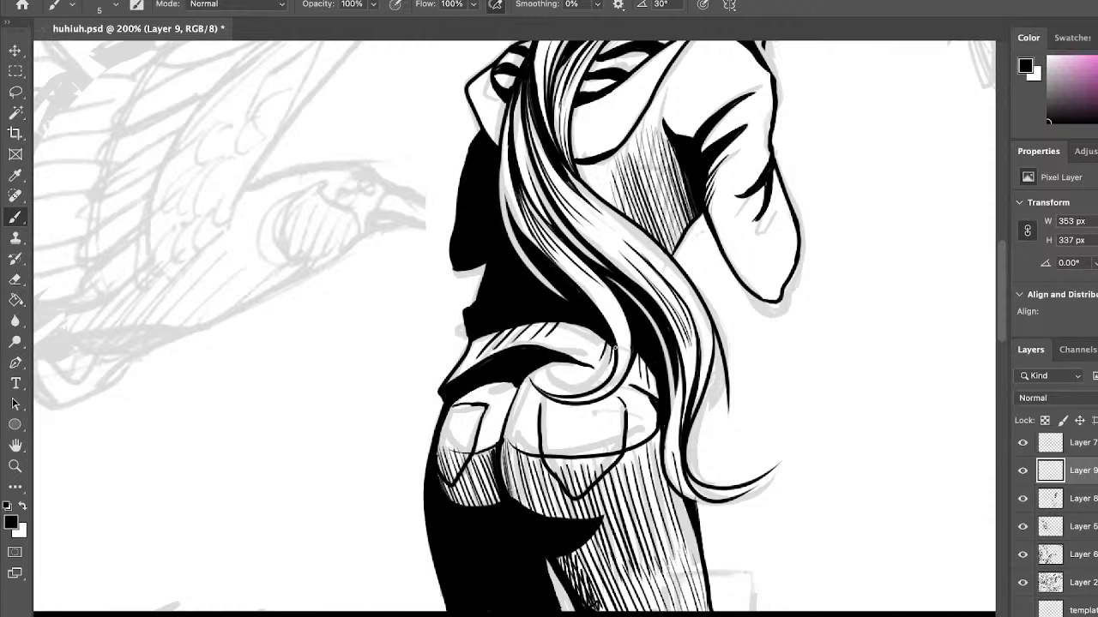
Blacken and hatch the shadow inside the hair curl and hatch the top of the jeans below the shirt hem.
mouse_move(612, 346)
left_mouse_down()
mouse_move(552, 364)
mouse_move(552, 351)
mouse_move(542, 373)
mouse_move(583, 389)
mouse_move(599, 370)
mouse_move(551, 353)
mouse_move(605, 372)
mouse_move(561, 351)
left_mouse_up()
mouse_move(563, 353)
left_mouse_down()
mouse_move(604, 369)
mouse_move(567, 385)
mouse_move(592, 382)
mouse_move(595, 374)
mouse_move(561, 373)
left_mouse_up()
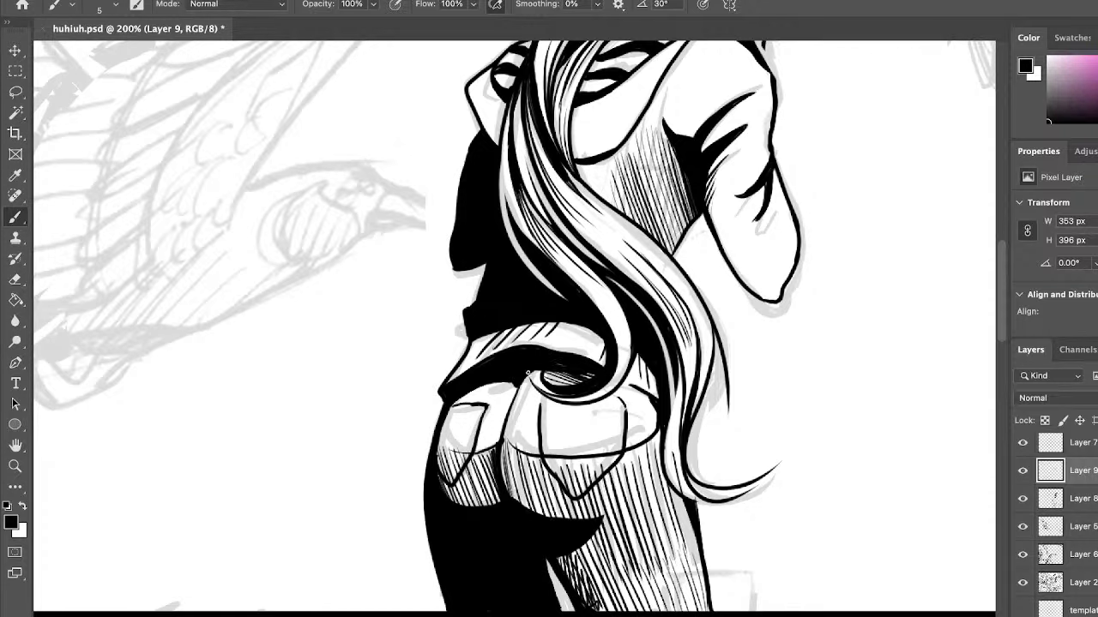
left_click_drag(538, 369, 537, 386)
mouse_move(463, 393)
left_mouse_down()
mouse_move(513, 413)
mouse_move(543, 408)
mouse_move(539, 392)
left_mouse_up()
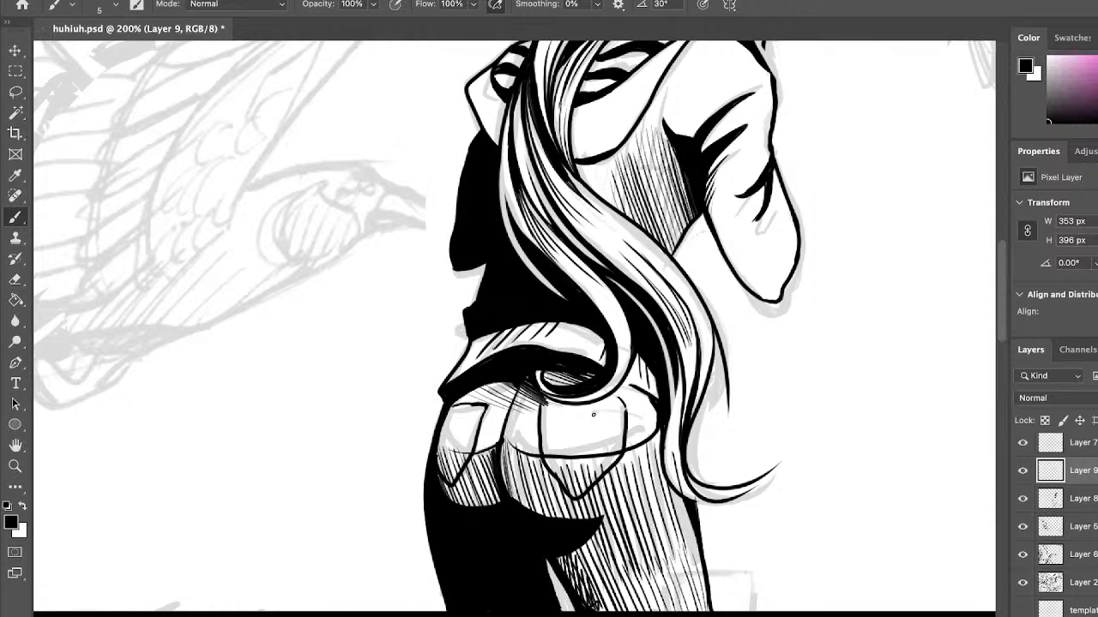
Undo the latest hatching strokes at the top of the jeans below the shirt hem.
key("ctrl+z")
key("ctrl+z")
key("ctrl+z")
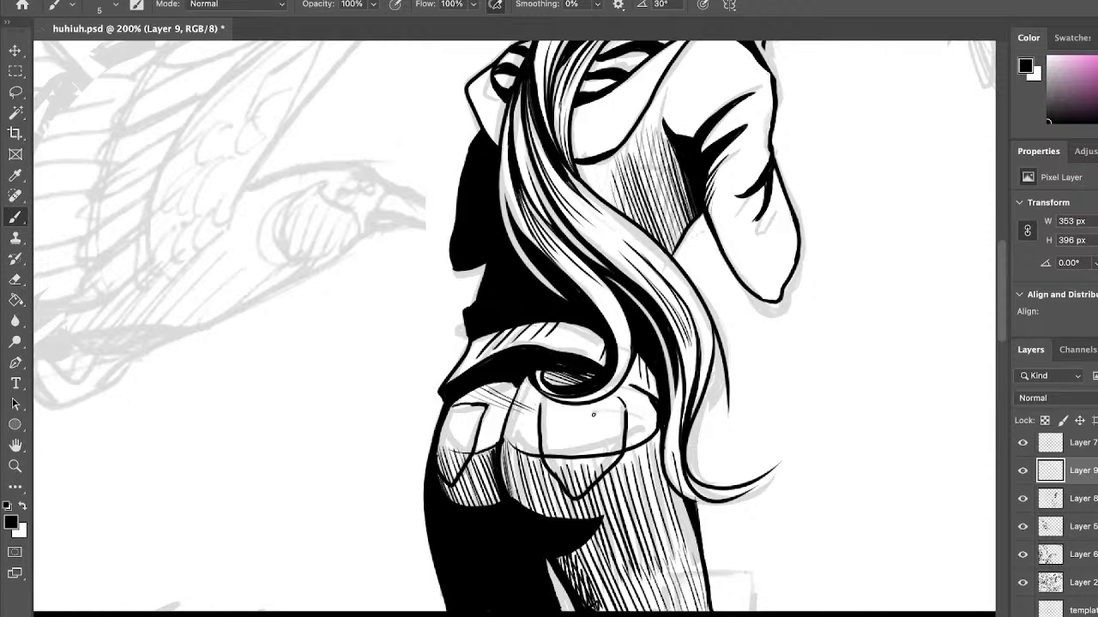
key("ctrl+z")
key("ctrl+z")
key("ctrl+z")
key("ctrl+z")
Blacken the small shadow corner below the hood's collar beside the hair and touch up the ink around the hair curl.
mouse_move(582, 178)
left_mouse_down()
mouse_move(613, 155)
mouse_move(580, 160)
mouse_move(577, 173)
mouse_move(595, 167)
mouse_move(585, 176)
left_mouse_up()
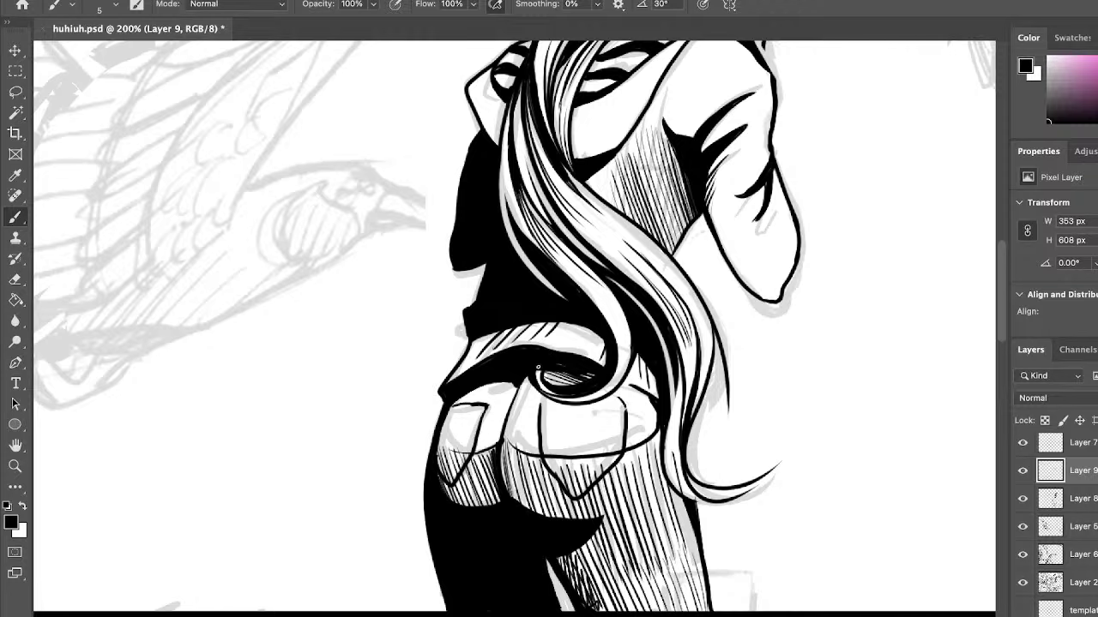
left_click_drag(539, 386, 536, 377)
left_click_drag(511, 383, 511, 384)
Check the jeans hatching by toggling Layer 9's visibility, and merge Layer 9 into Layer 8.
left_click(1022, 471)
left_click(1023, 471)
left_click(1022, 471)
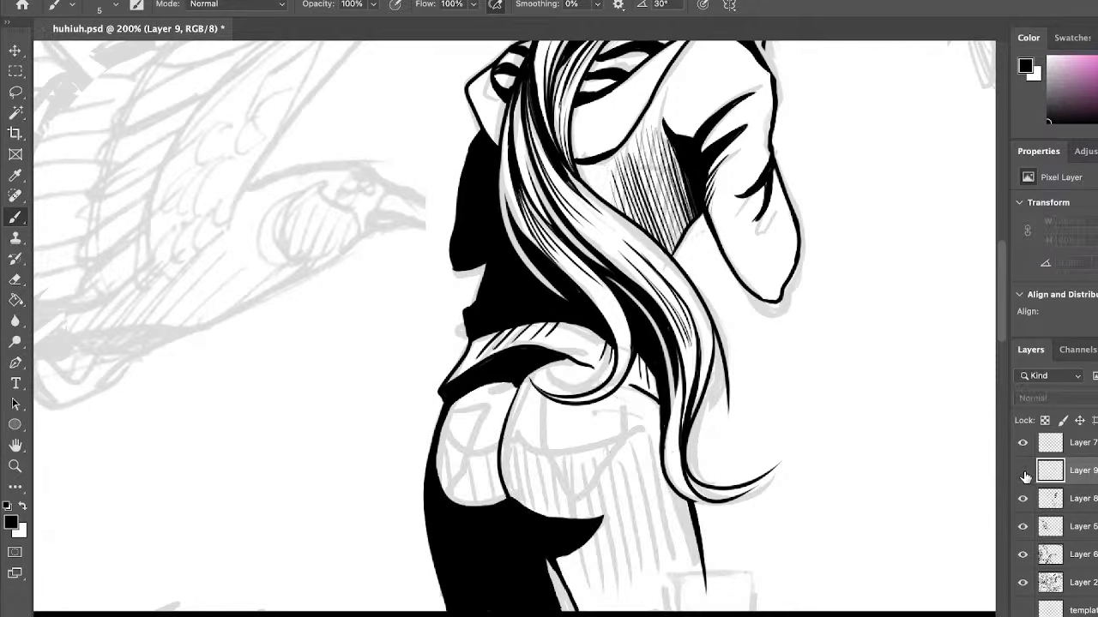
left_click(1022, 471)
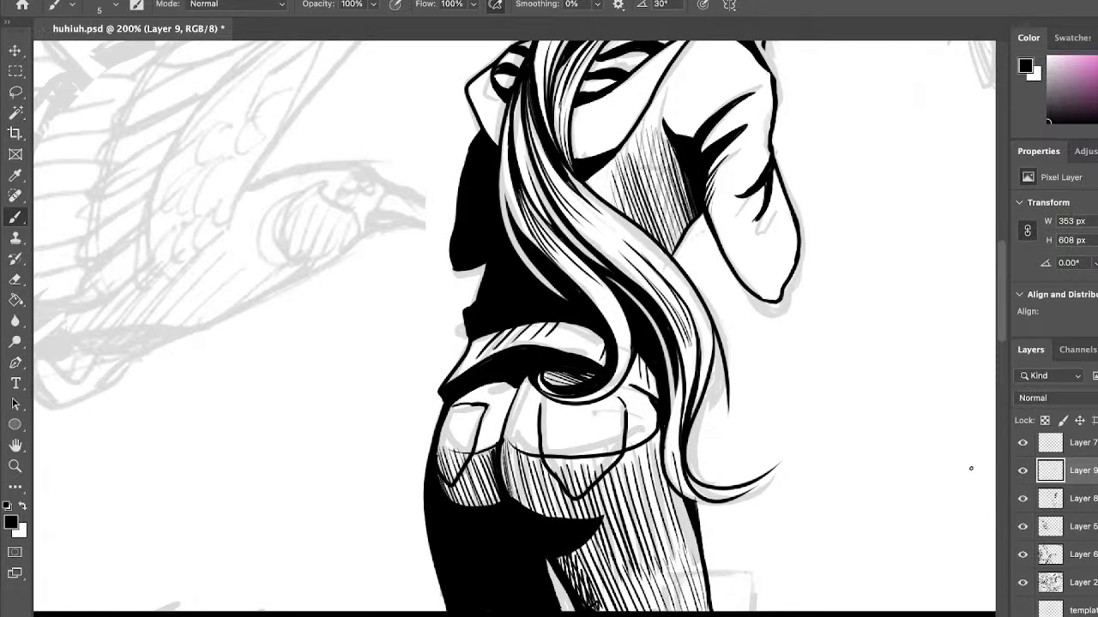
key("e")
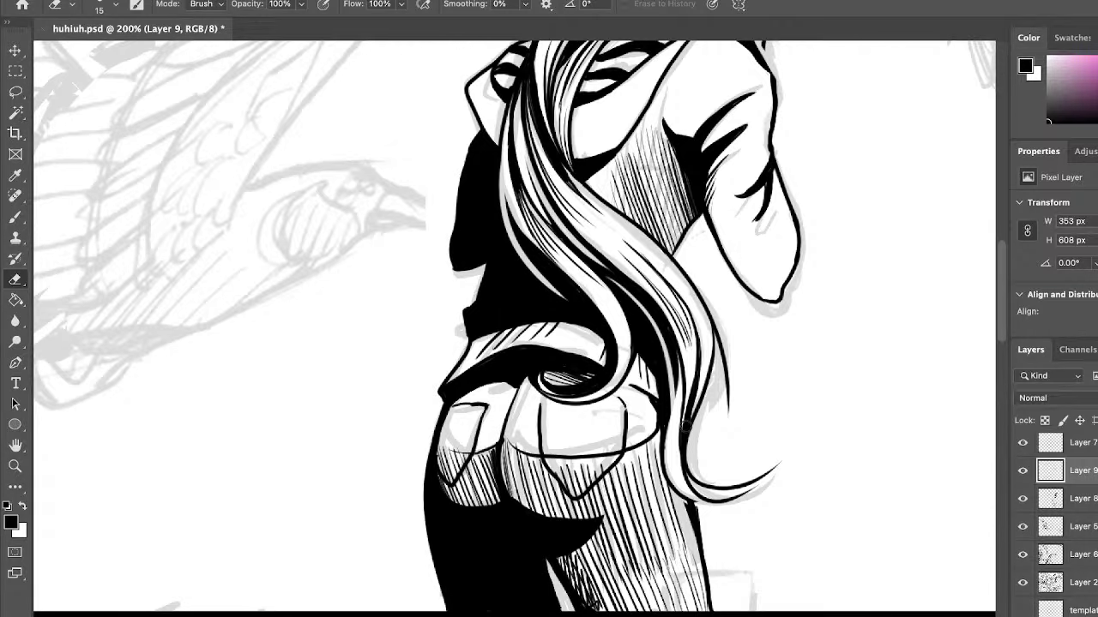
key("super+z")
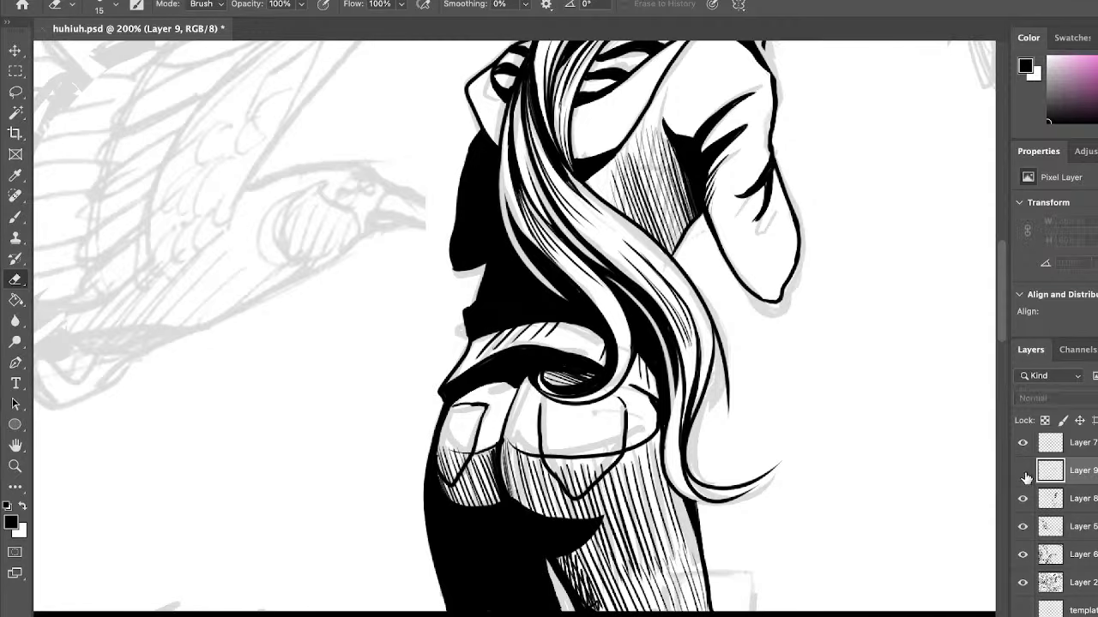
key("Delete")
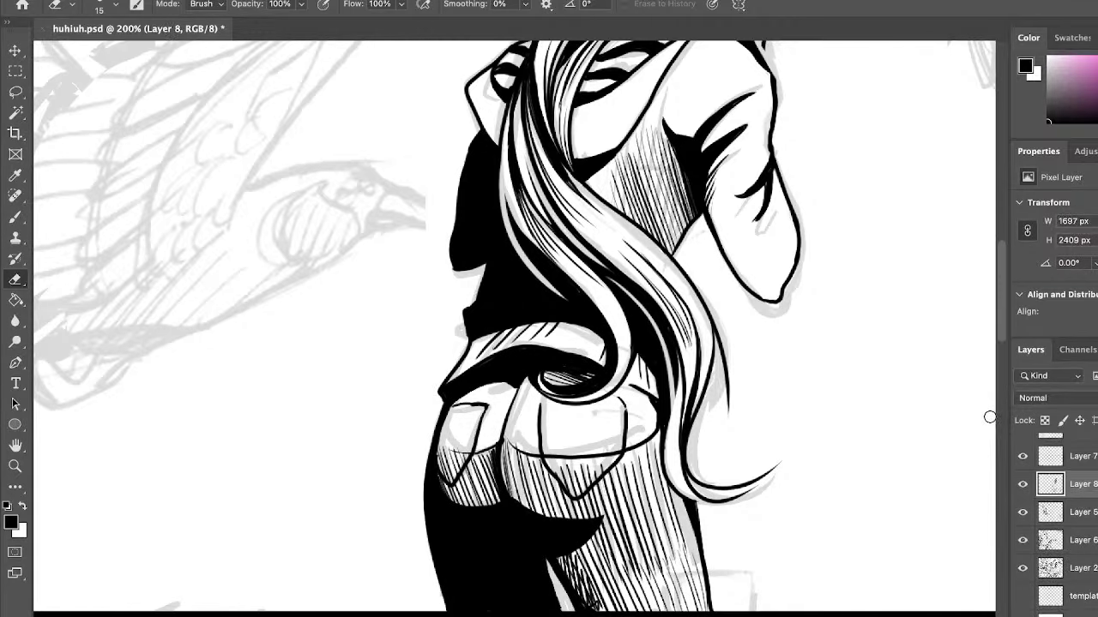
left_click(1023, 485)
left_click(1023, 485)
Compare the inked hooded figure with and without the Layer 2 sketch.
left_click(15, 466)
left_click_drag(785, 131, 721, 132)
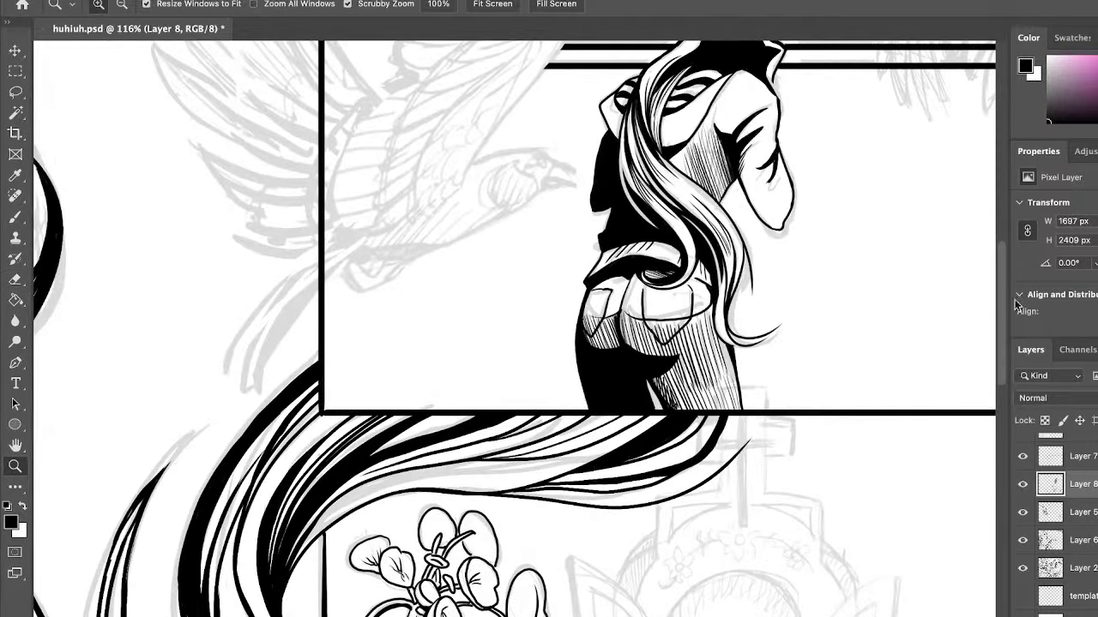
left_click_drag(999, 334, 994, 295)
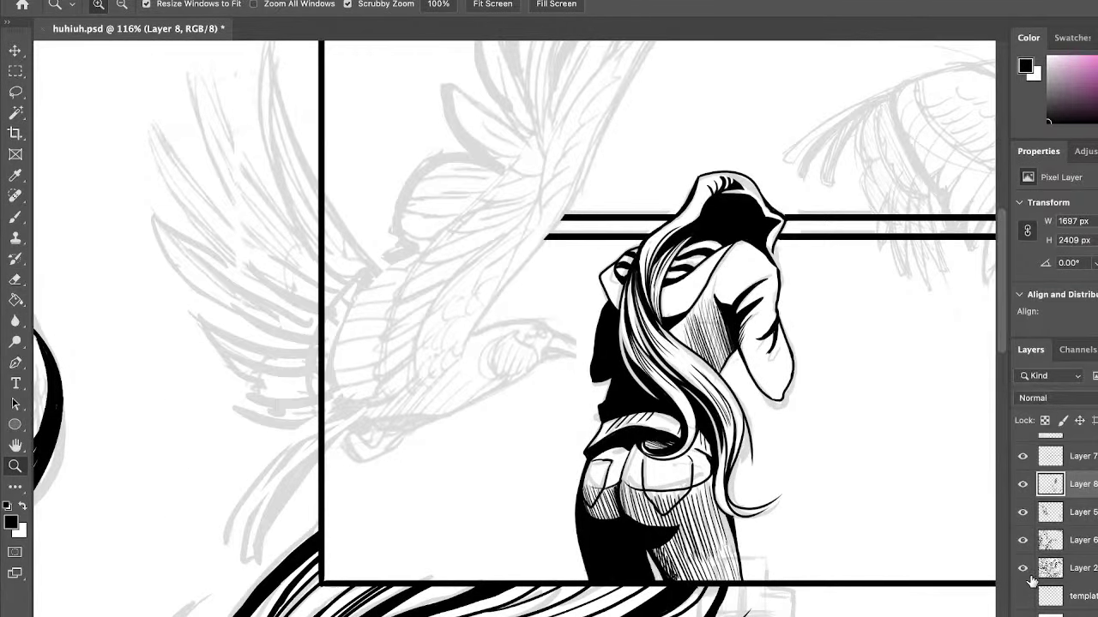
left_click(1022, 568)
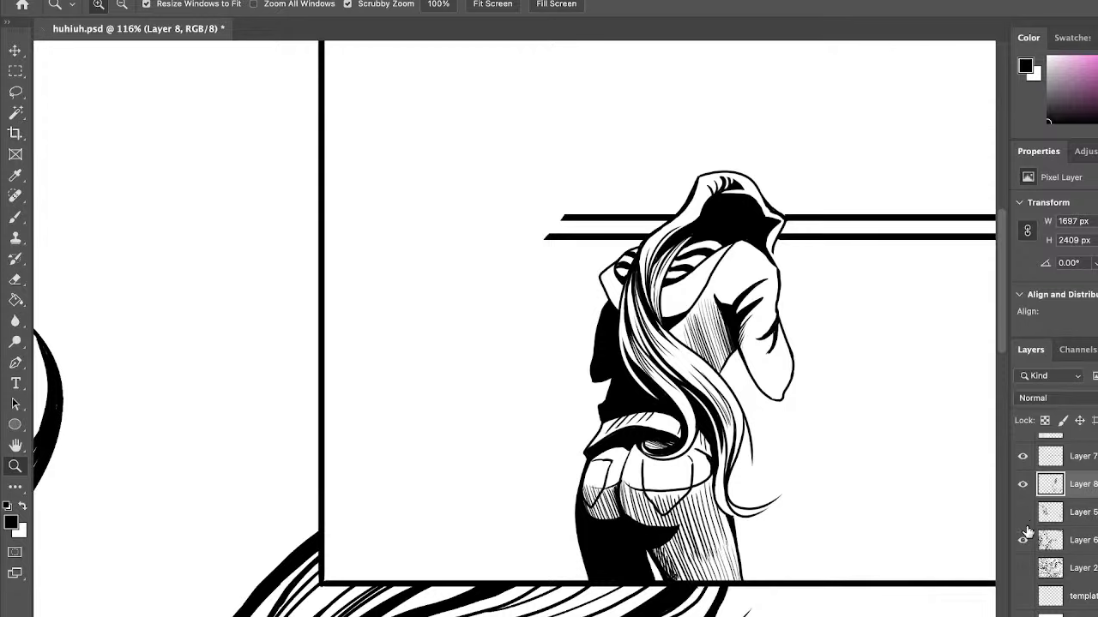
left_click(1022, 568)
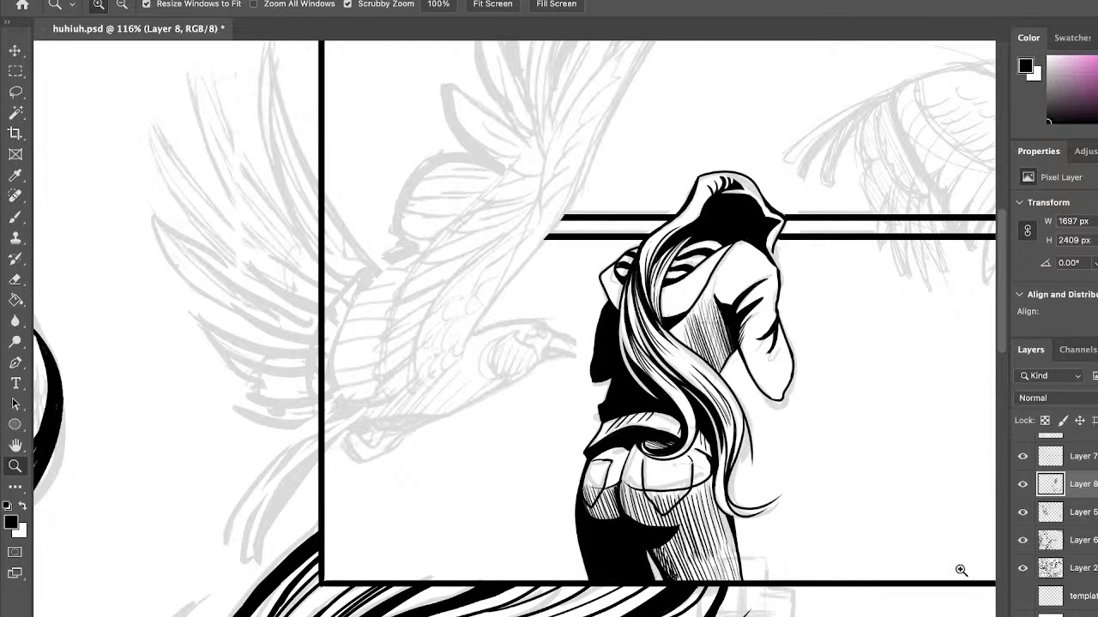
scroll(824, 595, "right", 10)
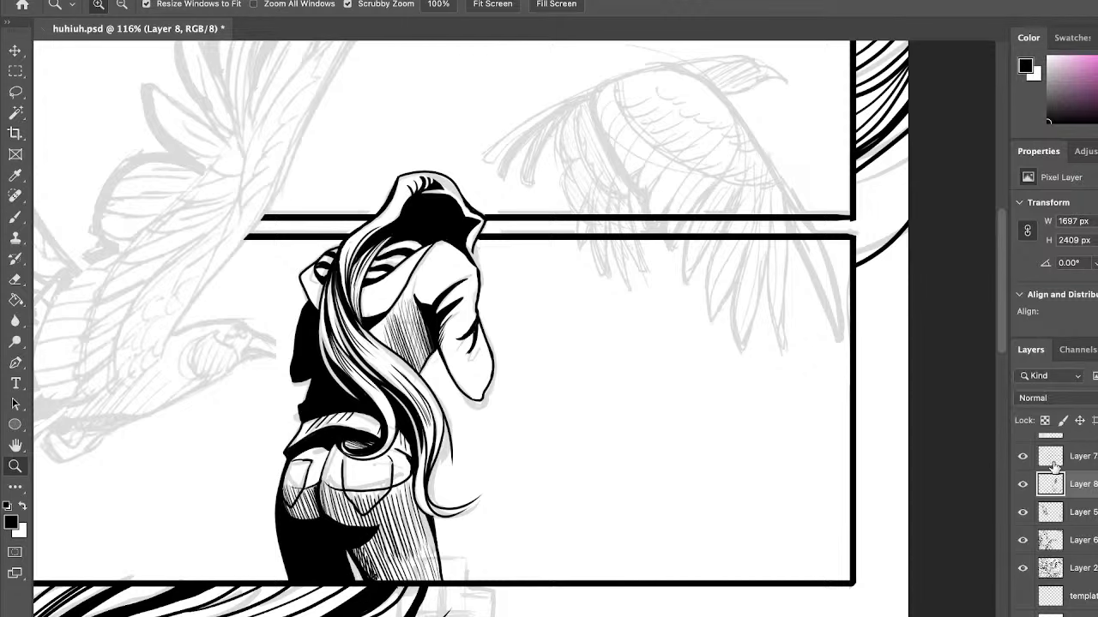
On Layer 7, erase the two horizontal panel borders where the right bird's wing feathers cross them.
left_click(1053, 463)
left_click(1022, 456)
left_click(1022, 456)
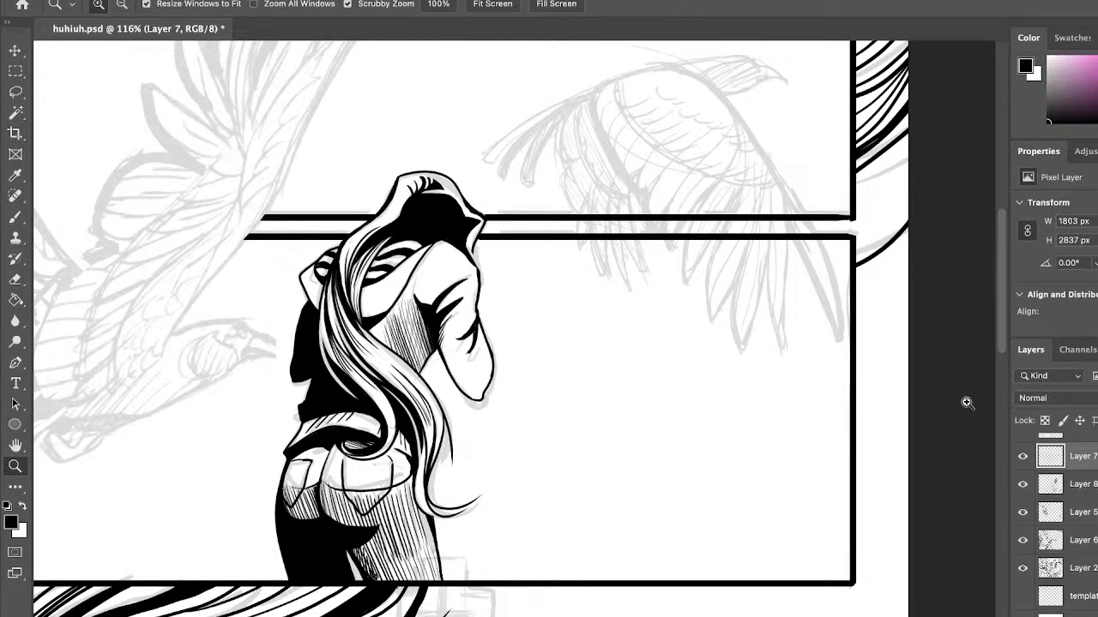
scroll(998, 343, "up", 5)
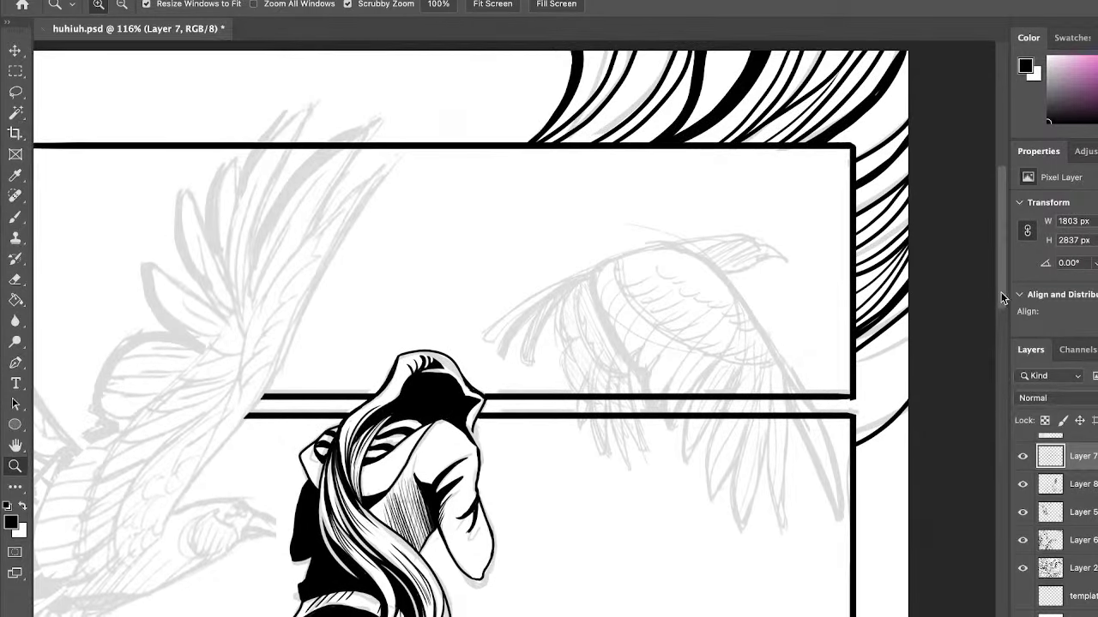
left_click(793, 431)
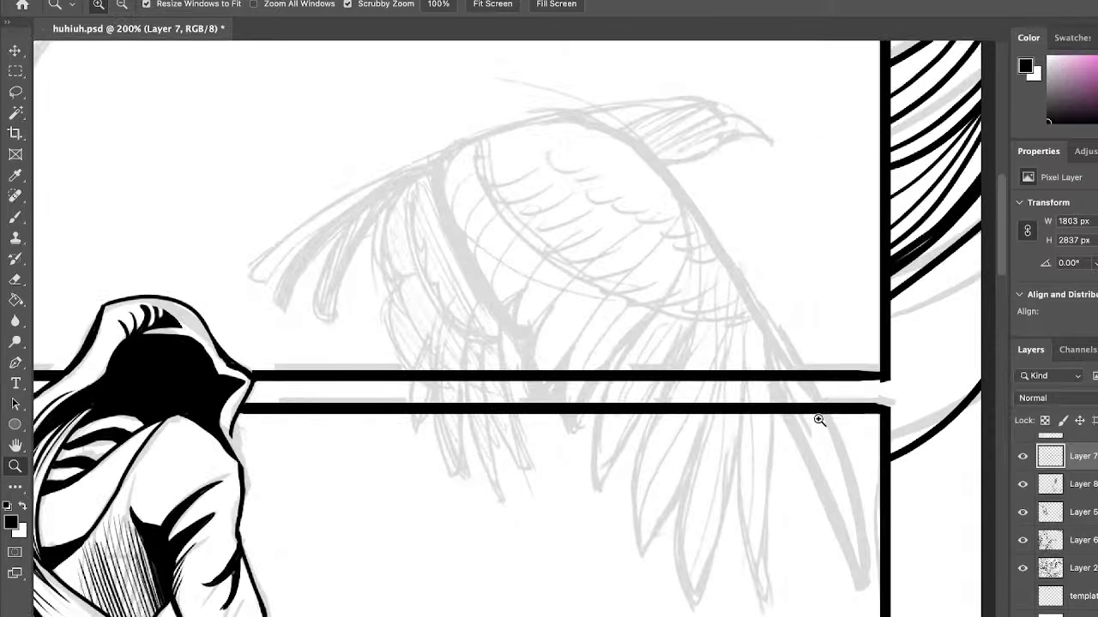
left_click(15, 280)
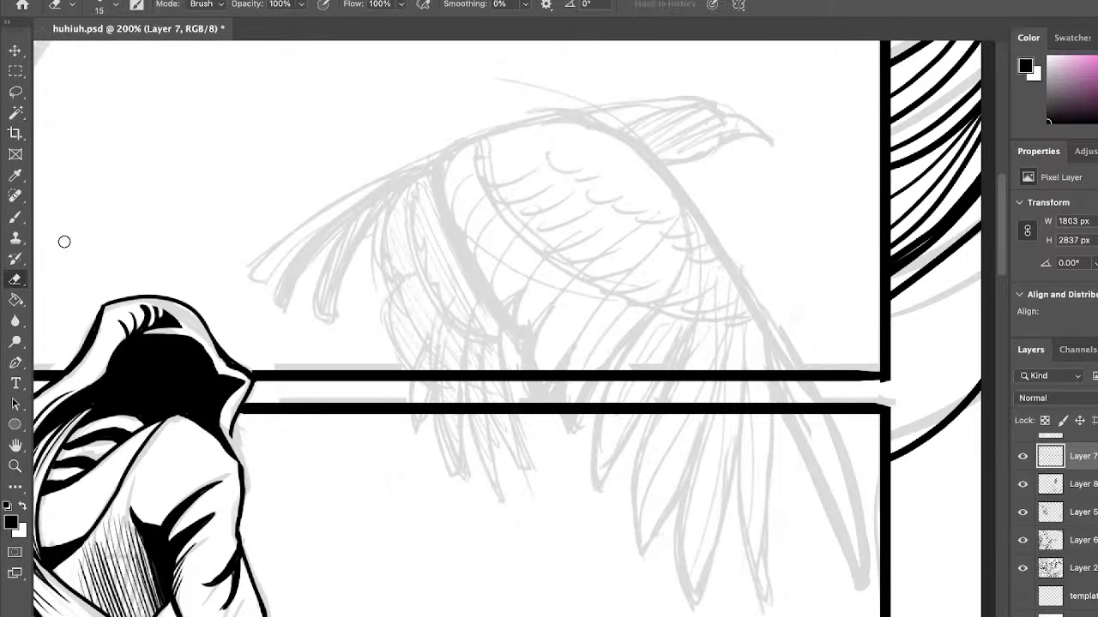
mouse_move(418, 392)
left_mouse_down()
mouse_move(427, 353)
mouse_move(426, 423)
mouse_move(435, 429)
mouse_move(445, 409)
mouse_move(454, 426)
mouse_move(462, 402)
mouse_move(477, 420)
mouse_move(491, 366)
mouse_move(511, 431)
mouse_move(501, 402)
left_mouse_up()
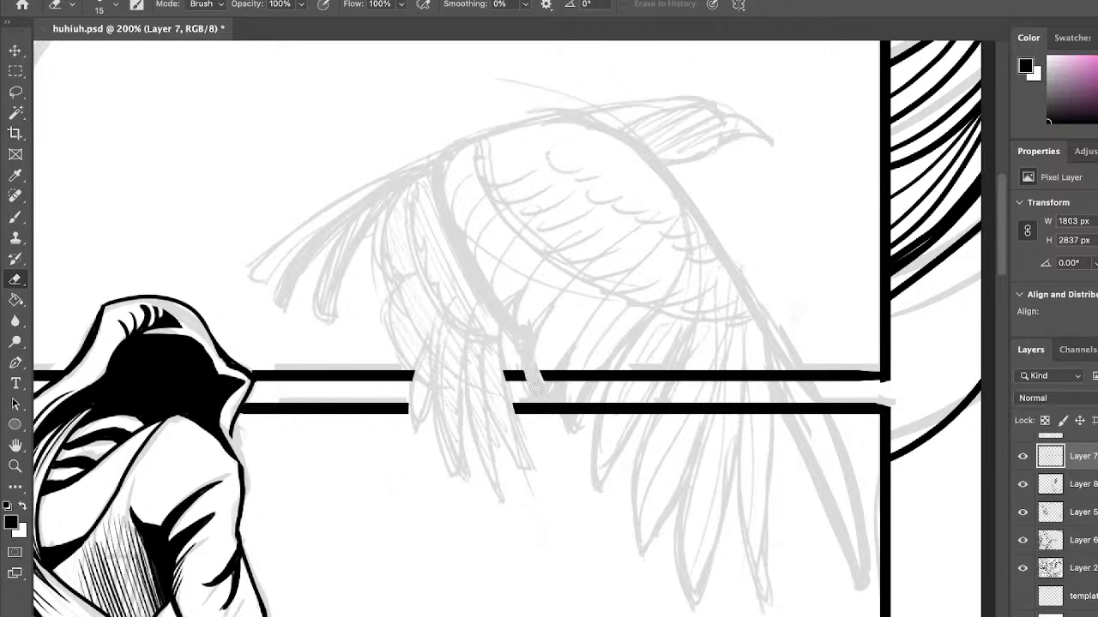
mouse_move(538, 386)
left_mouse_down()
mouse_move(548, 371)
mouse_move(573, 368)
mouse_move(563, 401)
mouse_move(599, 362)
mouse_move(609, 424)
mouse_move(650, 376)
left_mouse_up()
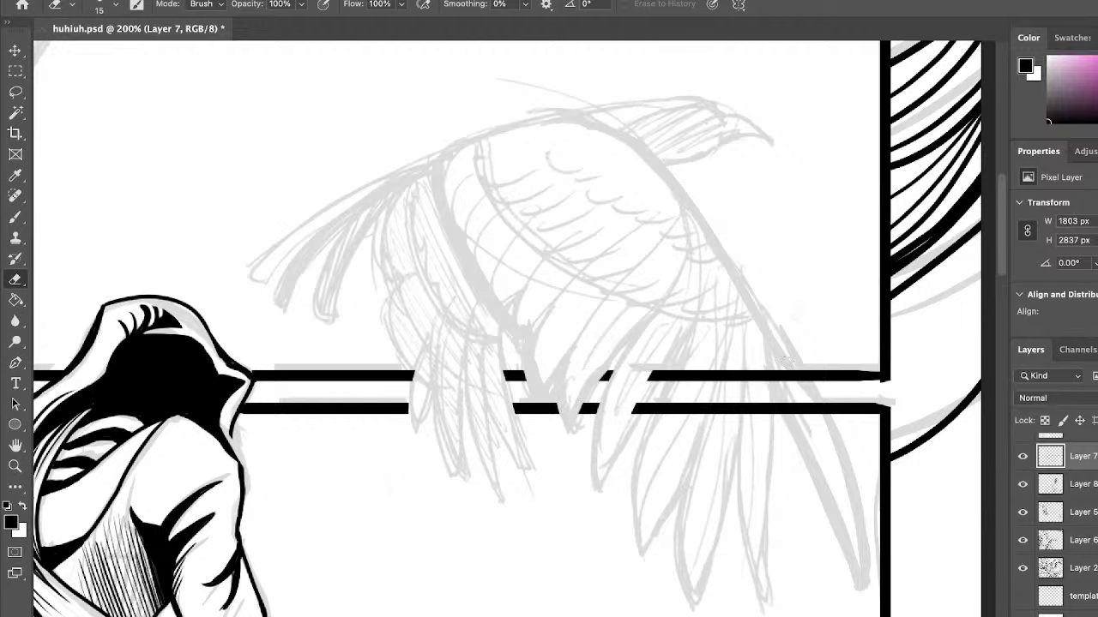
mouse_move(789, 371)
left_mouse_down()
mouse_move(821, 432)
mouse_move(805, 332)
left_mouse_up()
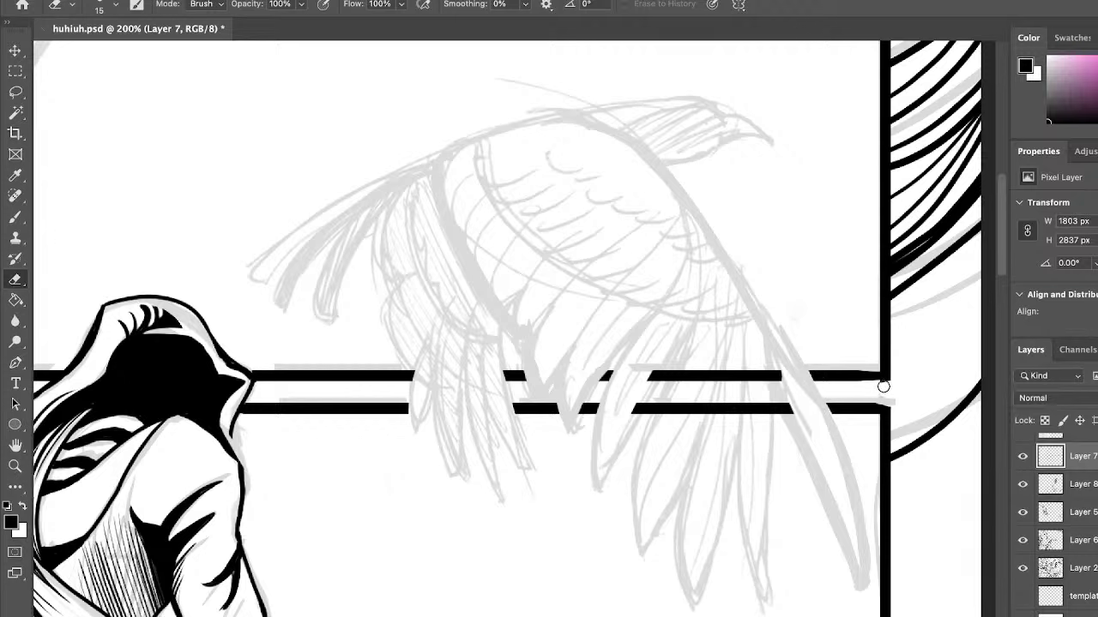
mouse_move(821, 369)
left_mouse_down()
mouse_move(770, 376)
mouse_move(799, 417)
mouse_move(790, 427)
mouse_move(777, 418)
mouse_move(752, 422)
left_mouse_up()
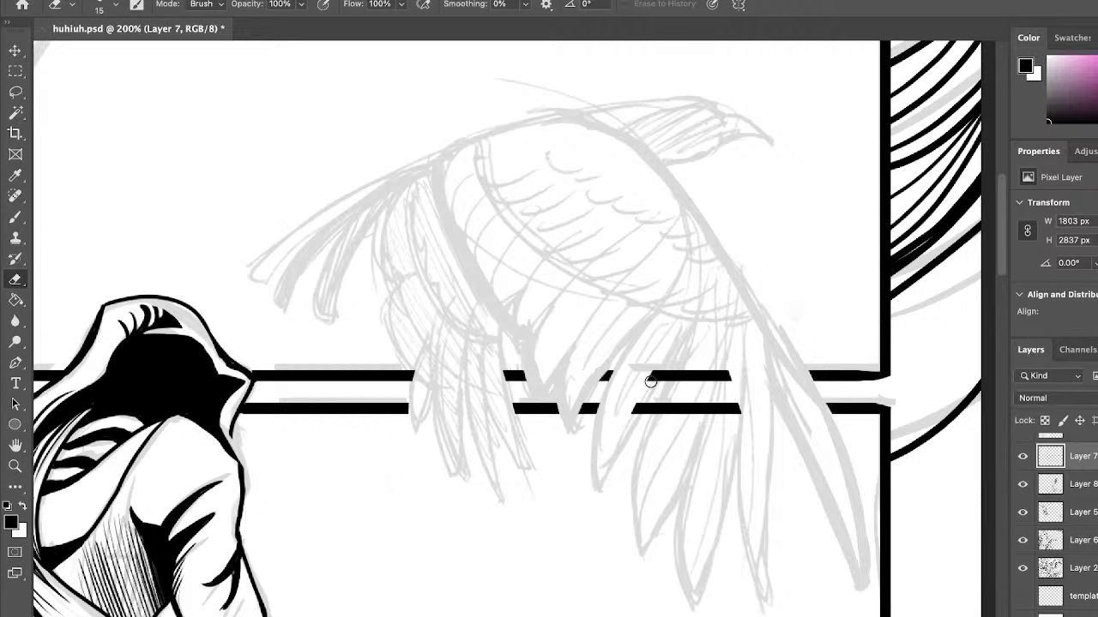
mouse_move(651, 377)
left_mouse_down()
mouse_move(633, 412)
mouse_move(674, 379)
mouse_move(683, 412)
mouse_move(708, 377)
mouse_move(715, 421)
mouse_move(738, 429)
left_mouse_up()
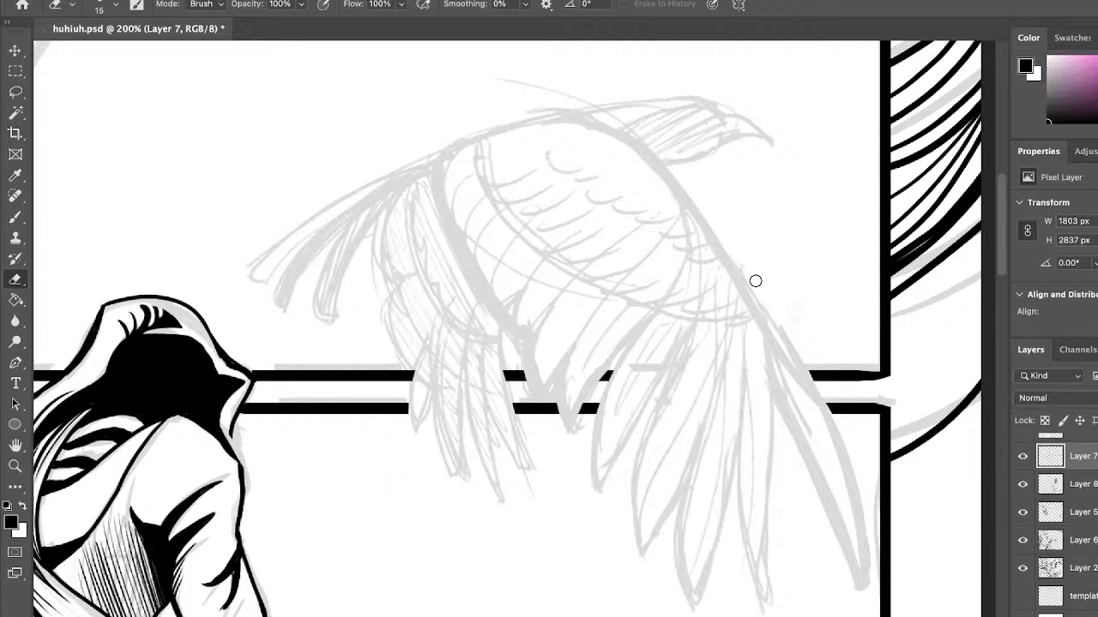
On Layer 7, erase the vertical panel border where the left bird's wing and body overlap it.
left_click(1055, 484)
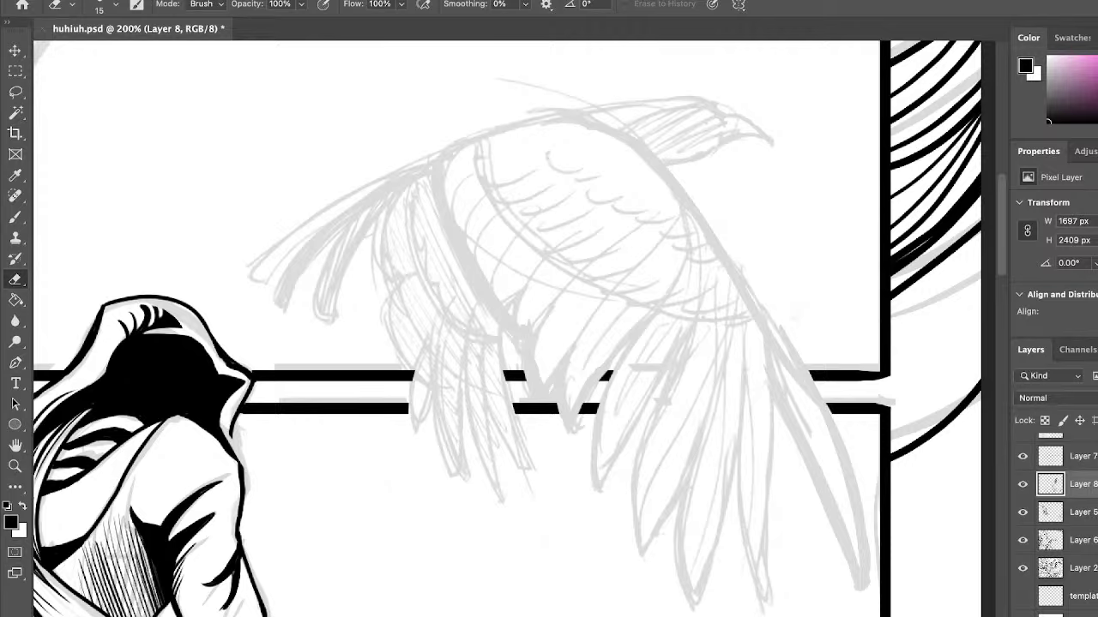
scroll(514, 329, "left", 10)
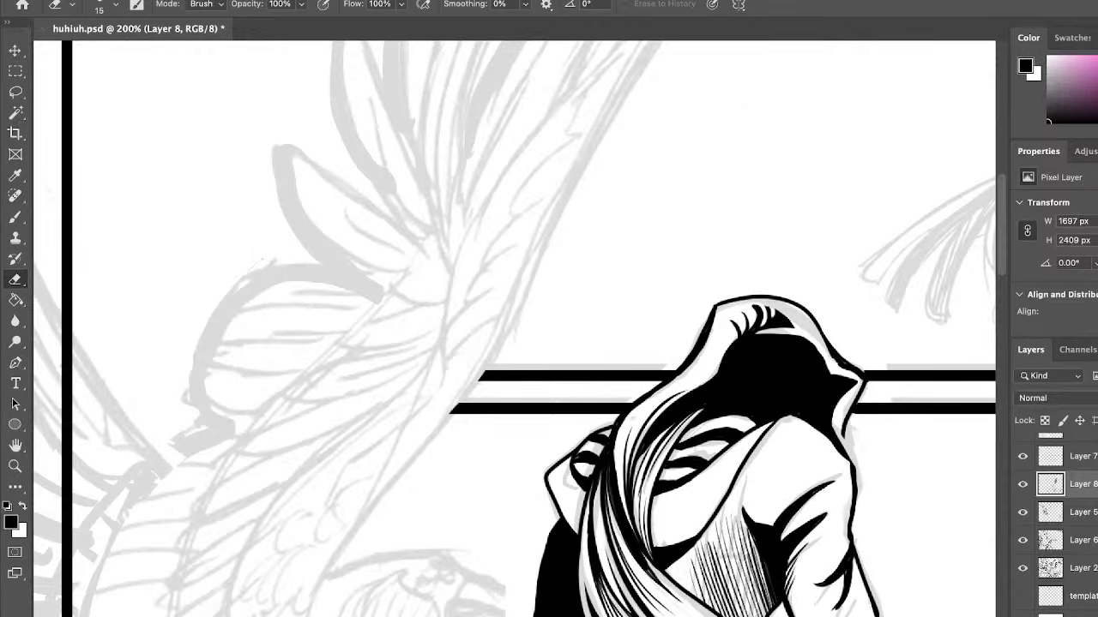
left_click(15, 466)
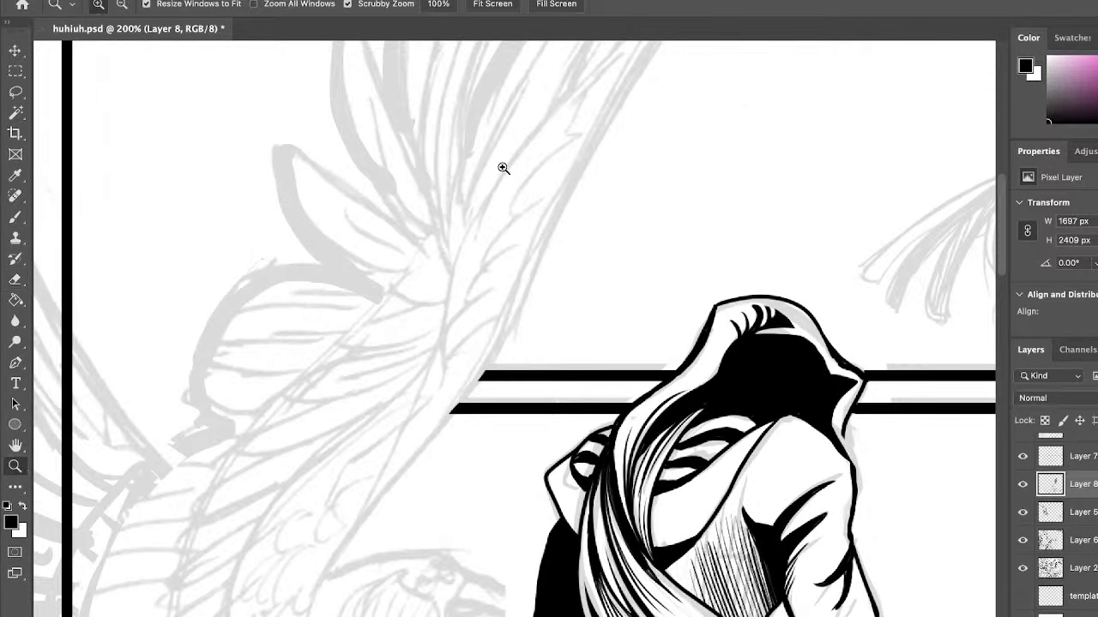
left_click_drag(504, 168, 454, 184)
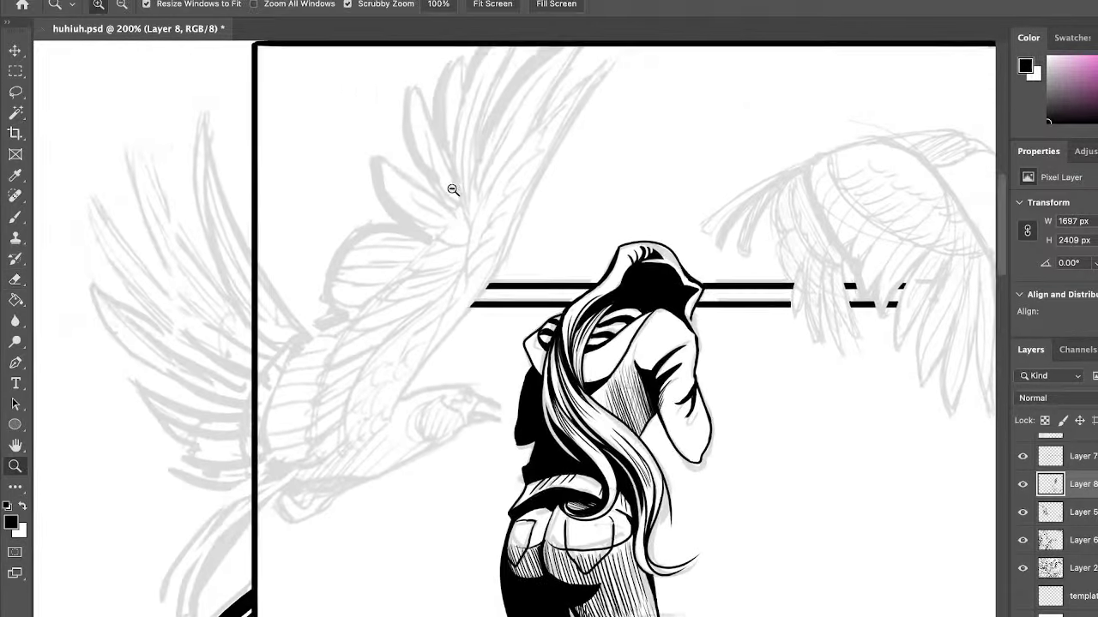
left_click(16, 280)
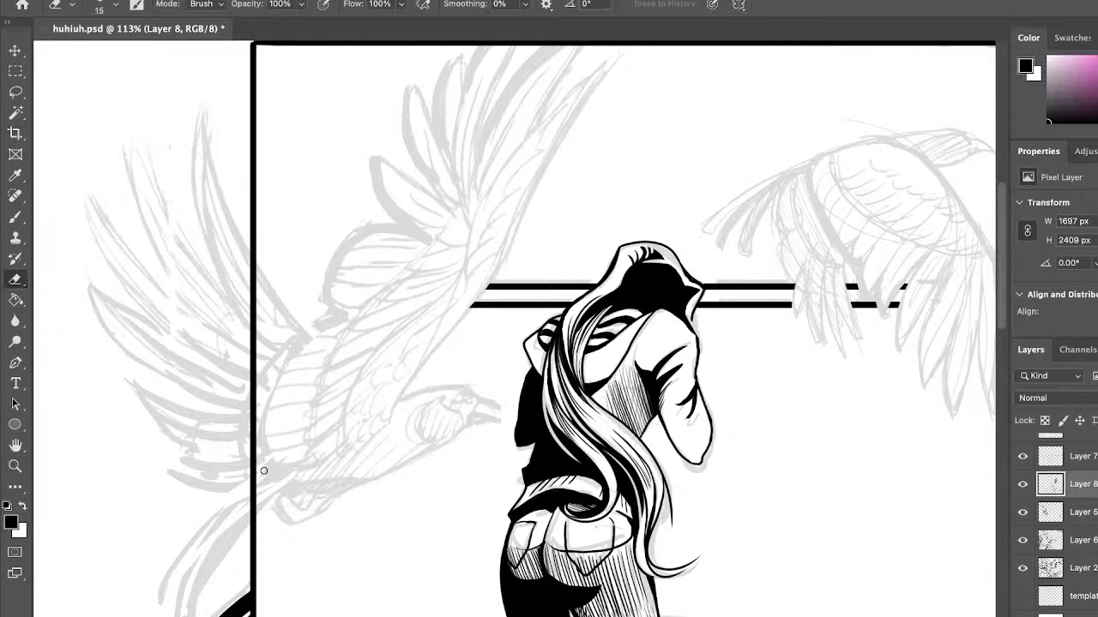
left_click(1069, 460)
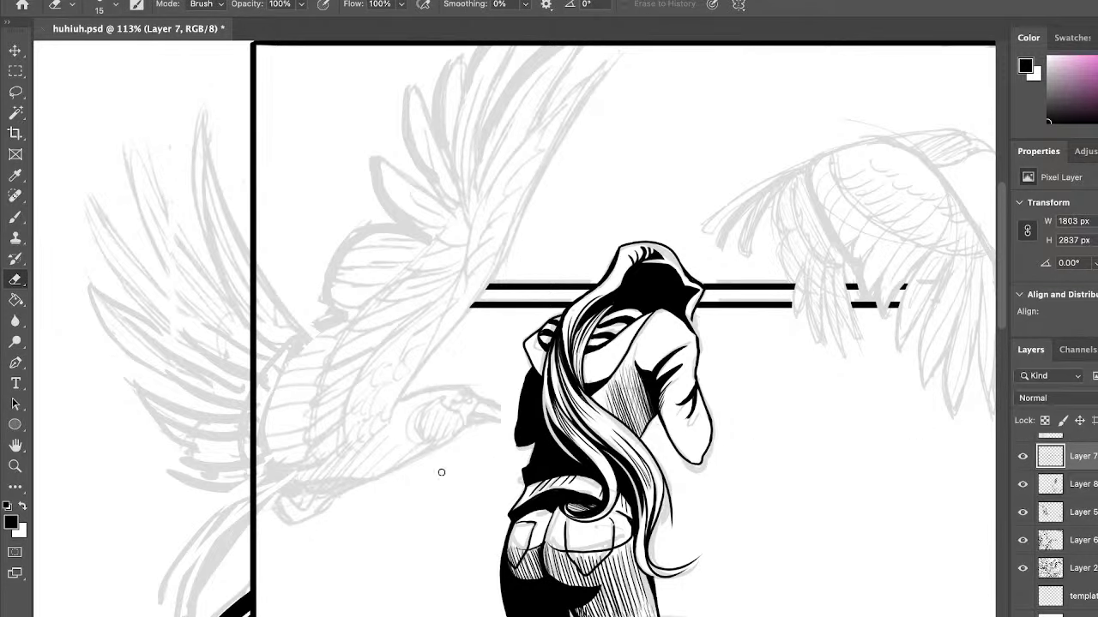
left_click_drag(245, 269, 266, 334)
mouse_move(239, 243)
left_mouse_down()
mouse_move(261, 357)
mouse_move(254, 430)
left_mouse_up()
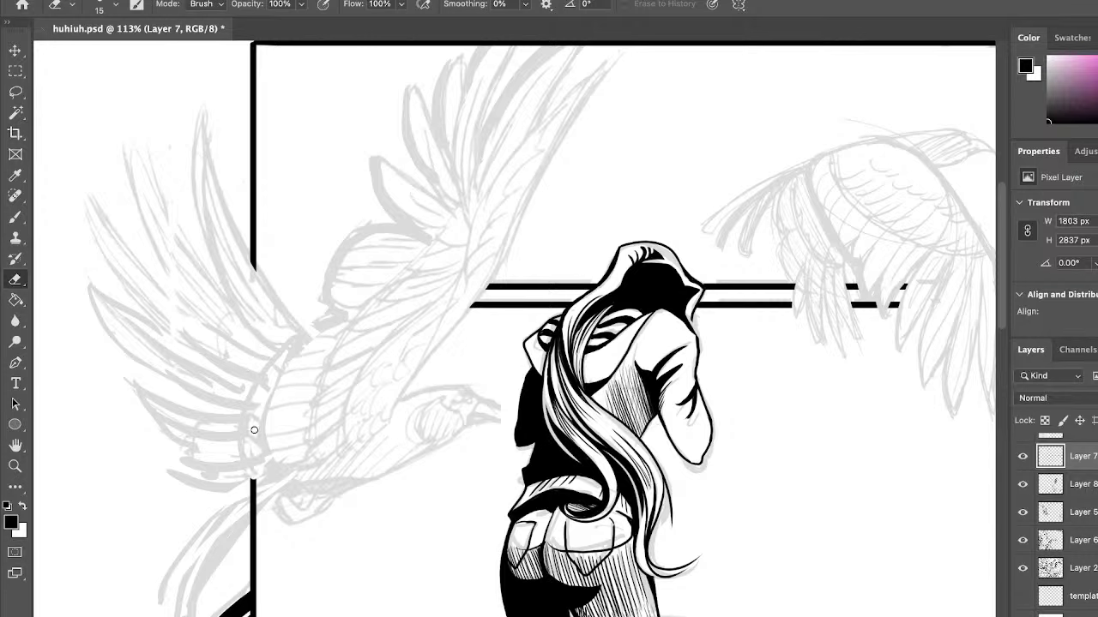
mouse_move(245, 507)
left_mouse_down()
mouse_move(277, 472)
mouse_move(266, 472)
left_mouse_up()
Fit the page in view, hide the Layer 2 sketch and save the document.
left_click(16, 464)
left_click(501, 5)
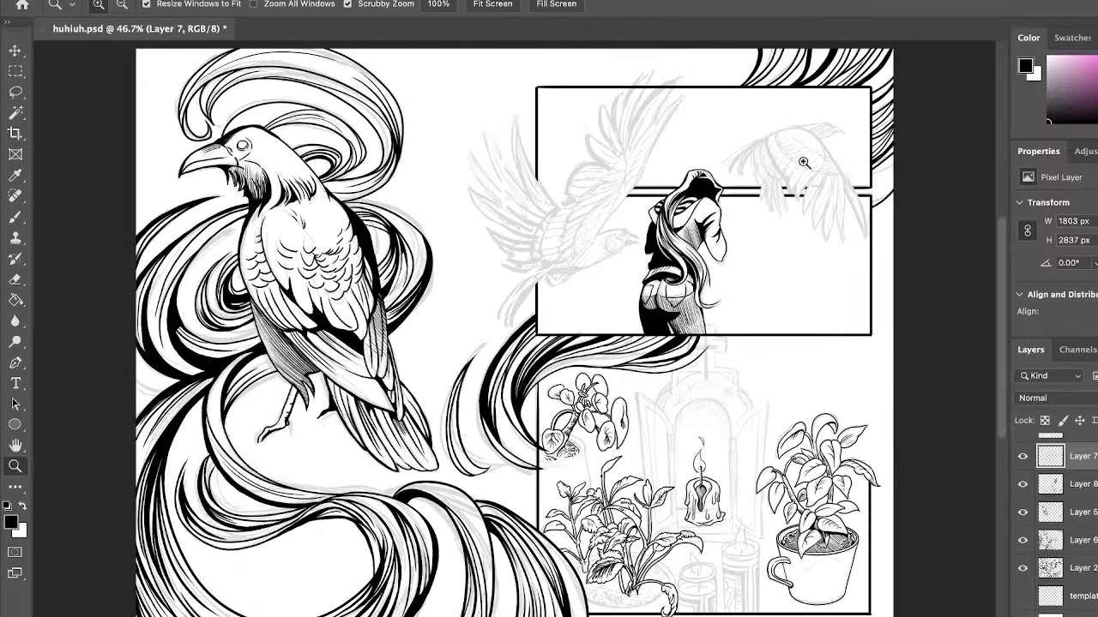
left_click(1022, 568)
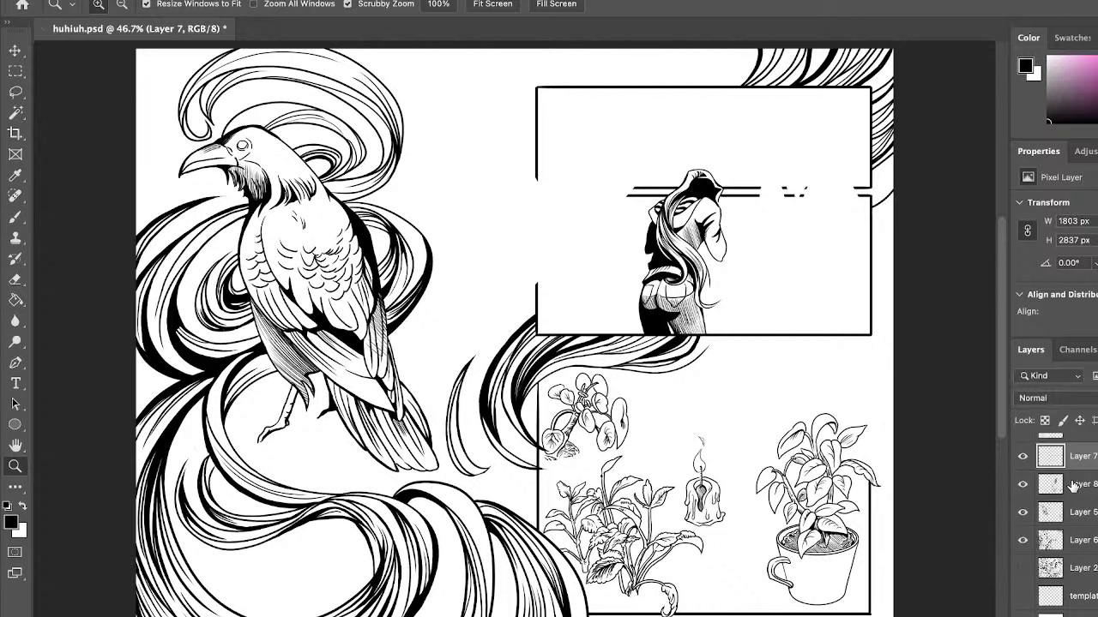
key("ctrl+s")
Check what Layer 6 contains around the plants and candle panel, and show the Layer 2 sketch again.
left_click(828, 548)
left_click(828, 546)
left_click(831, 539)
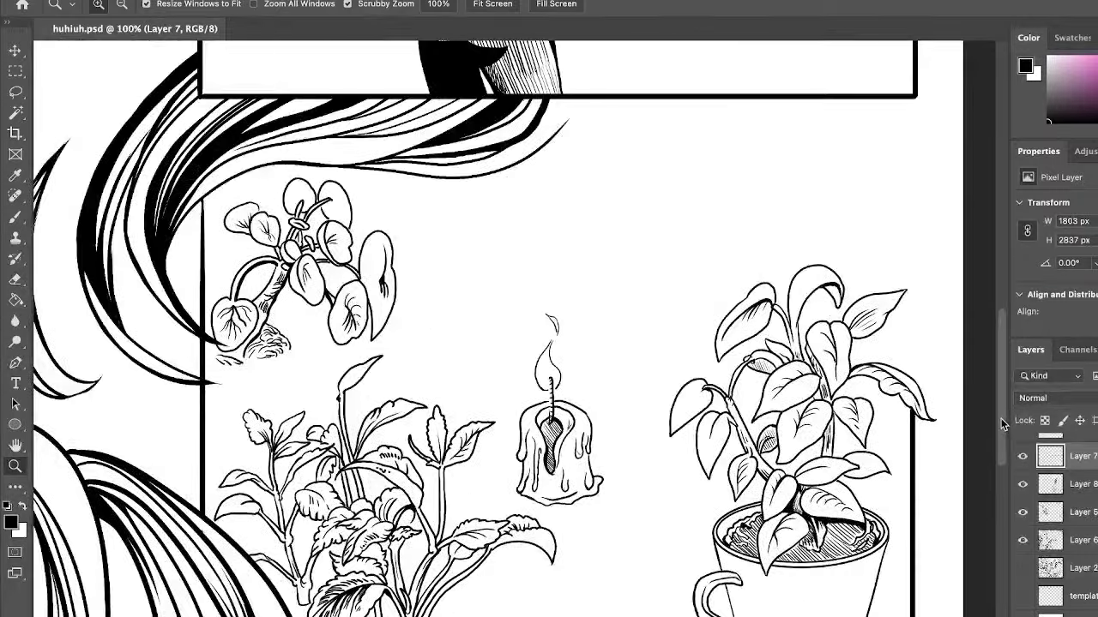
scroll(1000, 418, "down", 5)
scroll(999, 461, "up", 3)
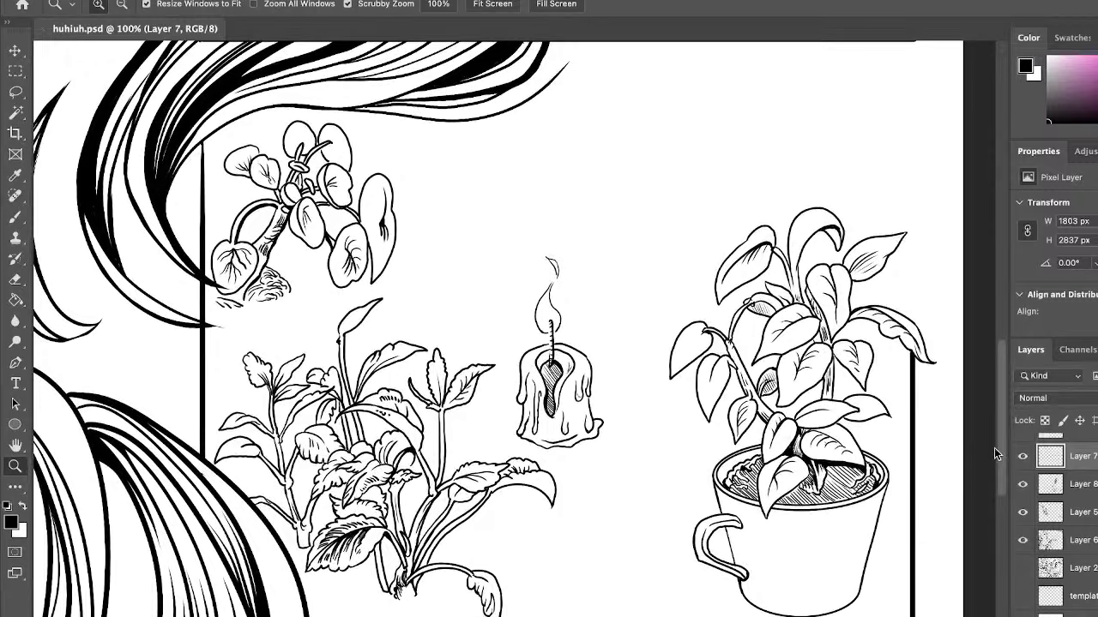
scroll(993, 448, "down", 1)
left_click(1022, 540)
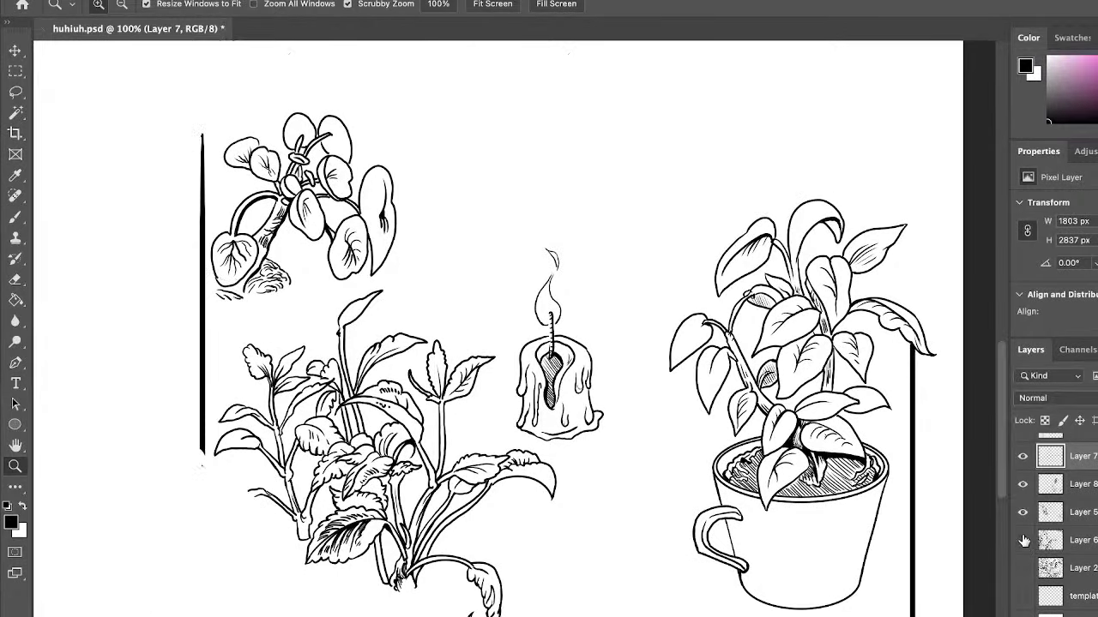
left_click(1022, 540)
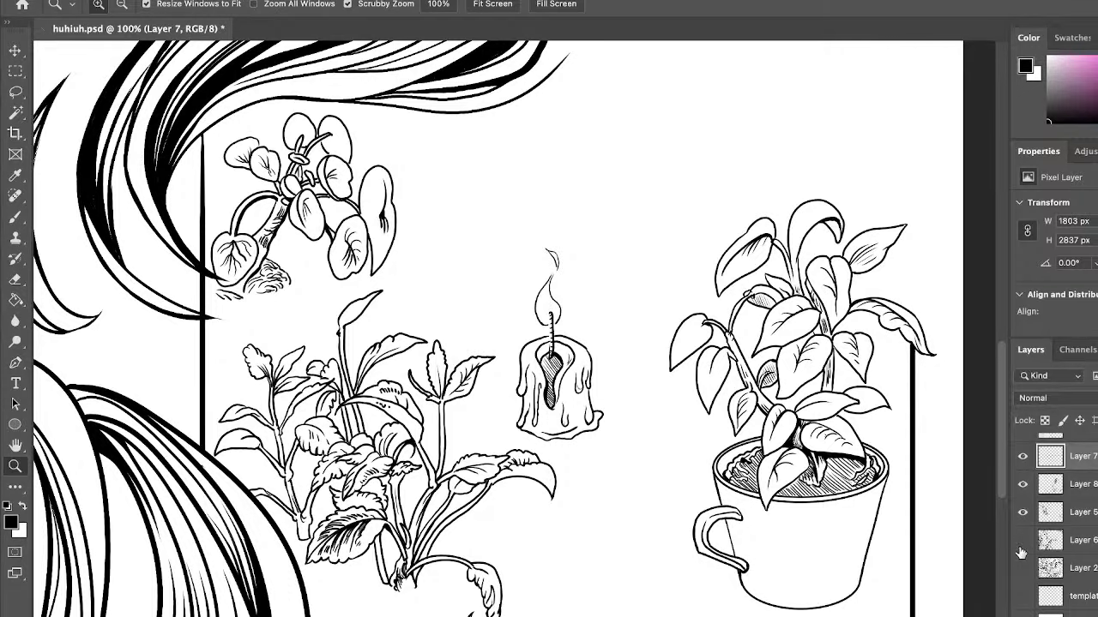
left_click(1022, 540)
left_click_drag(1022, 541, 1023, 568)
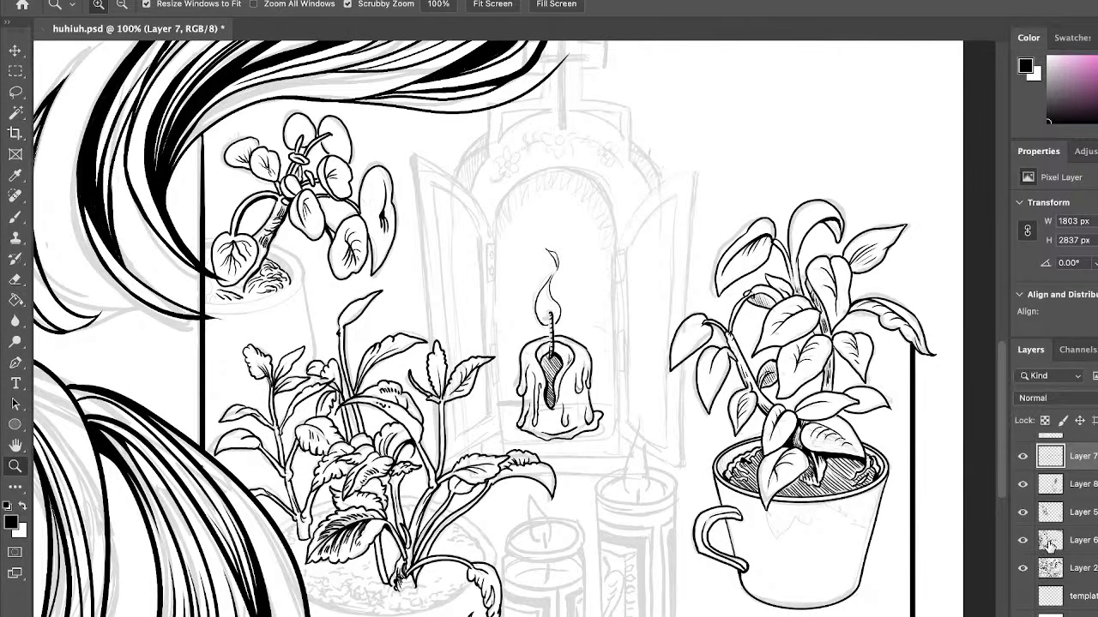
Check what Layer 7, Layer 8 and Layer 5 each contain by toggling their visibility.
left_click(1023, 457)
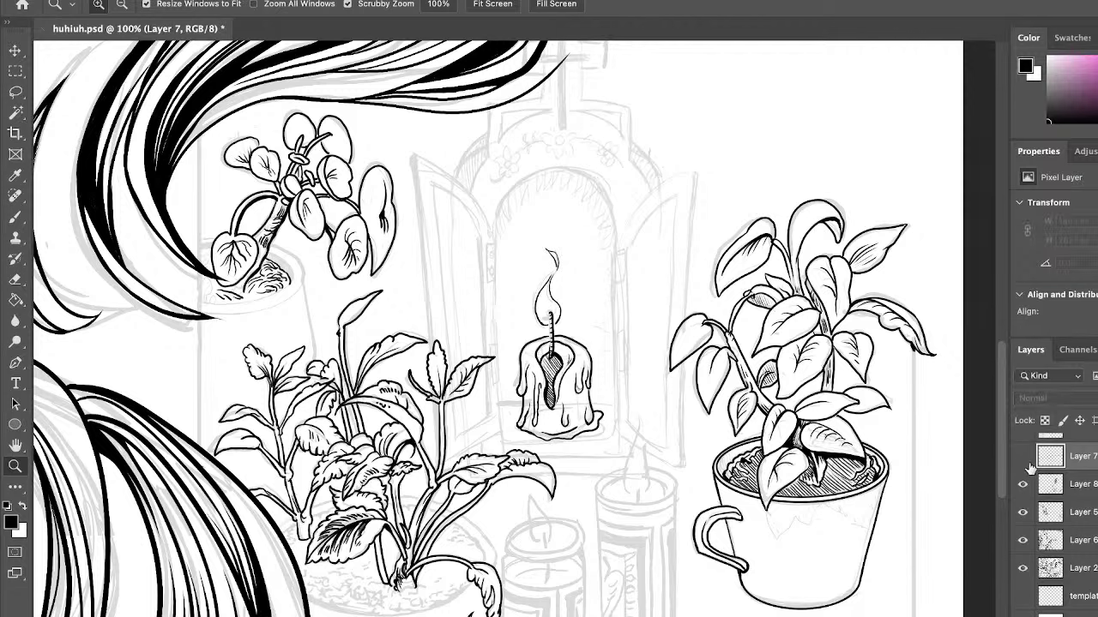
left_click(1023, 457)
left_click(1070, 482)
left_click(1025, 485)
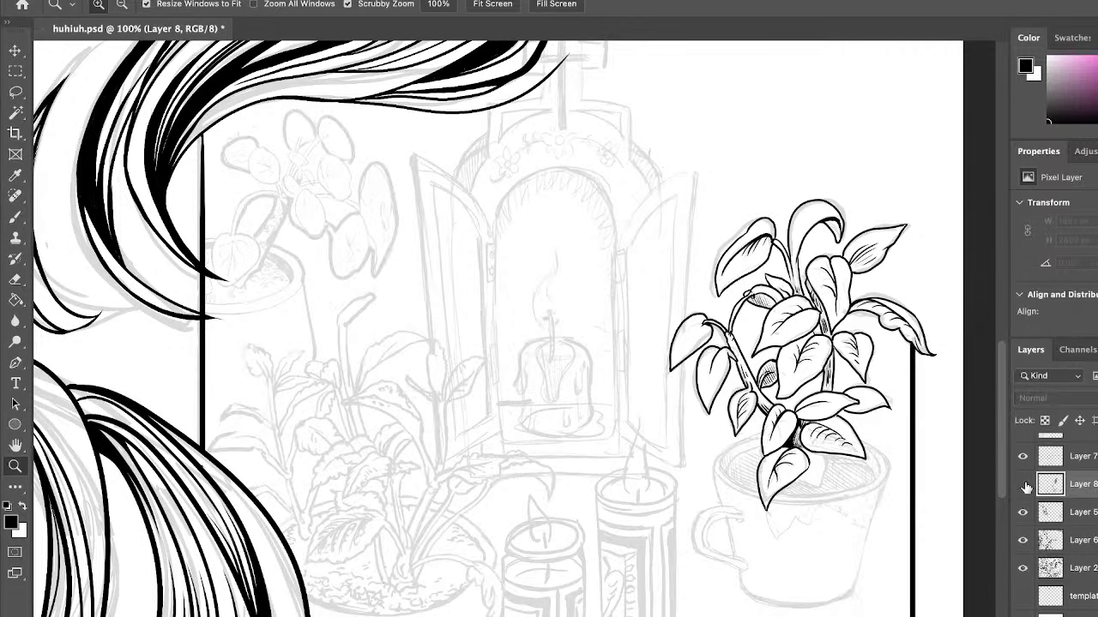
left_click(1025, 485)
left_click(1023, 513)
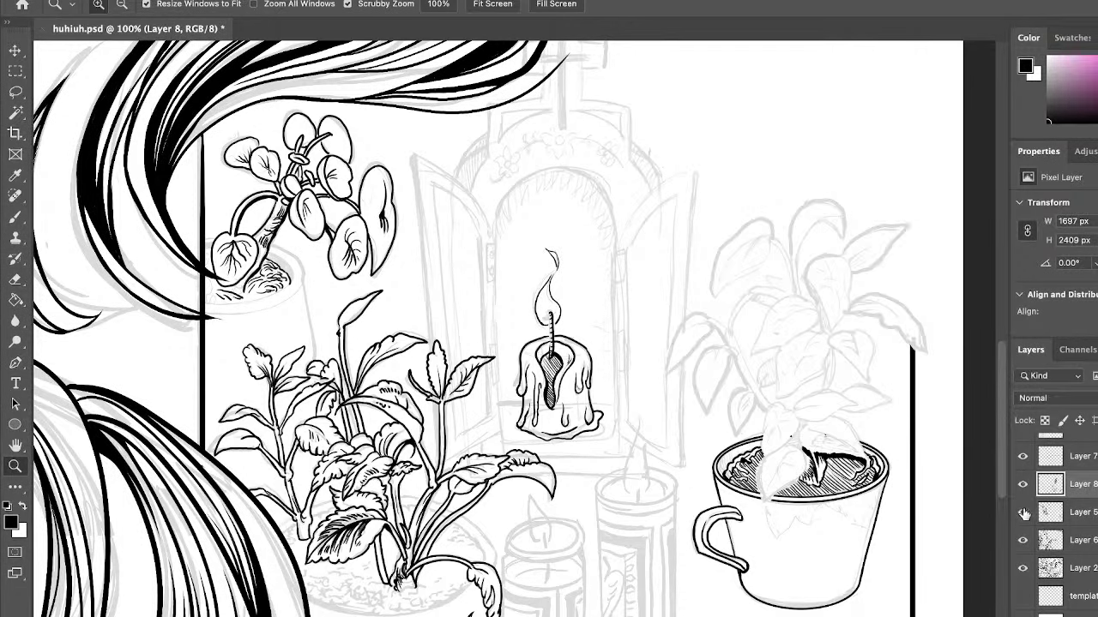
left_click(1023, 513)
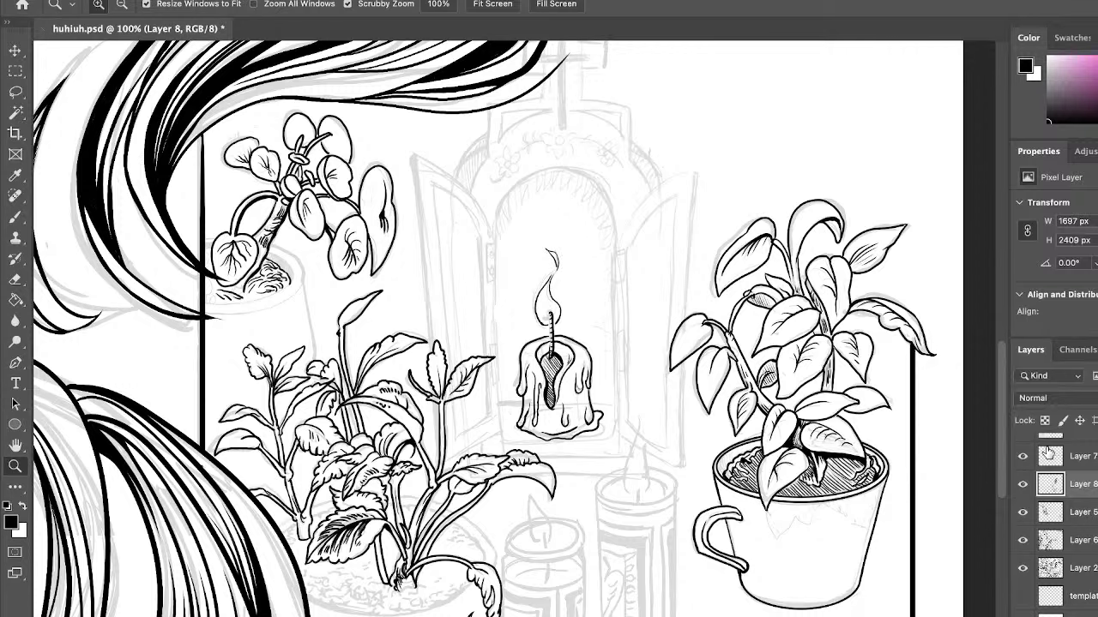
Merge Layer 8 into Layer 5, check Layer 6's contents, and move Layer 5 below Layer 6.
key("super+e")
left_click(1024, 540)
left_click(1023, 540)
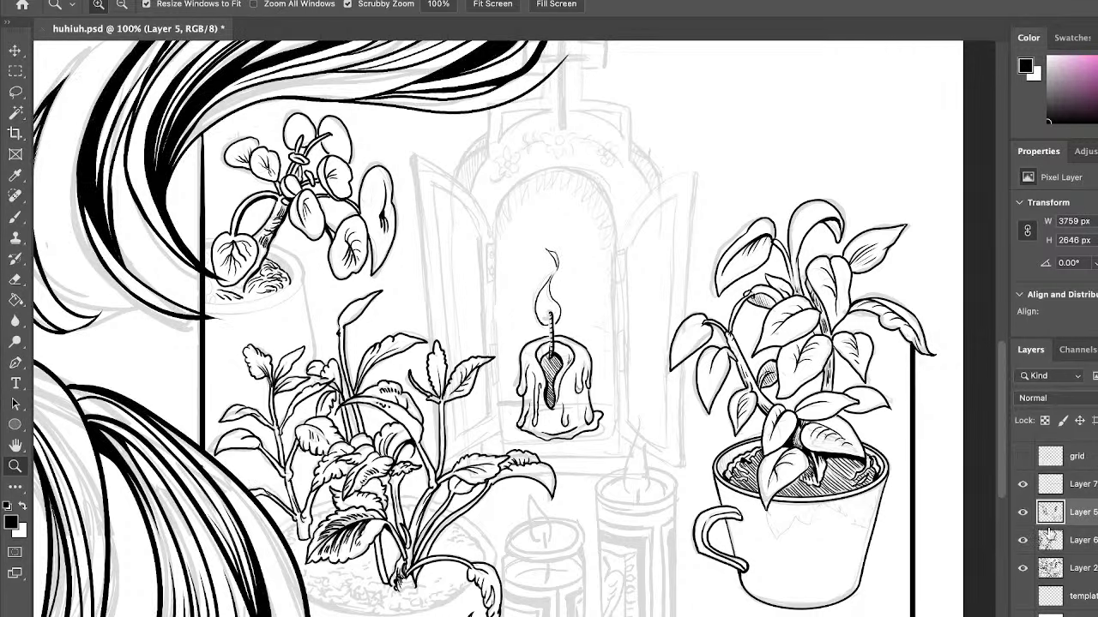
left_click_drag(1050, 532, 1064, 553)
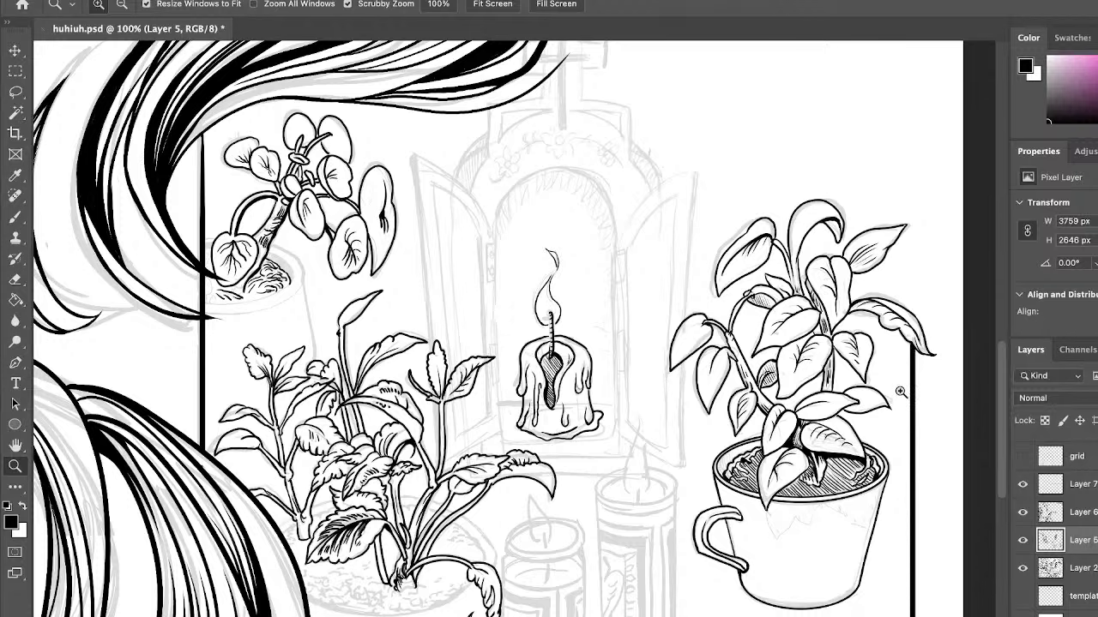
Draw an ellipse about 566 by 301 px over the lower-left plant pot's rim, with no fill and a 7.41 px black stroke.
scroll(901, 392, "down", 5)
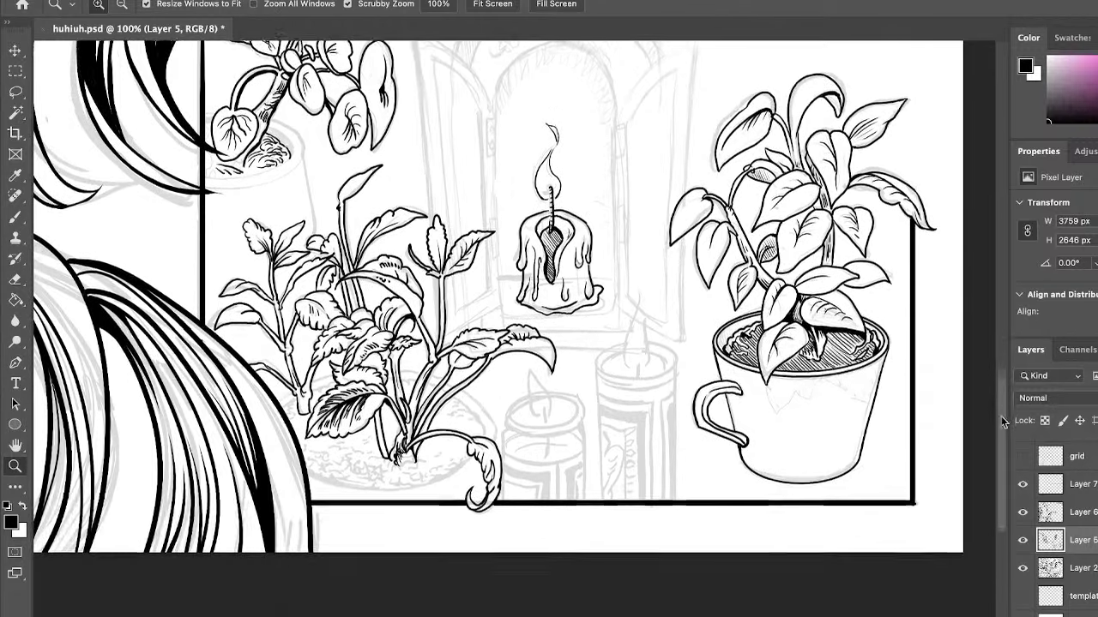
left_click(15, 424)
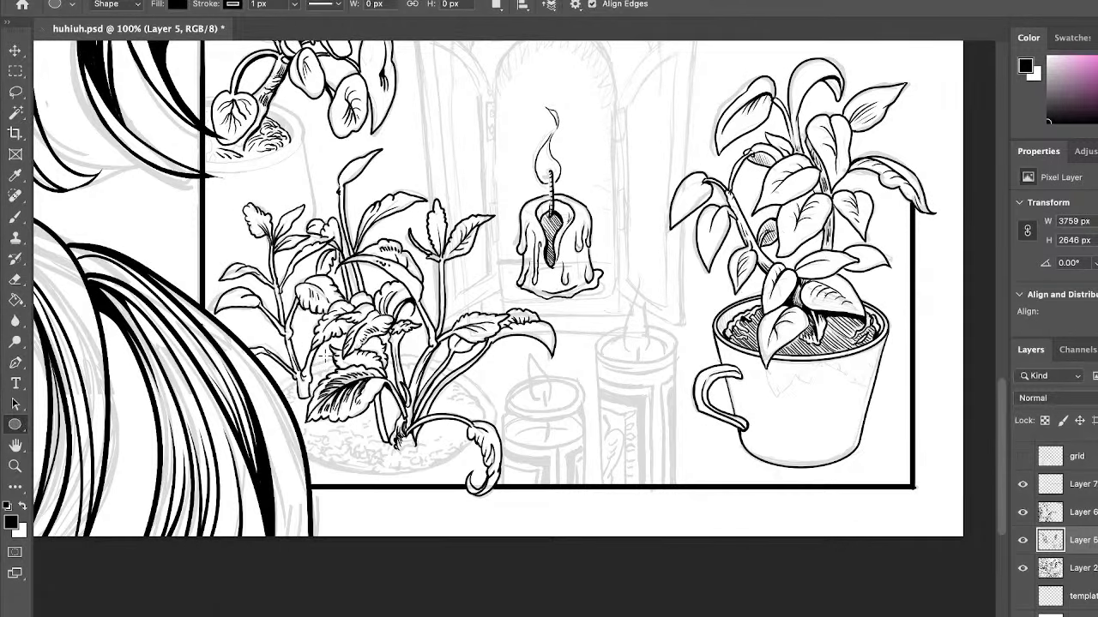
left_click_drag(264, 377, 490, 496)
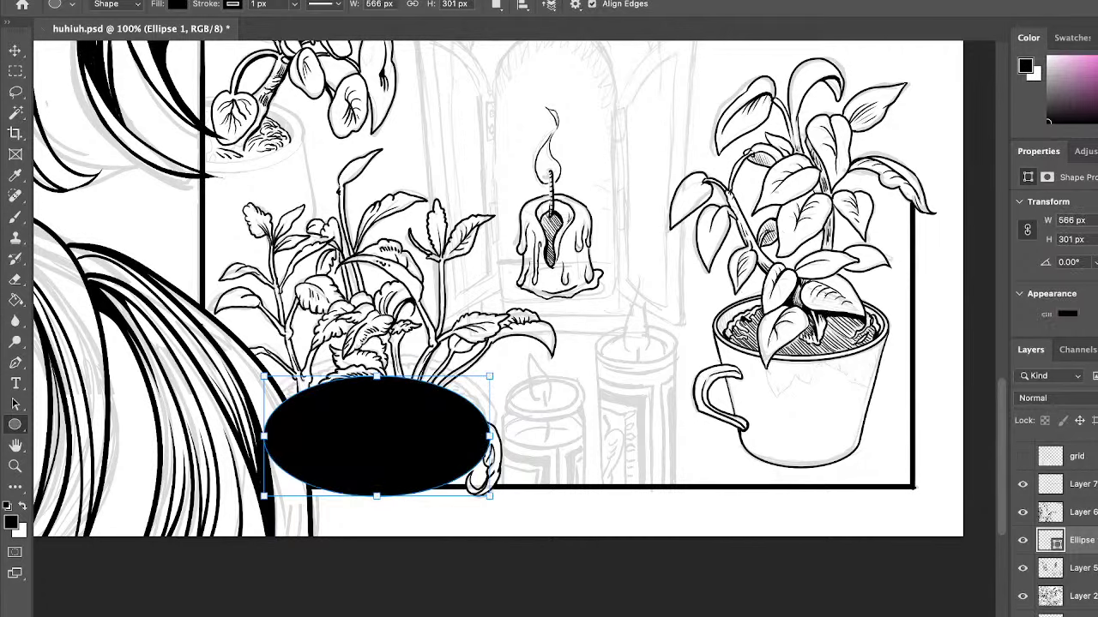
scroll(1061, 254, "down", 2)
left_click(1062, 249)
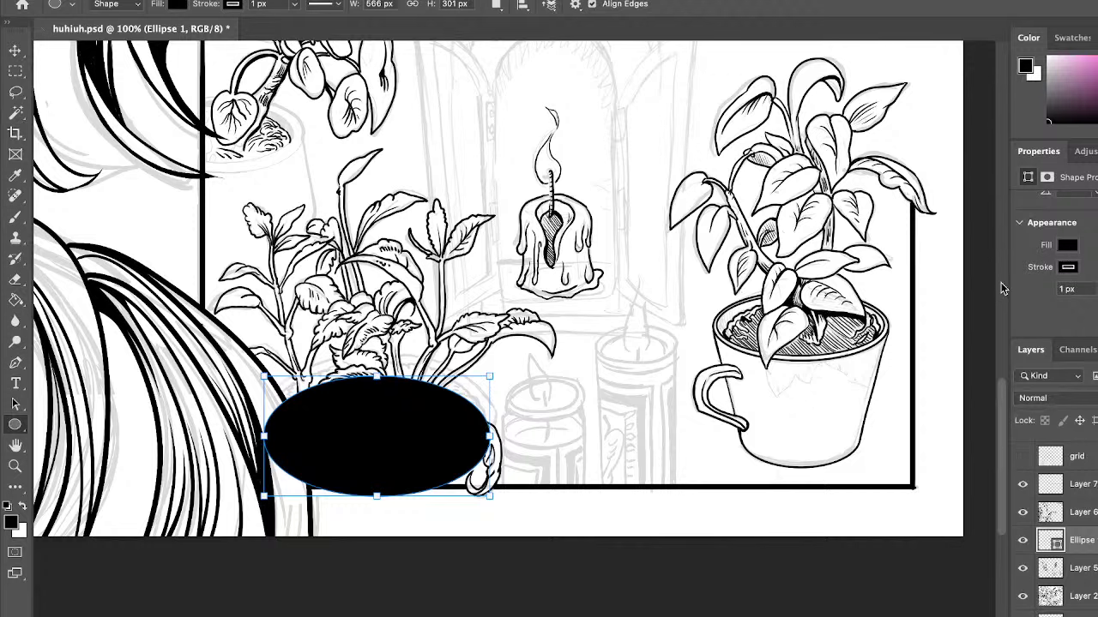
left_click(1000, 283)
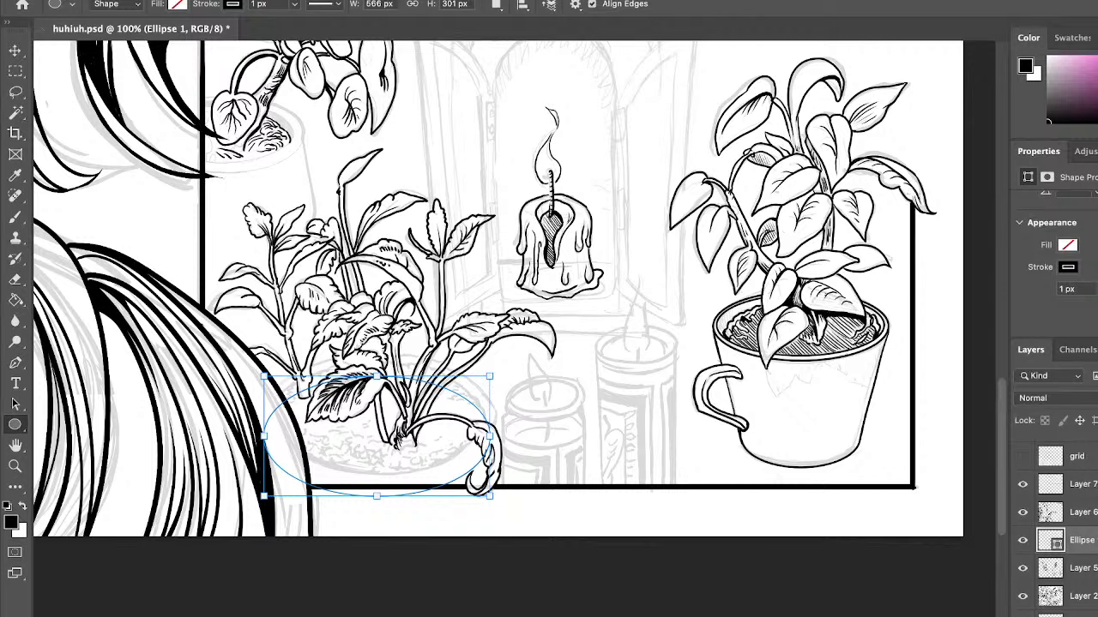
left_click_drag(1076, 289, 1086, 289)
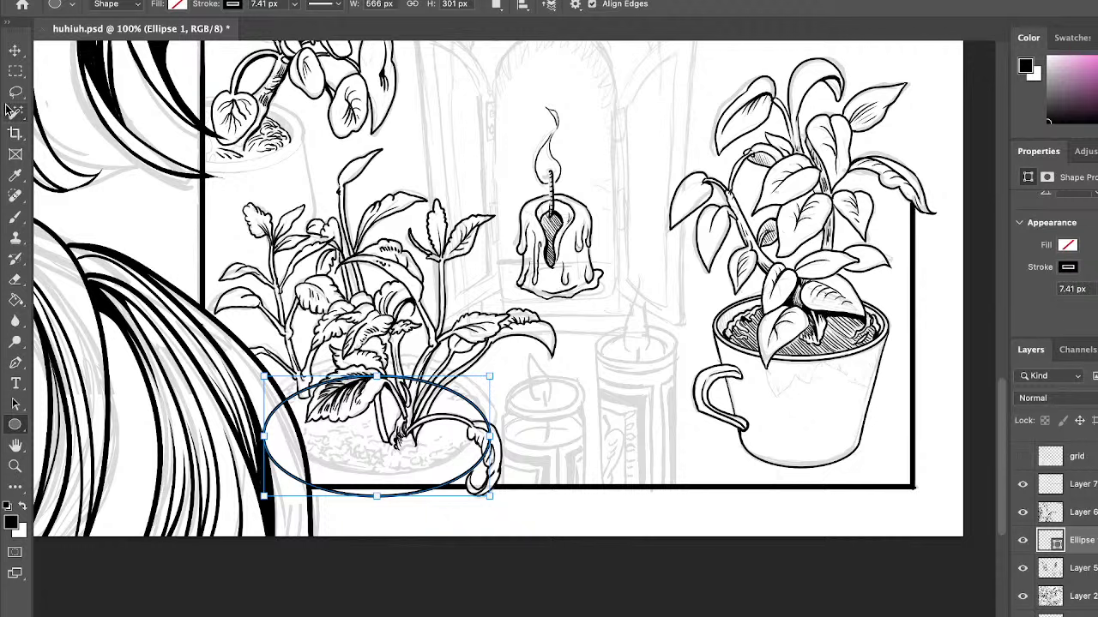
Scale the rim ellipse to about 103.4% and position it over the sketched pot opening.
left_click(14, 52)
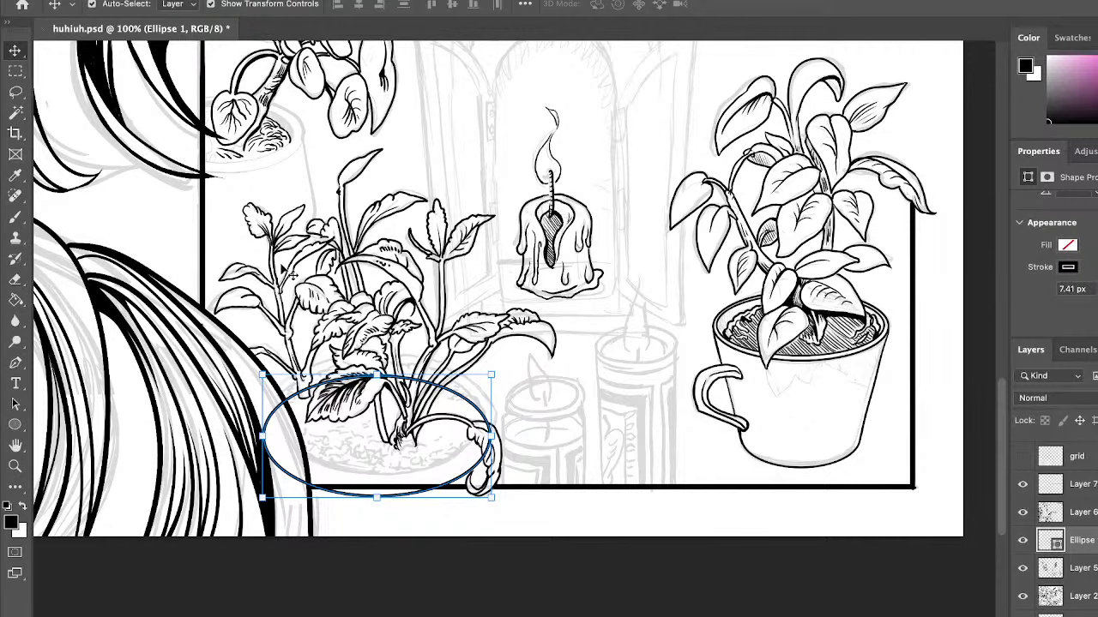
left_click_drag(376, 374, 414, 359)
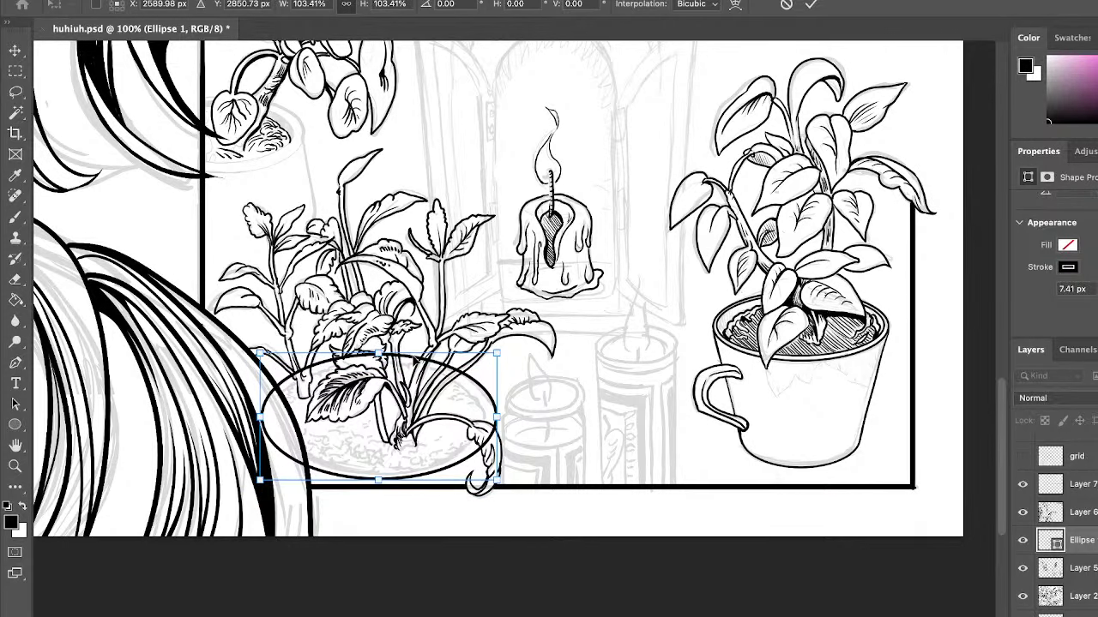
mouse_move(492, 473)
left_mouse_down()
mouse_move(492, 495)
mouse_move(494, 475)
left_mouse_up()
left_click_drag(415, 363, 409, 368)
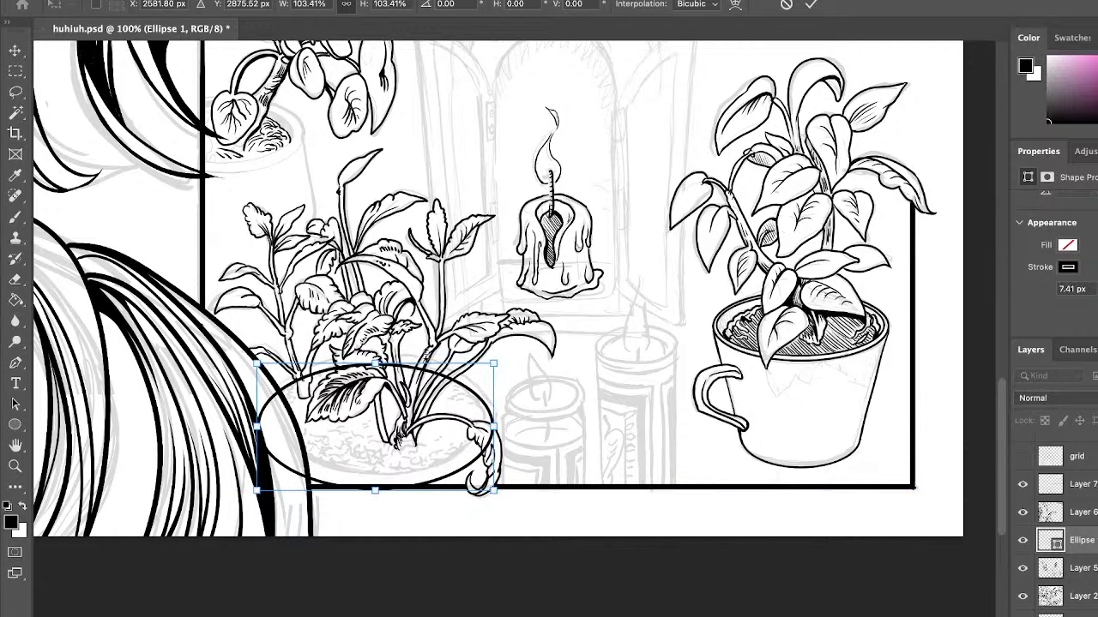
left_click(809, 4)
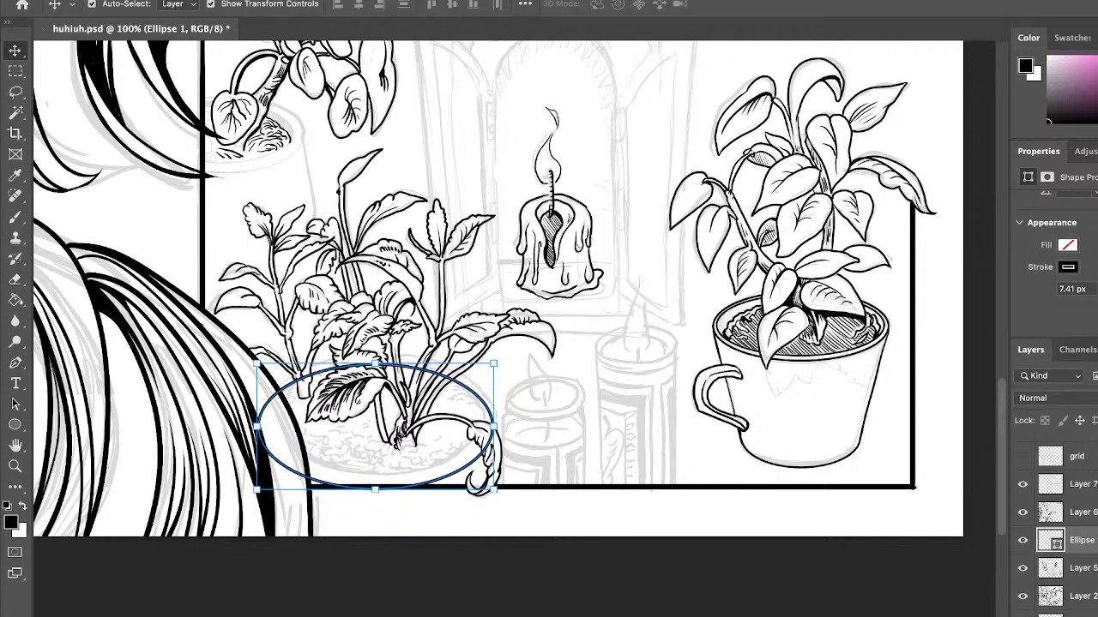
Duplicate the rim ellipse and fit the copy around it as the outer rim, scaled to about 106.3% wide and 108.9% high.
left_click(375, 487, "super")
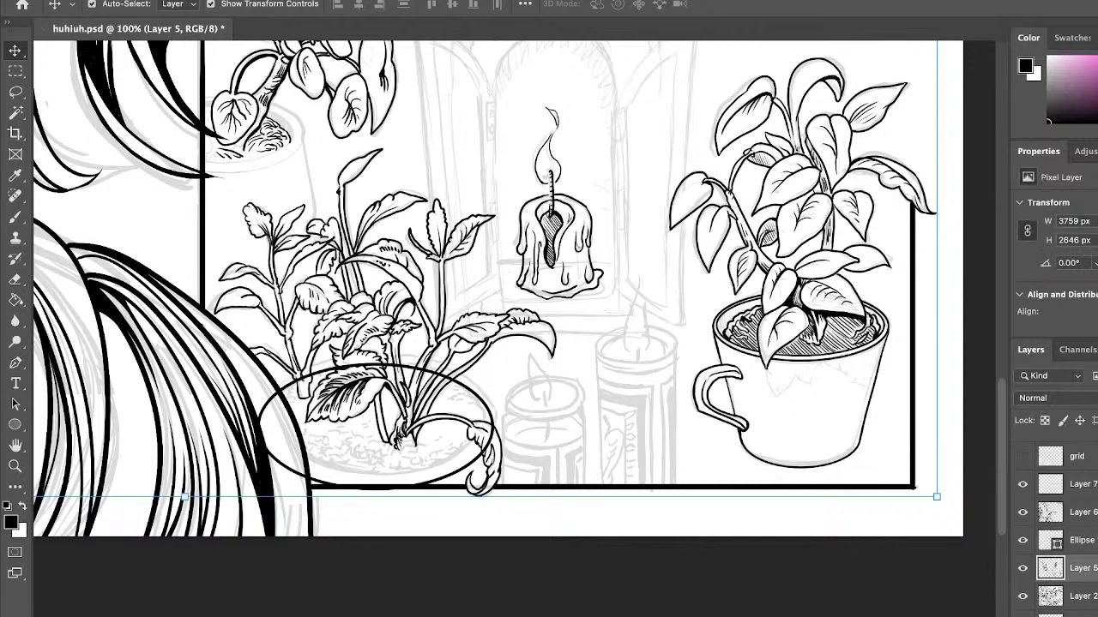
left_click(374, 487, "super")
left_click_drag(374, 487, 497, 349, "alt")
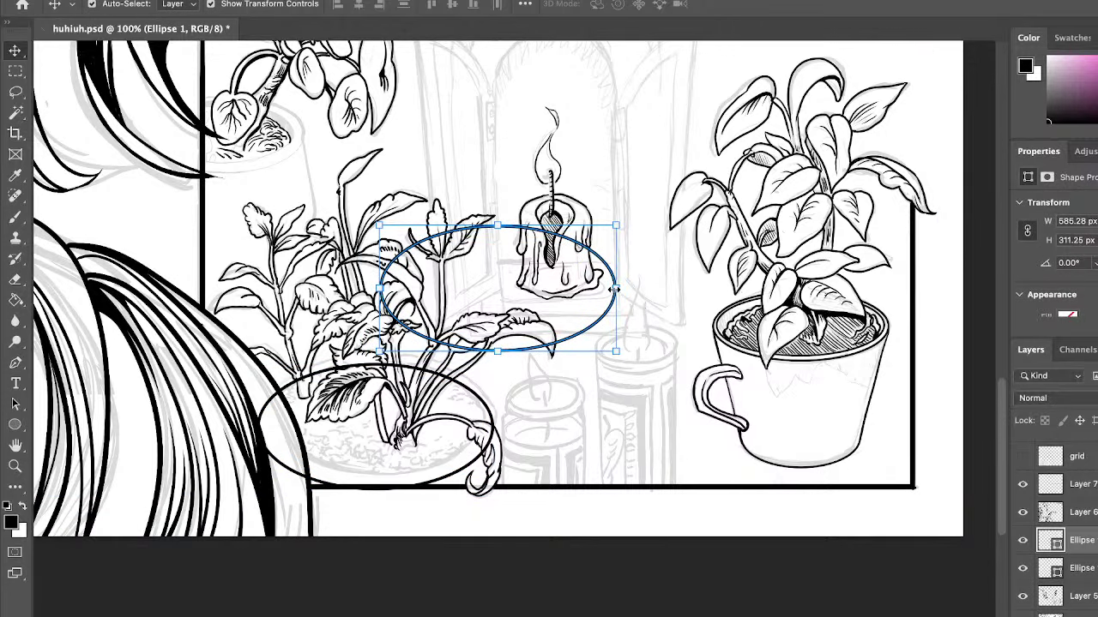
key("ctrl+t")
left_click_drag(616, 290, 481, 391)
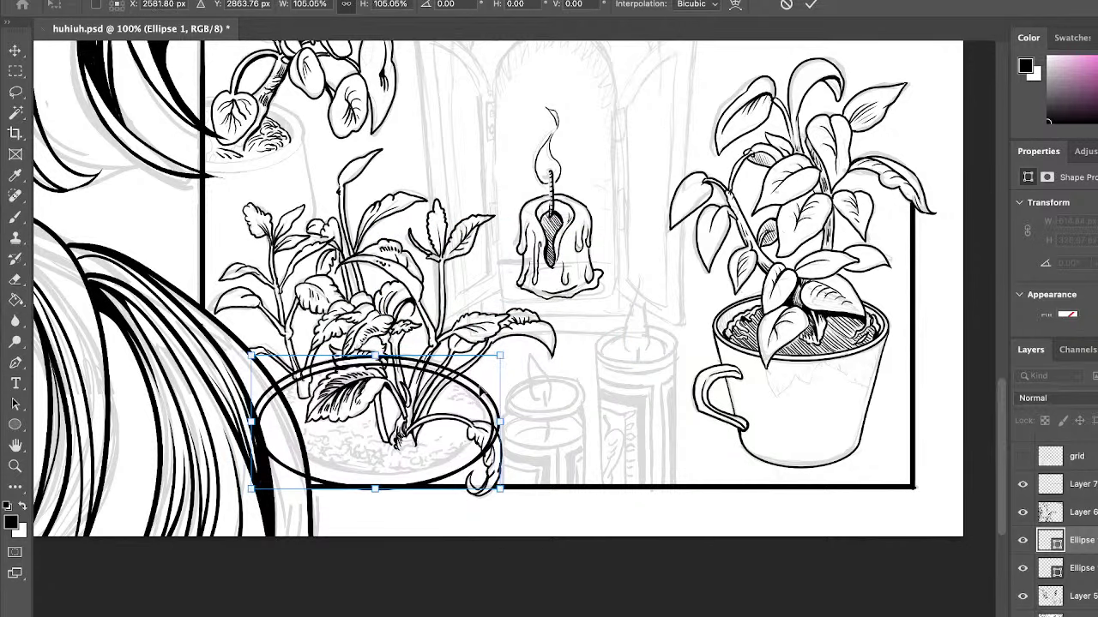
left_click_drag(375, 489, 374, 495)
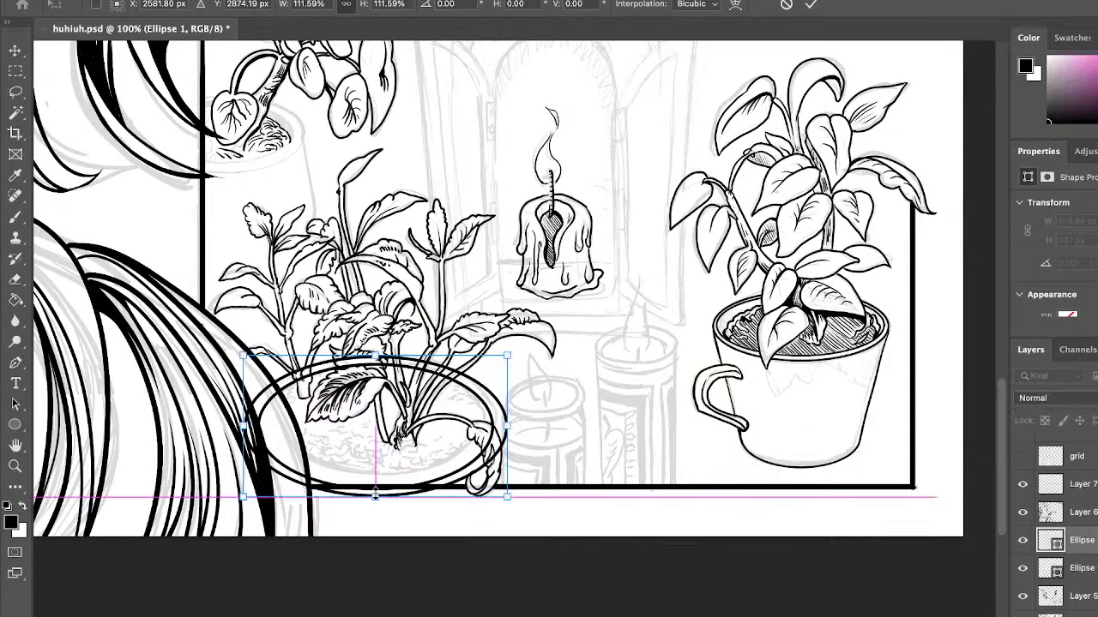
left_click_drag(498, 428, 500, 423)
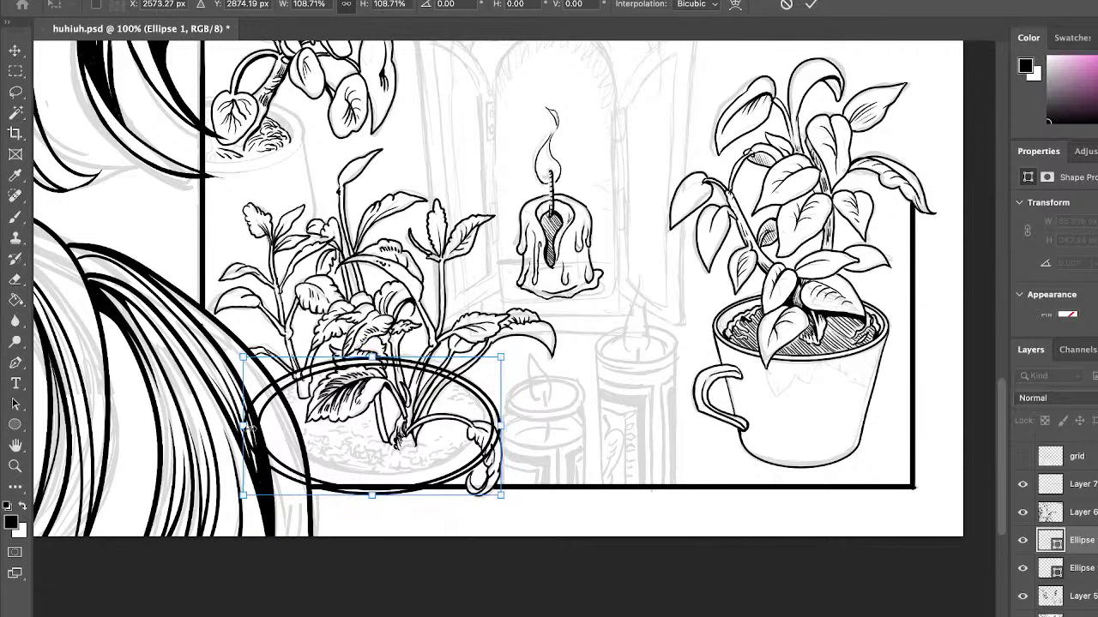
left_click_drag(244, 426, 251, 427)
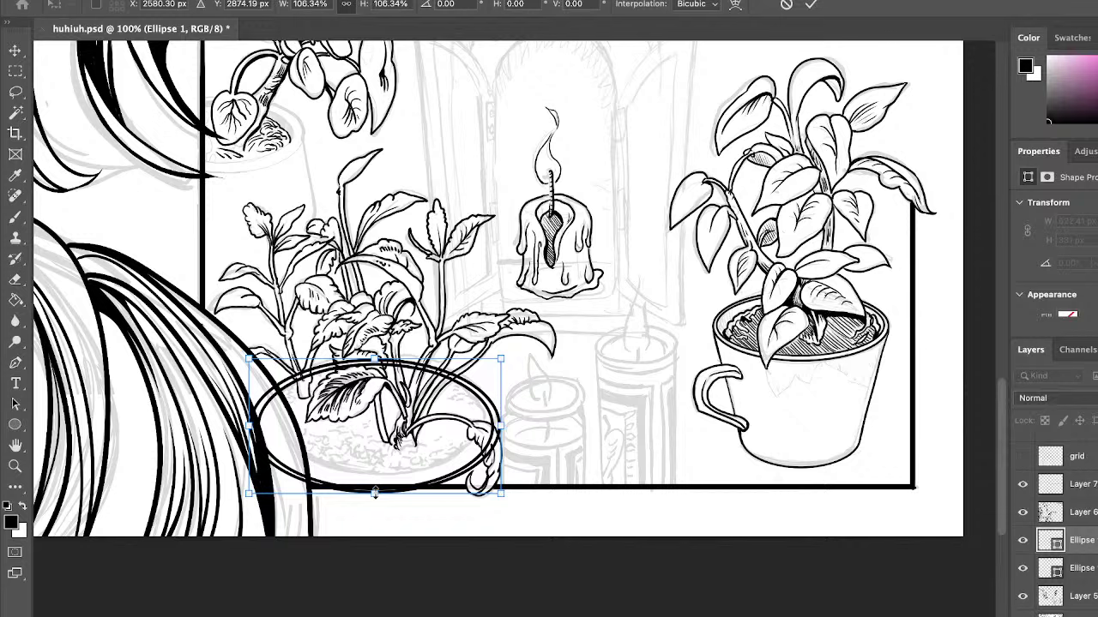
left_click_drag(375, 492, 375, 496)
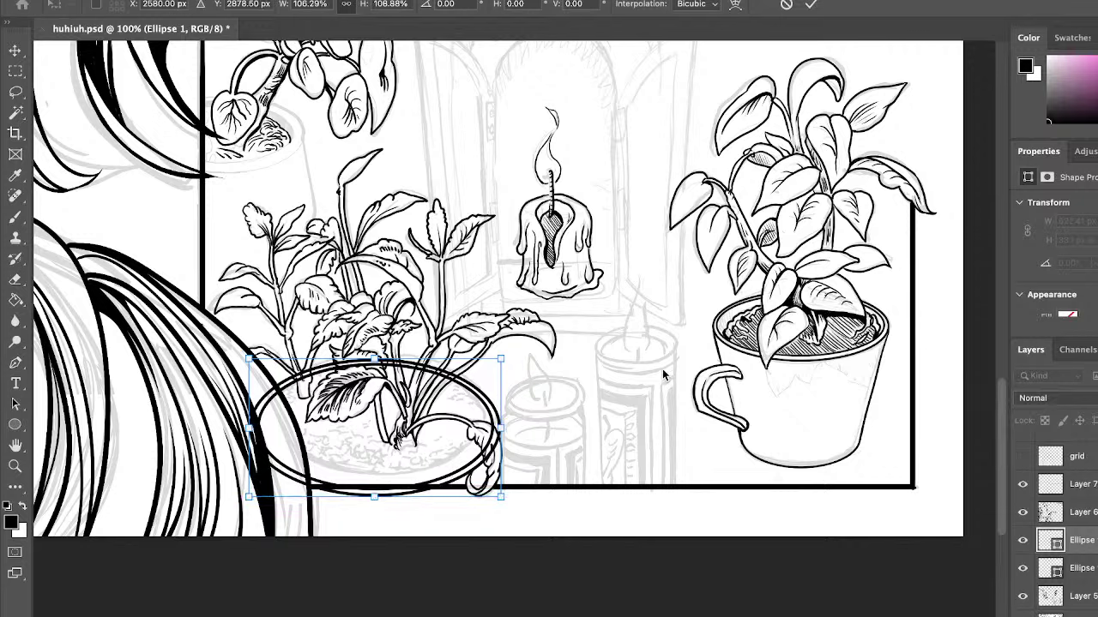
Create a new layer above Layer 5, merge both rim ellipses into it and check its contents.
left_click(1082, 592)
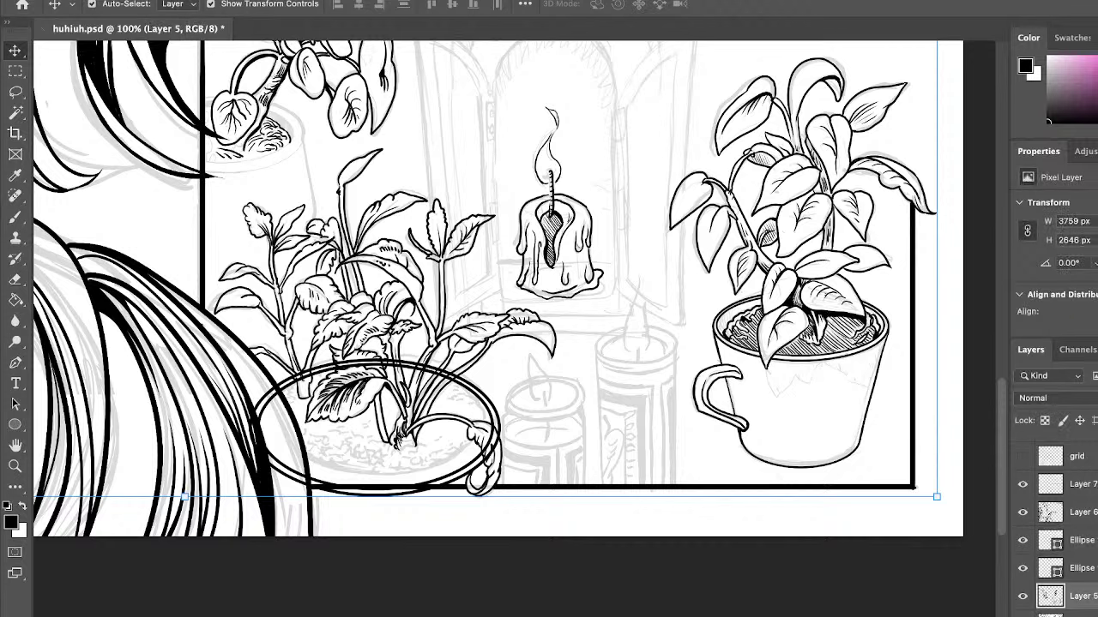
key("super+shift+alt+n")
left_click(1082, 567)
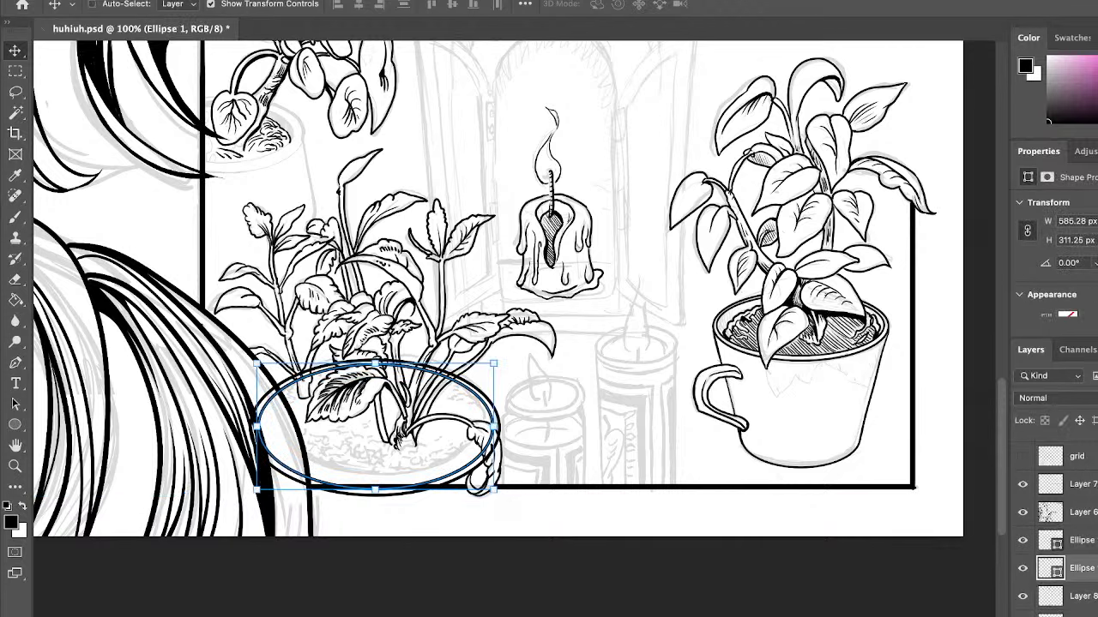
key("ctrl+e")
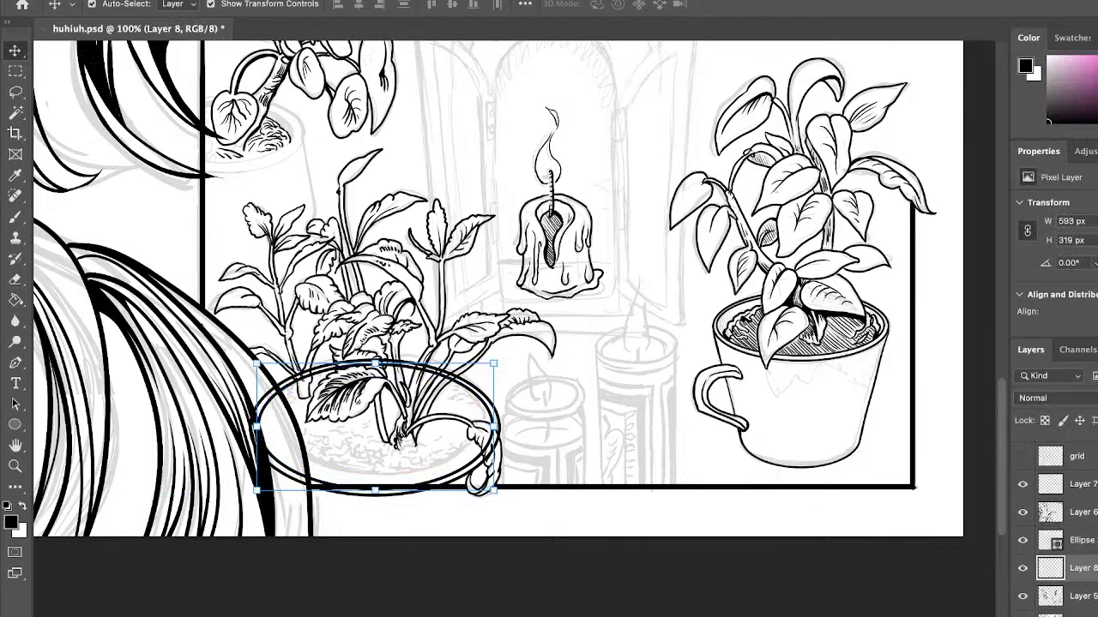
key("ctrl+z")
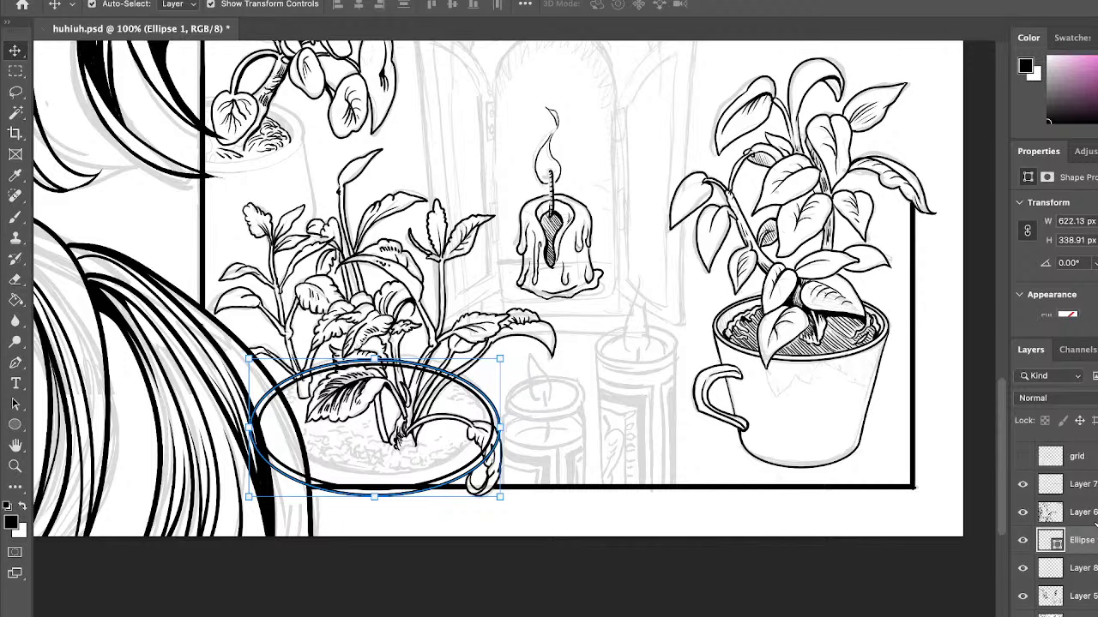
key("ctrl+e")
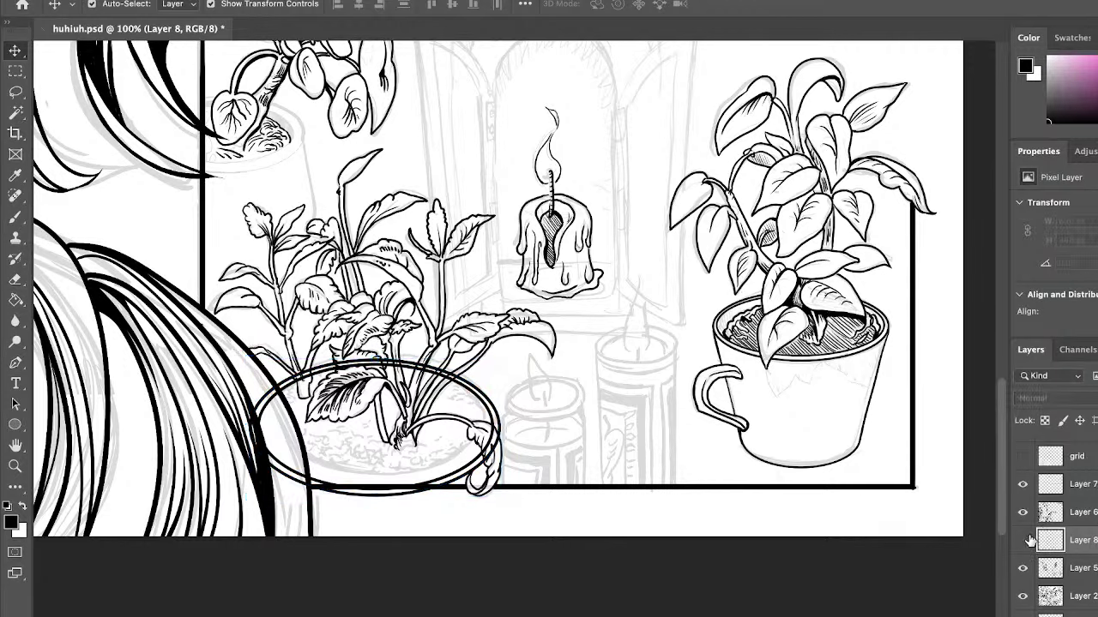
left_click(1027, 540)
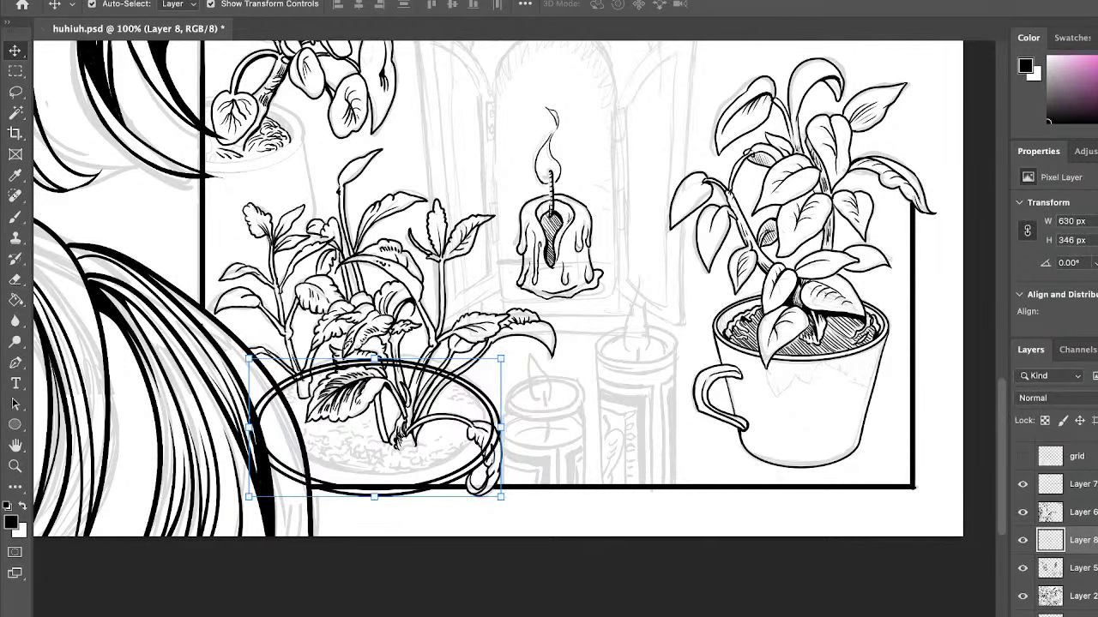
Erase the pot rim lines where they cross the hair, the plant's leaves and stems, and the area below the panel border.
key("e")
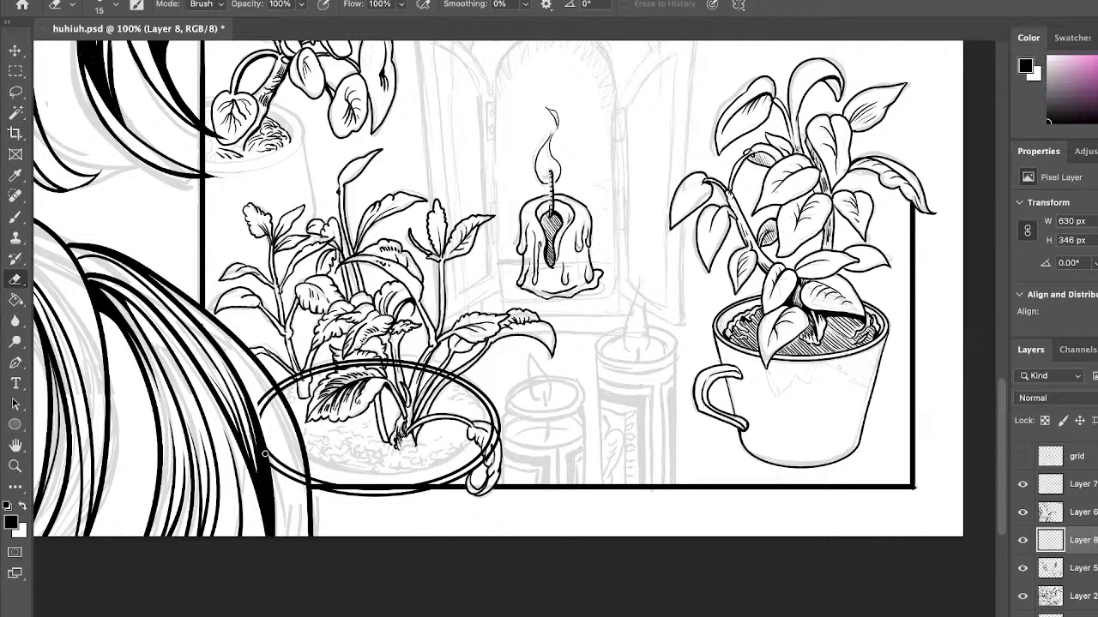
mouse_move(265, 453)
left_mouse_down()
mouse_move(279, 384)
mouse_move(306, 480)
mouse_move(283, 478)
mouse_move(271, 456)
left_mouse_up()
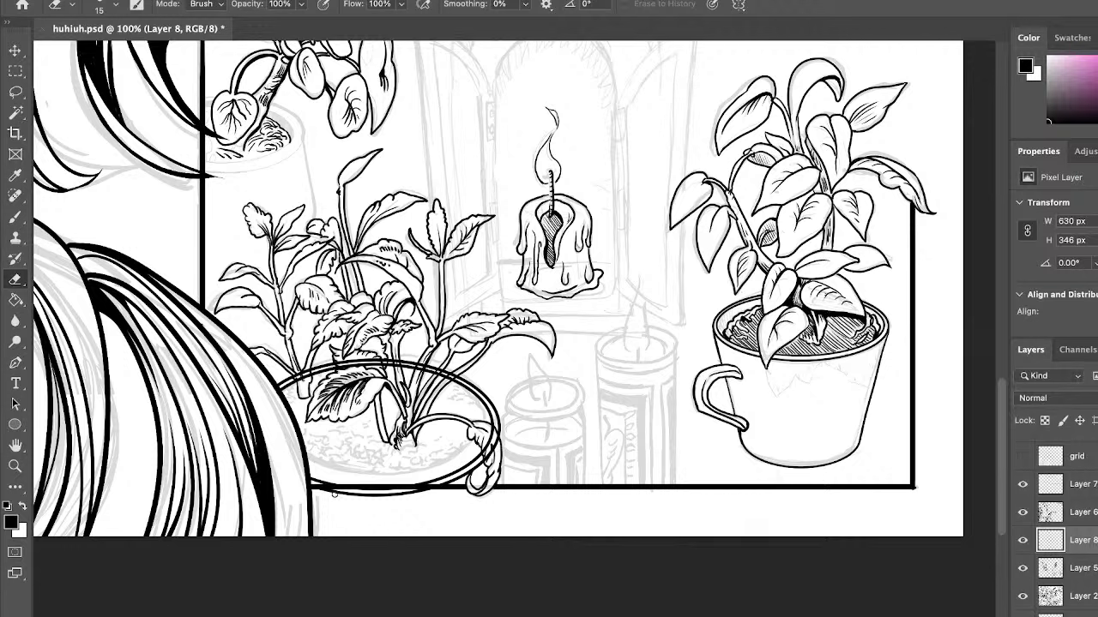
mouse_move(330, 494)
left_mouse_down()
mouse_move(363, 494)
mouse_move(311, 493)
mouse_move(428, 494)
left_mouse_up()
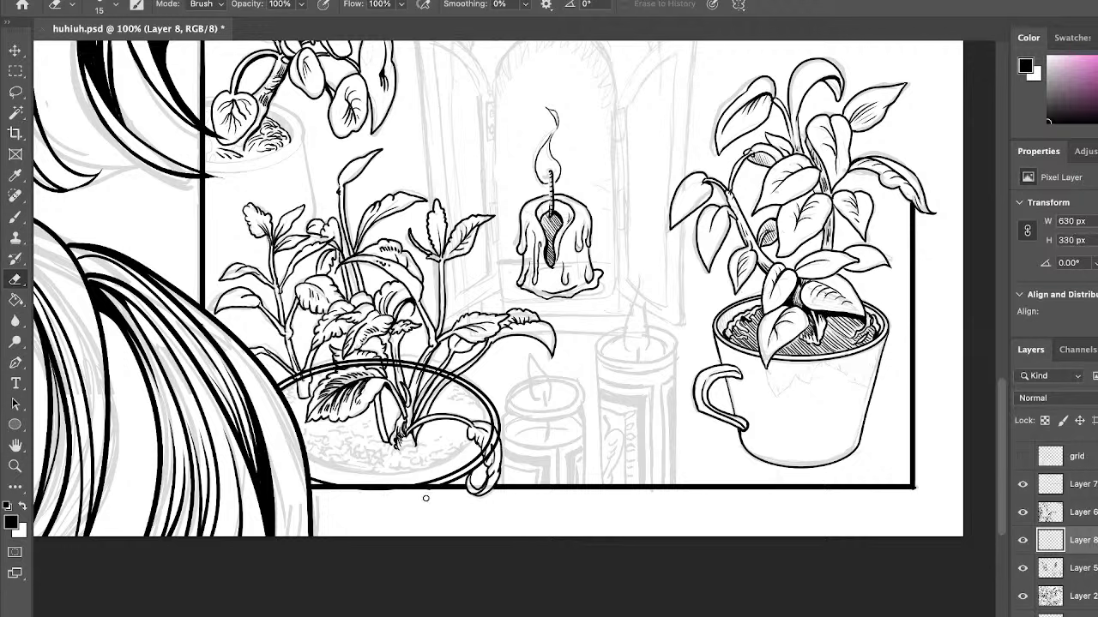
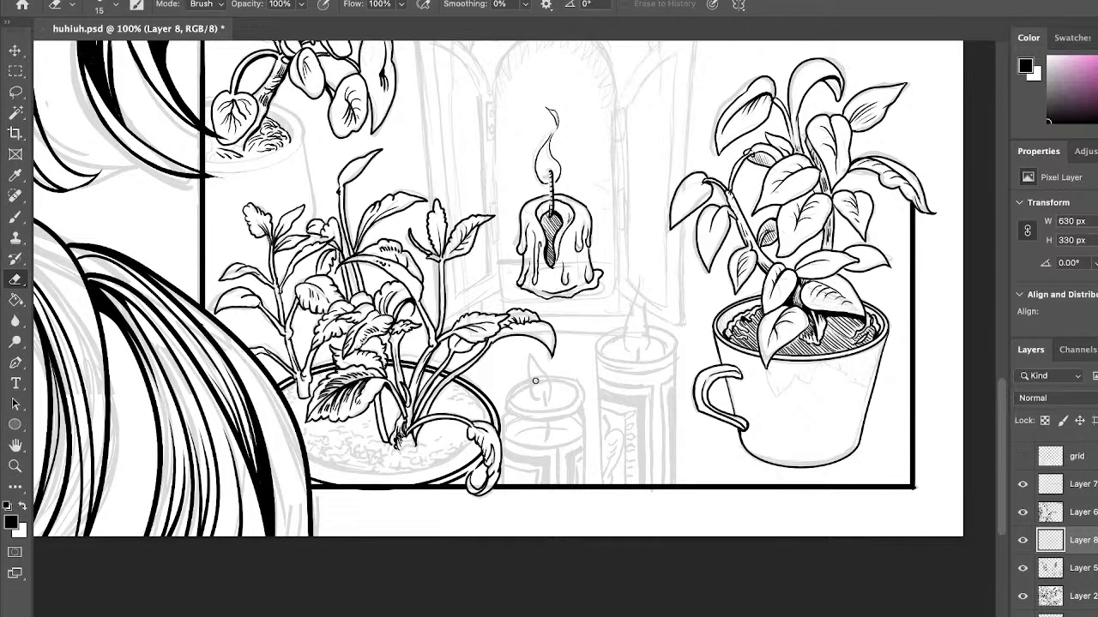
key("z")
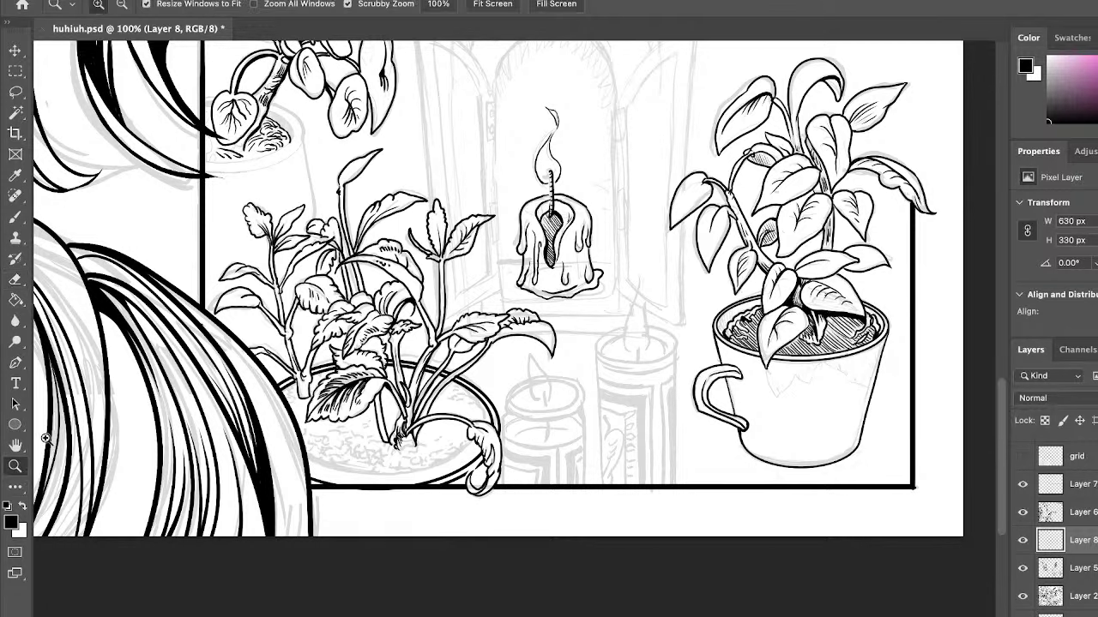
left_click(476, 439)
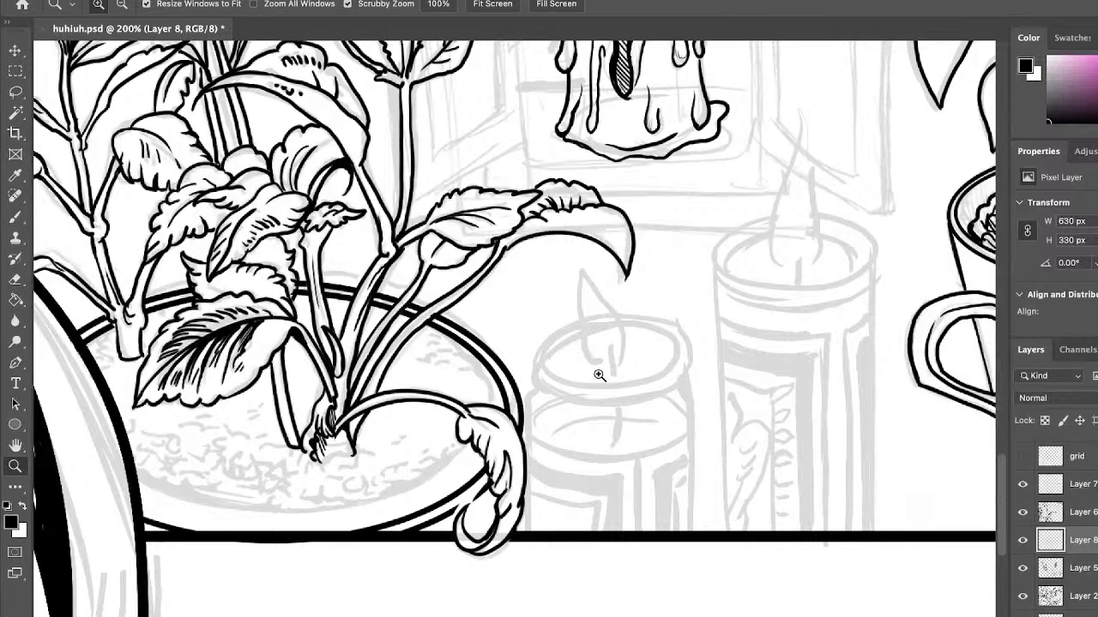
Ink the first soil clumps around the plant's stem base and draw the soil's front edge inside the pot rim.
left_click(1023, 540)
left_click(1023, 540)
left_click(15, 217)
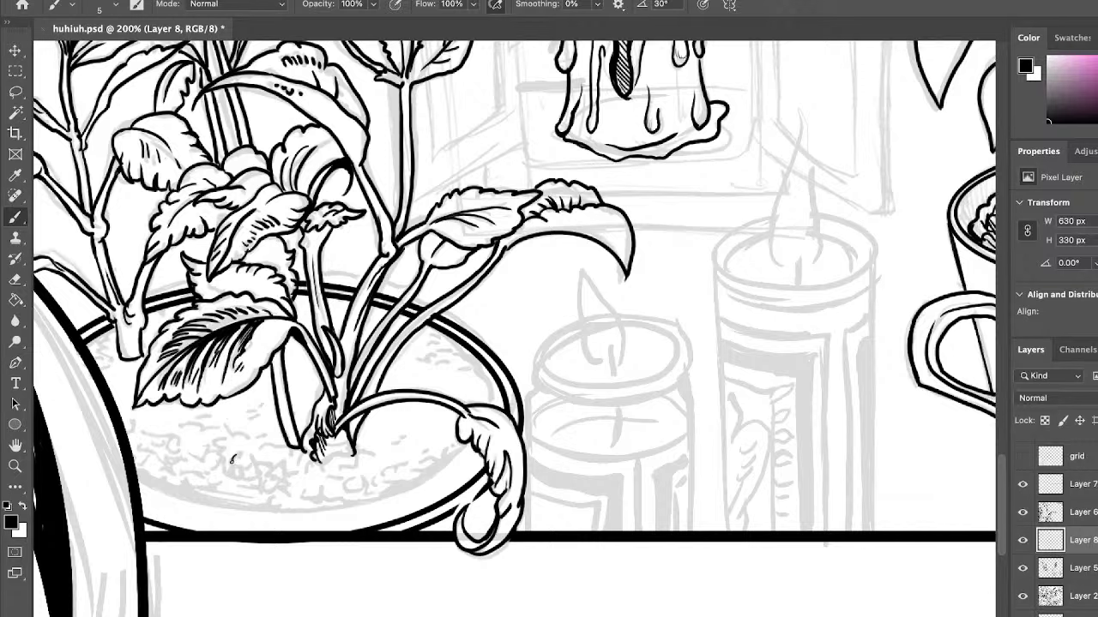
mouse_move(245, 474)
left_mouse_down()
mouse_move(254, 482)
mouse_move(242, 478)
left_mouse_up()
mouse_move(330, 464)
left_mouse_down()
mouse_move(377, 450)
mouse_move(355, 446)
mouse_move(351, 465)
mouse_move(388, 447)
mouse_move(382, 438)
mouse_move(357, 445)
mouse_move(364, 460)
mouse_move(392, 432)
mouse_move(406, 444)
mouse_move(424, 422)
mouse_move(400, 439)
mouse_move(413, 443)
left_mouse_up()
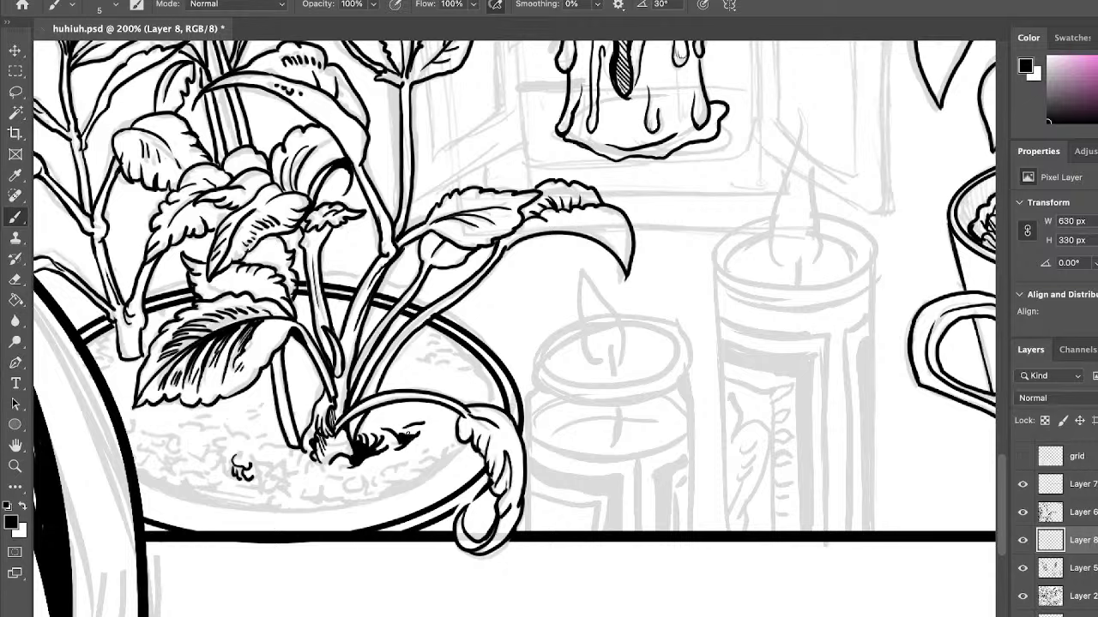
mouse_move(387, 495)
left_mouse_down()
mouse_move(367, 508)
mouse_move(472, 447)
left_mouse_up()
mouse_move(376, 506)
left_mouse_down()
mouse_move(242, 520)
mouse_move(133, 485)
left_mouse_up()
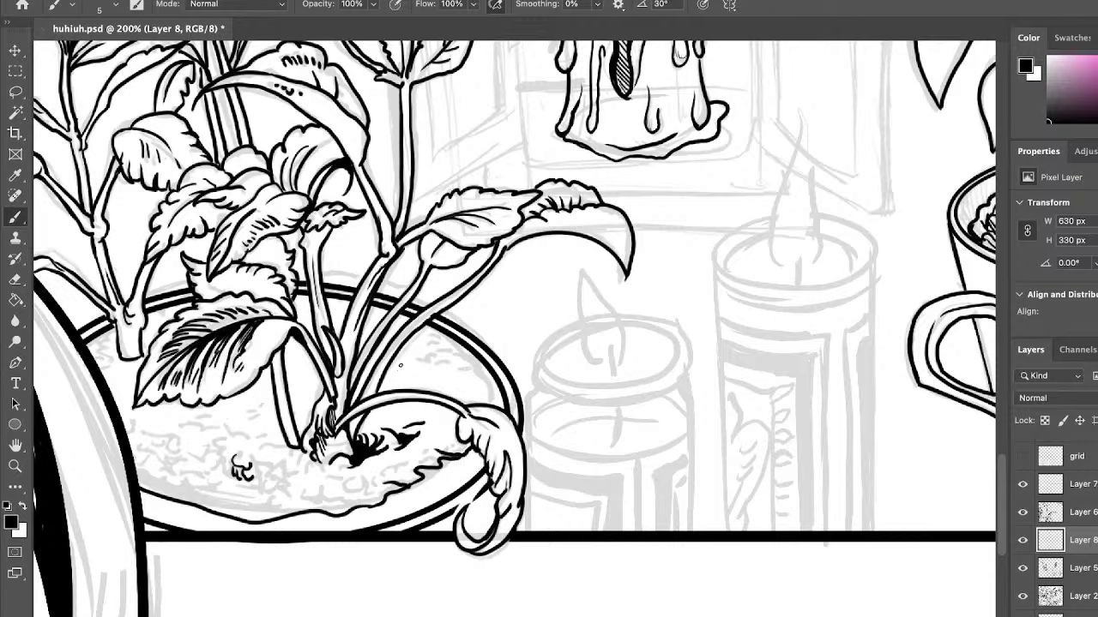
Add jagged crevices, a solid black gap and diagonal hatching to the soil beside the stem base, and outline the neighbouring clump.
left_click_drag(433, 483, 451, 475)
left_click_drag(448, 468, 435, 486)
mouse_move(306, 491)
left_mouse_down()
mouse_move(342, 482)
mouse_move(335, 493)
mouse_move(371, 494)
mouse_move(343, 483)
mouse_move(378, 490)
mouse_move(416, 458)
mouse_move(318, 496)
mouse_move(343, 498)
mouse_move(313, 494)
mouse_move(341, 496)
mouse_move(318, 495)
mouse_move(322, 504)
mouse_move(343, 496)
mouse_move(331, 508)
mouse_move(319, 503)
mouse_move(348, 498)
mouse_move(316, 498)
mouse_move(357, 499)
mouse_move(327, 511)
left_mouse_up()
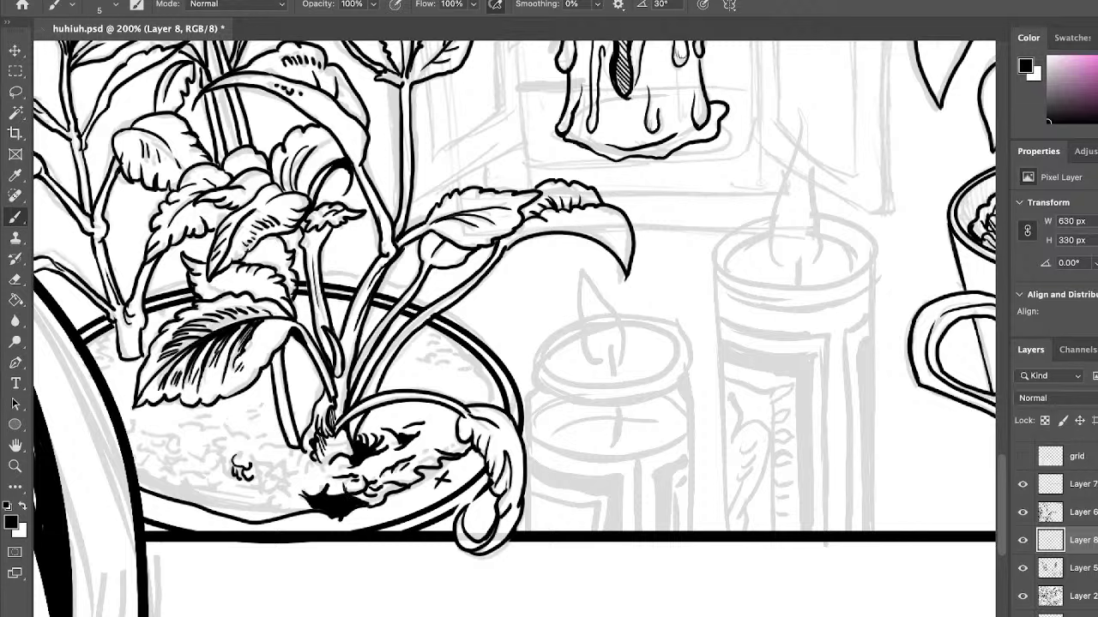
mouse_move(340, 492)
left_mouse_down()
mouse_move(386, 518)
mouse_move(390, 504)
left_mouse_up()
mouse_move(364, 470)
left_mouse_down()
mouse_move(401, 501)
mouse_move(410, 481)
mouse_move(434, 487)
left_mouse_up()
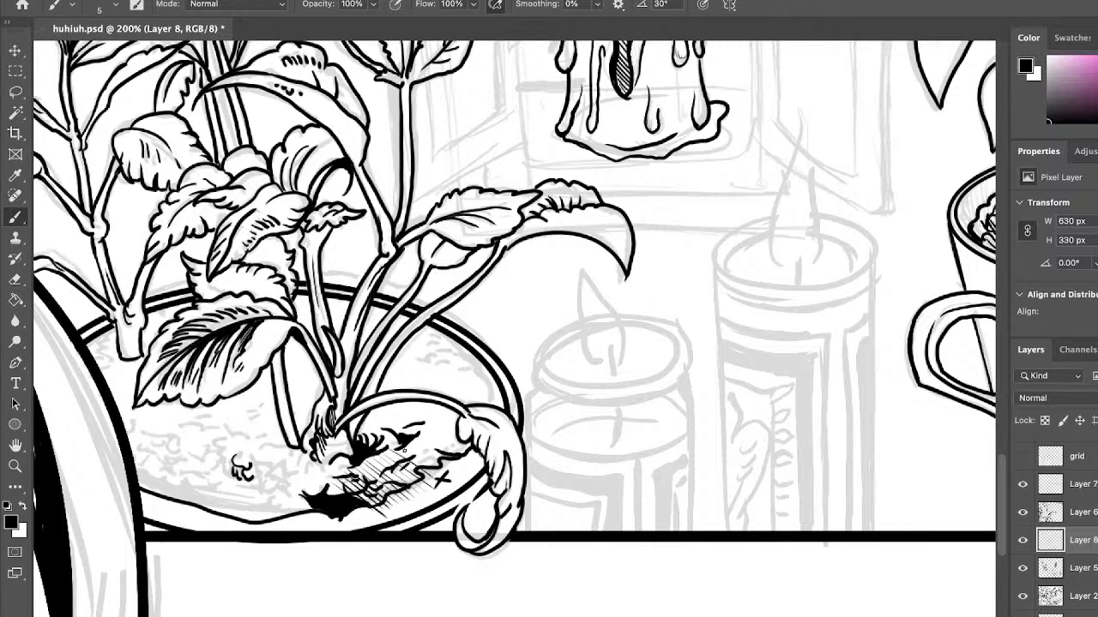
mouse_move(403, 446)
left_mouse_down()
mouse_move(451, 466)
mouse_move(465, 460)
mouse_move(459, 452)
left_mouse_up()
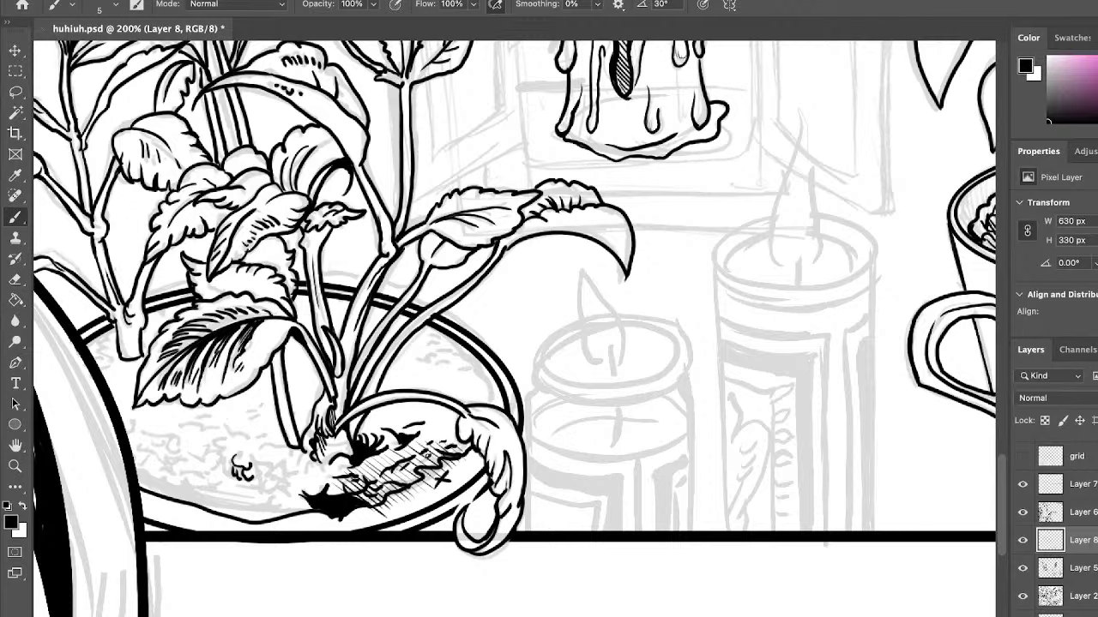
mouse_move(403, 475)
left_mouse_down()
mouse_move(420, 465)
mouse_move(404, 459)
left_mouse_up()
mouse_move(398, 447)
left_mouse_down()
mouse_move(410, 455)
mouse_move(391, 465)
left_mouse_up()
mouse_move(304, 471)
left_mouse_down()
mouse_move(326, 465)
mouse_move(269, 444)
mouse_move(288, 443)
left_mouse_up()
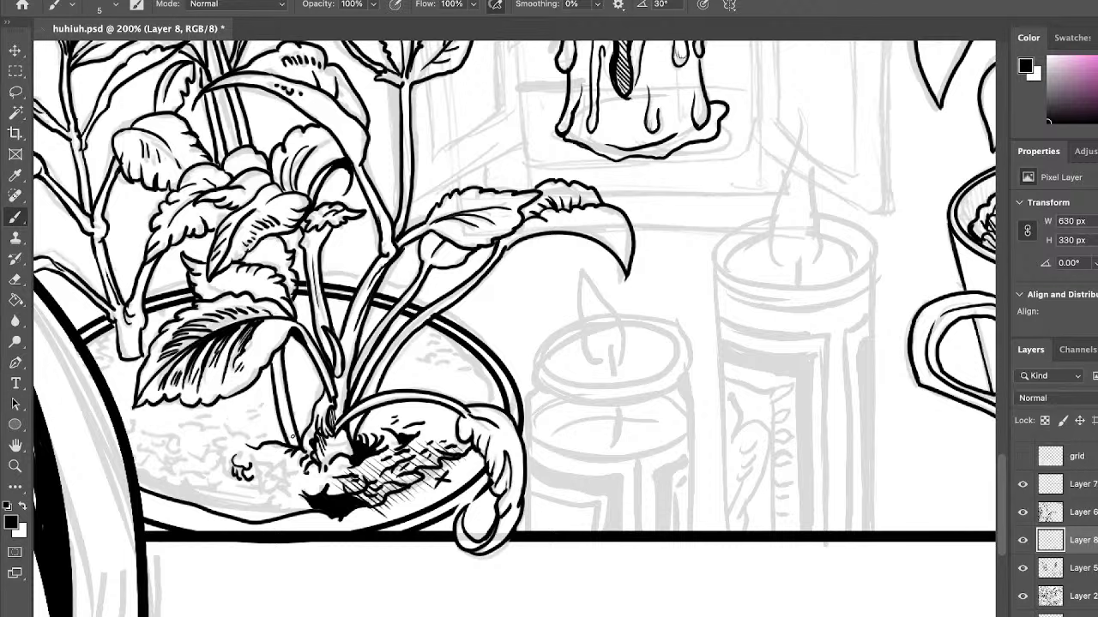
Ink rough, dark soil texture along the rear inner rim, behind the arching leaf stem.
mouse_move(467, 375)
left_mouse_down()
mouse_move(482, 371)
mouse_move(492, 399)
mouse_move(478, 372)
mouse_move(433, 359)
mouse_move(449, 352)
mouse_move(439, 343)
left_mouse_up()
mouse_move(448, 348)
left_mouse_down()
mouse_move(413, 333)
mouse_move(433, 345)
left_mouse_up()
left_click_drag(429, 346, 416, 339)
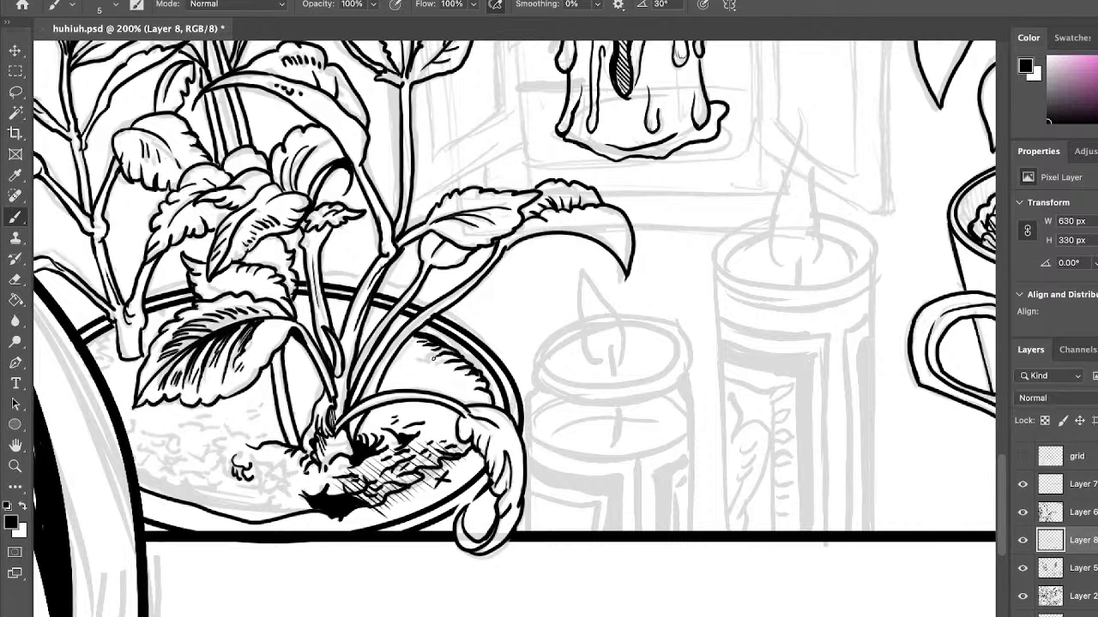
left_click_drag(416, 360, 432, 365)
left_click_drag(429, 362, 451, 377)
left_click_drag(445, 373, 459, 391)
mouse_move(454, 385)
left_mouse_down()
mouse_move(464, 395)
mouse_move(462, 383)
left_mouse_up()
left_click_drag(449, 373, 461, 383)
Fill dark crevices into the soil clump in front of the stem base and extend its lumpy outline toward the front edge.
mouse_move(265, 459)
left_mouse_down()
mouse_move(283, 482)
mouse_move(283, 458)
mouse_move(300, 478)
mouse_move(287, 487)
mouse_move(271, 466)
left_mouse_up()
mouse_move(252, 455)
left_mouse_down()
mouse_move(265, 463)
mouse_move(256, 458)
mouse_move(259, 477)
mouse_move(271, 461)
mouse_move(282, 466)
mouse_move(254, 478)
left_mouse_up()
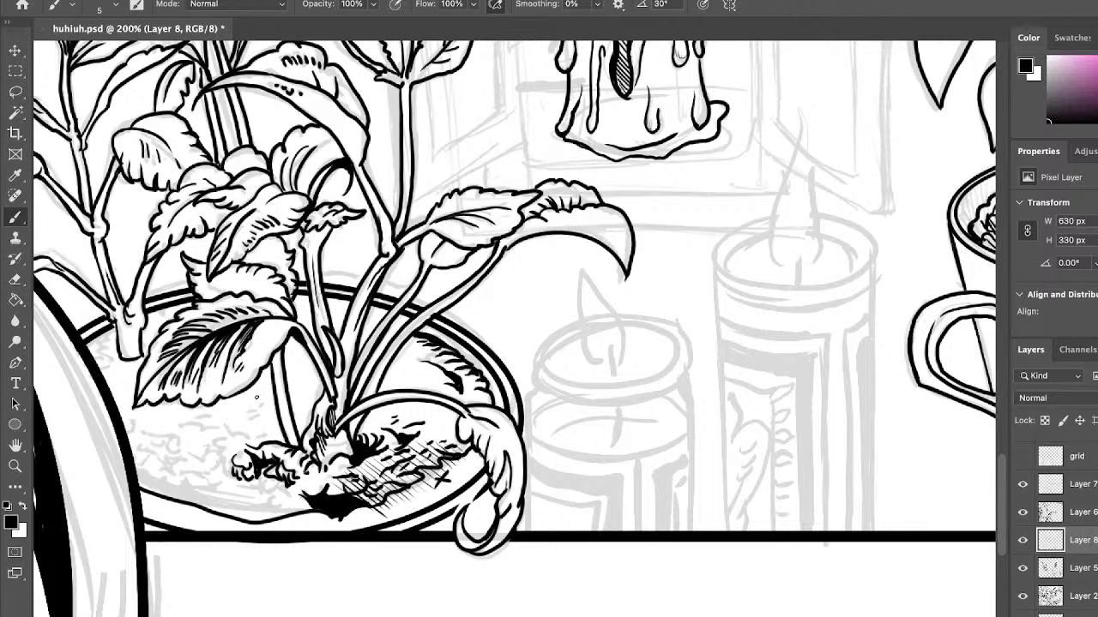
mouse_move(260, 482)
left_mouse_down()
mouse_move(290, 497)
mouse_move(281, 513)
mouse_move(302, 511)
left_mouse_up()
Ink short soil marks below the large hatched leaf and hatch the soil at the rear around the stem near the hair.
scroll(626, 582, "left", 8)
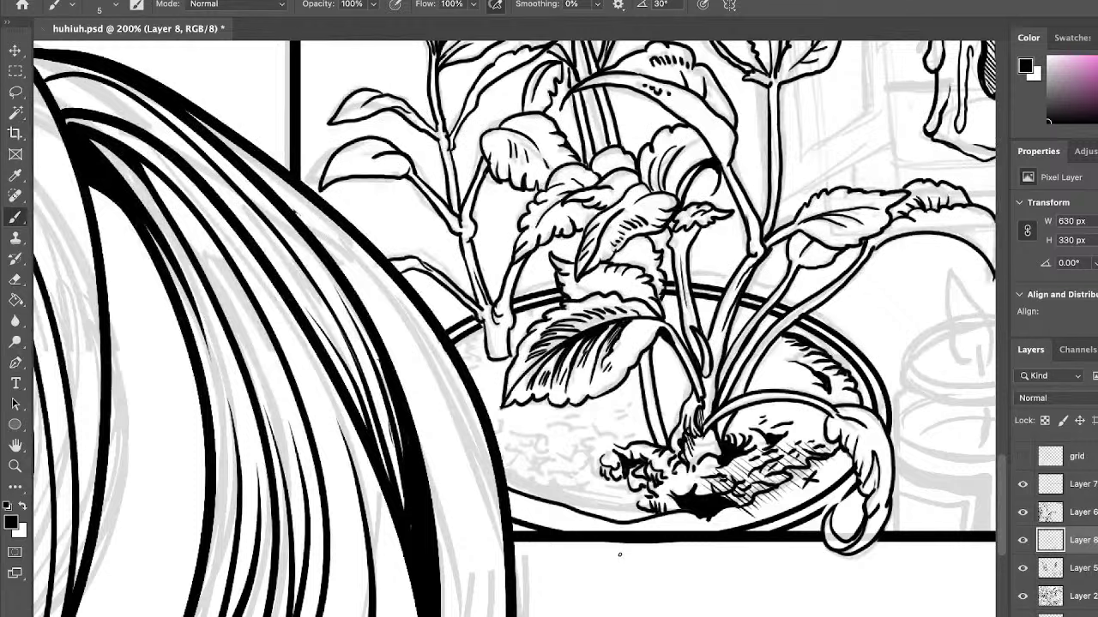
mouse_move(540, 437)
left_mouse_down()
mouse_move(510, 431)
mouse_move(590, 425)
mouse_move(598, 414)
mouse_move(606, 430)
mouse_move(595, 432)
mouse_move(638, 431)
mouse_move(629, 436)
mouse_move(624, 410)
left_mouse_up()
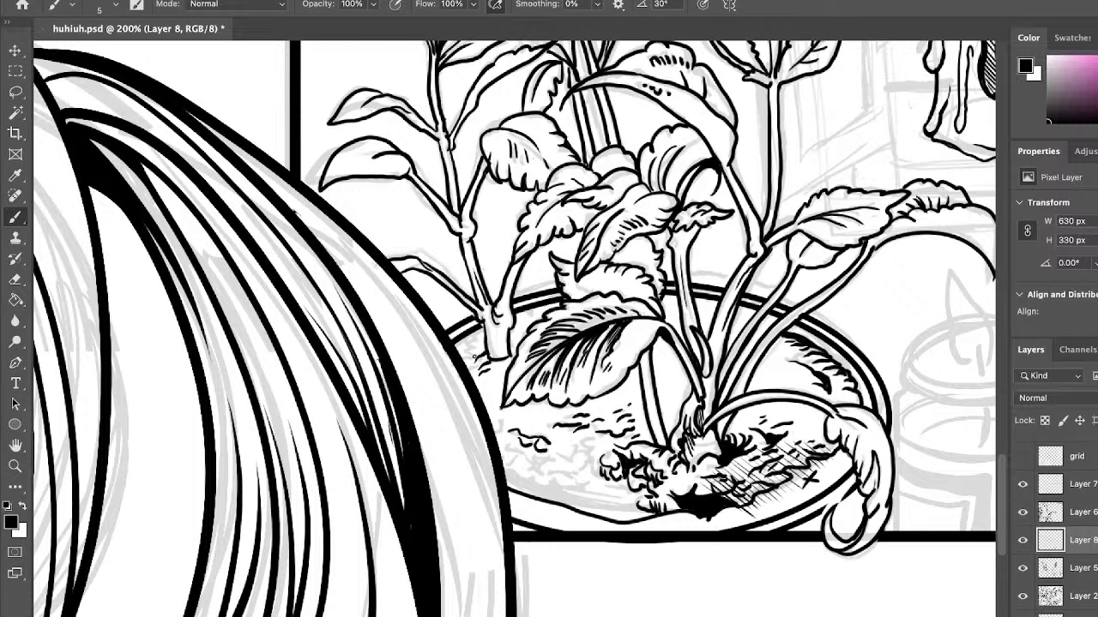
mouse_move(472, 356)
left_mouse_down()
mouse_move(483, 319)
mouse_move(480, 333)
mouse_move(488, 317)
mouse_move(529, 313)
mouse_move(523, 332)
left_mouse_up()
left_click_drag(531, 323, 540, 316)
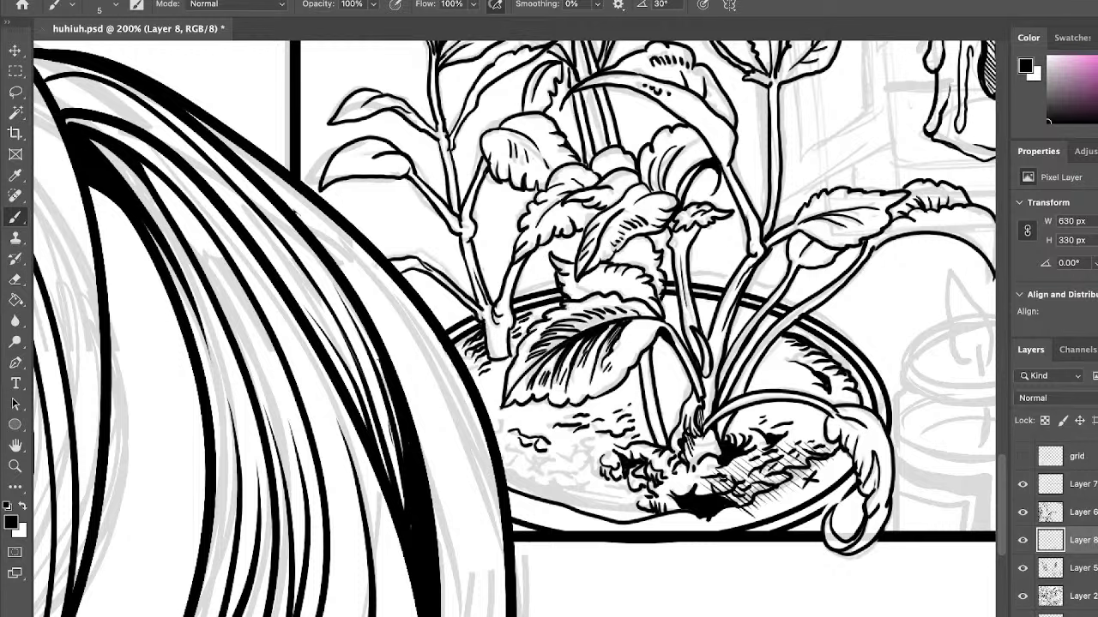
Cover the soil between the hair and the dark clump with small, crumbly texture strokes.
left_click_drag(499, 429, 504, 418)
left_click_drag(563, 455, 599, 433)
mouse_move(585, 453)
left_mouse_down()
mouse_move(597, 441)
mouse_move(591, 460)
mouse_move(600, 453)
left_mouse_up()
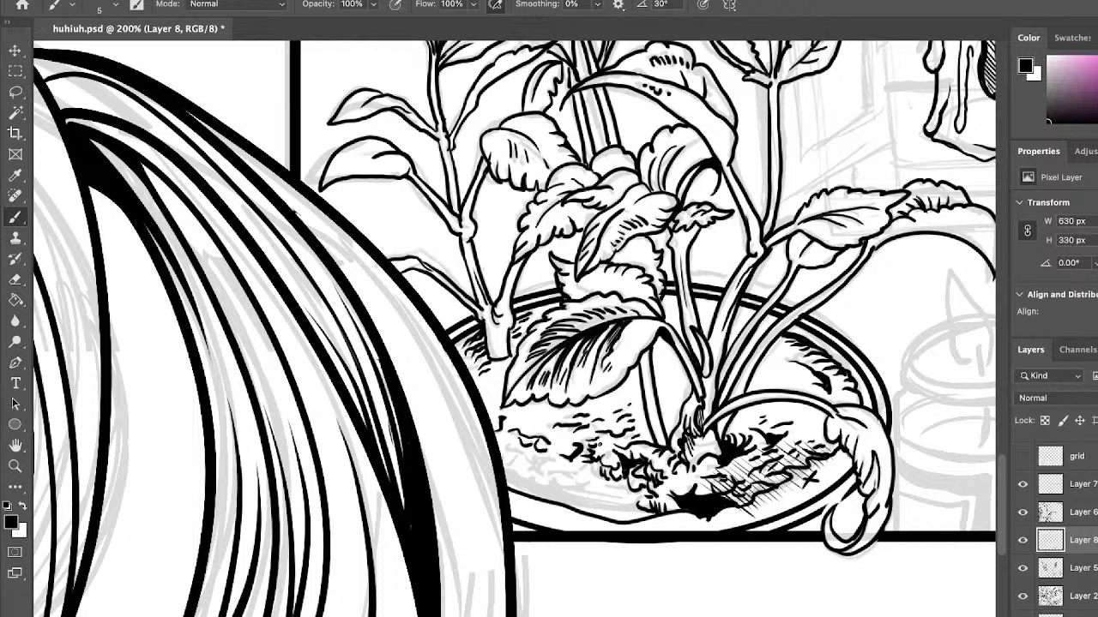
left_click_drag(565, 473, 577, 468)
left_click_drag(547, 477, 574, 470)
left_click_drag(552, 480, 576, 473)
left_click_drag(573, 484, 590, 463)
left_click_drag(583, 475, 598, 475)
mouse_move(592, 484)
left_mouse_down()
mouse_move(602, 472)
mouse_move(590, 466)
left_mouse_up()
left_click_drag(584, 472, 593, 461)
left_click_drag(587, 466, 596, 460)
left_click_drag(548, 485, 564, 478)
mouse_move(559, 492)
left_mouse_down()
mouse_move(576, 489)
mouse_move(546, 477)
left_mouse_up()
mouse_move(547, 489)
left_mouse_down()
mouse_move(554, 473)
mouse_move(533, 468)
left_mouse_up()
mouse_move(532, 489)
left_mouse_down()
mouse_move(552, 455)
mouse_move(513, 463)
mouse_move(525, 465)
left_mouse_up()
left_click_drag(523, 484, 535, 474)
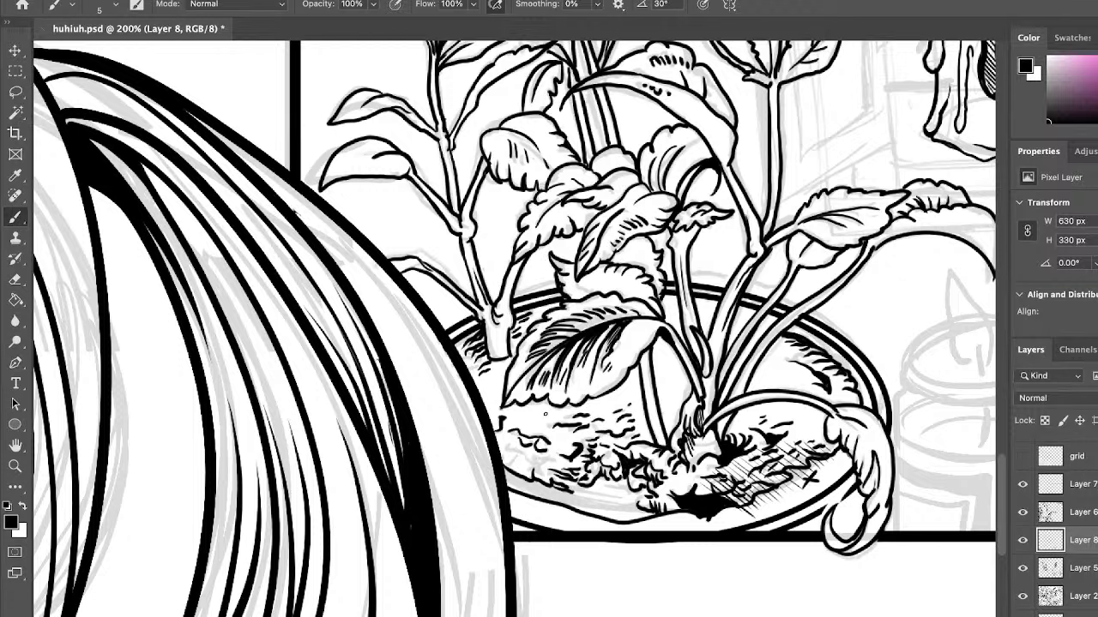
Shade the soil's front edge near the hair with solid black and hatching, and add small marks between the stems.
mouse_move(523, 454)
left_mouse_down()
mouse_move(516, 460)
mouse_move(538, 462)
mouse_move(537, 475)
mouse_move(552, 462)
mouse_move(537, 476)
left_mouse_up()
mouse_move(547, 463)
left_mouse_down()
mouse_move(539, 475)
mouse_move(497, 456)
mouse_move(497, 445)
mouse_move(535, 494)
mouse_move(578, 506)
left_mouse_up()
left_click_drag(523, 484, 582, 501)
mouse_move(518, 481)
left_mouse_down()
mouse_move(566, 496)
mouse_move(530, 486)
left_mouse_up()
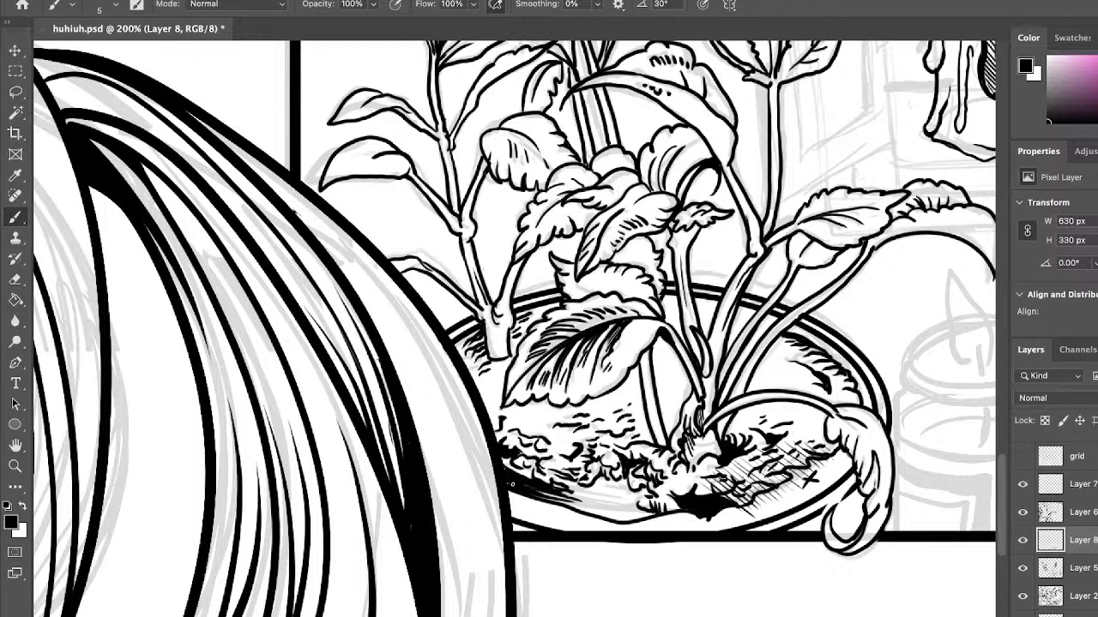
mouse_move(559, 496)
left_mouse_down()
mouse_move(641, 513)
mouse_move(633, 489)
mouse_move(630, 517)
mouse_move(611, 517)
mouse_move(652, 520)
mouse_move(607, 510)
left_mouse_up()
mouse_move(546, 495)
left_mouse_down()
mouse_move(582, 509)
mouse_move(562, 503)
mouse_move(572, 512)
mouse_move(603, 501)
mouse_move(636, 511)
left_mouse_up()
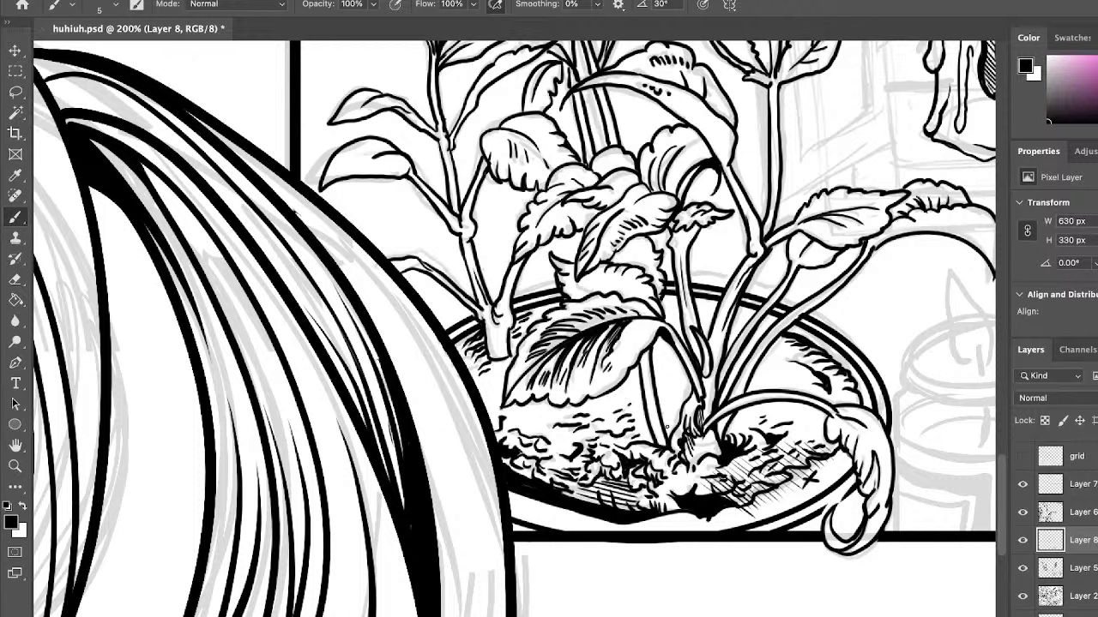
left_click_drag(675, 421, 692, 387)
Check the inked panel with the Layer 2 sketch hidden, save the document and show the sketch again.
left_click(14, 466)
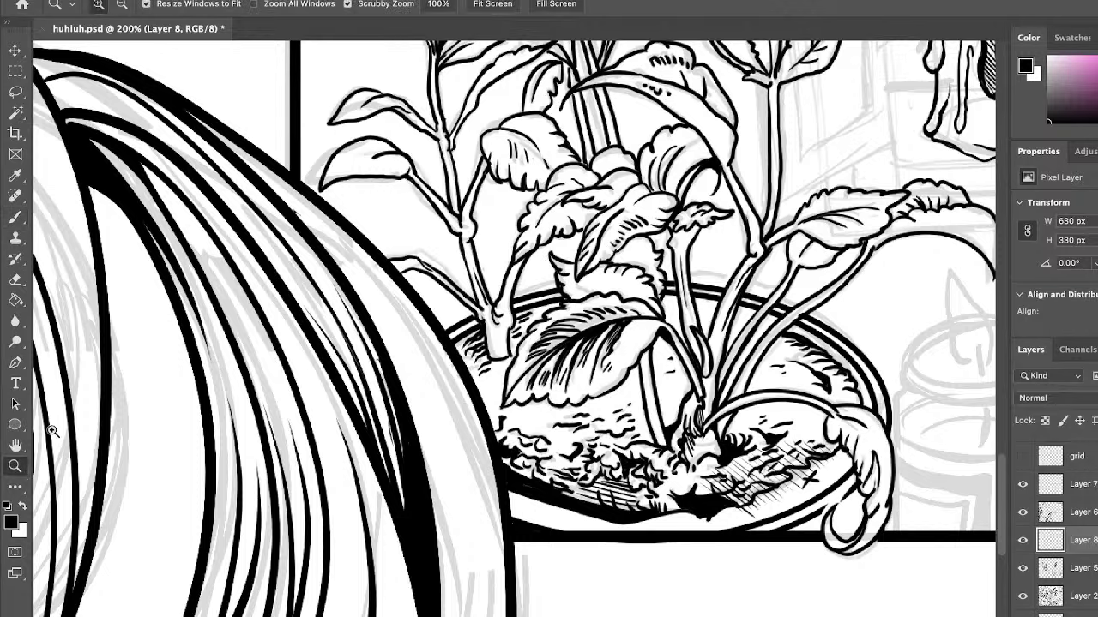
left_click_drag(685, 206, 600, 206)
scroll(972, 233, "right", 5)
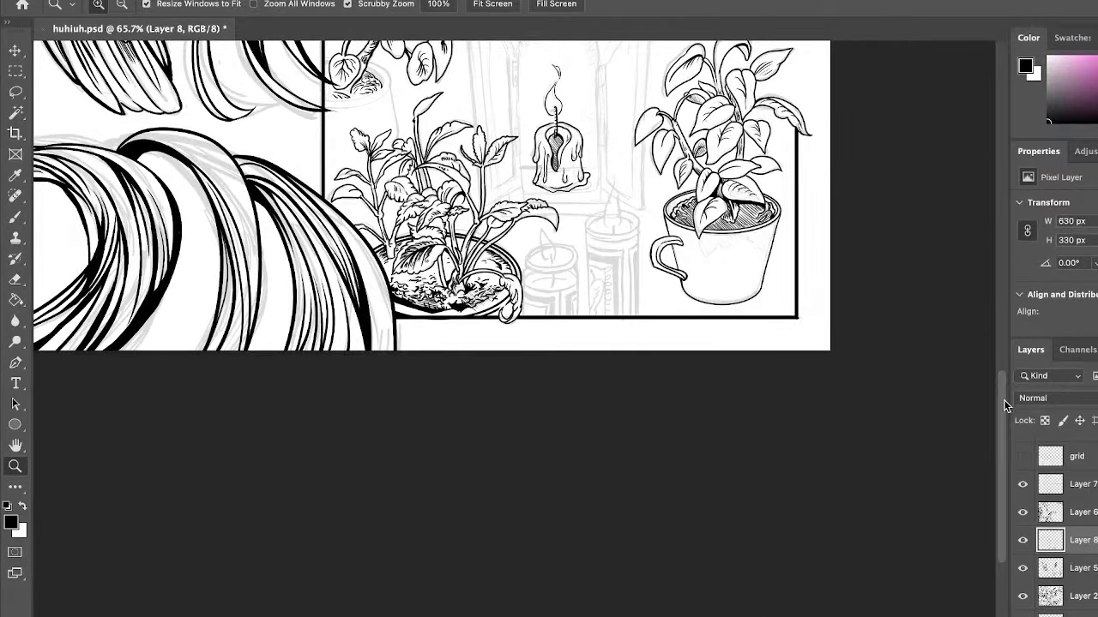
scroll(994, 360, "up", 6)
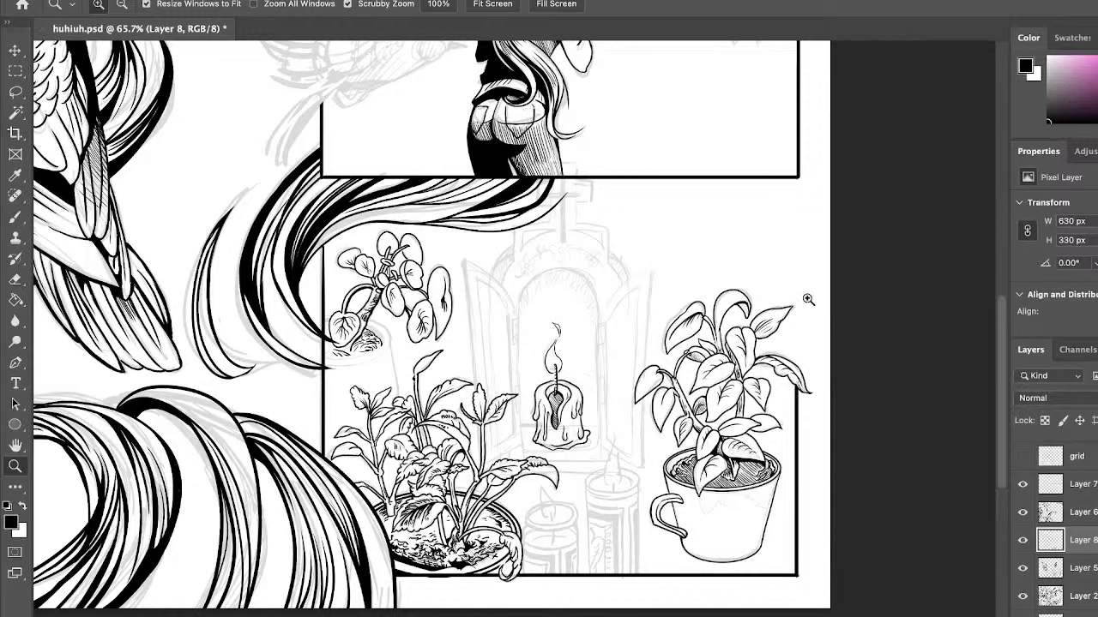
left_click(1023, 596)
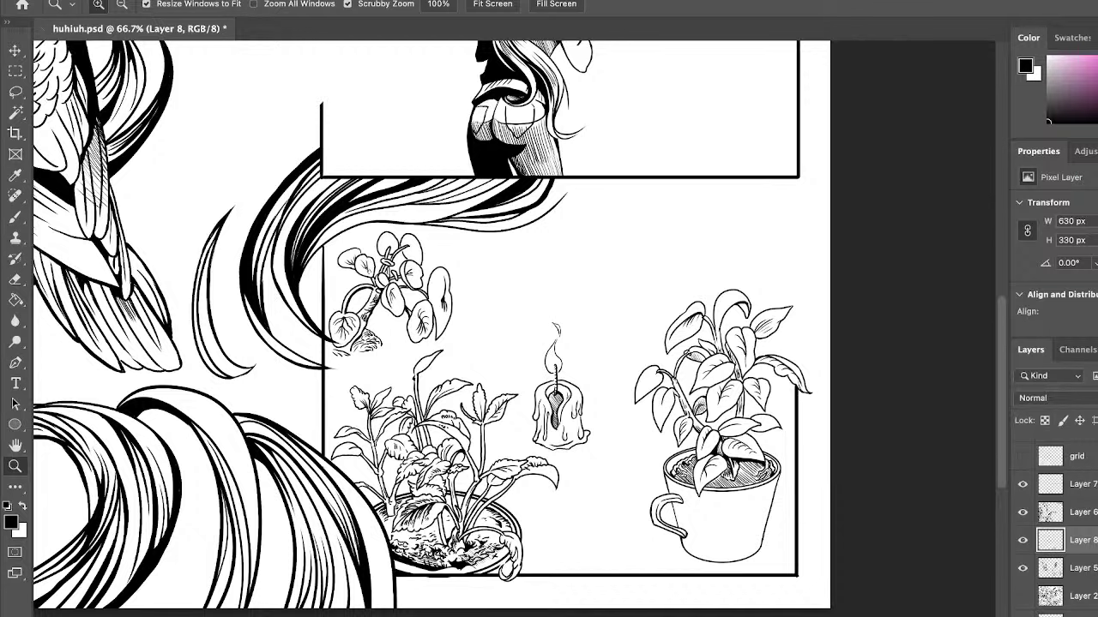
key("ctrl+s")
left_click(1022, 596)
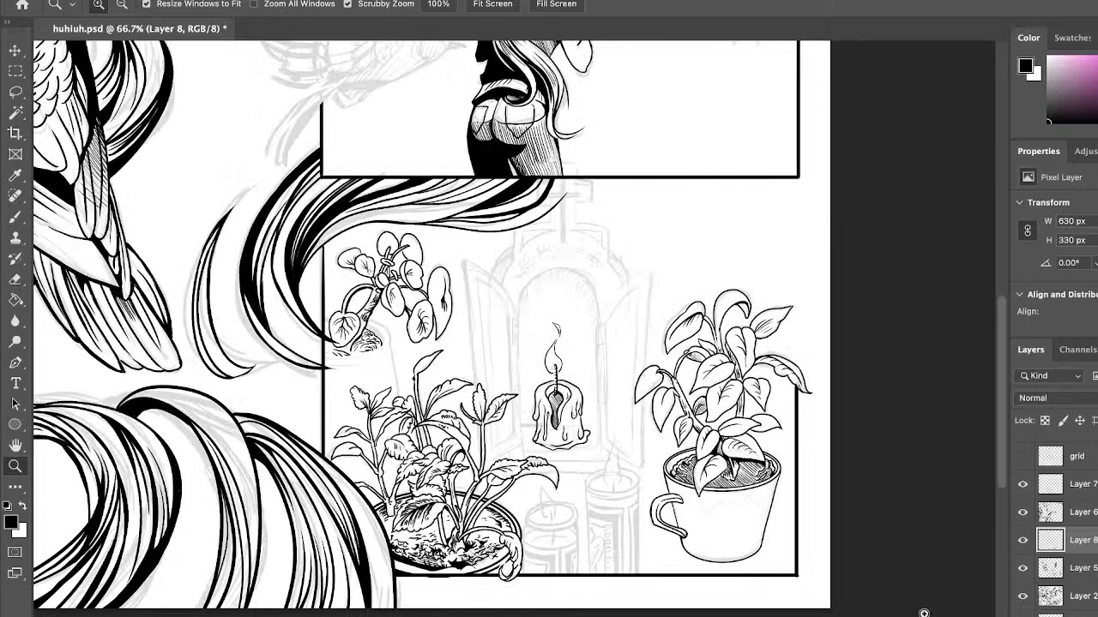
Draw a 198 × 103 px ellipse over the tall candle's rim with no fill and a 4.68 px black stroke.
left_click(599, 477)
left_click(611, 482)
left_click_drag(1005, 428, 1000, 482)
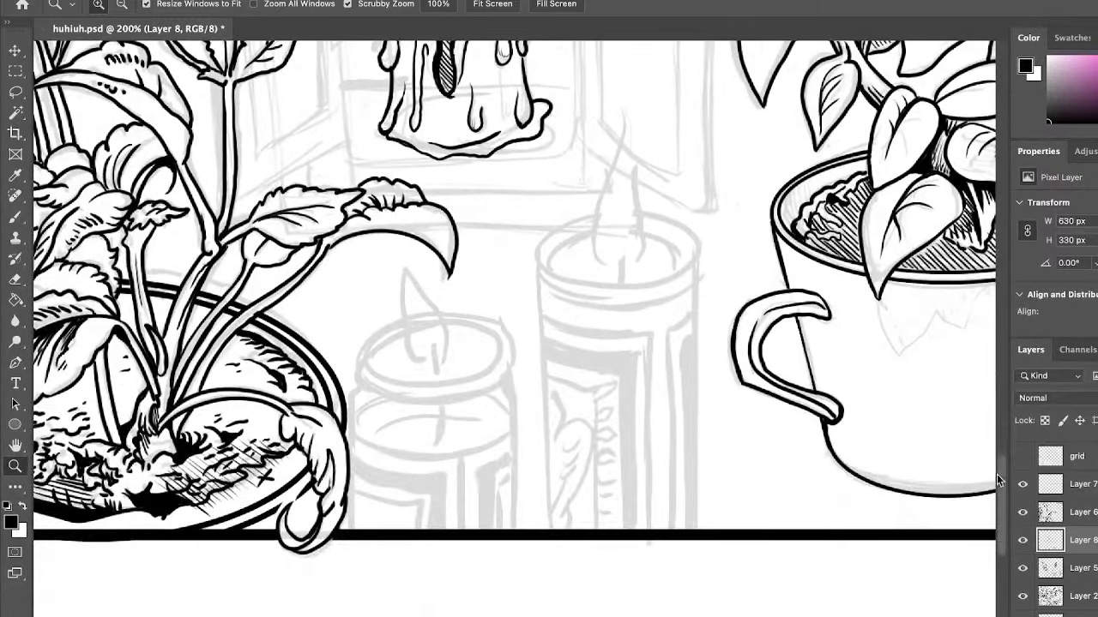
left_click(19, 219)
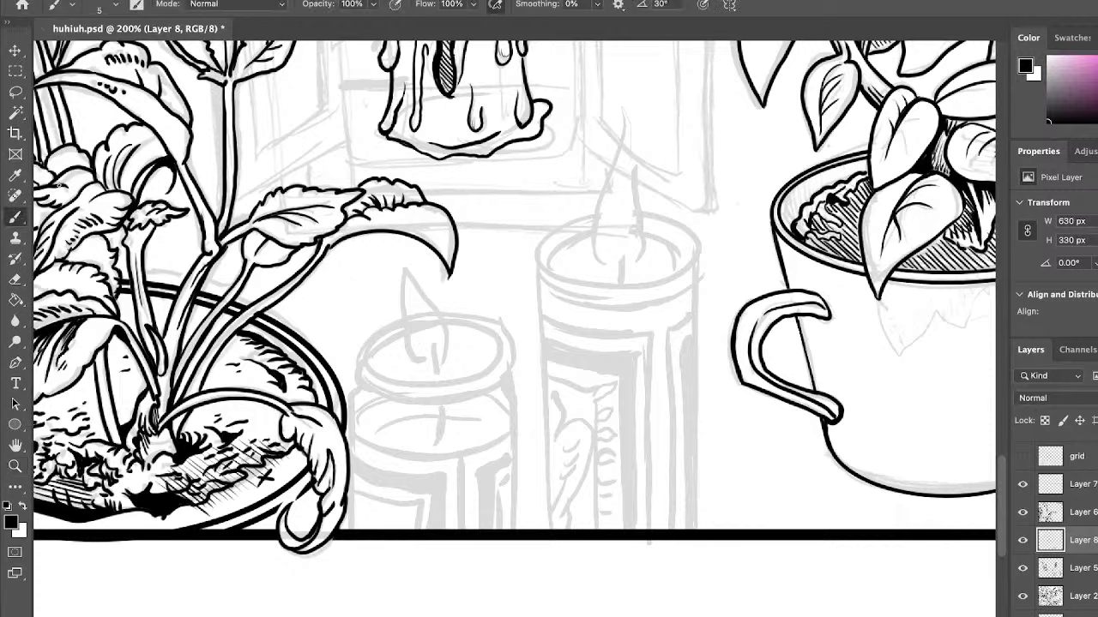
left_click(15, 425)
left_click_drag(541, 208, 700, 291)
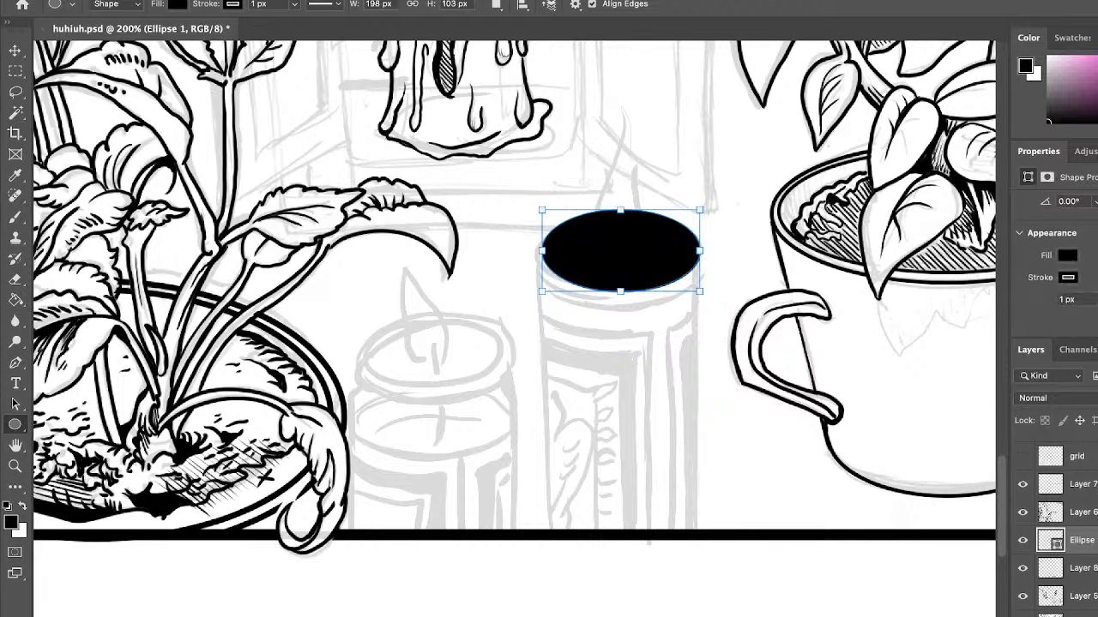
left_click(1066, 257)
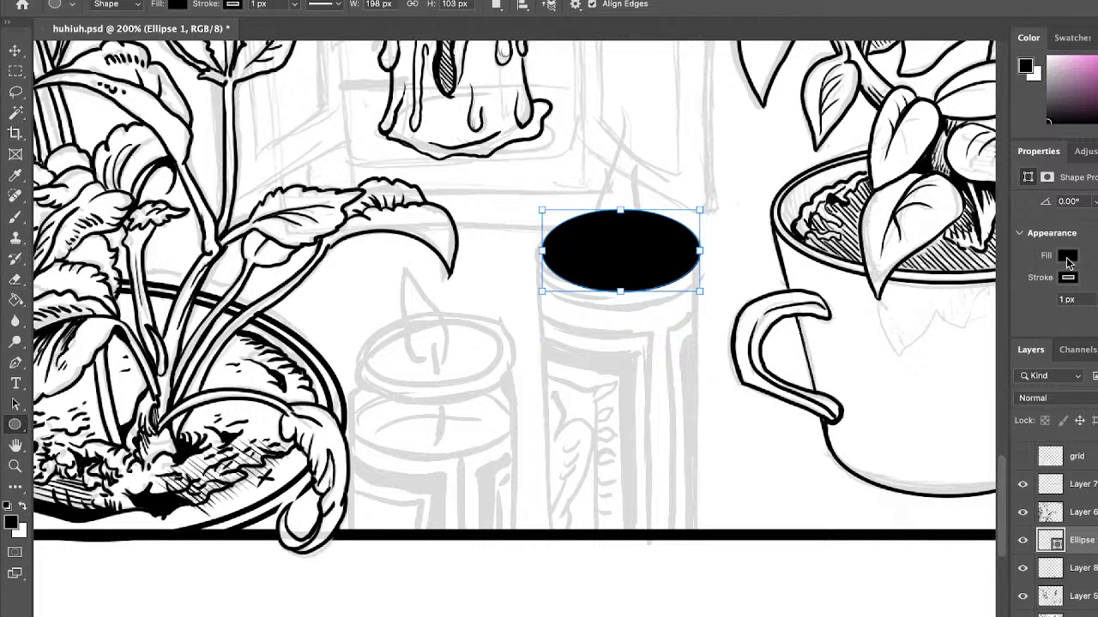
left_click(985, 292)
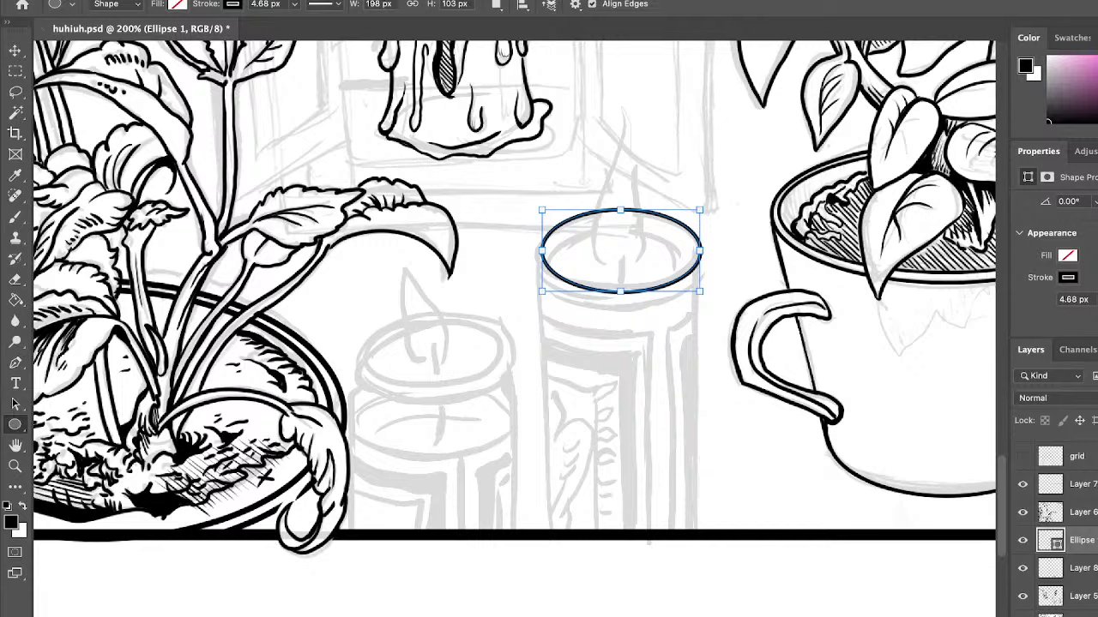
Duplicate the rim ellipse and fit the copy over the shorter candle's rim, scaled to 103.86%.
key("super+v")
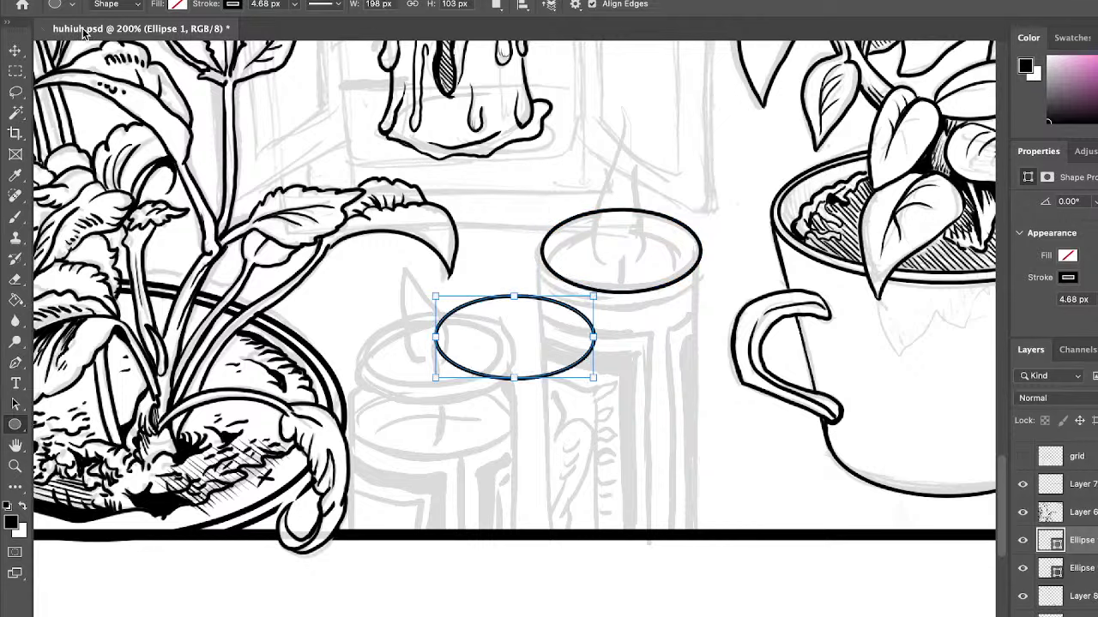
left_click(15, 49)
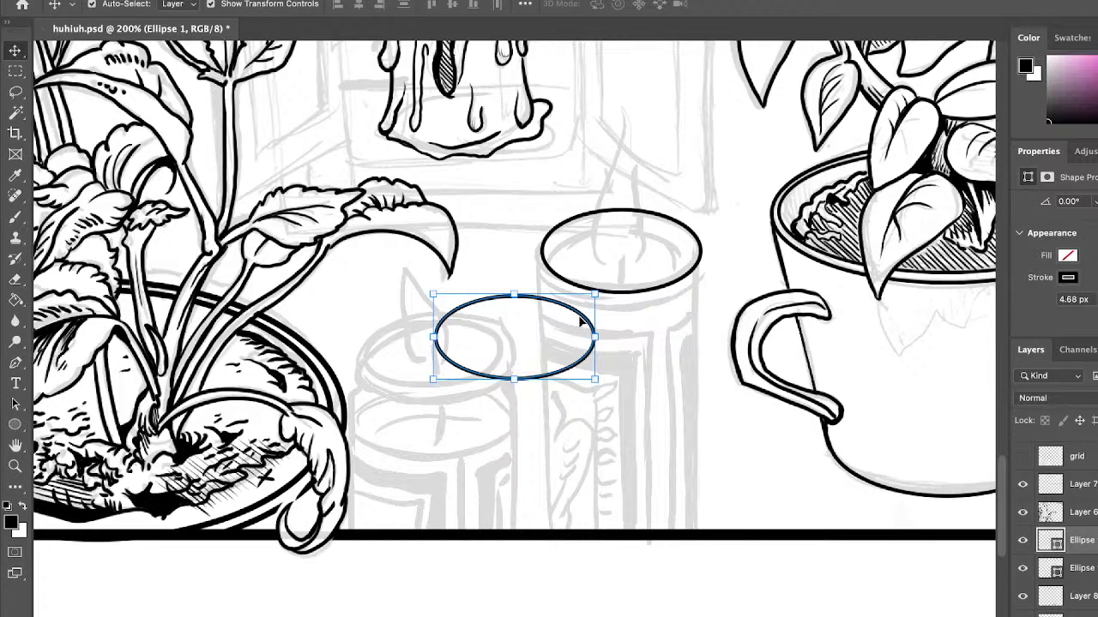
left_click_drag(582, 322, 499, 337)
left_click_drag(438, 309, 438, 306)
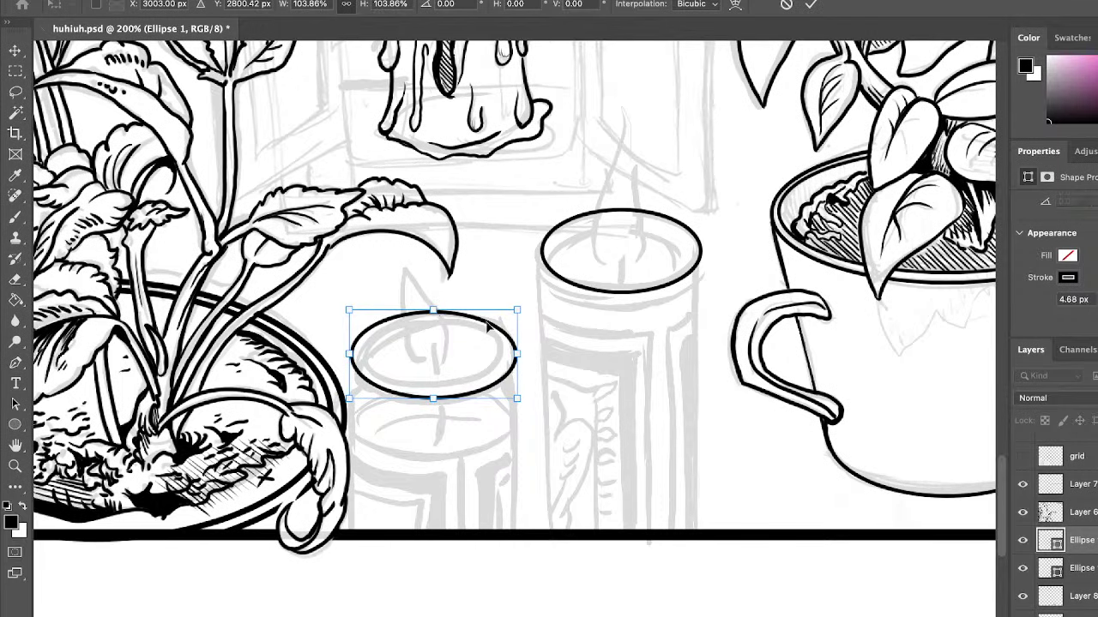
left_click_drag(487, 328, 488, 326)
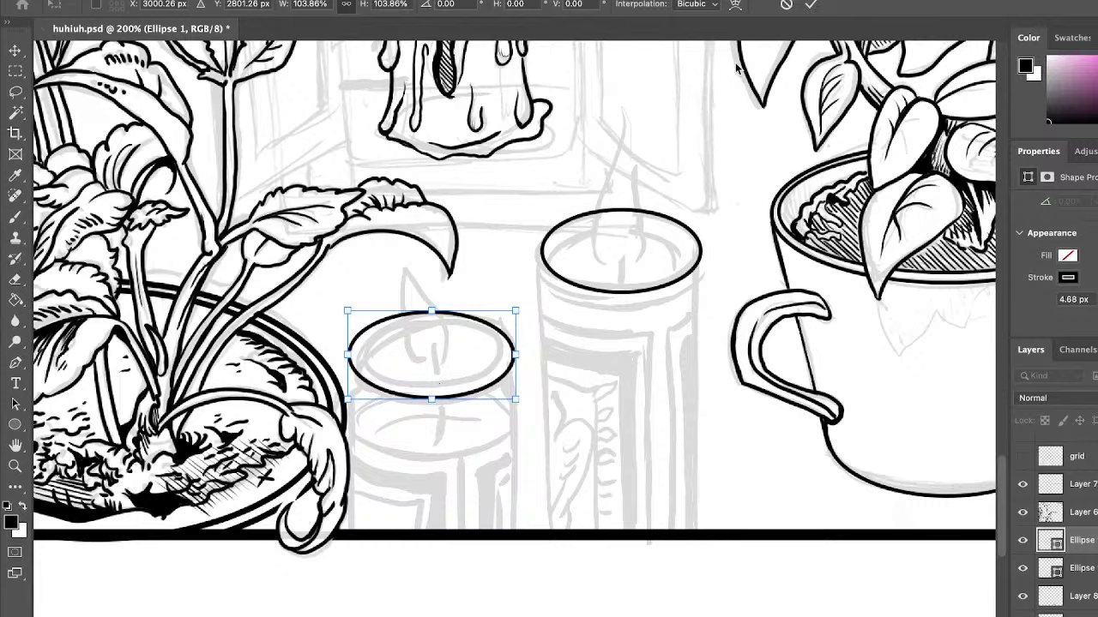
left_click(807, 5)
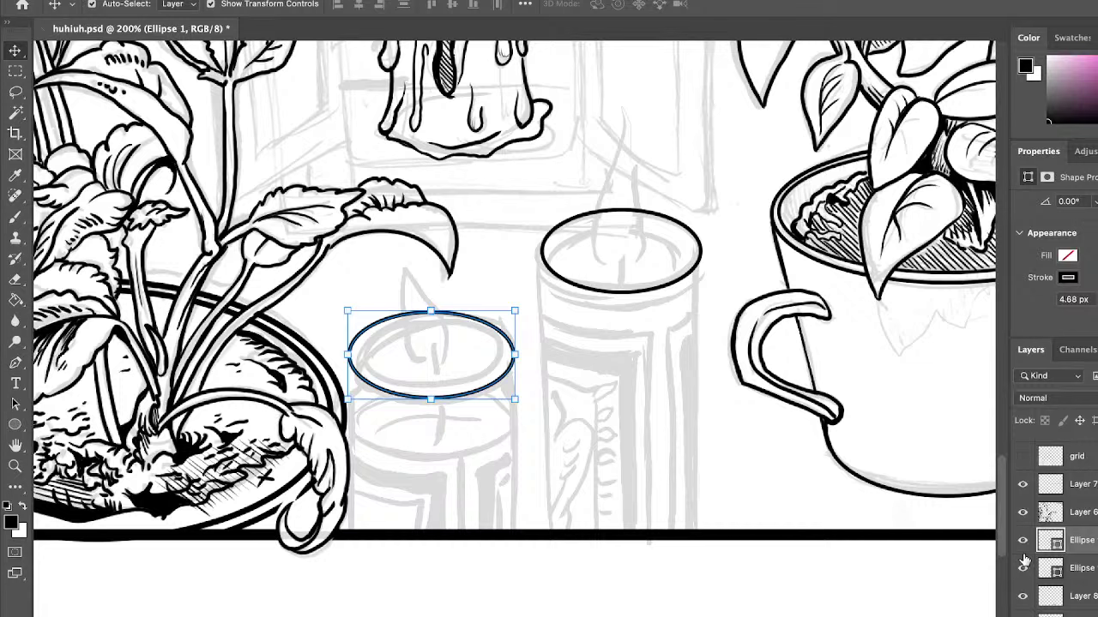
Add a new layer beneath the two candle rim ellipses and merge both ellipses into it as pixels.
left_click(1082, 596)
key("ctrl+shift+alt+n")
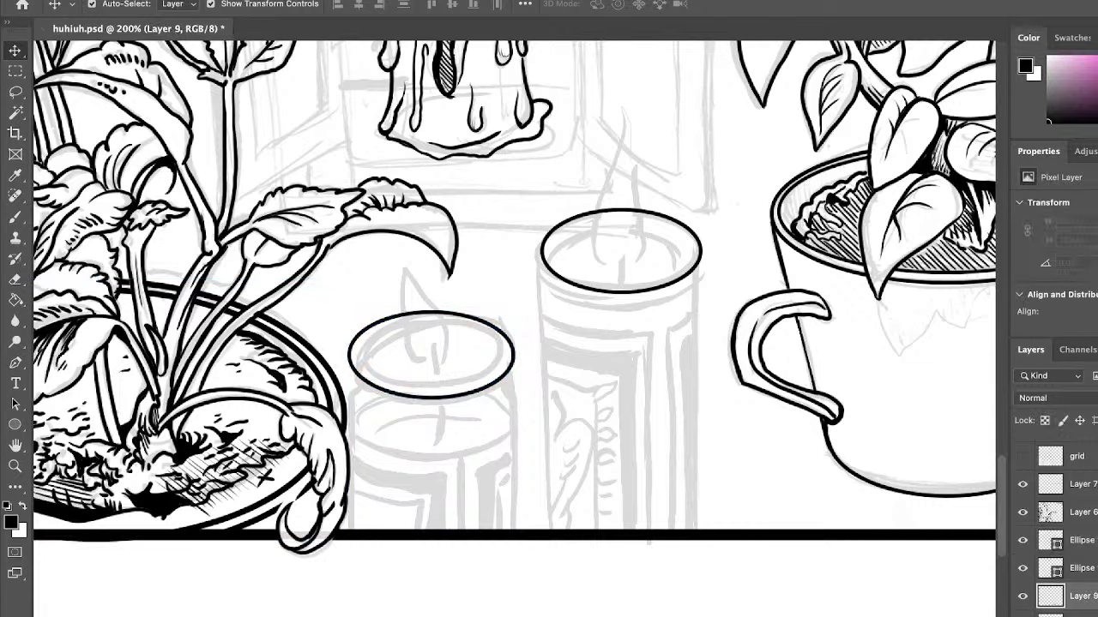
left_click(1084, 573)
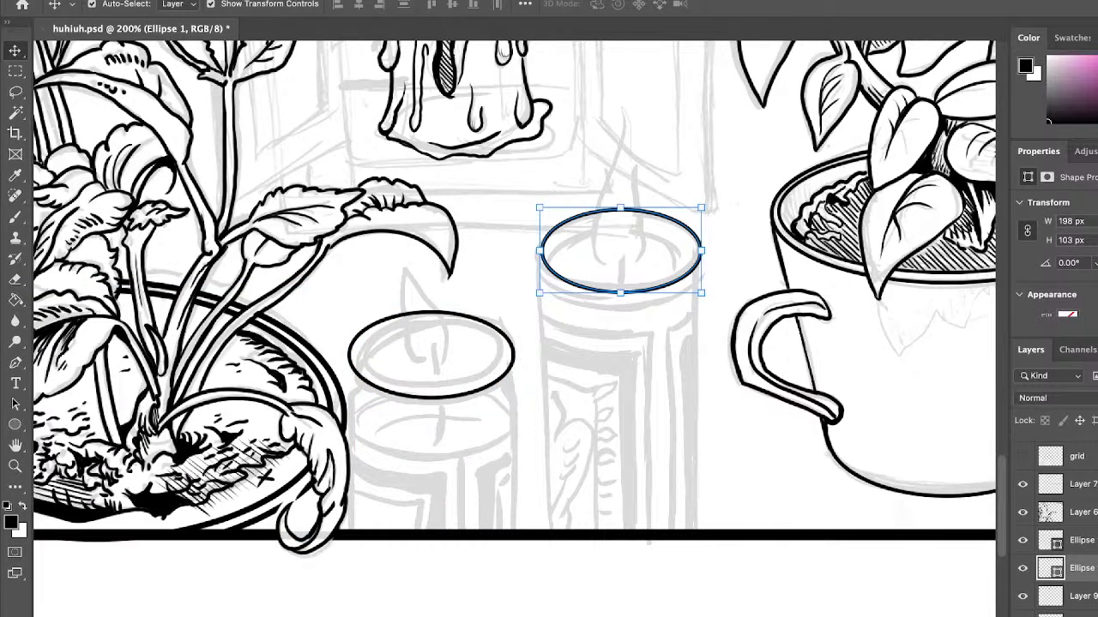
key("ctrl+e")
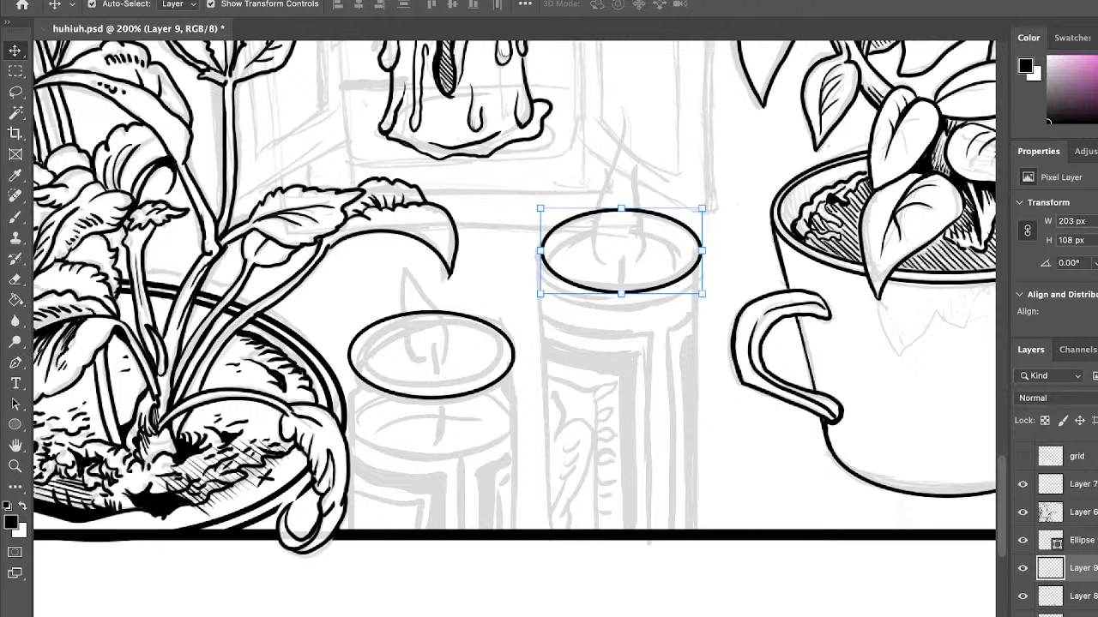
key("alt+bracketright")
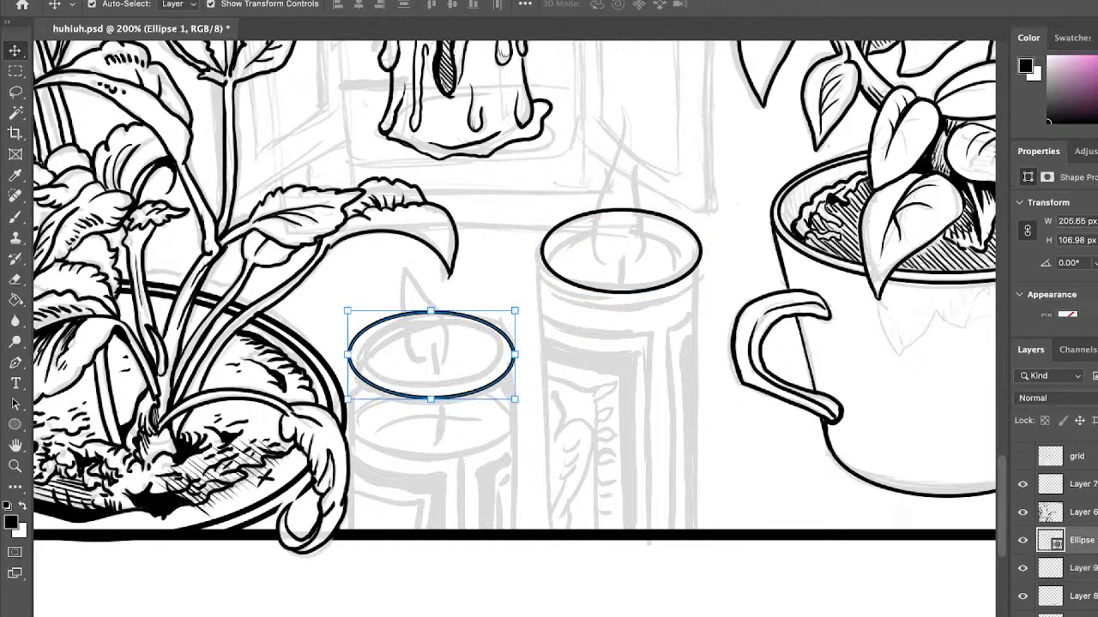
key("ctrl+e")
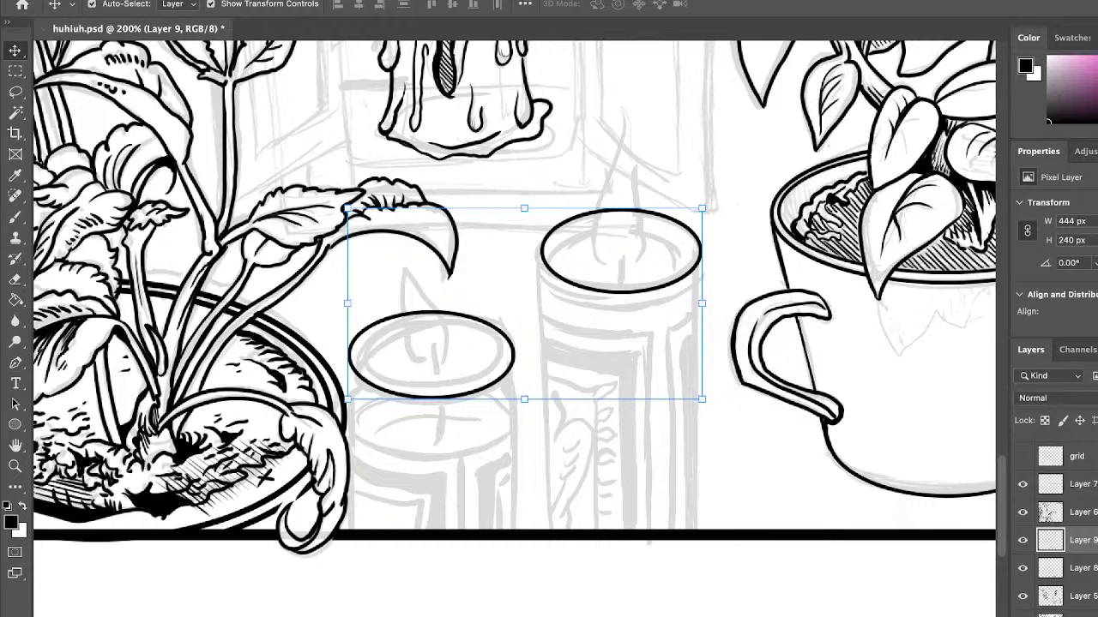
Erase the back of the tall candle's rim where the flame crosses it, and ink the wick in solid black.
key("e")
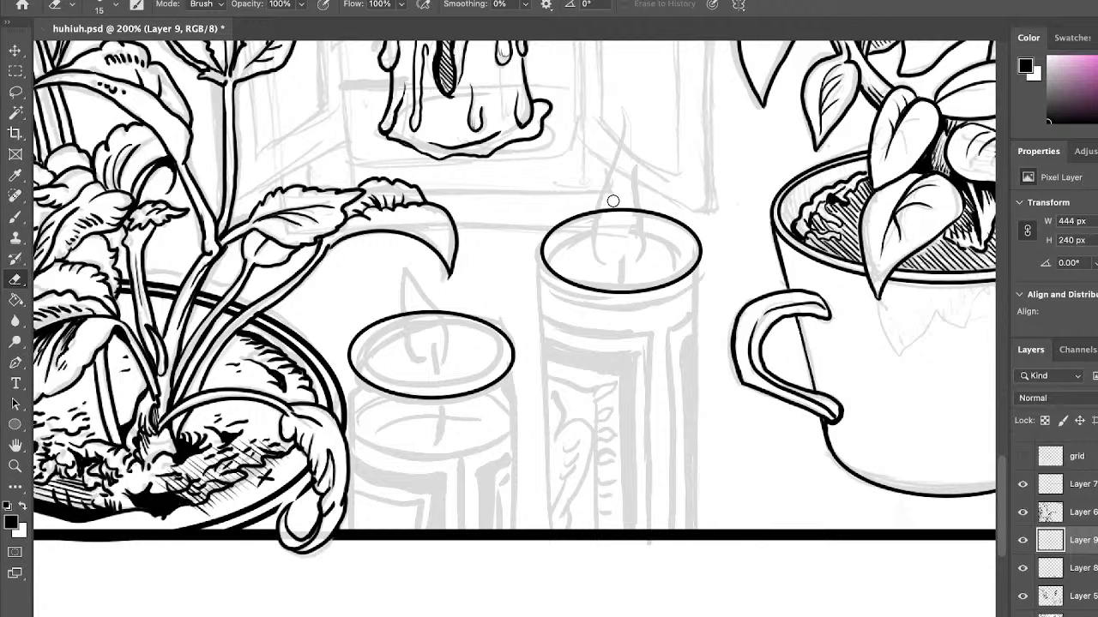
mouse_move(610, 194)
left_mouse_down()
mouse_move(600, 222)
mouse_move(617, 199)
mouse_move(629, 232)
mouse_move(619, 153)
left_mouse_up()
left_click(15, 216)
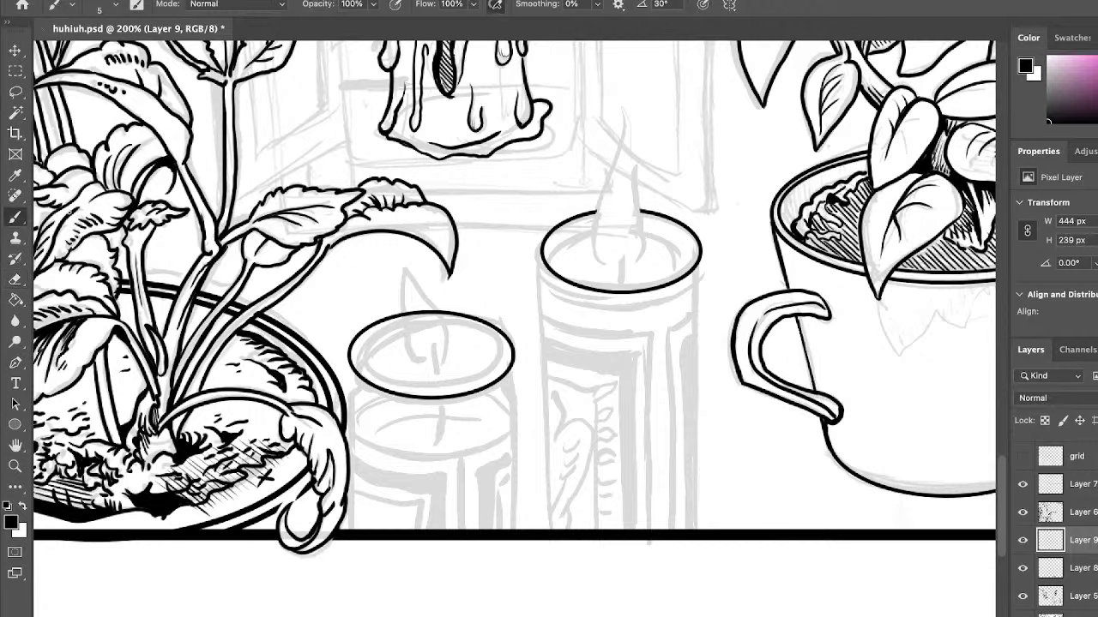
mouse_move(620, 248)
left_mouse_down()
mouse_move(620, 290)
mouse_move(621, 264)
left_mouse_up()
Ink a second outline just outside the rims of both candles to give the glass thickness.
mouse_move(489, 393)
left_mouse_down()
mouse_move(510, 379)
mouse_move(517, 343)
left_mouse_up()
mouse_move(349, 354)
left_mouse_down()
mouse_move(376, 383)
mouse_move(358, 387)
mouse_move(420, 408)
mouse_move(479, 397)
left_mouse_up()
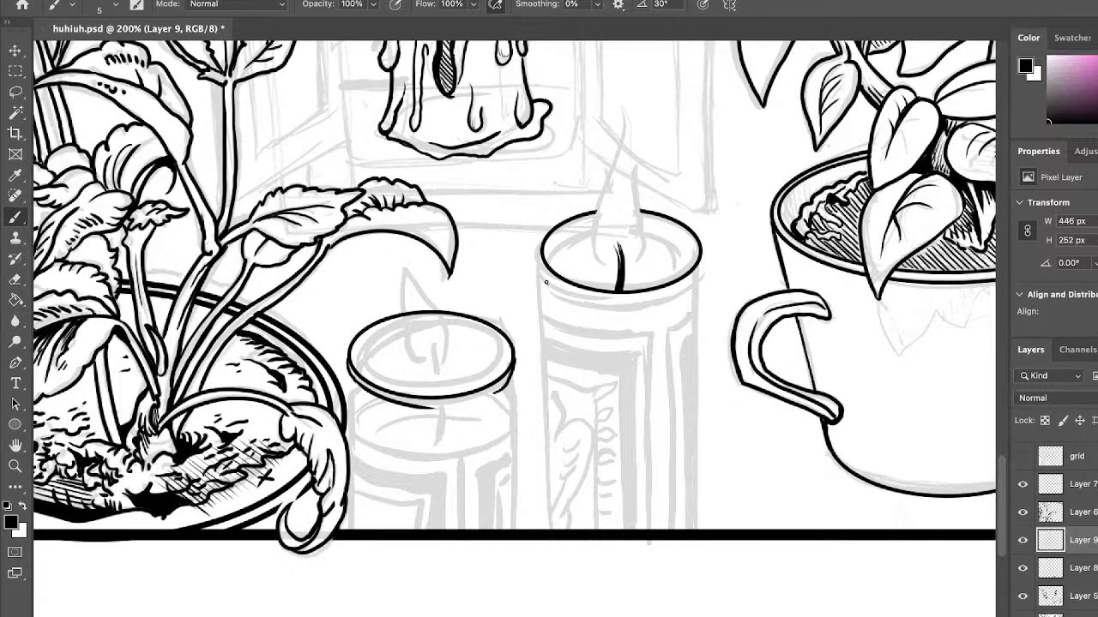
mouse_move(546, 282)
left_mouse_down()
mouse_move(539, 254)
mouse_move(563, 218)
left_mouse_up()
mouse_move(554, 288)
left_mouse_down()
mouse_move(599, 300)
mouse_move(670, 294)
left_mouse_up()
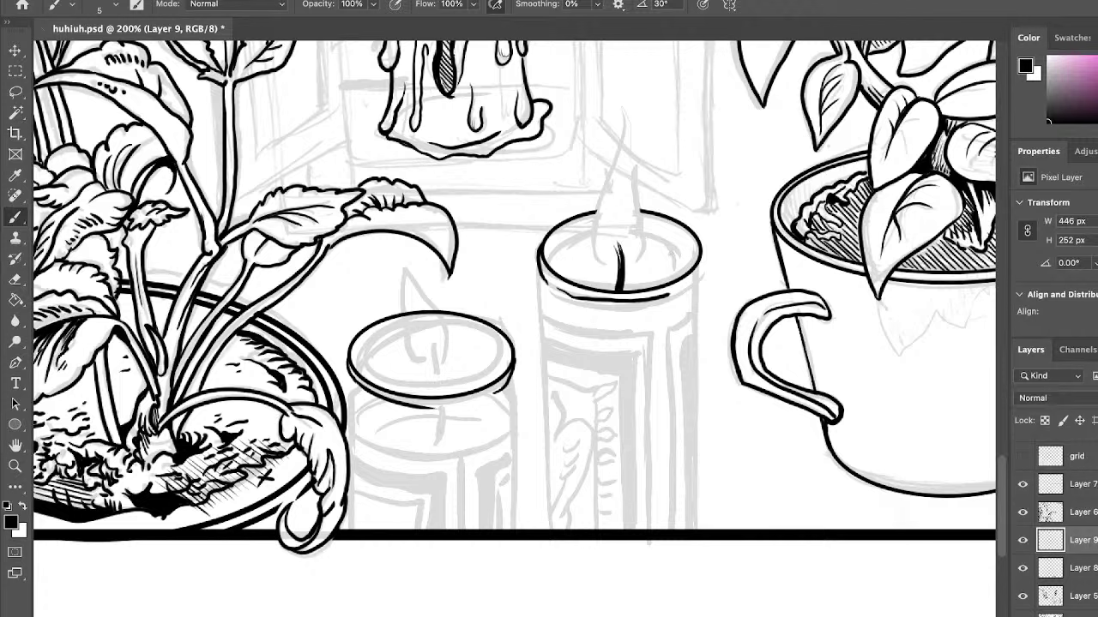
key("ctrl+z")
mouse_move(568, 295)
left_mouse_down()
mouse_move(636, 306)
mouse_move(674, 294)
mouse_move(701, 246)
left_mouse_up()
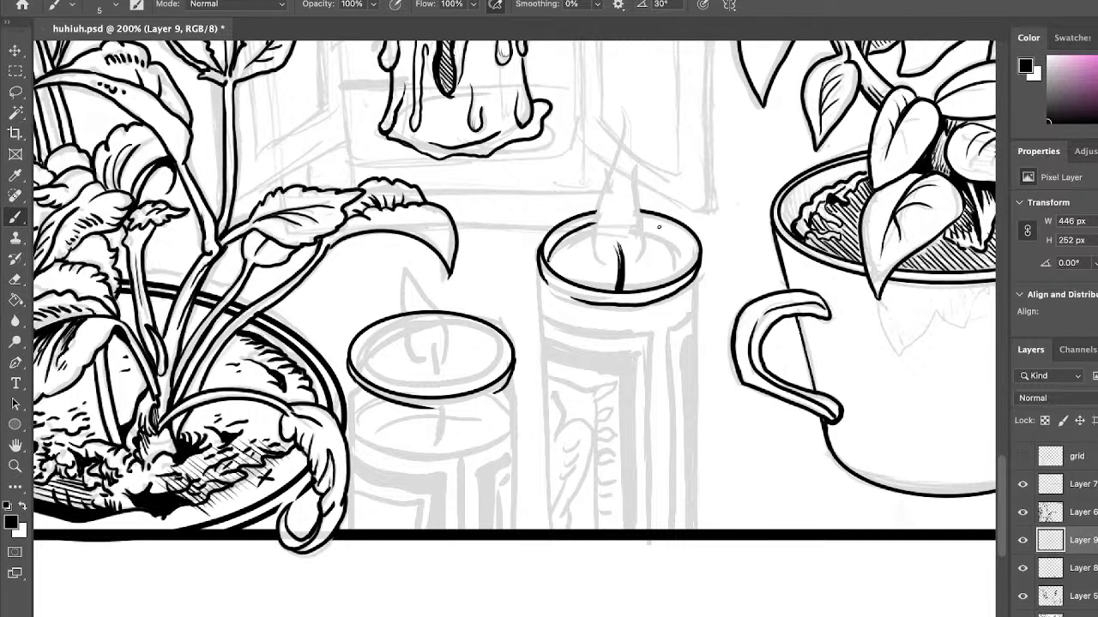
Refine the tall candle's rim and ink short curved shoulder lines on both sides below the shorter candle's rim.
left_click_drag(649, 228, 680, 249)
key("ctrl+z")
left_click_drag(506, 381, 516, 401)
key("ctrl+z")
key("ctrl+z")
key("ctrl+z")
key("ctrl+z")
mouse_move(348, 398)
left_mouse_down()
mouse_move(359, 385)
mouse_move(348, 363)
left_mouse_up()
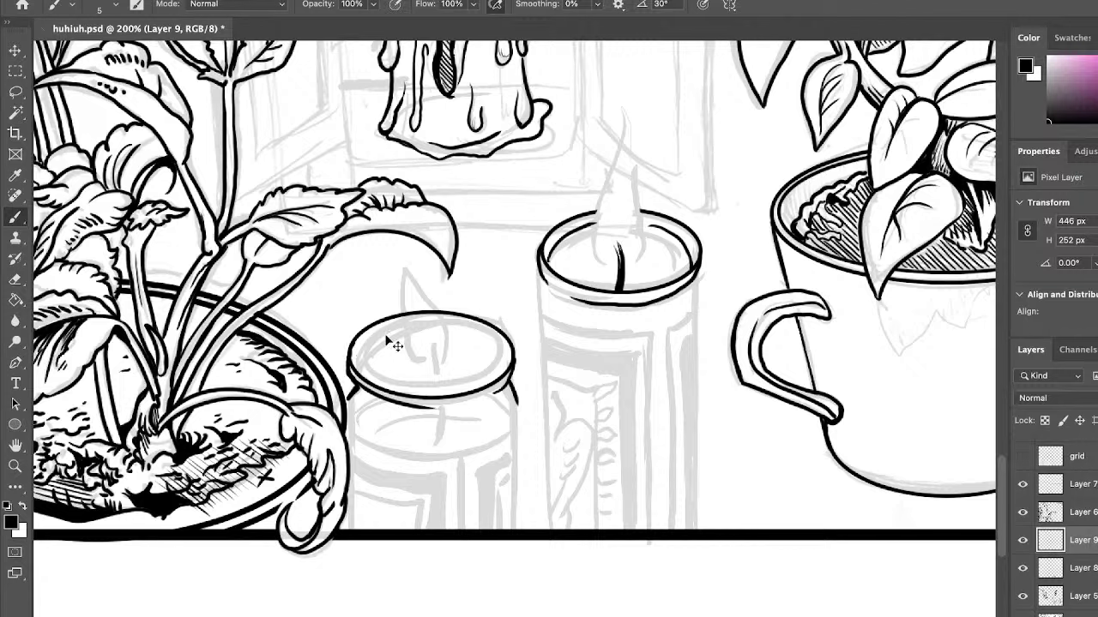
Draw a 190 × 101 px ellipse over the shorter candle's opening with no fill and a 4.68 px black stroke.
key("u")
left_click_drag(350, 334, 502, 416)
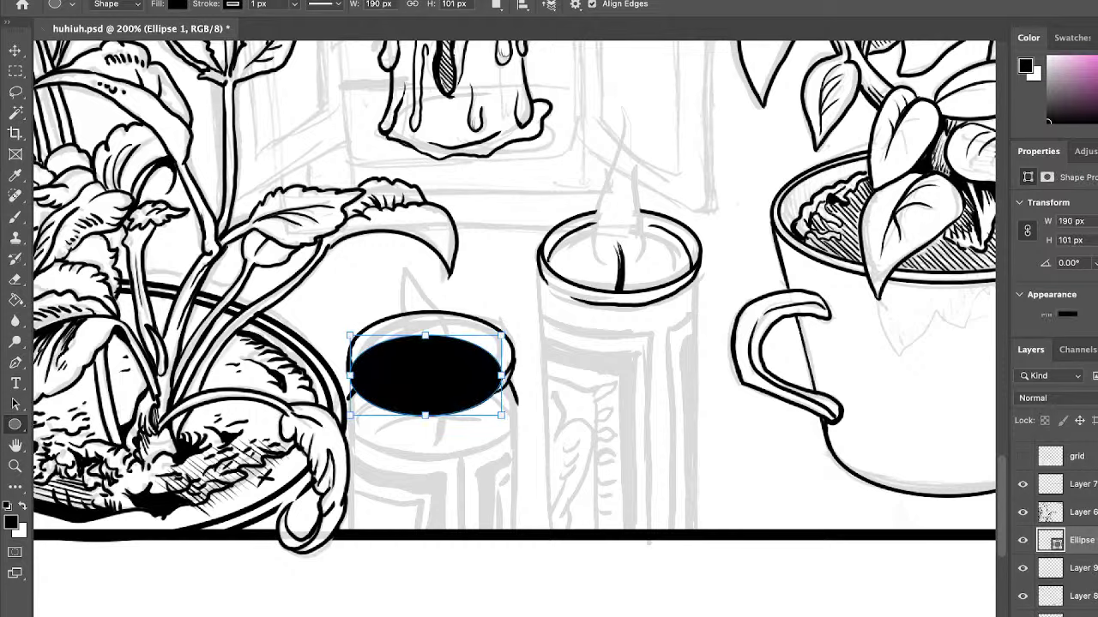
scroll(1023, 287, "down", 2)
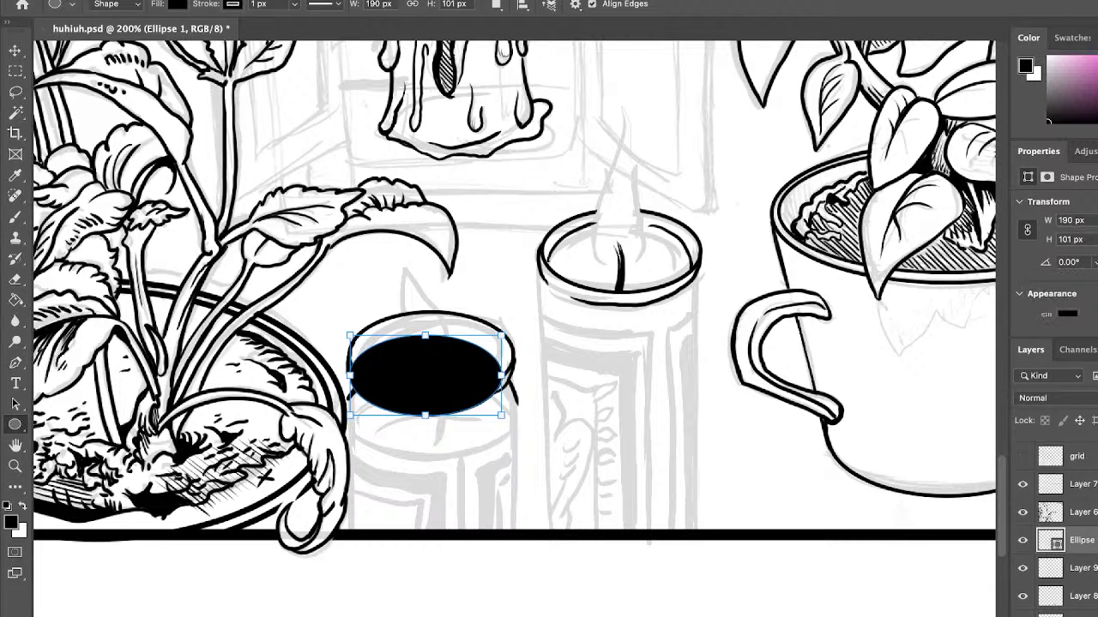
left_click(985, 320)
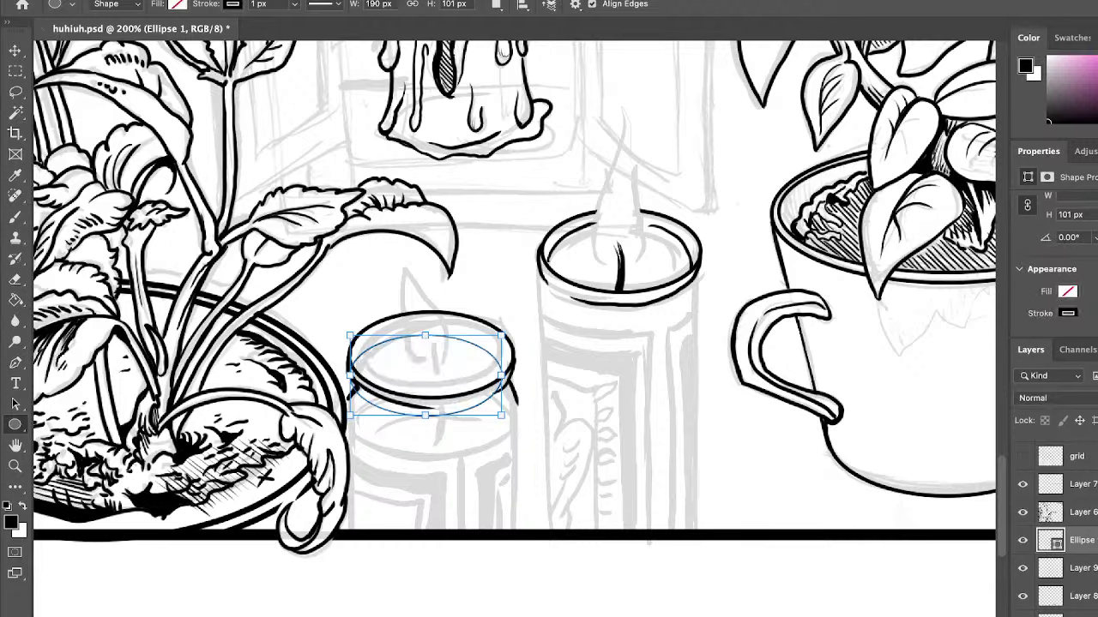
scroll(1055, 258, "down", 2)
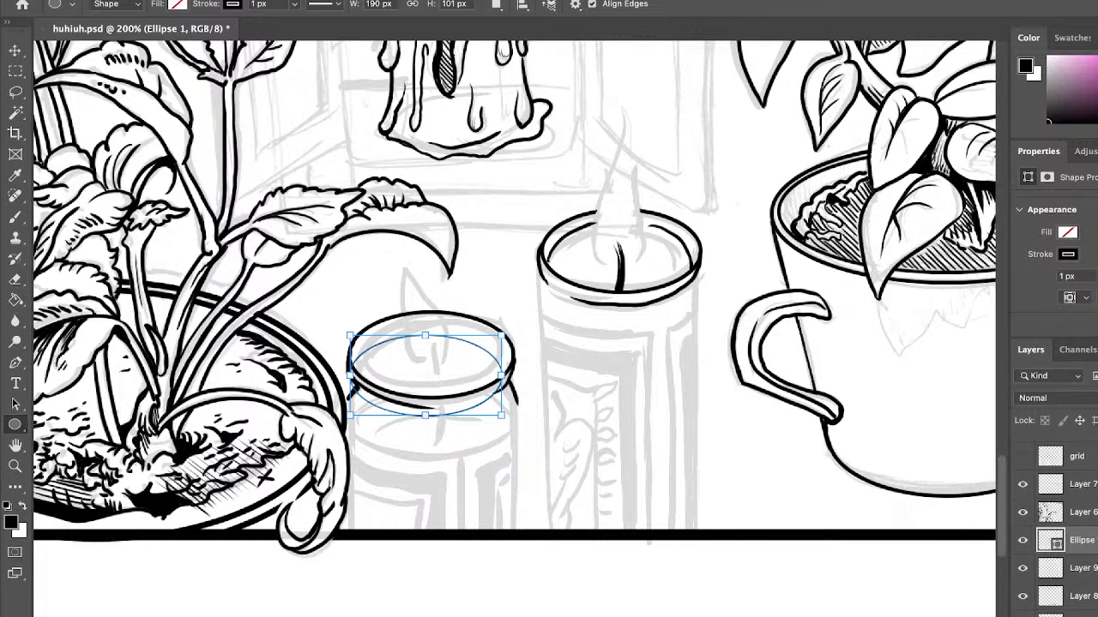
mouse_move(1072, 276)
left_mouse_down()
mouse_move(1093, 276)
mouse_move(1070, 276)
mouse_move(1082, 276)
left_mouse_up()
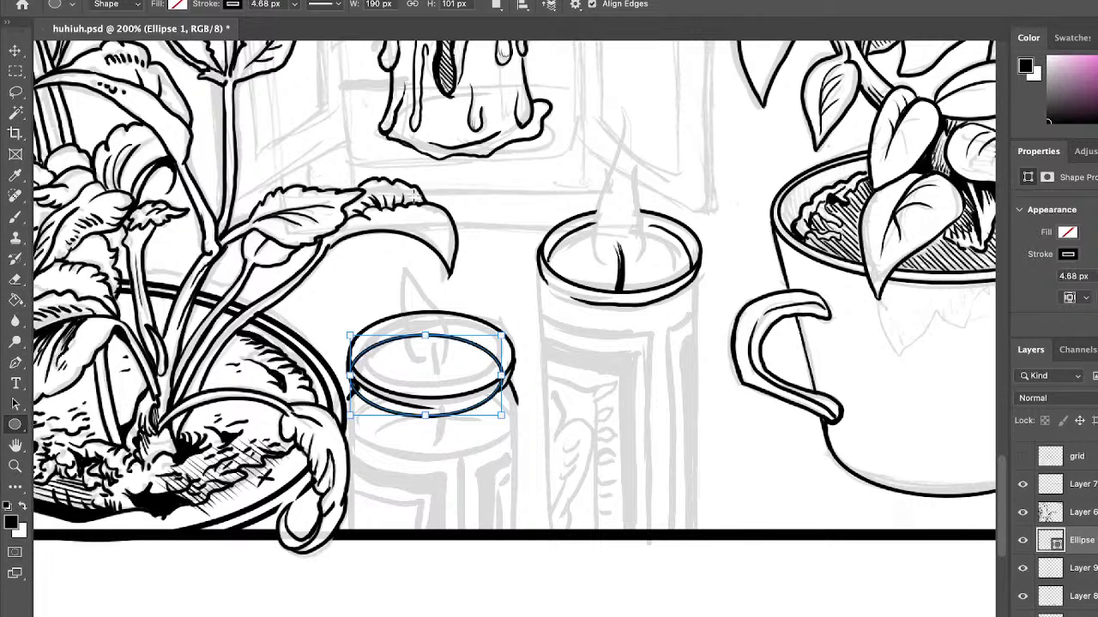
Move the new ellipse inside the shorter candle's rim and scale it to 94.96% as the inner edge.
left_click(15, 49)
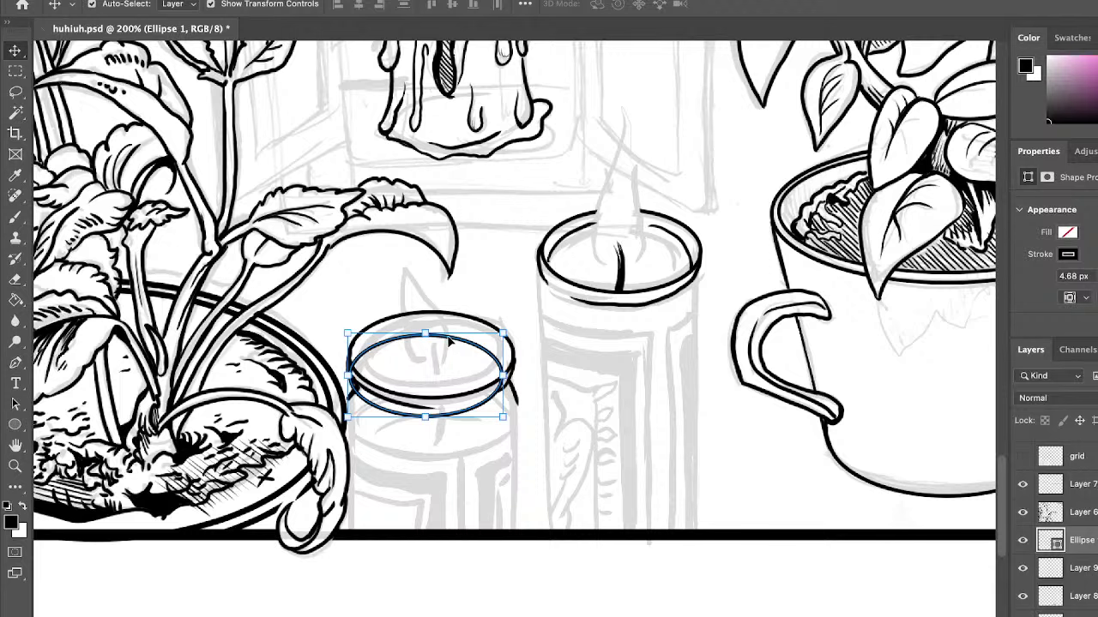
left_click_drag(449, 341, 459, 326)
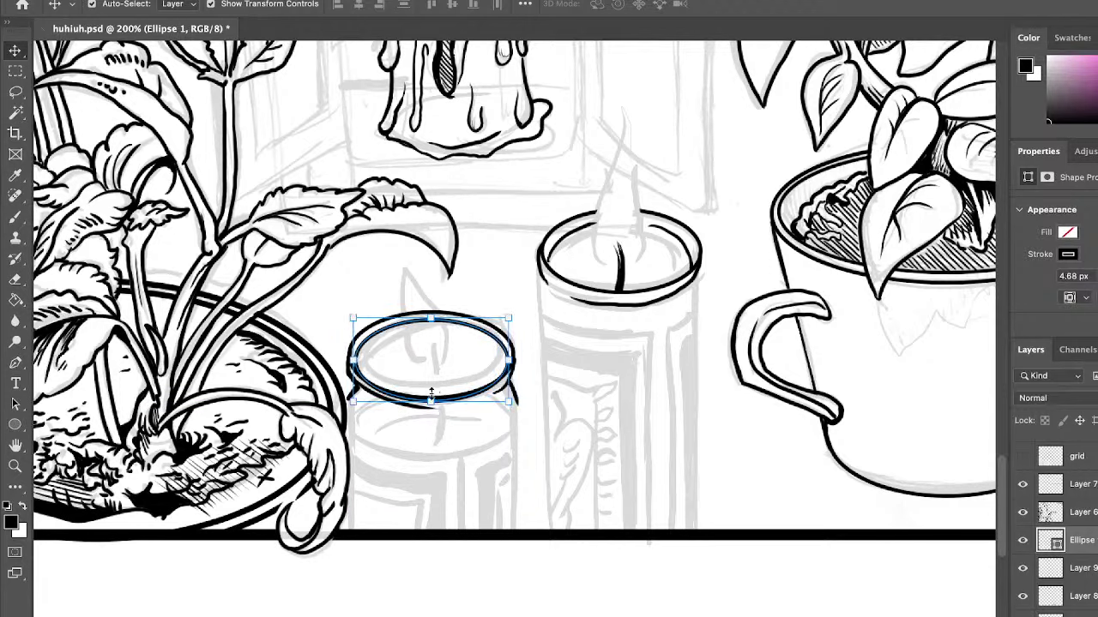
left_click_drag(431, 395, 432, 396)
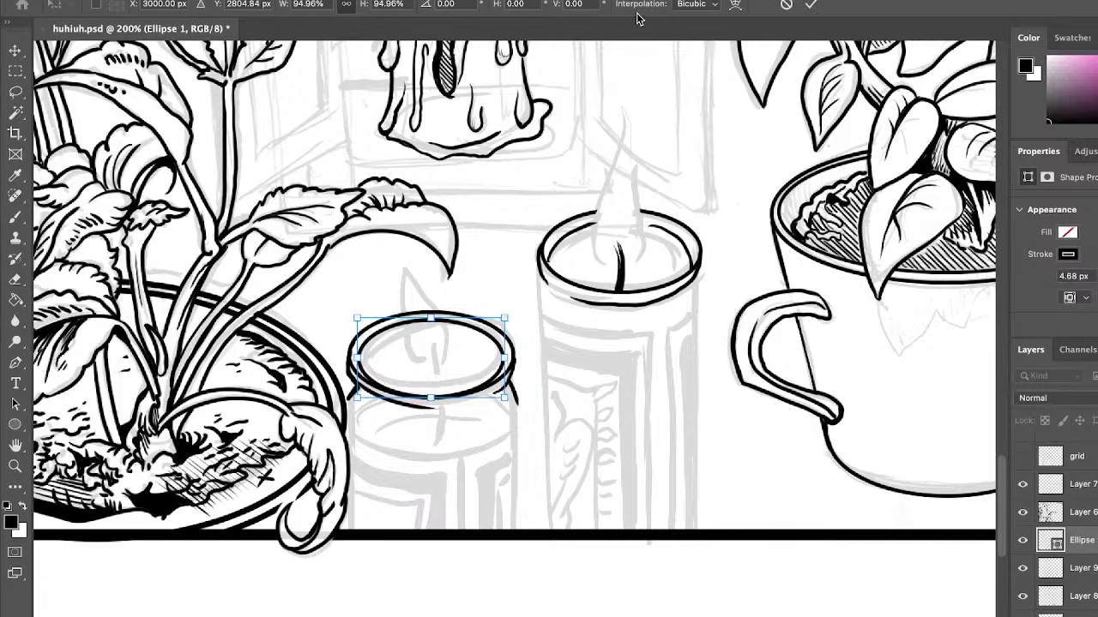
left_click(810, 5)
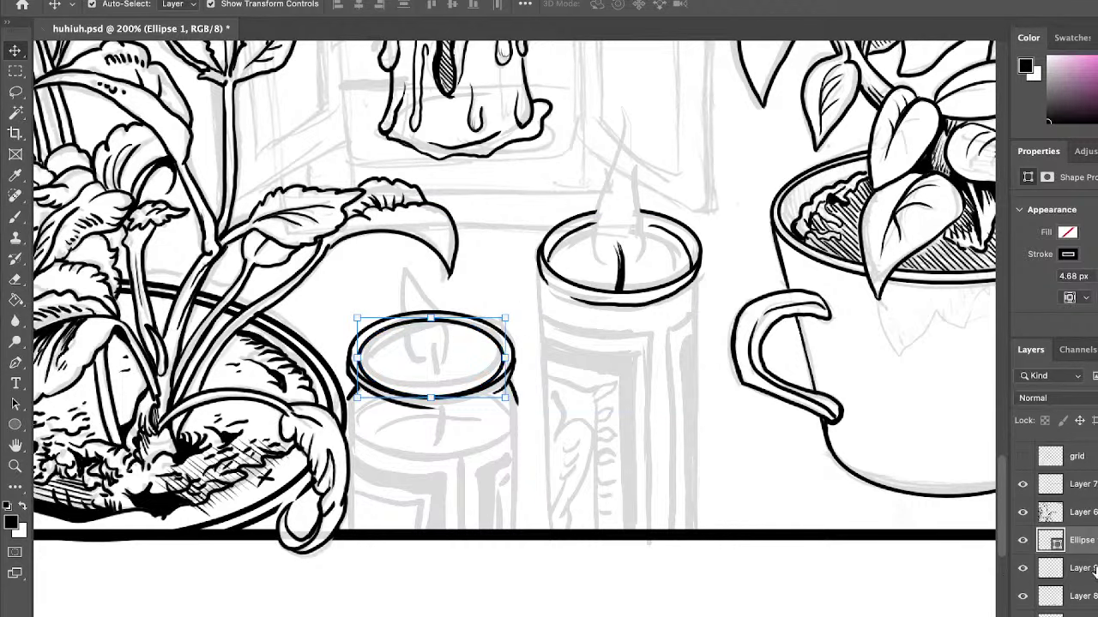
Duplicate the inner ellipse and place the copy just below the tall candle's rim, scaled to 110.42%.
left_click(1091, 569)
left_click(1071, 541)
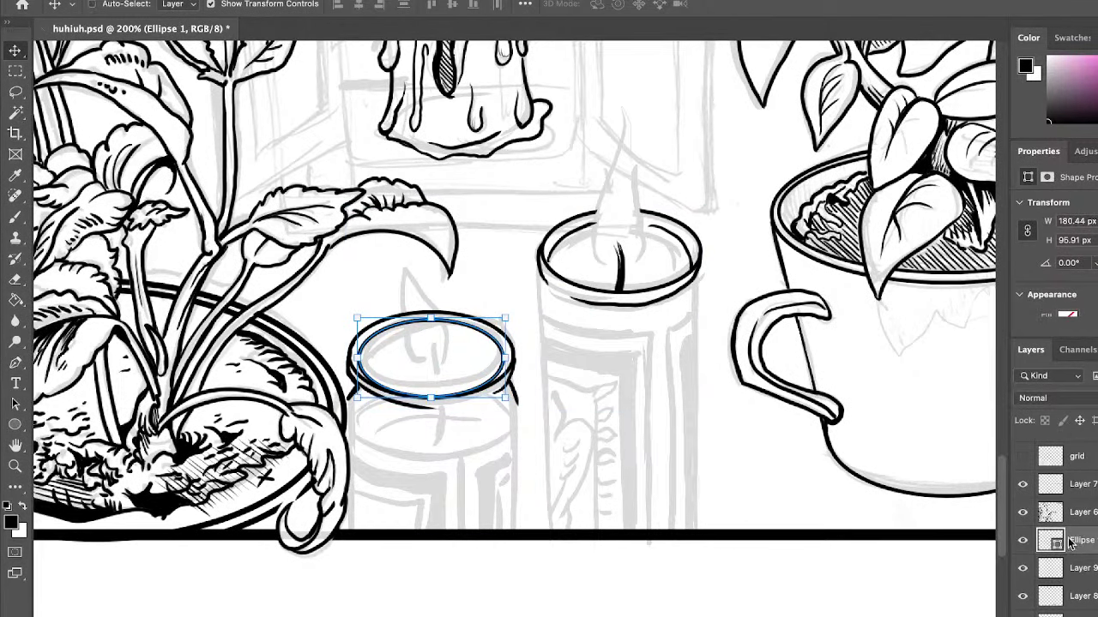
key("ctrl+v")
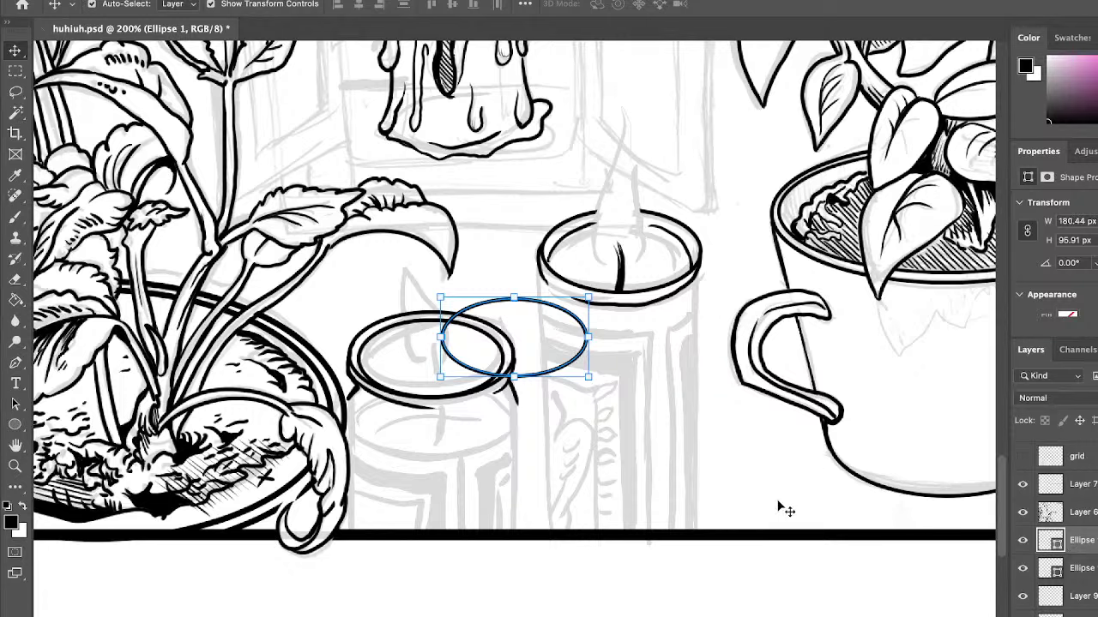
left_click_drag(589, 339, 678, 292)
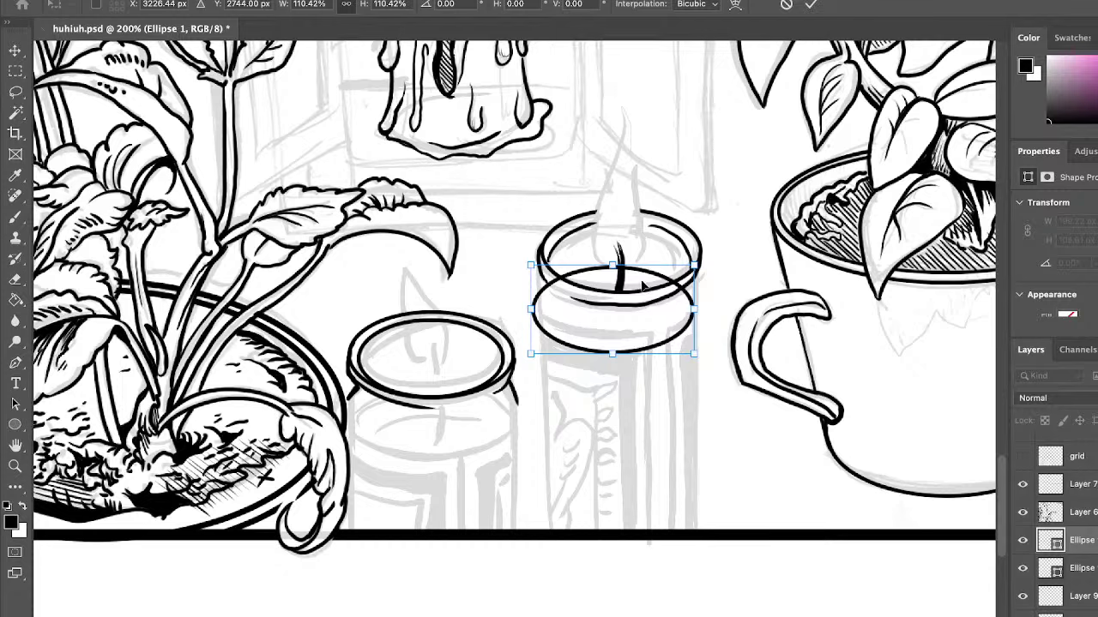
left_click_drag(657, 277, 665, 265)
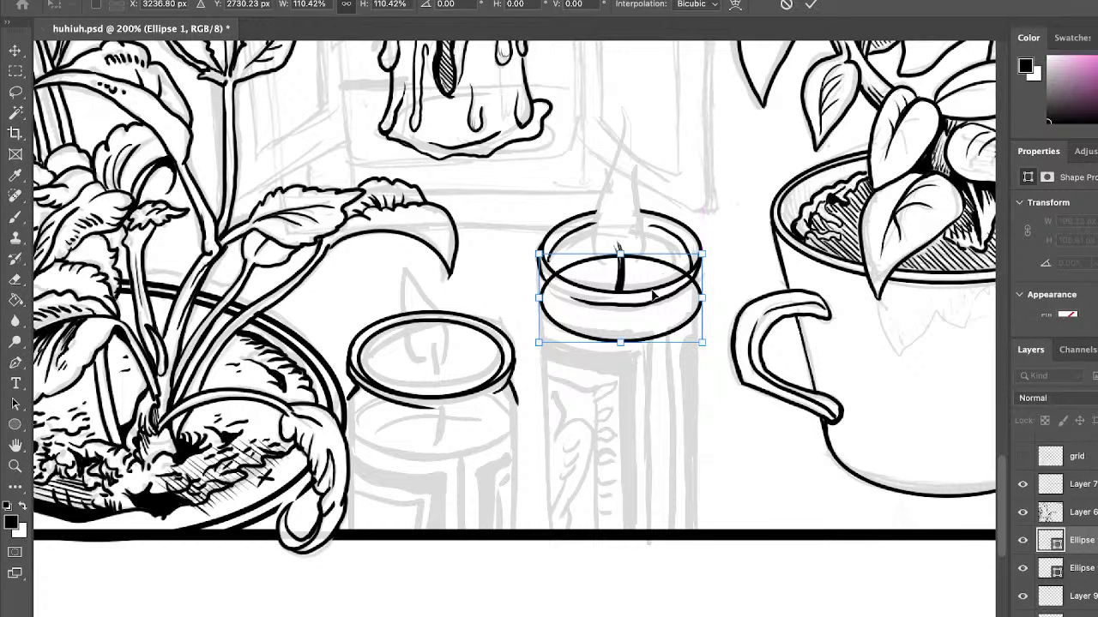
left_click(809, 6)
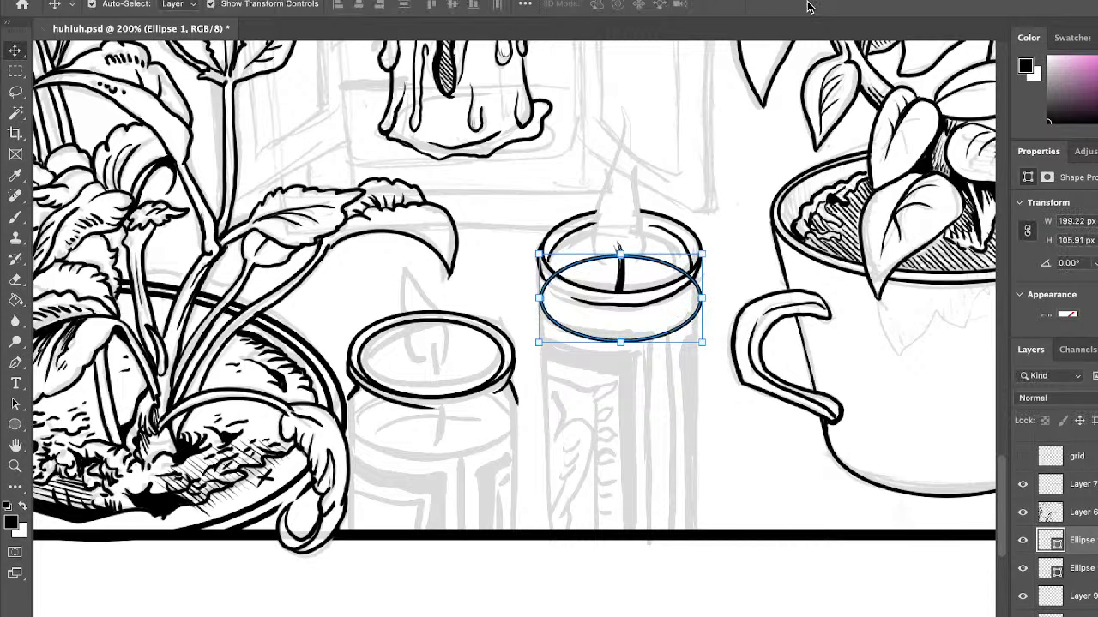
Add a new layer beneath the tall candle's lower ellipse and merge the ellipse into it as pixels.
key("super")
left_click(489, 333)
left_click(617, 254)
key("super+shift+alt+n")
left_click_drag(1077, 540, 1076, 581)
left_click(1076, 511)
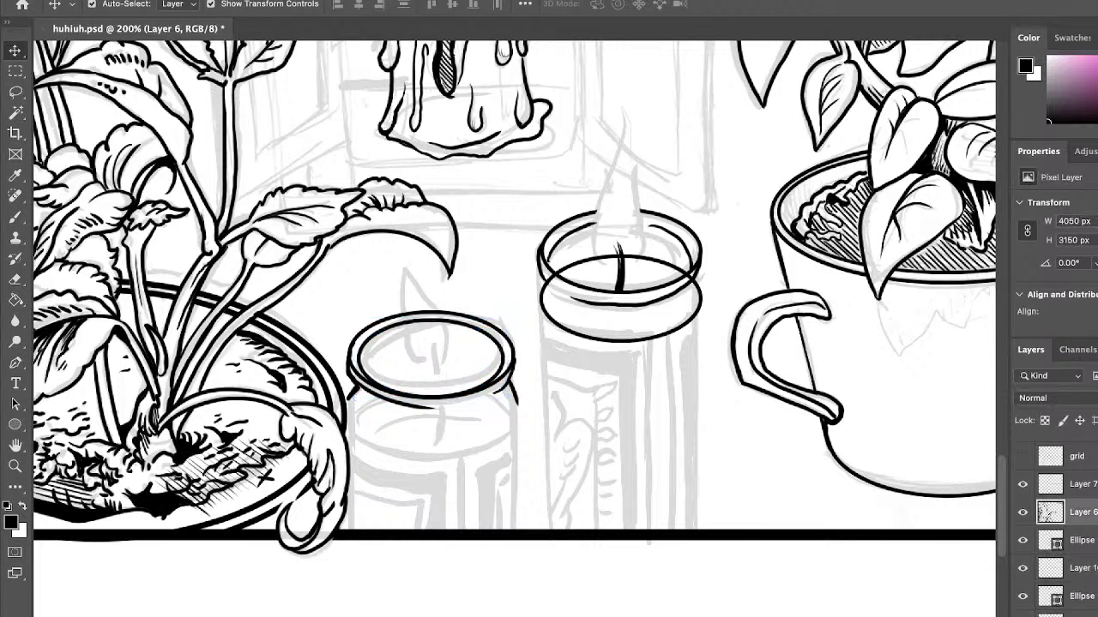
left_click(617, 251)
key("ctrl+e")
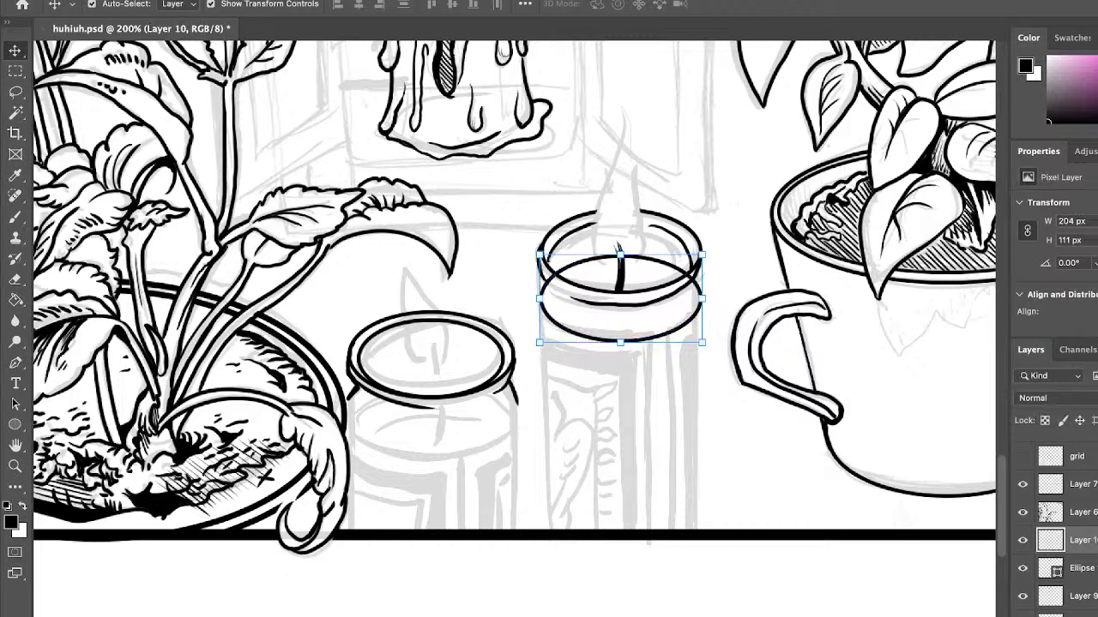
Duplicate the tall candle's lower ellipse, place the copy slightly beneath it, and paste one more copy between the candles.
left_click_drag(617, 250, 512, 289)
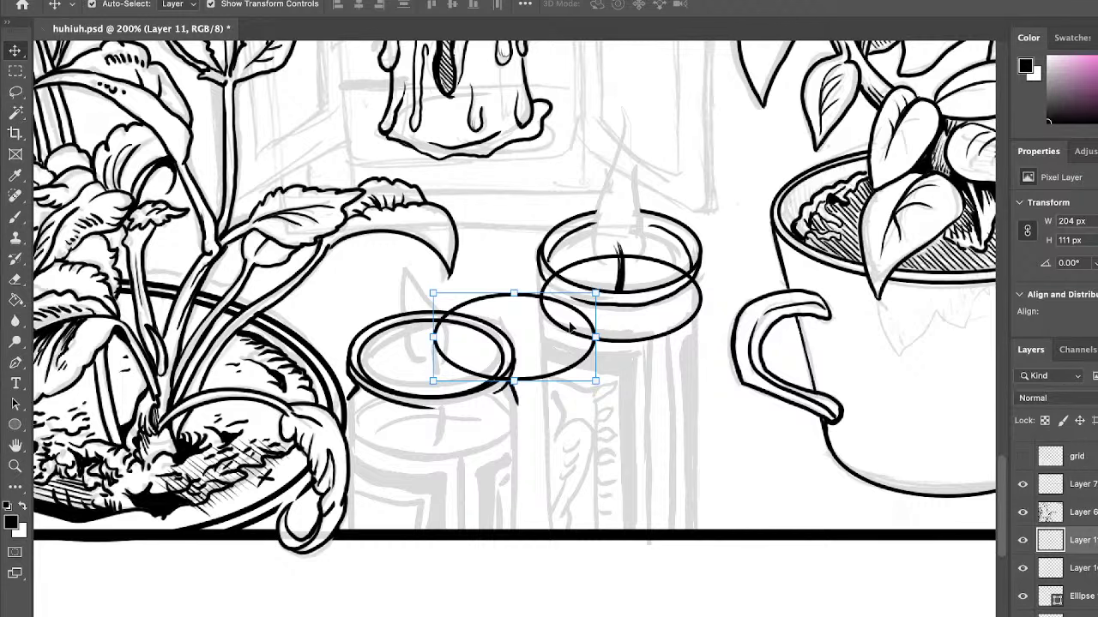
key("Return")
left_click_drag(571, 310, 675, 285)
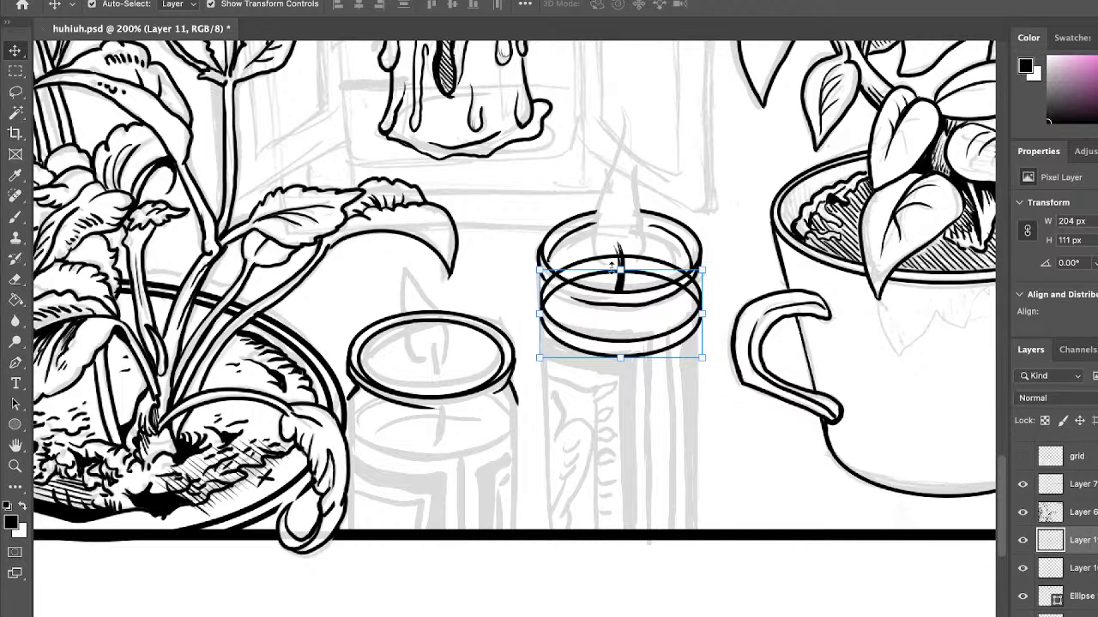
key("ctrl+v")
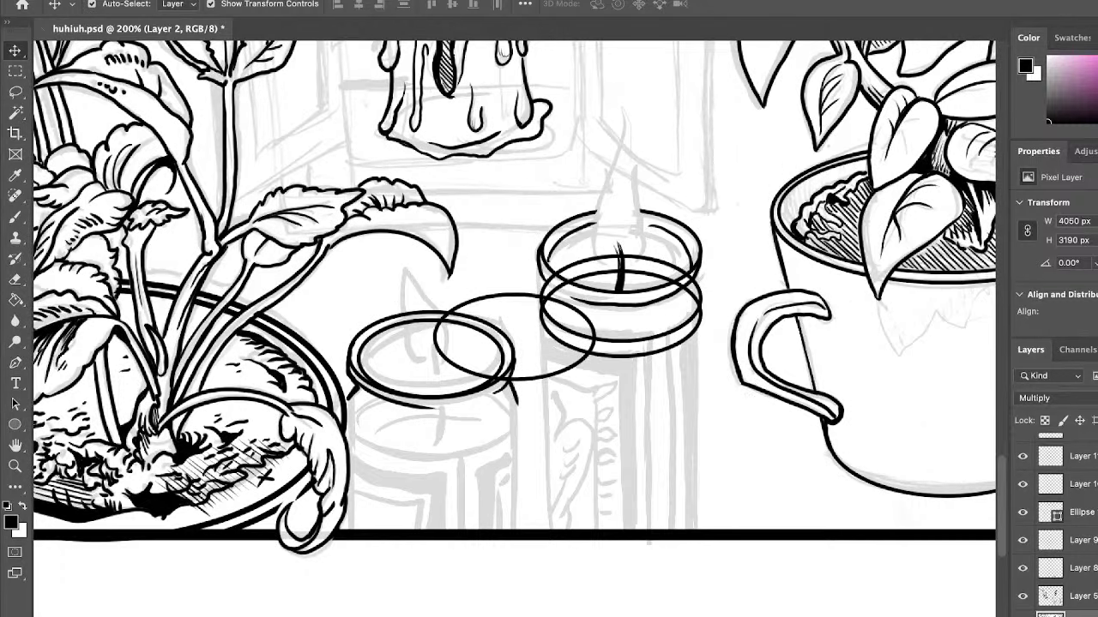
Find which layer holds the loose ellipse between the candles by checking the ellipse layers' visibility one at a time.
scroll(1035, 496, "down", 5)
scroll(1051, 515, "up", 1)
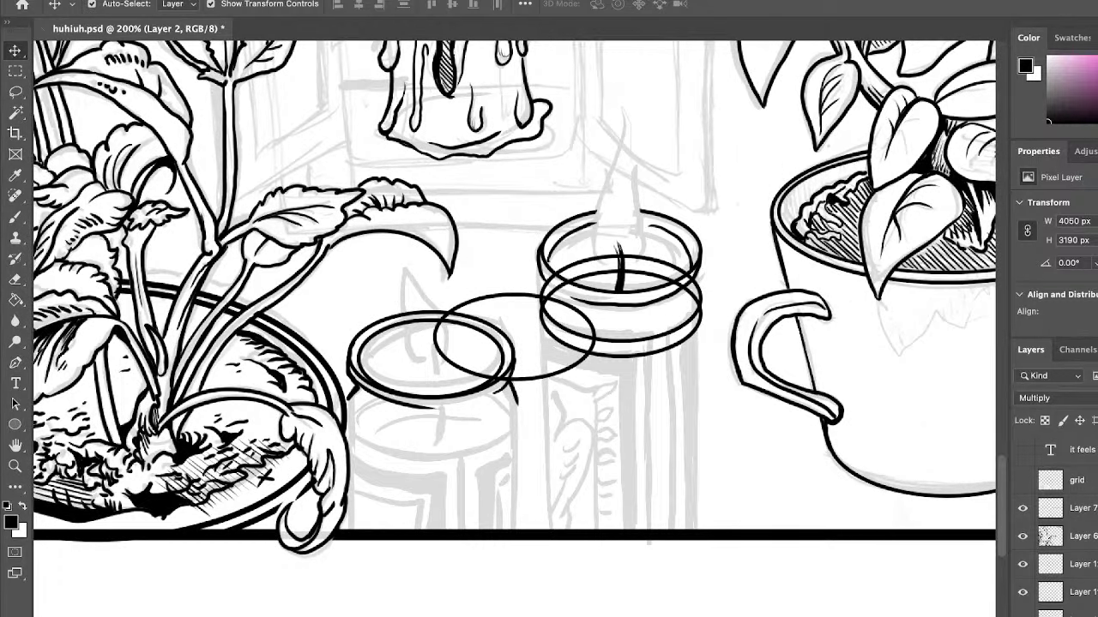
scroll(1053, 523, "down", 5)
left_click(1072, 457)
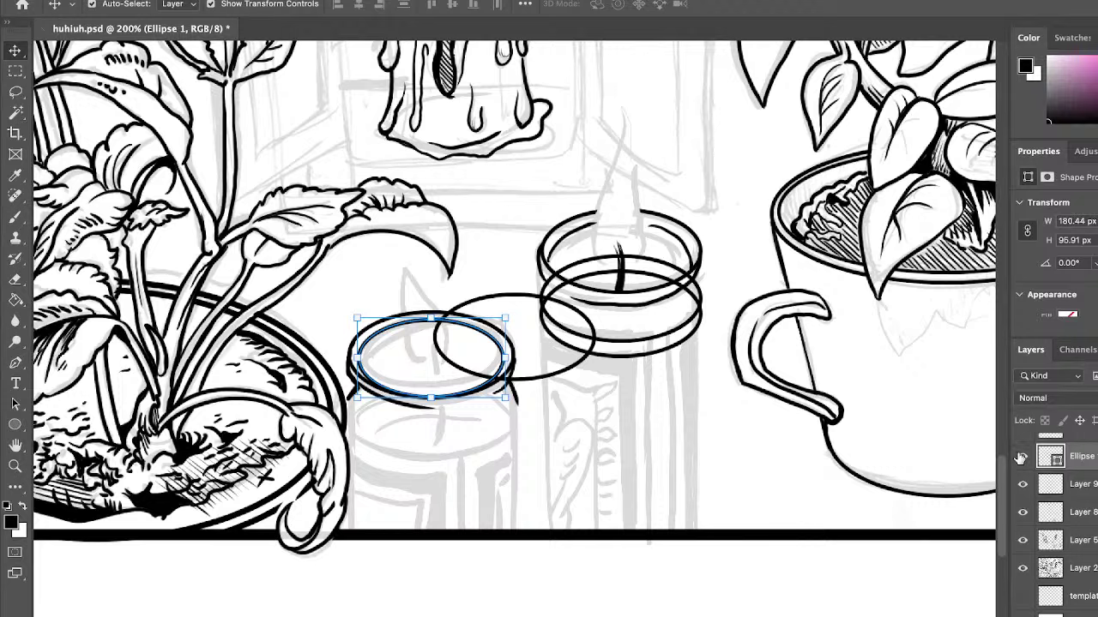
scroll(1042, 455, "up", 1)
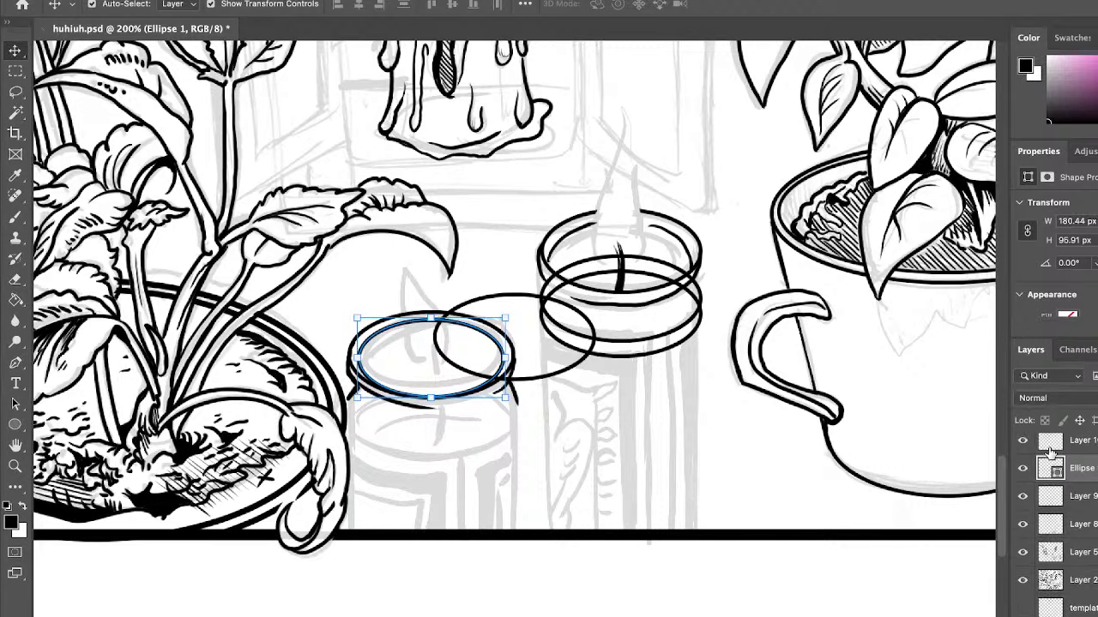
left_click(1021, 442)
left_click(1019, 442)
scroll(1048, 465, "up", 1)
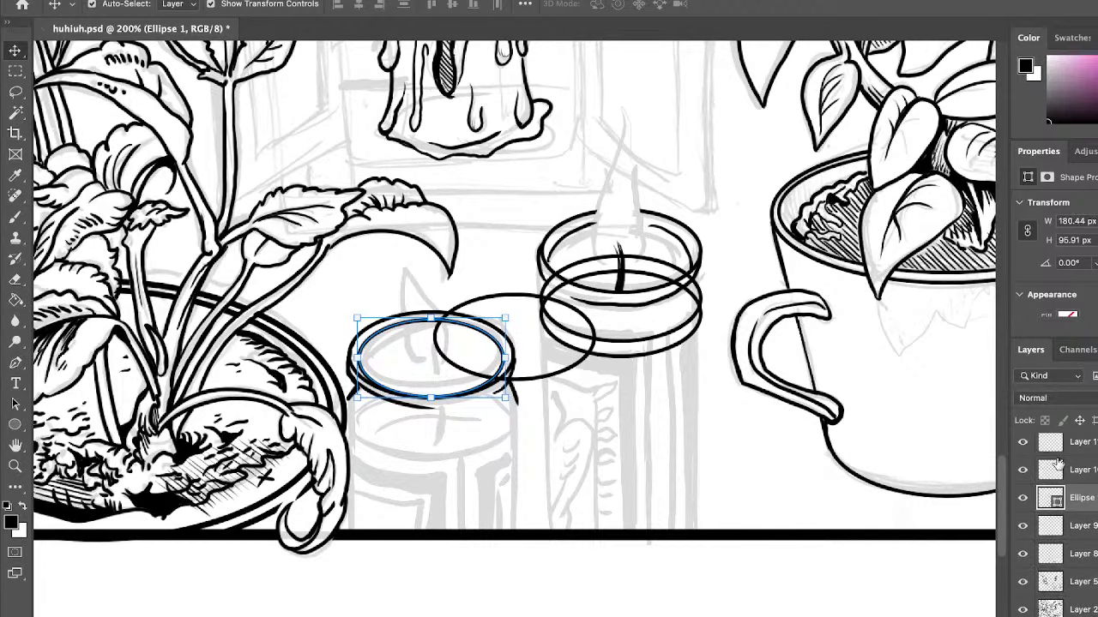
left_click(1088, 448)
left_click(1023, 447)
left_click(1022, 448)
scroll(1061, 457, "up", 1)
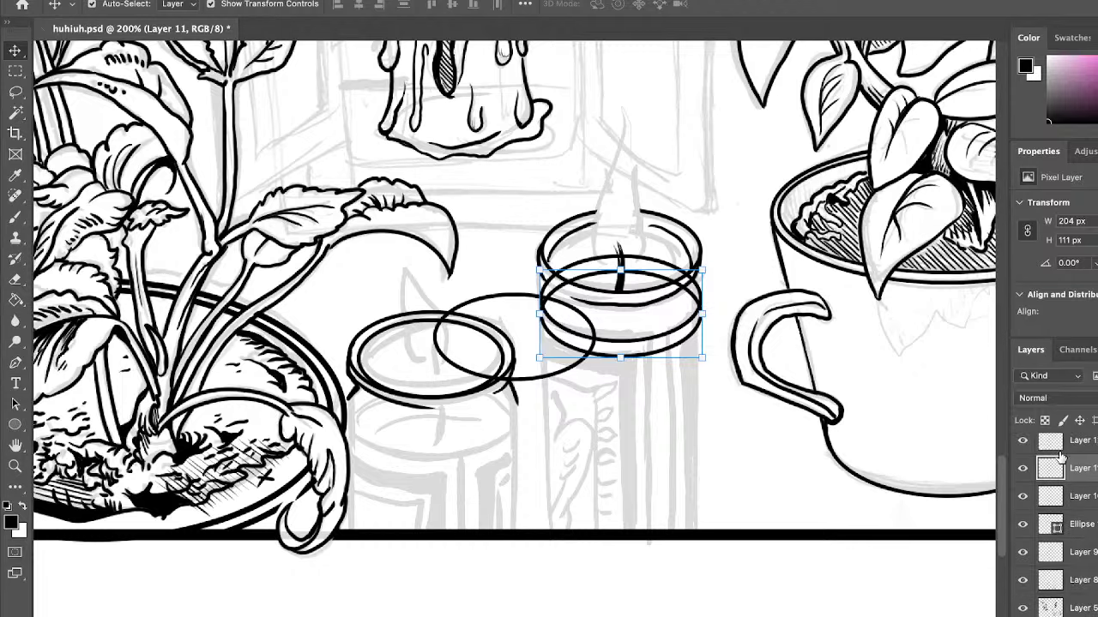
left_click(1090, 441)
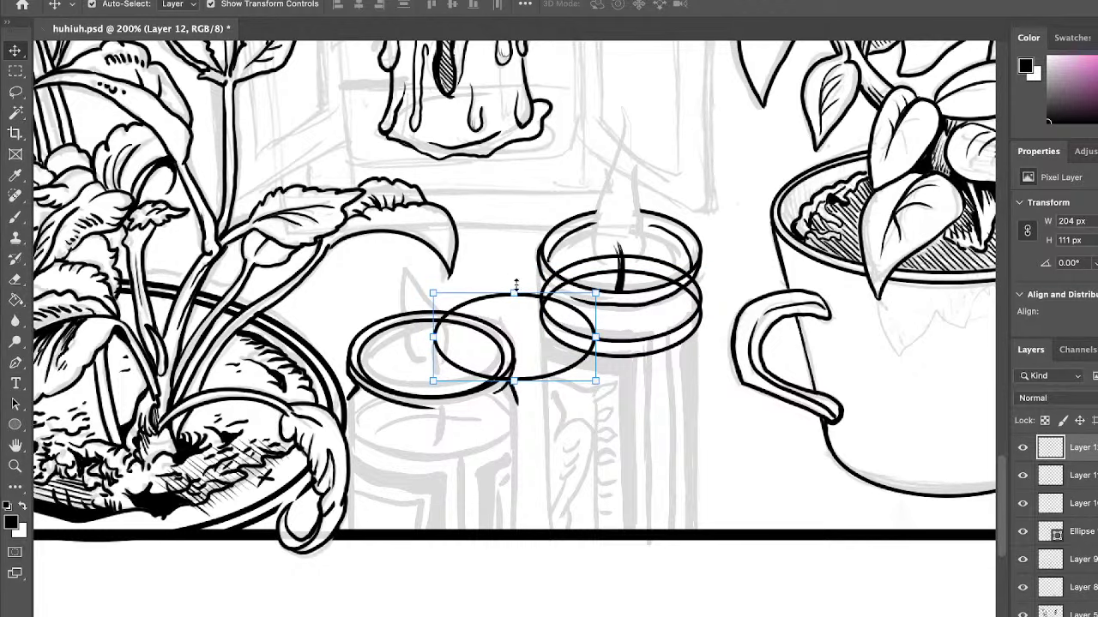
left_click_drag(559, 305, 599, 306)
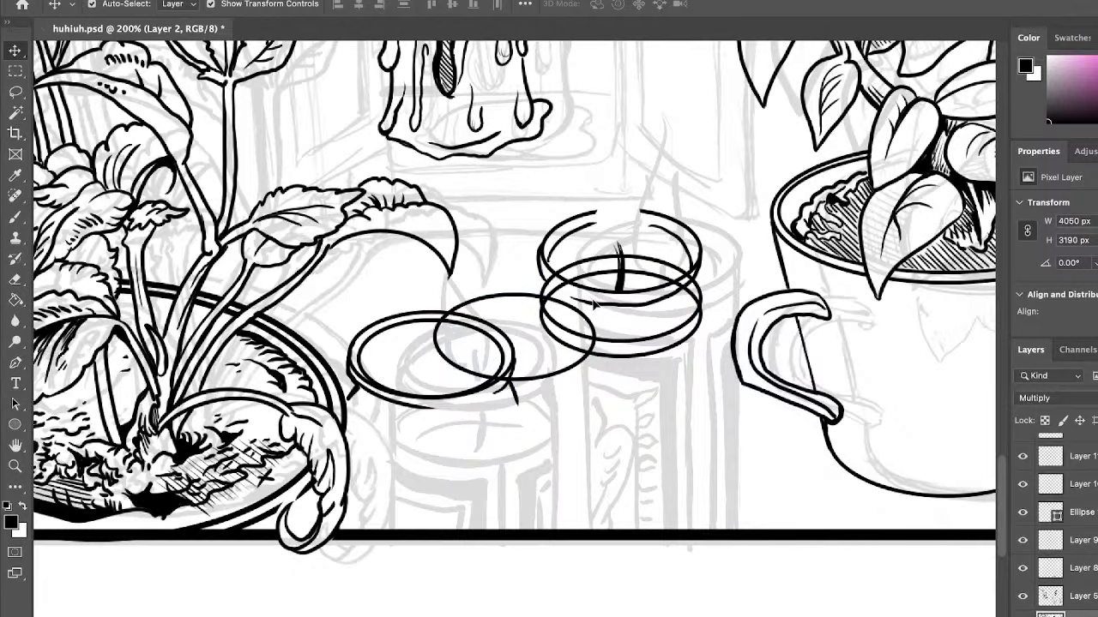
key("super+z")
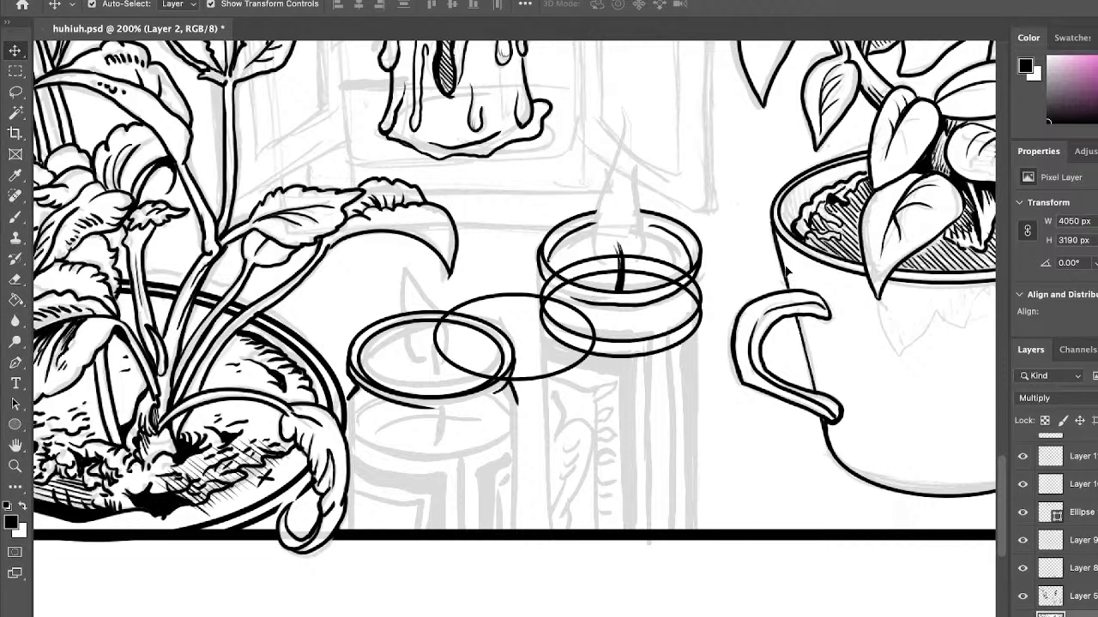
Move the loose ellipse from between the candles onto the tall candle, aligned slightly beneath its other lower ellipses.
scroll(1064, 523, "up", 3)
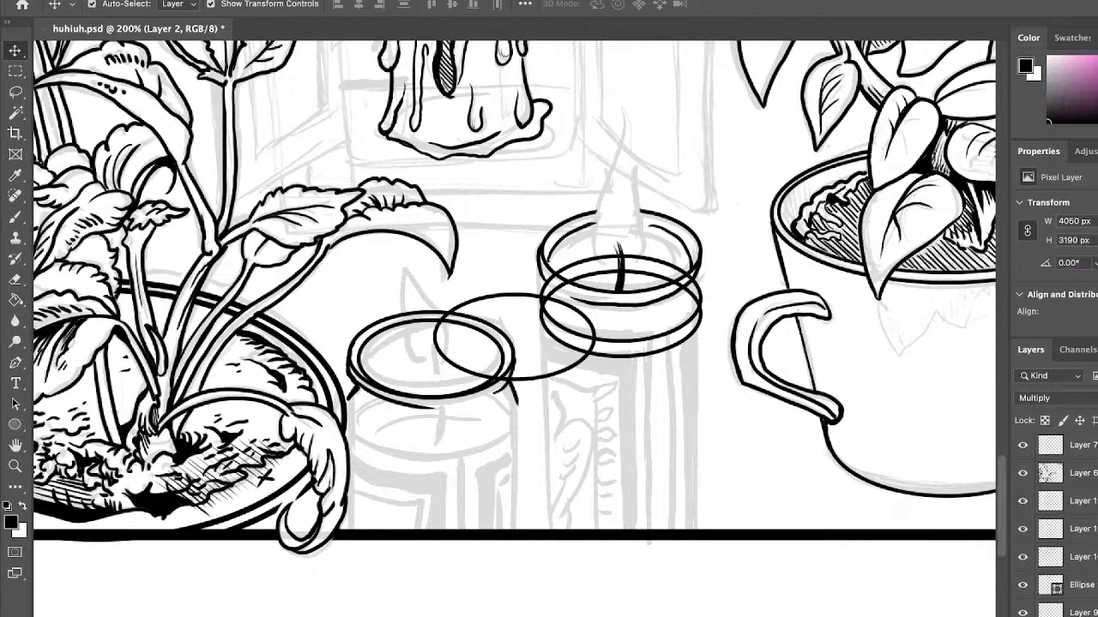
left_click(1059, 502)
left_click(1021, 502)
left_click(1021, 501)
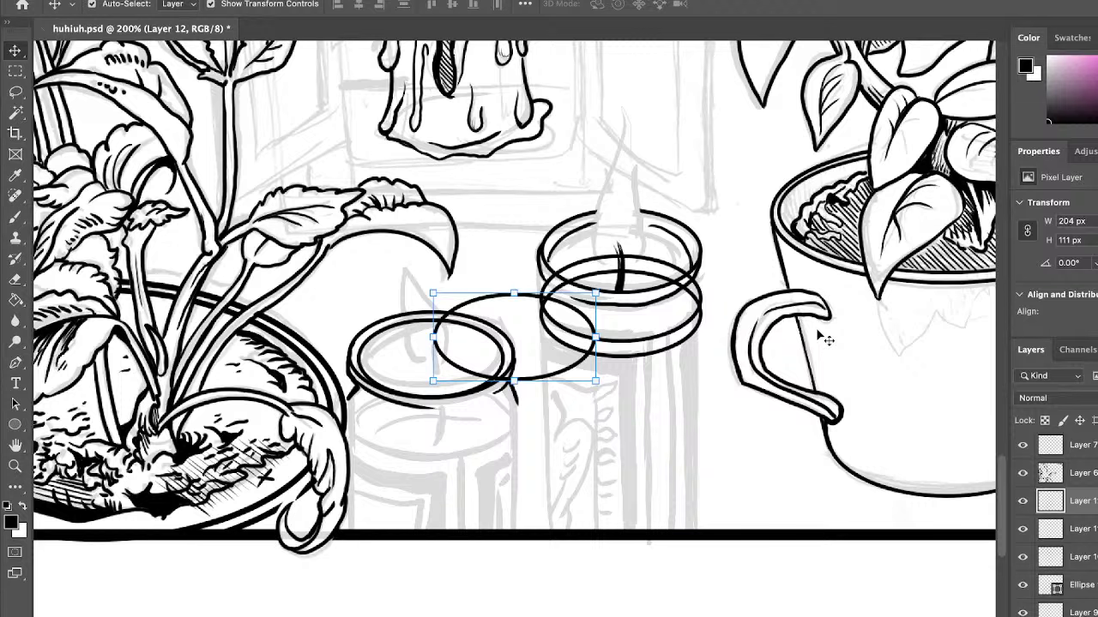
key("shift+Right")
key("shift+Right")
key("shift+Right")
key("shift+Right")
key("shift+Right")
key("shift+Right")
key("shift+Right")
key("shift+Right")
key("shift+Right")
key("shift+Right")
key("shift+Right")
key("shift+Right")
key("shift+Right")
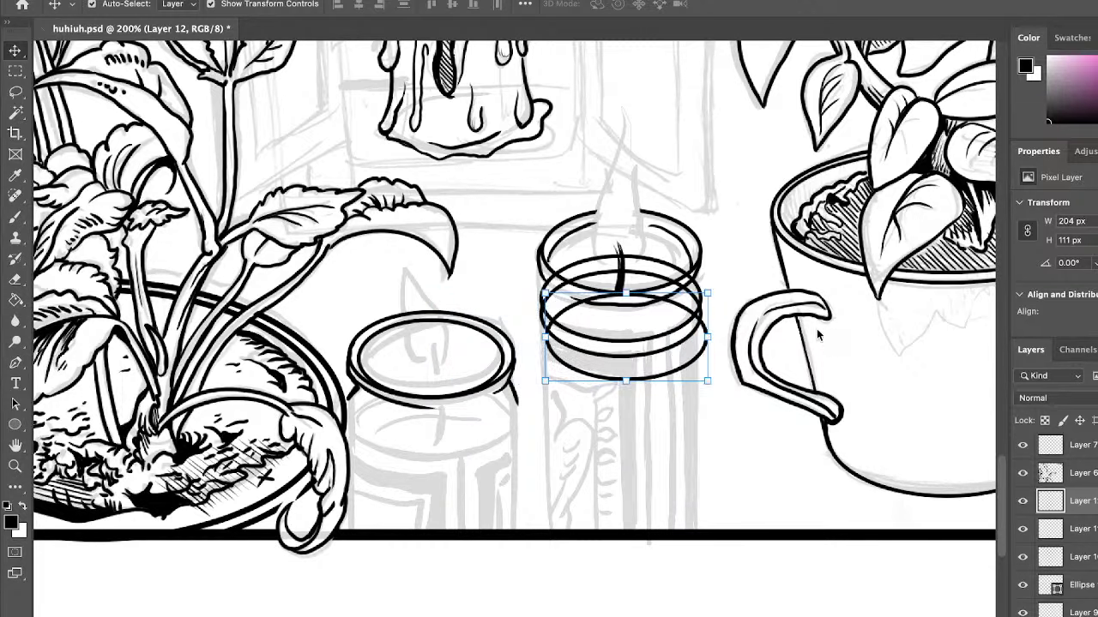
key("shift+Left")
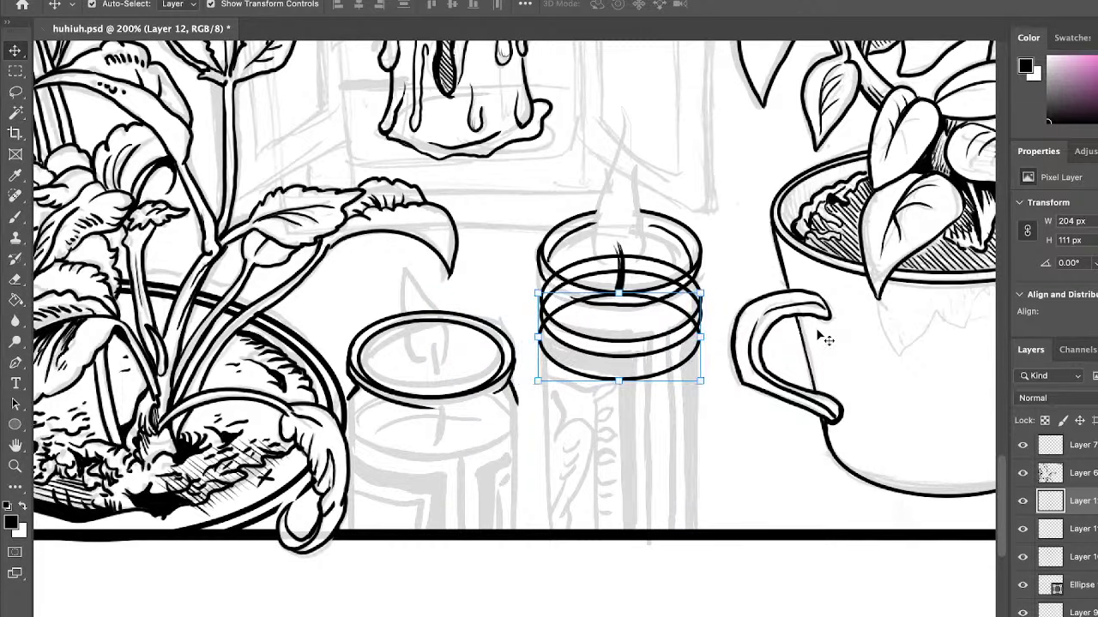
key("shift+Right")
key("shift+Left")
key("Right")
key("Right")
key("Right")
key("Right")
key("Right")
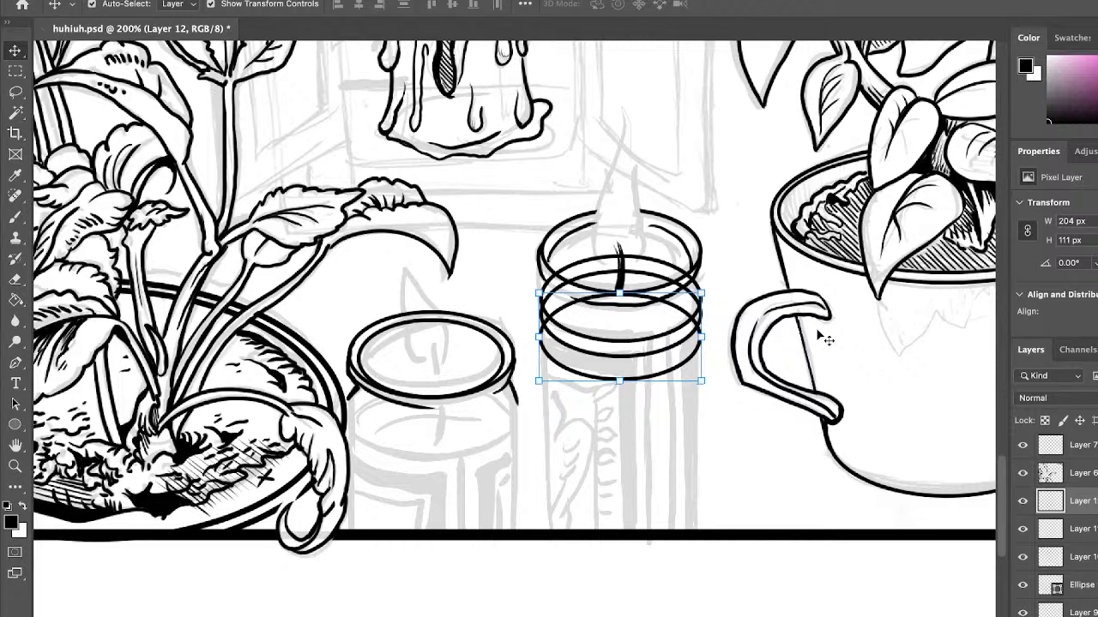
key("Right")
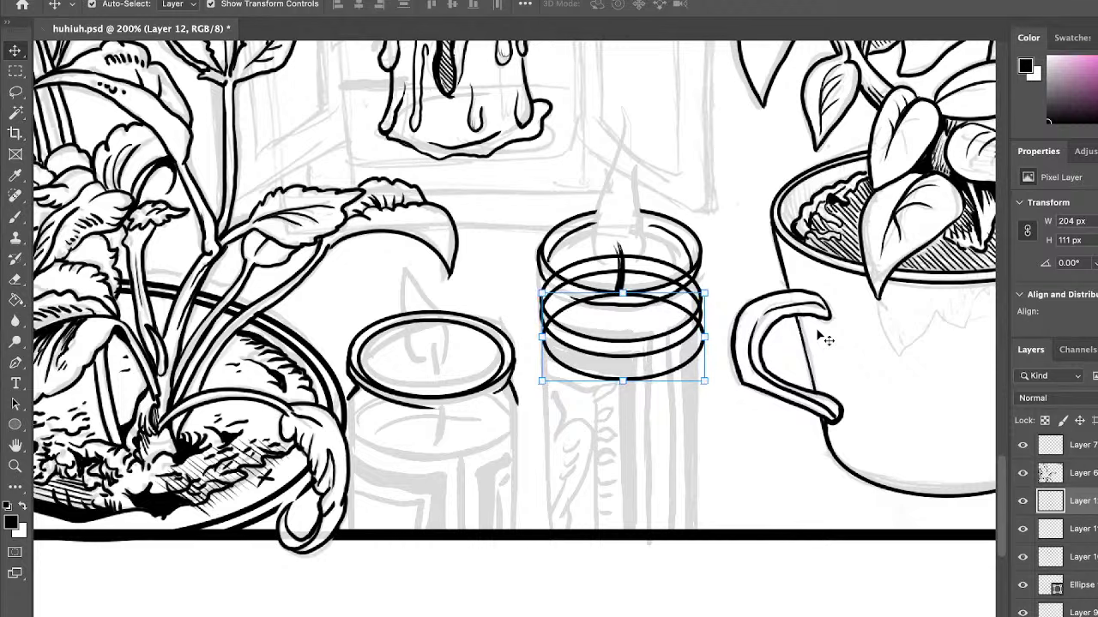
key("Left")
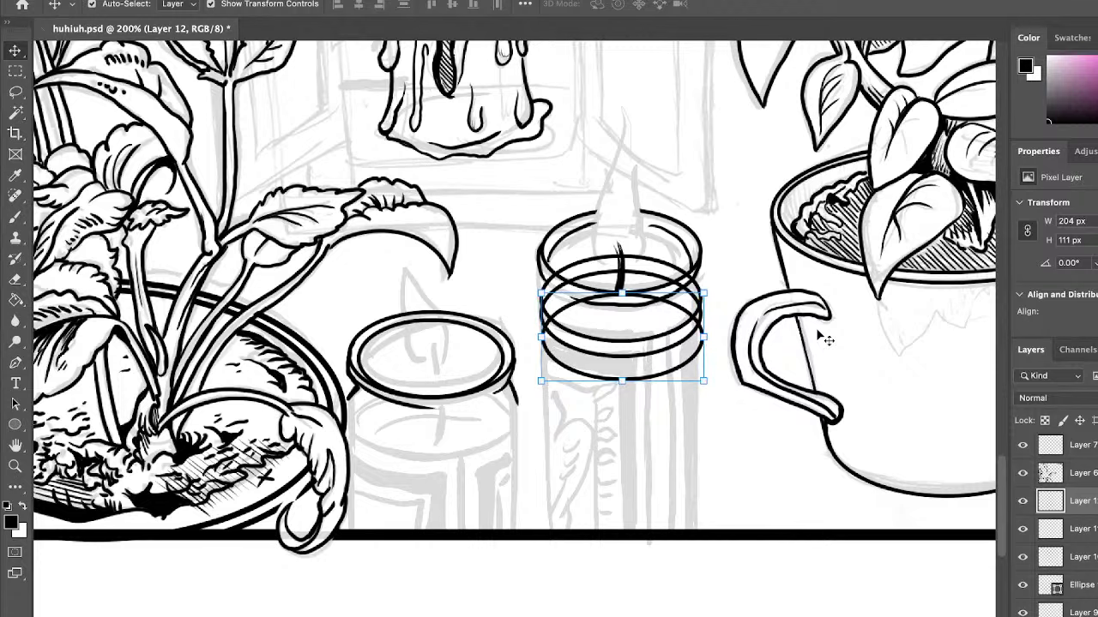
key("Up")
key("Up")
key("Up")
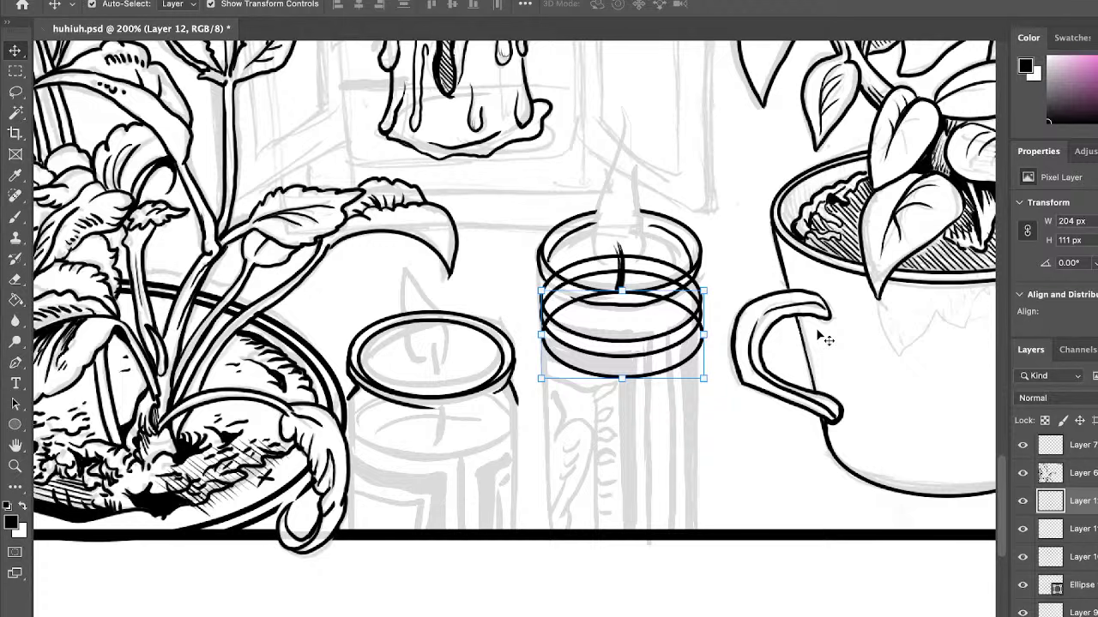
Erase the back and front-right parts of the tall candle's two lowest ellipses, keeping their front-left arcs as label borders.
left_click(16, 280)
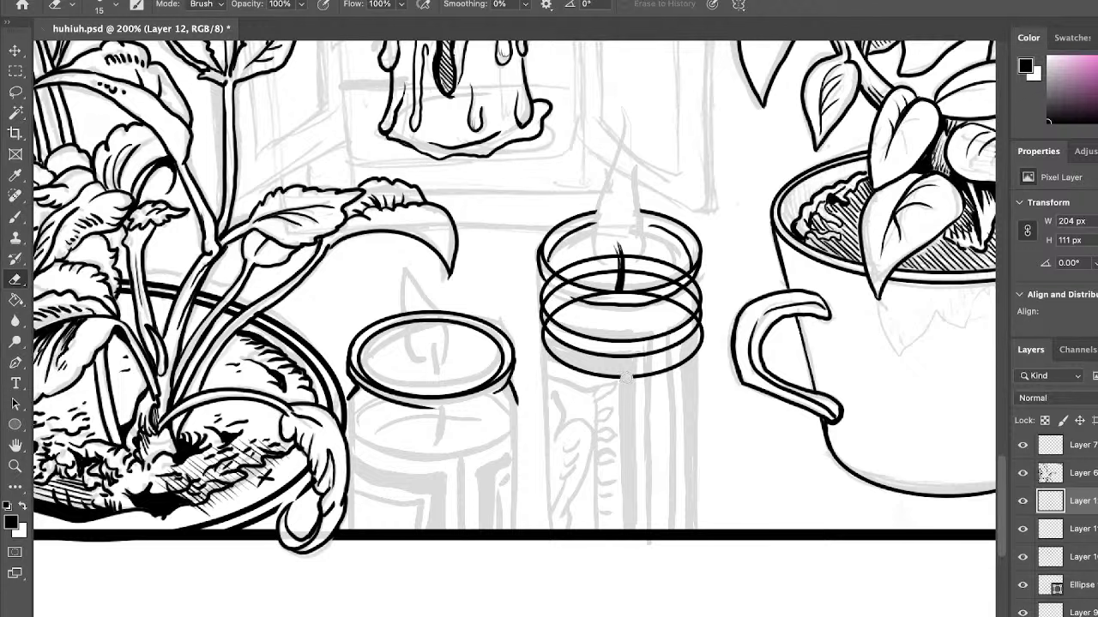
mouse_move(626, 377)
left_mouse_down()
mouse_move(688, 366)
mouse_move(673, 370)
mouse_move(704, 339)
mouse_move(709, 315)
mouse_move(624, 291)
mouse_move(593, 295)
mouse_move(549, 324)
mouse_move(577, 293)
mouse_move(564, 303)
mouse_move(630, 267)
left_mouse_up()
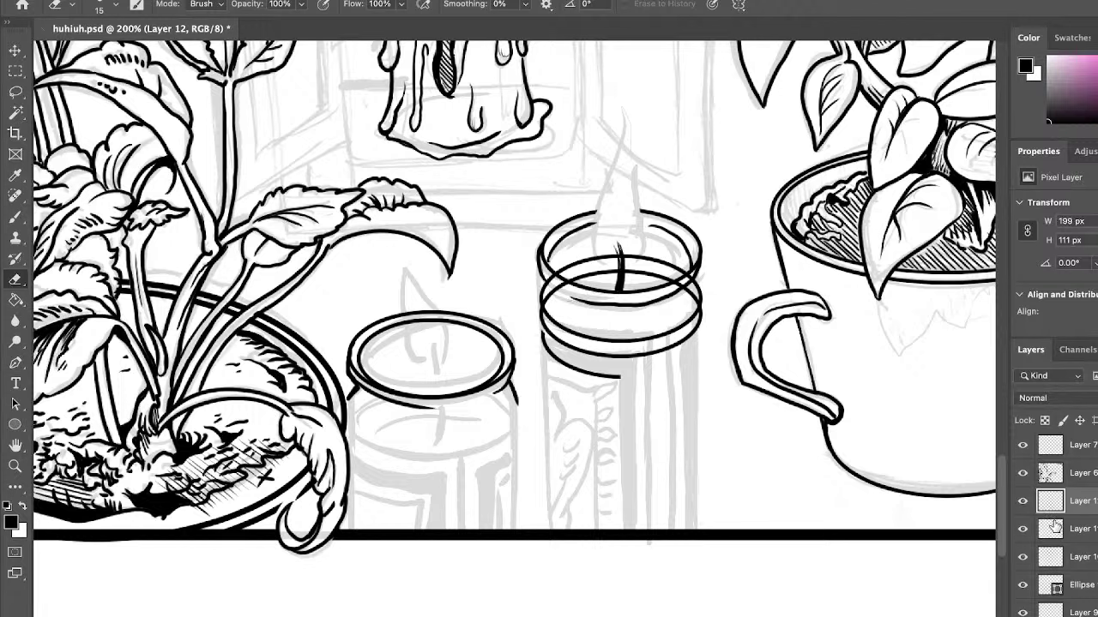
left_click(1054, 526)
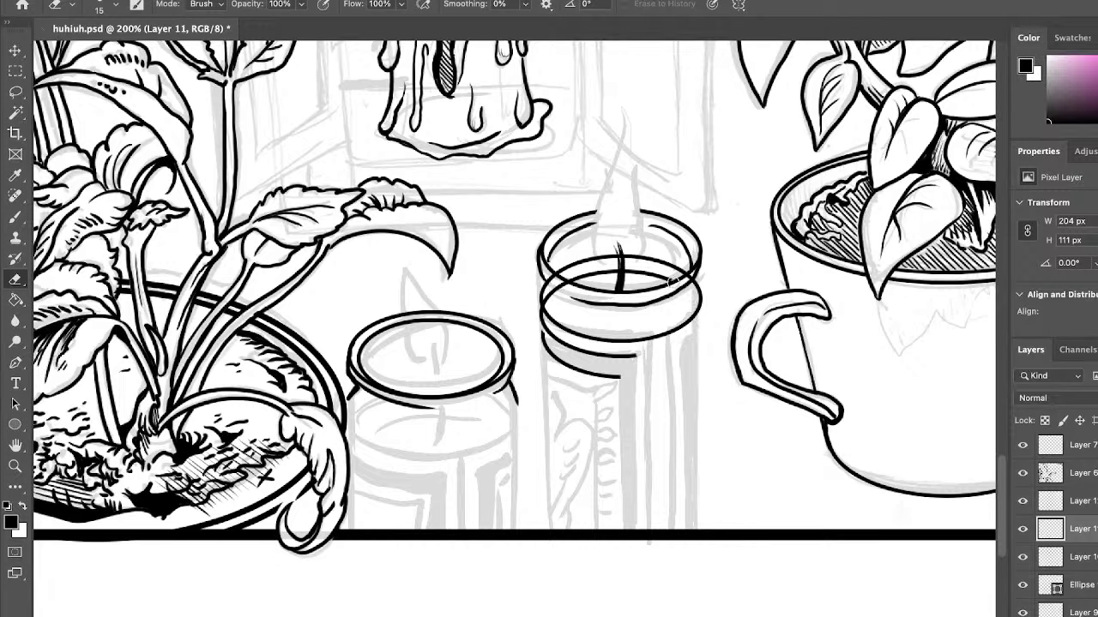
mouse_move(673, 281)
left_mouse_down()
mouse_move(601, 273)
mouse_move(553, 293)
mouse_move(545, 311)
left_mouse_up()
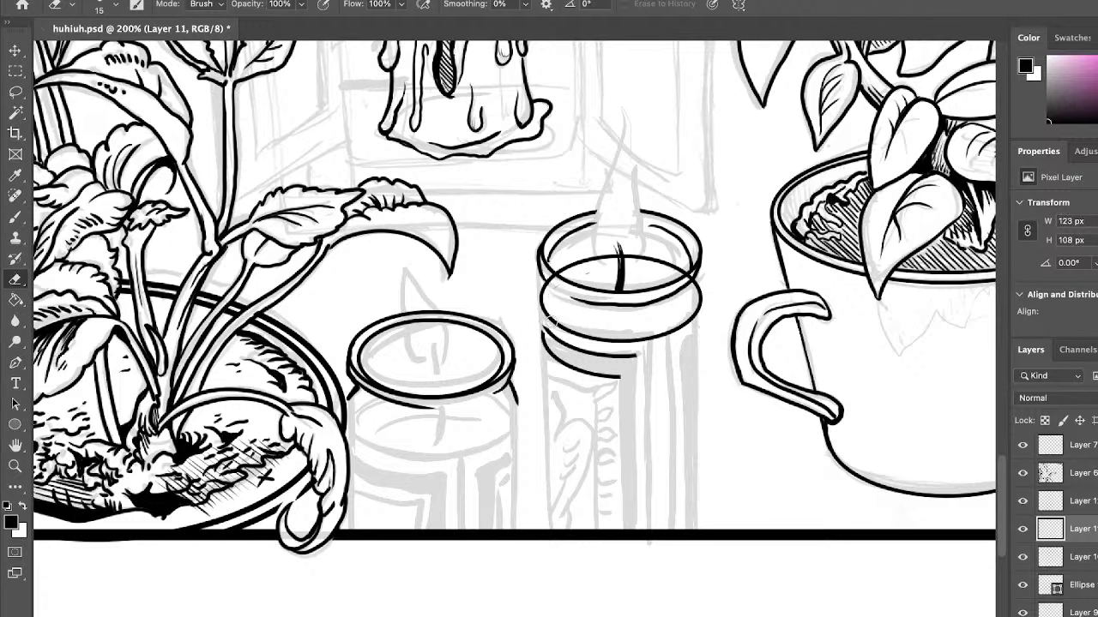
left_click(549, 321)
Merge the tall candle's three lower ellipse layers into a single layer.
left_click(1023, 531)
left_click(1023, 531)
left_click(1023, 558)
left_click(1023, 558)
left_click(1053, 557)
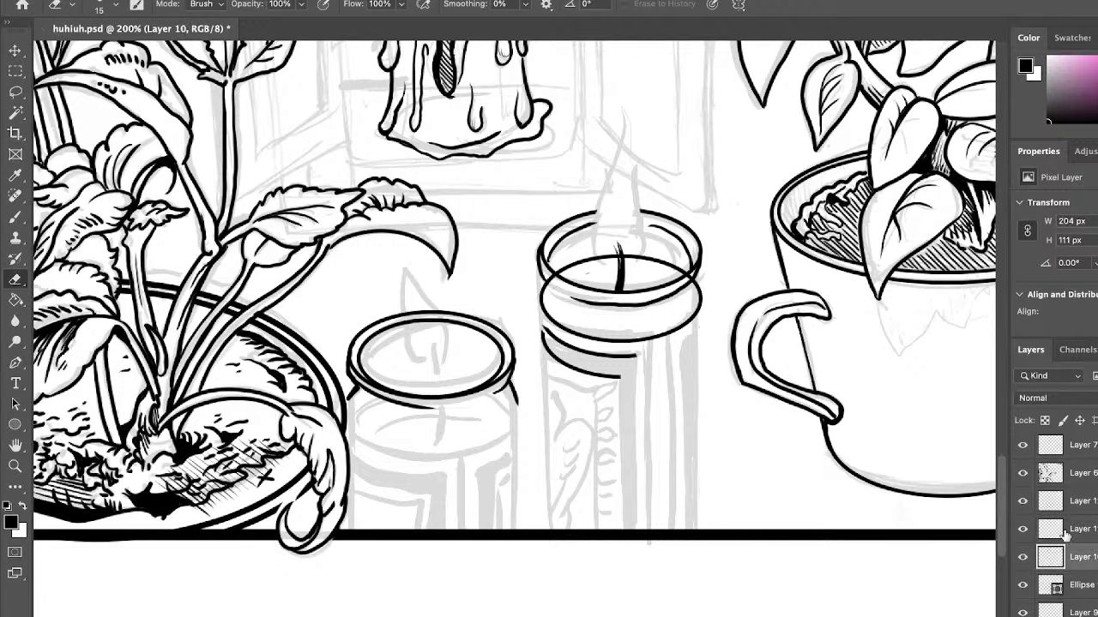
left_click(1062, 494)
key("ctrl+e")
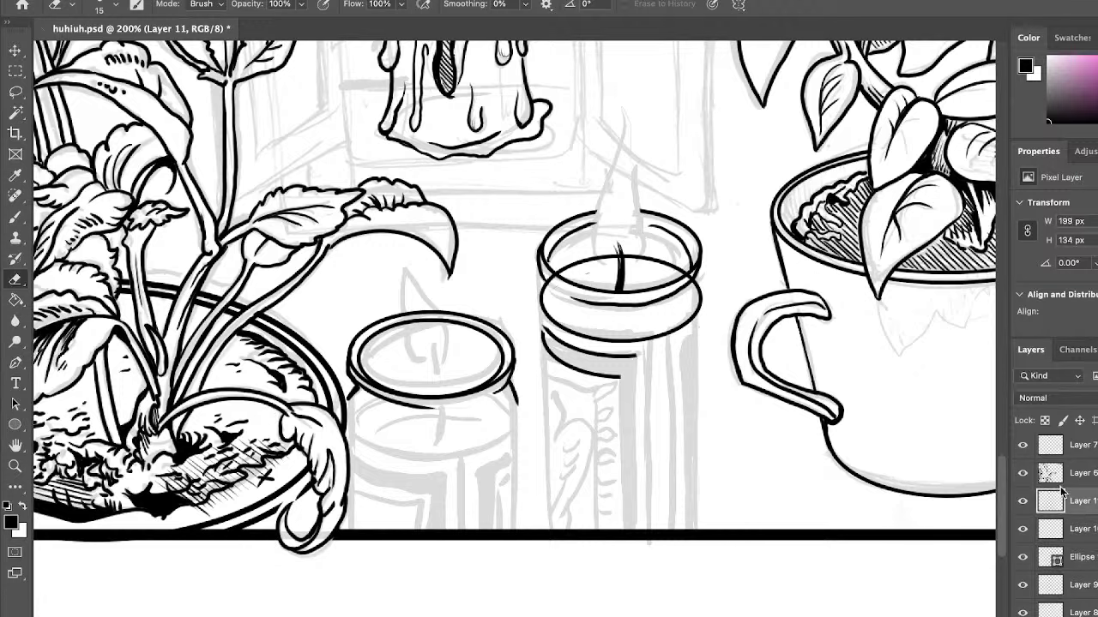
key("ctrl+e")
left_click(1022, 501)
left_click(1023, 501)
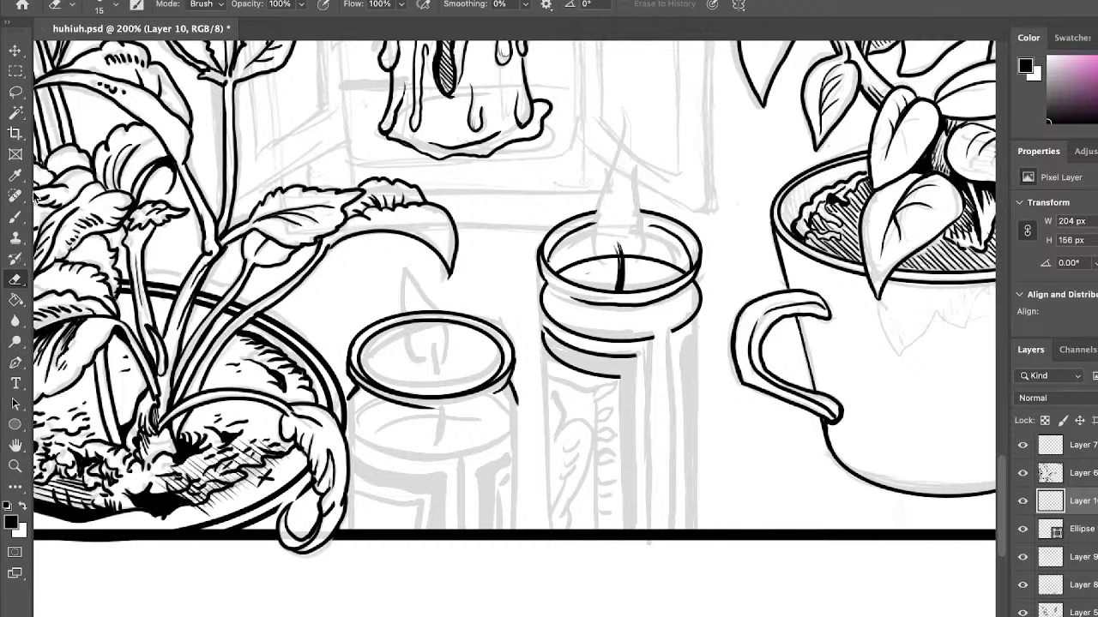
Ink the tall candle's two straight side edges from below the rim down to the table line with the Brush.
left_click(15, 216)
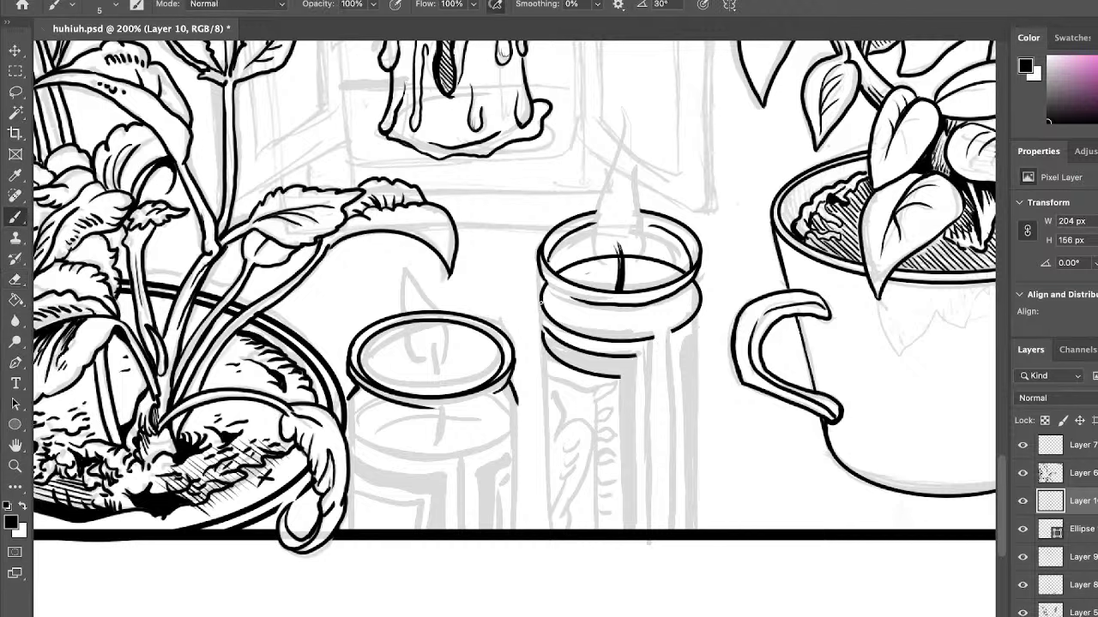
left_click_drag(539, 295, 539, 524)
key("ctrl+z")
left_click_drag(546, 532, 542, 302)
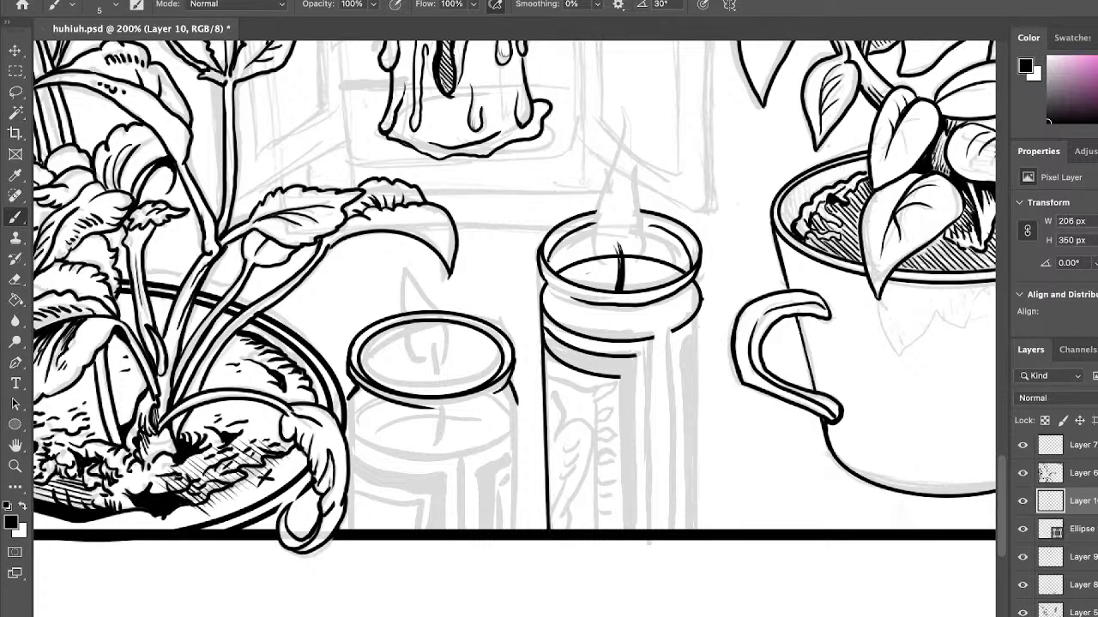
left_click(692, 530, "shift")
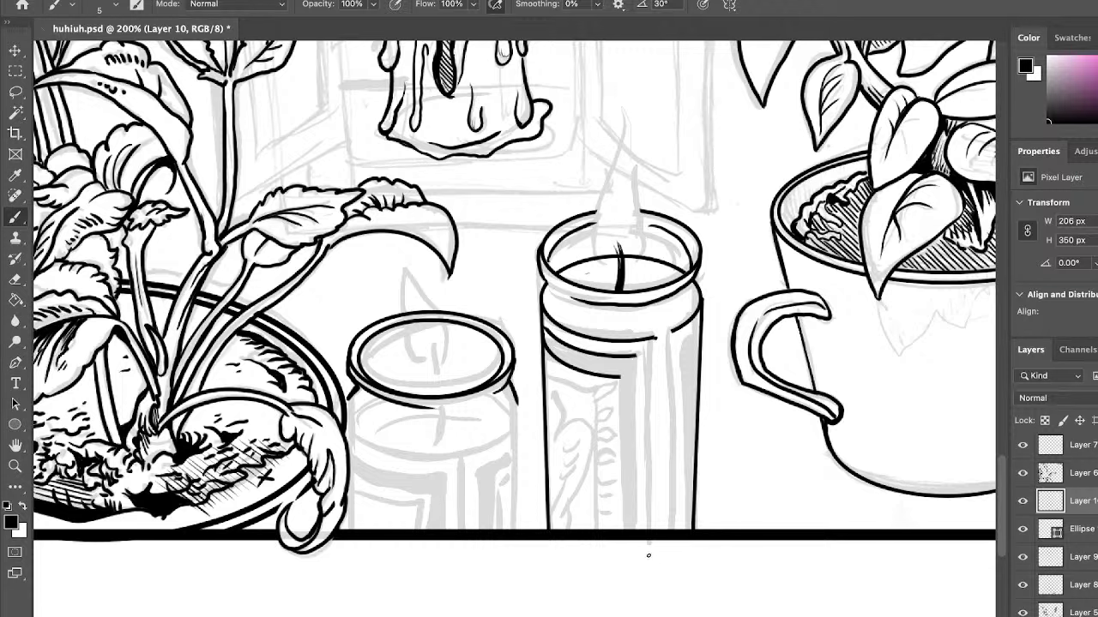
Ink the vertical border lines of the tall candle's label from the curved bands down to the table line.
left_click(650, 530, "shift")
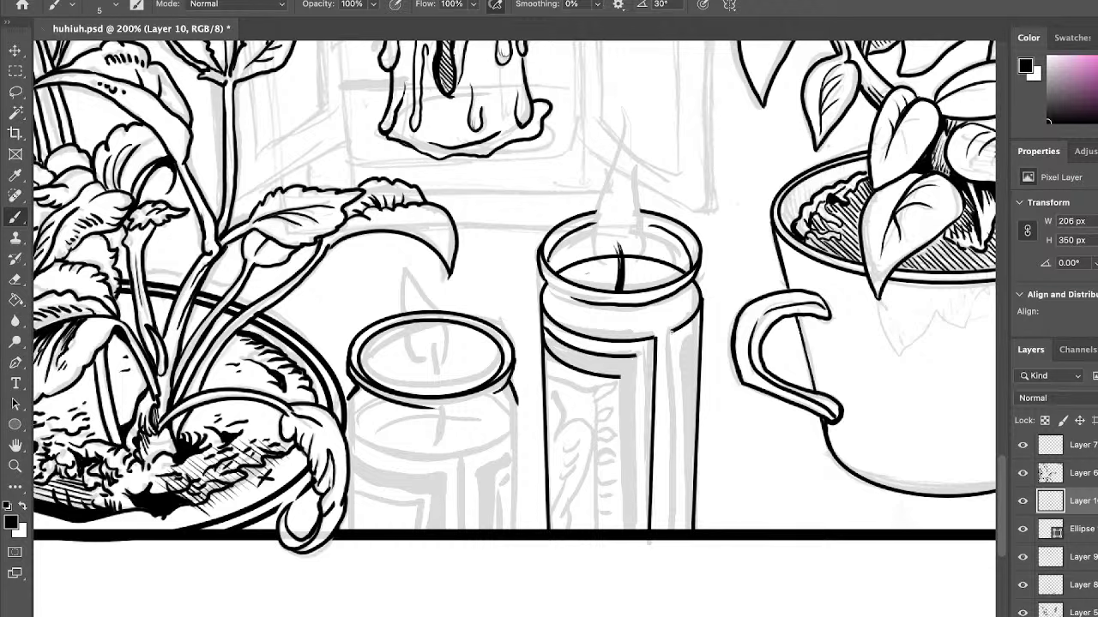
left_click(662, 530)
left_click(674, 333, "shift")
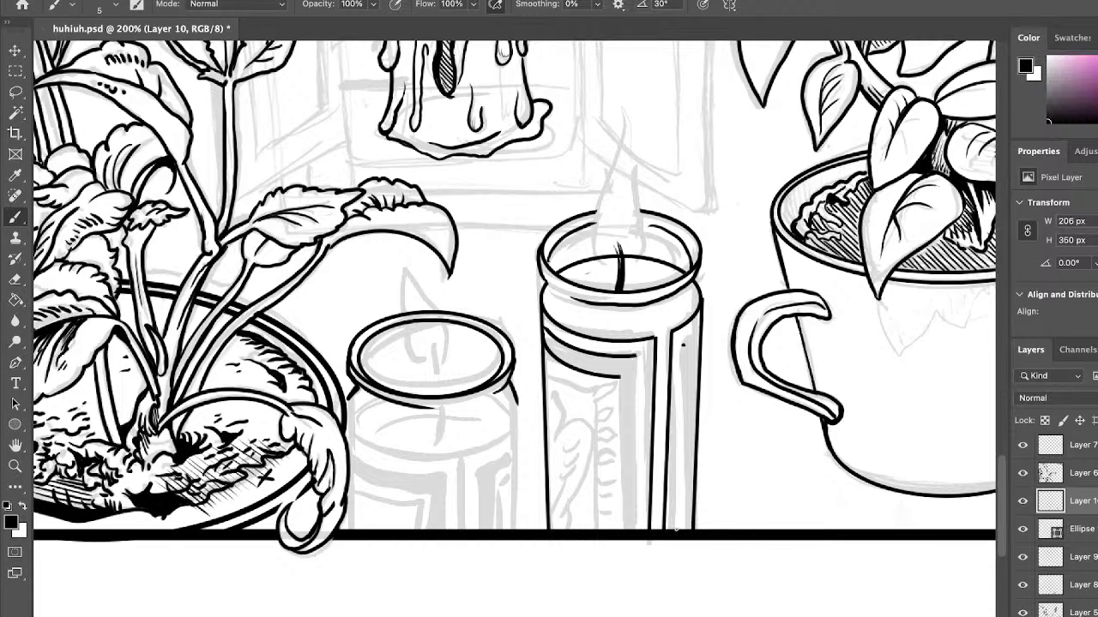
left_click(683, 344, "shift")
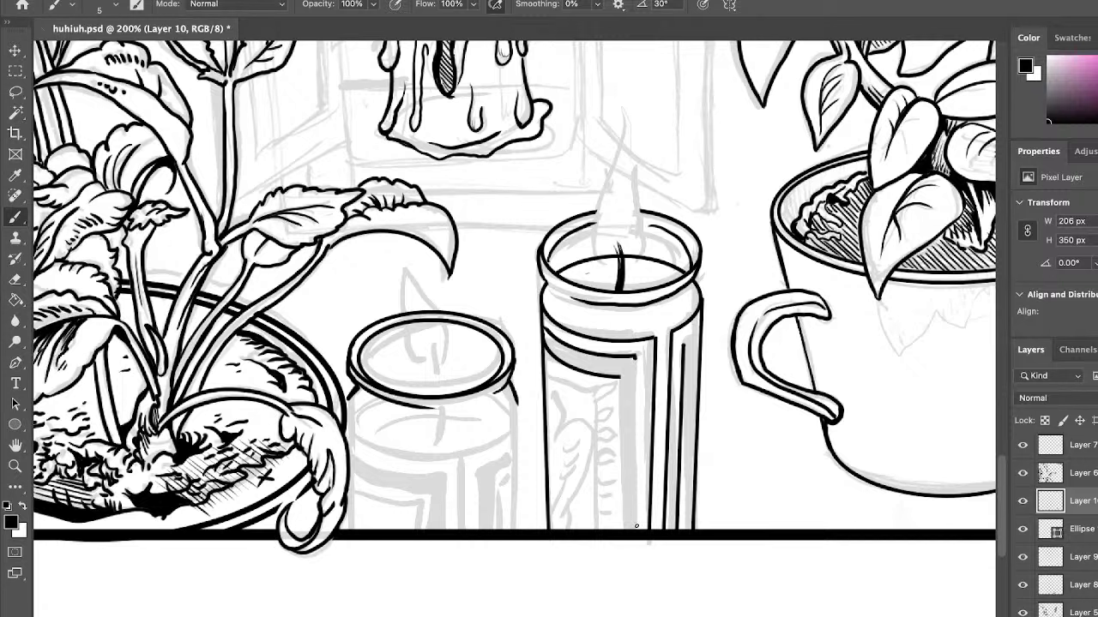
left_click_drag(636, 525, 635, 357)
left_click_drag(620, 379, 620, 529)
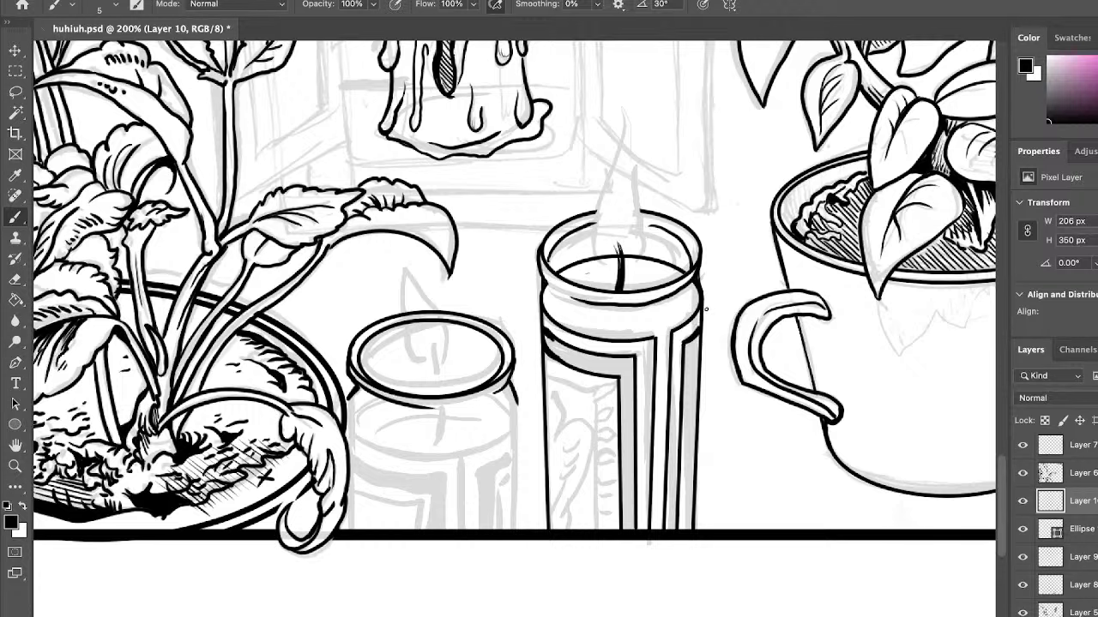
Fill the tall candle's right-hand strip and the vertical and curved label border band with solid black.
mouse_move(689, 349)
left_mouse_down()
mouse_move(685, 365)
mouse_move(695, 339)
mouse_move(690, 525)
mouse_move(684, 515)
left_mouse_up()
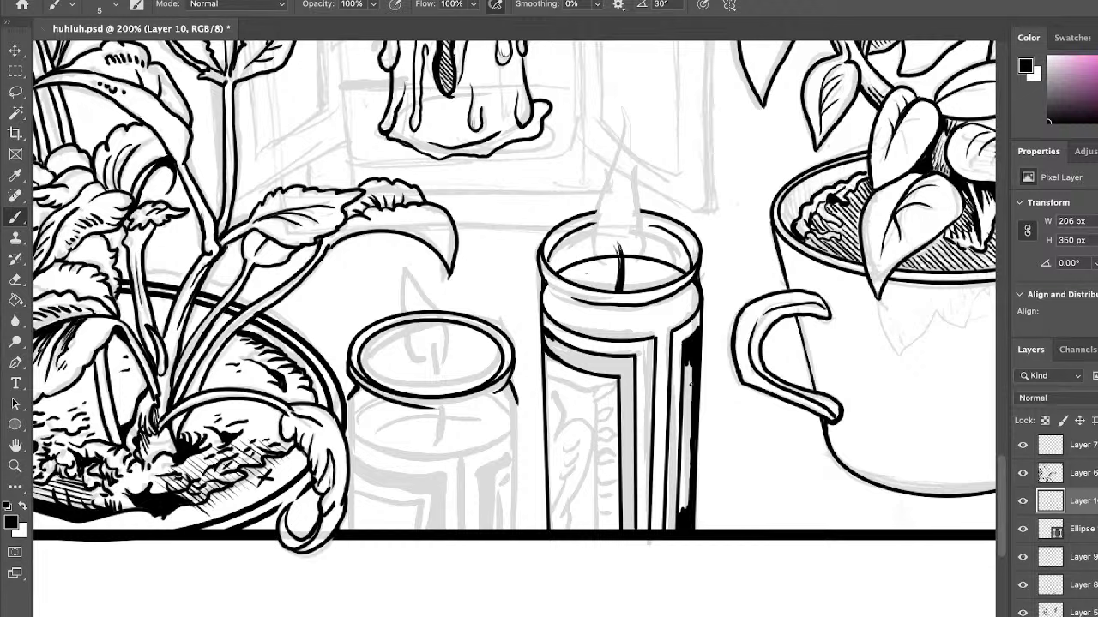
mouse_move(686, 365)
left_mouse_down()
mouse_move(685, 509)
mouse_move(681, 494)
mouse_move(680, 509)
mouse_move(628, 530)
mouse_move(628, 366)
mouse_move(630, 395)
left_mouse_up()
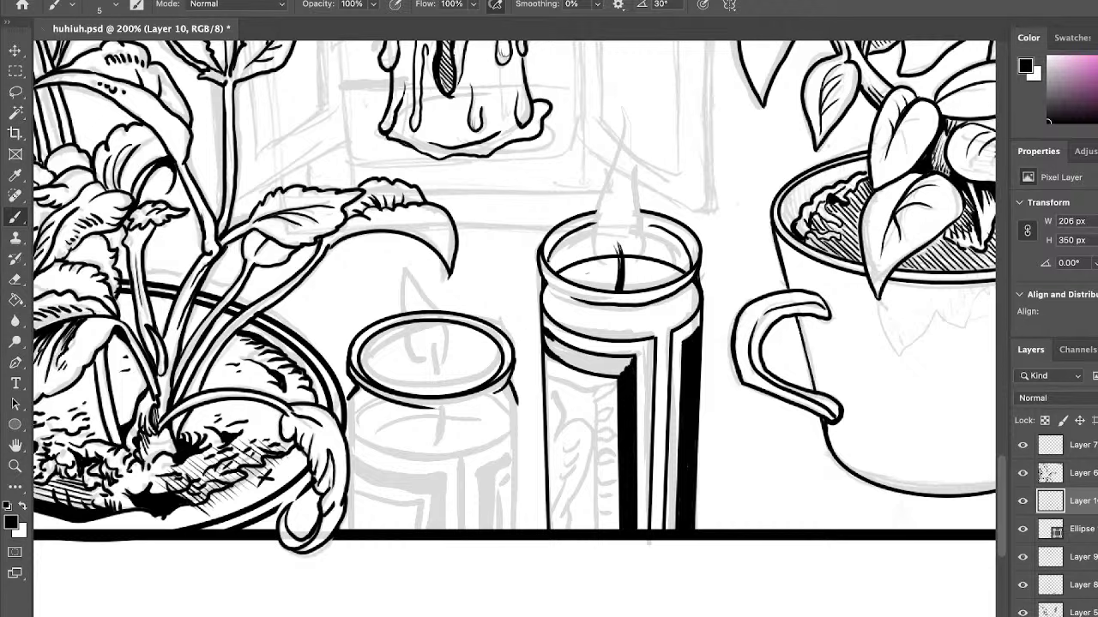
mouse_move(549, 347)
left_mouse_down()
mouse_move(590, 367)
mouse_move(550, 355)
mouse_move(577, 369)
mouse_move(621, 374)
mouse_move(614, 362)
mouse_move(631, 360)
mouse_move(565, 359)
mouse_move(550, 342)
mouse_move(566, 346)
mouse_move(546, 344)
left_mouse_up()
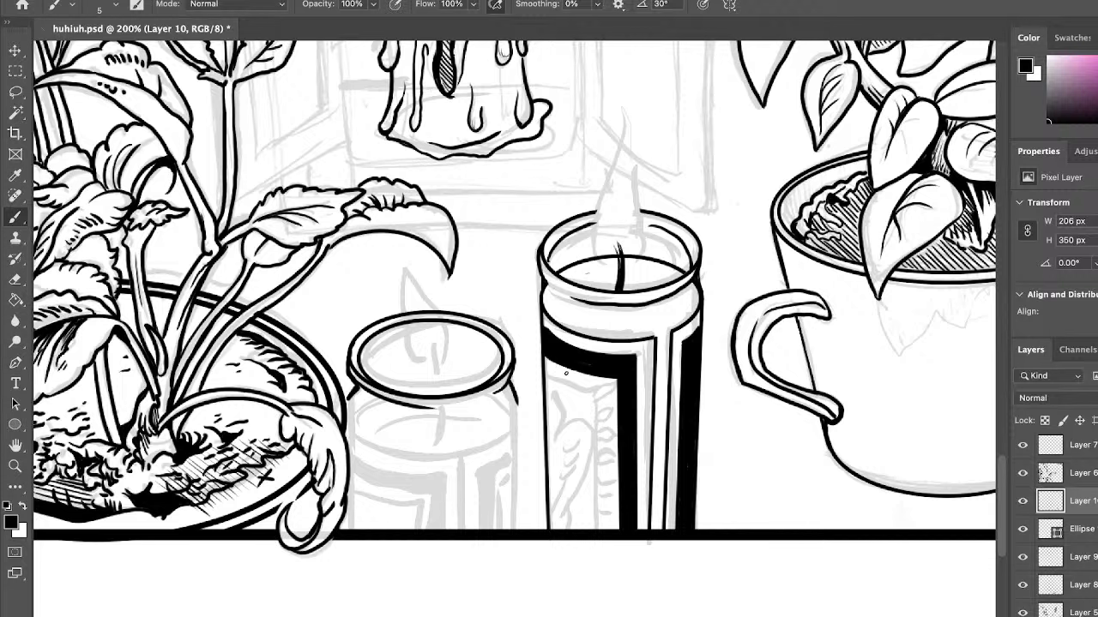
Ink the inner panel frame on the tall candle's label with a curved top line and a straight right side.
left_click_drag(547, 377, 597, 387)
key("ctrl+z")
mouse_move(545, 376)
left_mouse_down()
mouse_move(581, 388)
mouse_move(594, 381)
mouse_move(603, 527)
left_mouse_up()
key("ctrl+z")
left_click_drag(593, 391, 603, 528)
left_click_drag(593, 391, 602, 531)
left_click_drag(594, 391, 603, 529)
left_click_drag(594, 393, 604, 531)
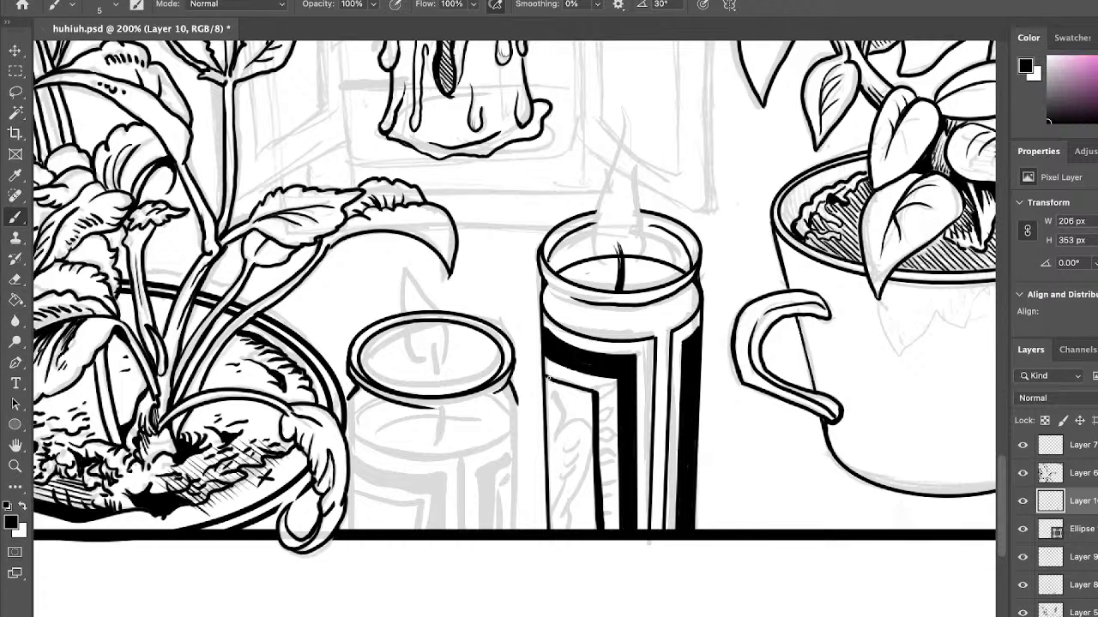
left_click_drag(546, 379, 596, 395)
Ink the rounded figure inside the tall candle label's inner panel and shade around it with fine hatching.
mouse_move(550, 444)
left_mouse_down()
mouse_move(587, 419)
mouse_move(594, 451)
mouse_move(552, 531)
mouse_move(580, 501)
left_mouse_up()
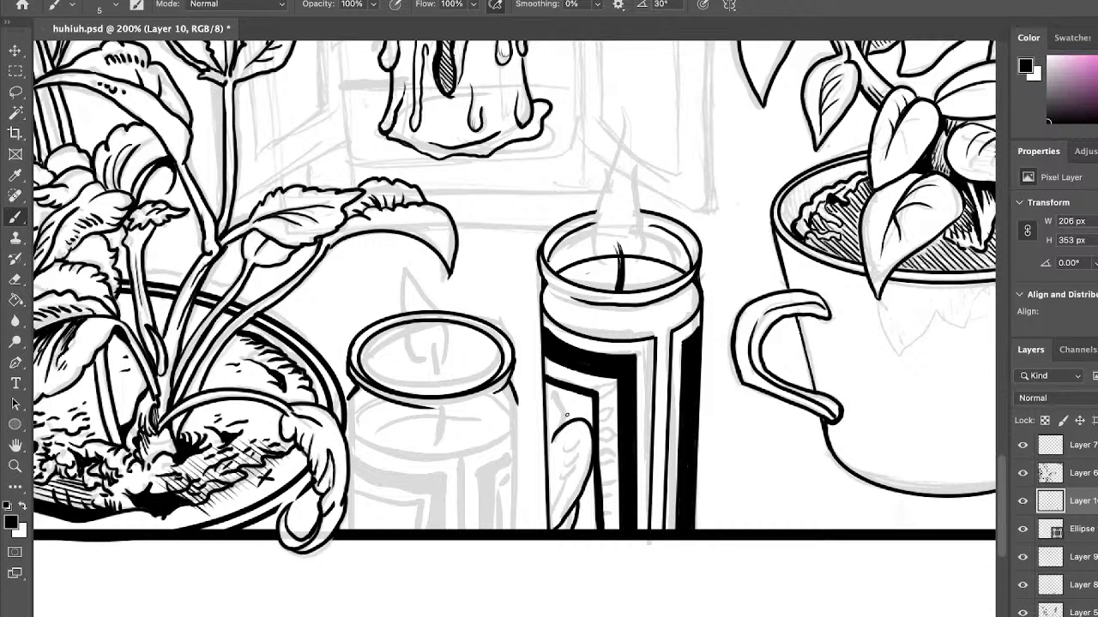
mouse_move(565, 460)
left_mouse_down()
mouse_move(580, 439)
mouse_move(556, 507)
mouse_move(576, 431)
mouse_move(584, 469)
left_mouse_up()
mouse_move(546, 386)
left_mouse_down()
mouse_move(562, 424)
mouse_move(590, 419)
mouse_move(580, 419)
left_mouse_up()
mouse_move(593, 408)
left_mouse_down()
mouse_move(585, 423)
mouse_move(564, 423)
left_mouse_up()
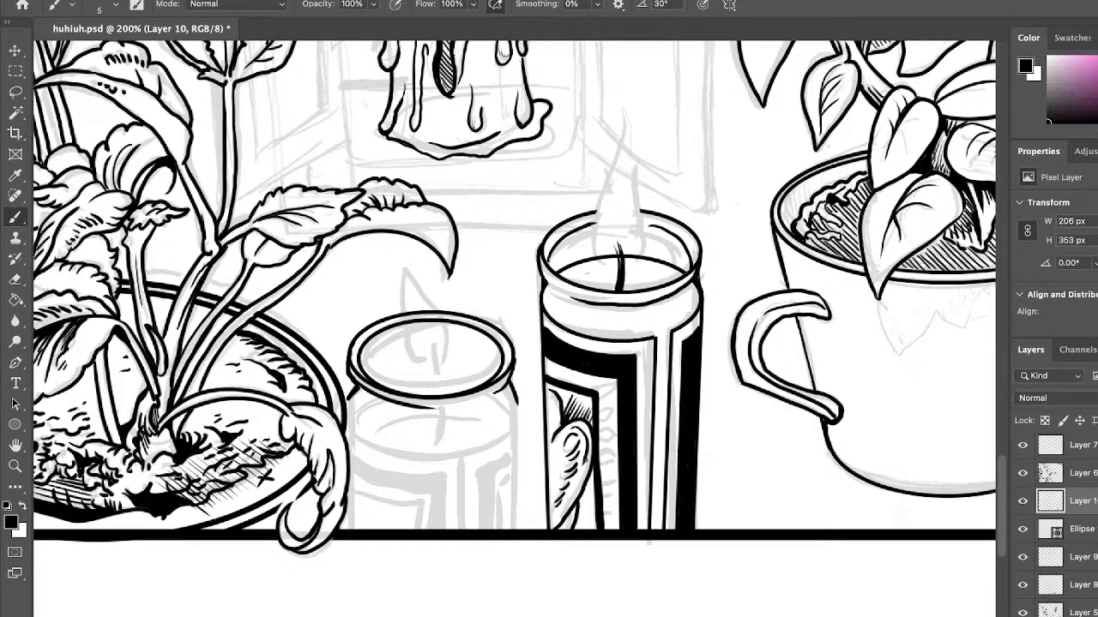
mouse_move(590, 475)
left_mouse_down()
mouse_move(580, 508)
mouse_move(592, 532)
left_mouse_up()
left_click_drag(593, 420, 585, 431)
mouse_move(583, 510)
left_mouse_down()
mouse_move(576, 531)
mouse_move(577, 520)
left_mouse_up()
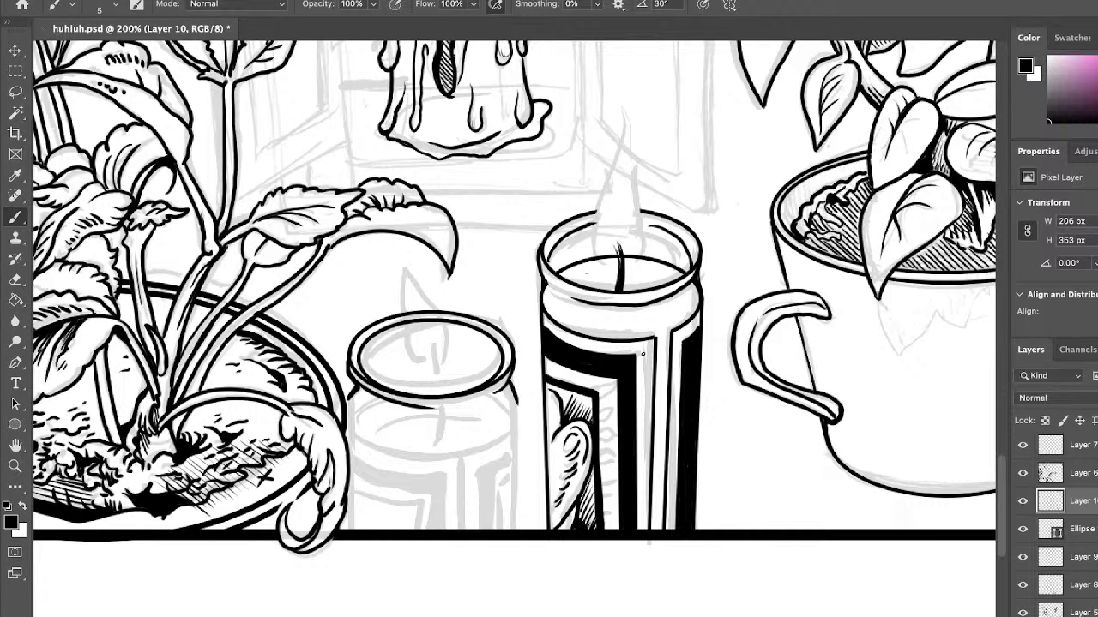
Erase the rim and wax lines behind the tall candle's flame, and ink the flame outline and wick tip.
left_click(21, 283)
mouse_move(612, 235)
left_mouse_down()
mouse_move(603, 259)
mouse_move(612, 247)
left_mouse_up()
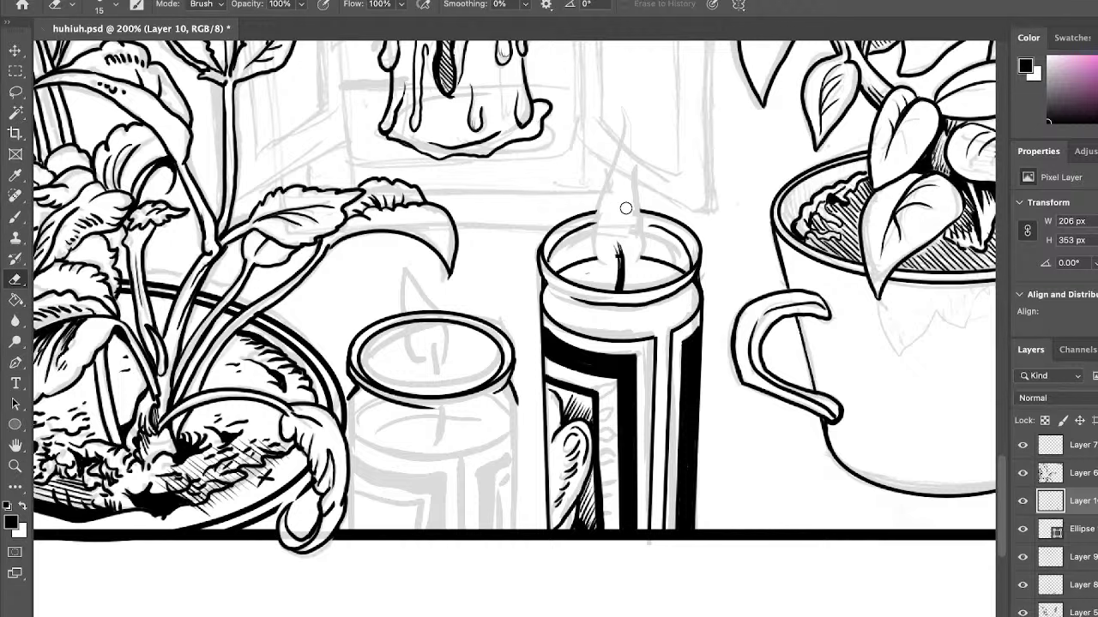
key("b")
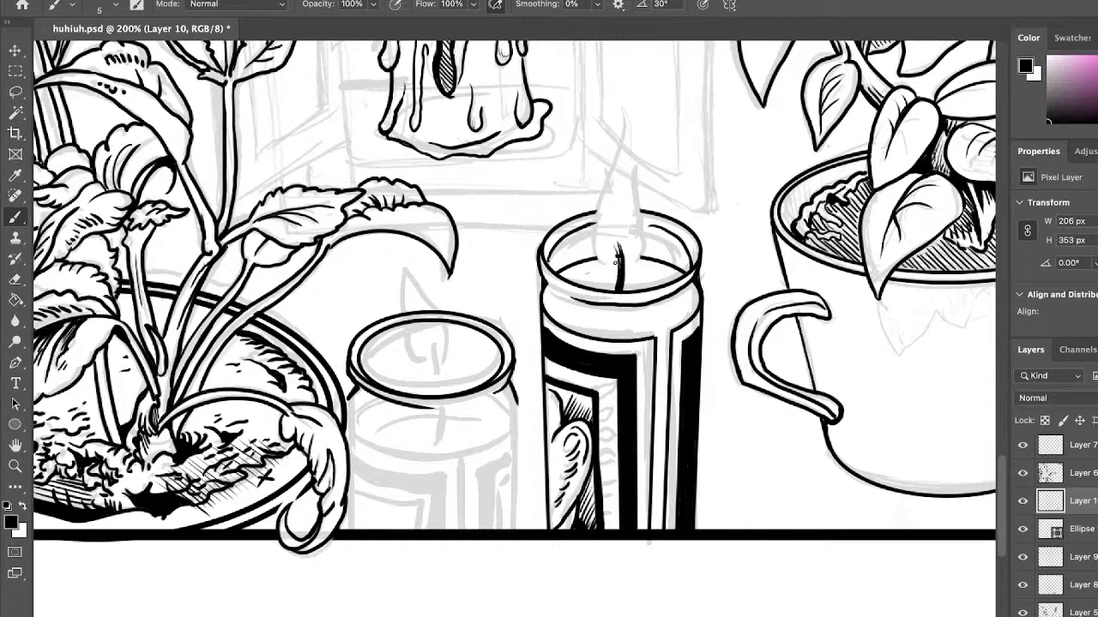
mouse_move(617, 259)
left_mouse_down()
mouse_move(595, 243)
mouse_move(619, 122)
mouse_move(643, 225)
mouse_move(625, 268)
left_mouse_up()
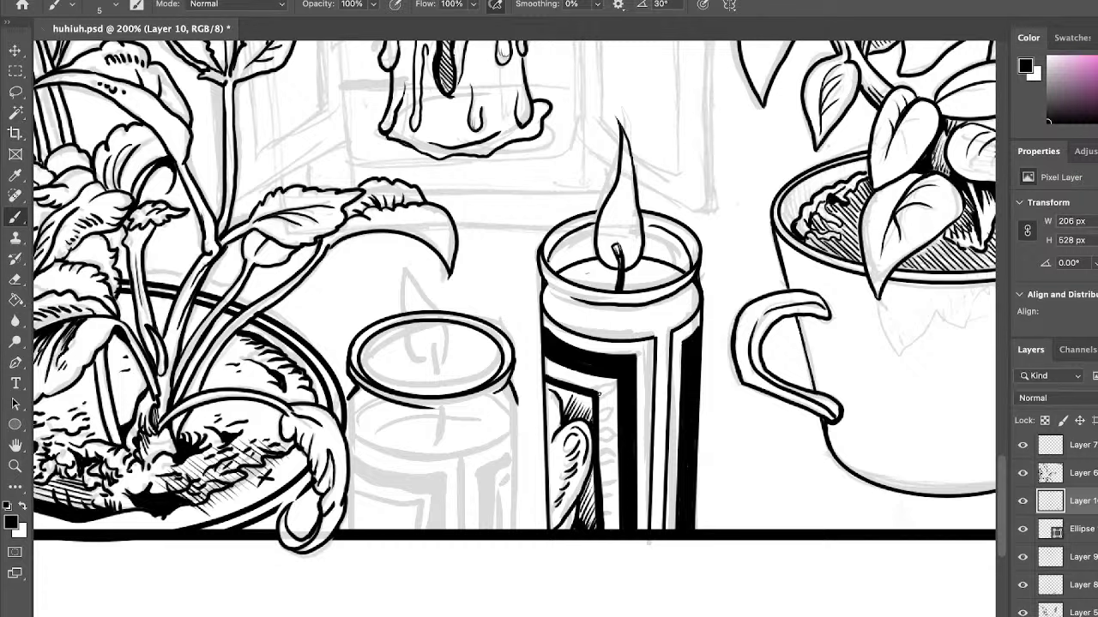
Ink a small leaf pattern along the upper and right-hand border of the tall candle label's inner panel.
mouse_move(591, 388)
left_mouse_down()
mouse_move(618, 383)
mouse_move(604, 398)
mouse_move(590, 380)
mouse_move(583, 389)
mouse_move(593, 377)
mouse_move(594, 388)
mouse_move(569, 370)
mouse_move(575, 388)
mouse_move(546, 377)
left_mouse_up()
mouse_move(599, 403)
left_mouse_down()
mouse_move(618, 451)
mouse_move(605, 454)
mouse_move(617, 463)
mouse_move(606, 482)
mouse_move(617, 484)
left_mouse_up()
left_click_drag(604, 487, 603, 512)
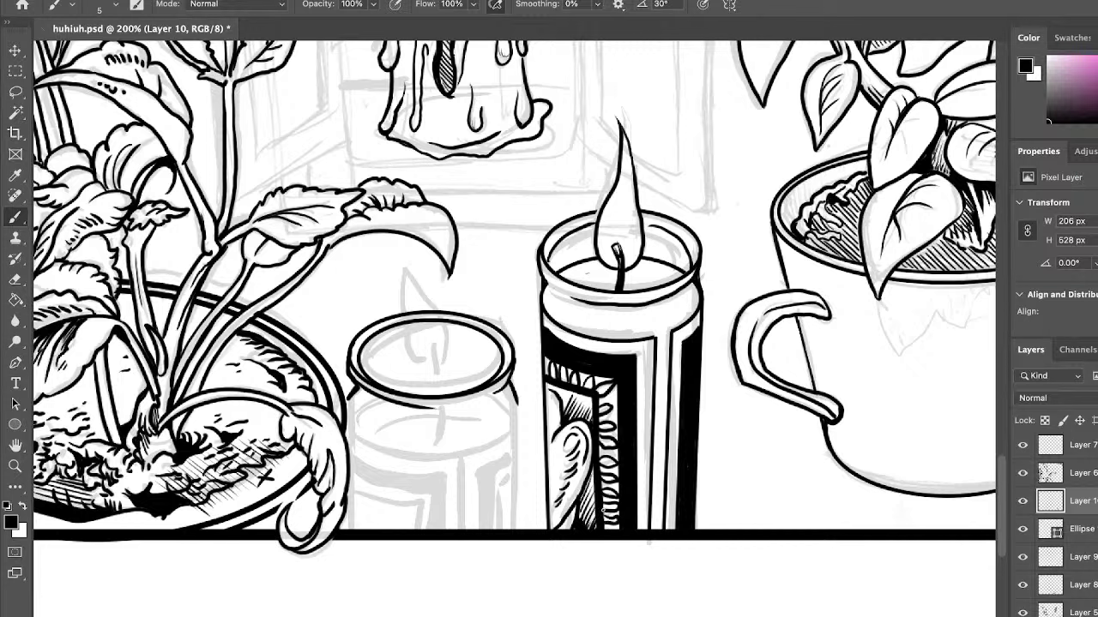
Move Layer 10 below the Ellipse layer and merge the ellipse into it.
key("e")
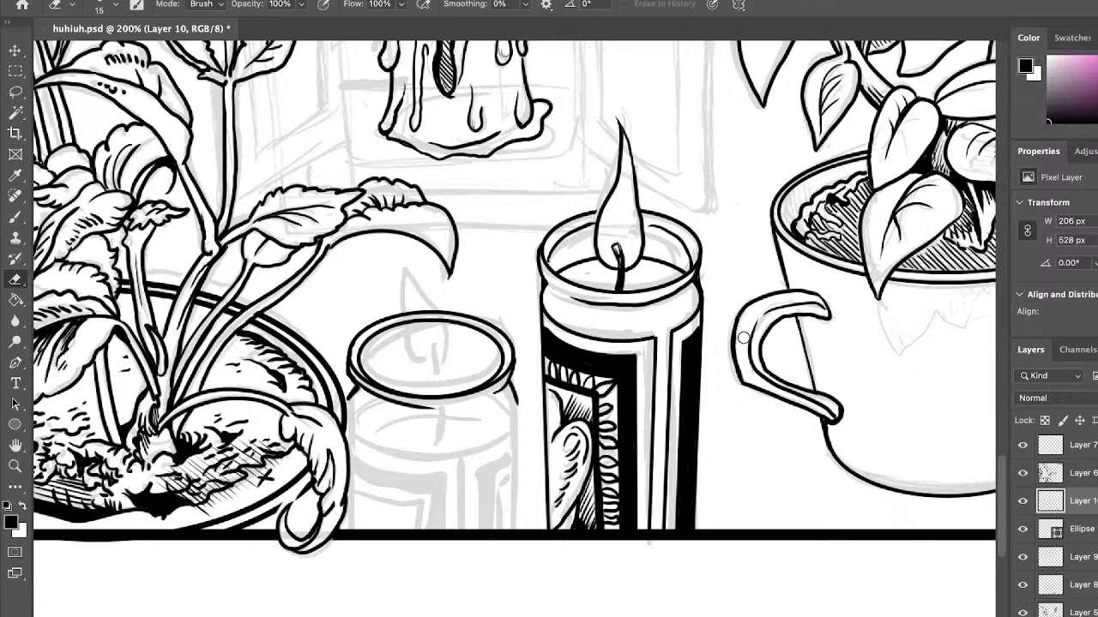
left_click(1024, 502)
left_click(1024, 502)
left_click_drag(1082, 512, 1082, 540)
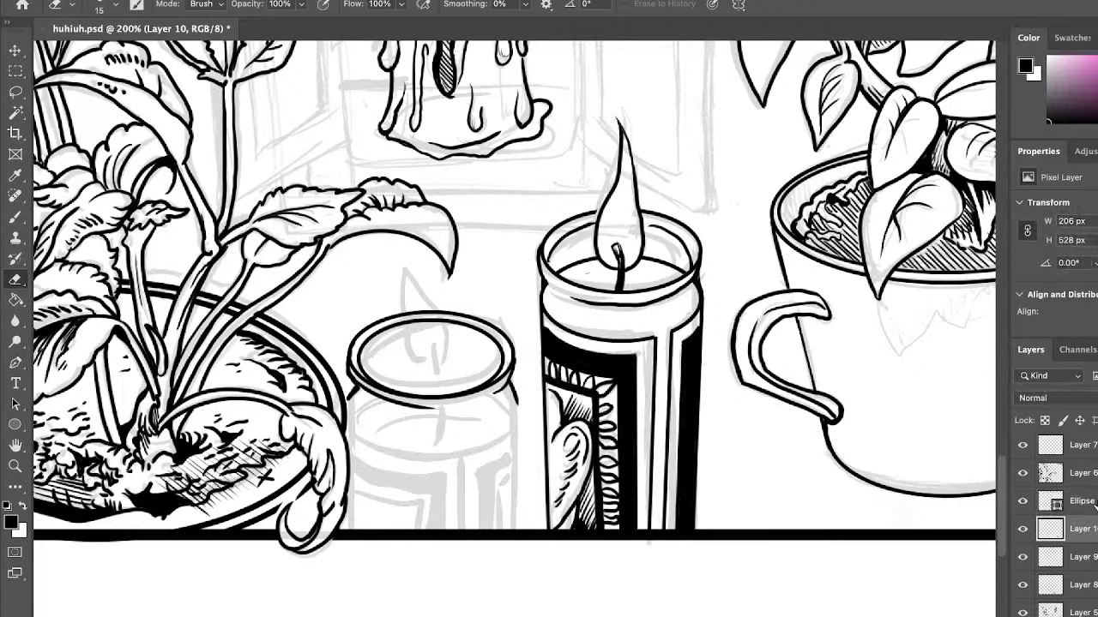
left_click(1082, 500)
key("Delete")
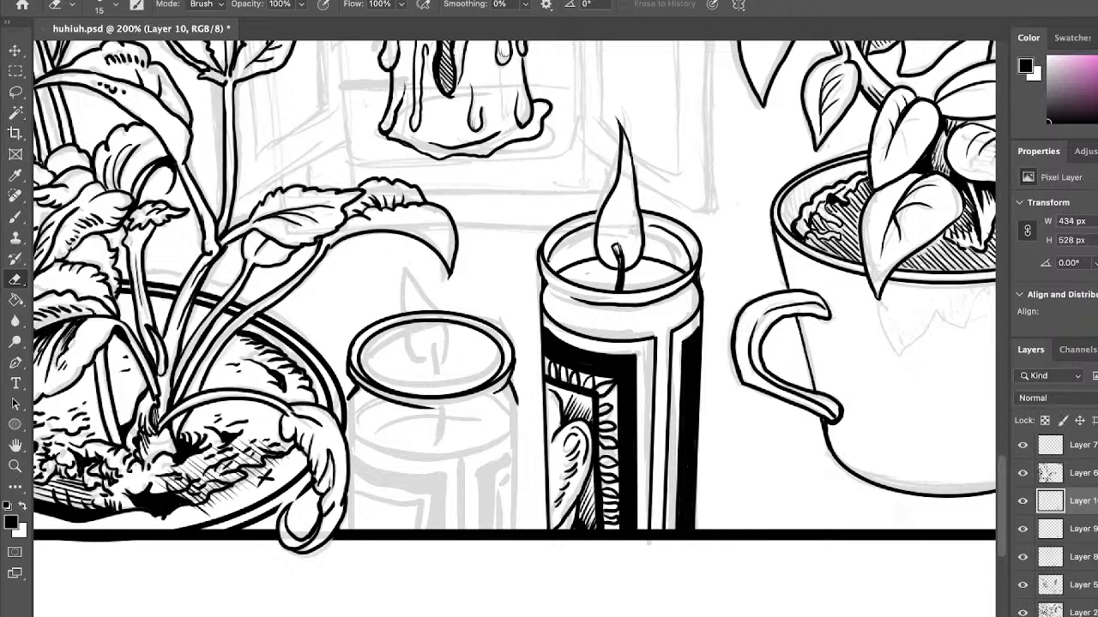
Merge Layer 10 down through Layer 9 and Layer 8 into Layer 5.
left_click(1022, 501)
left_click(1023, 501)
left_click(1024, 537)
left_click(1024, 537)
key("ctrl+e")
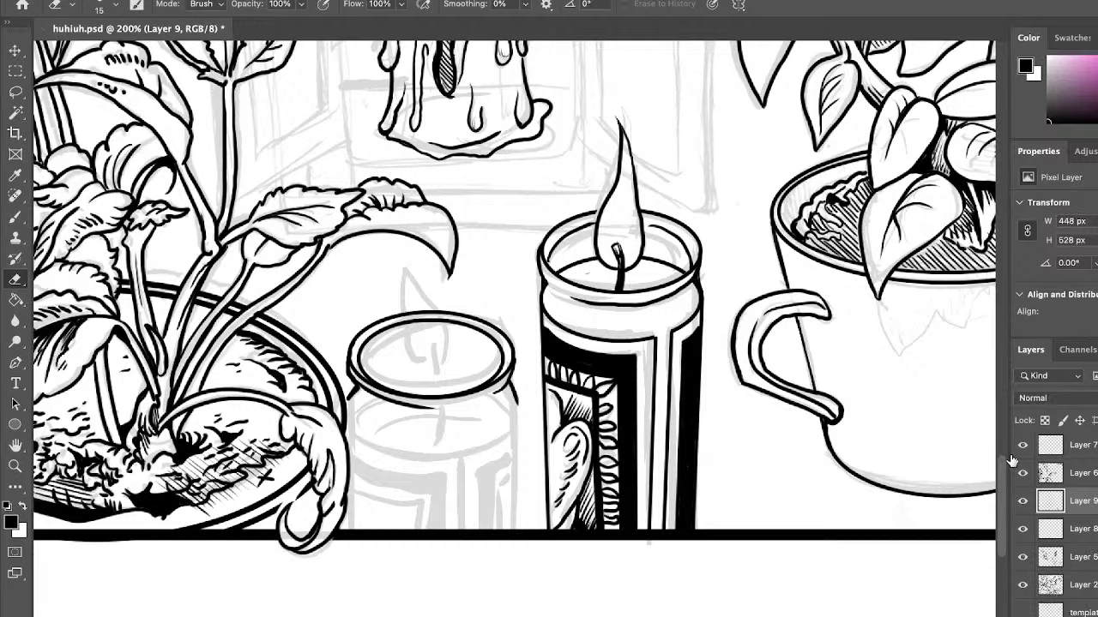
left_click(1022, 501)
left_click(1022, 501)
left_click(1023, 529)
left_click(1022, 528)
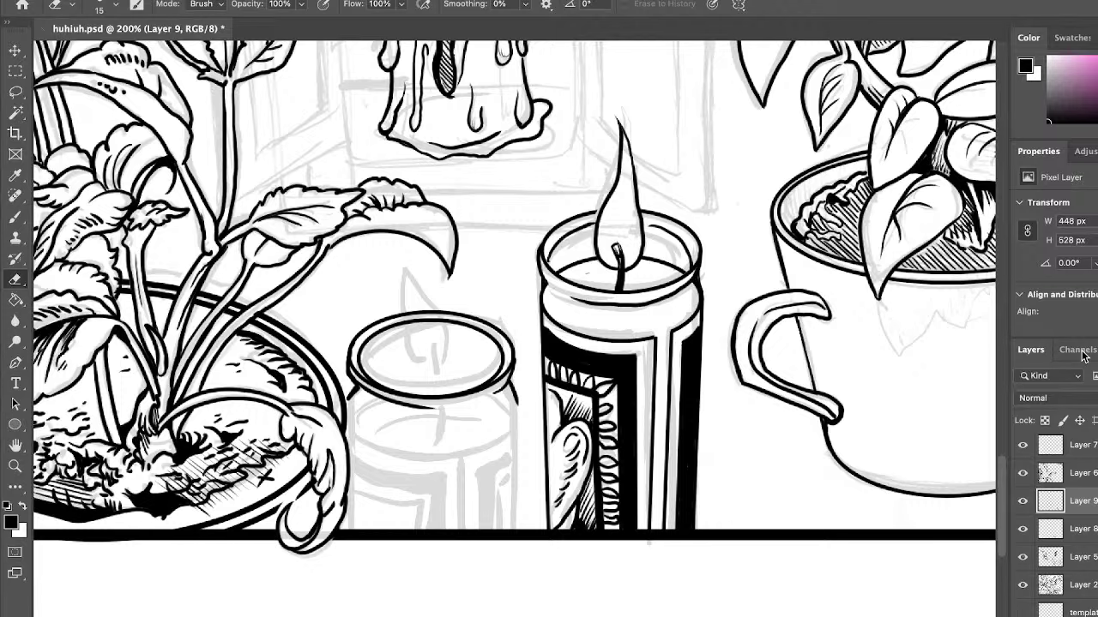
key("alt+bracketleft")
key("alt+bracketleft")
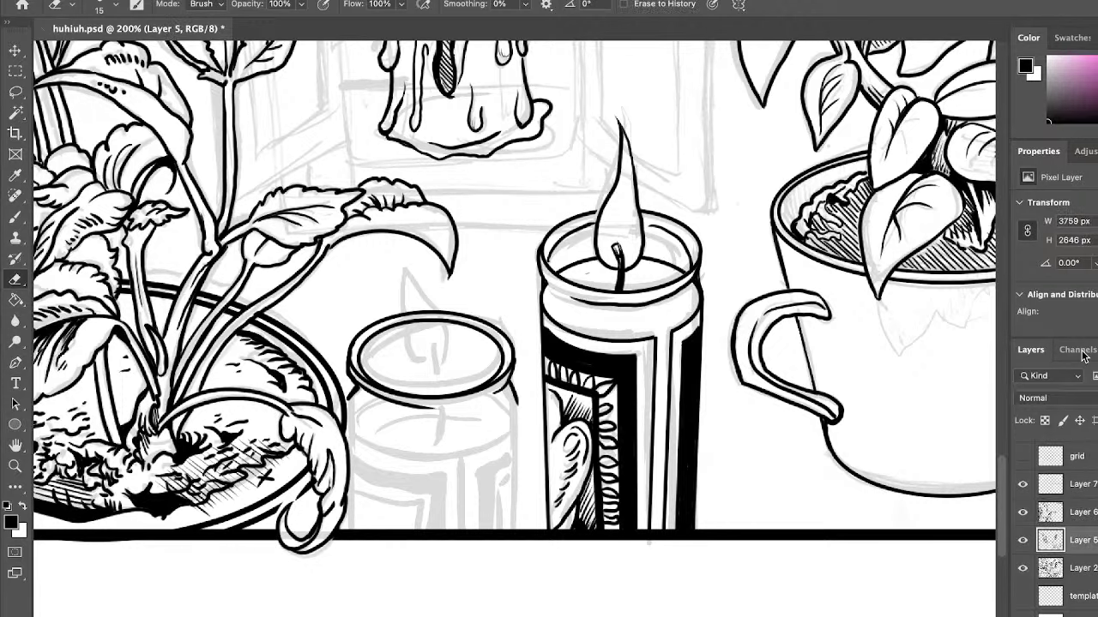
Toggle the visibility of the Layer 2 sketch and Layer 5 to examine the inked line art.
left_click(1023, 568)
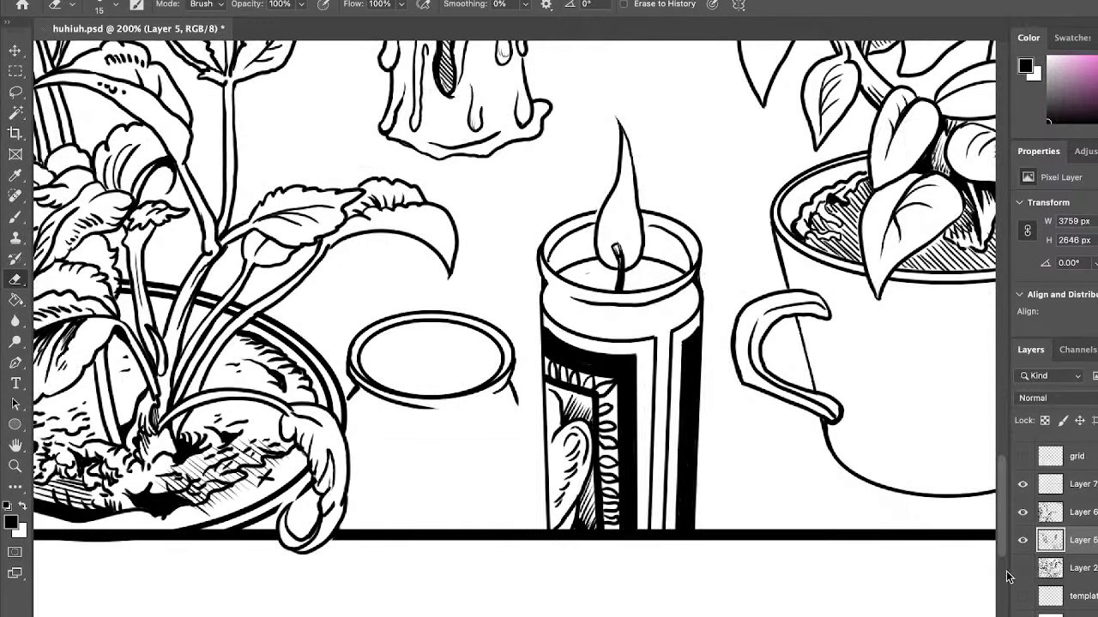
left_click(1022, 541)
left_click(1023, 541)
left_click(1022, 569)
left_click(1023, 570)
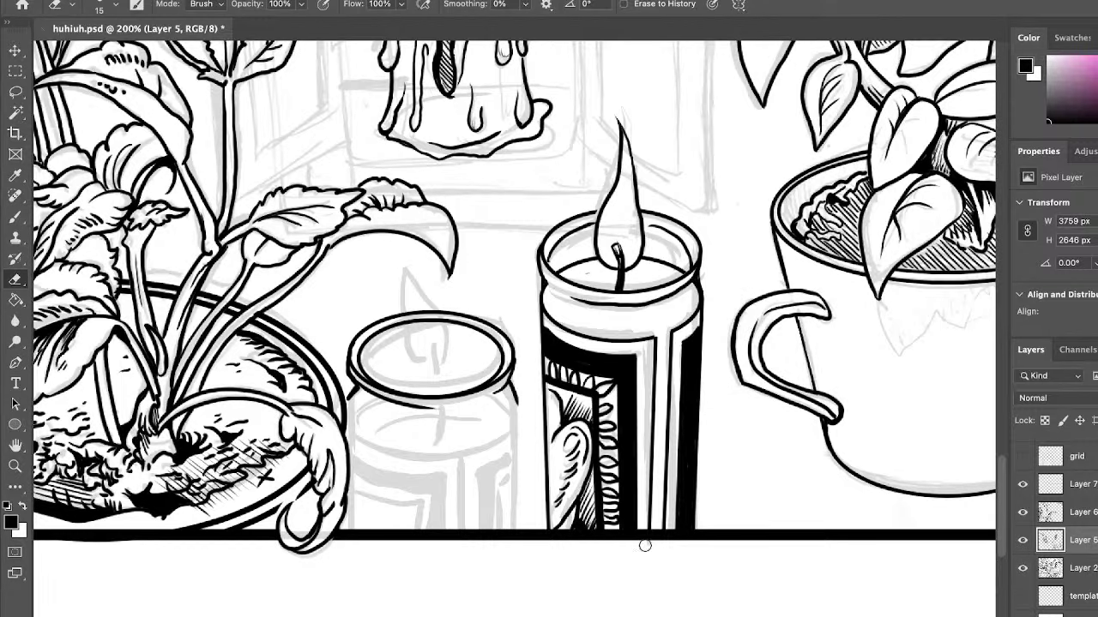
Ink the short candle's wick with the Brush, above and below the front of the glass rim.
left_click_drag(1000, 471, 1000, 473)
scroll(1000, 472, "down", 5)
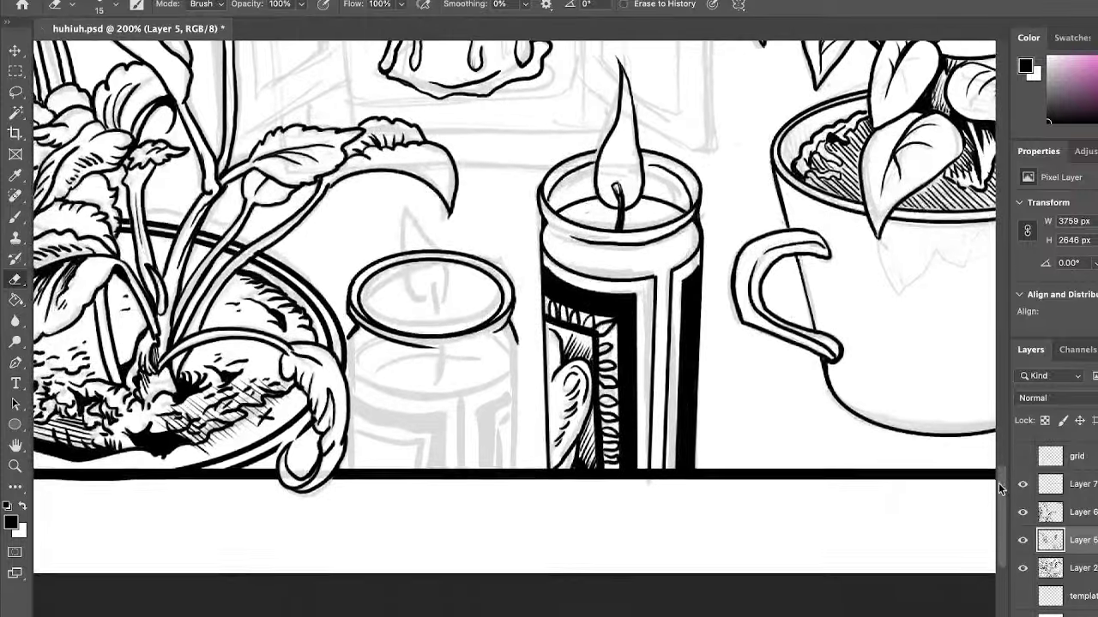
scroll(515, 325, "left", 8)
scroll(515, 326, "right", 2)
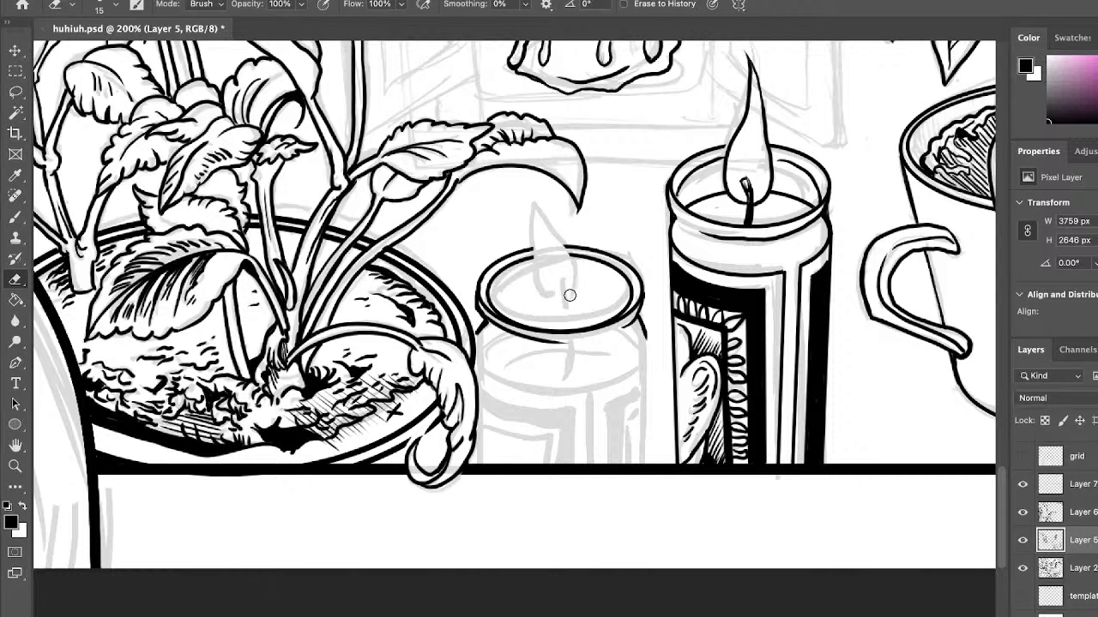
left_click(25, 215)
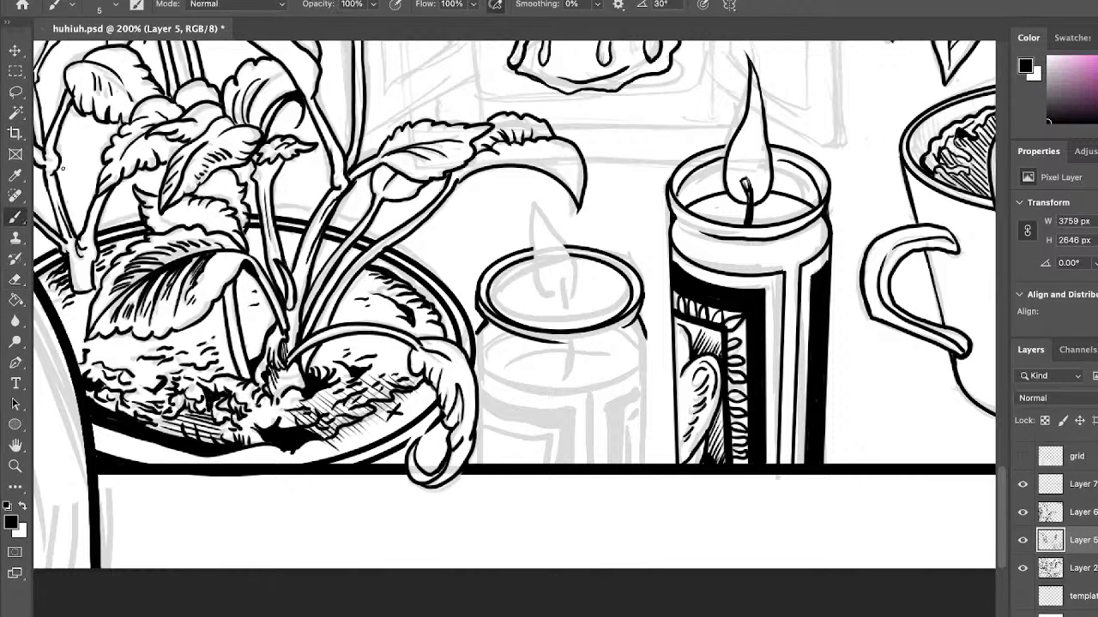
left_click_drag(559, 282, 568, 374)
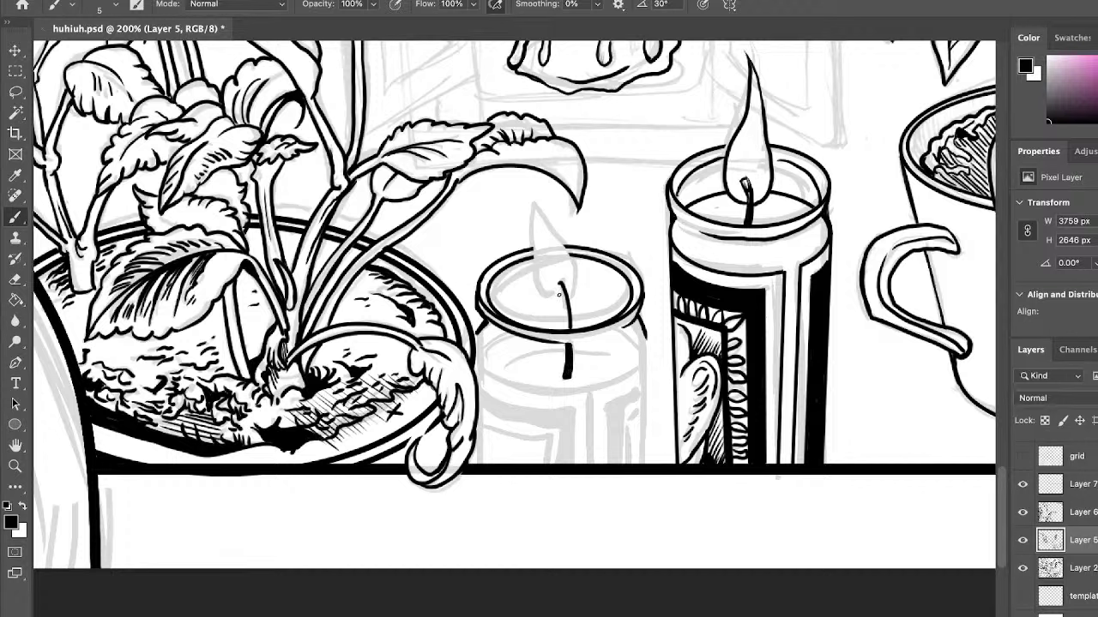
mouse_move(558, 283)
left_mouse_down()
mouse_move(567, 329)
mouse_move(569, 313)
left_mouse_up()
Ink the short candle's two side edges from the rim down to the table line, stopping behind the drooping leaf.
left_click_drag(645, 331, 647, 463)
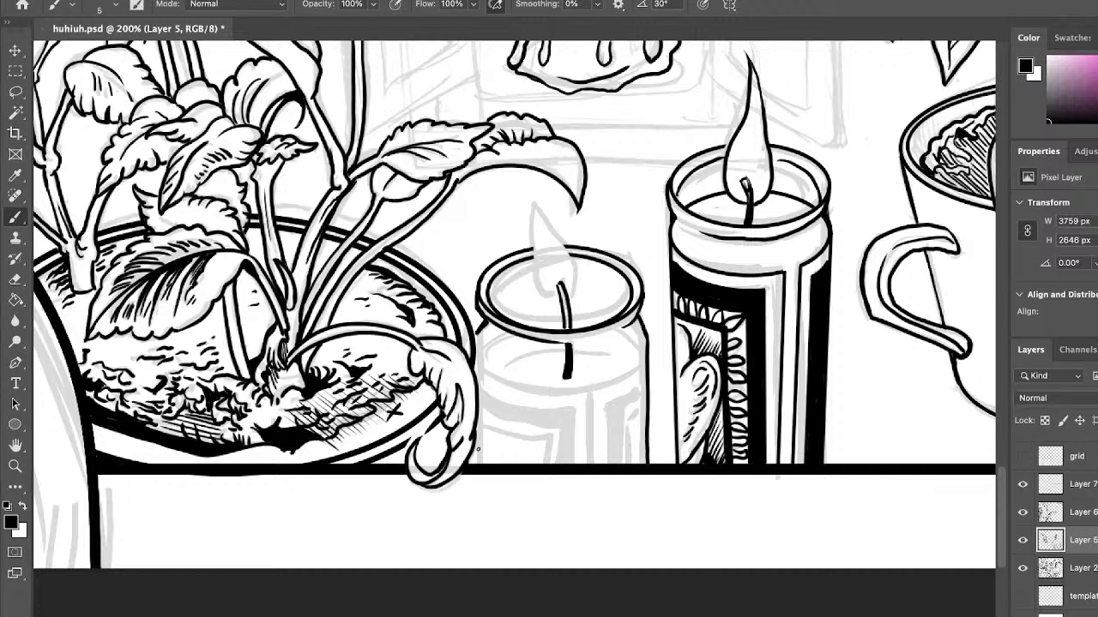
left_click_drag(472, 439, 480, 467)
mouse_move(476, 418)
left_mouse_down()
mouse_move(472, 463)
mouse_move(482, 466)
left_mouse_up()
left_click_drag(477, 411, 480, 432)
Draw an ellipse about 226 by 104 px for the short candle's wax surface, with no fill and a 4.68 px black stroke.
left_click(15, 423)
left_click_drag(481, 333, 655, 413)
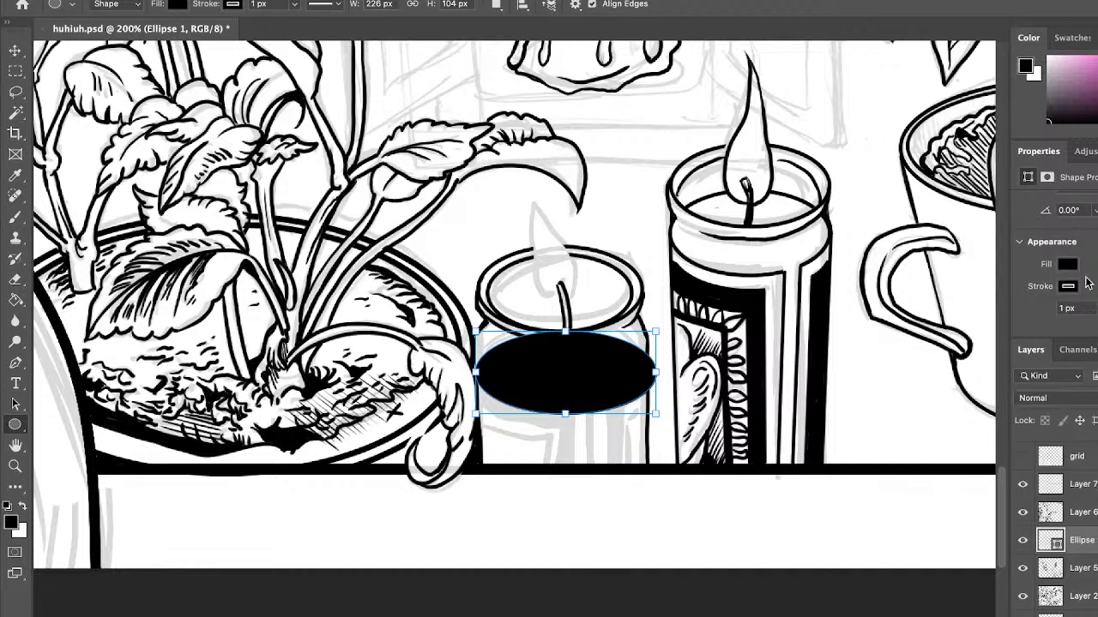
left_click(986, 297)
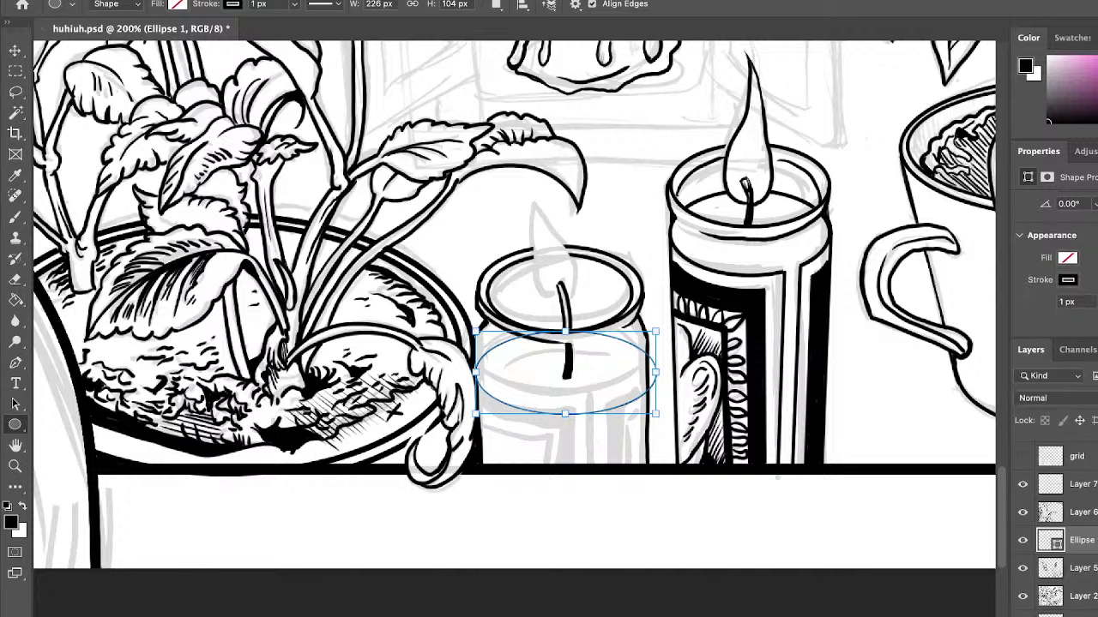
type("0.81")
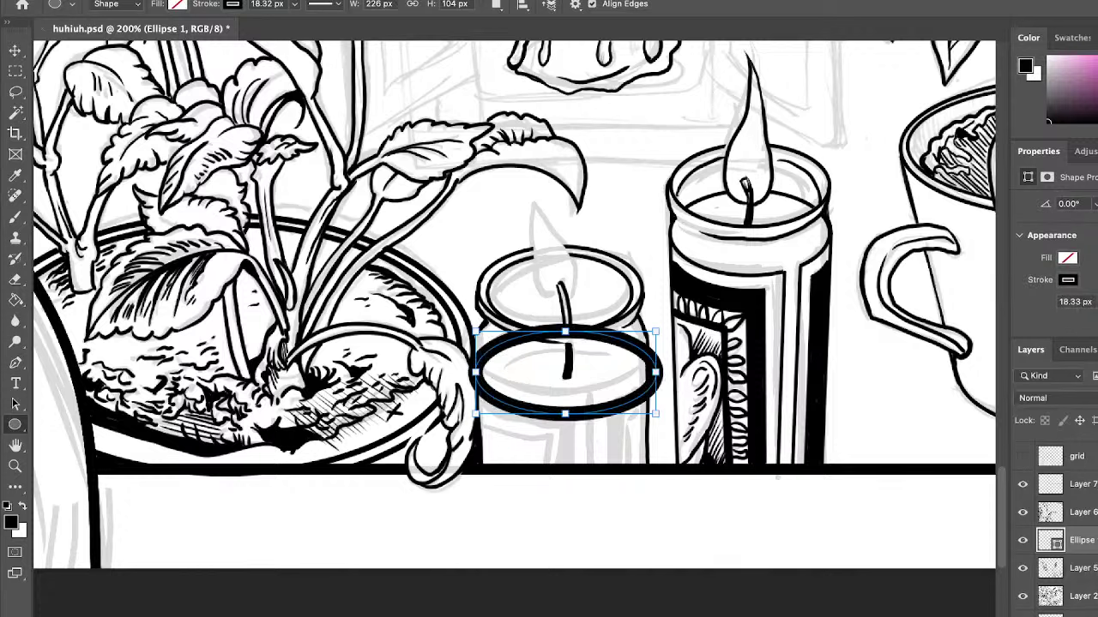
key("Return")
type("4.68")
key("Return")
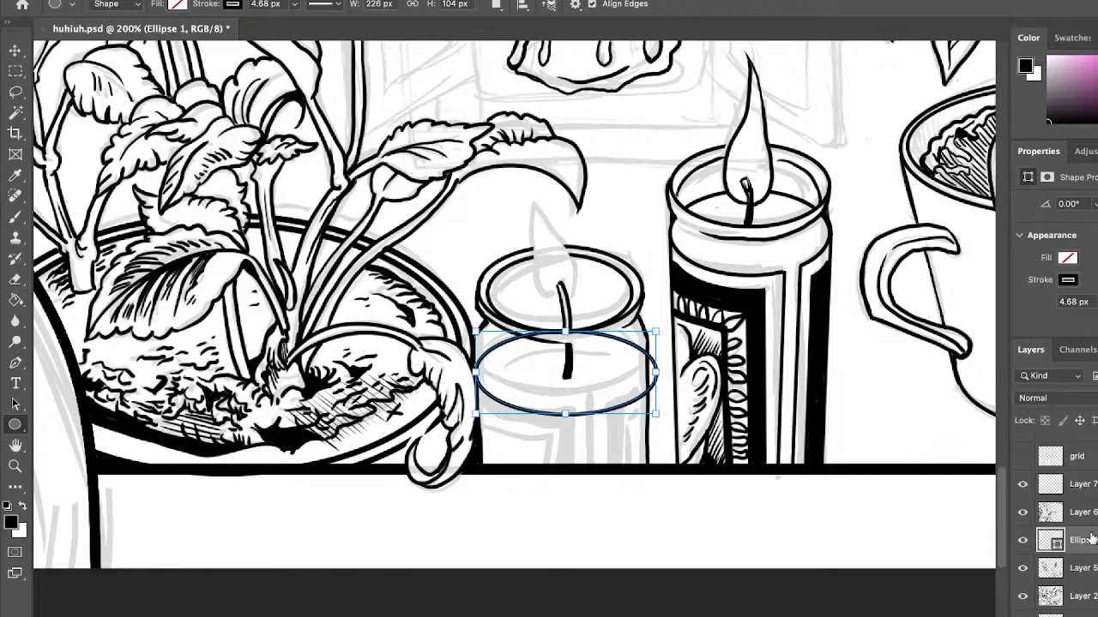
Scale the wax ellipse to 96.33% and move it up to fit between the short candle's side edges.
left_click(1021, 567, "alt")
left_click(1020, 567, "alt")
key("v")
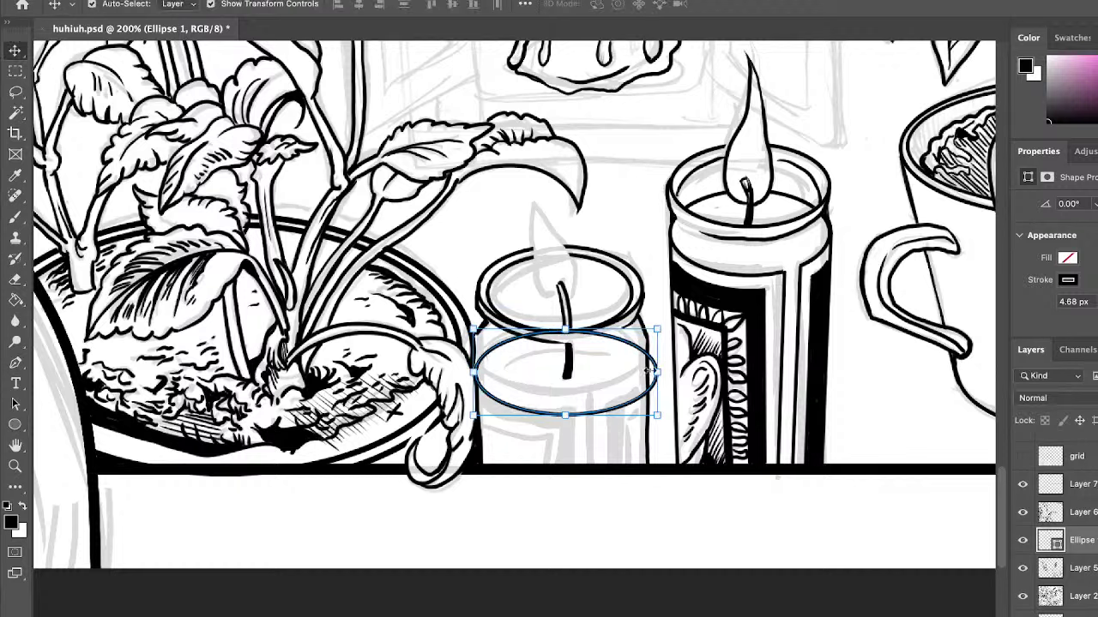
mouse_move(656, 372)
left_mouse_down()
mouse_move(640, 370)
mouse_move(632, 338)
mouse_move(654, 358)
left_mouse_up()
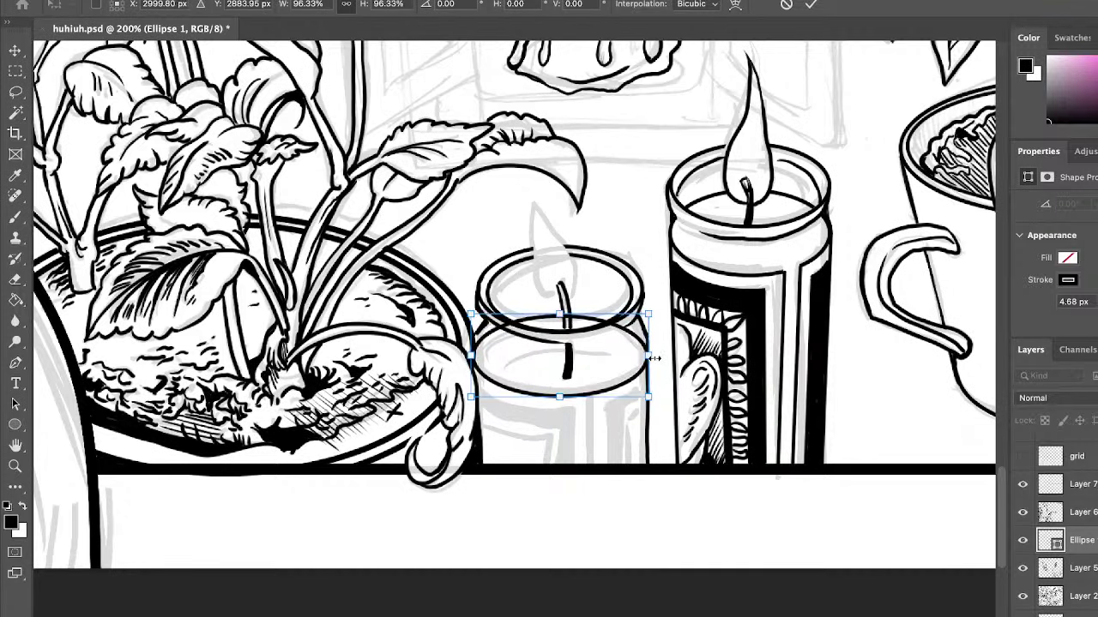
left_click(811, 5)
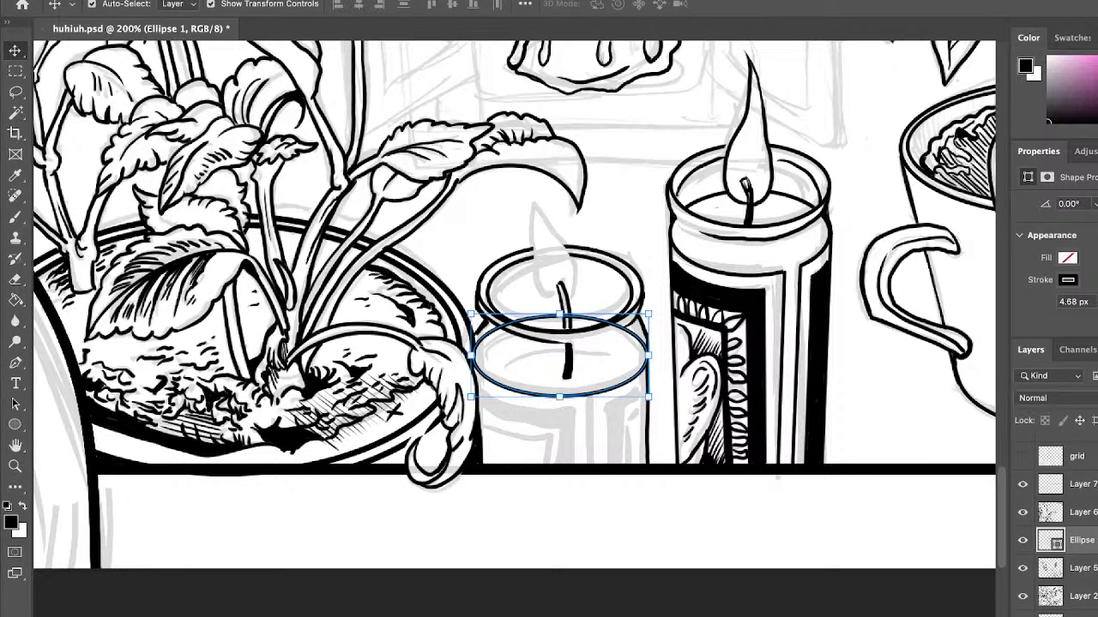
Add a new layer above Layer 5 and merge the wax ellipse into it.
left_click(1076, 567)
key("alt+shift+super+n")
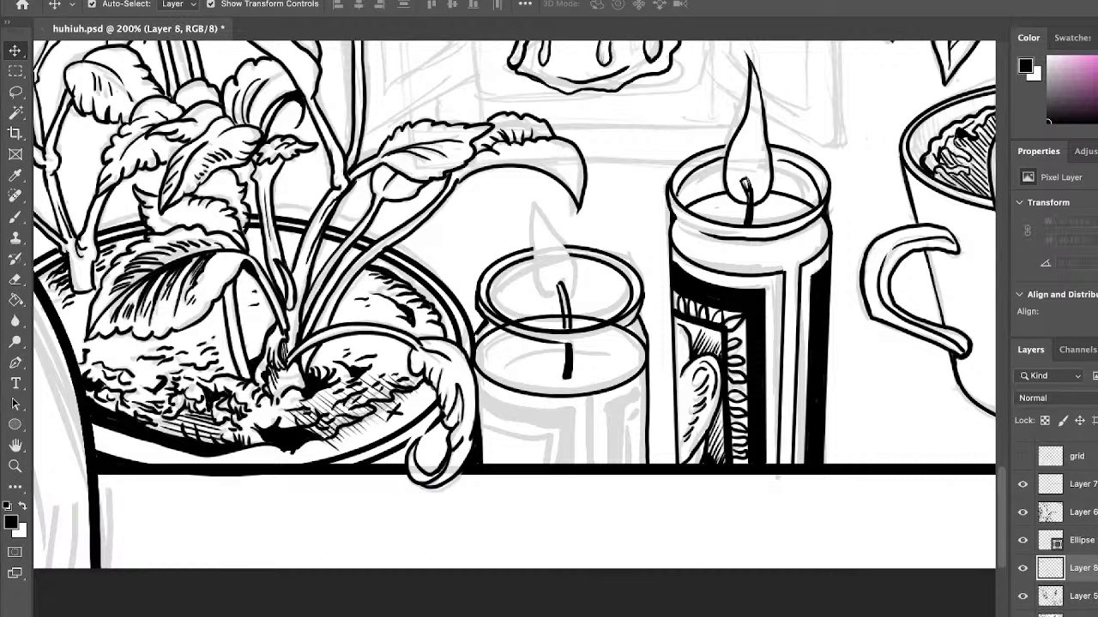
left_click(1091, 523)
left_click(1091, 539)
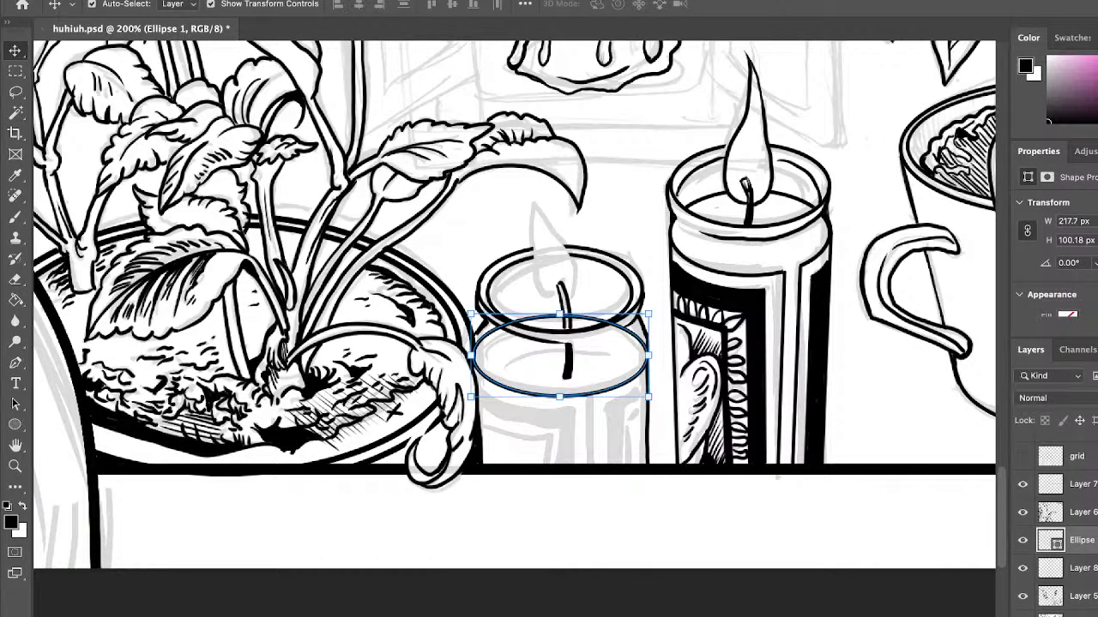
key("ctrl+e")
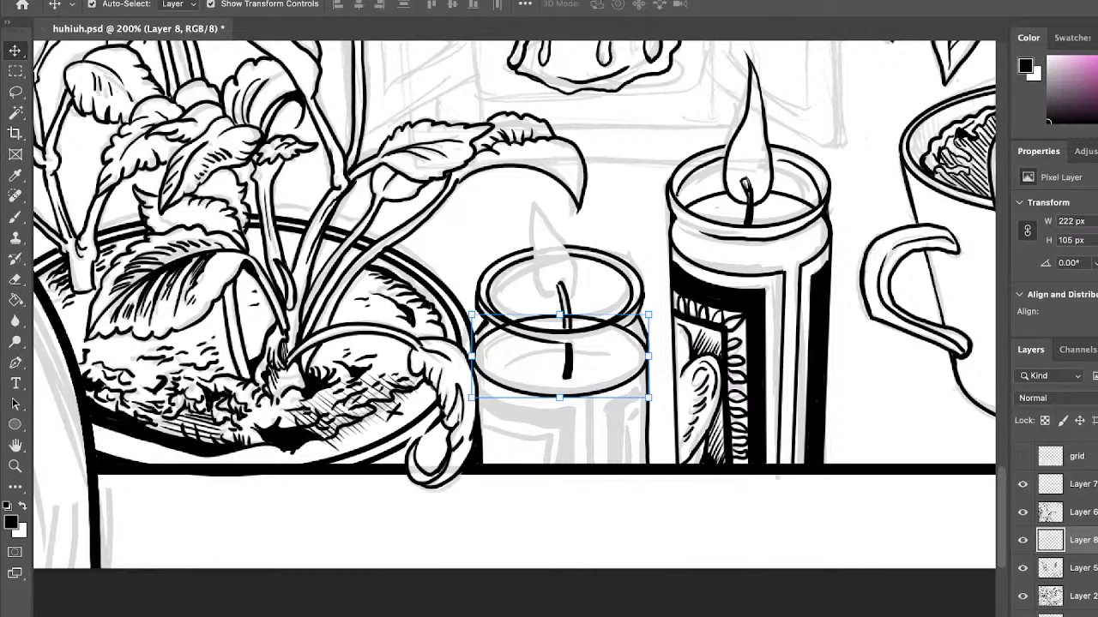
Erase the wax ellipse where it crosses the short candle's rim, and ink the curved flame around the wick.
key("e")
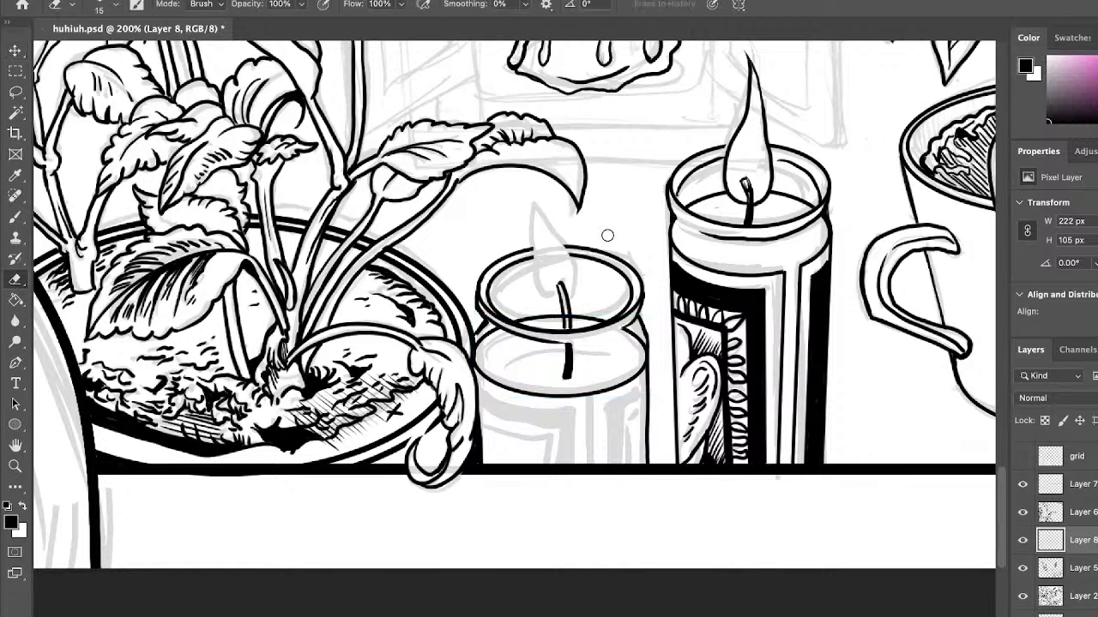
left_click(15, 216)
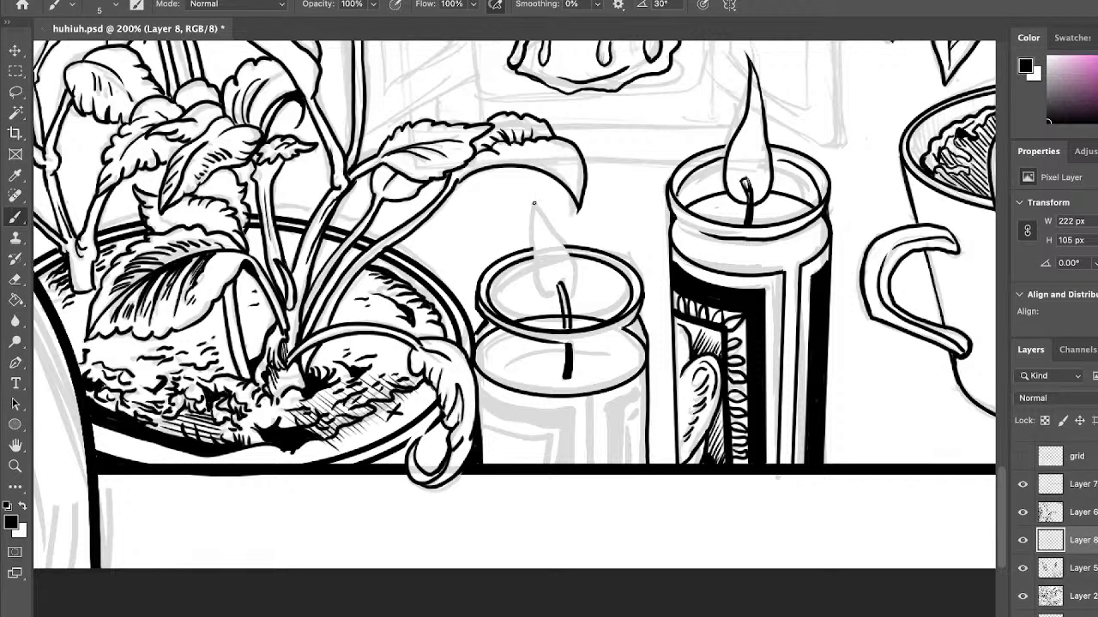
mouse_move(529, 195)
left_mouse_down()
mouse_move(536, 290)
mouse_move(571, 296)
mouse_move(574, 261)
mouse_move(522, 172)
mouse_move(533, 237)
left_mouse_up()
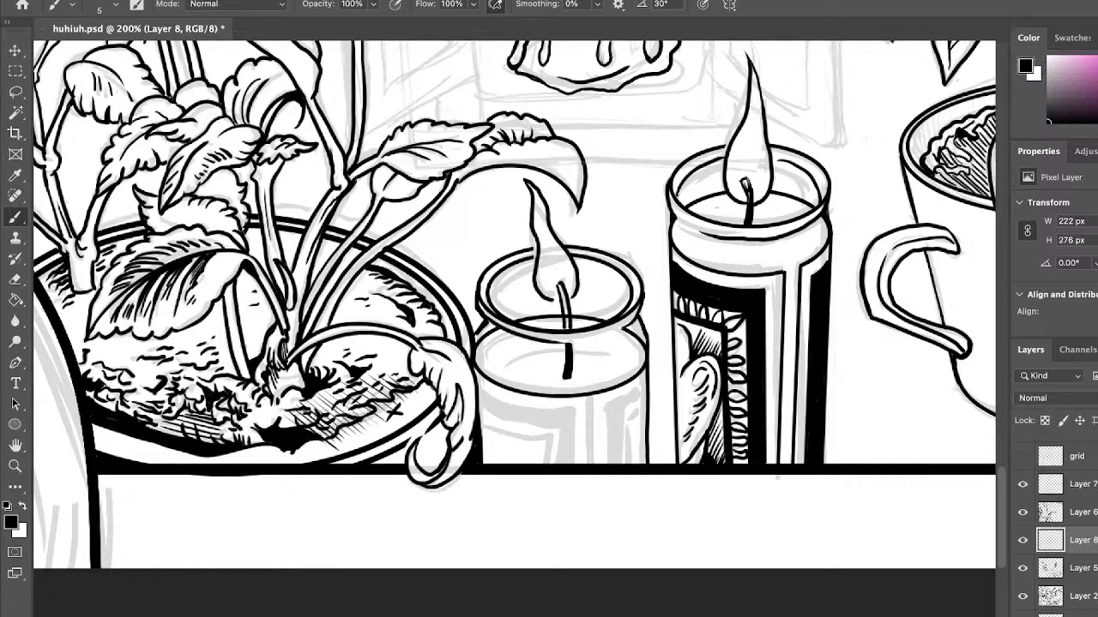
mouse_move(515, 373)
left_mouse_down()
mouse_move(539, 354)
mouse_move(578, 353)
mouse_move(517, 370)
mouse_move(606, 366)
left_mouse_up()
key("ctrl+z")
key("ctrl+z")
mouse_move(517, 374)
left_mouse_down()
mouse_move(603, 367)
mouse_move(573, 346)
left_mouse_up()
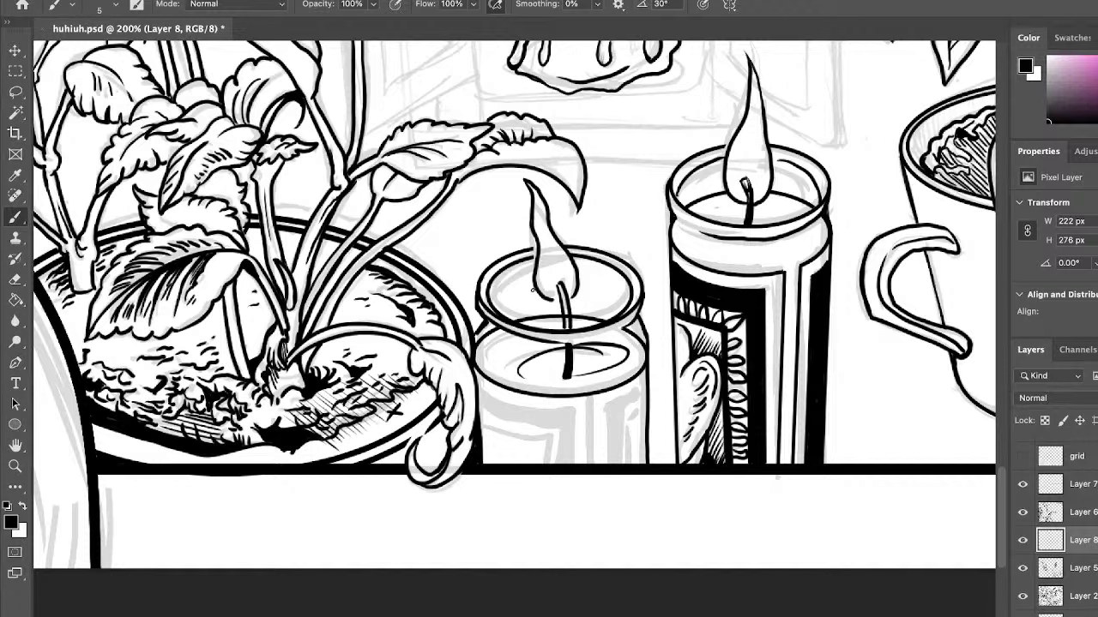
key("ctrl+z")
key("ctrl+z")
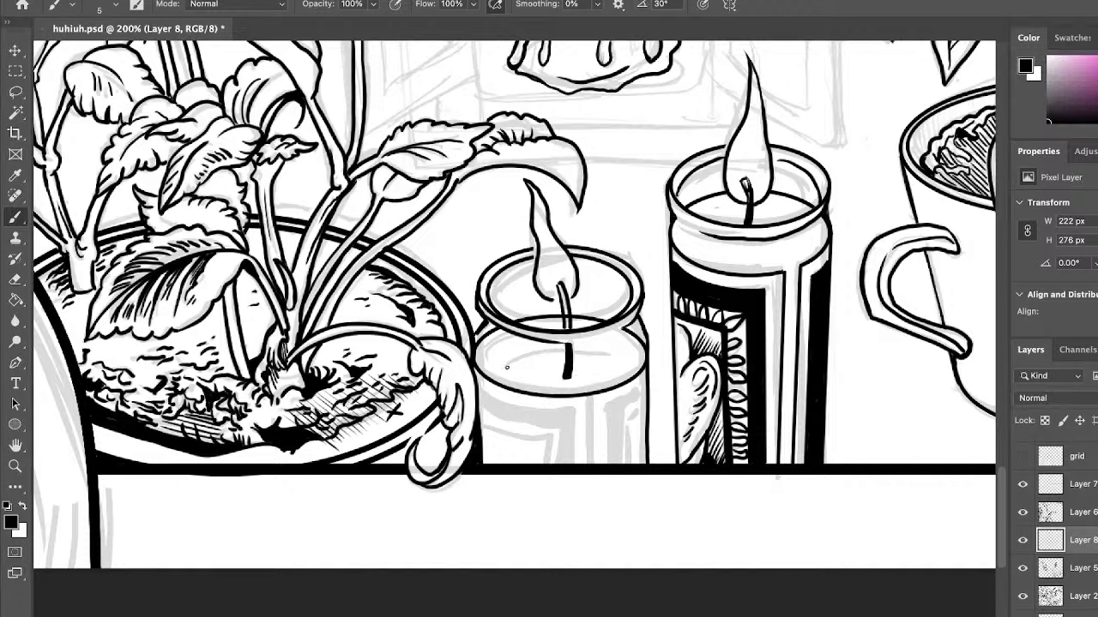
Ink the highlight arcs on the short candle's wax and the vertical and upper border lines of its right-hand label.
left_click_drag(507, 367, 591, 351)
key("ctrl+z")
mouse_move(507, 376)
left_mouse_down()
mouse_move(556, 352)
mouse_move(603, 374)
left_mouse_up()
left_click_drag(586, 397, 591, 463)
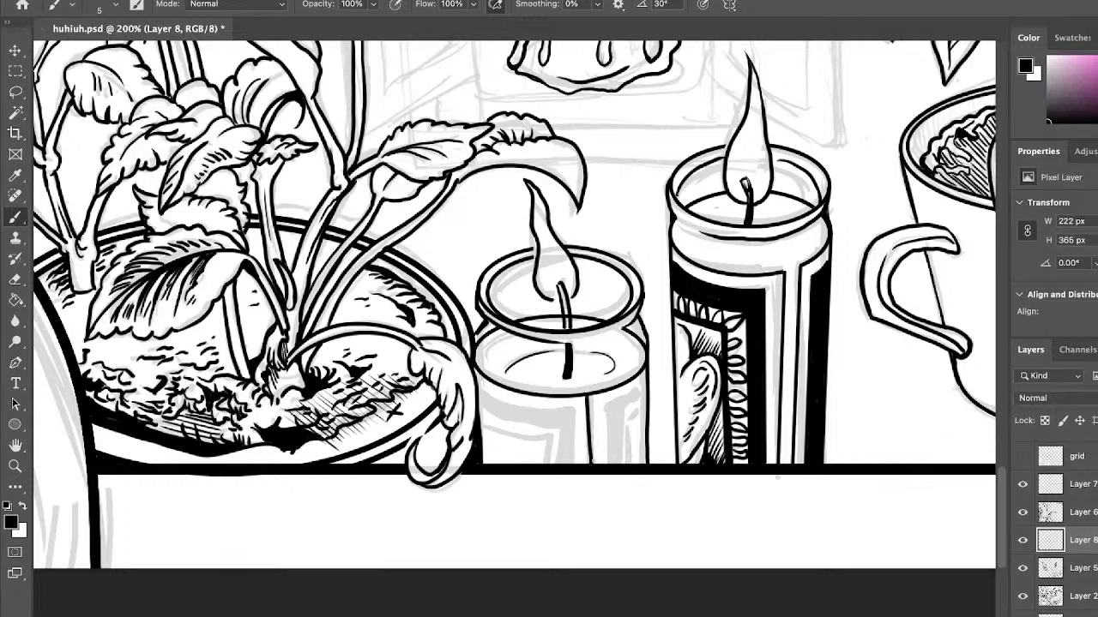
left_click_drag(586, 401, 590, 469)
left_click_drag(602, 409, 606, 465)
mouse_move(603, 406)
left_mouse_down()
mouse_move(647, 386)
mouse_move(630, 396)
mouse_move(645, 387)
mouse_move(647, 401)
mouse_move(611, 465)
mouse_move(608, 423)
mouse_move(647, 390)
left_mouse_up()
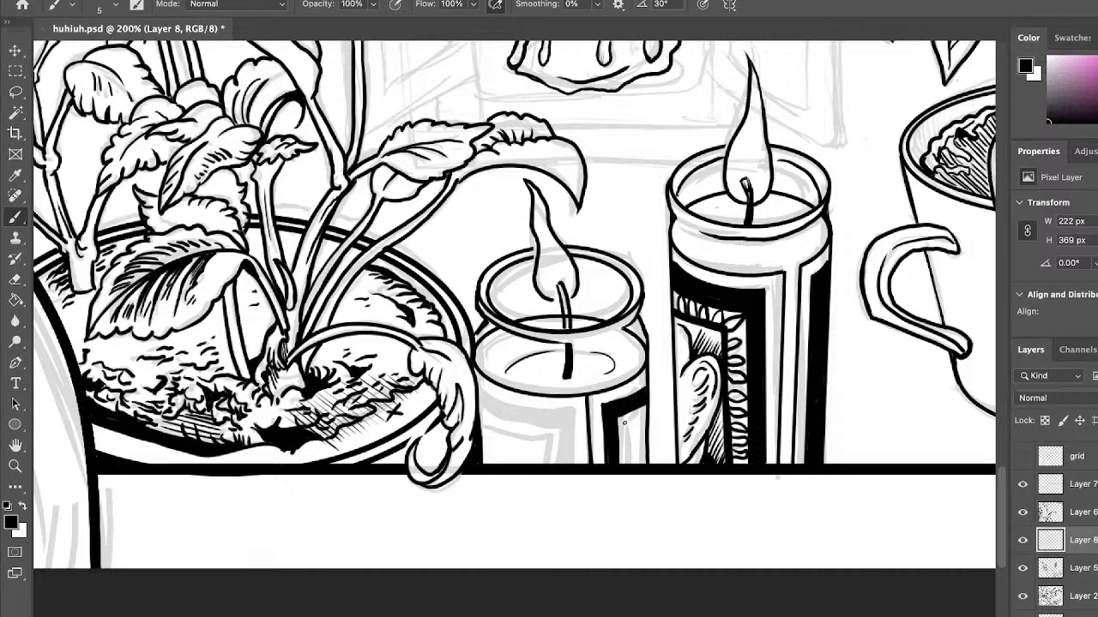
Ink the right label's inner frame and the second vertical line beside it, and shade the glass below the rim's right side.
left_click_drag(626, 421, 627, 463)
mouse_move(626, 422)
left_mouse_down()
mouse_move(645, 415)
mouse_move(632, 461)
left_mouse_up()
key("super+z")
left_click_drag(575, 412, 580, 464)
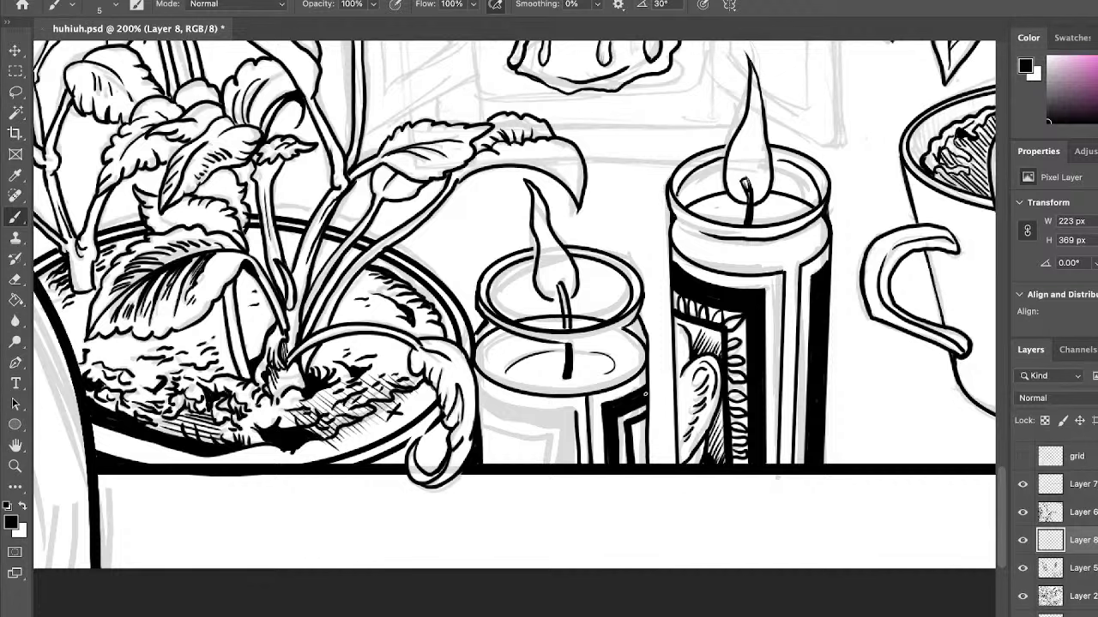
left_click_drag(634, 323, 643, 339)
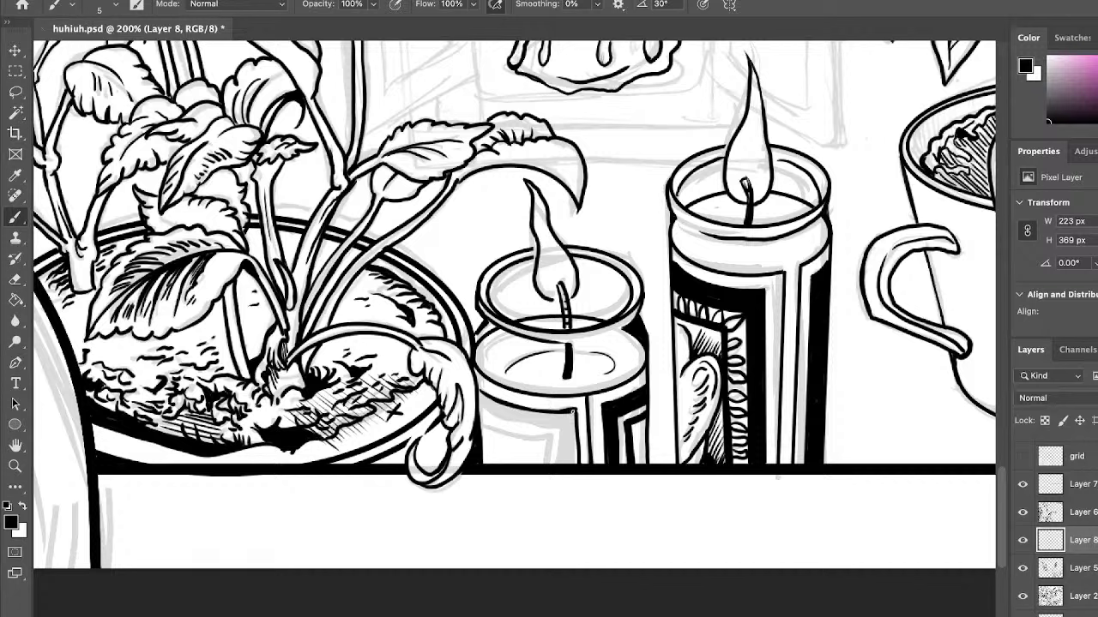
Ink the nested frame lines of the short candle's left-hand label and fill its outer band solid black.
mouse_move(479, 406)
left_mouse_down()
mouse_move(563, 428)
mouse_move(559, 463)
mouse_move(565, 418)
left_mouse_up()
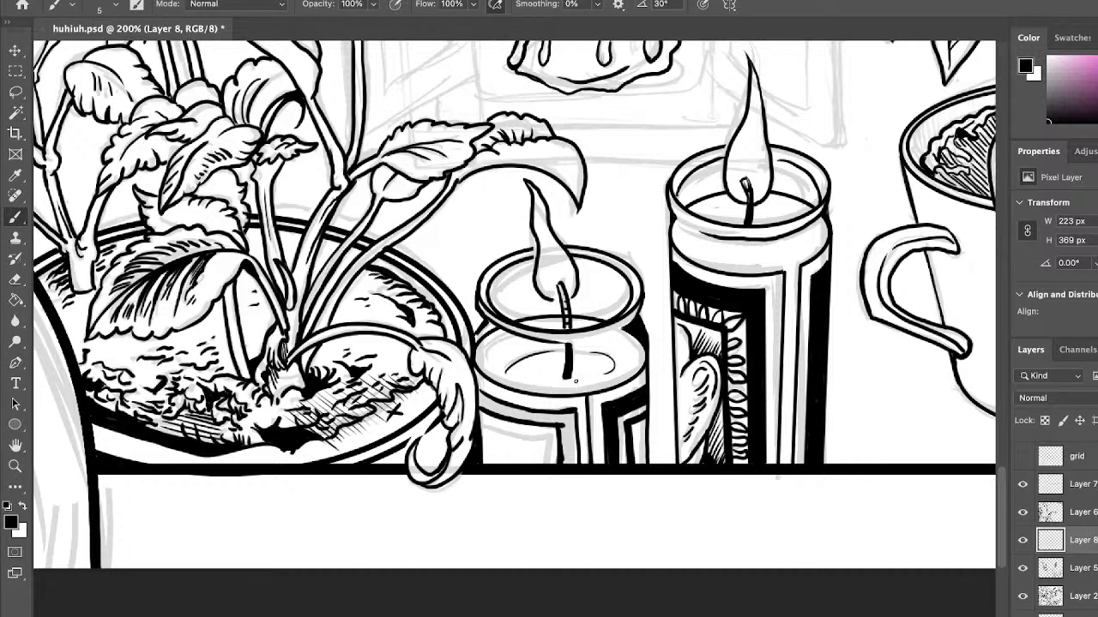
mouse_move(545, 435)
left_mouse_down()
mouse_move(545, 465)
mouse_move(551, 434)
left_mouse_up()
mouse_move(482, 424)
left_mouse_down()
mouse_move(546, 437)
mouse_move(480, 426)
mouse_move(542, 441)
mouse_move(542, 464)
left_mouse_up()
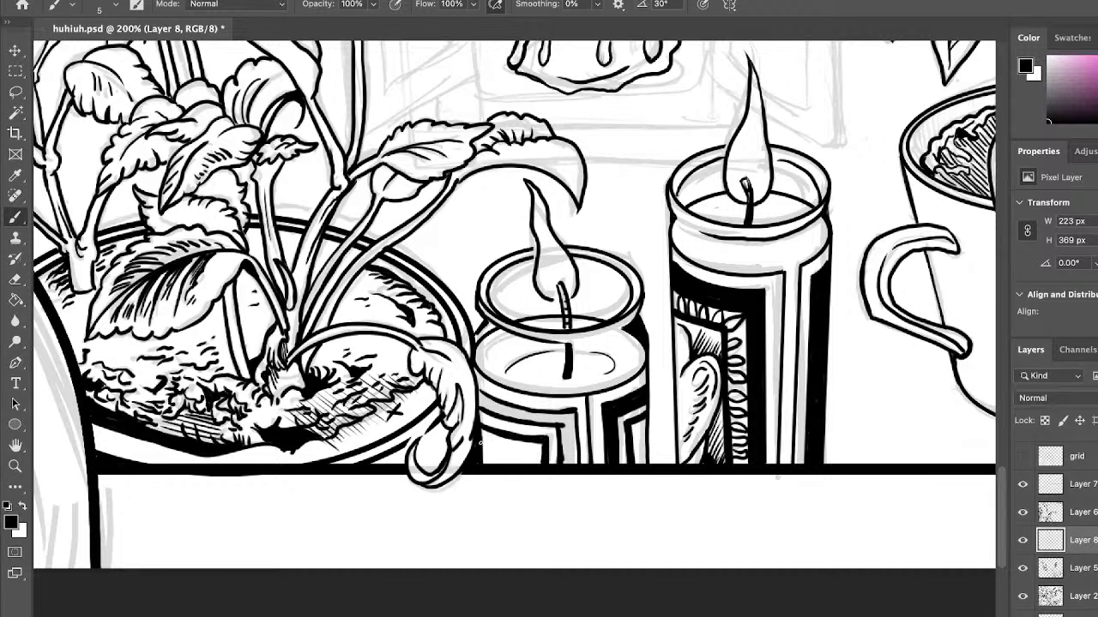
mouse_move(477, 422)
left_mouse_down()
mouse_move(537, 443)
mouse_move(524, 440)
left_mouse_up()
mouse_move(479, 396)
left_mouse_down()
mouse_move(523, 419)
mouse_move(569, 417)
mouse_move(565, 464)
mouse_move(573, 435)
left_mouse_up()
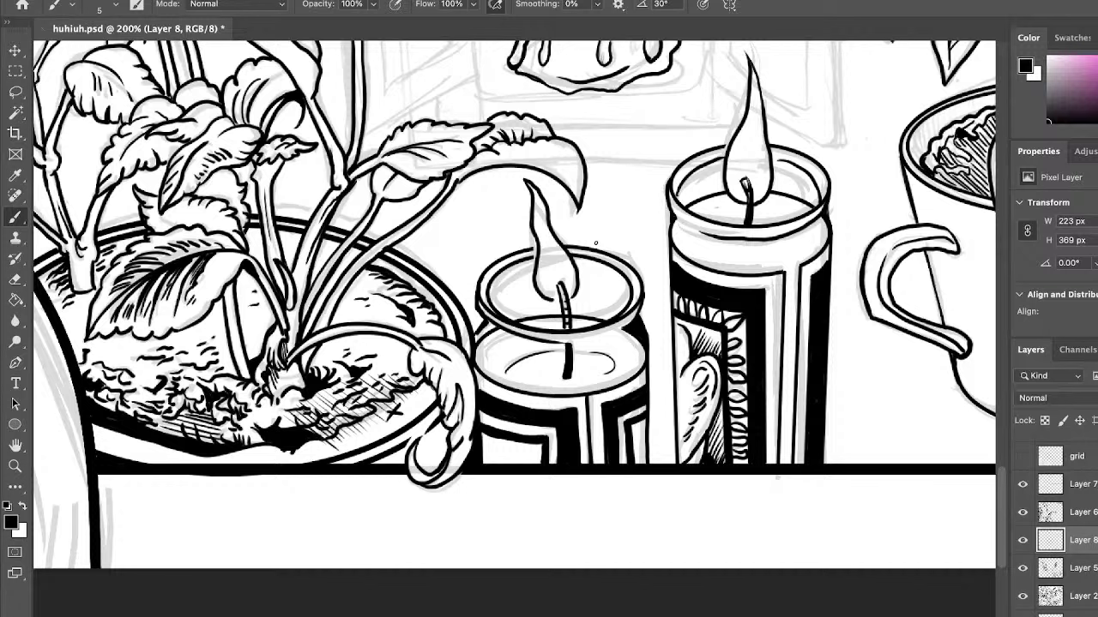
Touch up the tall candle's glass and label edge and the neighbouring potted plant's stems with short ink strokes.
left_click_drag(674, 259, 684, 268)
left_click(706, 225)
left_click(447, 172)
left_click_drag(370, 262, 458, 185)
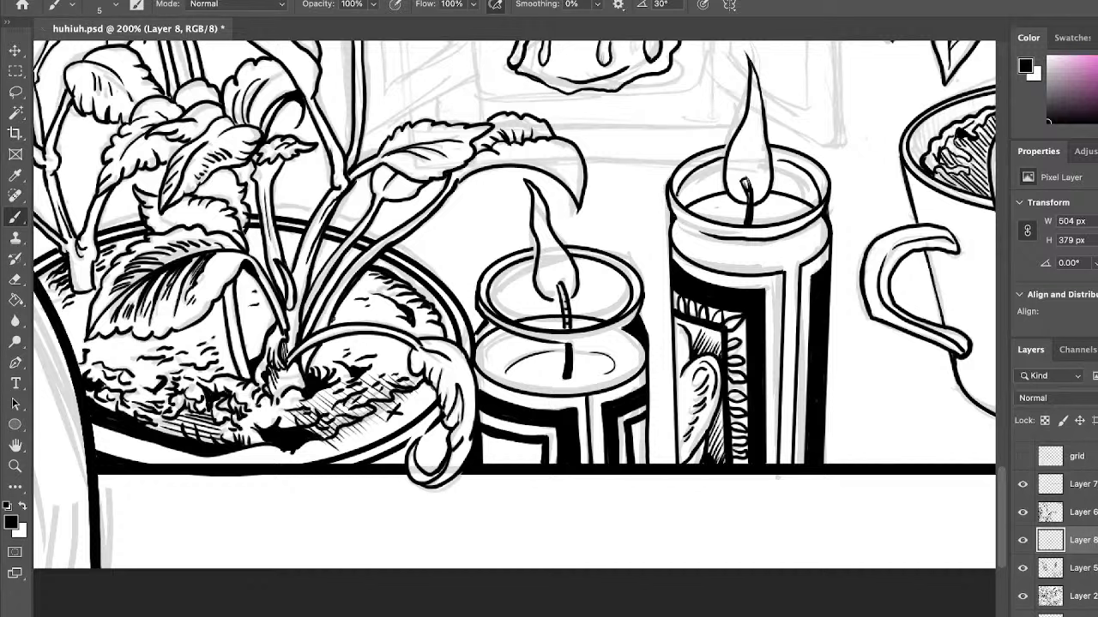
left_click_drag(331, 323, 339, 307)
mouse_move(309, 372)
left_mouse_down()
mouse_move(327, 344)
mouse_move(307, 372)
left_mouse_up()
Check the whole page's inks with the Layer 2 sketch temporarily hidden, and save the document.
left_click(15, 466)
left_click(494, 5)
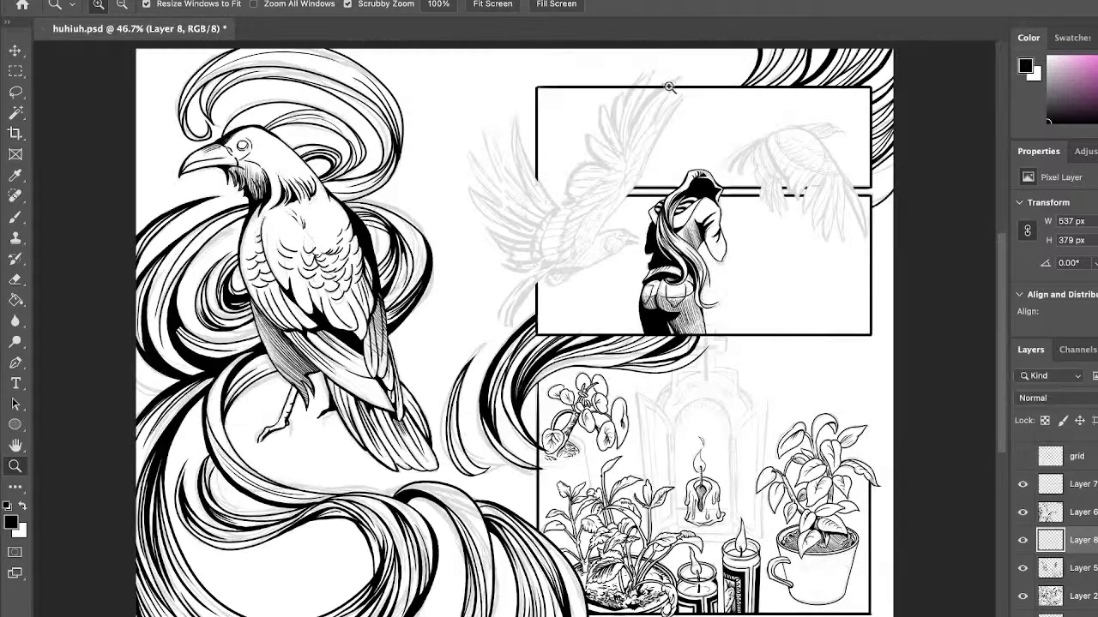
left_click(1022, 596)
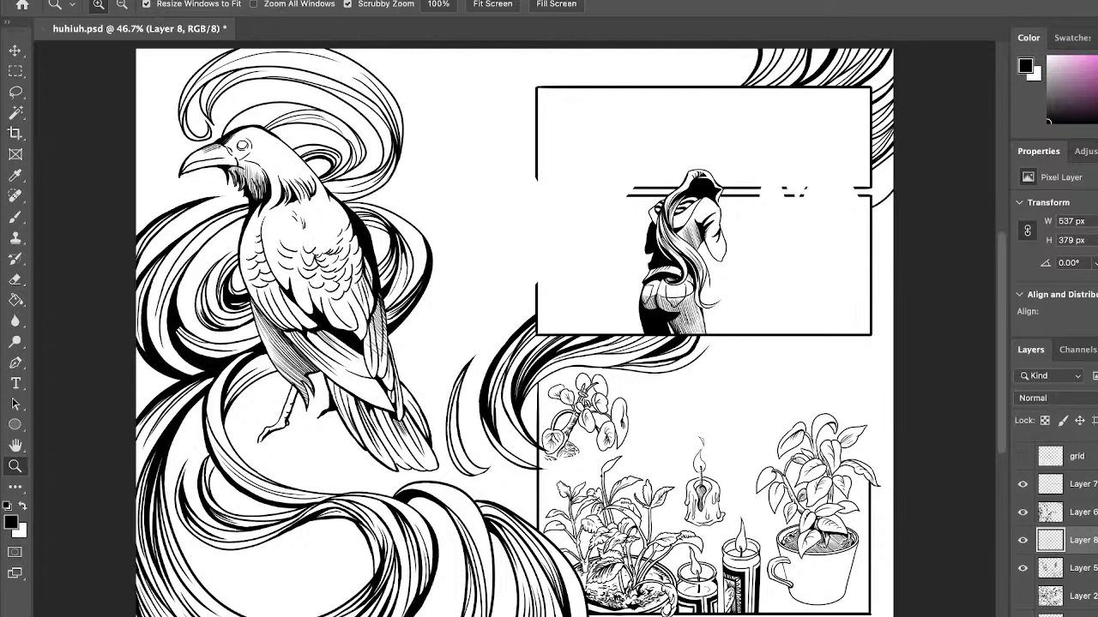
key("super+s")
left_click(1023, 604)
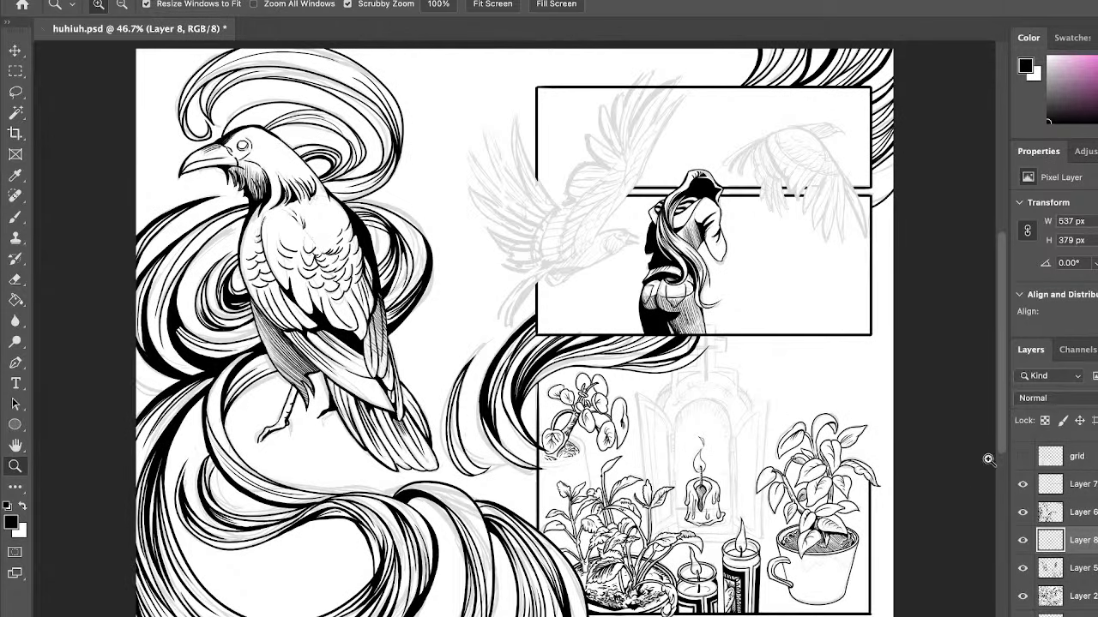
Erase the upper panel's top border on Layer 7 where the left flying bird's wing feathers cross it.
left_click(607, 210)
left_click_drag(607, 210, 657, 192)
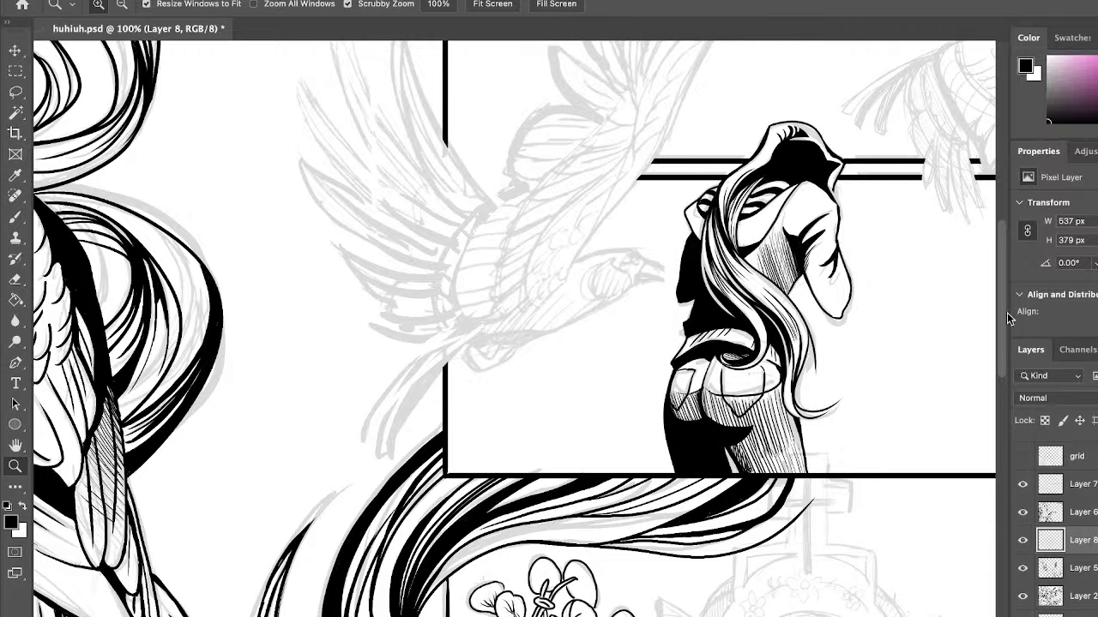
scroll(1001, 307, "up", 3)
scroll(999, 296, "up", 3)
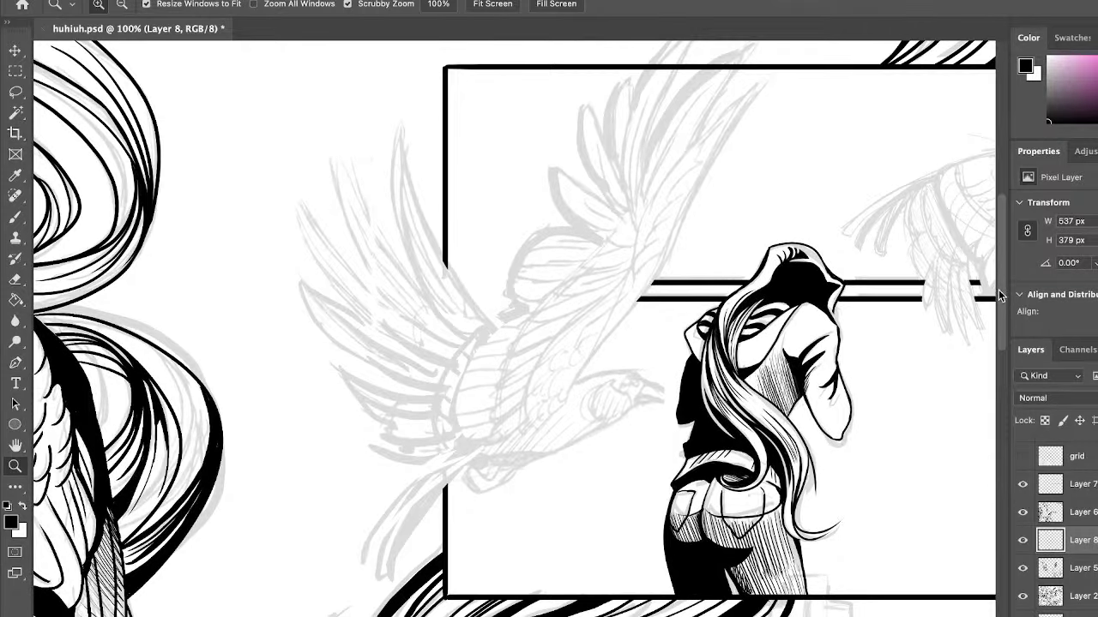
left_click(1055, 485)
left_click(1024, 486)
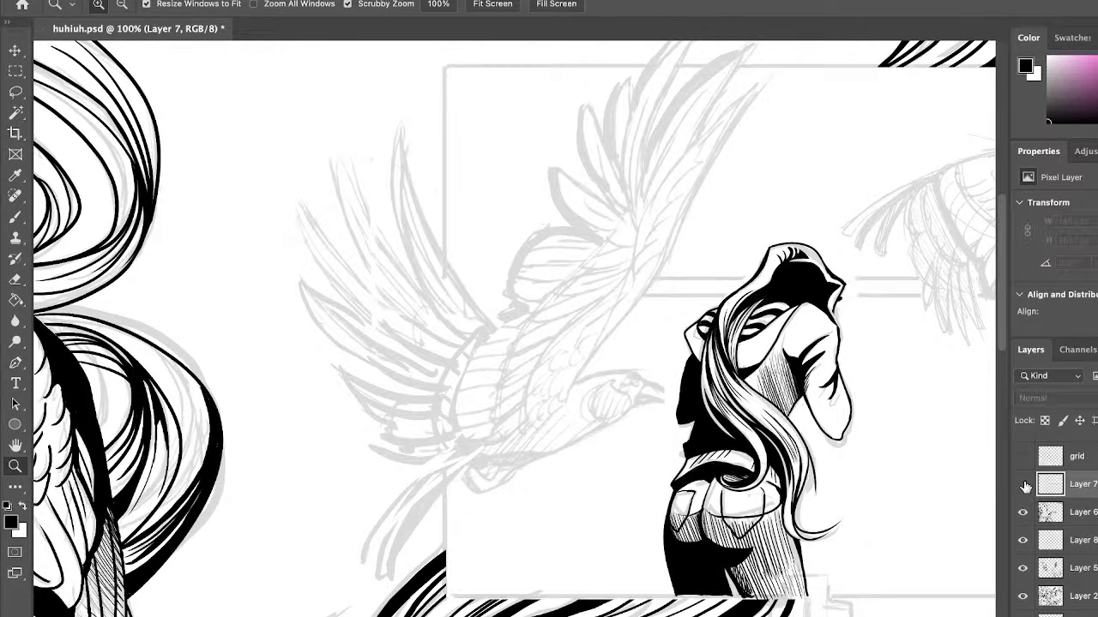
left_click(1023, 485)
scroll(1004, 314, "up", 3)
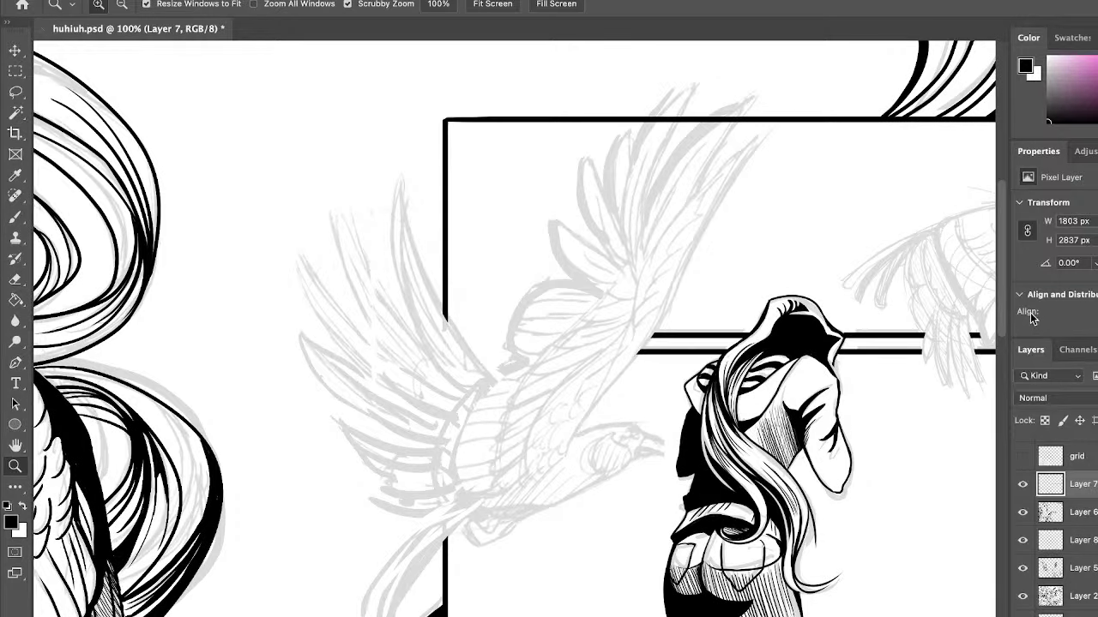
left_click(16, 279)
left_click(665, 118)
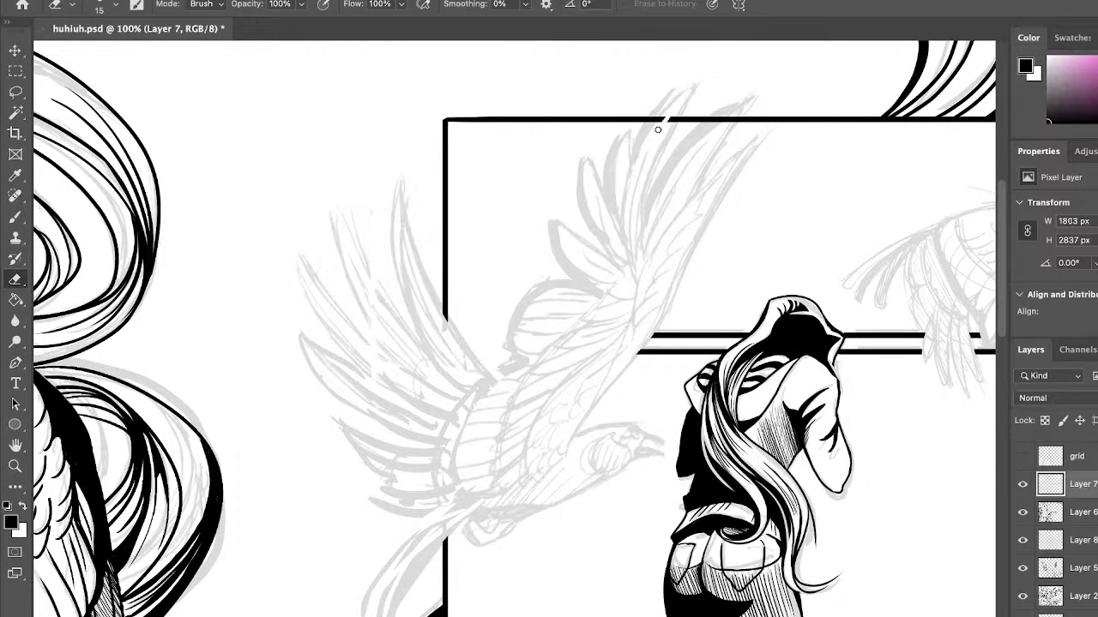
mouse_move(658, 130)
left_mouse_down()
mouse_move(673, 119)
mouse_move(650, 133)
mouse_move(661, 112)
left_mouse_up()
Check what Layer 6 and Layer 5 contain by toggling their visibility, and return to Layer 8 with the Brush.
left_click(1067, 512)
left_click(1022, 512)
left_click(1022, 512)
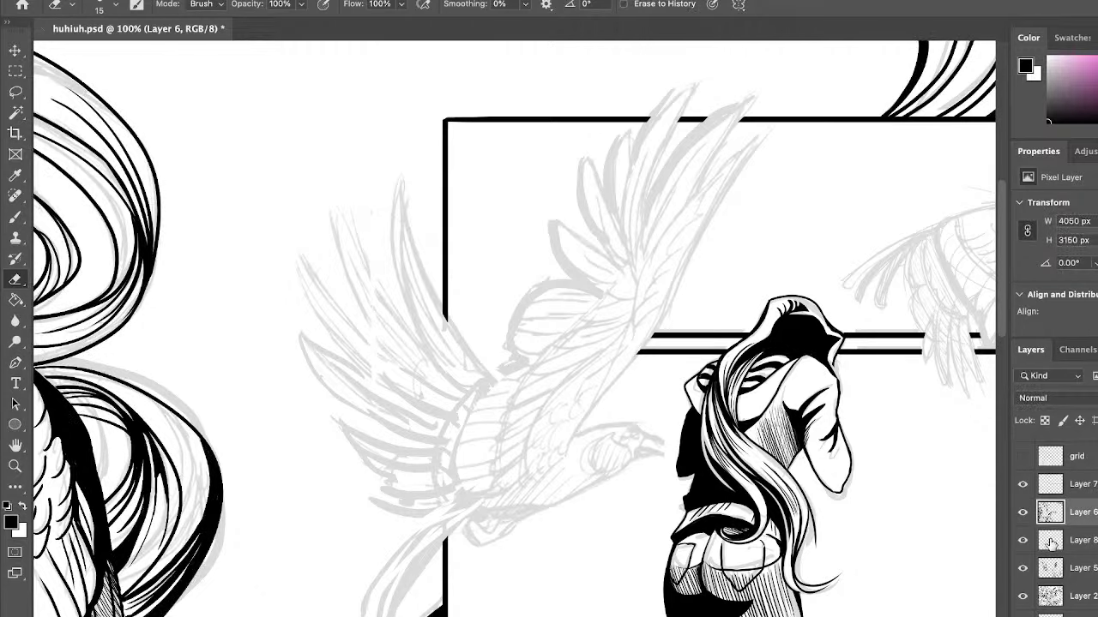
left_click(1051, 543)
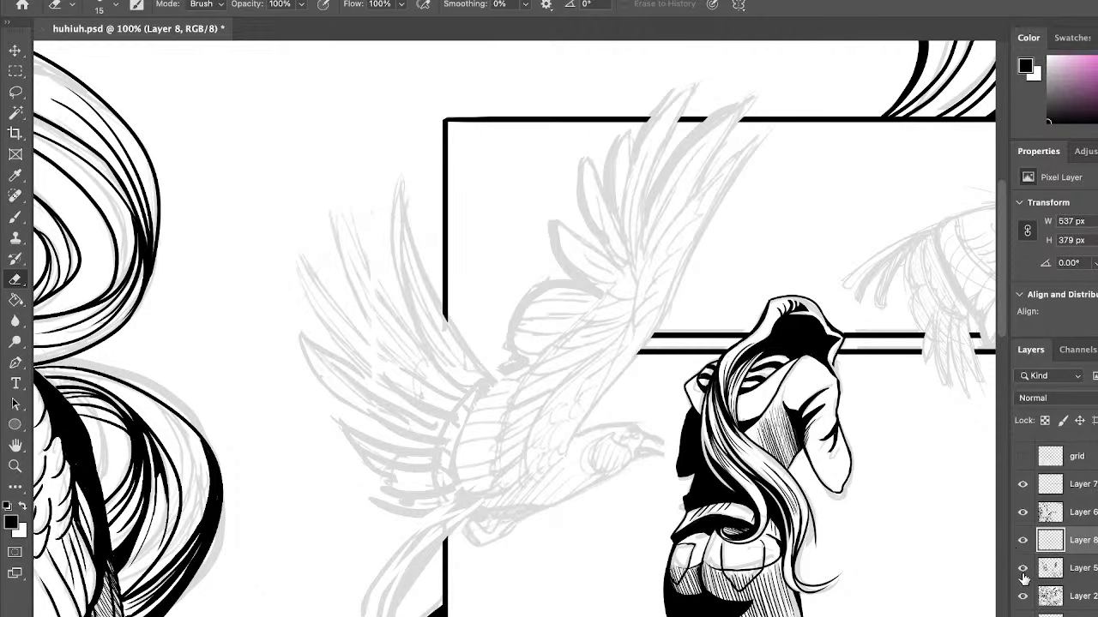
left_click(1022, 569)
left_click(1022, 569)
key("b")
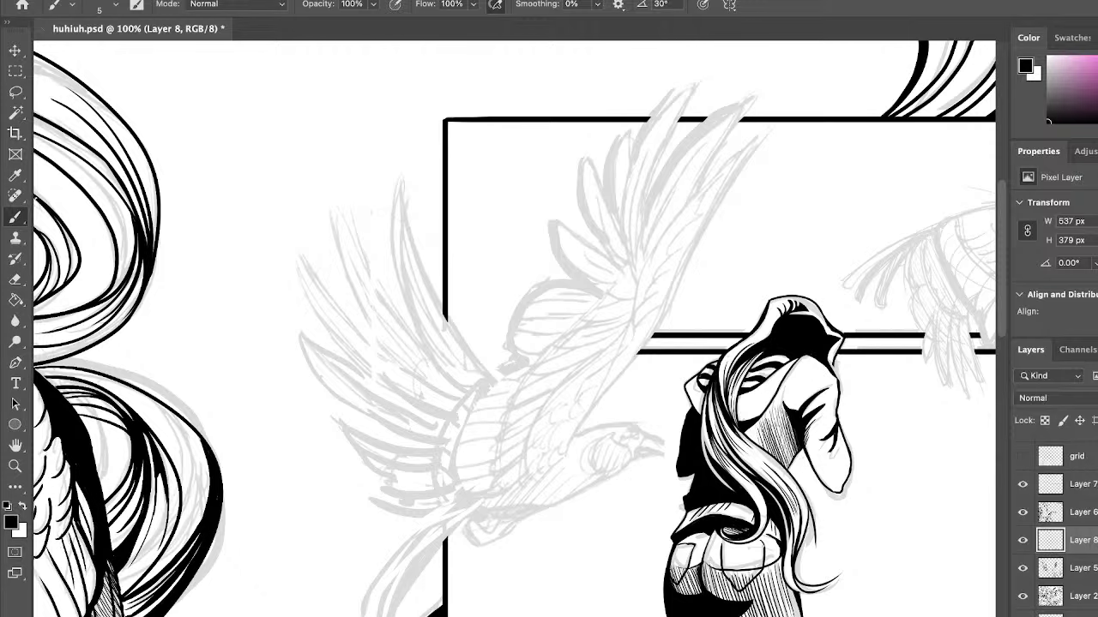
Try inking the left flying bird's head on Layer 8 with an eye, hooked beak, hatched cheek and throat line.
scroll(1004, 311, "down", 3)
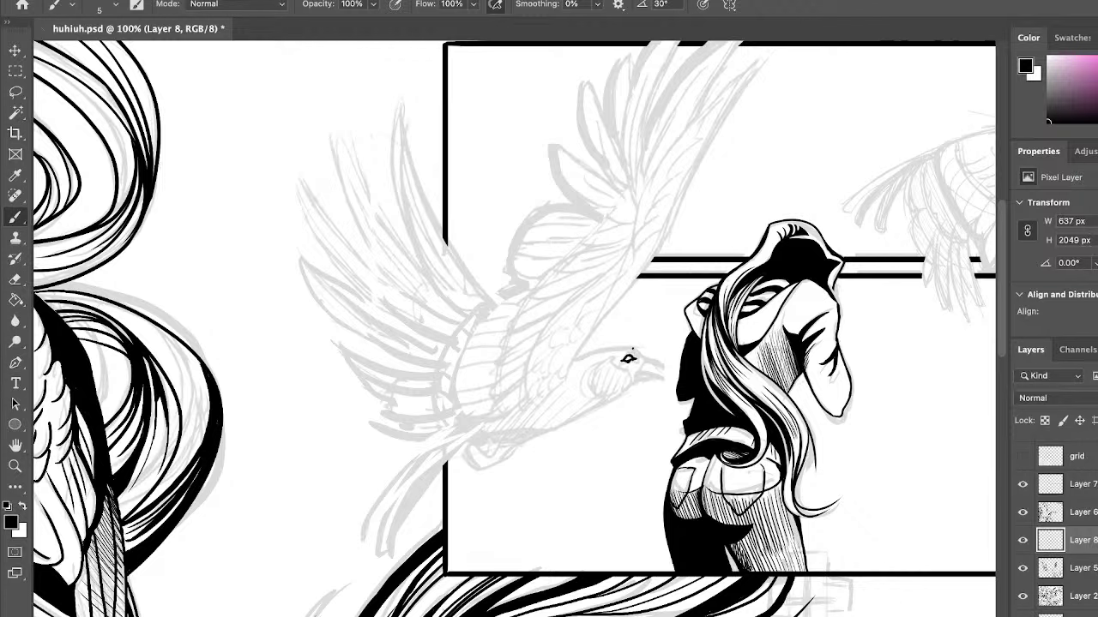
left_click_drag(637, 353, 668, 382)
left_click_drag(636, 371, 659, 377)
mouse_move(636, 380)
left_mouse_down()
mouse_move(606, 398)
mouse_move(631, 385)
mouse_move(590, 379)
mouse_move(590, 391)
left_mouse_up()
left_click_drag(604, 364, 592, 396)
mouse_move(607, 367)
left_mouse_down()
mouse_move(594, 396)
mouse_move(605, 398)
left_mouse_up()
left_click_drag(623, 379, 619, 395)
mouse_move(628, 377)
left_mouse_down()
mouse_move(623, 390)
mouse_move(589, 391)
mouse_move(614, 348)
mouse_move(573, 361)
mouse_move(607, 348)
left_mouse_up()
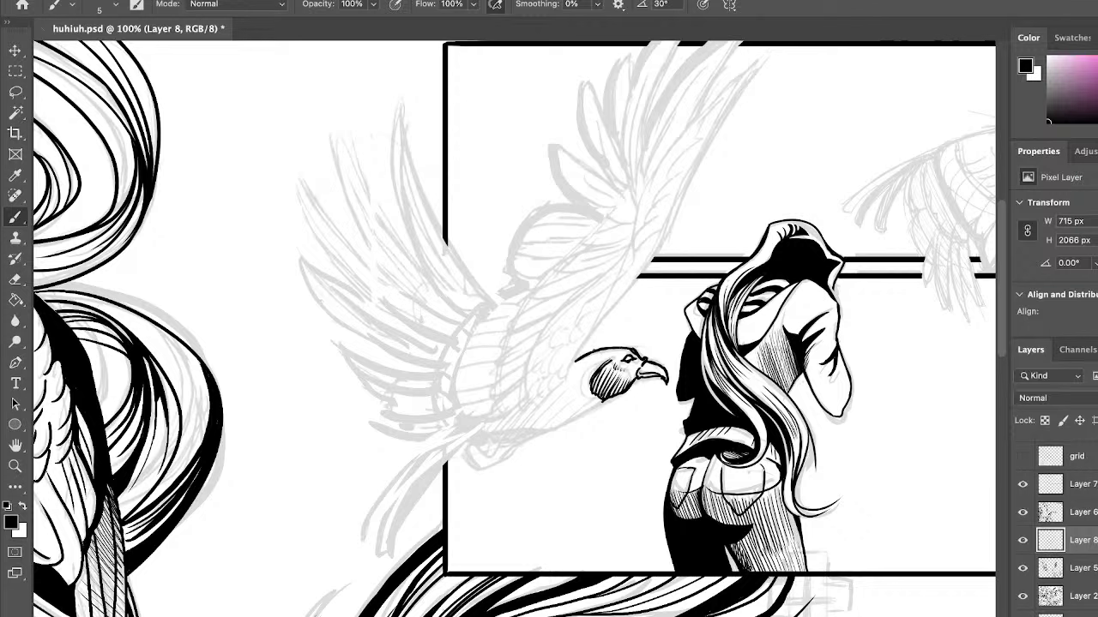
mouse_move(600, 349)
left_mouse_down()
mouse_move(573, 360)
mouse_move(623, 345)
left_mouse_up()
left_click_drag(626, 357, 631, 360)
left_click(21, 276)
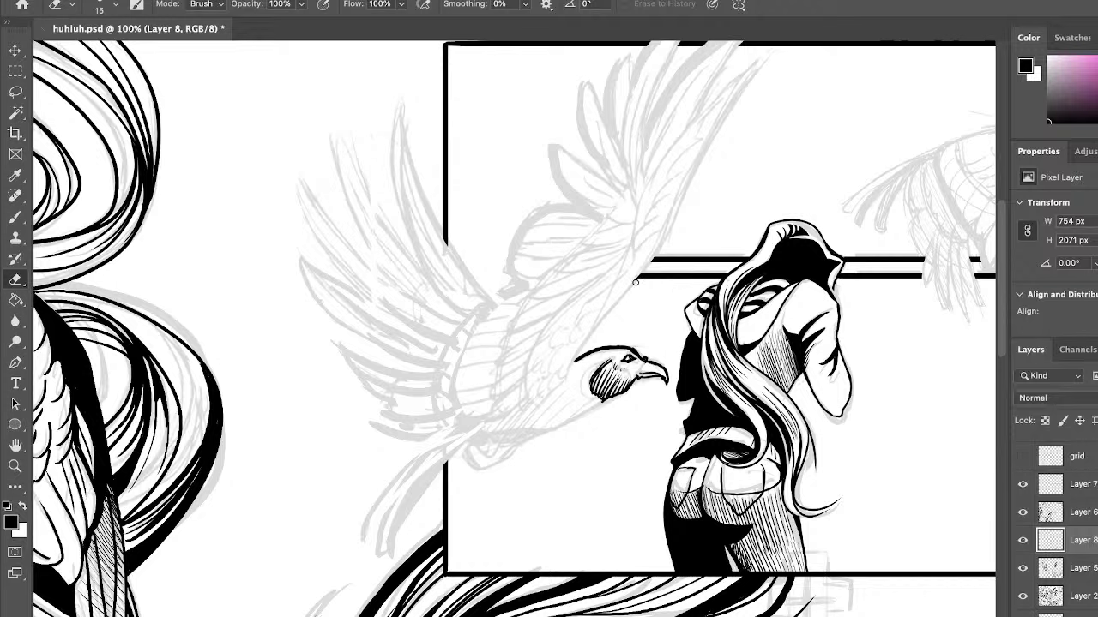
key("b")
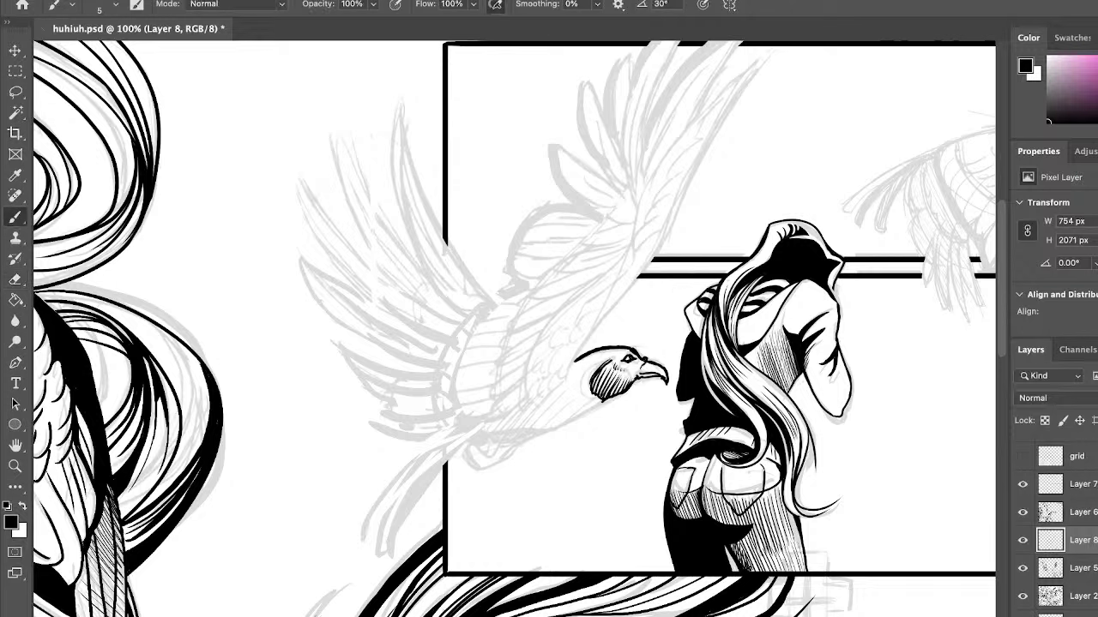
left_click_drag(630, 378, 621, 394)
left_click_drag(599, 402, 531, 430)
Erase the left flying bird's beak and eye and redraw them with a straighter, pointed beak.
key("e")
mouse_move(626, 350)
left_mouse_down()
mouse_move(623, 359)
mouse_move(637, 353)
mouse_move(666, 374)
mouse_move(665, 391)
mouse_move(639, 377)
left_mouse_up()
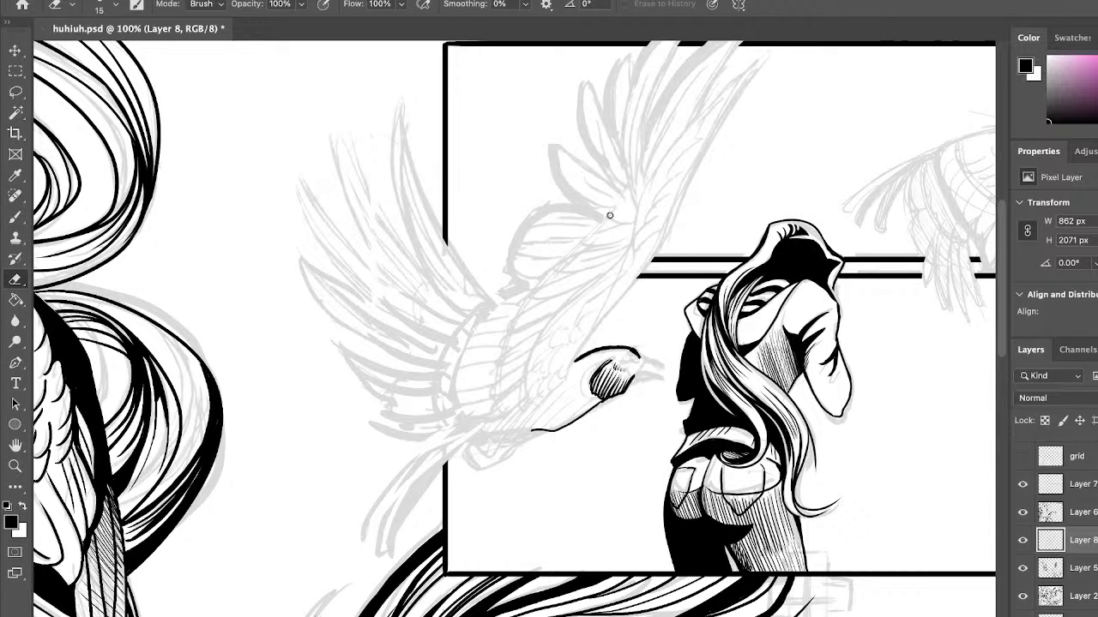
left_click(14, 218)
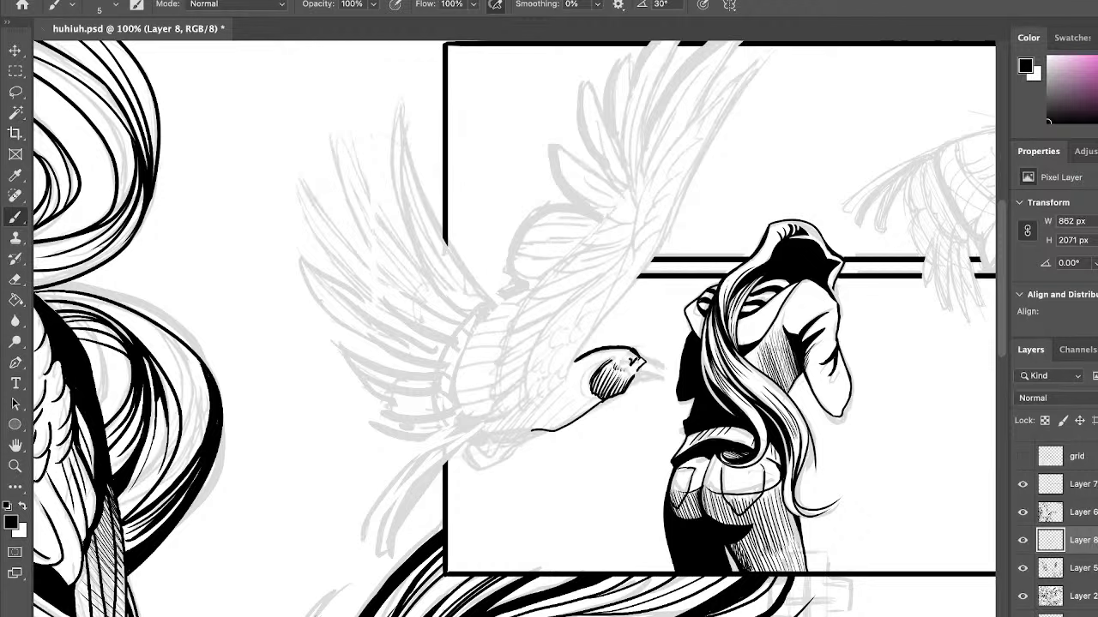
mouse_move(622, 361)
left_mouse_down()
mouse_move(631, 355)
mouse_move(670, 379)
left_mouse_up()
key("super+z")
Erase the hatched cheek on the left flying bird and redraw it as a looser feathered contour joined to the throat.
key("e")
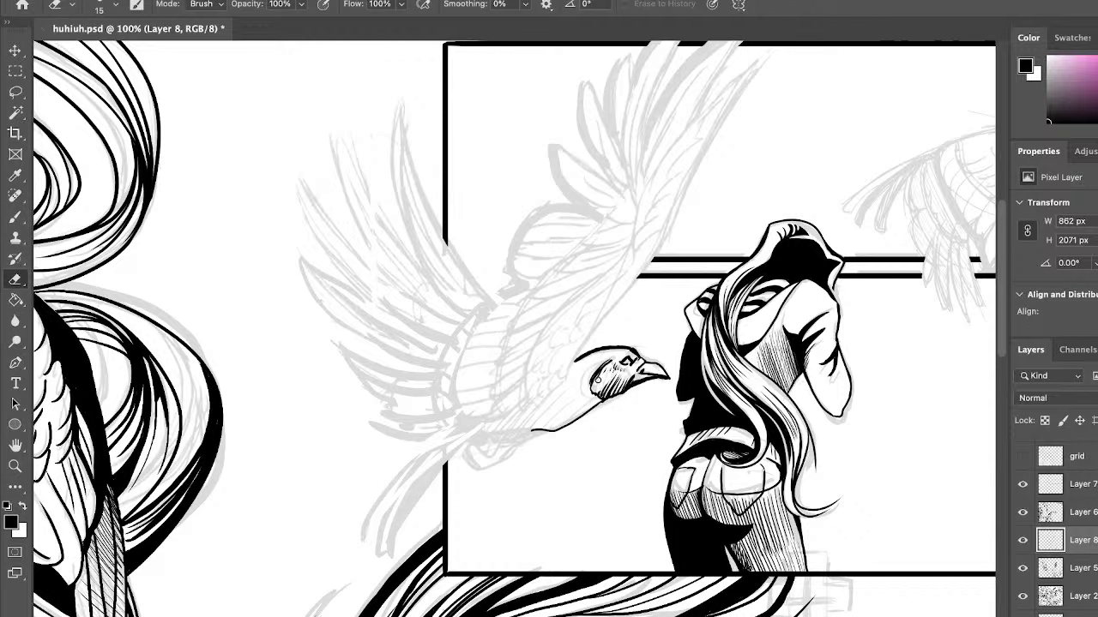
mouse_move(598, 383)
left_mouse_down()
mouse_move(600, 370)
mouse_move(609, 390)
mouse_move(629, 377)
mouse_move(609, 391)
mouse_move(639, 386)
mouse_move(602, 409)
left_mouse_up()
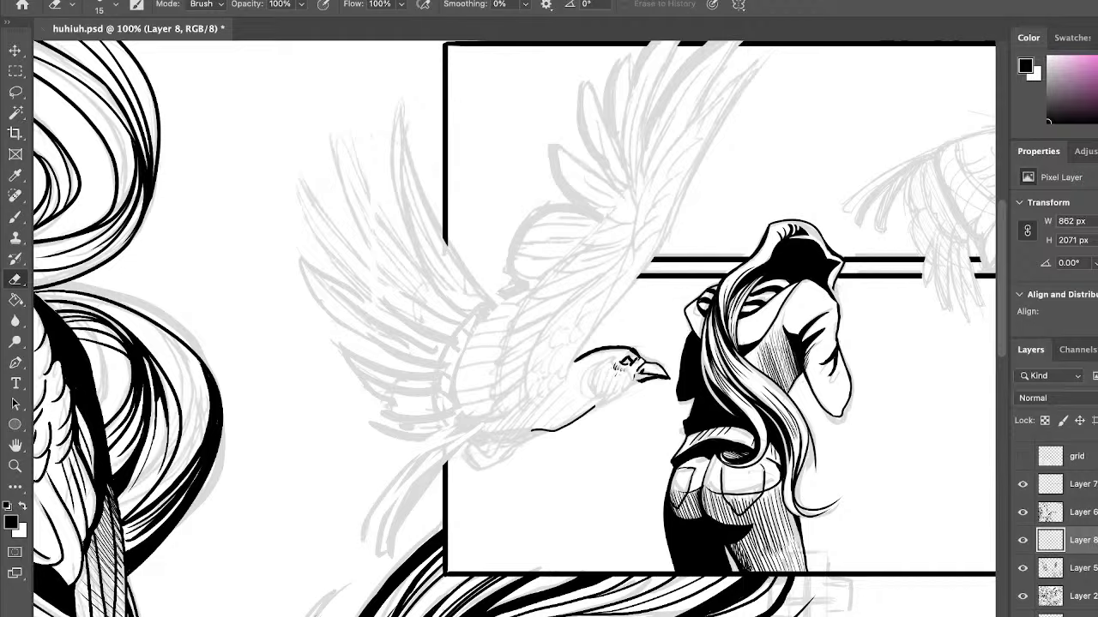
scroll(667, 589, "left", 5)
scroll(666, 588, "right", 5)
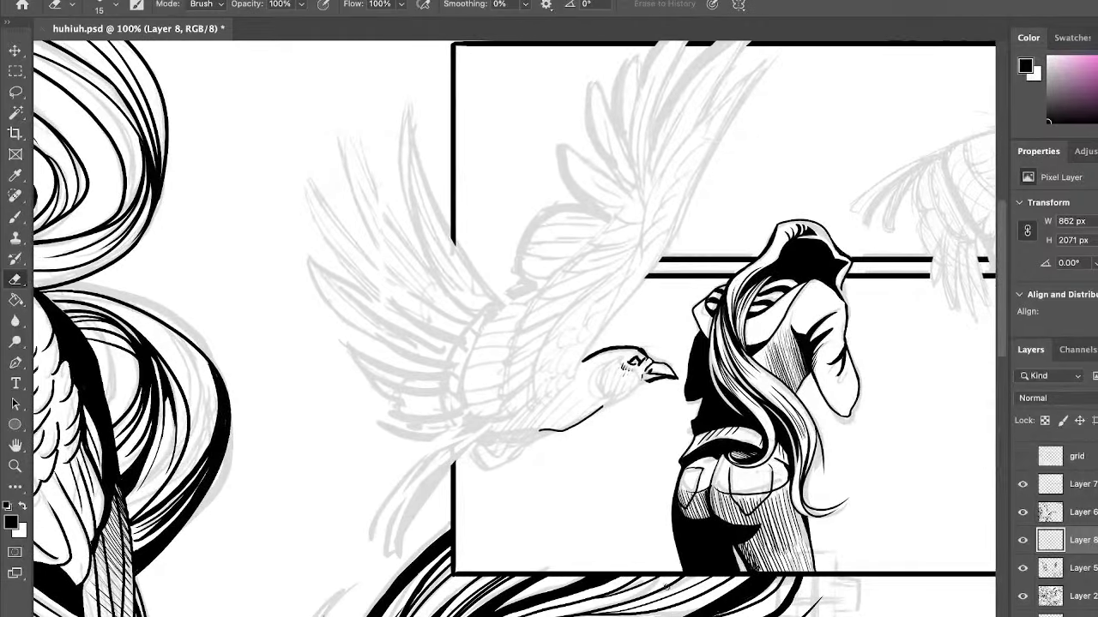
key("b")
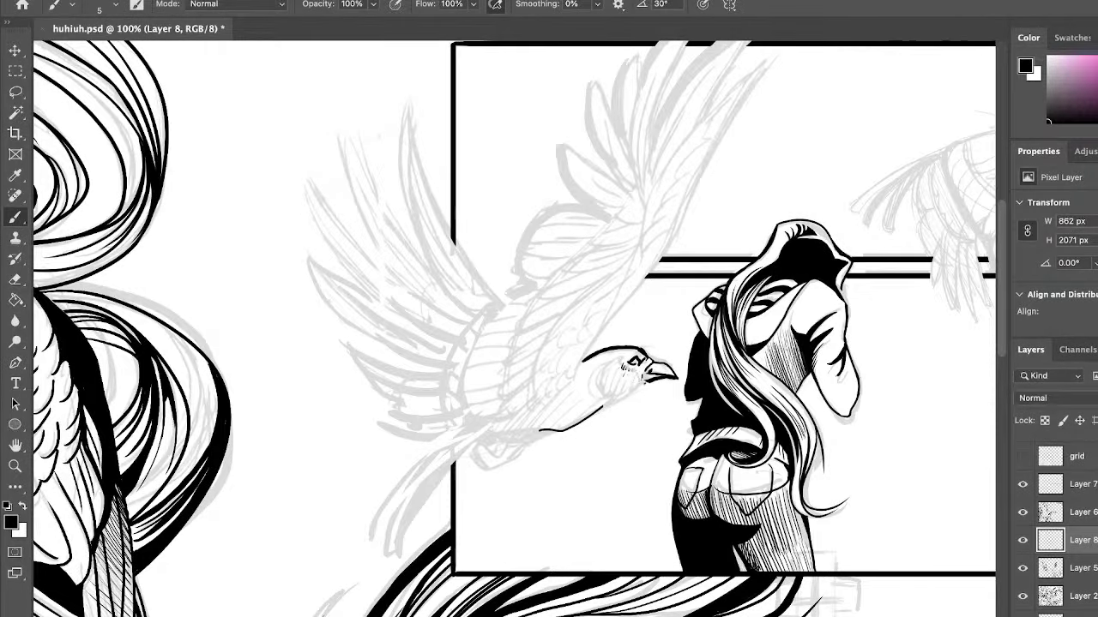
mouse_move(645, 383)
left_mouse_down()
mouse_move(616, 397)
mouse_move(625, 402)
left_mouse_up()
left_click_drag(629, 393, 626, 401)
mouse_move(621, 378)
left_mouse_down()
mouse_move(615, 398)
mouse_move(605, 368)
mouse_move(616, 395)
left_mouse_up()
Lasso the left flying bird's inked head and neck, delete them from Layer 8, and clear the selection.
key("l")
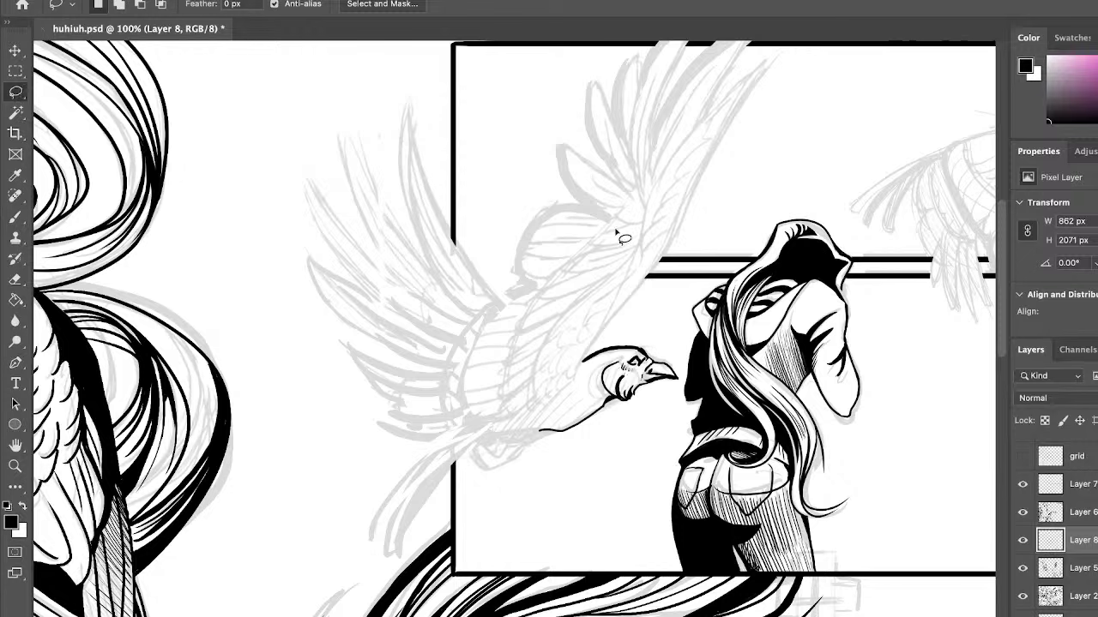
mouse_move(656, 327)
left_mouse_down()
mouse_move(682, 359)
mouse_move(648, 435)
mouse_move(536, 377)
mouse_move(656, 327)
left_mouse_up()
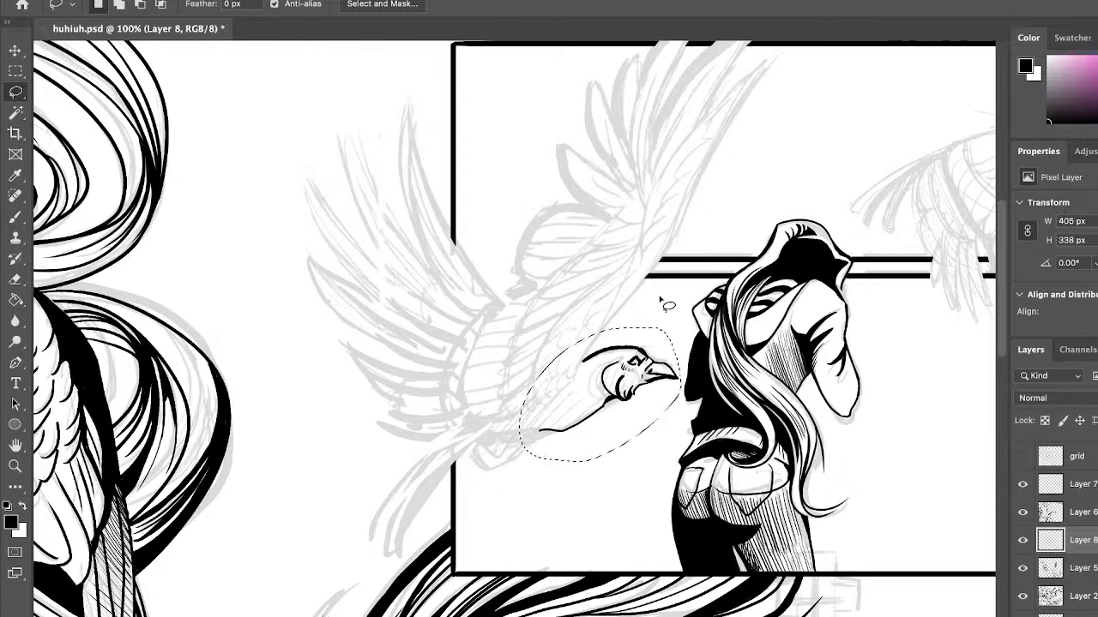
key("ctrl+d")
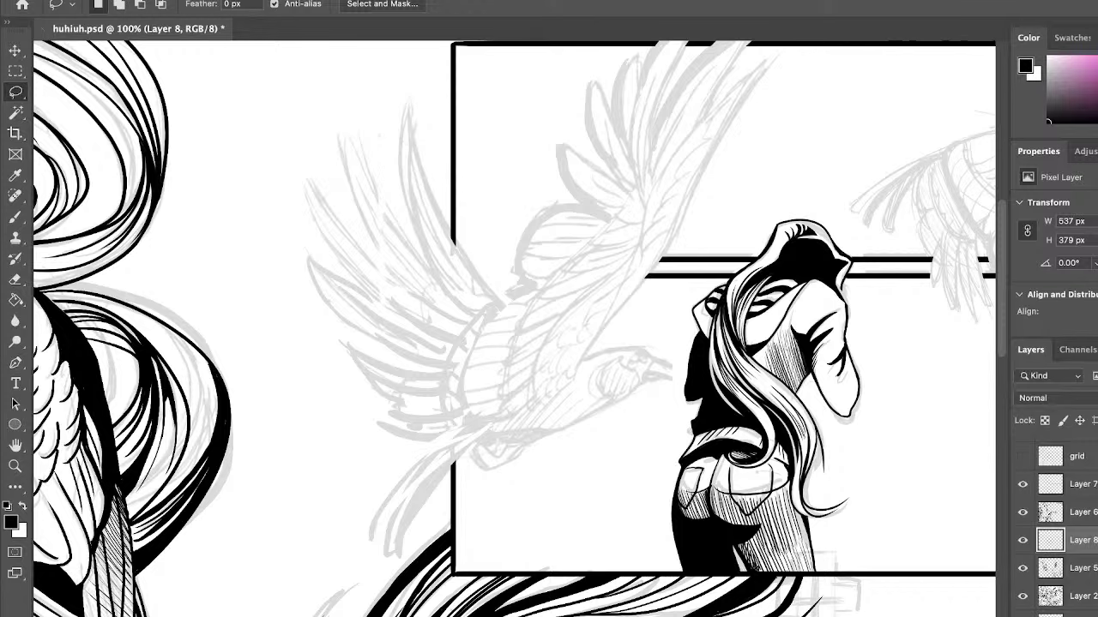
scroll(515, 326, "right", 10)
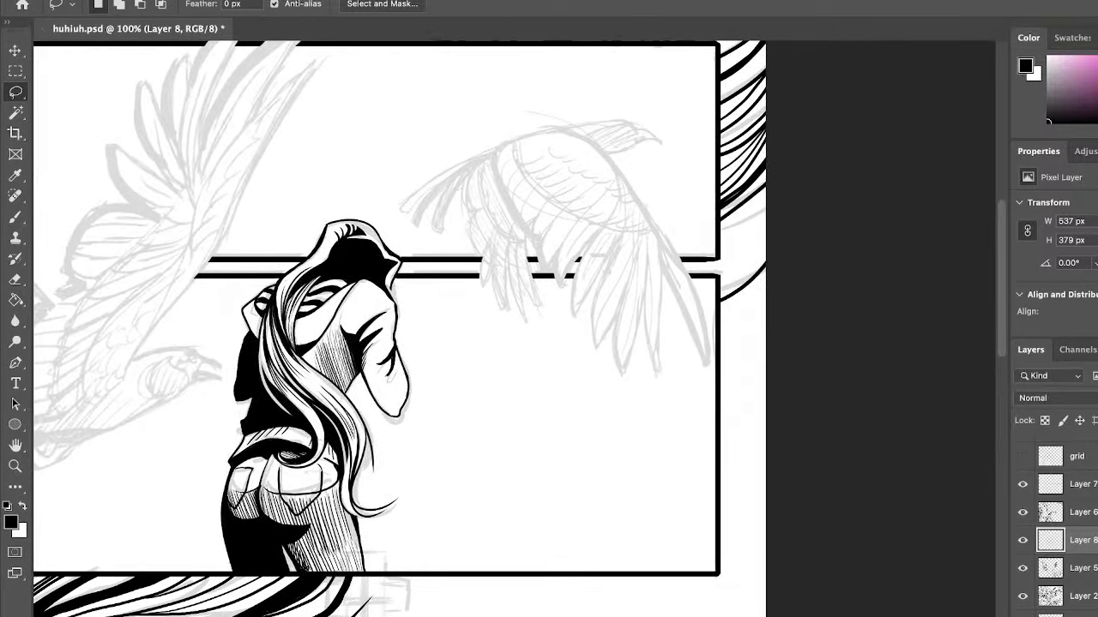
scroll(779, 613, "left", 2)
left_click(15, 466)
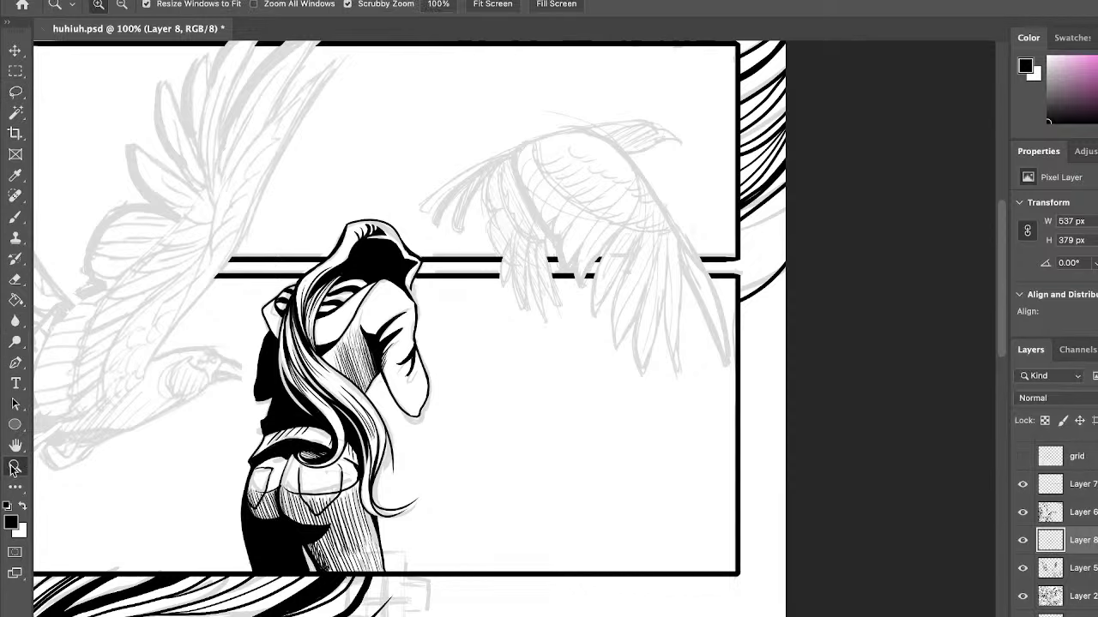
left_click(508, 6)
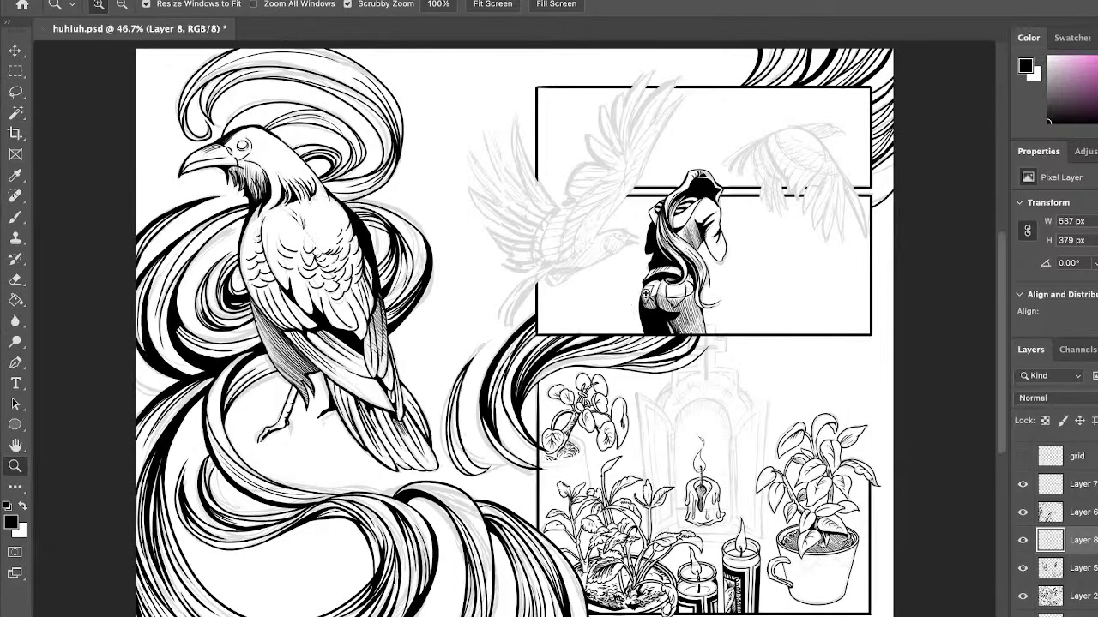